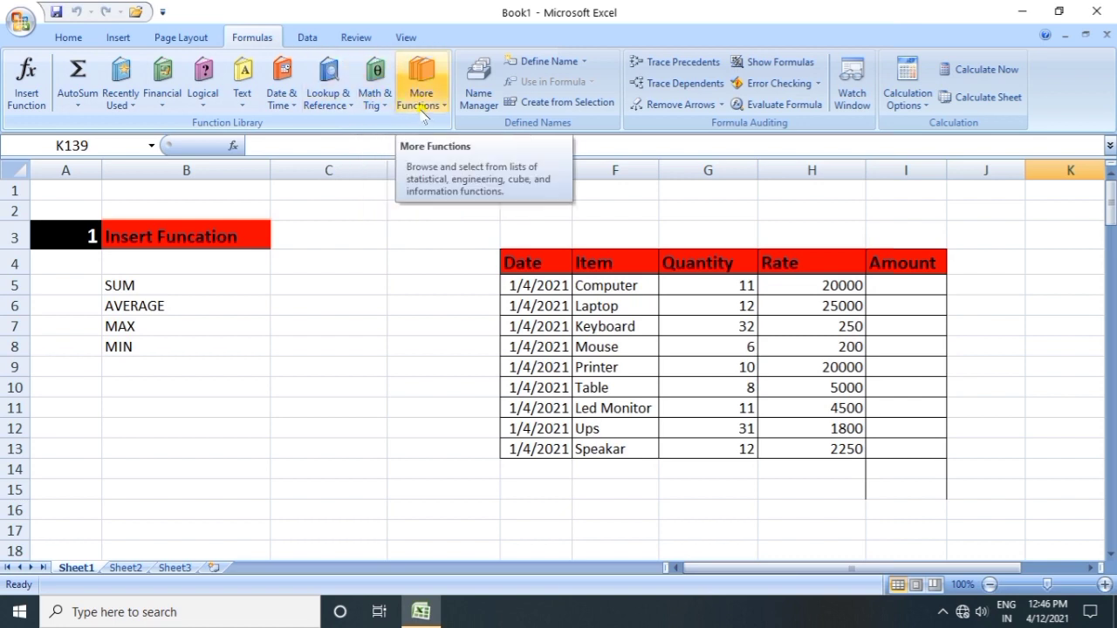
{"action": "scroll", "coordinate": [318, 322], "scroll_direction": "down", "scroll_amount": 13}
{"action": "scroll", "coordinate": [316, 319], "scroll_direction": "up", "scroll_amount": 13}
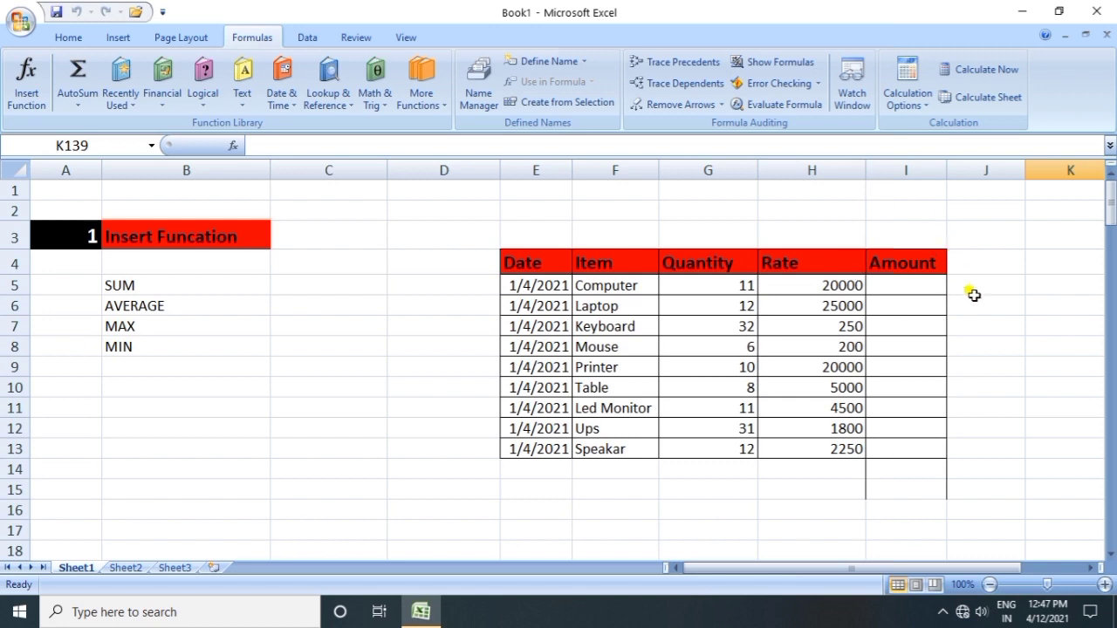
- Calculate the Computer row's amount in cell I5 with the formula =SUM(G5*H5), multiplying quantity by rate
{"action": "left_click", "coordinate": [917, 282]}
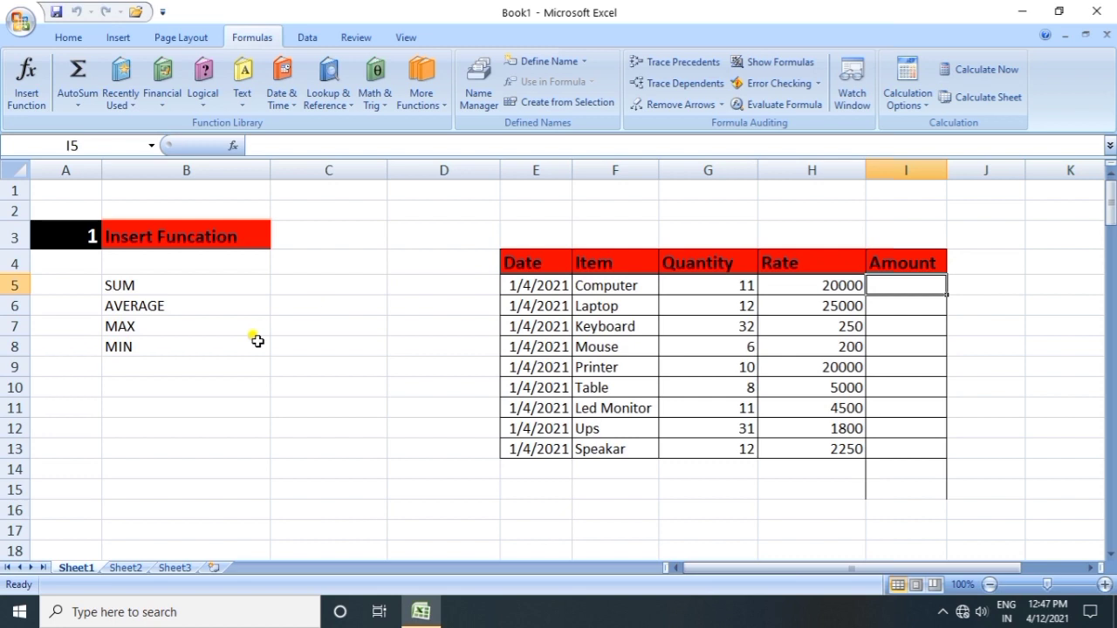
{"action": "type", "text": "="}
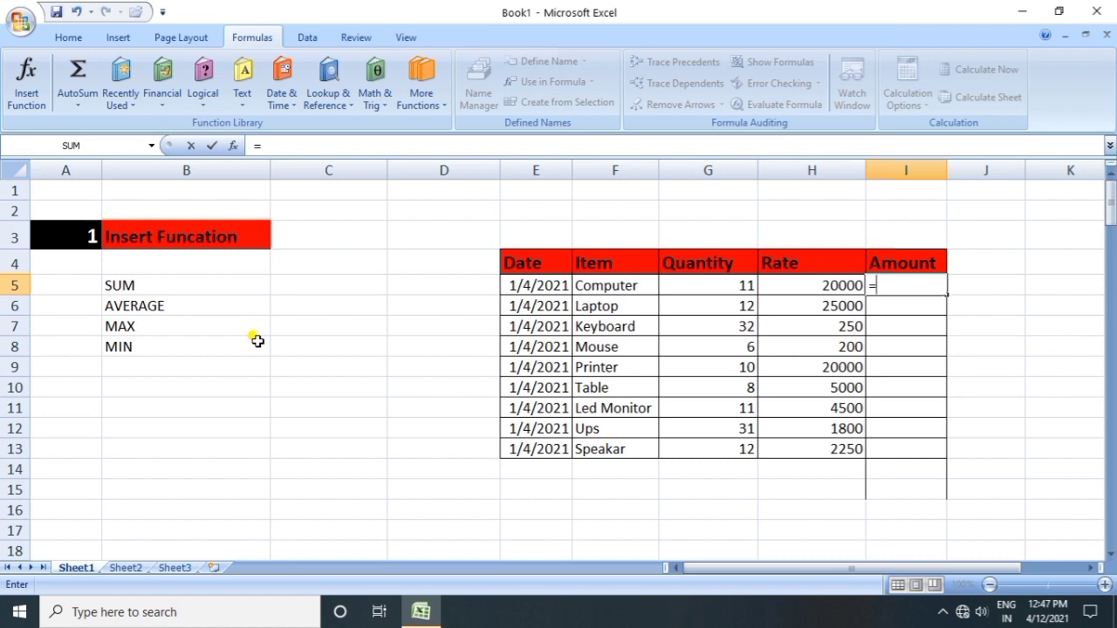
{"action": "type", "text": "sum"}
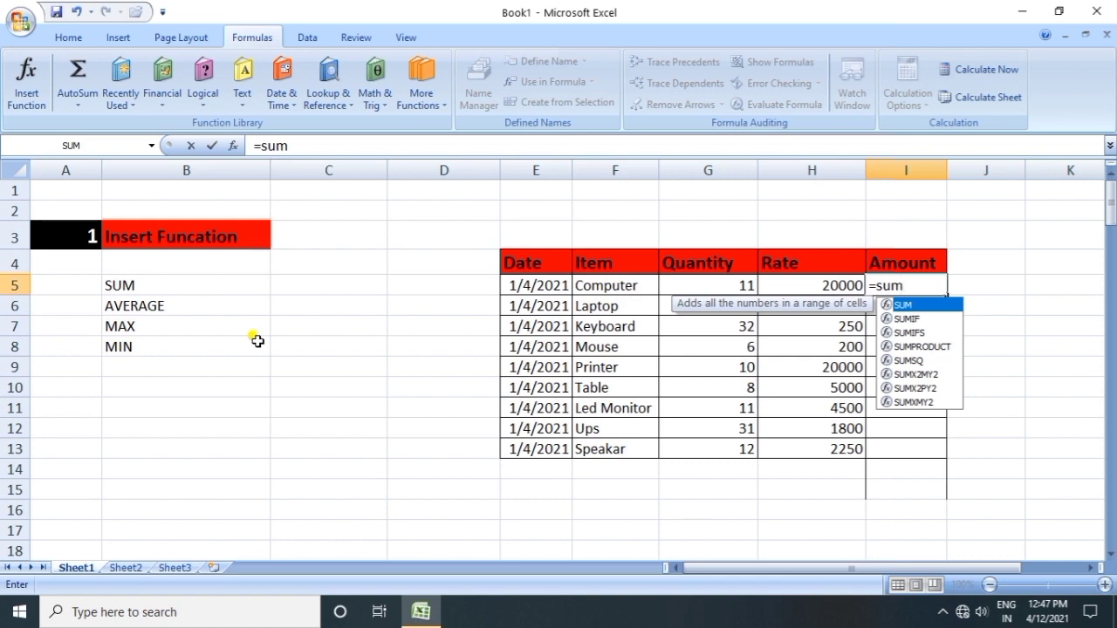
{"action": "type", "text": "("}
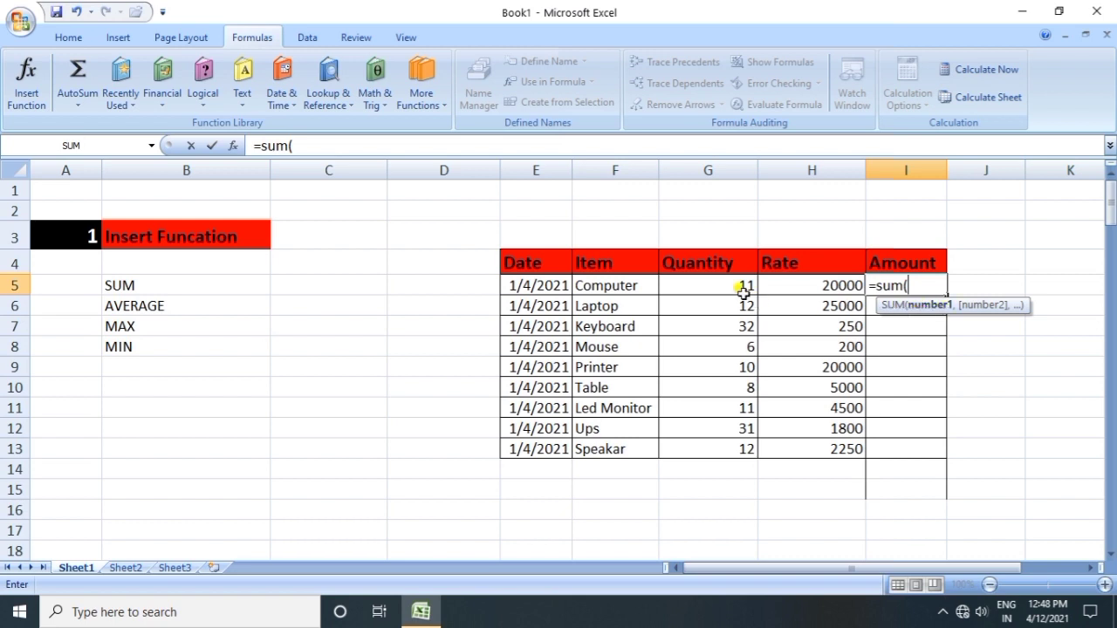
{"action": "left_click", "coordinate": [711, 285]}
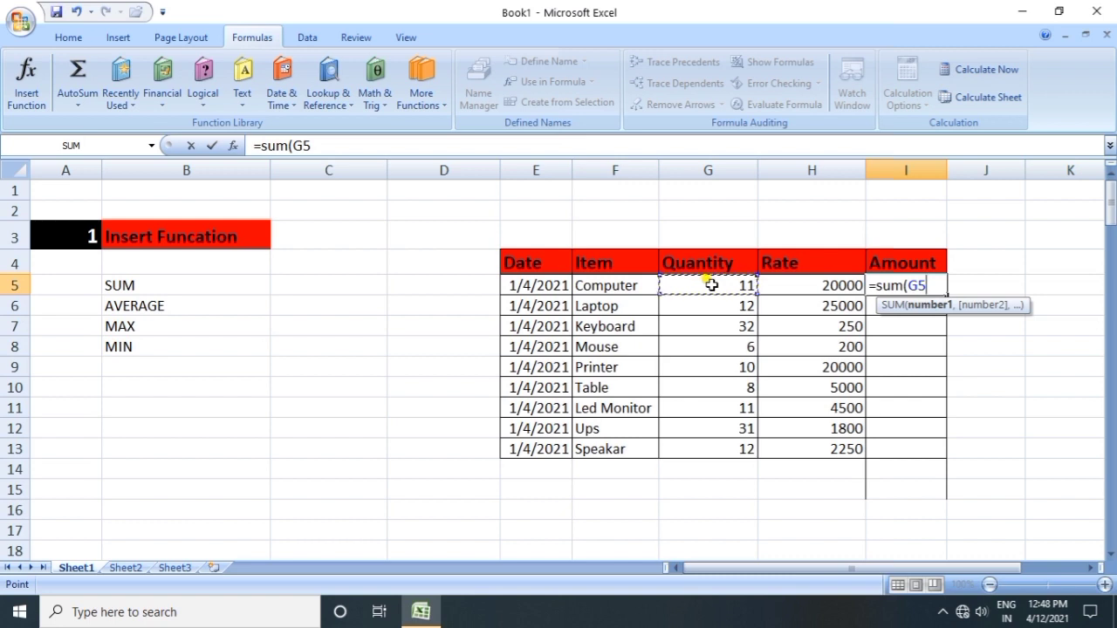
{"action": "type", "text": "*"}
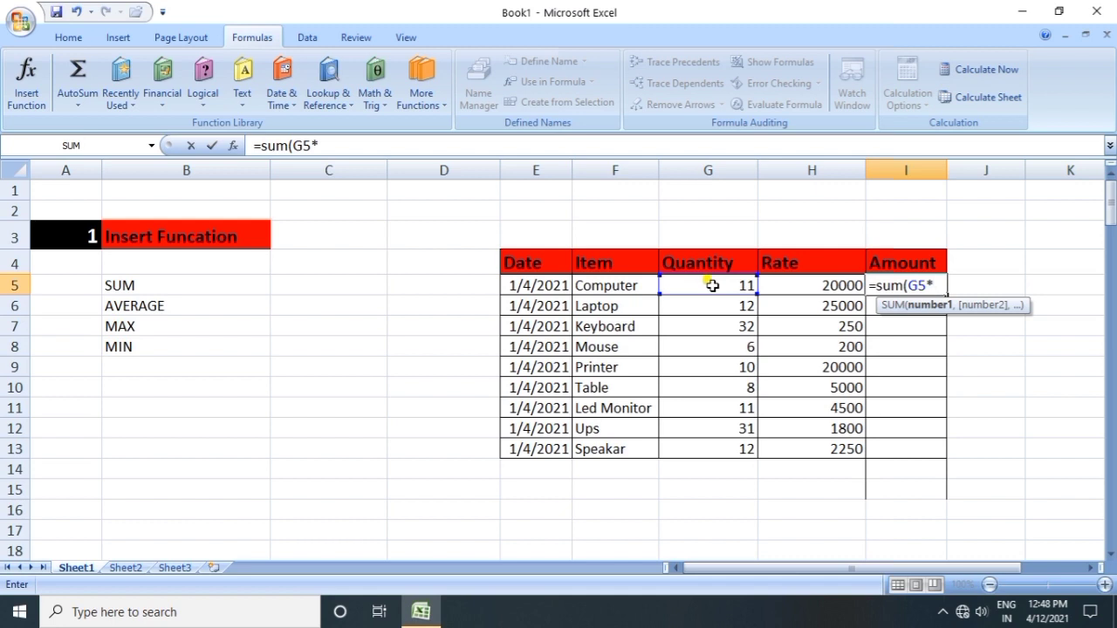
{"action": "left_click", "coordinate": [828, 286]}
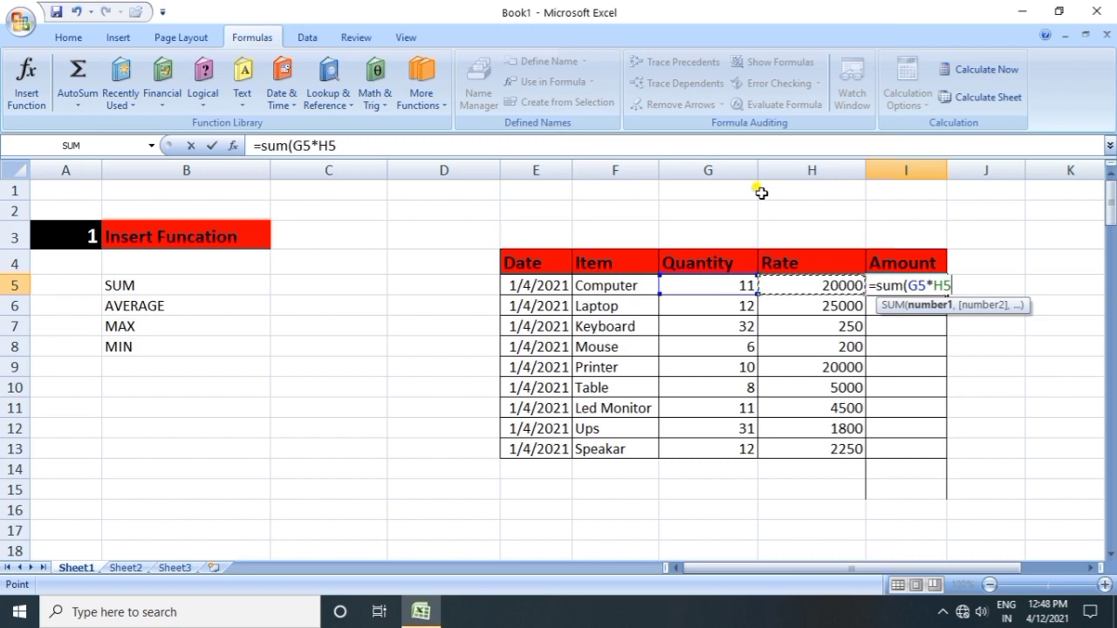
{"action": "type", "text": ")"}
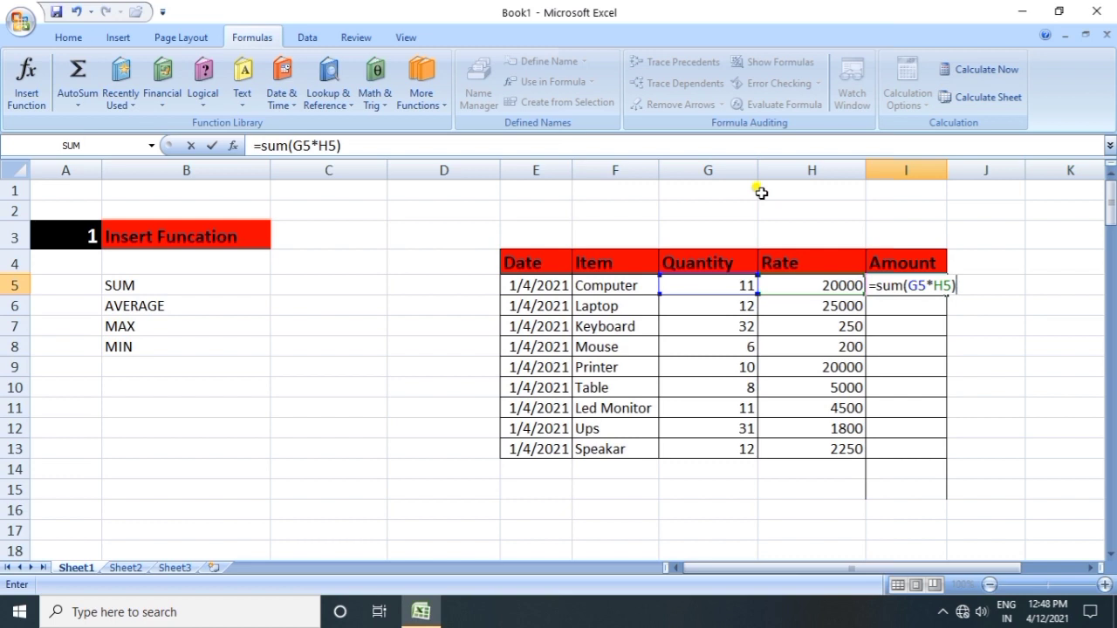
{"action": "key", "text": "Return"}
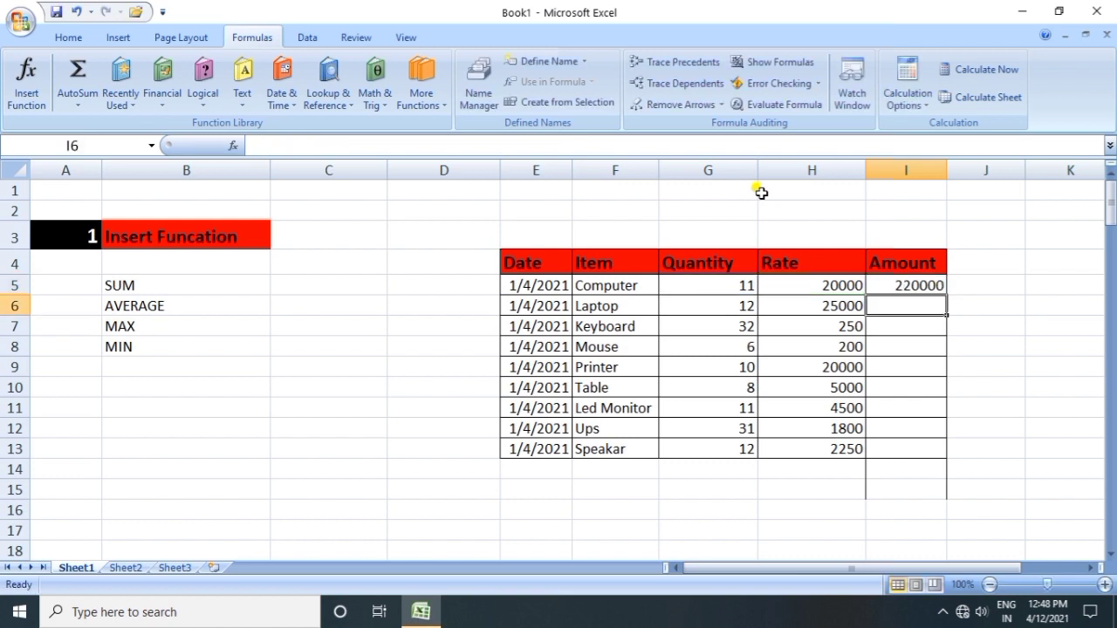
- Fill the amount formula from I5 down through I13 so every item in the table has it
{"action": "left_click", "coordinate": [898, 286]}
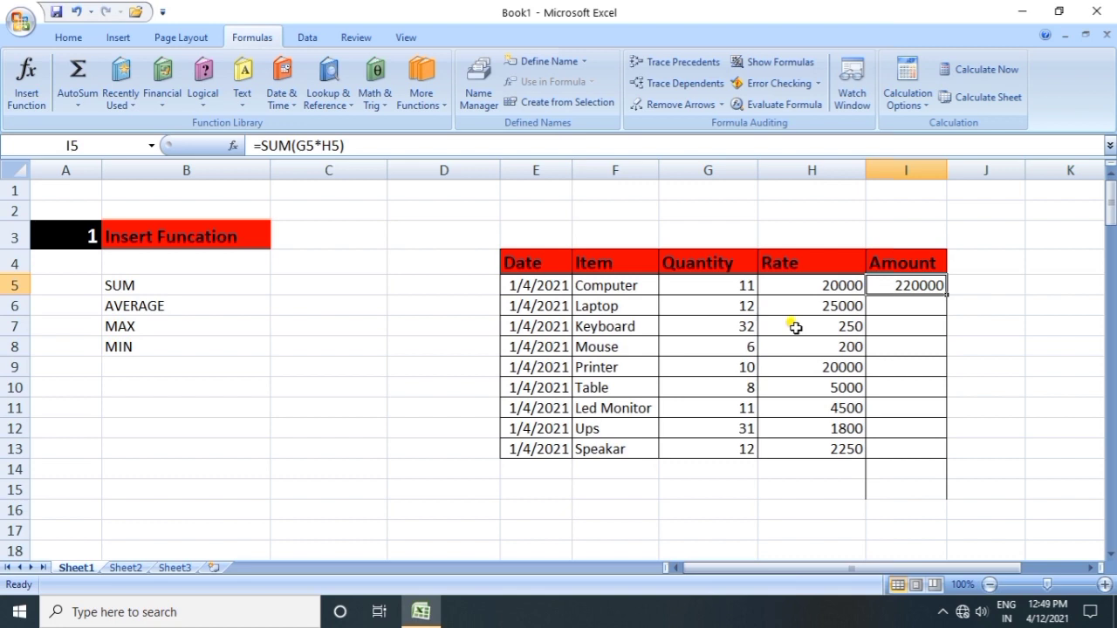
{"action": "left_click_drag", "start_coordinate": [949, 298], "coordinate": [958, 465]}
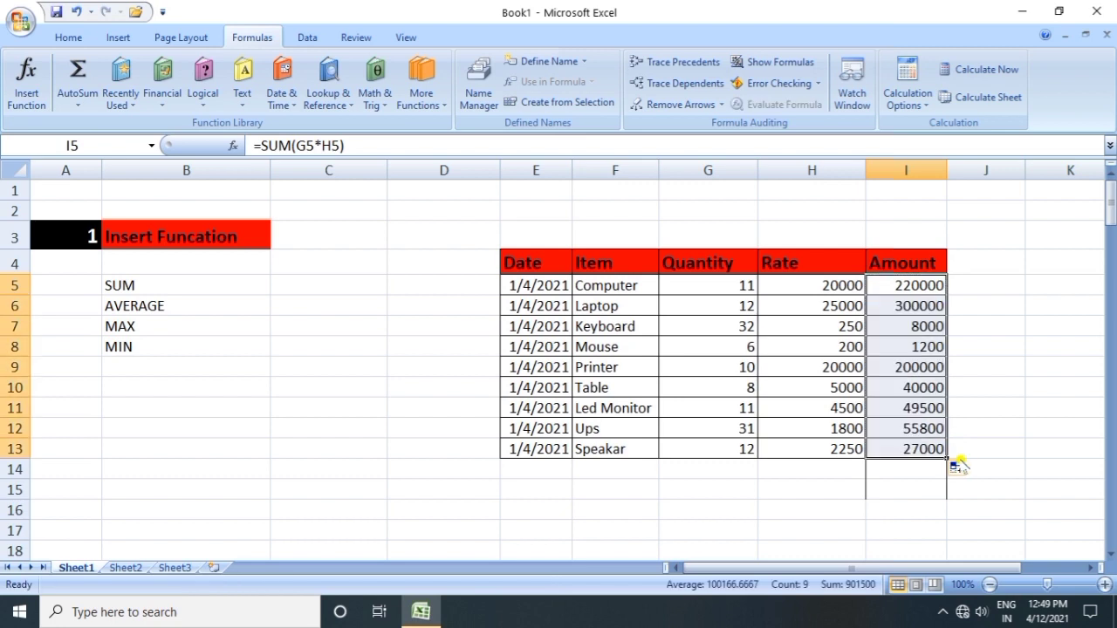
{"action": "left_click", "coordinate": [1038, 379]}
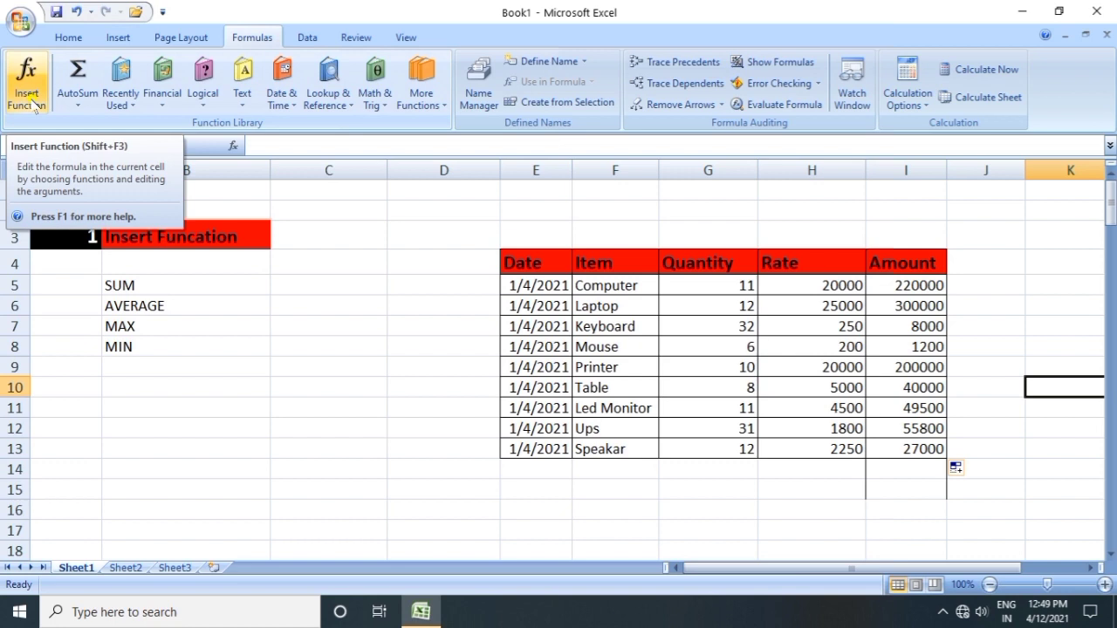
- Total the Amount column in cell I14 with the formula =SUM(I5:I13)
{"action": "left_click", "coordinate": [121, 288]}
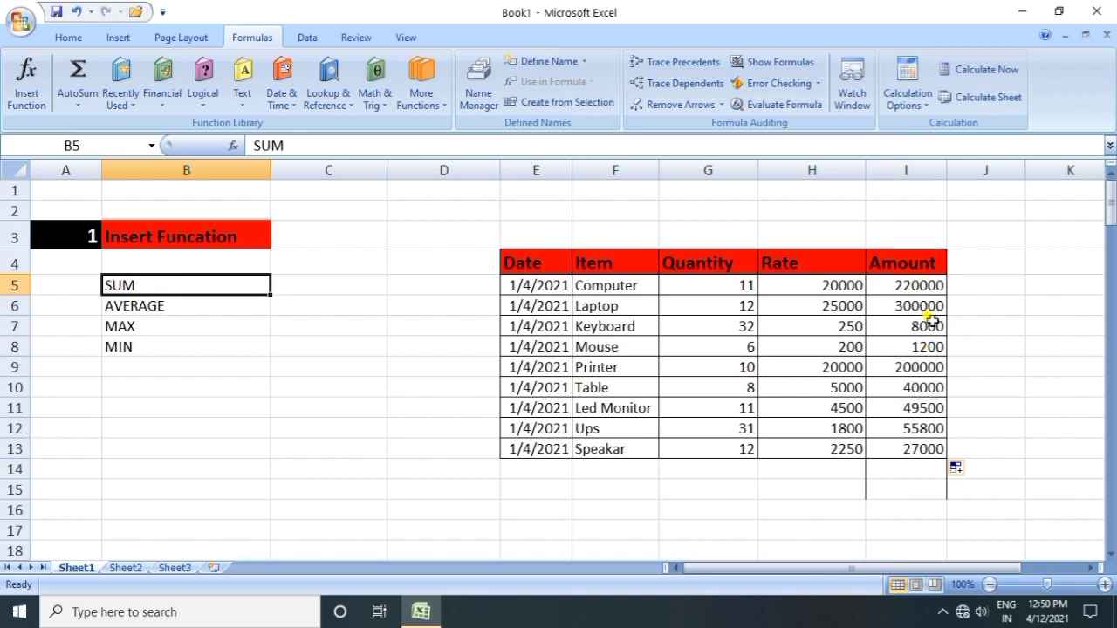
{"action": "left_click", "coordinate": [917, 469]}
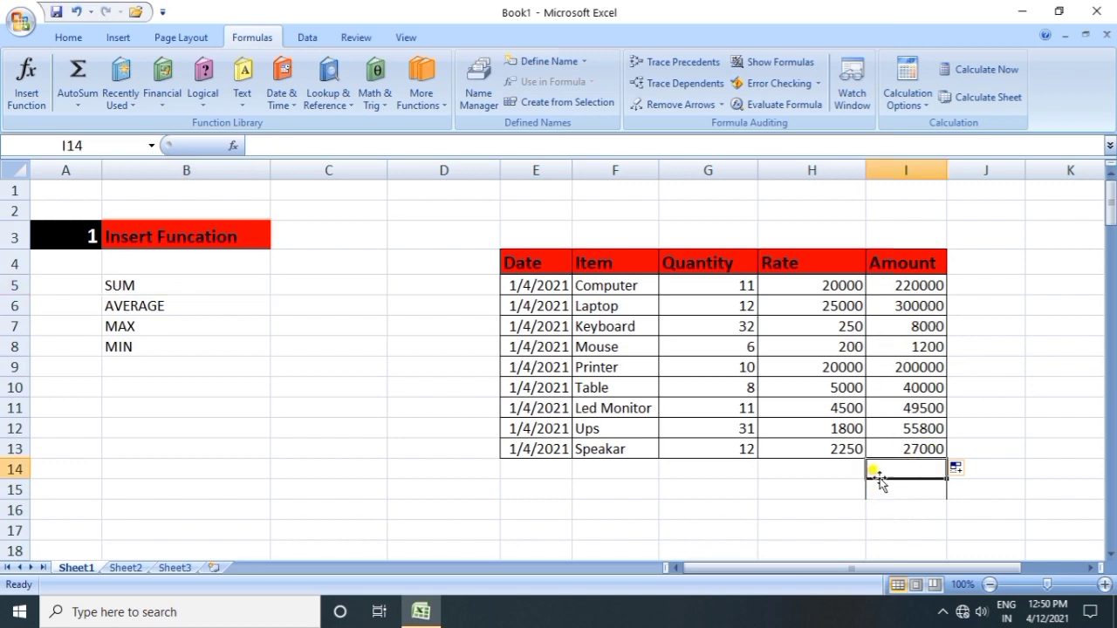
{"action": "left_click", "coordinate": [824, 485]}
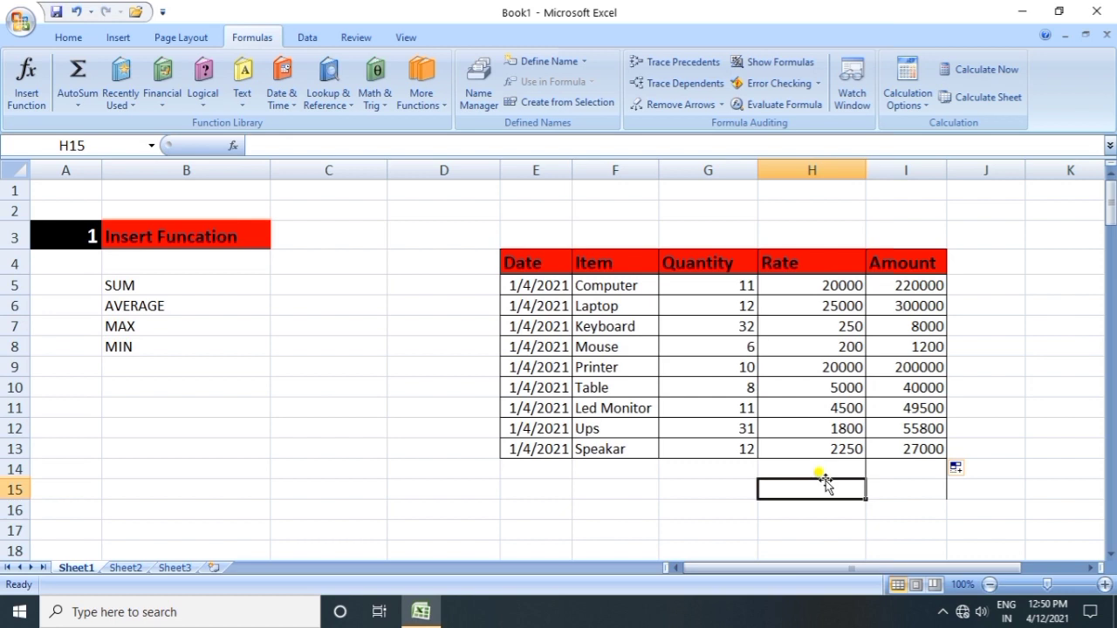
{"action": "left_click", "coordinate": [890, 470]}
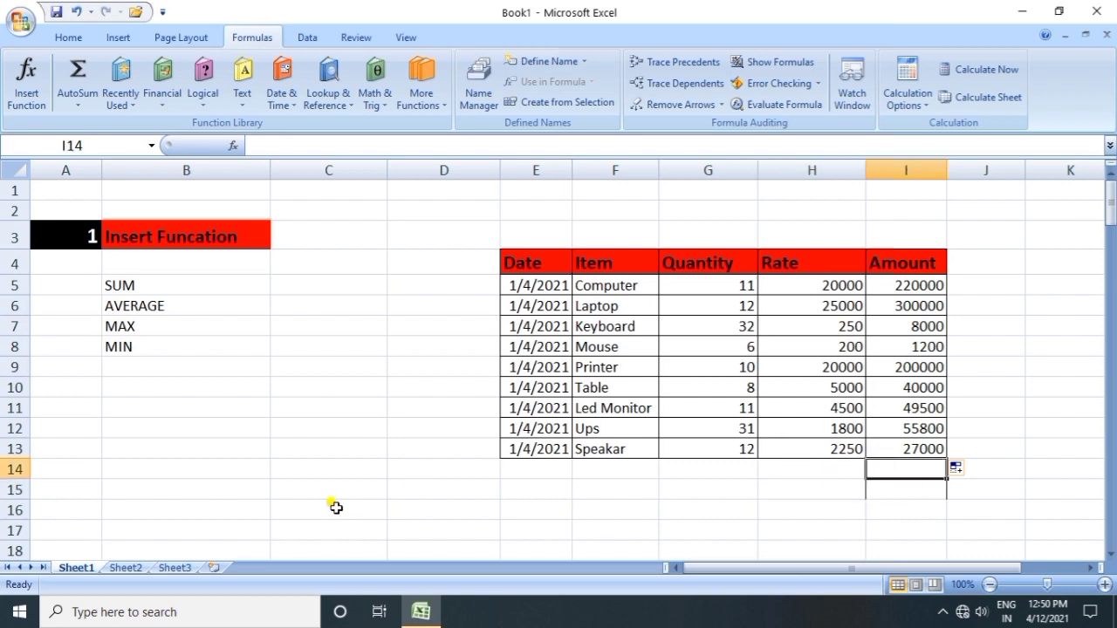
{"action": "type", "text": "="}
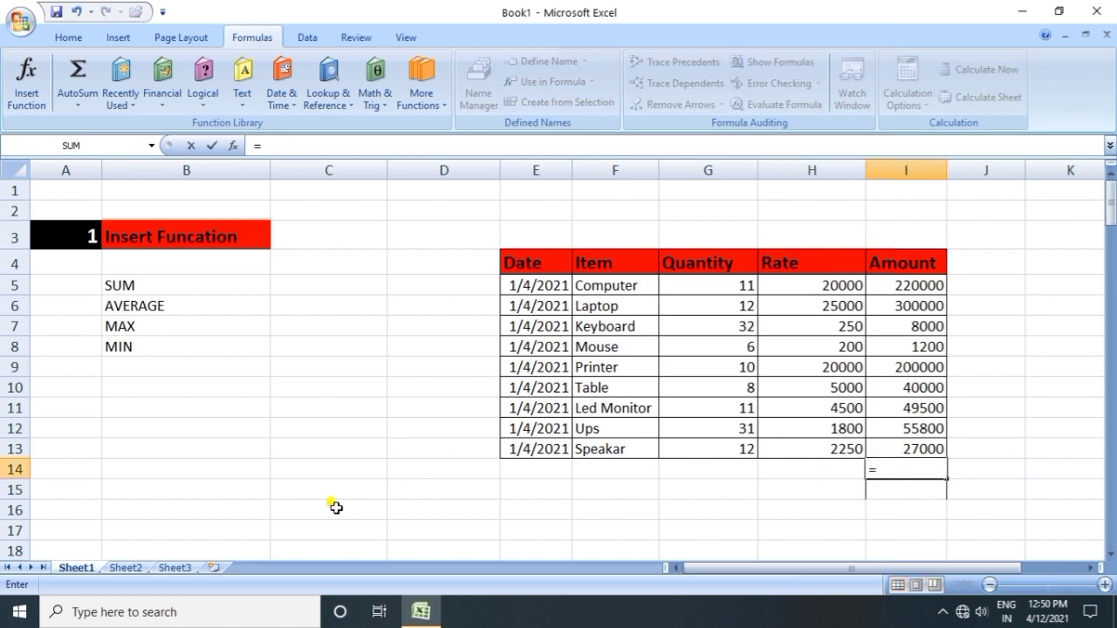
{"action": "type", "text": "sum"}
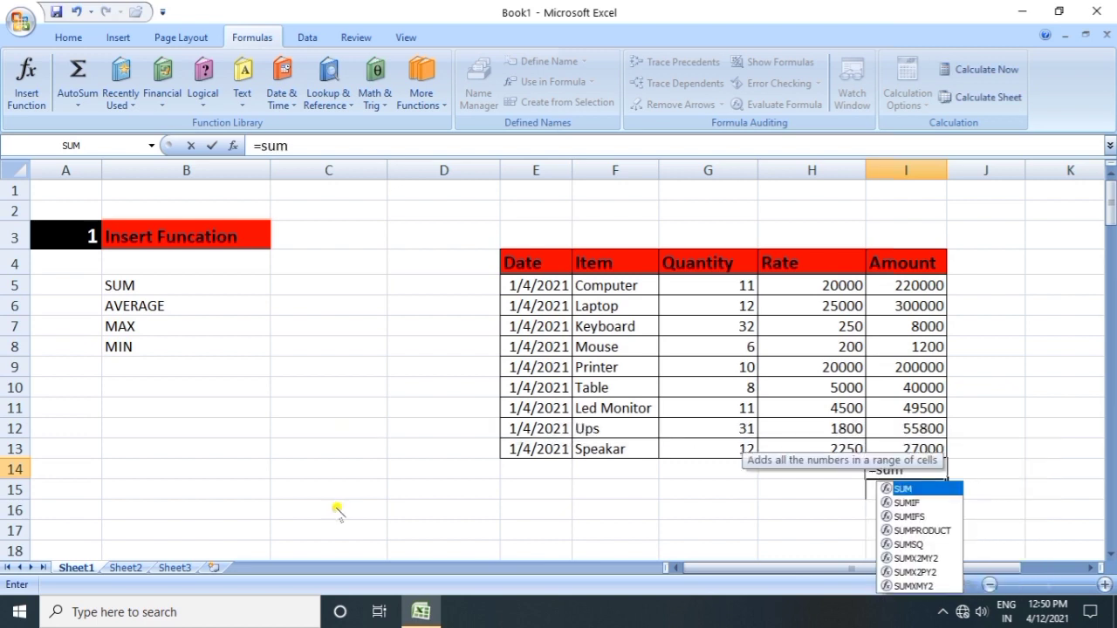
{"action": "type", "text": "("}
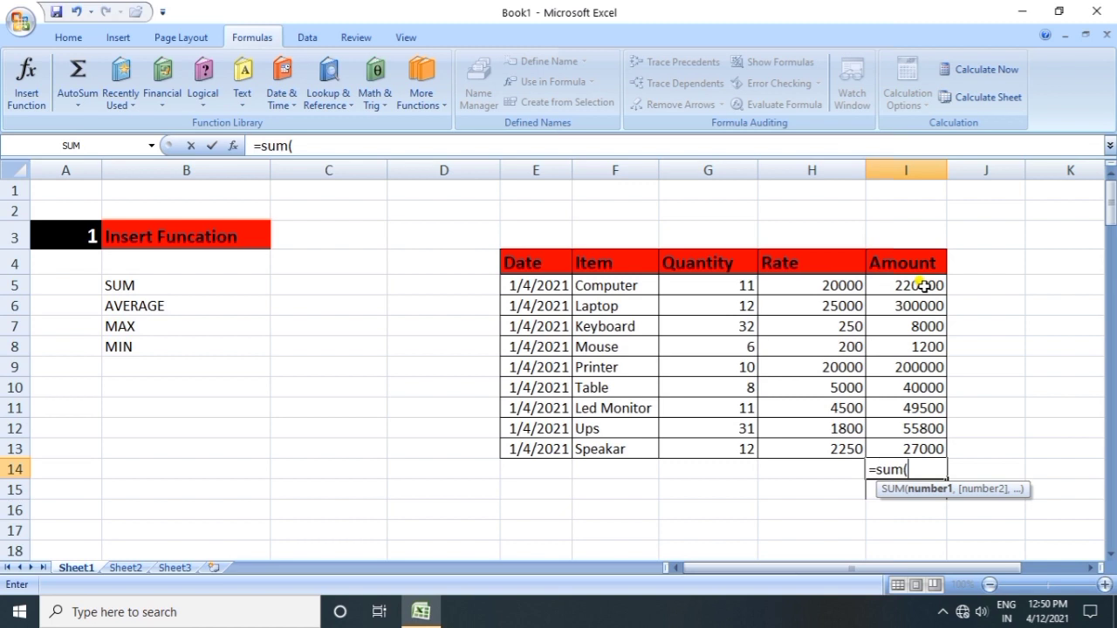
{"action": "left_click_drag", "start_coordinate": [921, 285], "coordinate": [943, 442]}
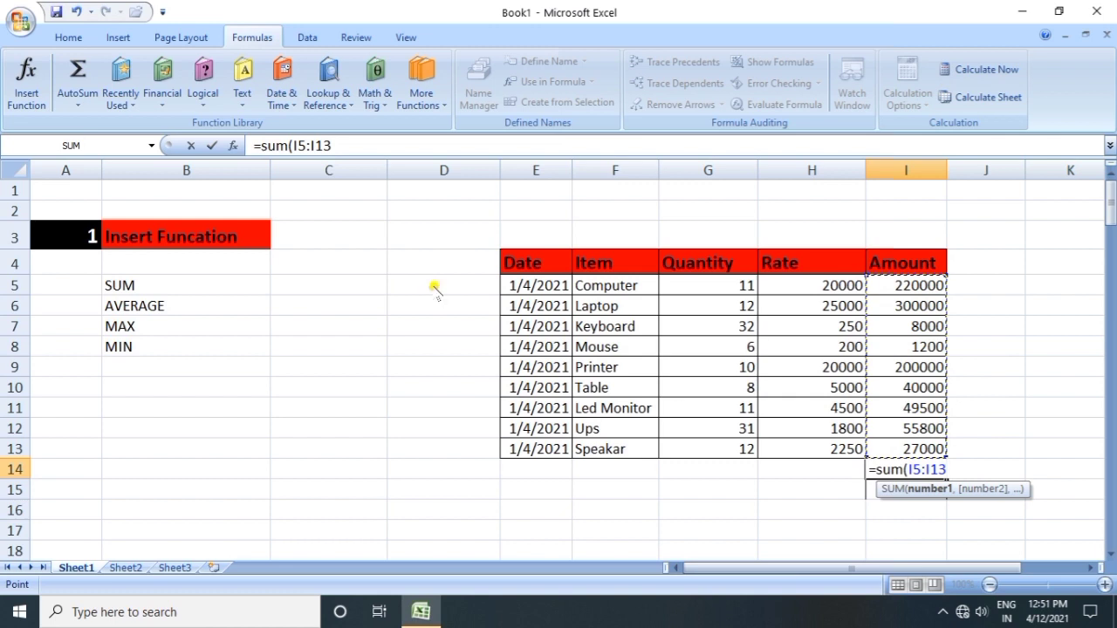
{"action": "type", "text": ")"}
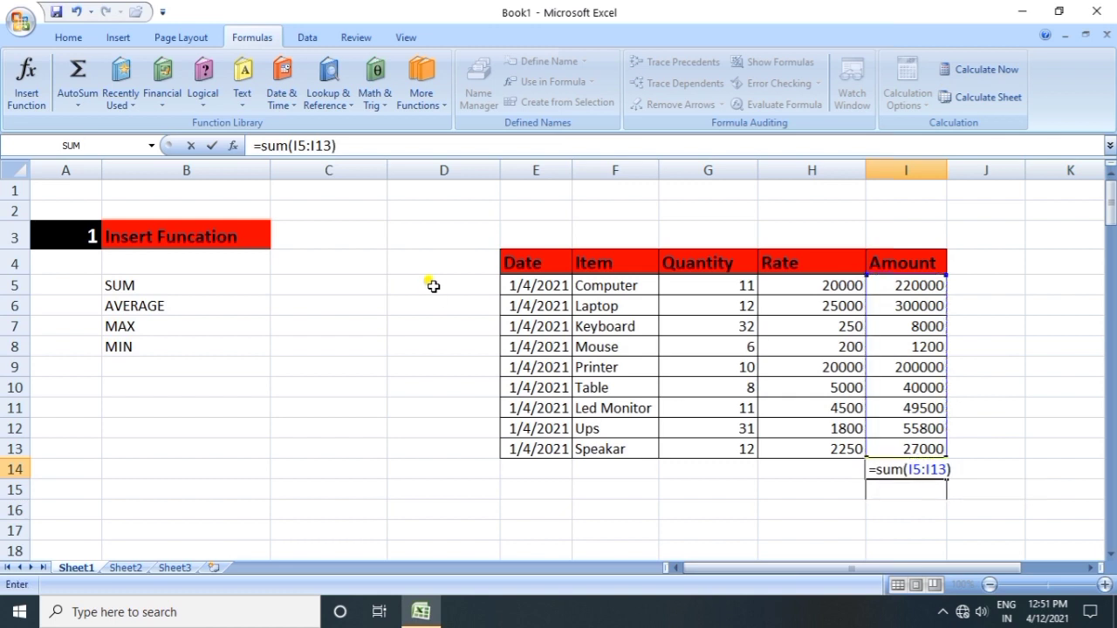
{"action": "key", "text": "Return"}
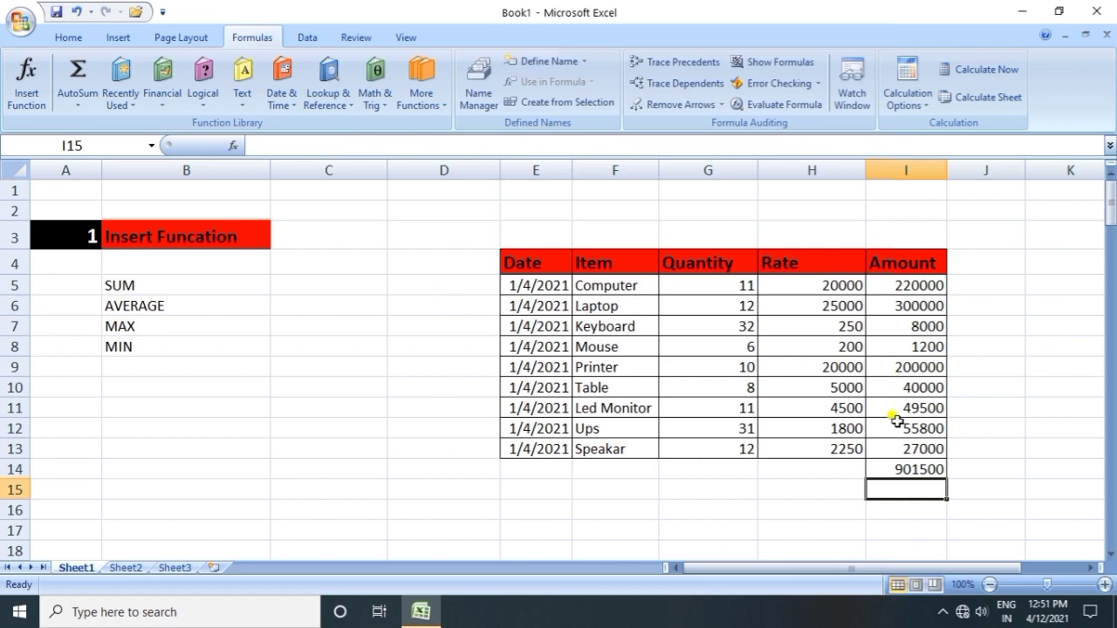
- Clear the SUM formula from cell I14 below the Amount column
{"action": "left_click", "coordinate": [932, 469]}
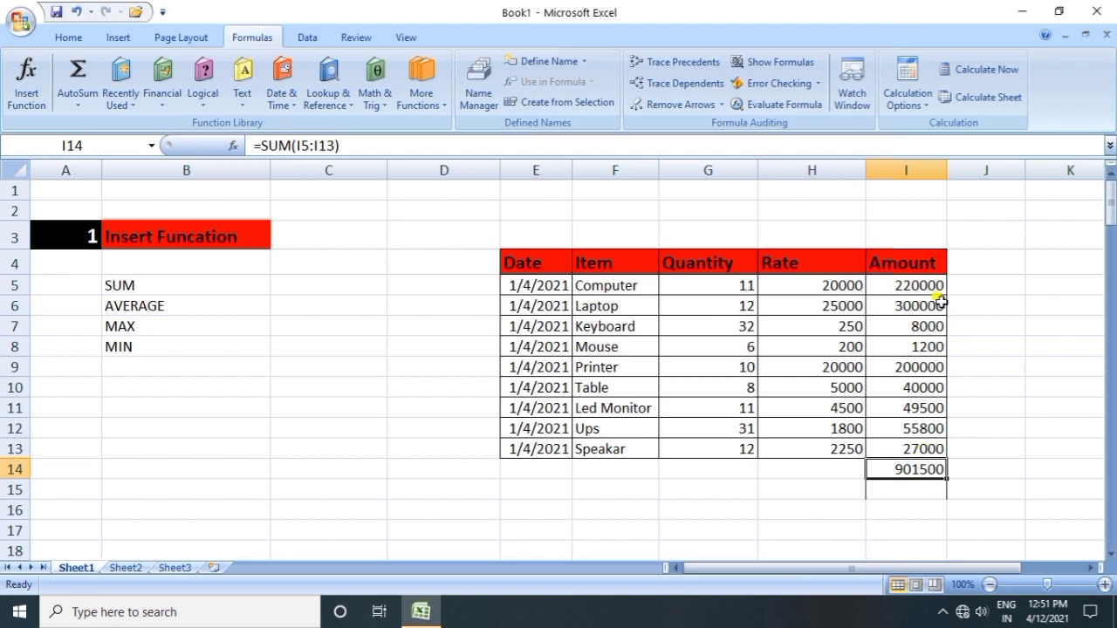
{"action": "left_click", "coordinate": [847, 470]}
{"action": "left_click", "coordinate": [927, 471]}
{"action": "left_click", "coordinate": [135, 306]}
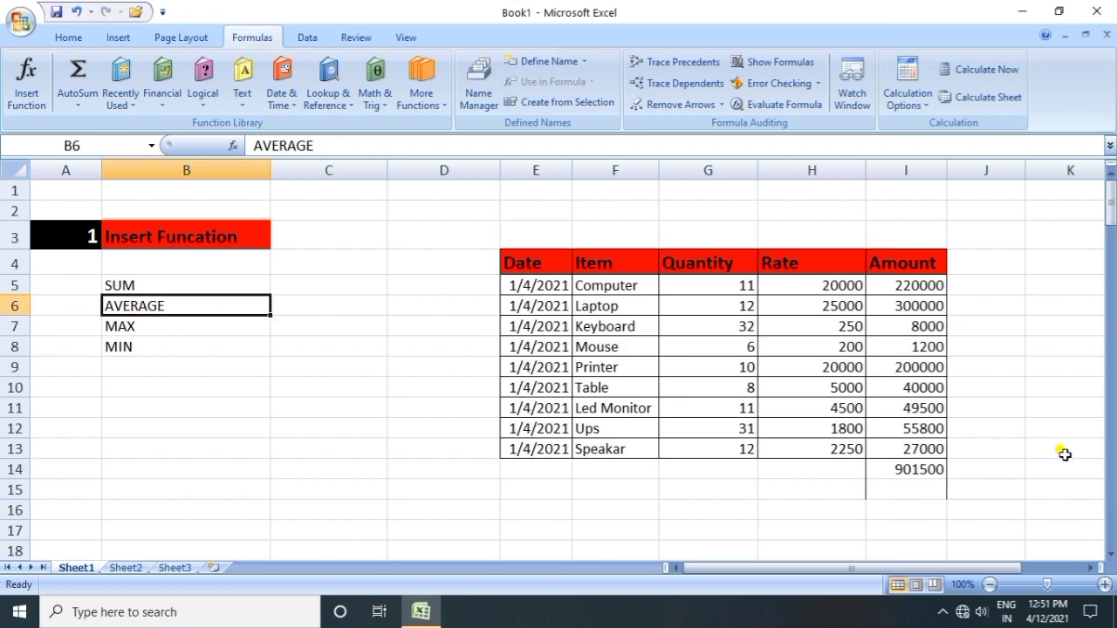
{"action": "left_click", "coordinate": [923, 471]}
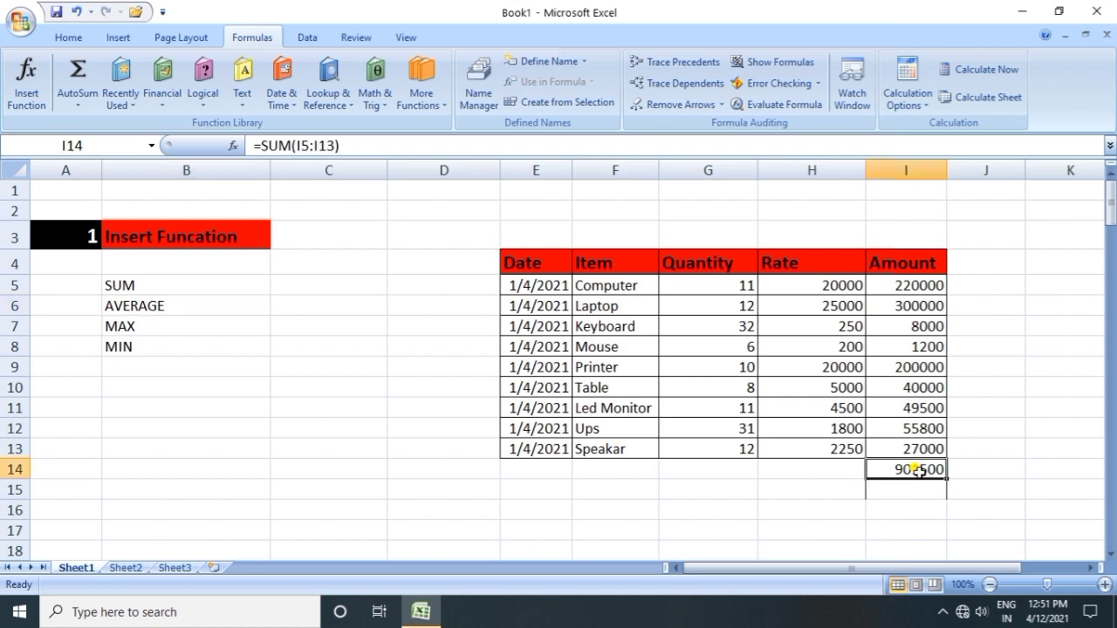
{"action": "key", "text": "Delete"}
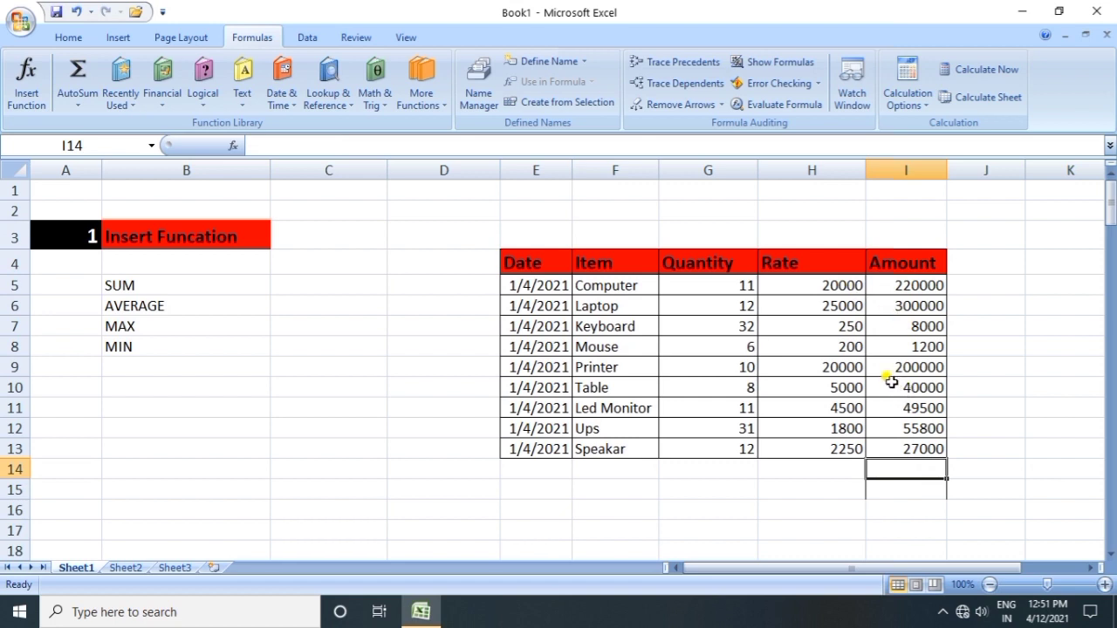
- Average the Amount column in cell I14 with the formula =AVERAGE(I5:I13)
{"action": "left_click", "coordinate": [814, 469]}
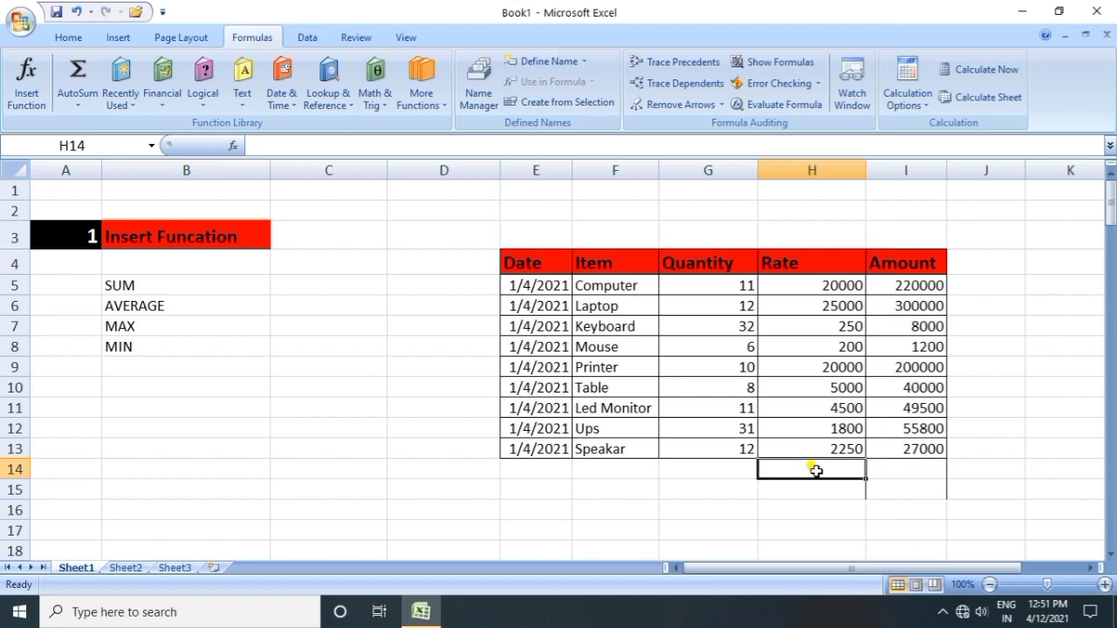
{"action": "left_click", "coordinate": [872, 472]}
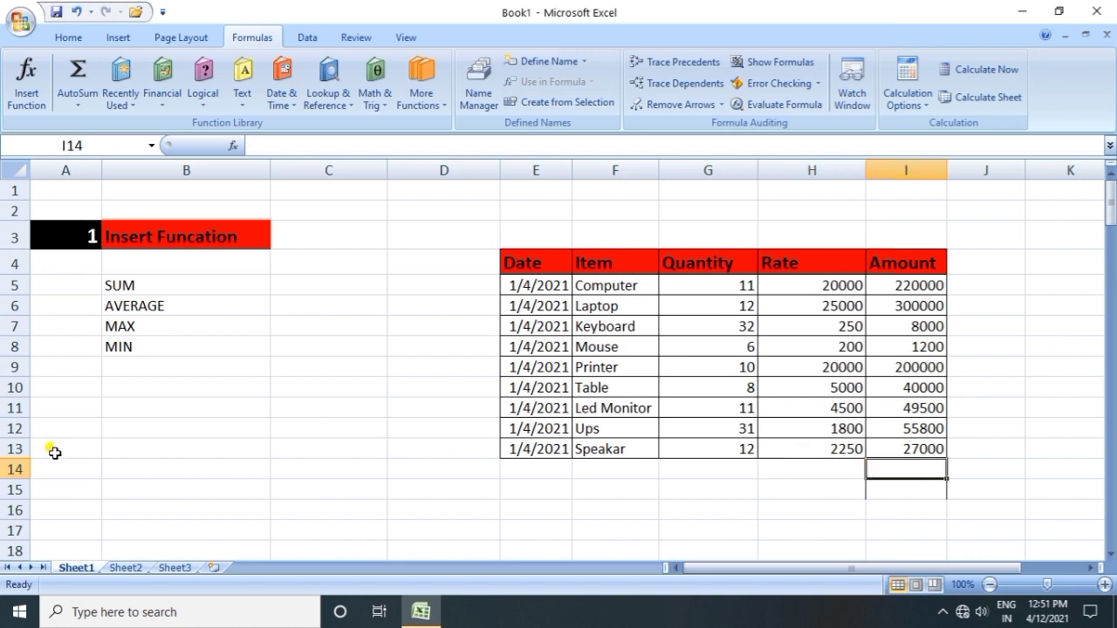
{"action": "type", "text": "="}
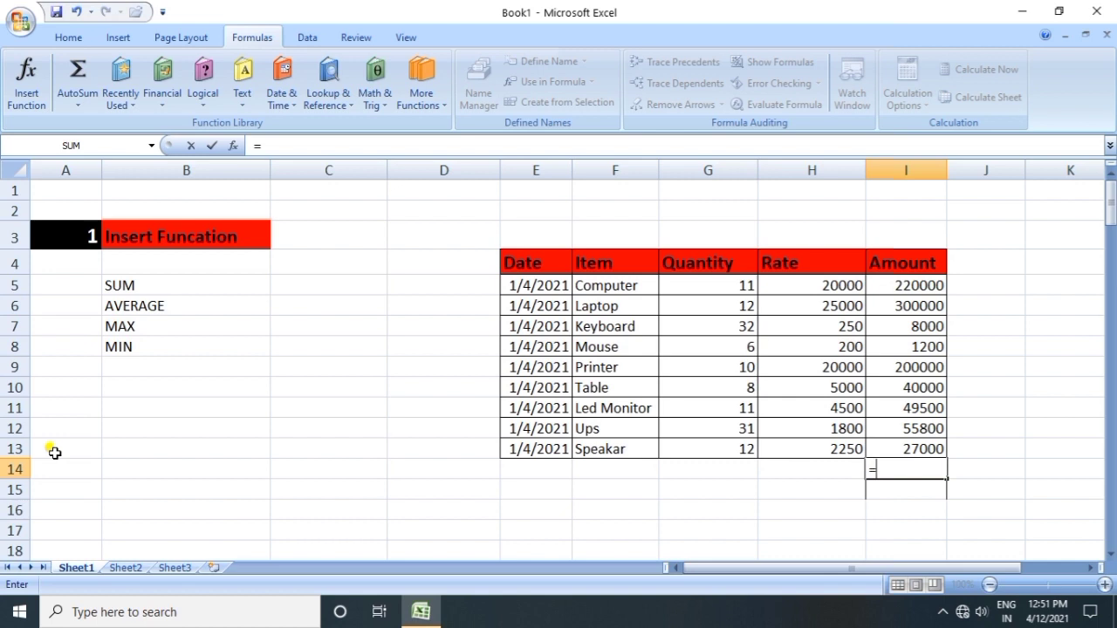
{"action": "type", "text": "a"}
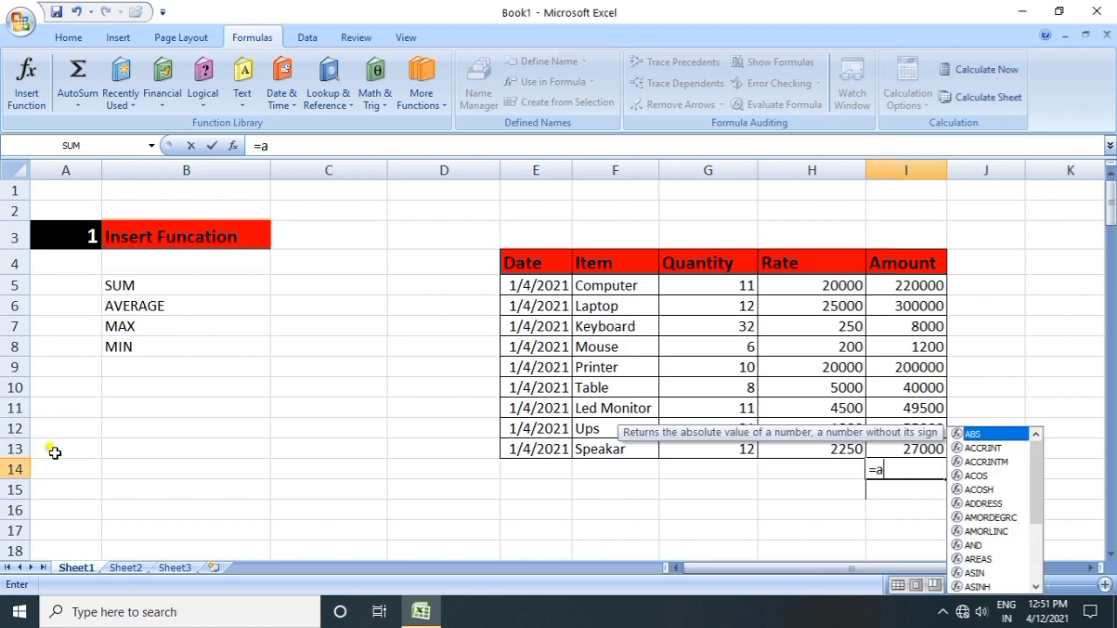
{"action": "type", "text": "ve"}
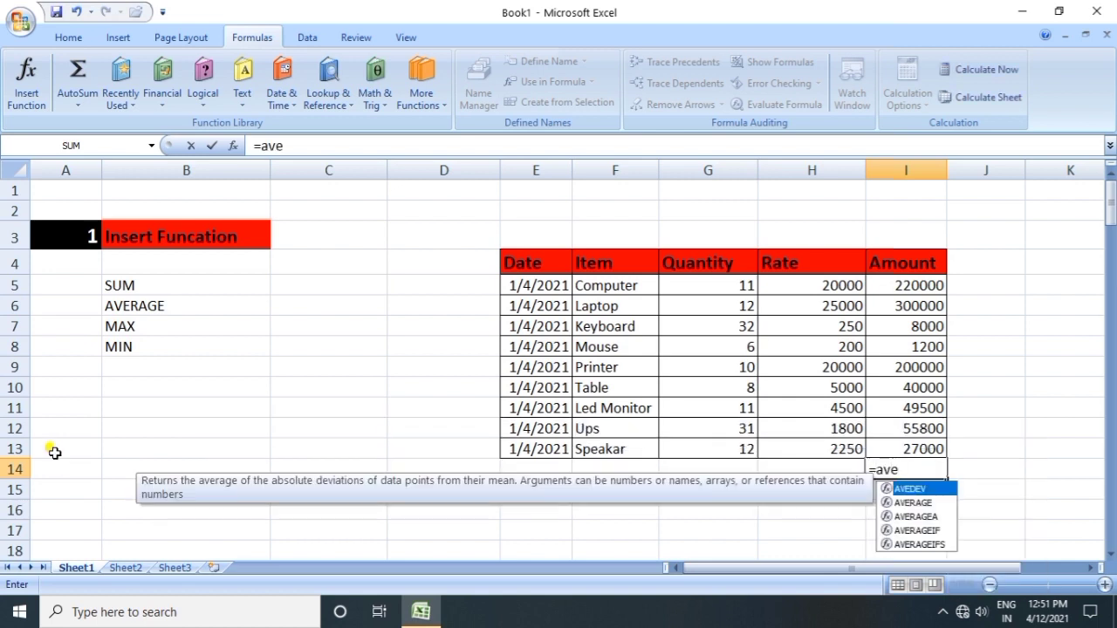
{"action": "type", "text": "rage("}
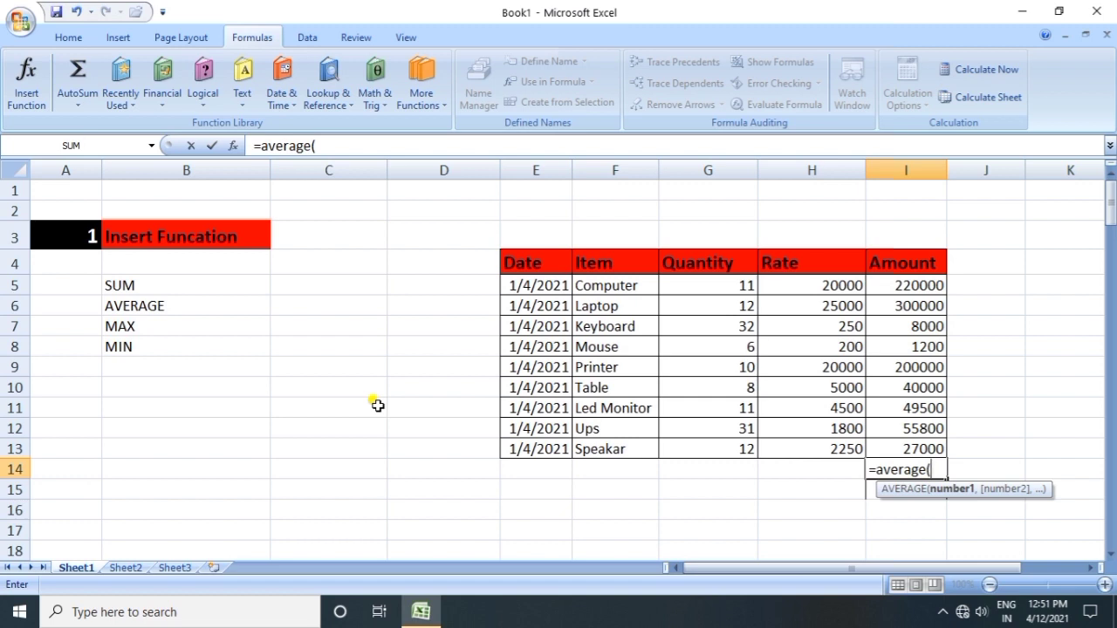
{"action": "left_click", "coordinate": [898, 284]}
{"action": "left_click_drag", "start_coordinate": [898, 284], "coordinate": [905, 447]}
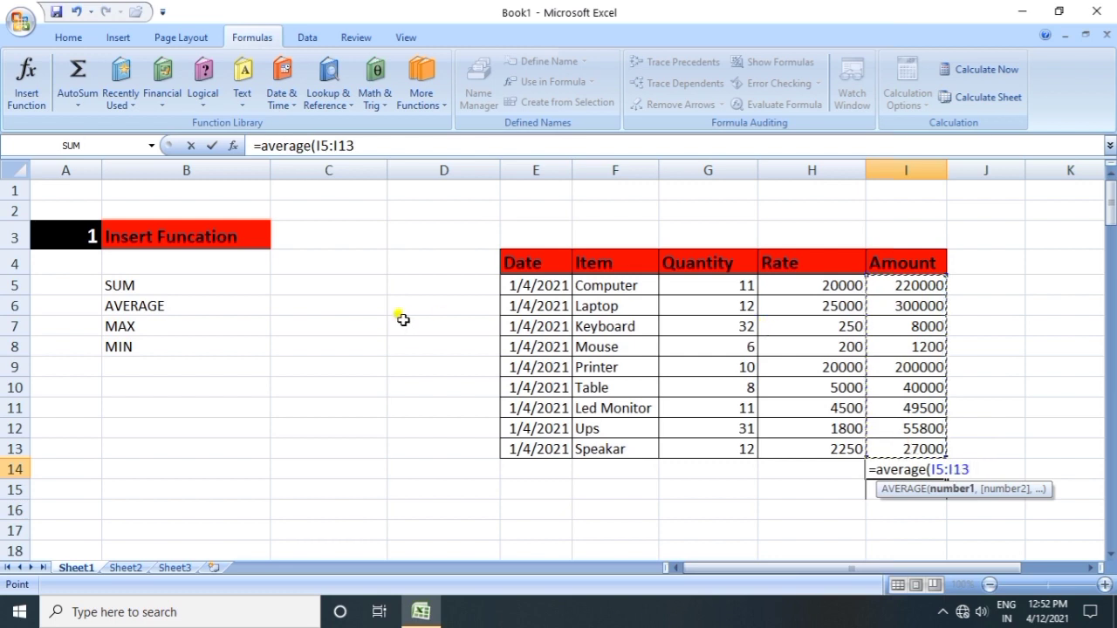
{"action": "type", "text": ")"}
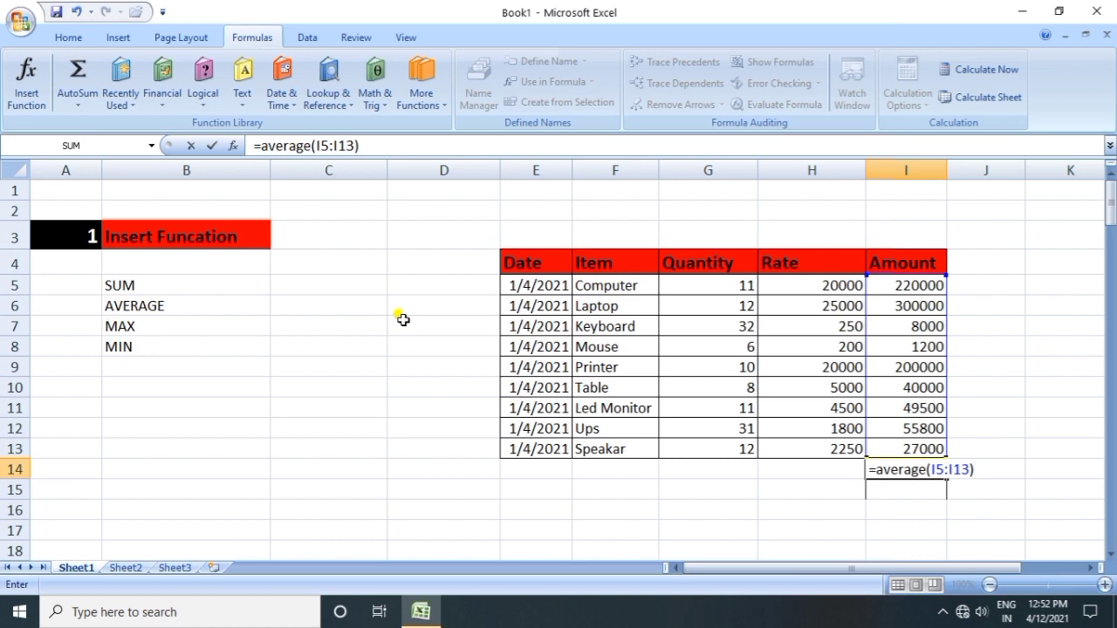
{"action": "key", "text": "Return"}
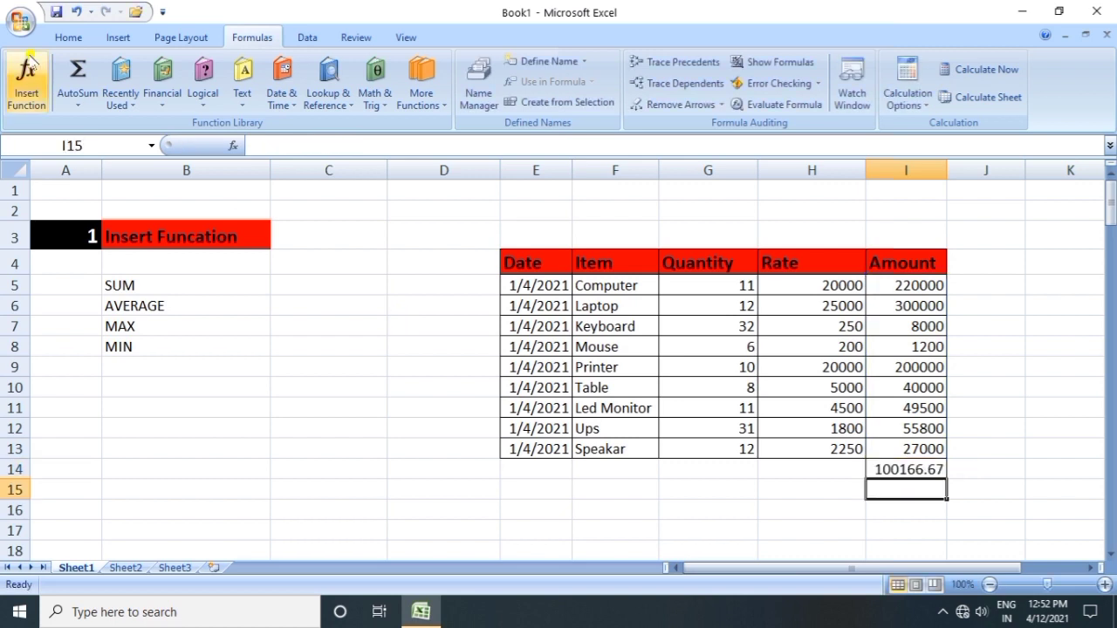
- Clear the AVERAGE formula from cell I14 below the Amount column
{"action": "left_click", "coordinate": [886, 470]}
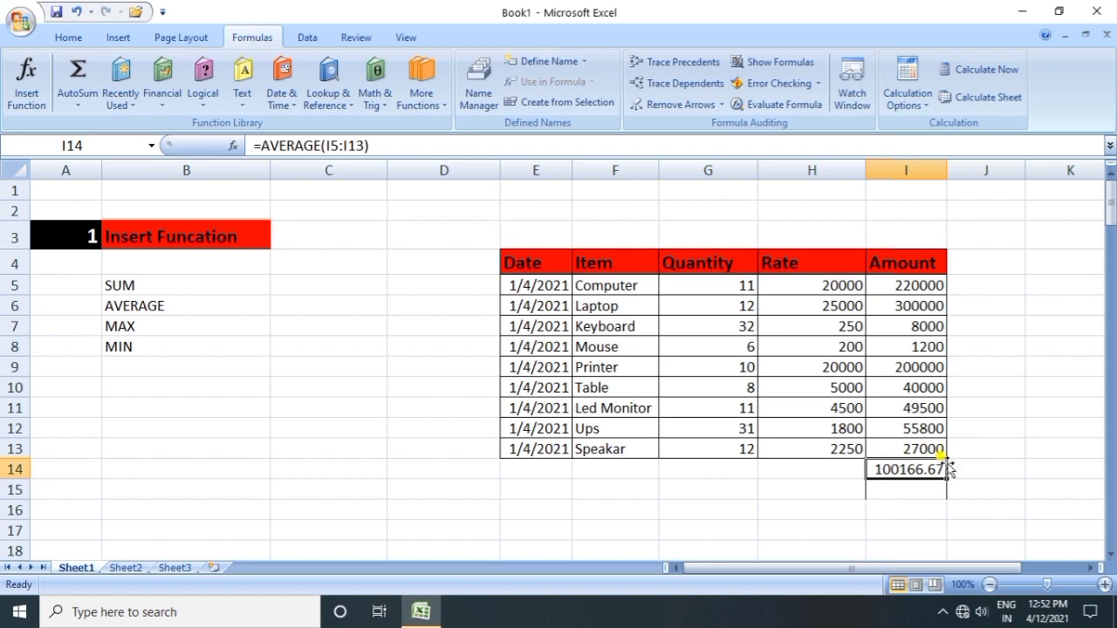
{"action": "left_click", "coordinate": [881, 485]}
{"action": "left_click", "coordinate": [886, 469]}
{"action": "key", "text": "Delete"}
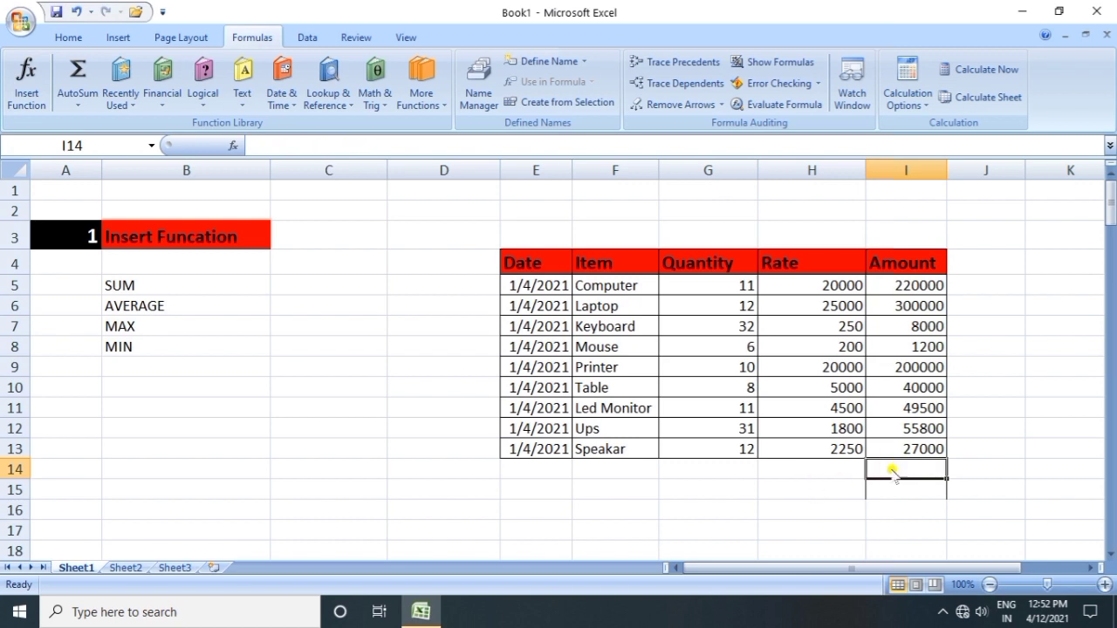
- Find the largest Amount value in cell H14 with the formula =MAX(I5:I13), and clear the cell again
{"action": "left_click", "coordinate": [126, 325]}
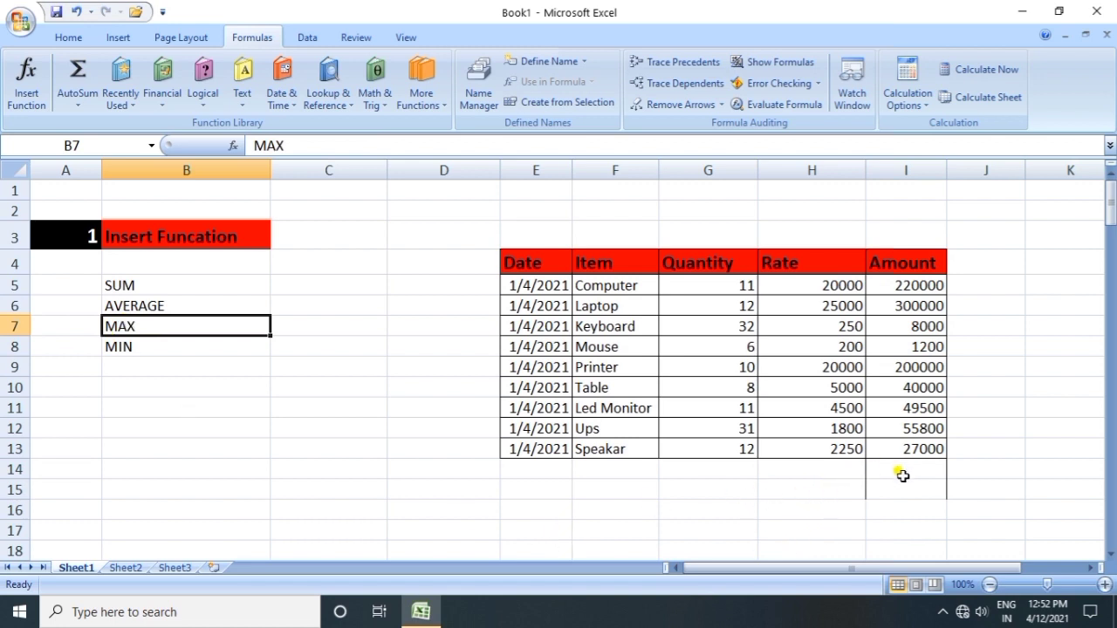
{"action": "left_click", "coordinate": [796, 472]}
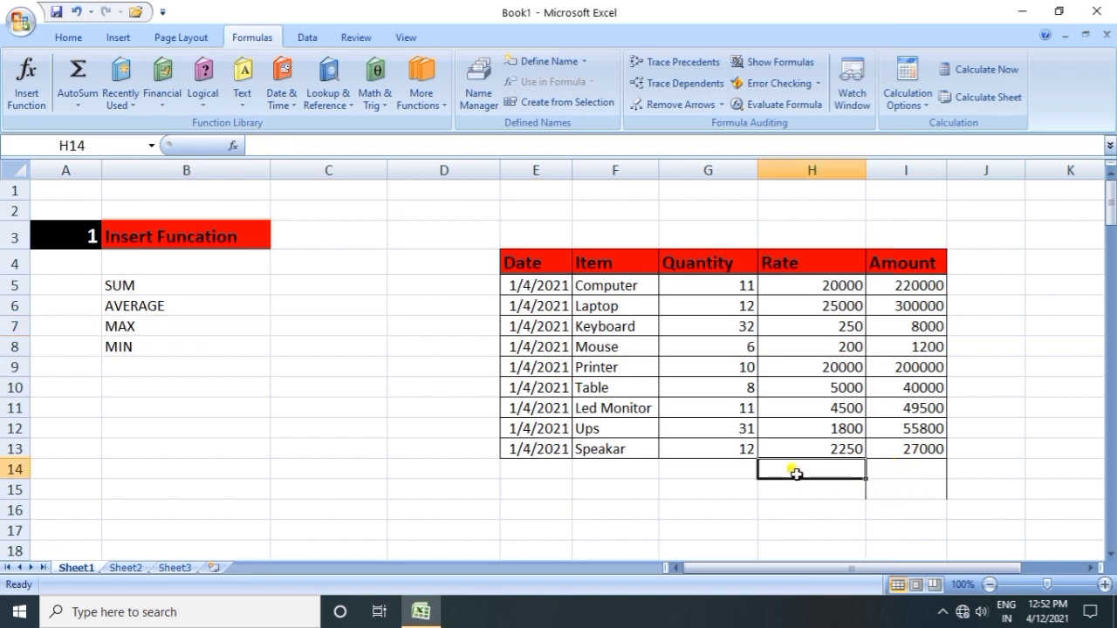
{"action": "type", "text": "="}
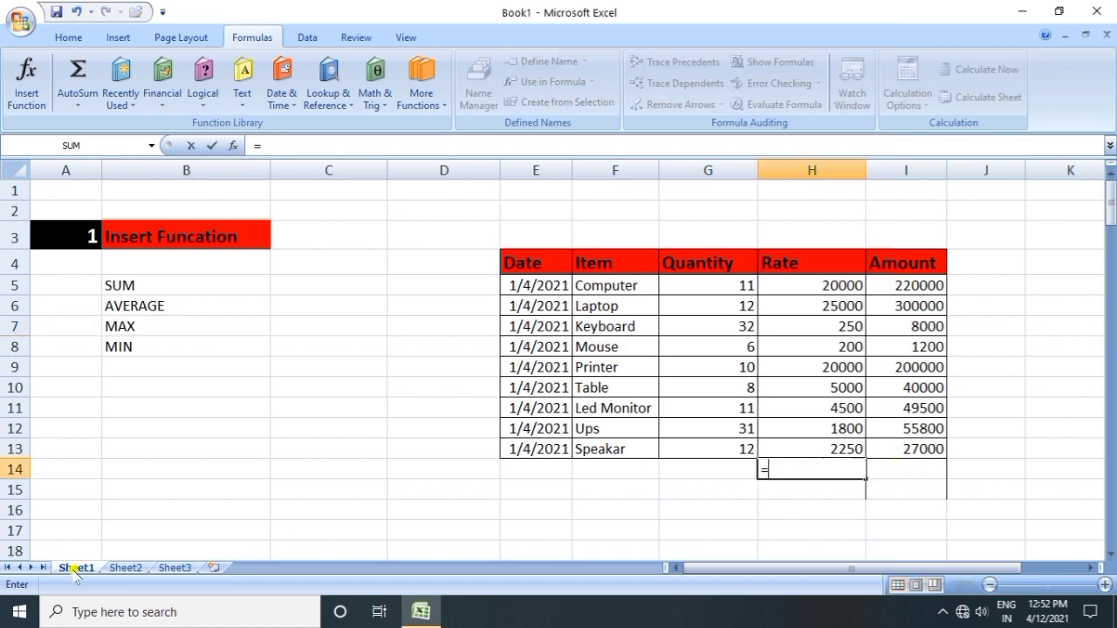
{"action": "type", "text": "ma"}
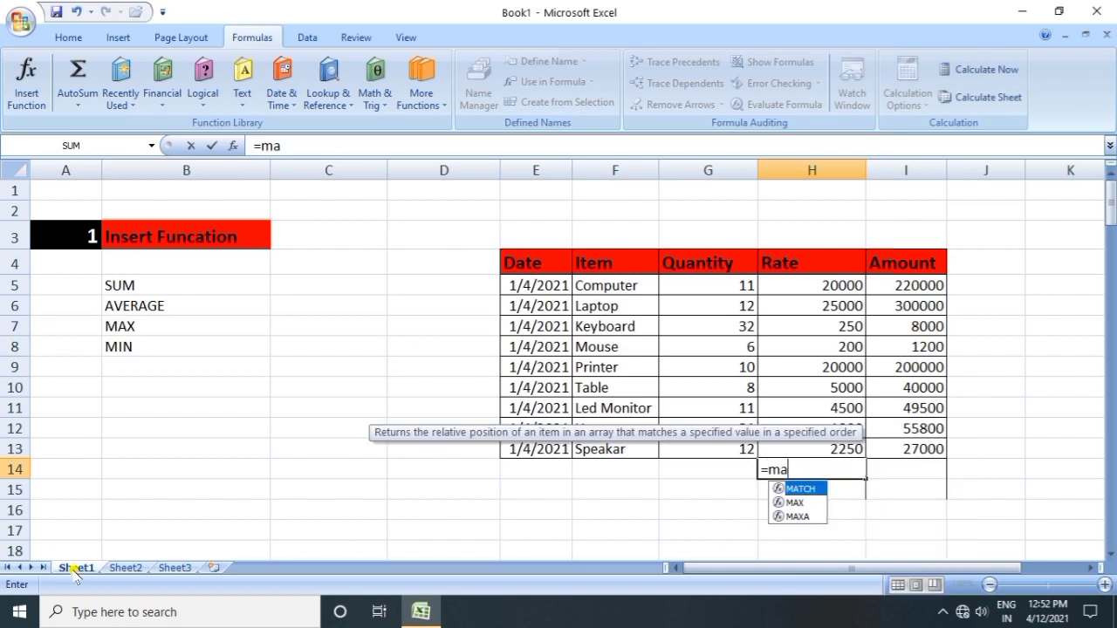
{"action": "type", "text": "x"}
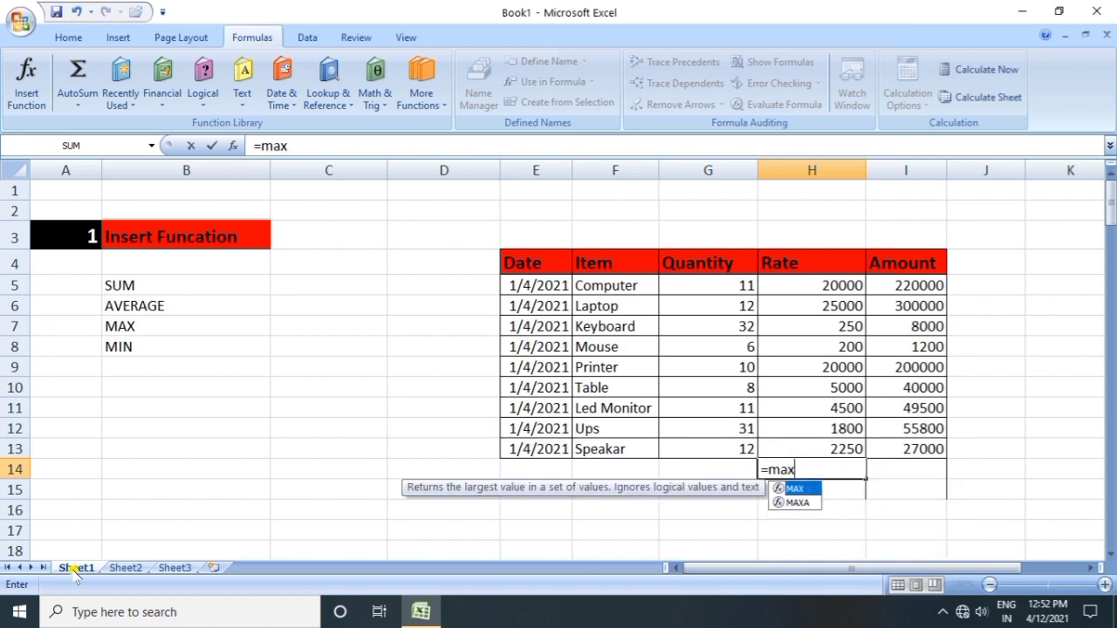
{"action": "type", "text": "("}
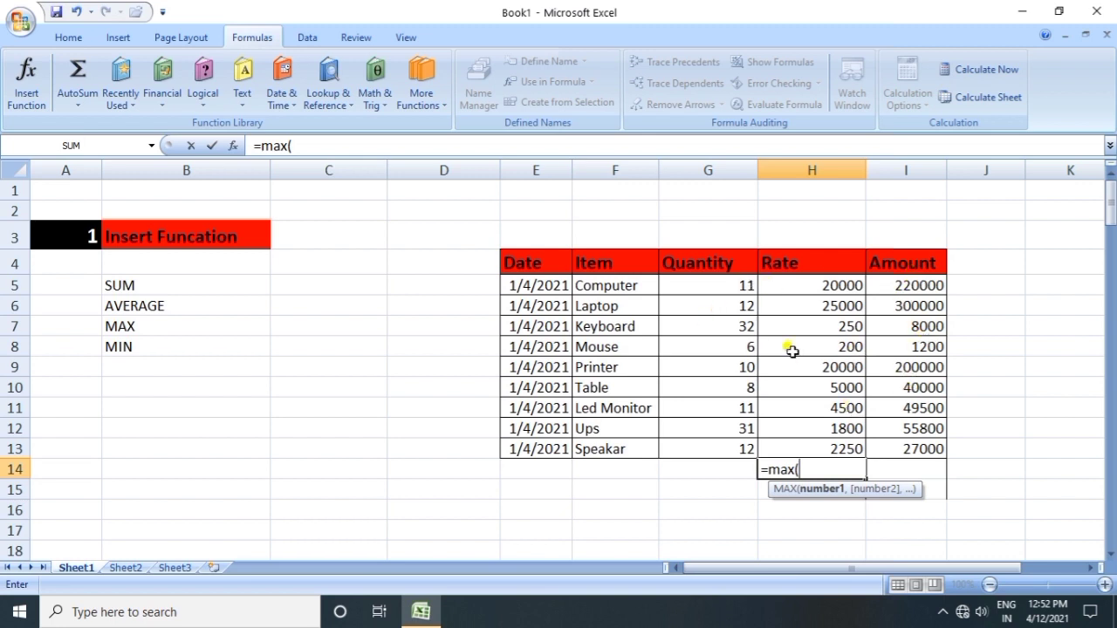
{"action": "left_click", "coordinate": [903, 285]}
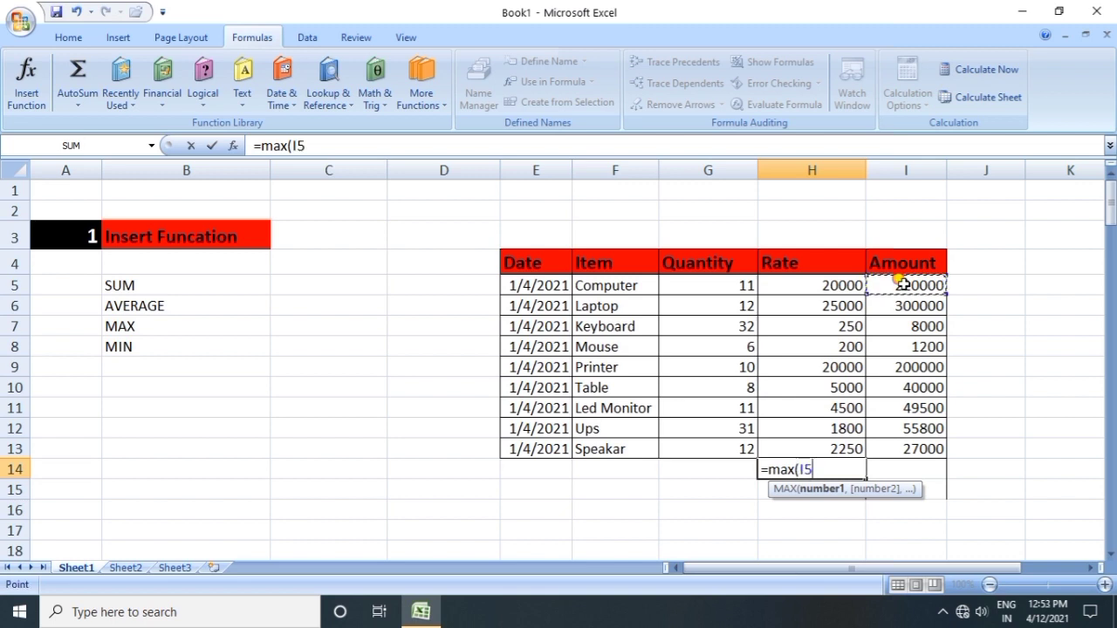
{"action": "left_click_drag", "start_coordinate": [903, 285], "coordinate": [913, 443]}
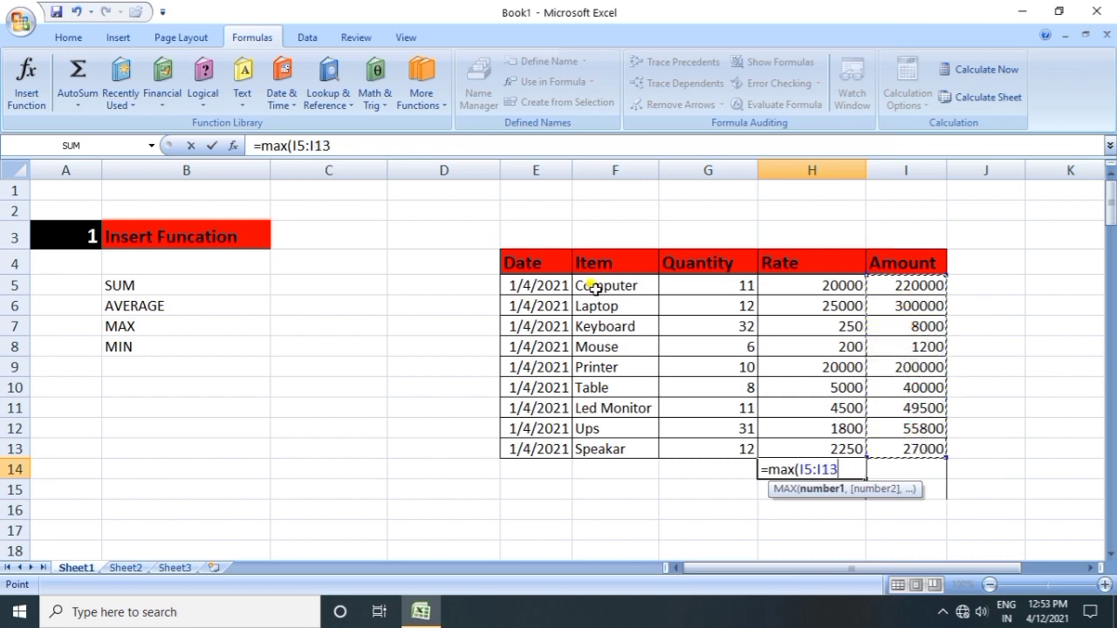
{"action": "type", "text": ")"}
{"action": "key", "text": "Return"}
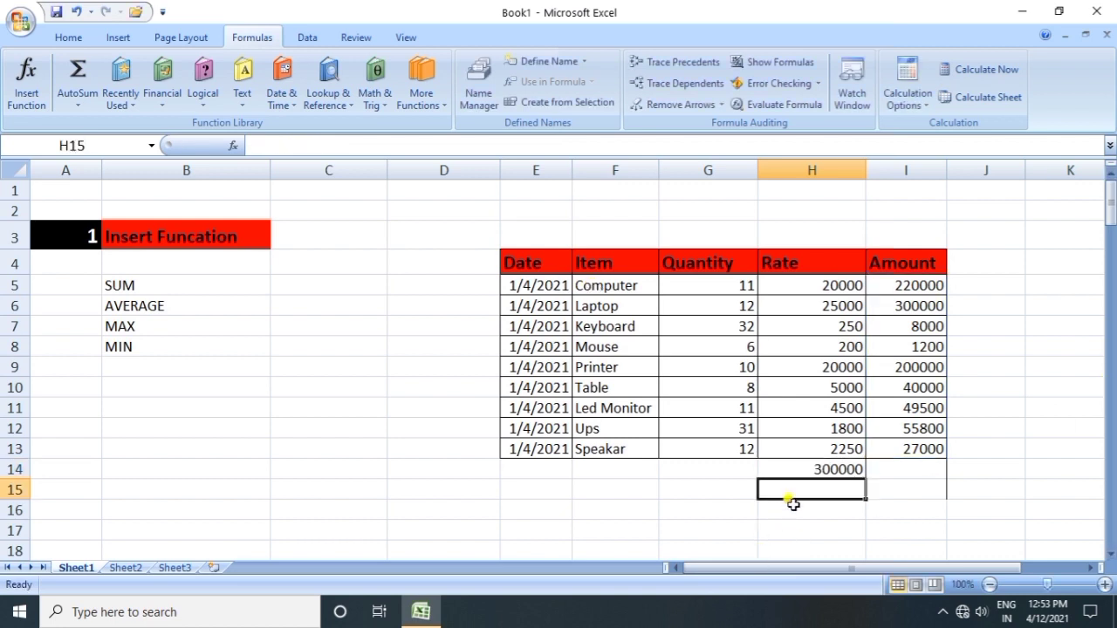
{"action": "left_click", "coordinate": [807, 469]}
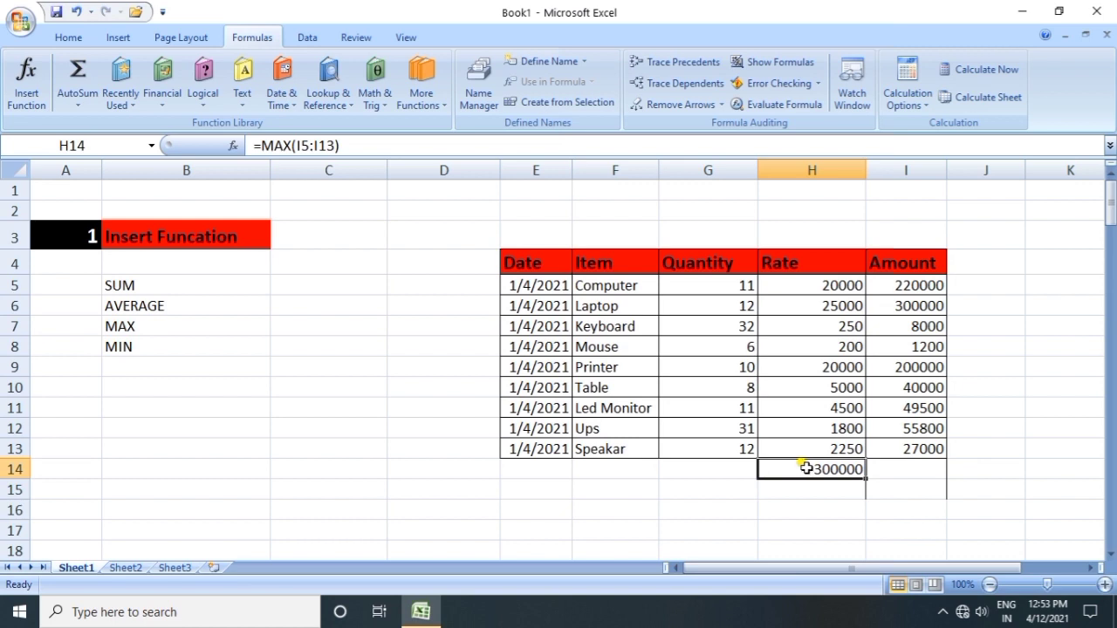
{"action": "key", "text": "Delete"}
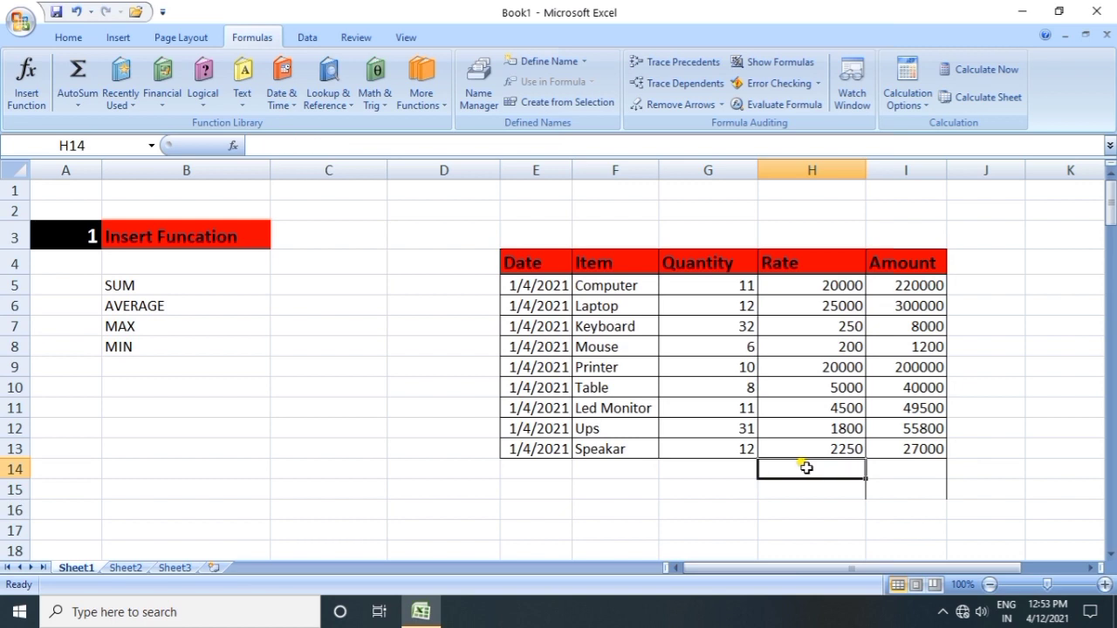
- Find the smallest Amount value in cell H14 with the formula =MIN(I5:I13), and clear the cell again
{"action": "left_click", "coordinate": [144, 344]}
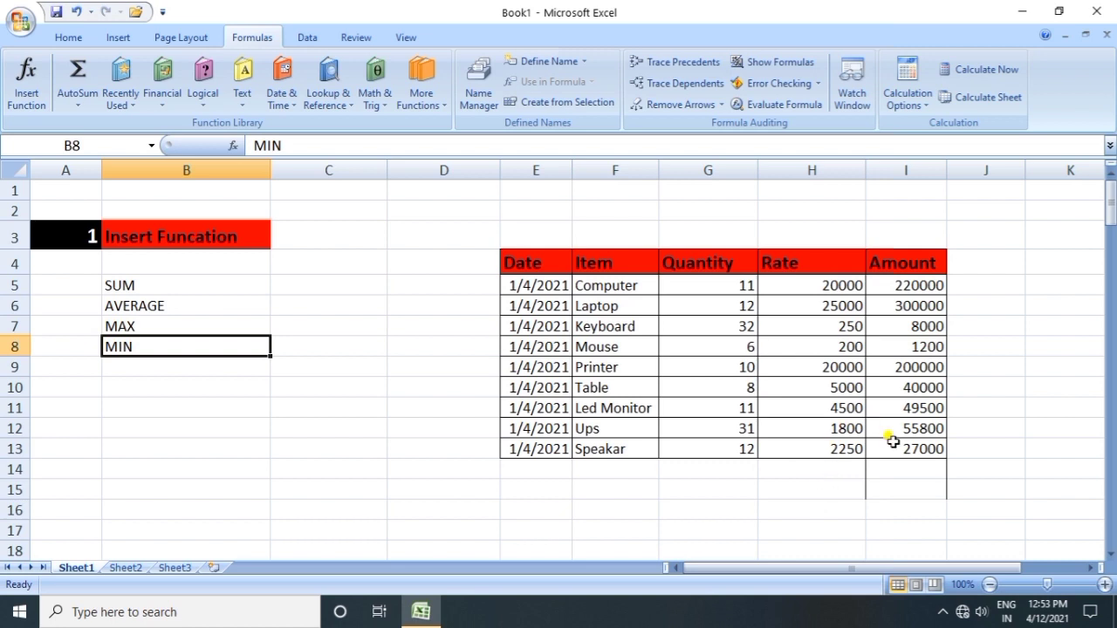
{"action": "left_click", "coordinate": [795, 465]}
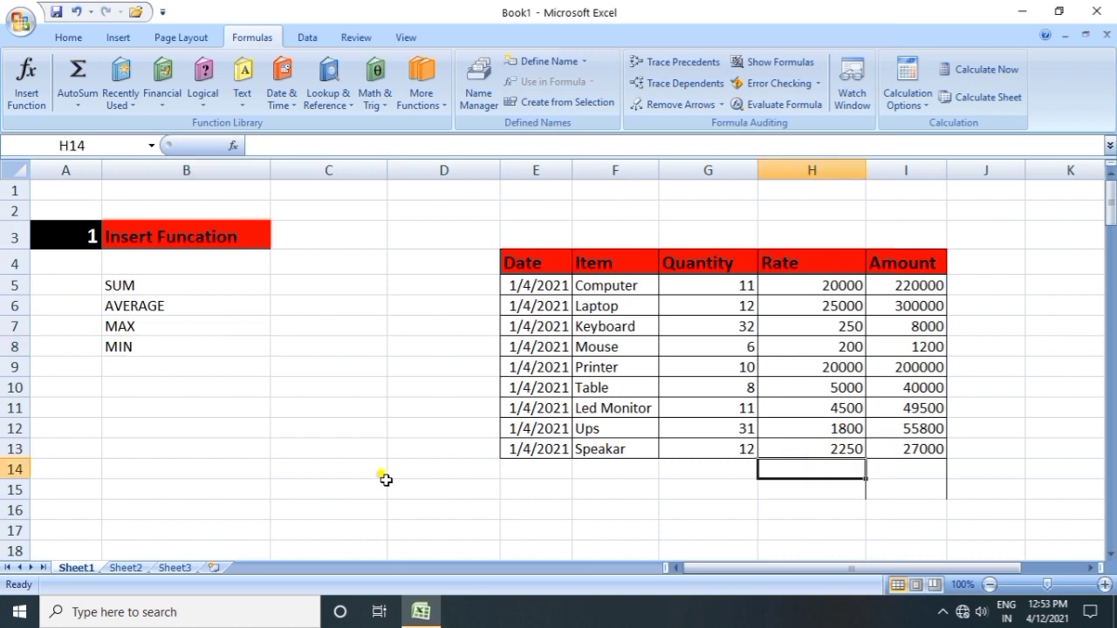
{"action": "type", "text": "="}
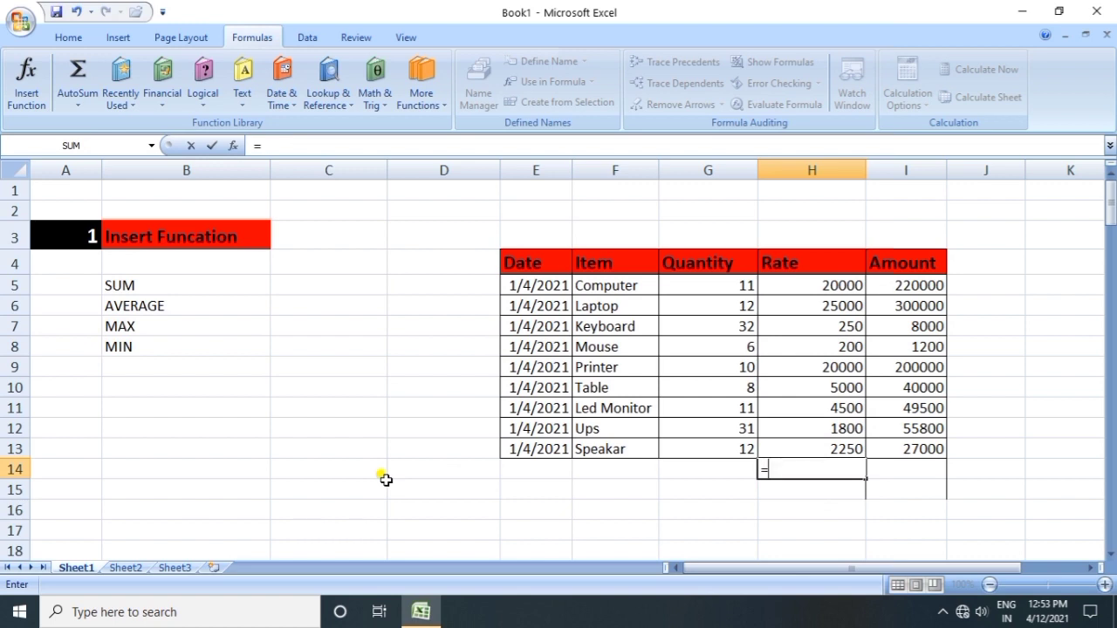
{"action": "type", "text": "min("}
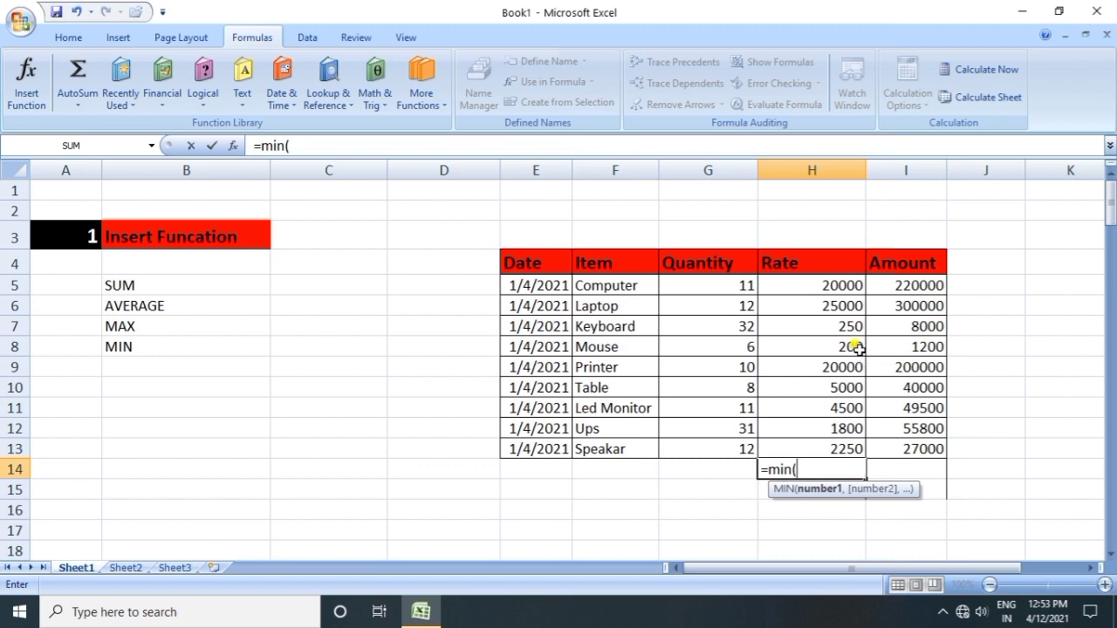
{"action": "left_click_drag", "start_coordinate": [895, 285], "coordinate": [922, 450]}
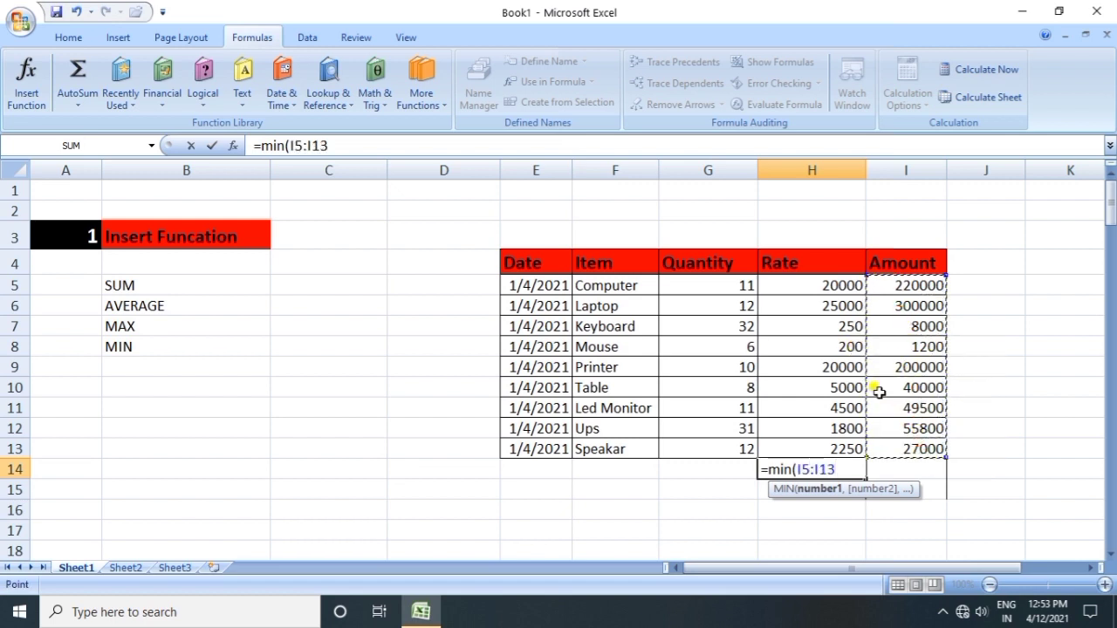
{"action": "type", "text": ")"}
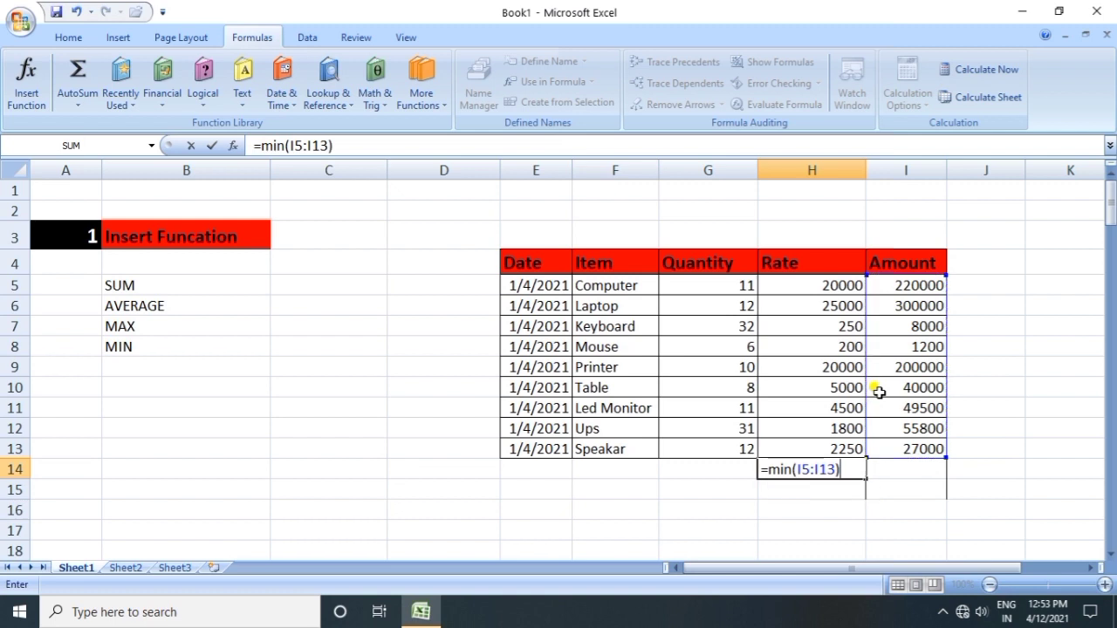
{"action": "key", "text": "Return"}
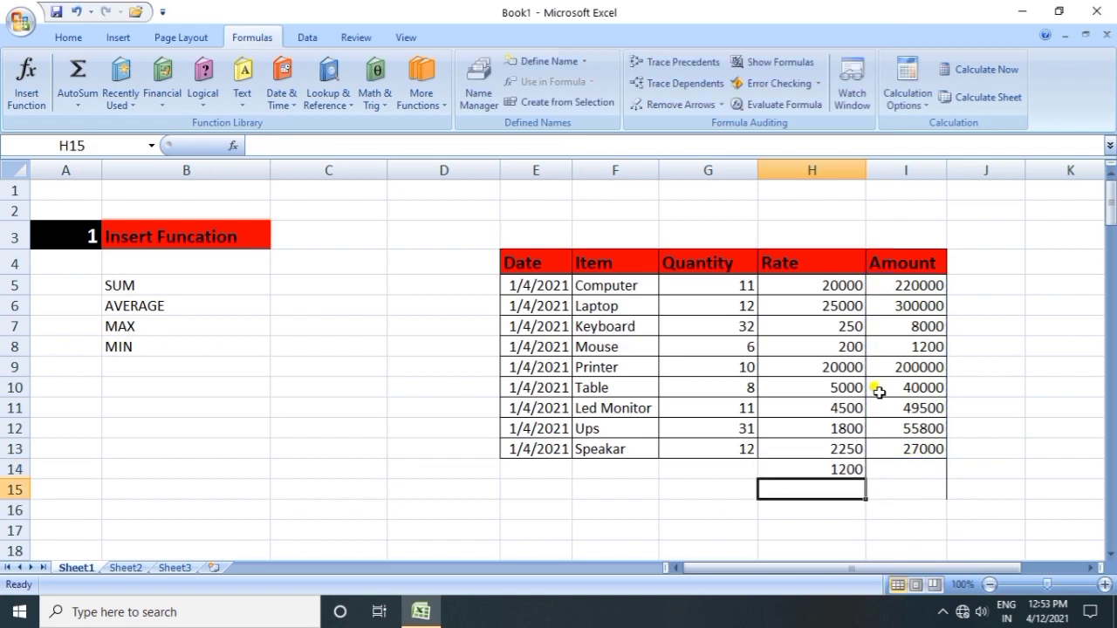
{"action": "left_click", "coordinate": [852, 469]}
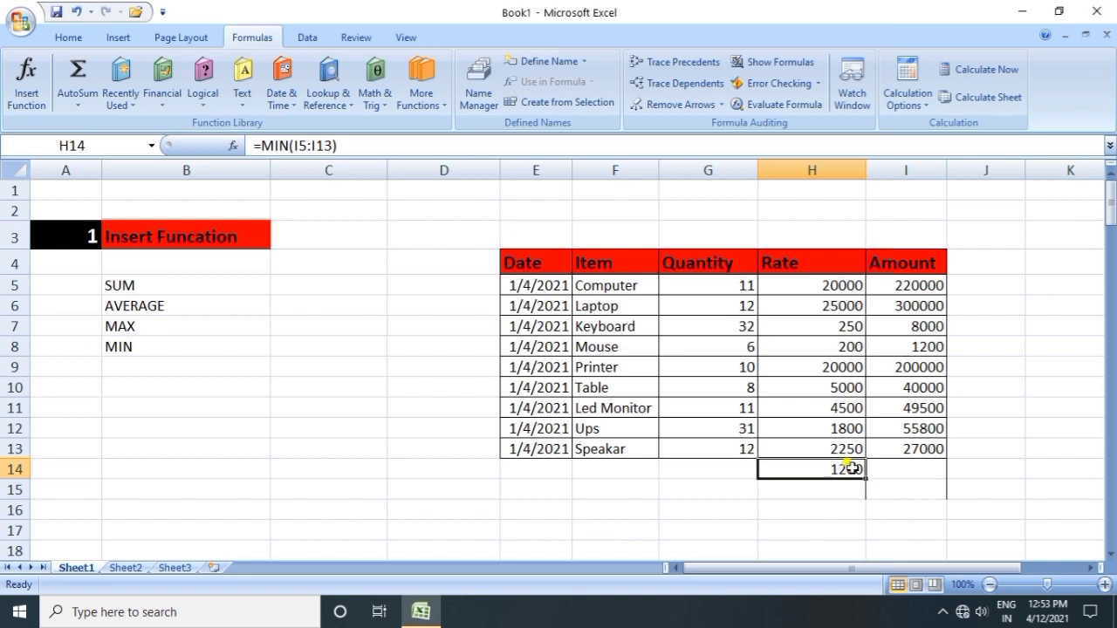
{"action": "key", "text": "Delete"}
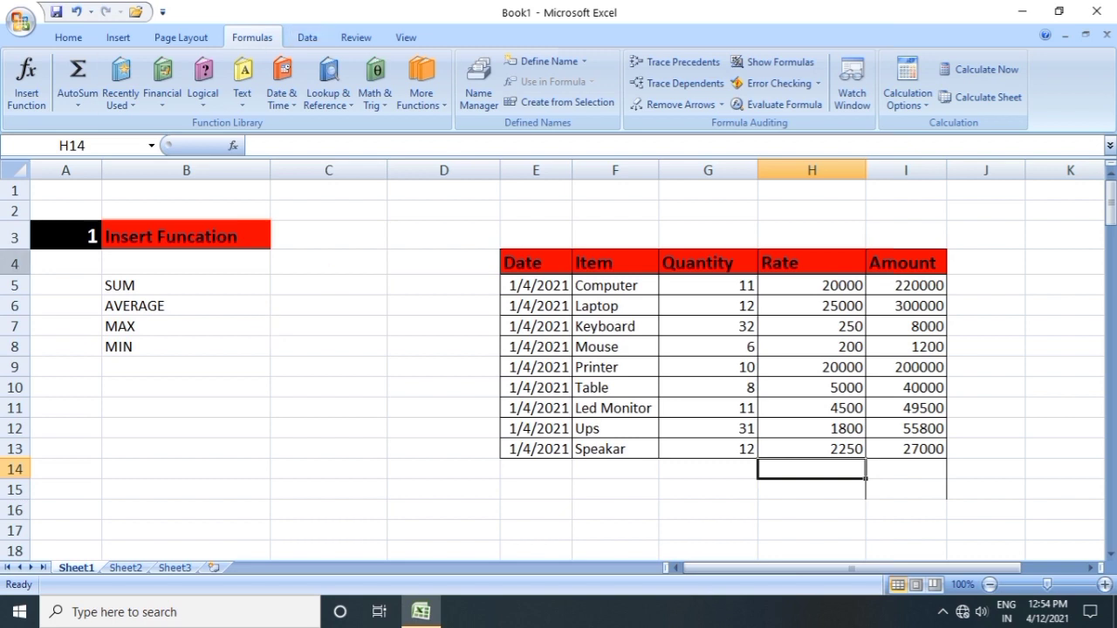
{"action": "left_click", "coordinate": [149, 285]}
{"action": "left_click", "coordinate": [154, 305]}
{"action": "left_click", "coordinate": [155, 325]}
{"action": "left_click", "coordinate": [161, 347]}
{"action": "left_click", "coordinate": [152, 287]}
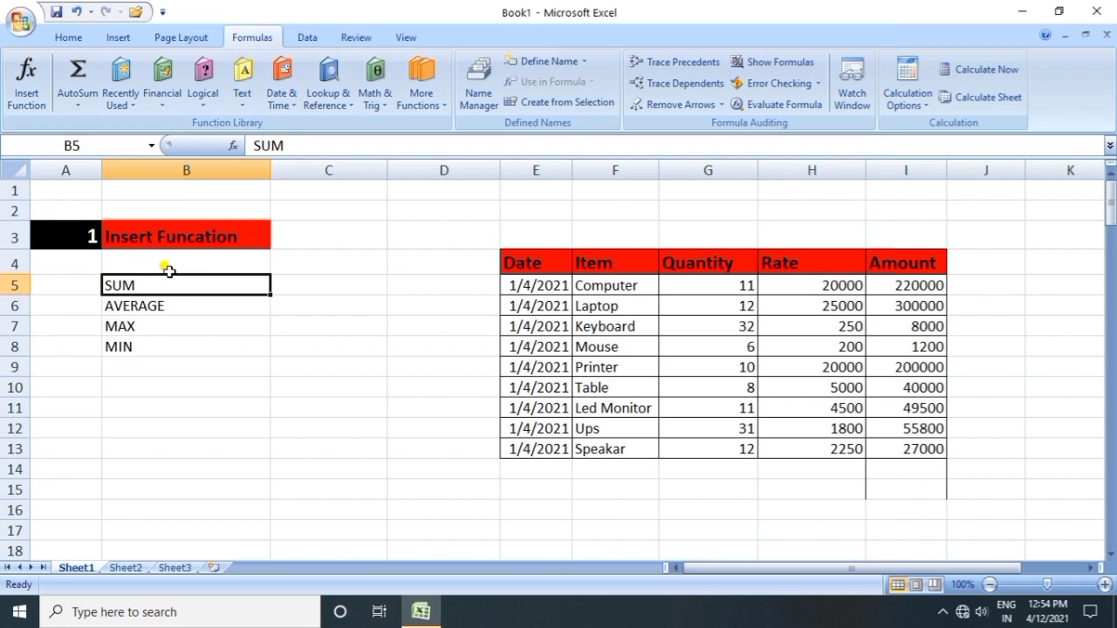
- Browse the Most Recently Used functions offered by Insert Function for cell B10, and close the dialog without inserting one
{"action": "left_click", "coordinate": [206, 381]}
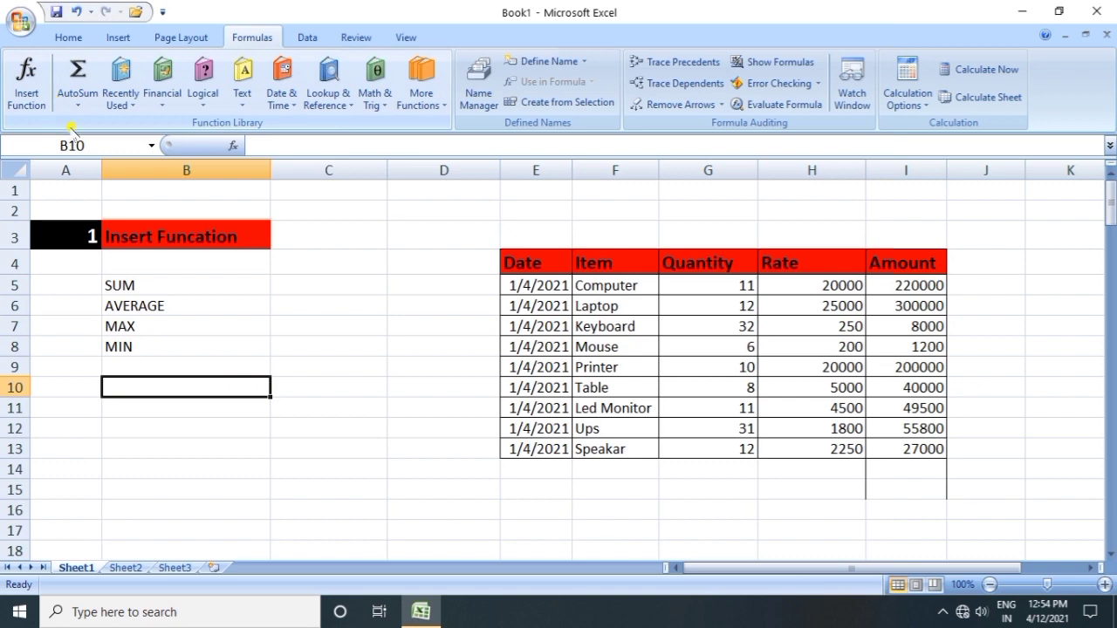
{"action": "left_click", "coordinate": [25, 87]}
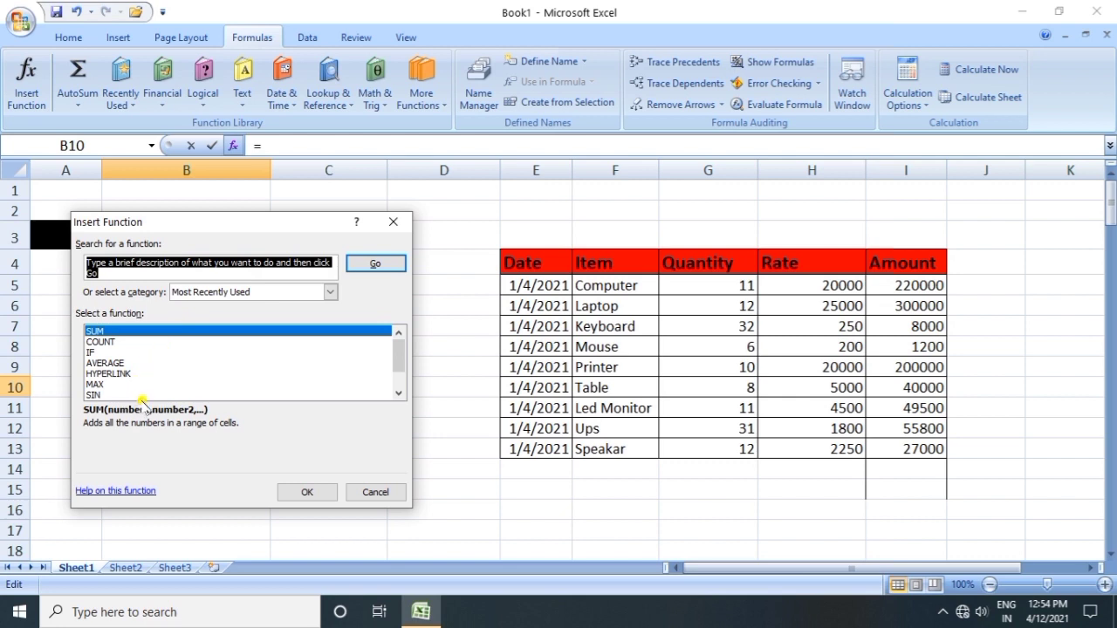
{"action": "left_click_drag", "start_coordinate": [397, 348], "coordinate": [379, 307]}
{"action": "left_click", "coordinate": [397, 221]}
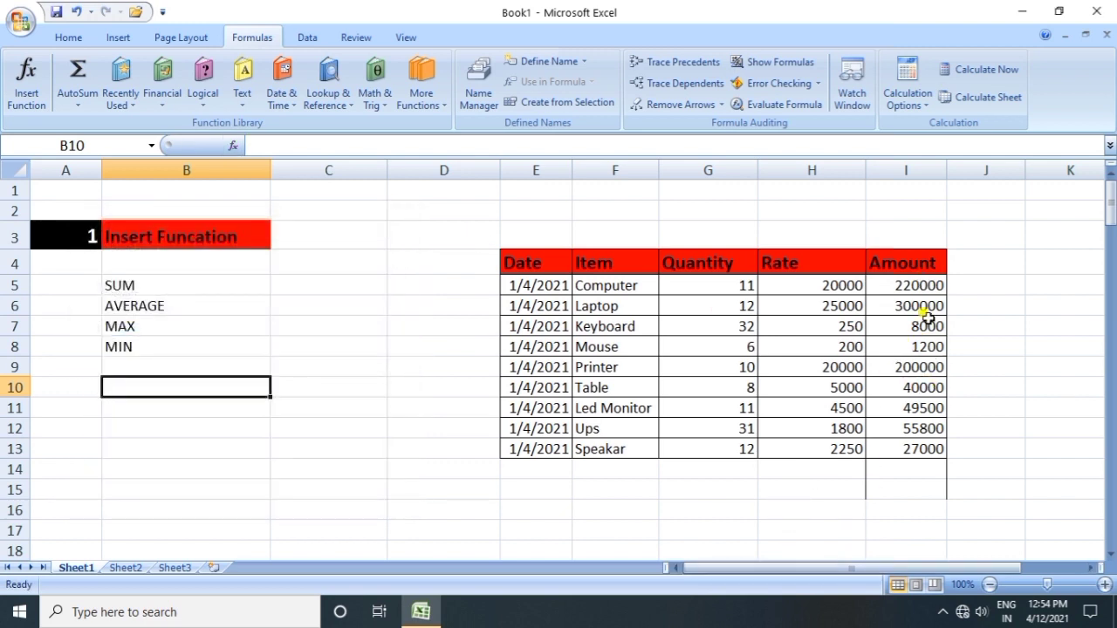
- Total the Amount column in cell I14 by inserting the SUM function through Insert Function with the range I5:I13
{"action": "left_click", "coordinate": [890, 470]}
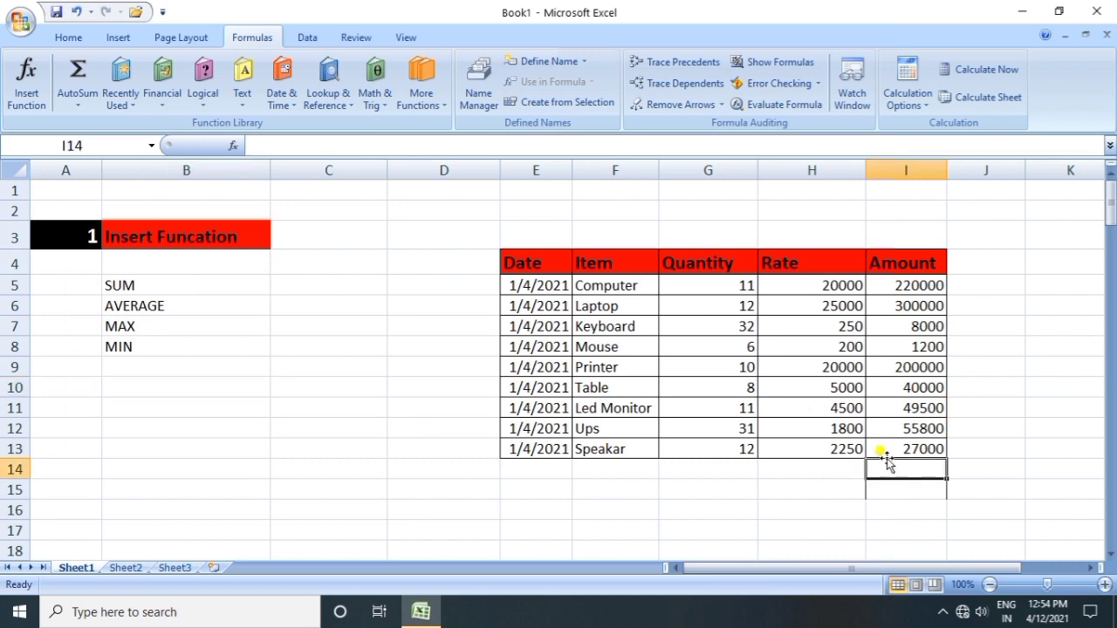
{"action": "left_click", "coordinate": [19, 94]}
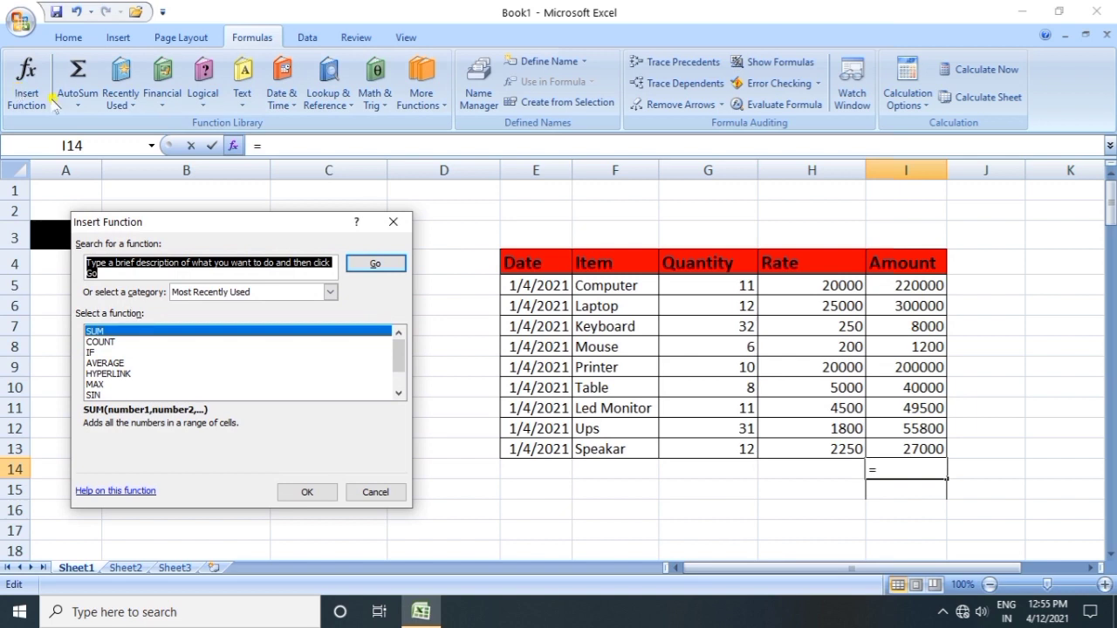
{"action": "left_click", "coordinate": [117, 331]}
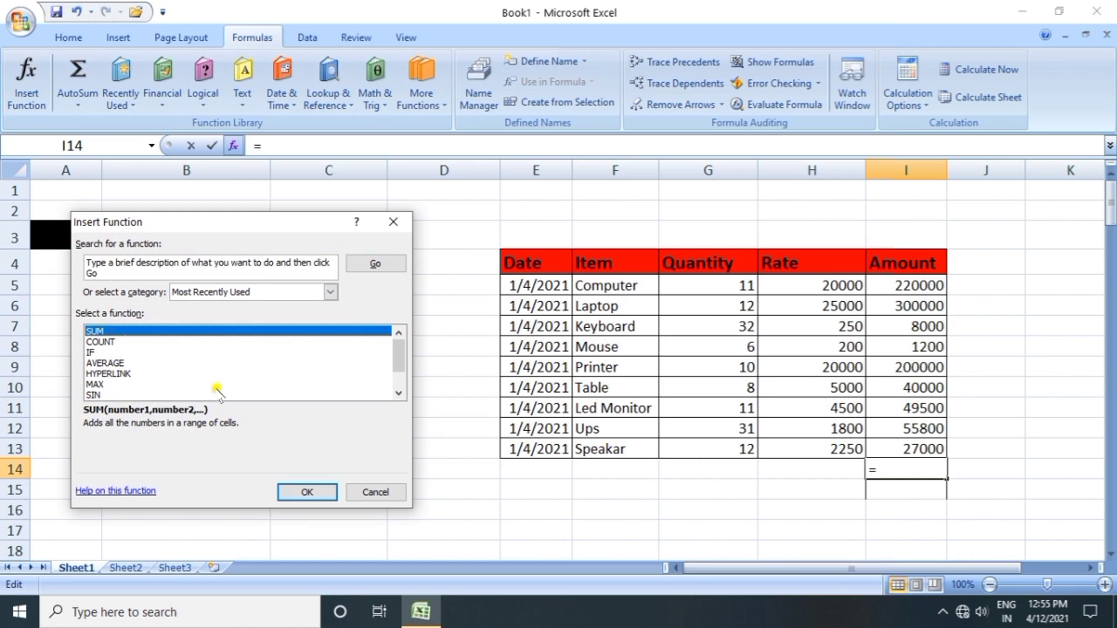
{"action": "left_click", "coordinate": [306, 492]}
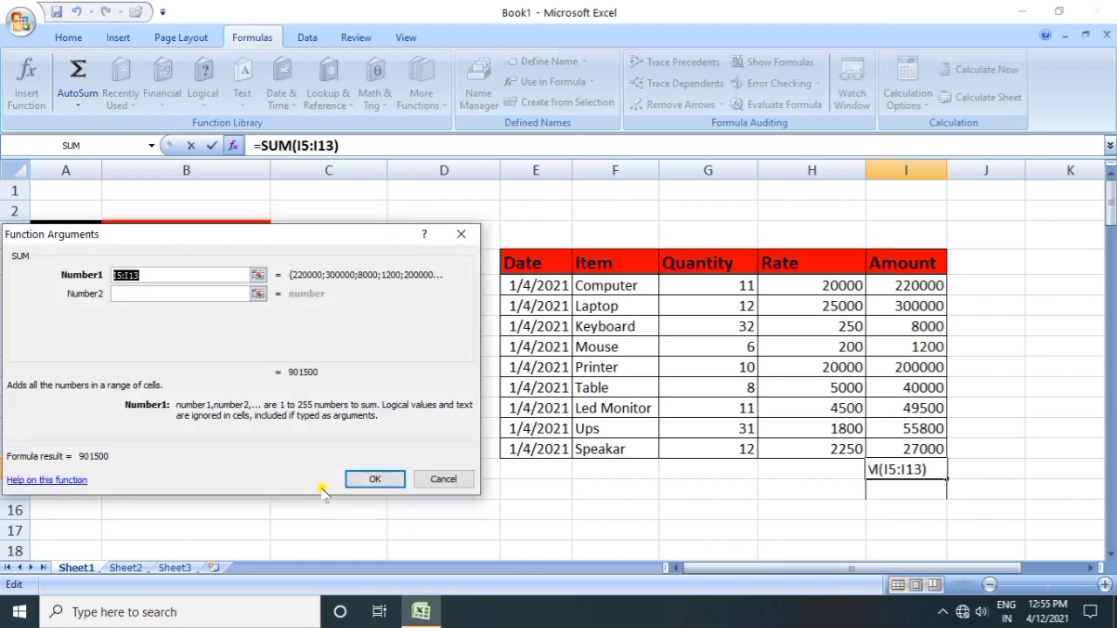
{"action": "left_click", "coordinate": [150, 273]}
{"action": "key", "text": "BackSpace"}
{"action": "key", "text": "BackSpace"}
{"action": "key", "text": "BackSpace"}
{"action": "key", "text": "BackSpace"}
{"action": "key", "text": "BackSpace"}
{"action": "key", "text": "BackSpace"}
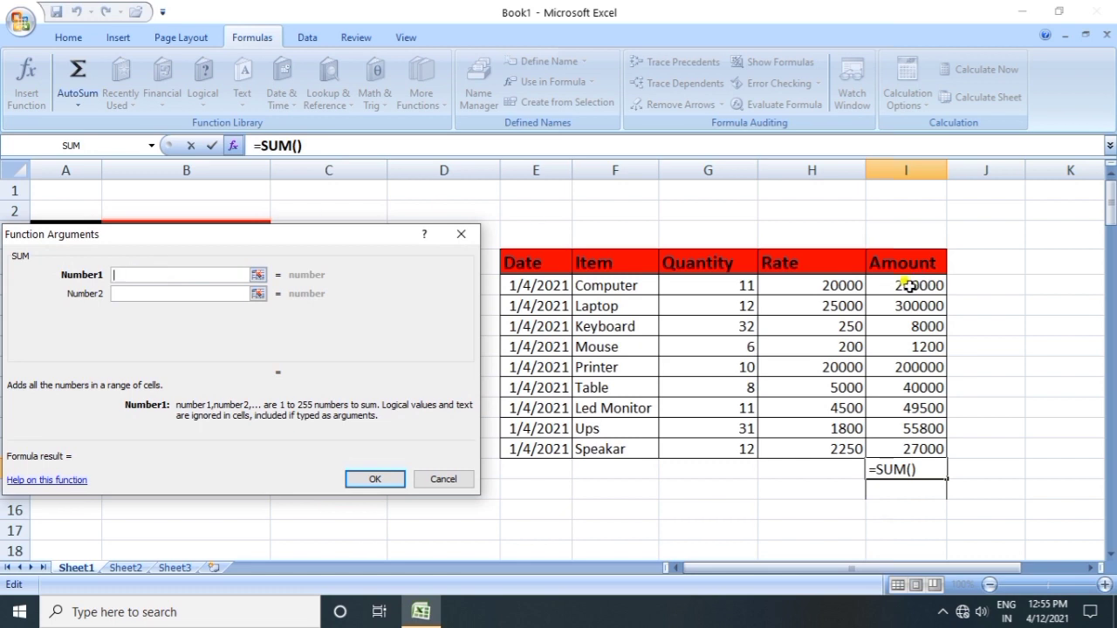
{"action": "left_click_drag", "start_coordinate": [899, 280], "coordinate": [912, 447]}
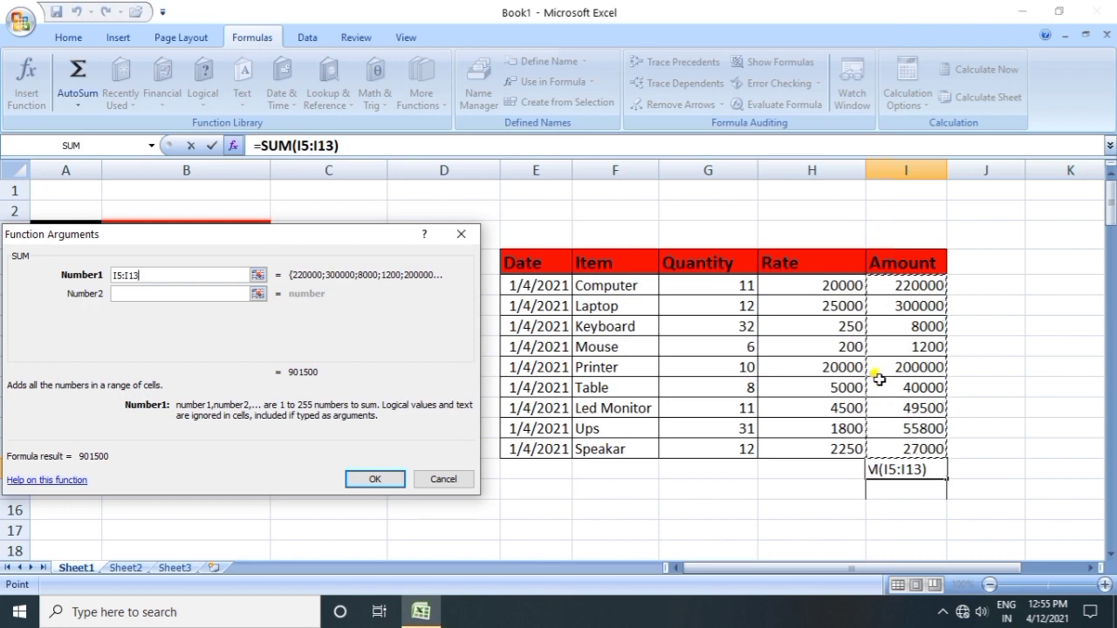
{"action": "left_click", "coordinate": [374, 477]}
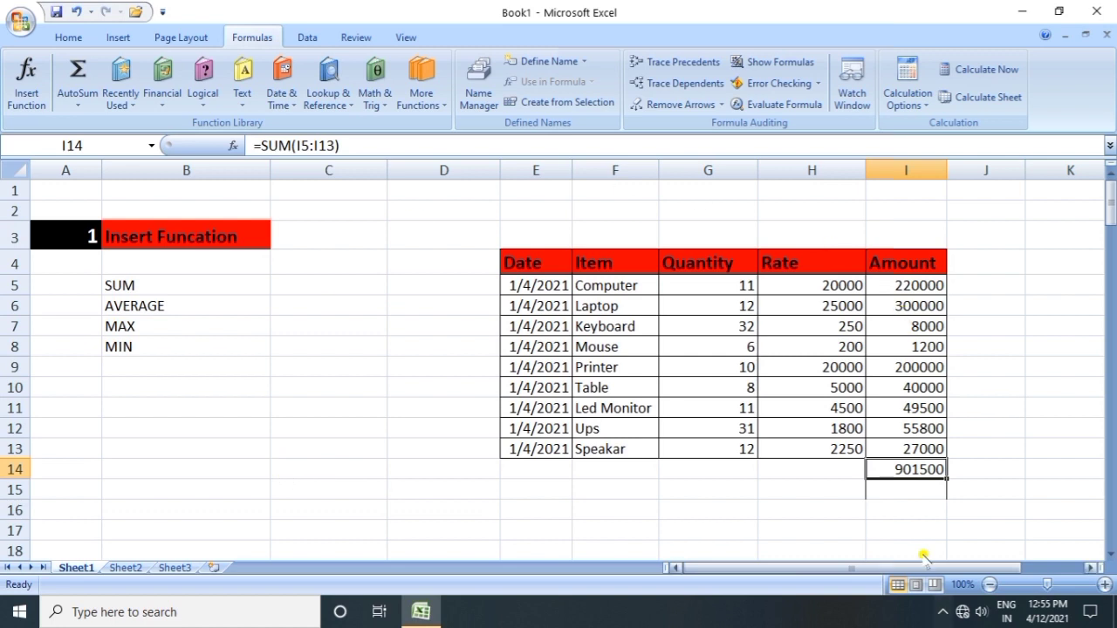
- Clear the SUM formula from cell I14 below the Amount column
{"action": "left_click", "coordinate": [923, 505]}
{"action": "left_click", "coordinate": [920, 486]}
{"action": "left_click", "coordinate": [914, 471]}
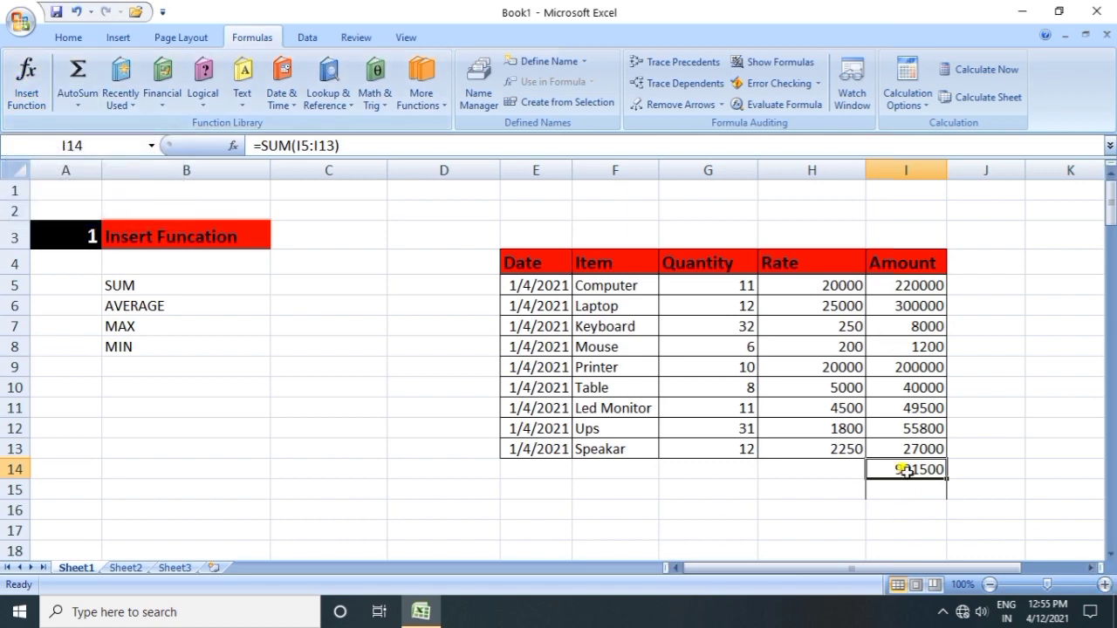
{"action": "key", "text": "Delete"}
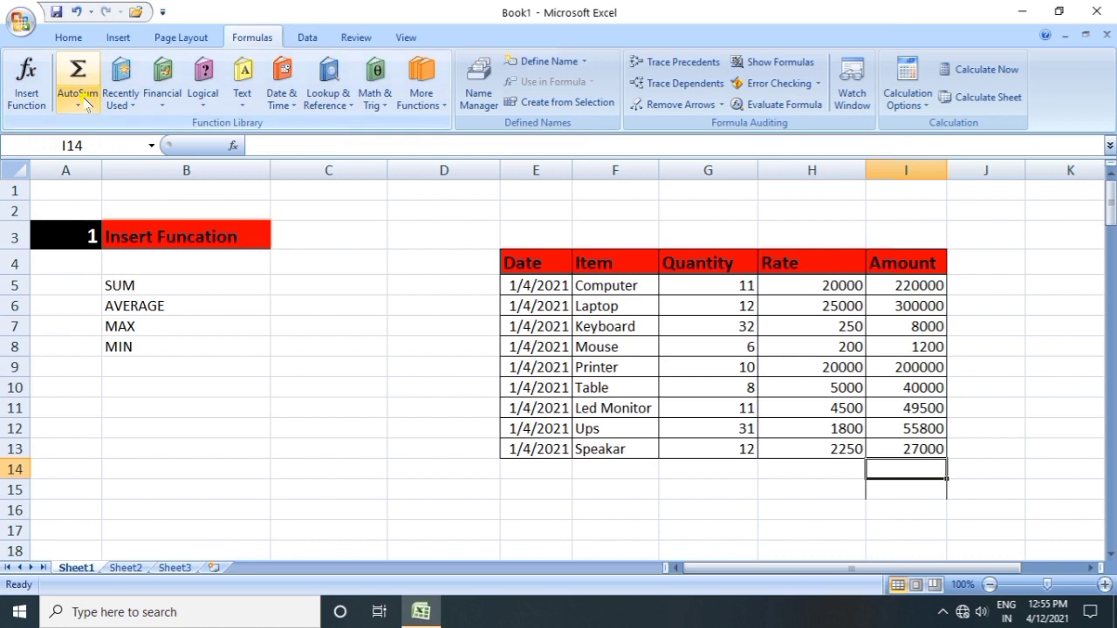
- Count the Amount entries in cell I14 by inserting the COUNT function through Insert Function with the range I5:I13
{"action": "left_click", "coordinate": [27, 81]}
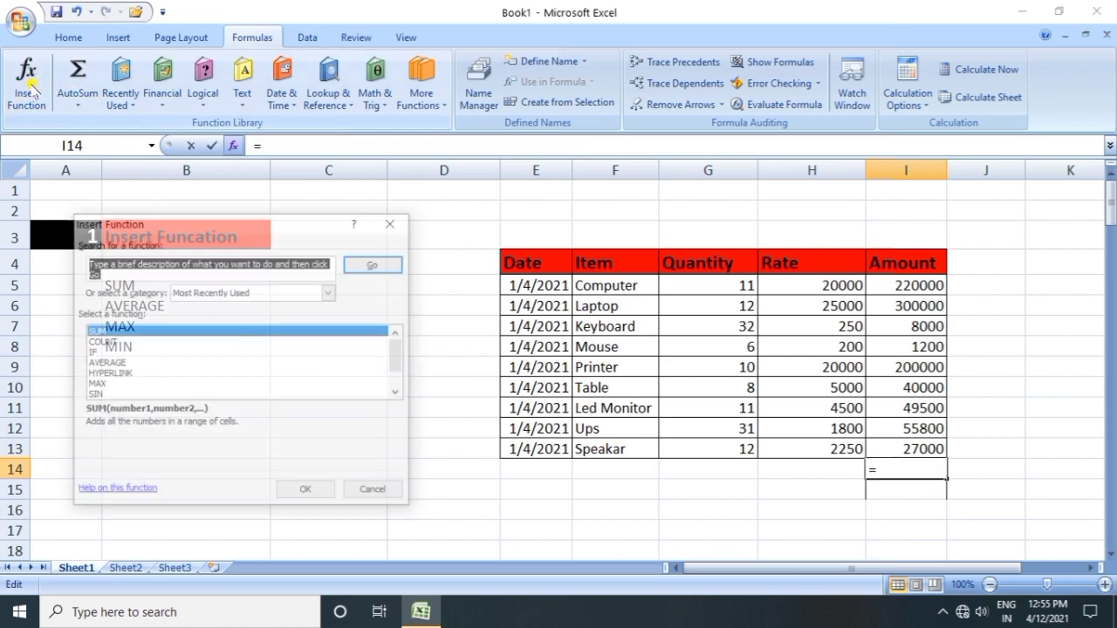
{"action": "left_click", "coordinate": [99, 342]}
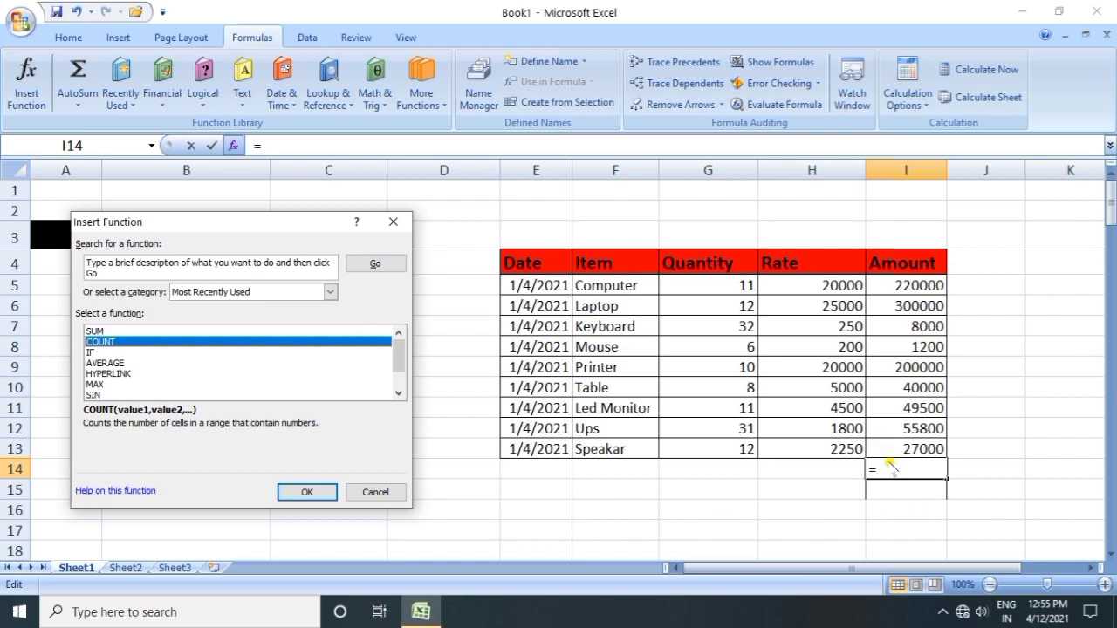
{"action": "left_click", "coordinate": [318, 490]}
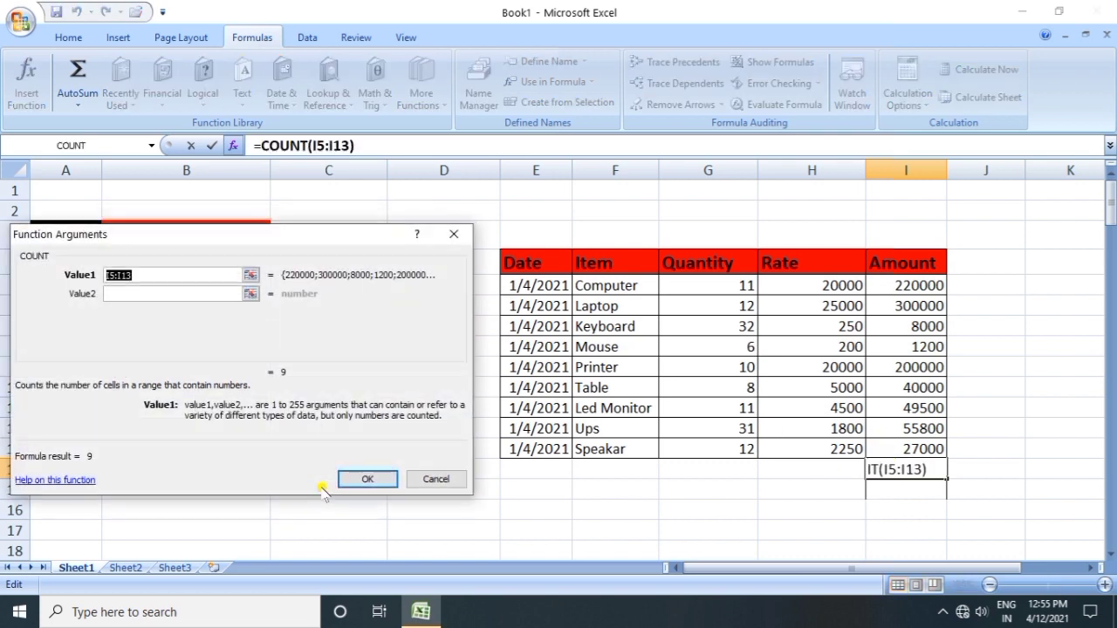
{"action": "left_click", "coordinate": [189, 272]}
{"action": "key", "text": "BackSpace"}
{"action": "key", "text": "BackSpace"}
{"action": "key", "text": "BackSpace"}
{"action": "key", "text": "BackSpace"}
{"action": "key", "text": "BackSpace"}
{"action": "key", "text": "BackSpace"}
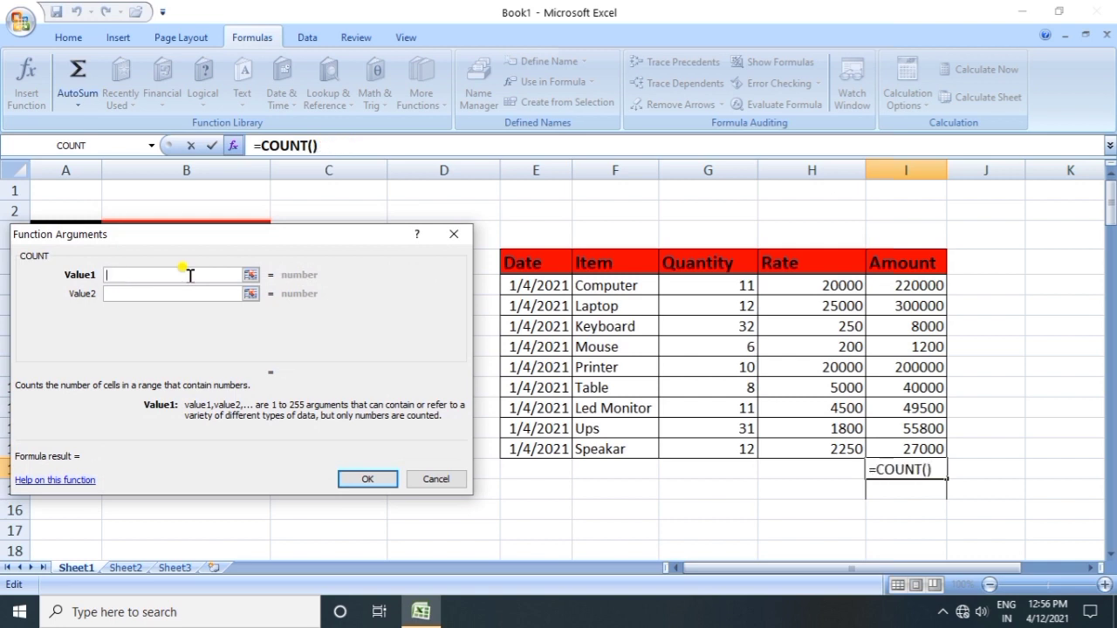
{"action": "left_click_drag", "start_coordinate": [923, 286], "coordinate": [925, 448]}
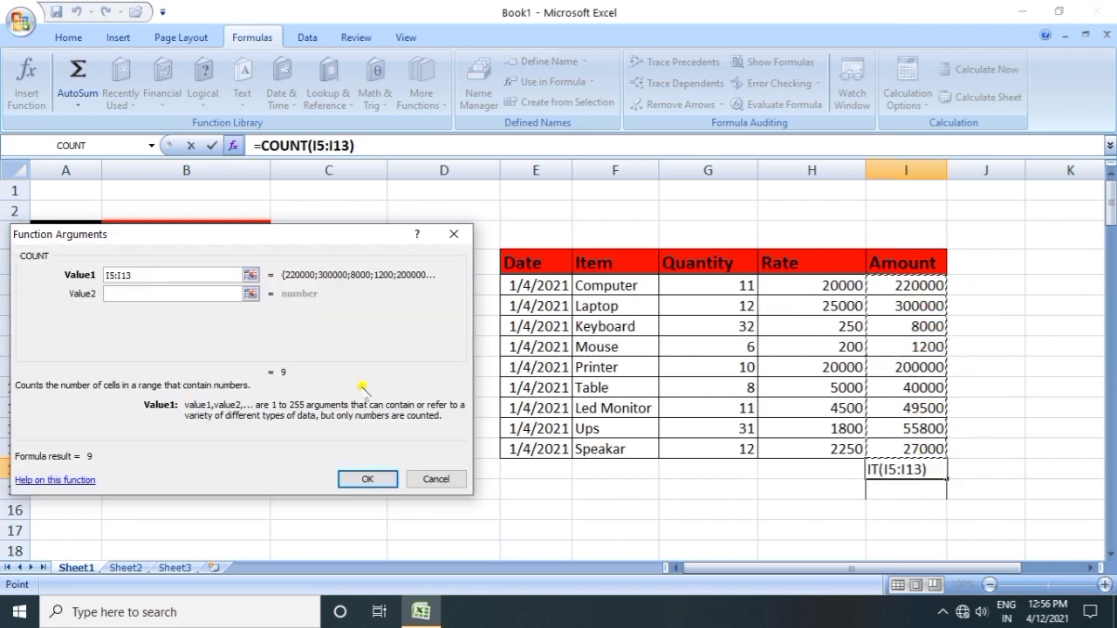
{"action": "left_click", "coordinate": [368, 479]}
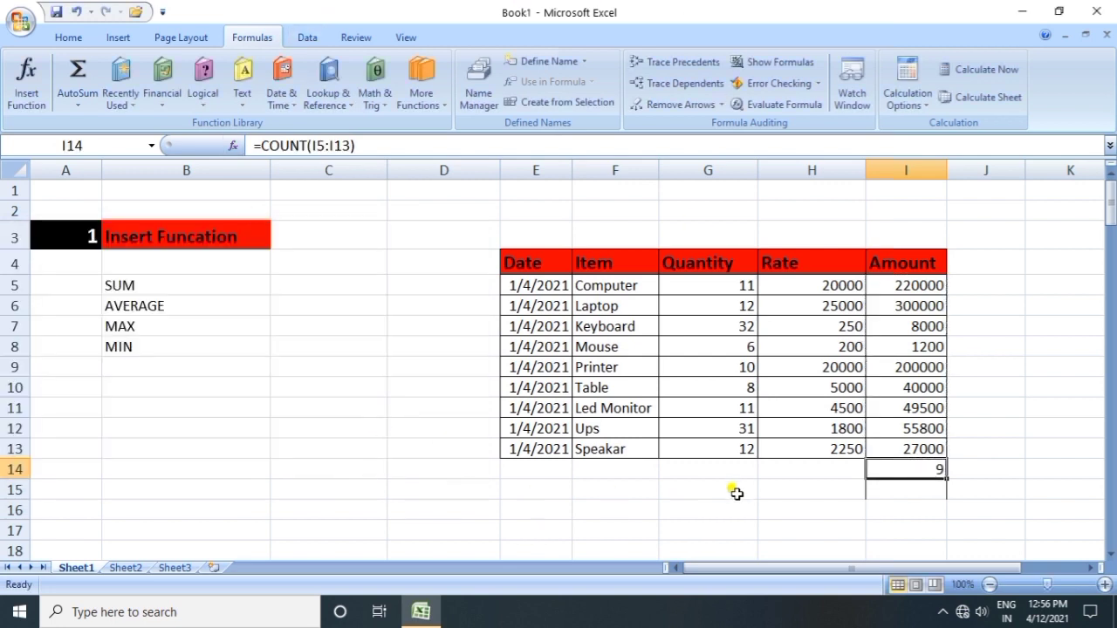
- Clear the COUNT formula from cell I14 below the Amount column
{"action": "left_click", "coordinate": [843, 486]}
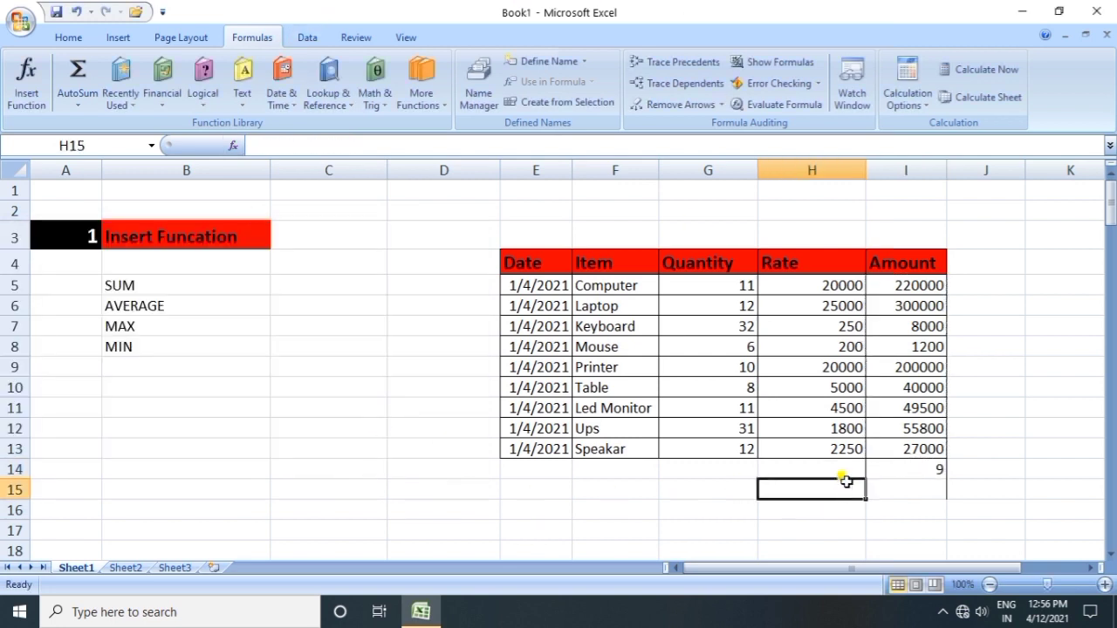
{"action": "left_click", "coordinate": [921, 474]}
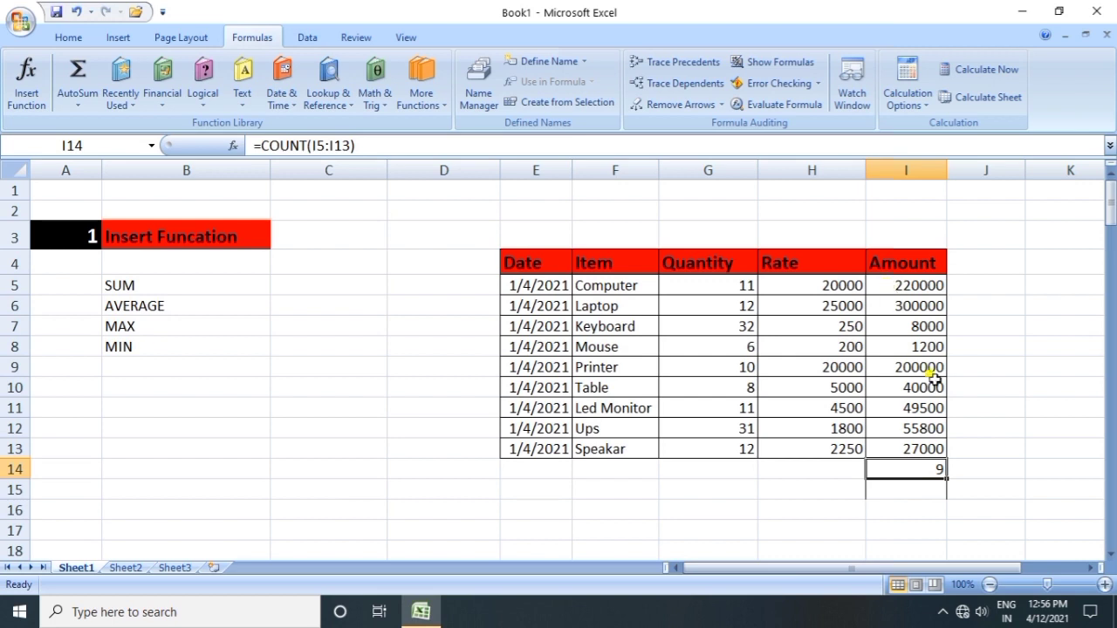
{"action": "key", "text": "Delete"}
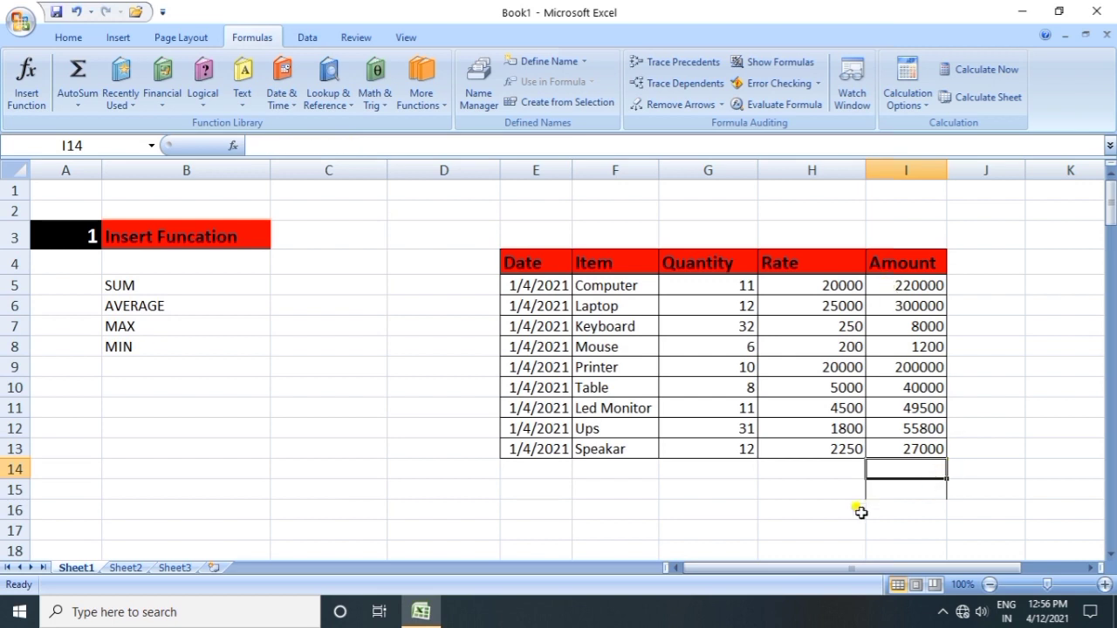
- View the AVERAGE and MAX descriptions in Insert Function for cell H15, and close the dialog without inserting a function
{"action": "left_click", "coordinate": [797, 494]}
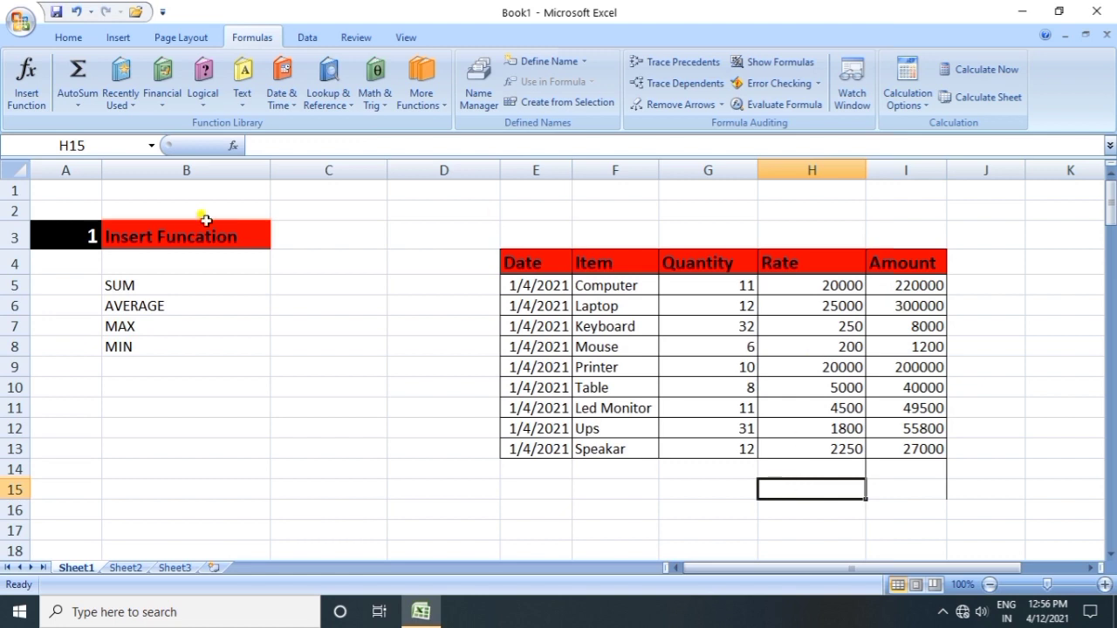
{"action": "left_click", "coordinate": [37, 82]}
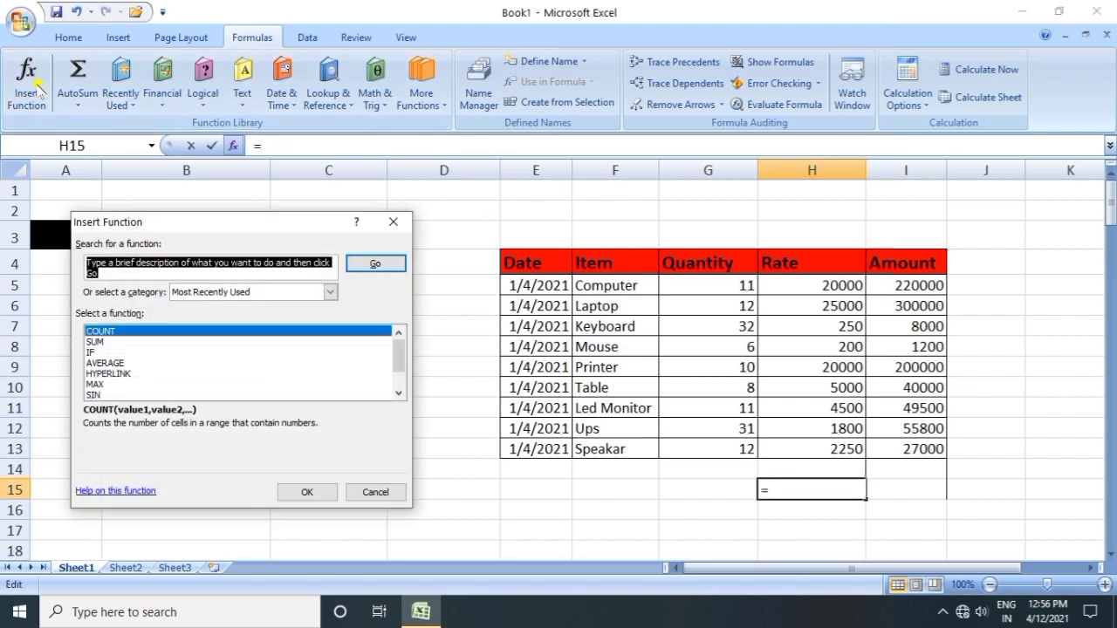
{"action": "left_click", "coordinate": [122, 363]}
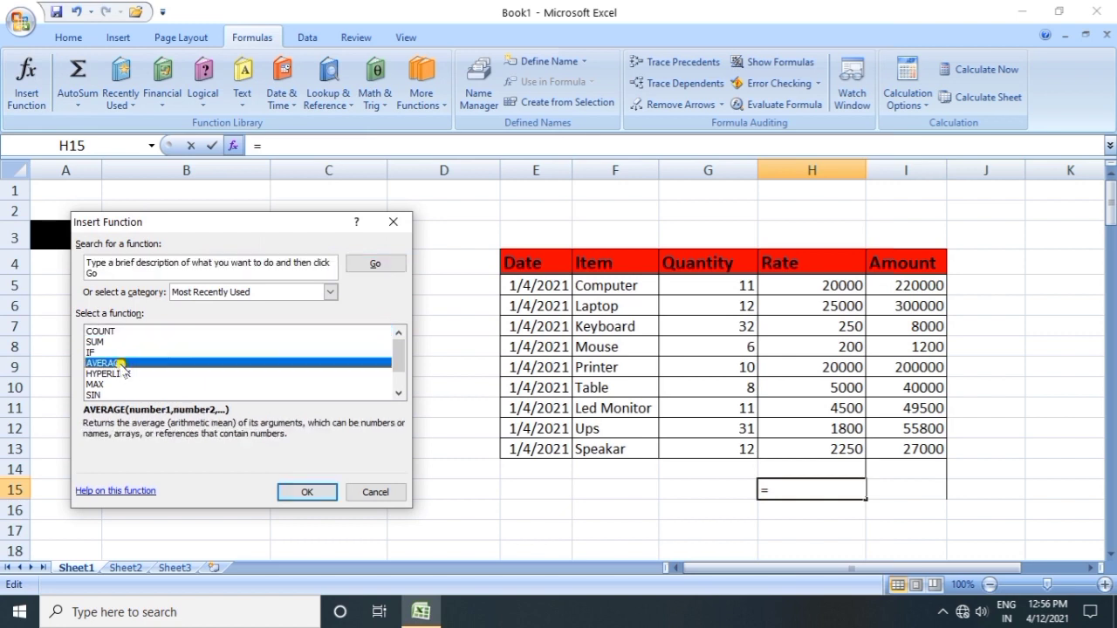
{"action": "left_click", "coordinate": [117, 384]}
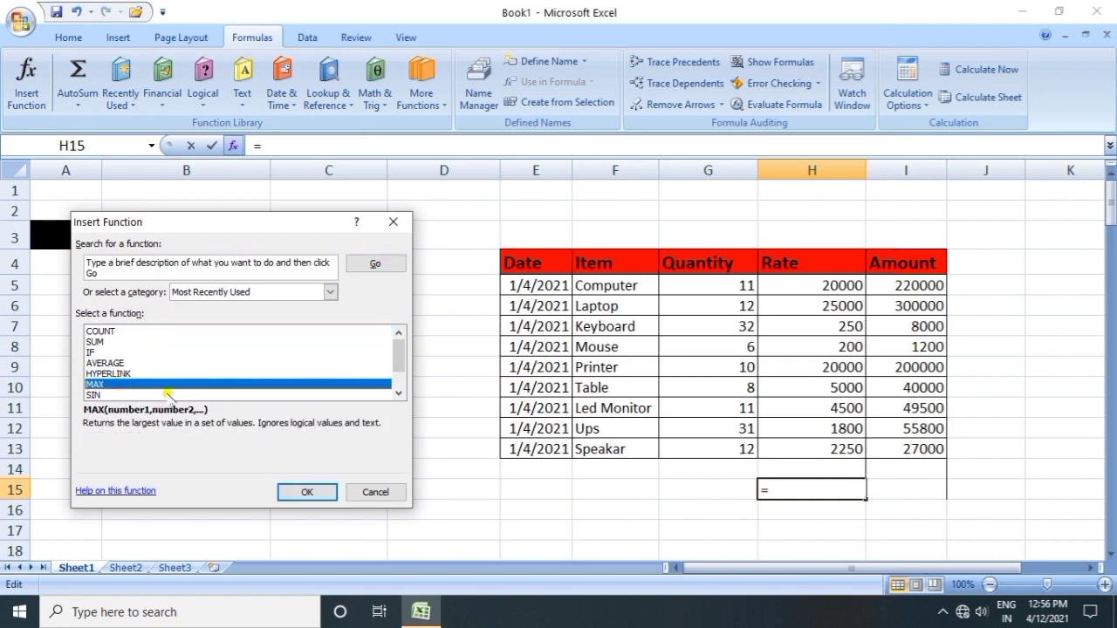
{"action": "left_click", "coordinate": [391, 223]}
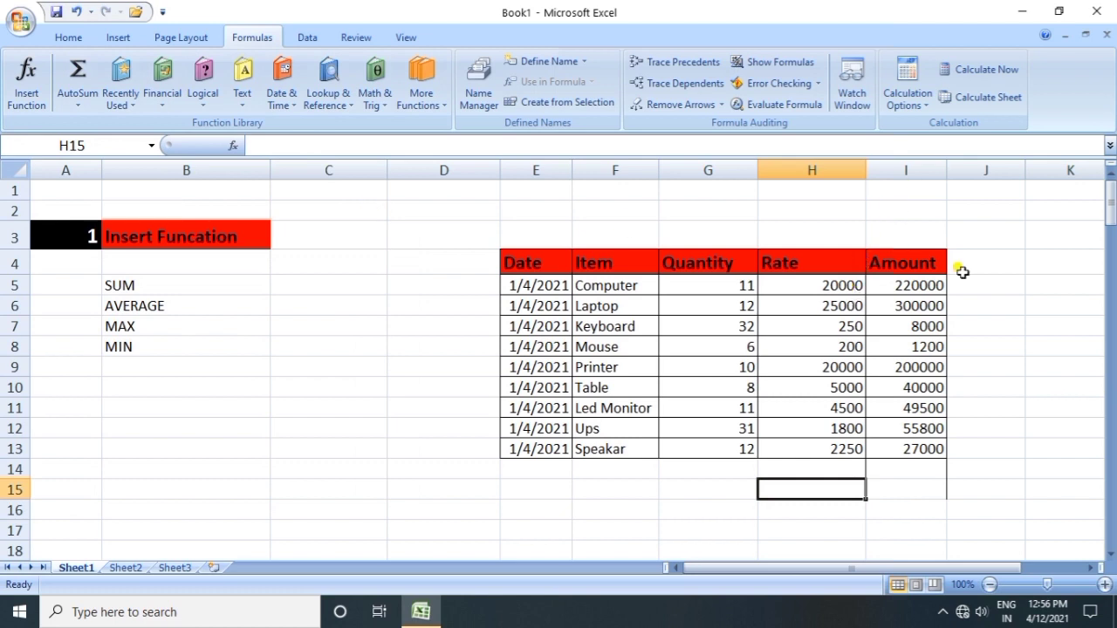
- Go to the Auto sum section at row 20 and check where the AutoSum command is offered
{"action": "left_click", "coordinate": [1112, 212]}
{"action": "left_click_drag", "start_coordinate": [1112, 211], "coordinate": [1112, 249]}
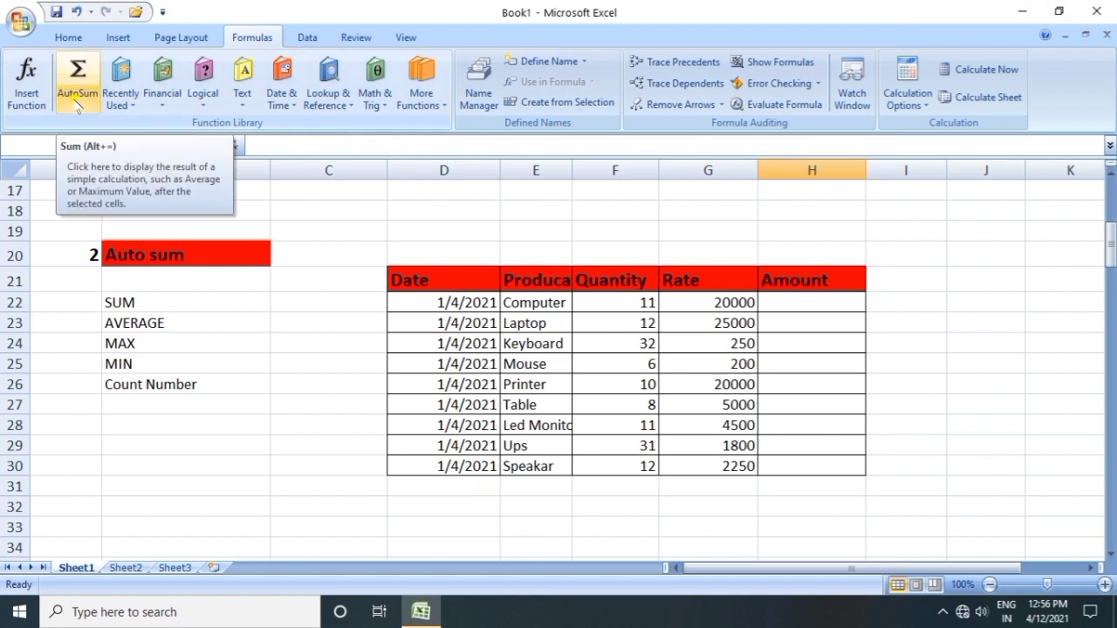
{"action": "left_click", "coordinate": [118, 37]}
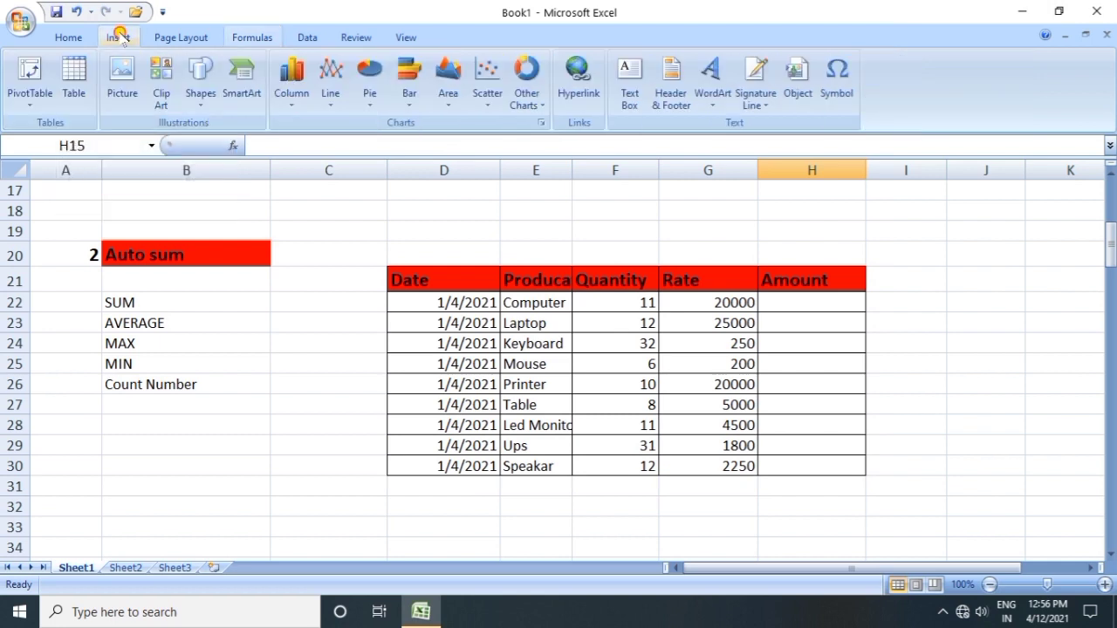
{"action": "left_click", "coordinate": [70, 38]}
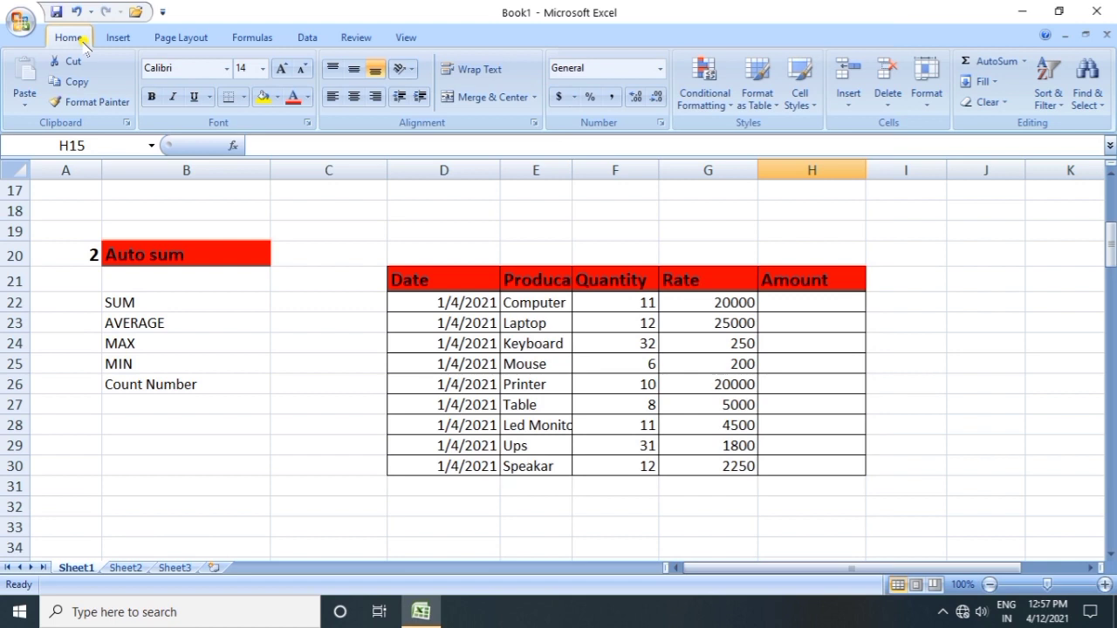
{"action": "left_click", "coordinate": [248, 38]}
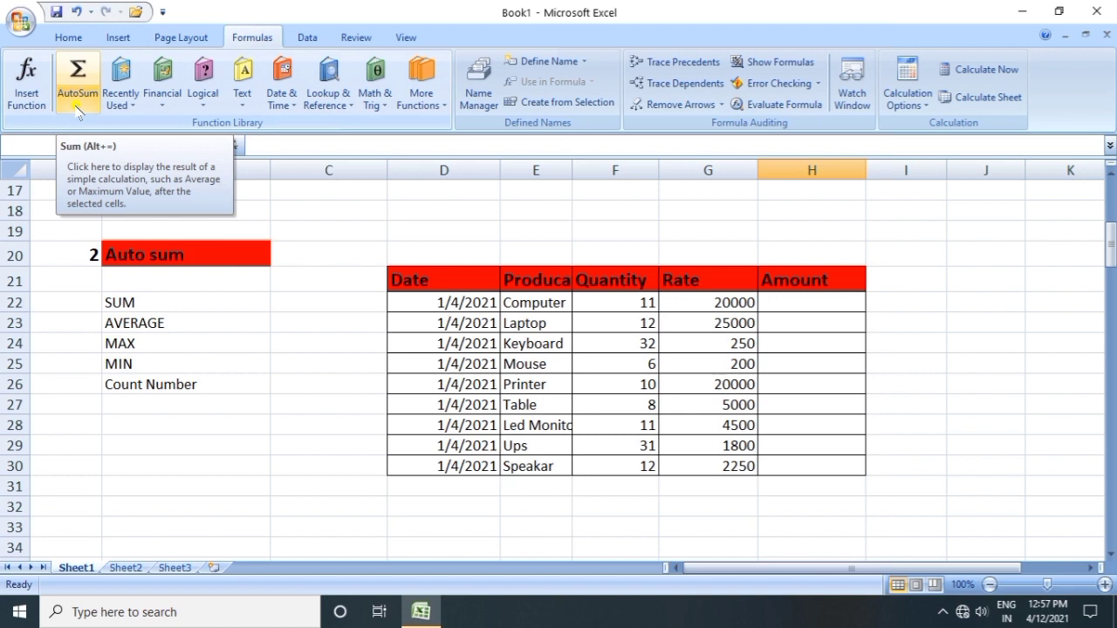
- Go through the function labels listed under the Auto sum heading, from SUM in B22 to Count Number in B26
{"action": "left_click", "coordinate": [122, 282]}
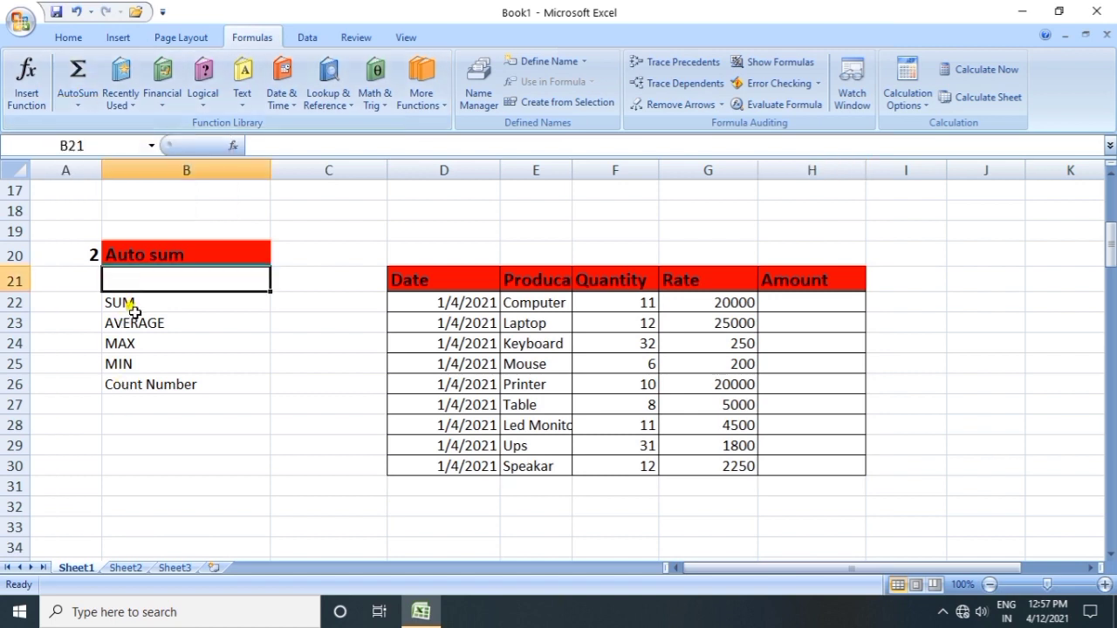
{"action": "left_click", "coordinate": [135, 324]}
{"action": "left_click", "coordinate": [142, 343]}
{"action": "left_click", "coordinate": [148, 363]}
{"action": "left_click", "coordinate": [153, 379]}
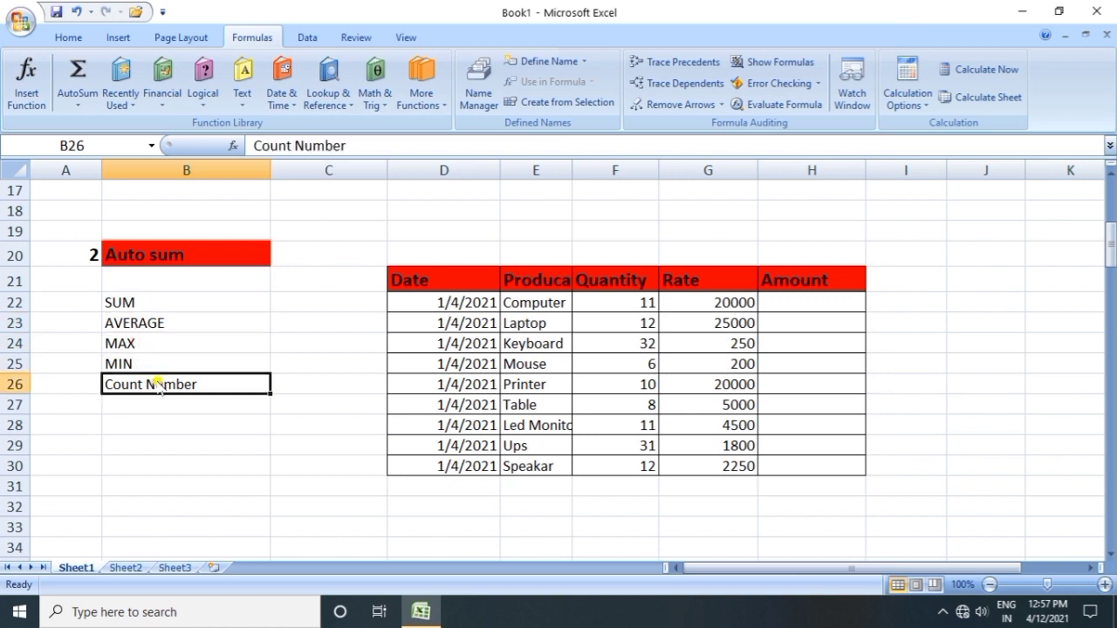
{"action": "left_click", "coordinate": [151, 318]}
{"action": "left_click", "coordinate": [147, 303]}
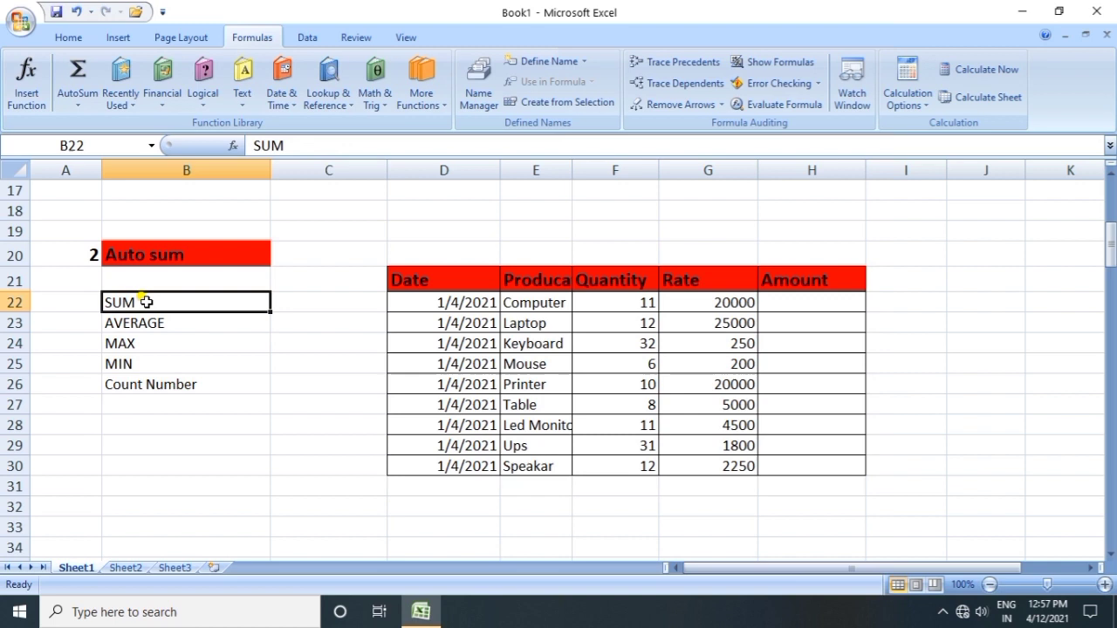
{"action": "left_click", "coordinate": [149, 342]}
{"action": "left_click", "coordinate": [139, 359]}
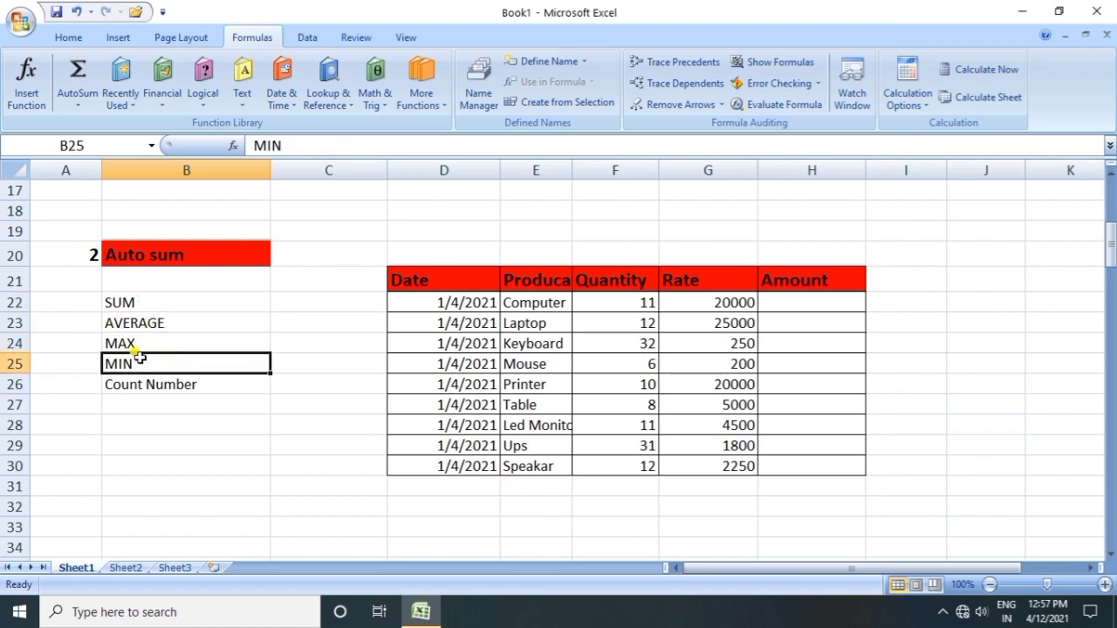
{"action": "left_click", "coordinate": [154, 384]}
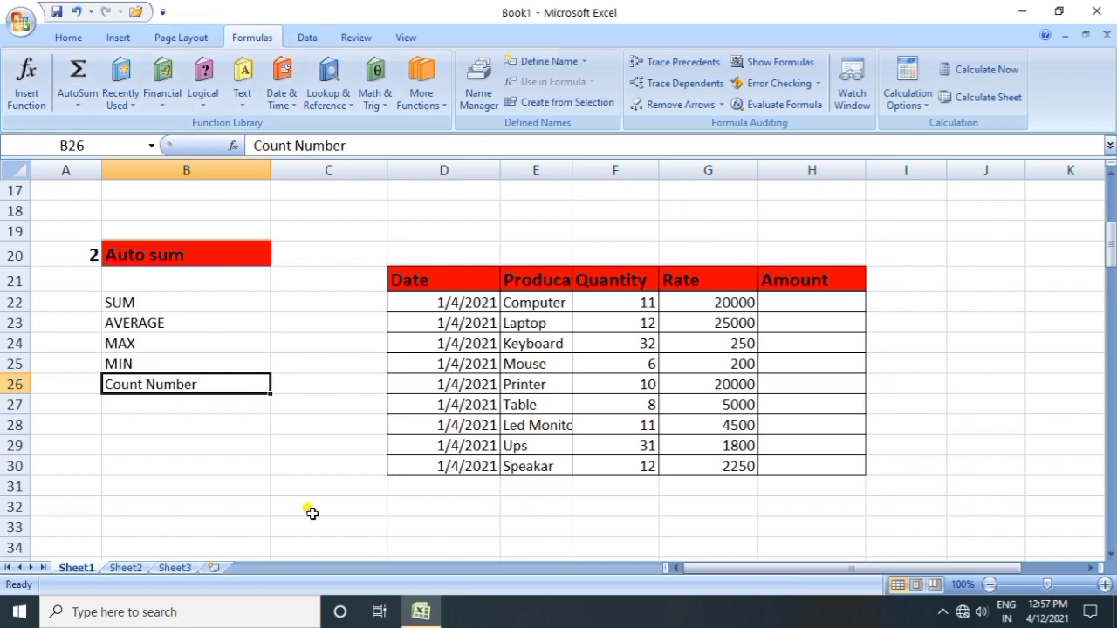
- Look over the functions AutoSum offers without applying one, and select the first empty Amount cell, H22
{"action": "left_click", "coordinate": [77, 104]}
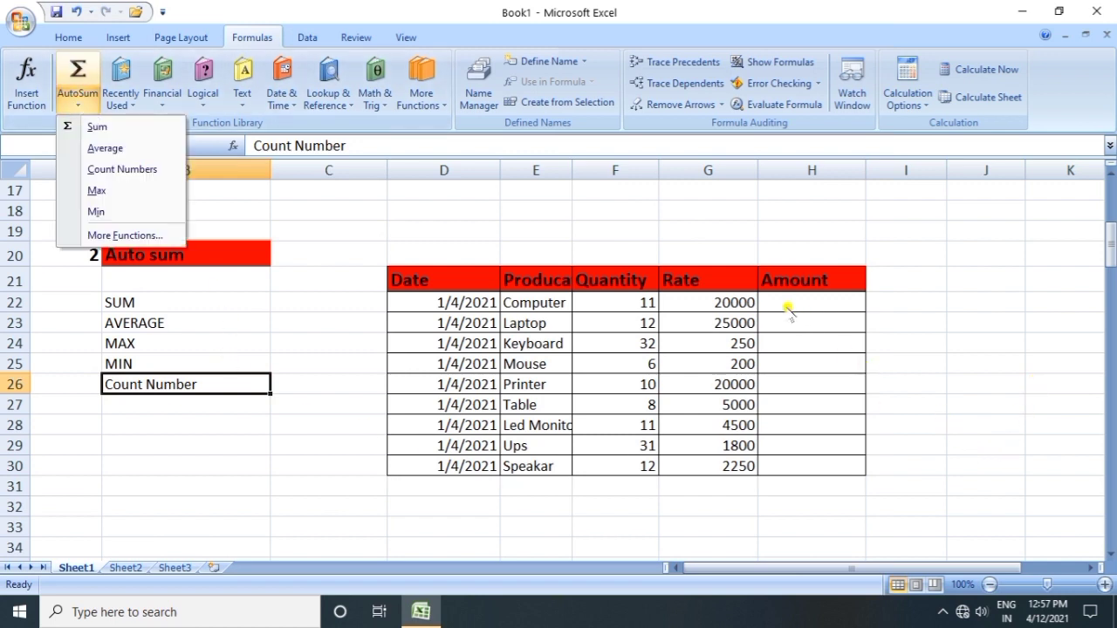
{"action": "left_click", "coordinate": [740, 476]}
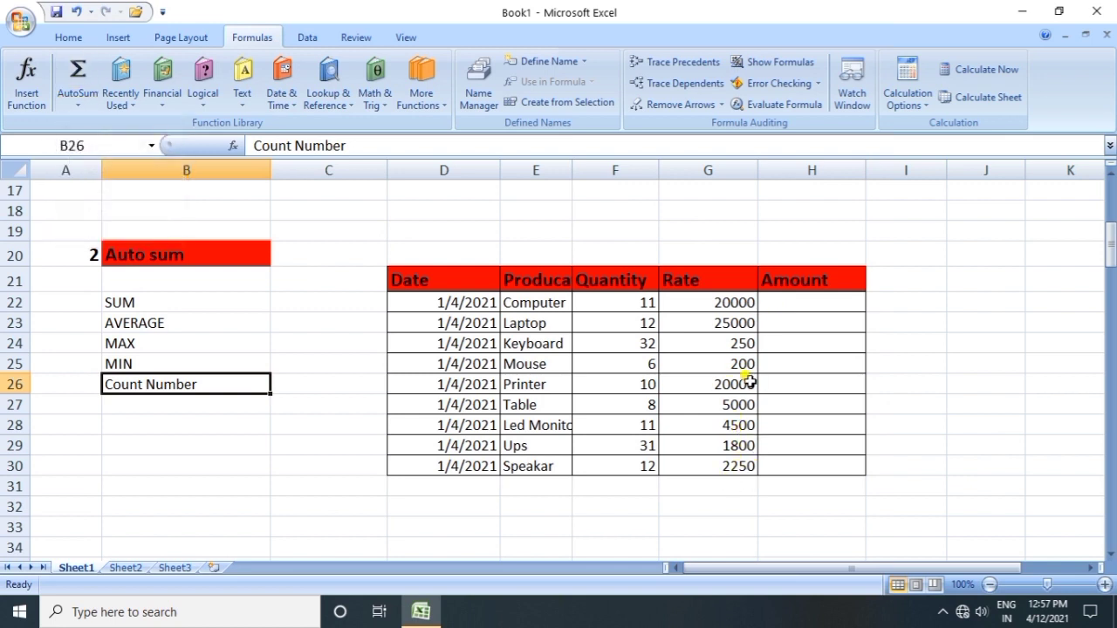
{"action": "left_click", "coordinate": [786, 298]}
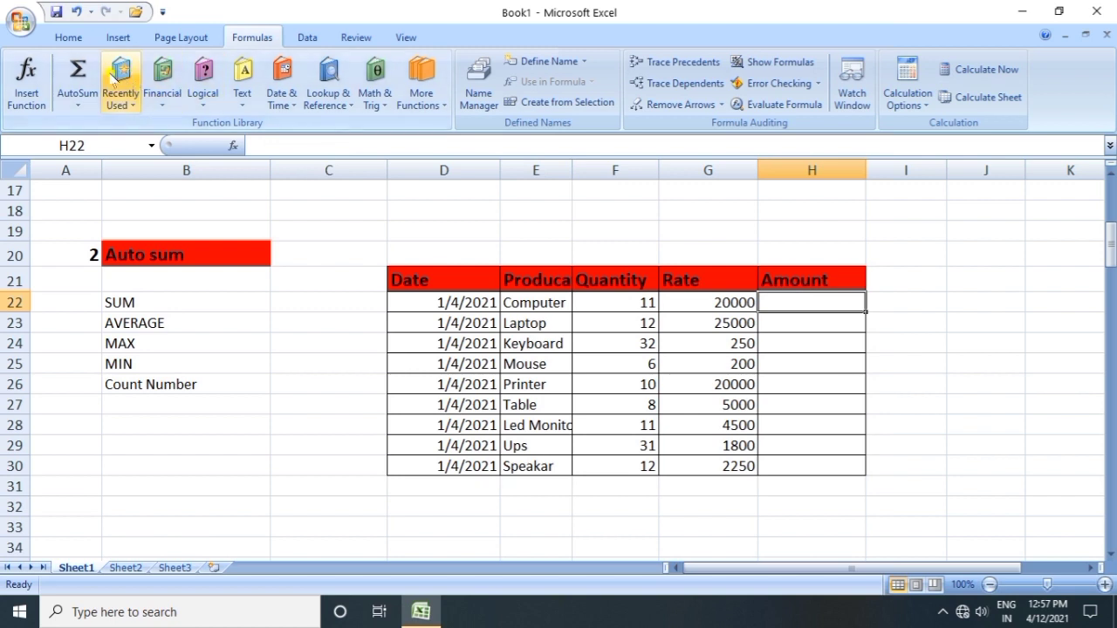
- Use AutoSum to enter the SUM of F22:G22 in the first Amount cell, H22
{"action": "left_click", "coordinate": [78, 97]}
{"action": "left_click", "coordinate": [94, 127]}
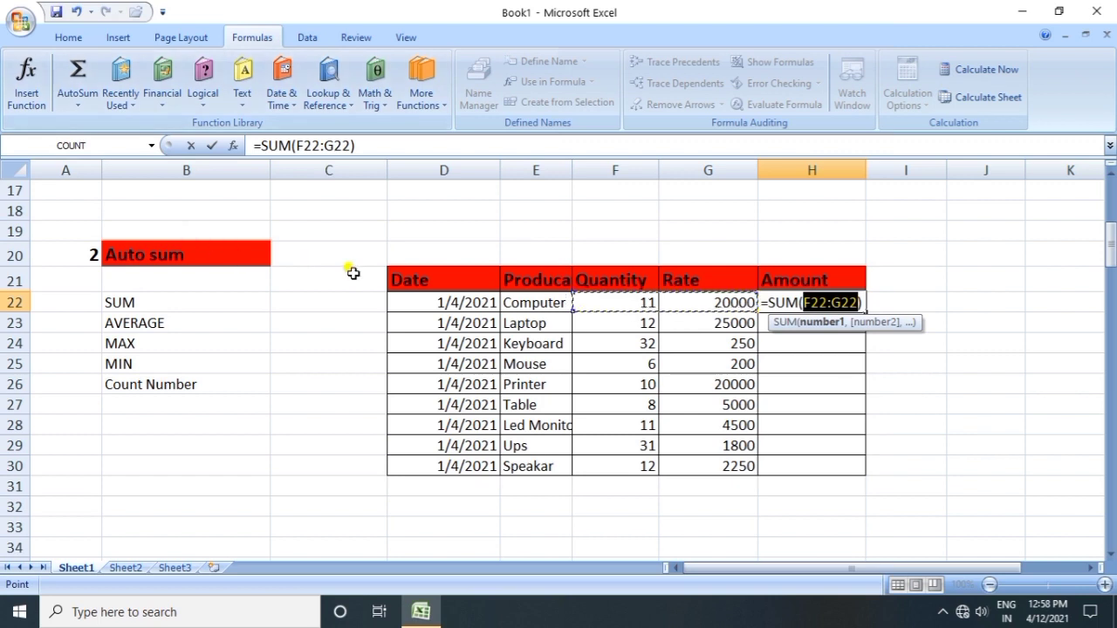
{"action": "key", "text": "Return"}
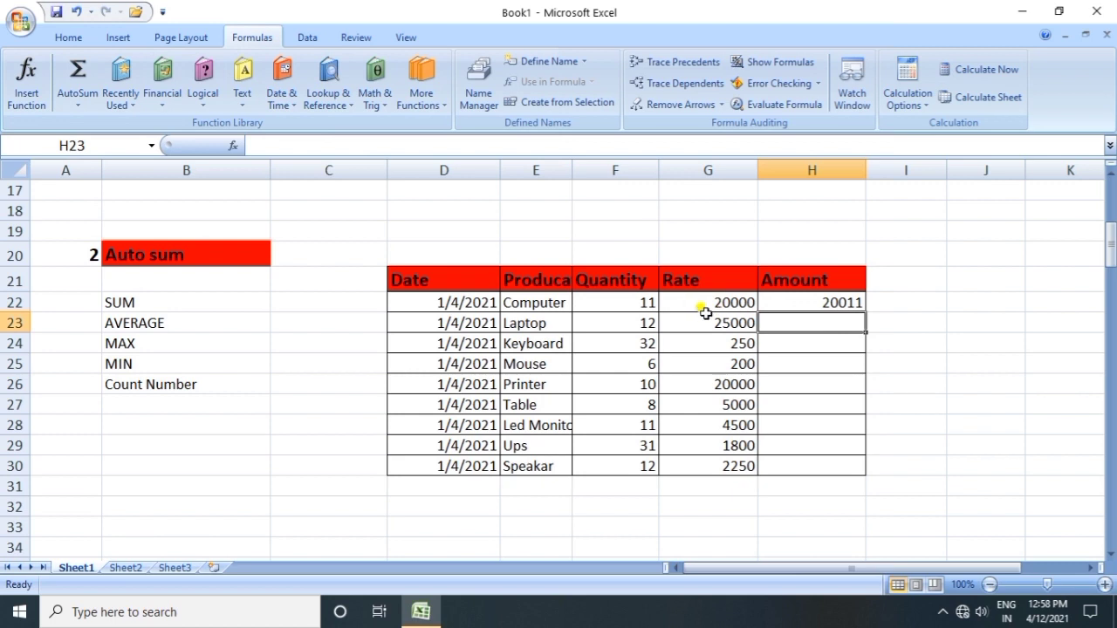
- Check the SUM formula in H22 against the Computer row's quantity in F22 and rate in G22
{"action": "left_click", "coordinate": [801, 300]}
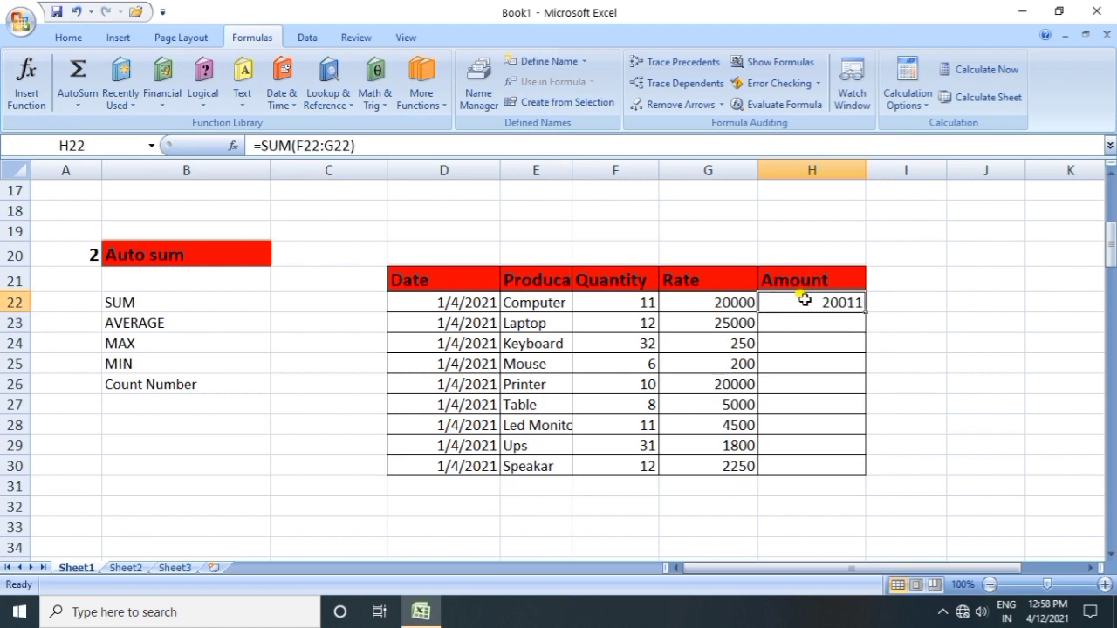
{"action": "left_click", "coordinate": [706, 298]}
{"action": "left_click", "coordinate": [649, 304]}
{"action": "left_click", "coordinate": [716, 304]}
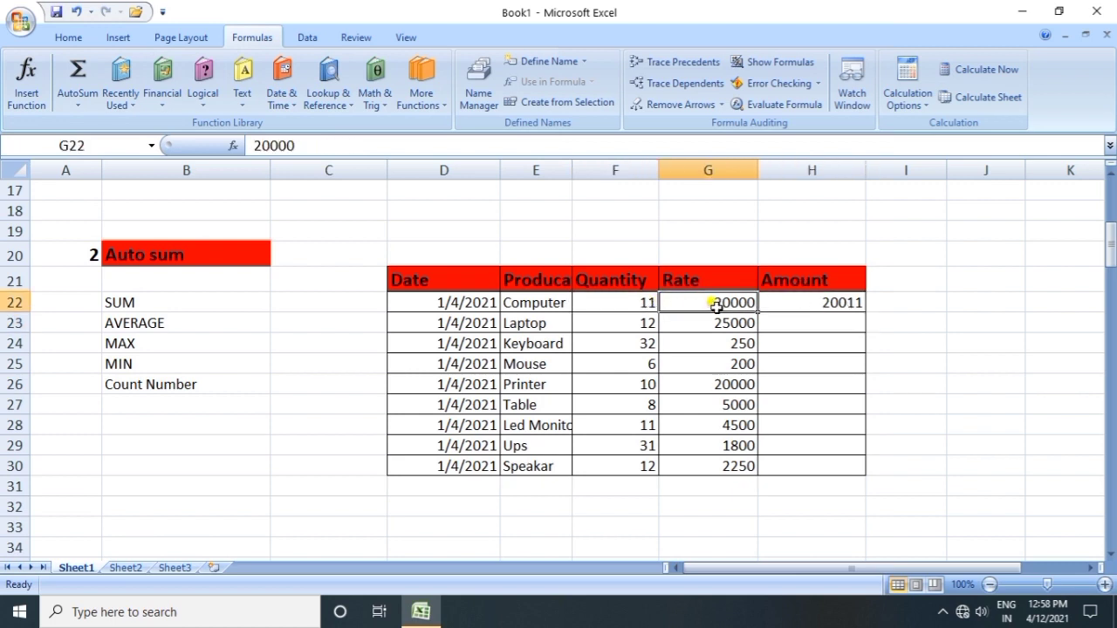
- Fill the H22 SUM formula down through H30 and clear the Amount cells H22:H30 again
{"action": "left_click", "coordinate": [843, 303]}
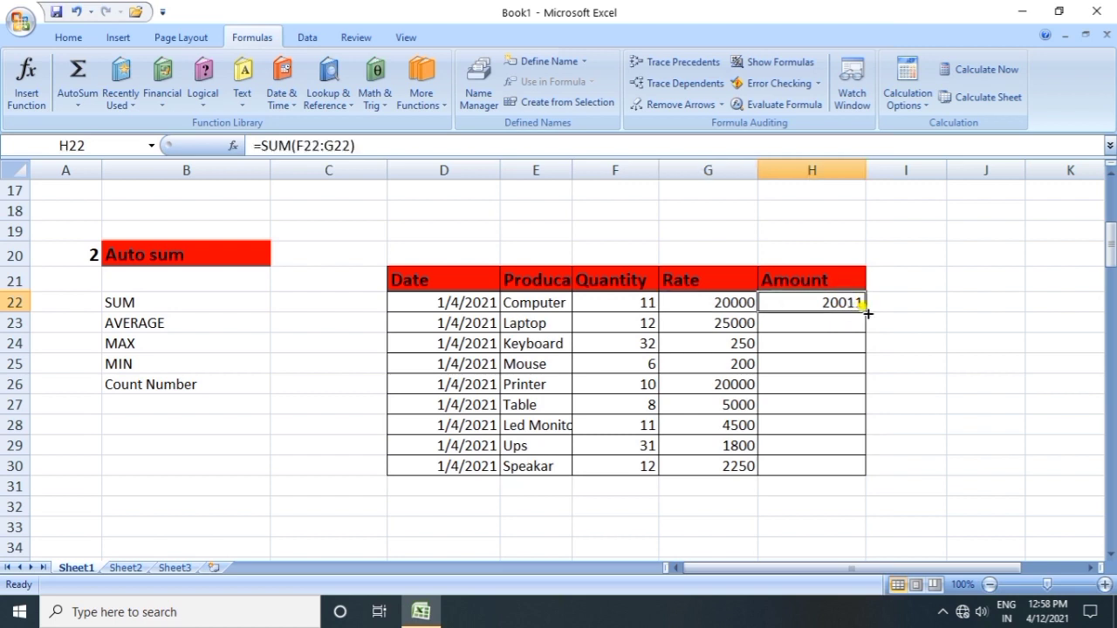
{"action": "left_click_drag", "start_coordinate": [864, 312], "coordinate": [877, 475]}
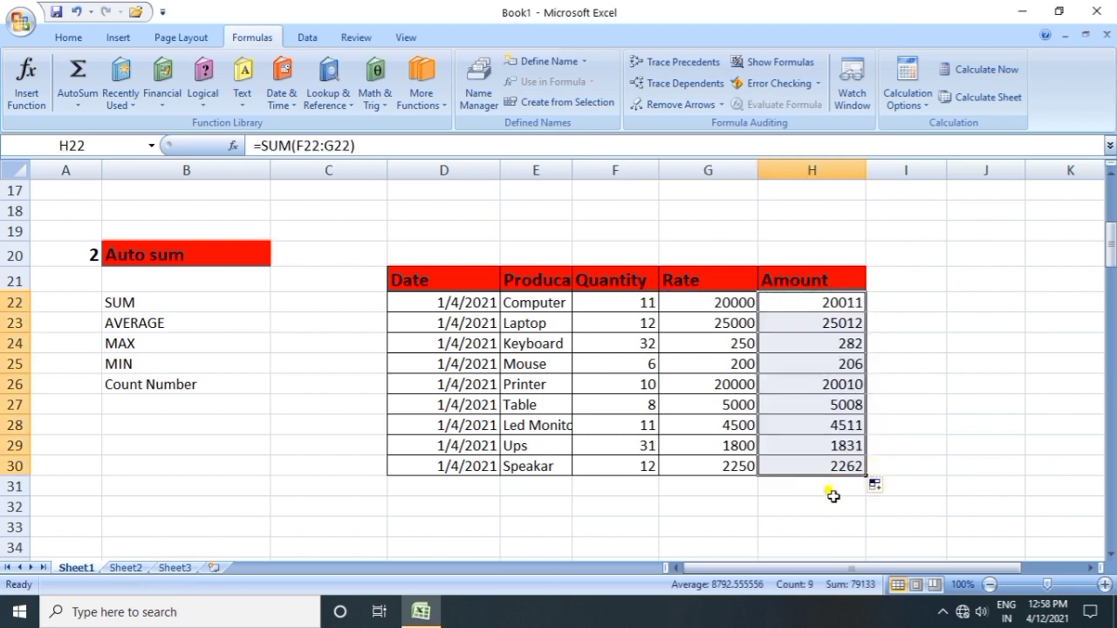
{"action": "left_click", "coordinate": [833, 498]}
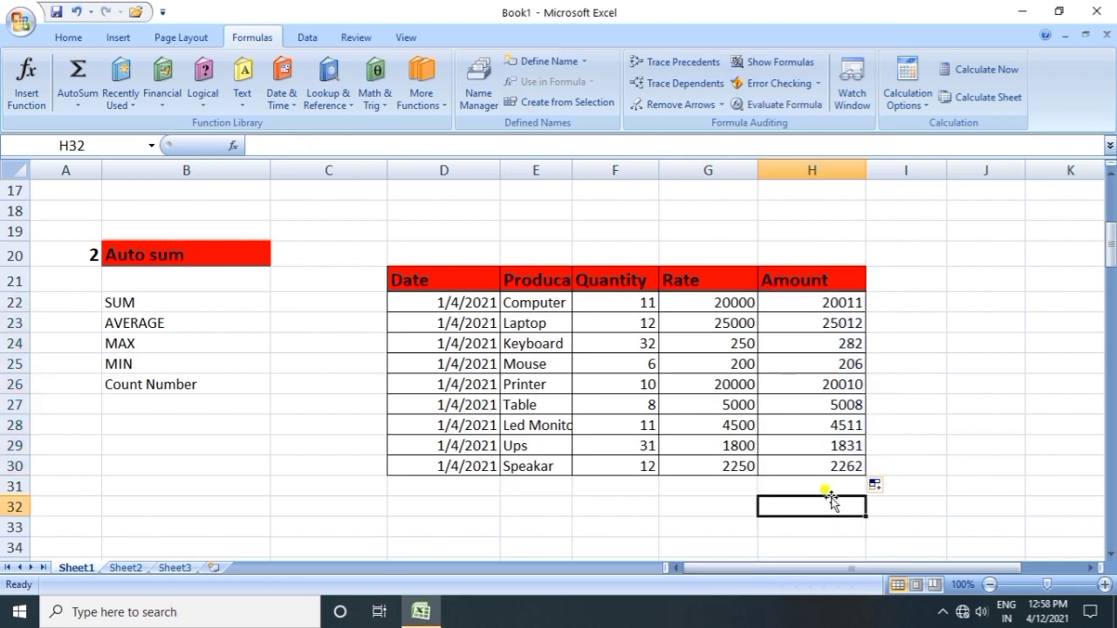
{"action": "left_click_drag", "start_coordinate": [830, 303], "coordinate": [852, 467]}
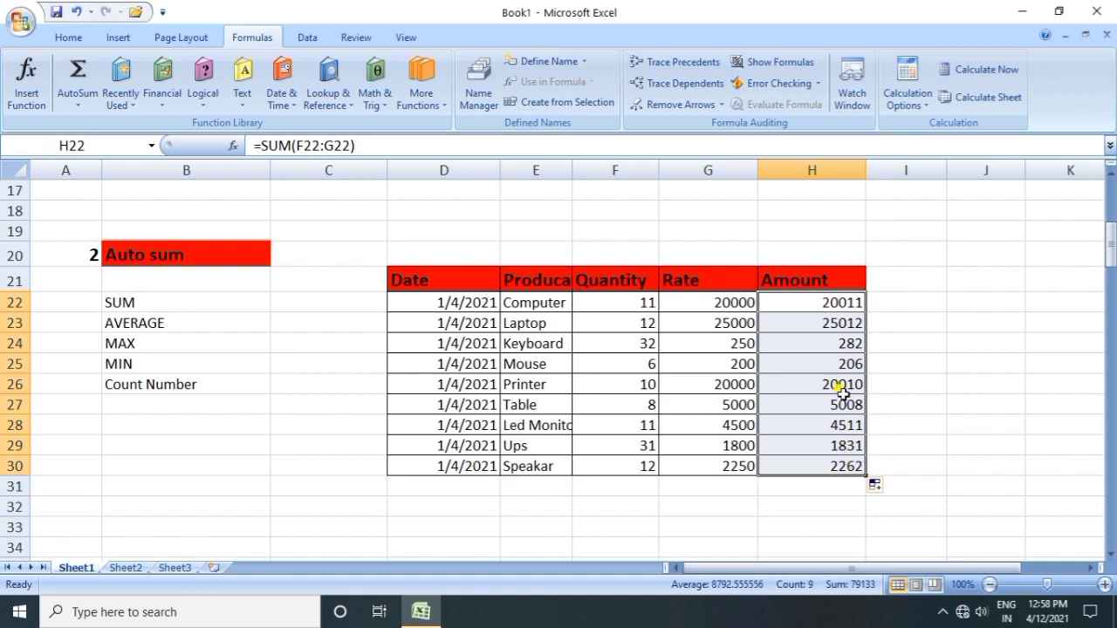
{"action": "key", "text": "Delete"}
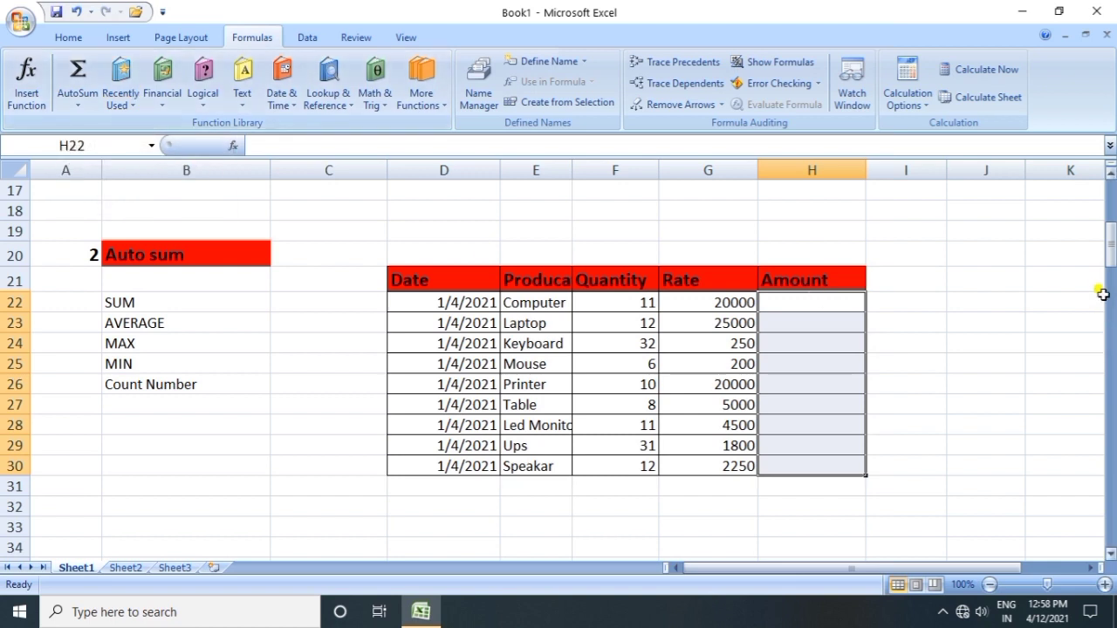
- Go to the Recently Used section at row 44 and view the list of recently used functions without inserting one
{"action": "left_click_drag", "start_coordinate": [1111, 261], "coordinate": [1110, 295]}
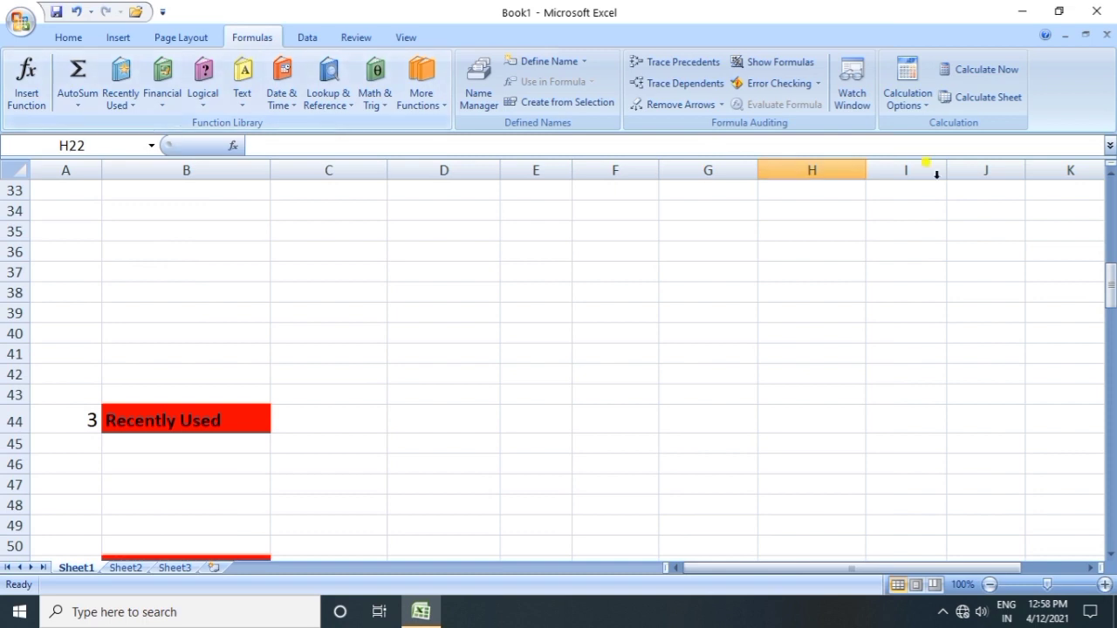
{"action": "left_click_drag", "start_coordinate": [1110, 292], "coordinate": [1111, 305]}
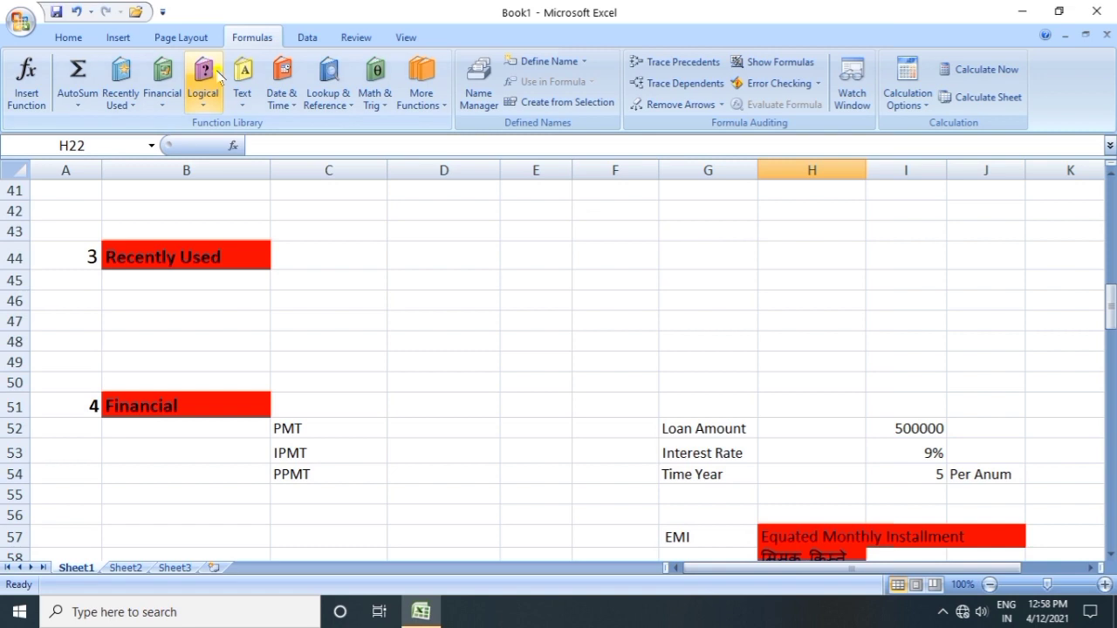
{"action": "left_click", "coordinate": [135, 102]}
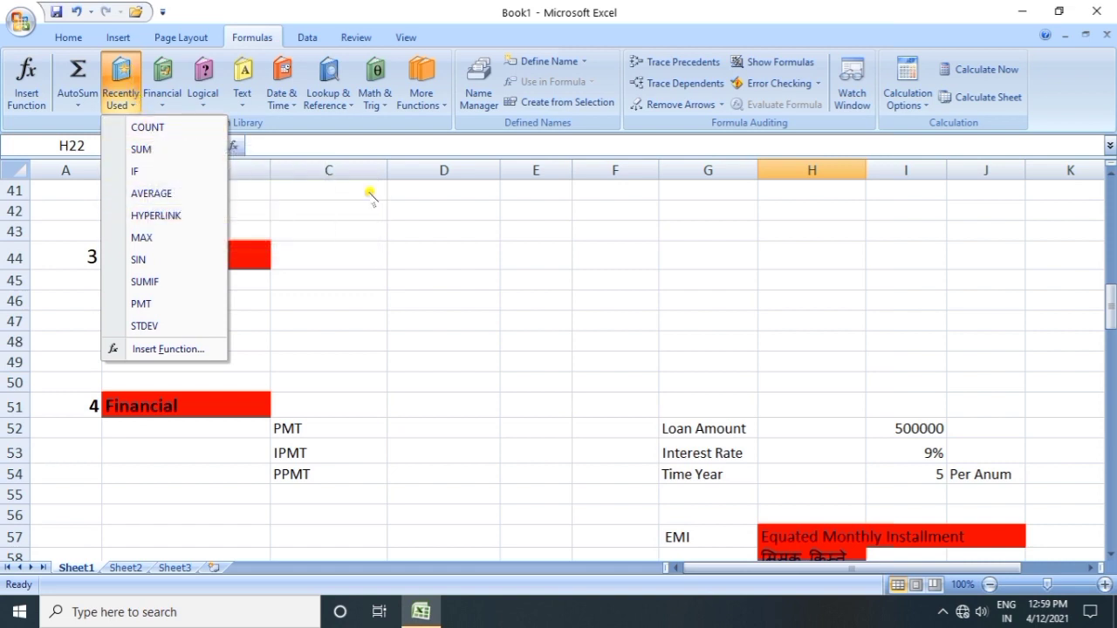
{"action": "left_click", "coordinate": [339, 251]}
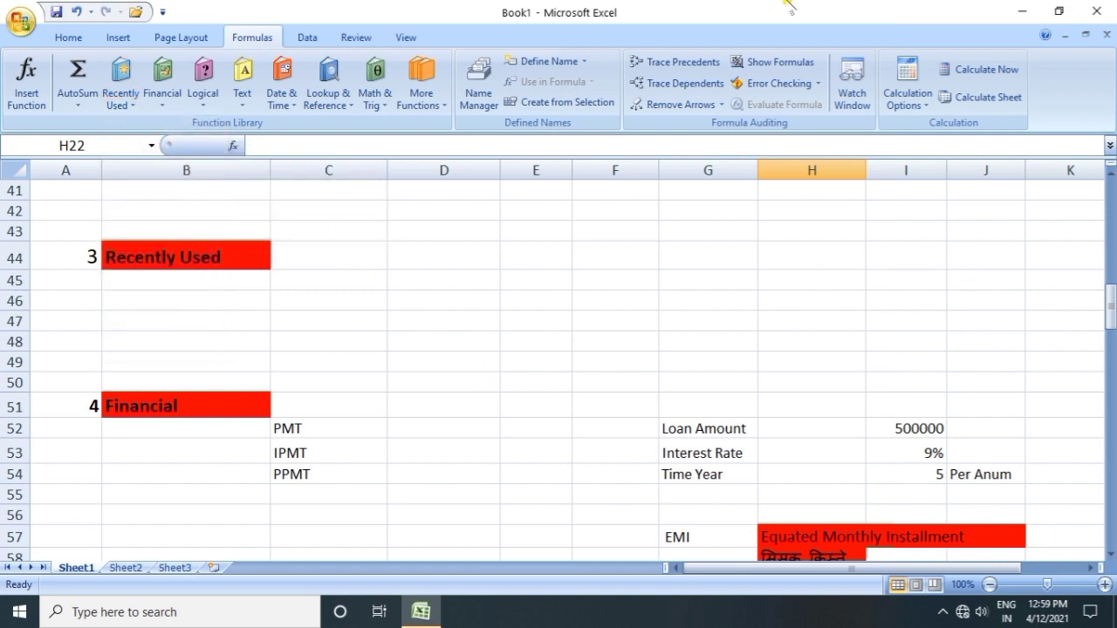
- In the Financial section, enter the borrower's name in G50 above the Loan Amount label
{"action": "left_click_drag", "start_coordinate": [1110, 315], "coordinate": [1111, 337]}
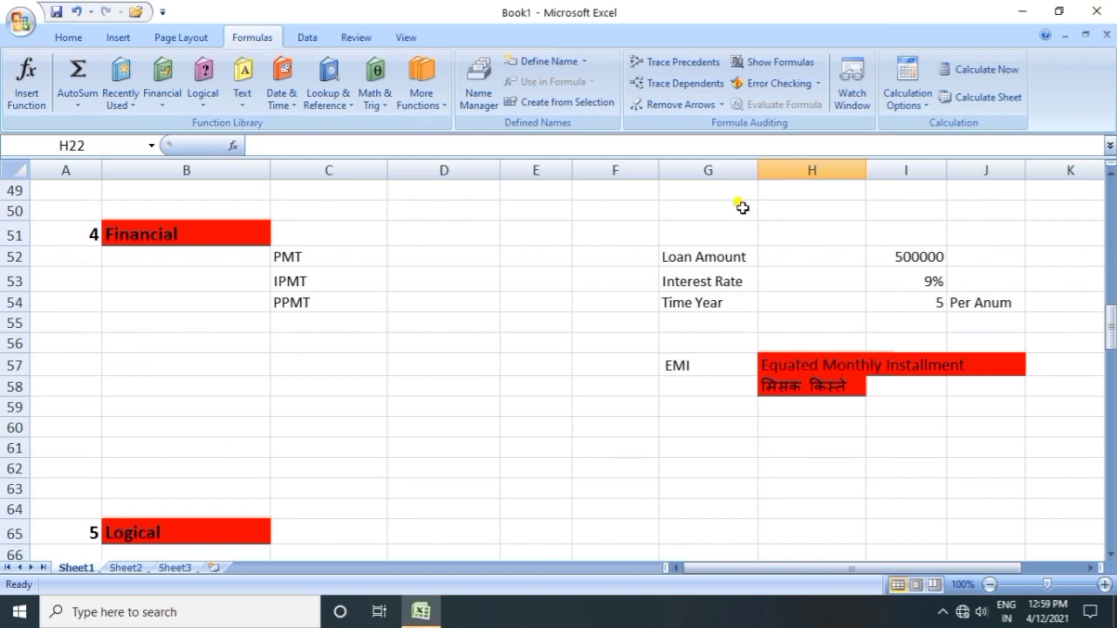
{"action": "left_click", "coordinate": [724, 250]}
{"action": "left_click", "coordinate": [747, 212]}
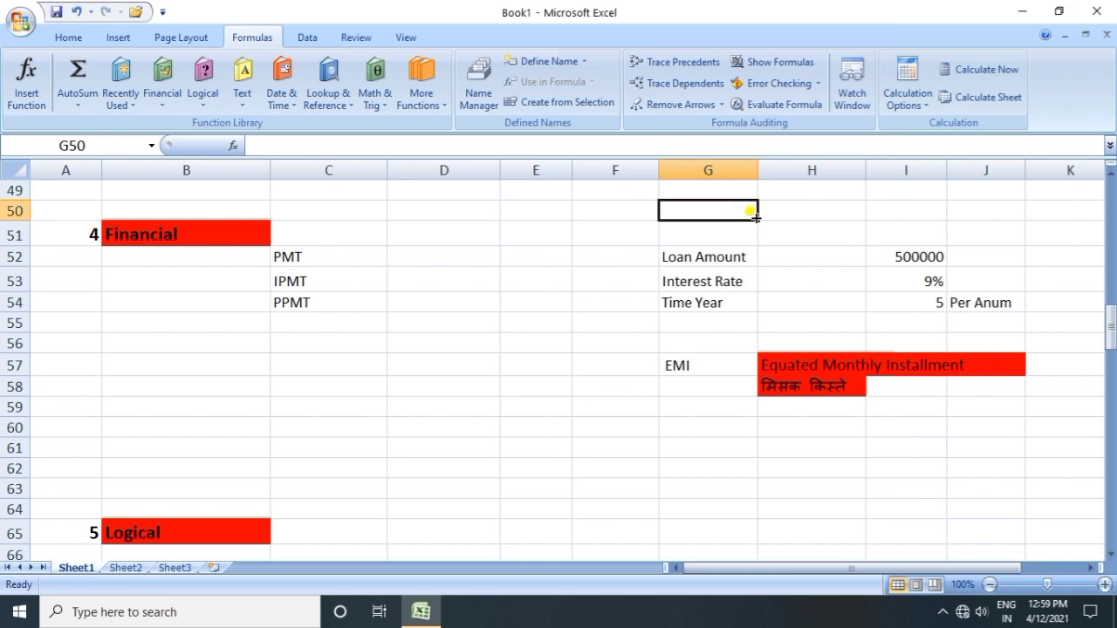
{"action": "type", "text": "mohan"}
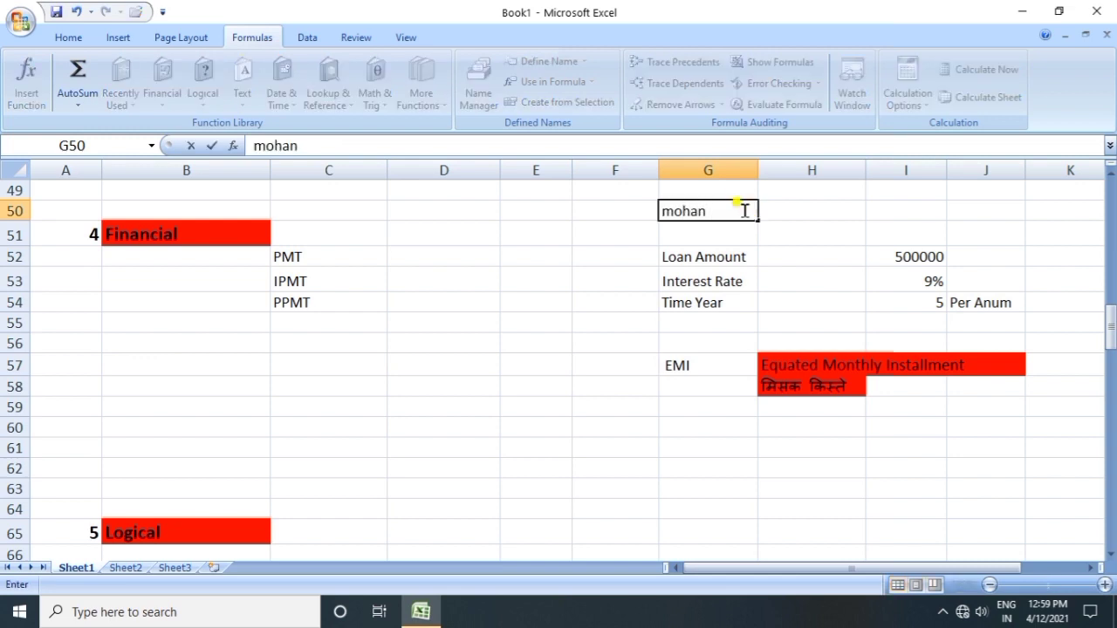
{"action": "left_click", "coordinate": [575, 425]}
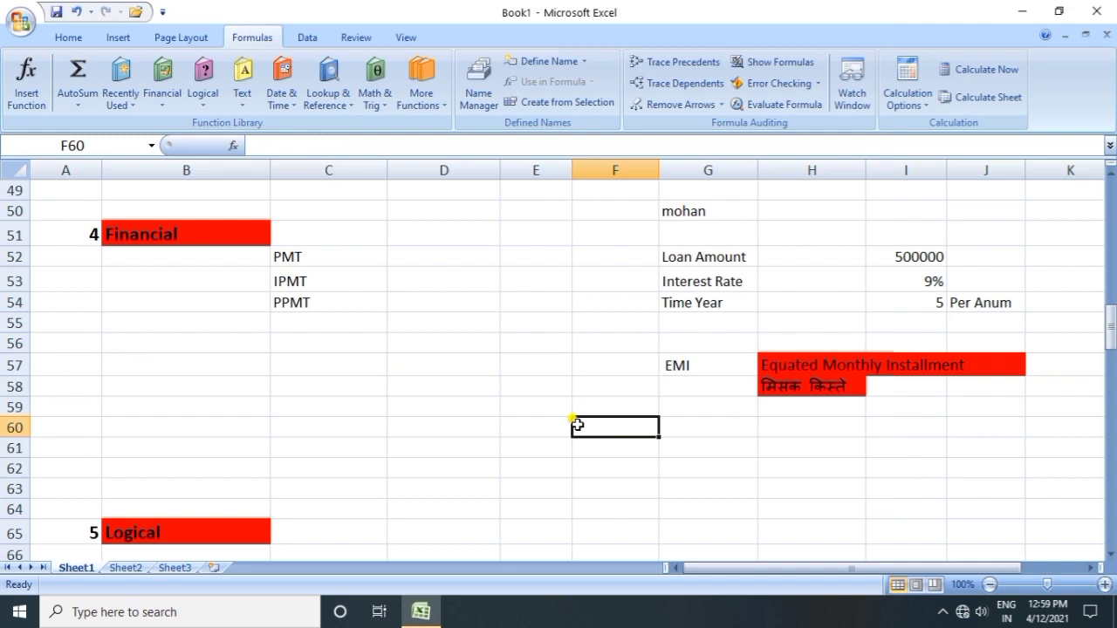
- Review the loan amount in I52 and the area below the EMI label in column G
{"action": "left_click", "coordinate": [921, 256]}
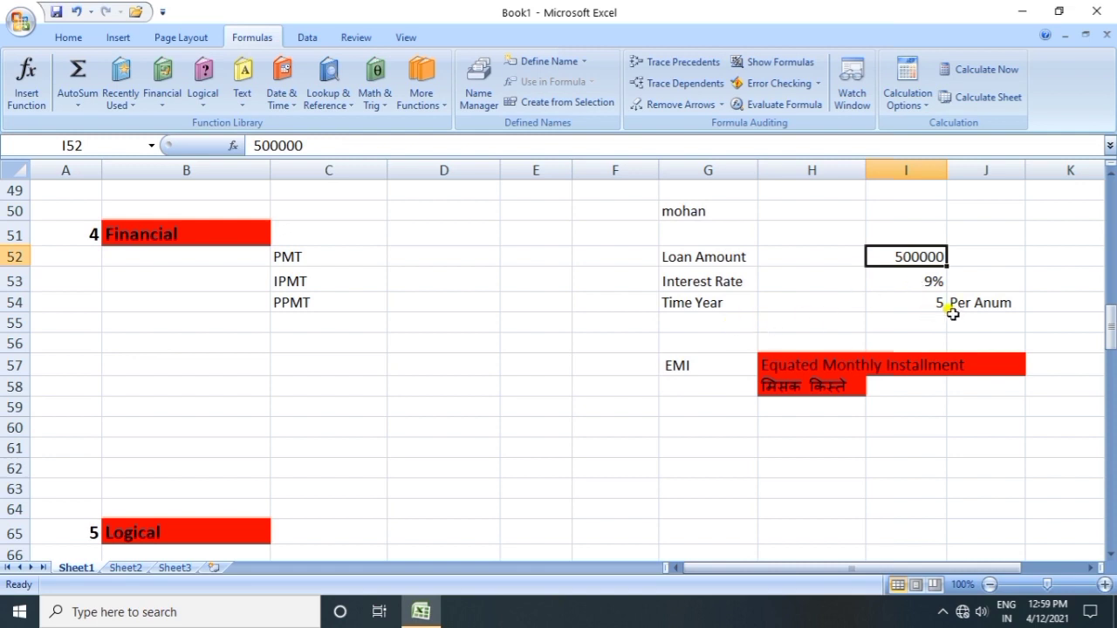
{"action": "left_click", "coordinate": [701, 381]}
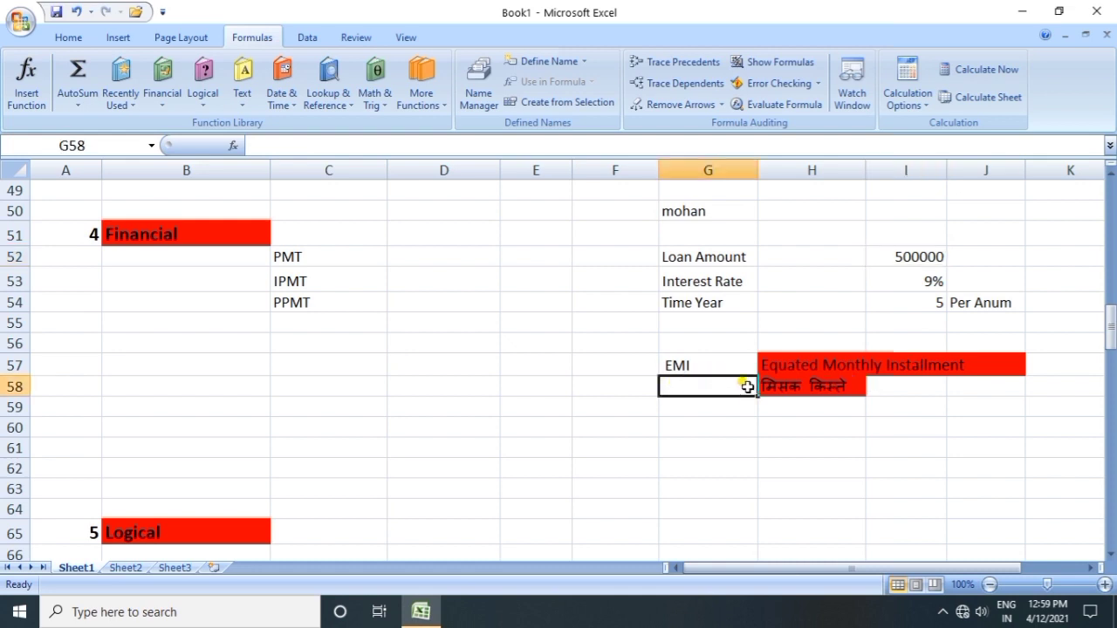
{"action": "left_click", "coordinate": [736, 443]}
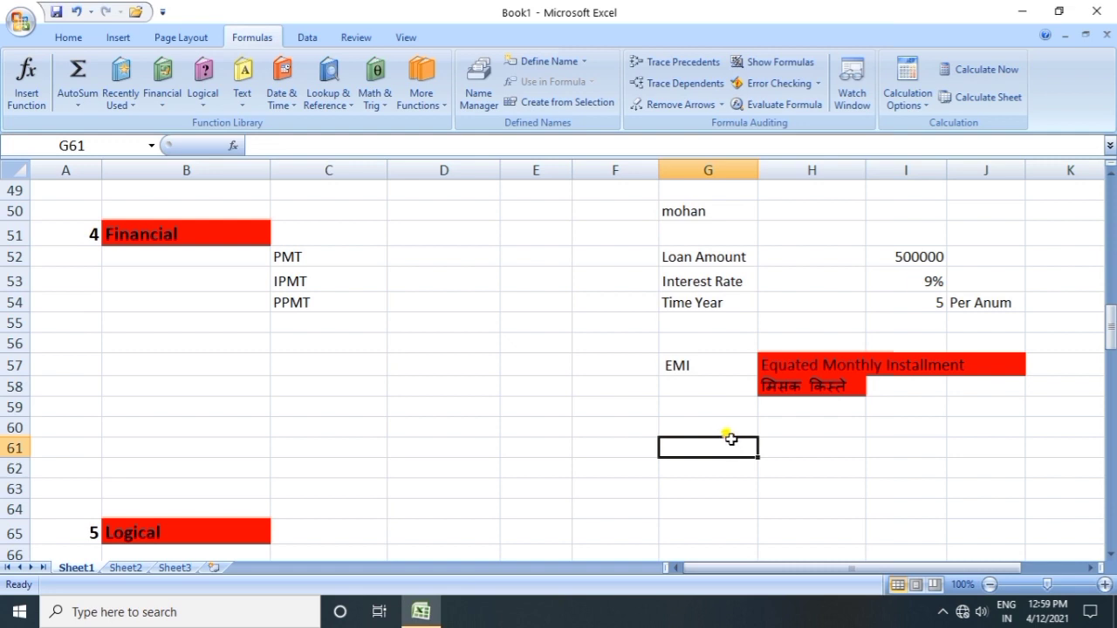
- Start a PMT formula in G60 with the monthly interest rate I53/12 as the rate argument
{"action": "left_click", "coordinate": [703, 422]}
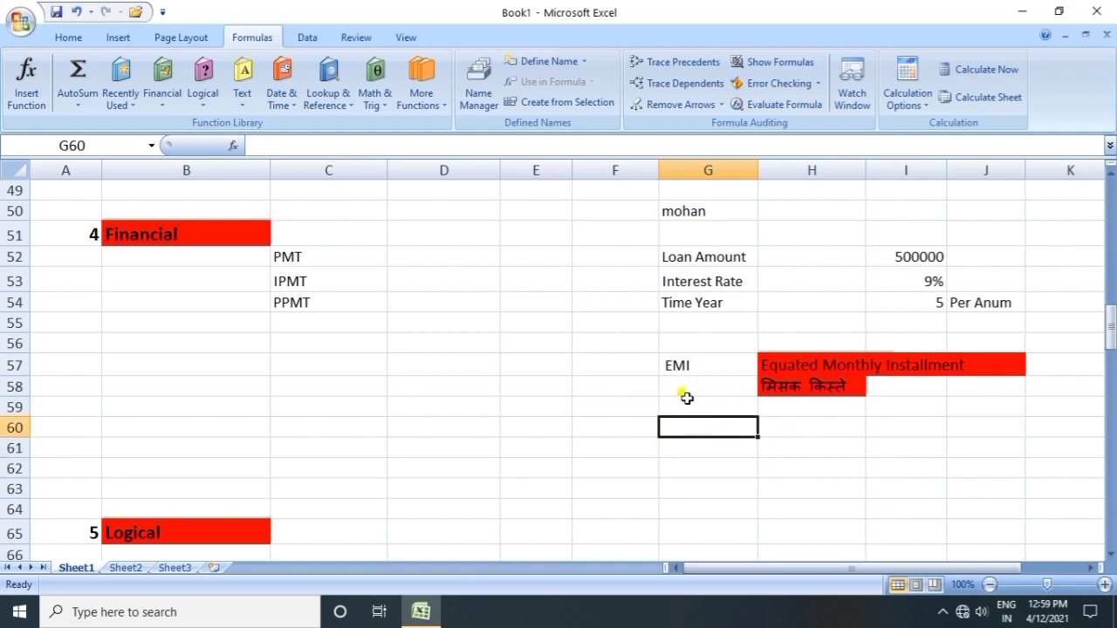
{"action": "type", "text": "="}
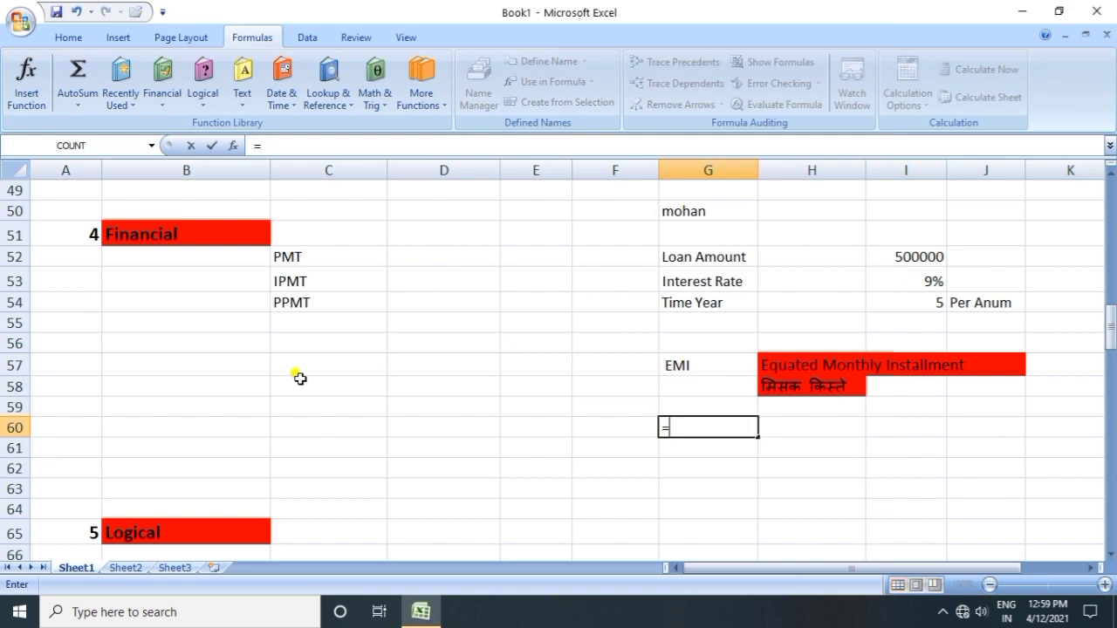
{"action": "type", "text": "pmt"}
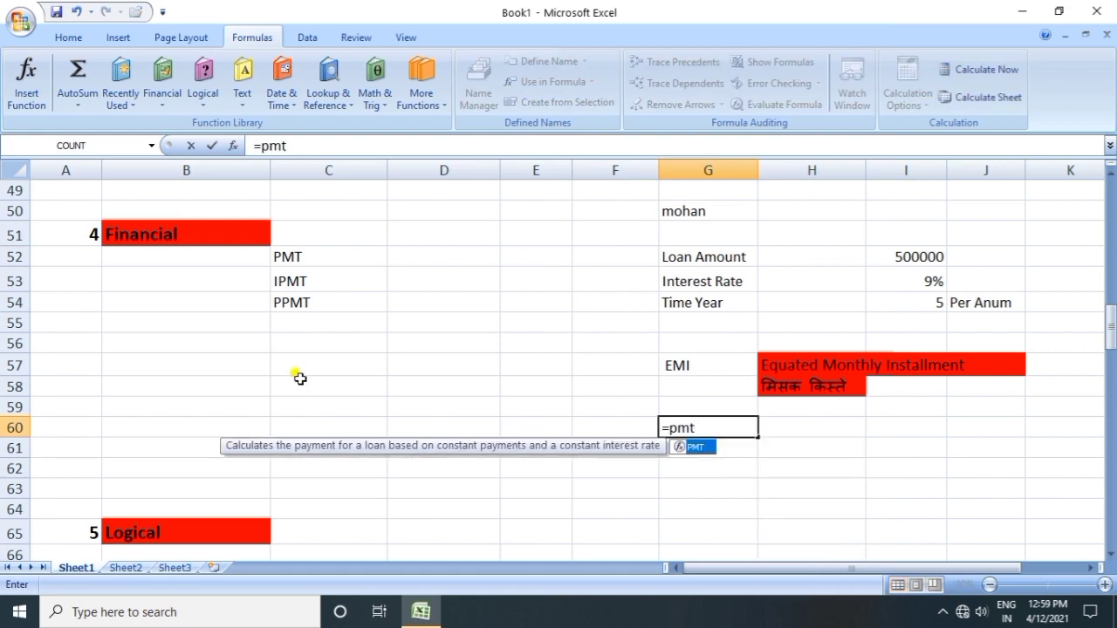
{"action": "type", "text": "("}
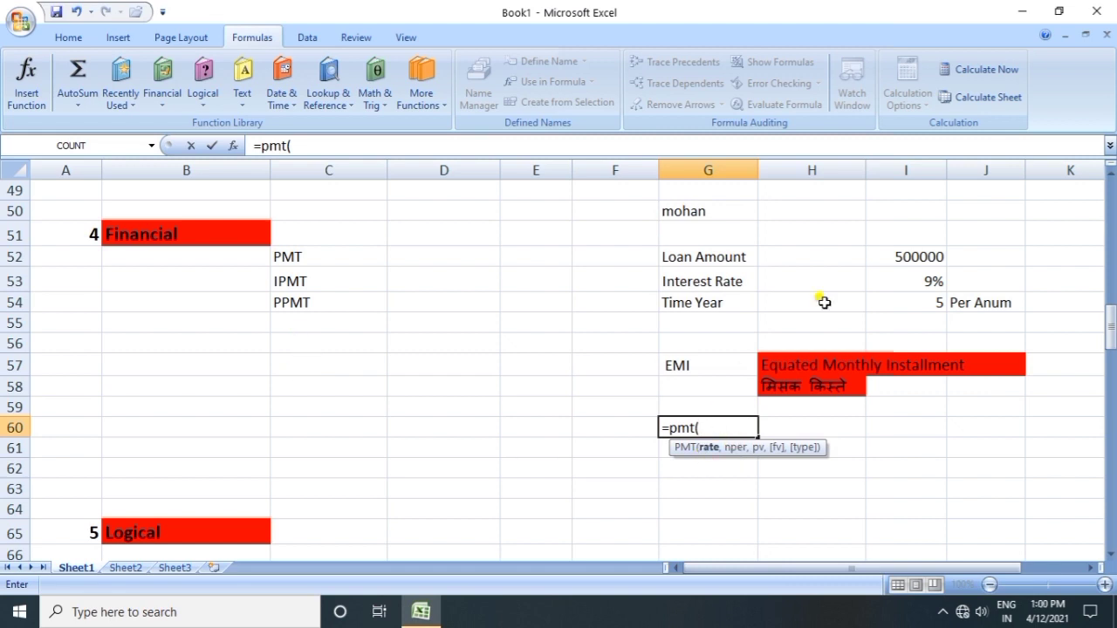
{"action": "left_click", "coordinate": [911, 283]}
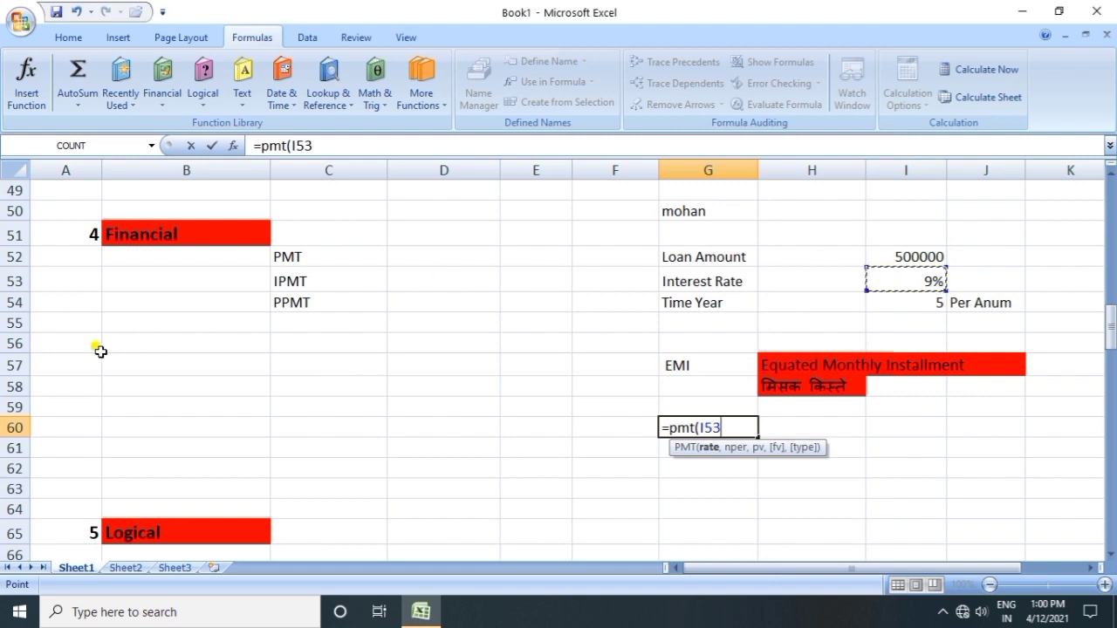
{"action": "type", "text": "/12"}
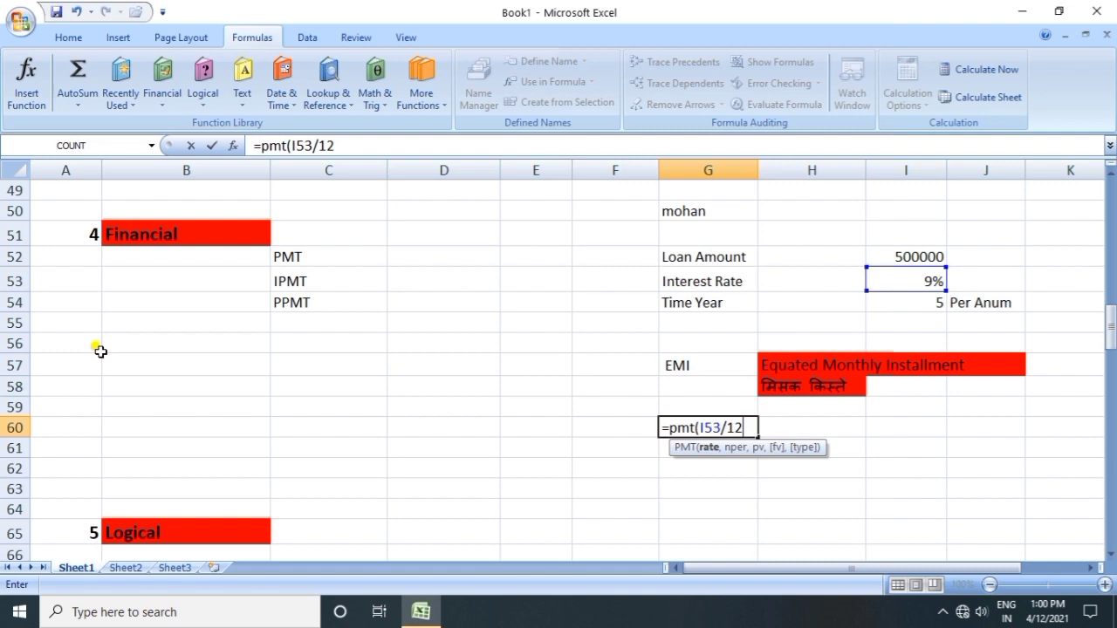
- Complete the G60 PMT formula with I54*12 as the number of periods and I52 as the present value
{"action": "type", "text": ","}
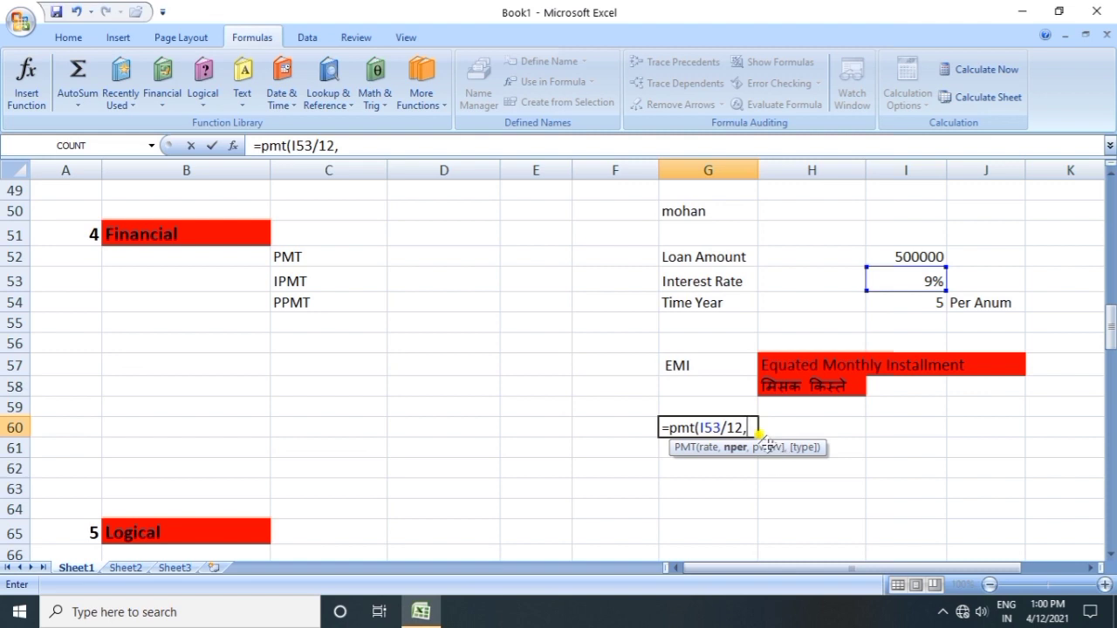
{"action": "left_click", "coordinate": [940, 301]}
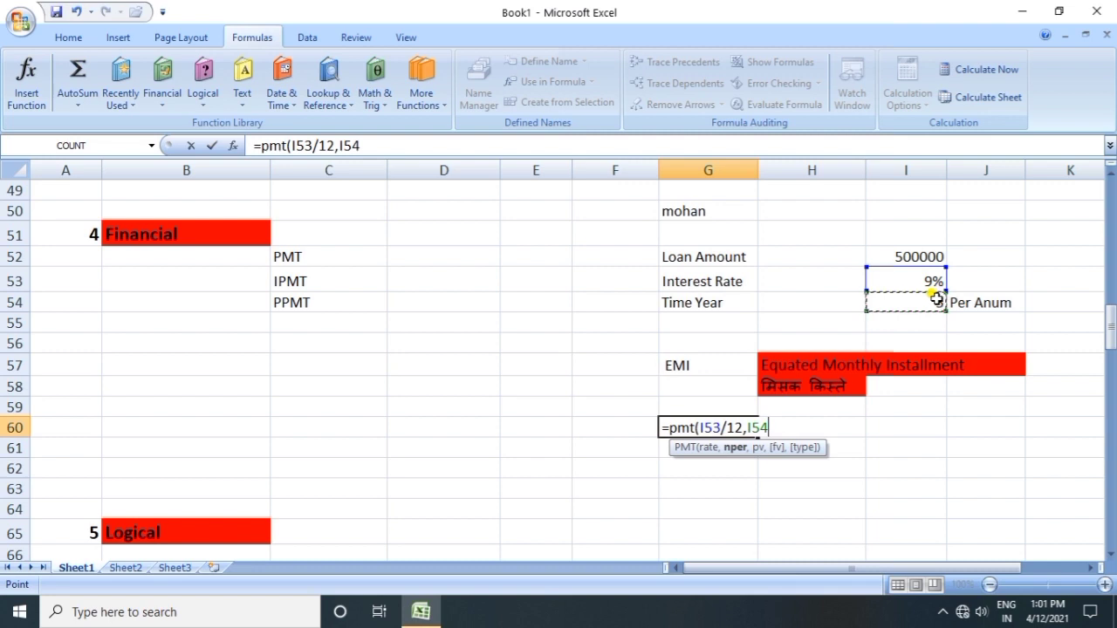
{"action": "type", "text": "8"}
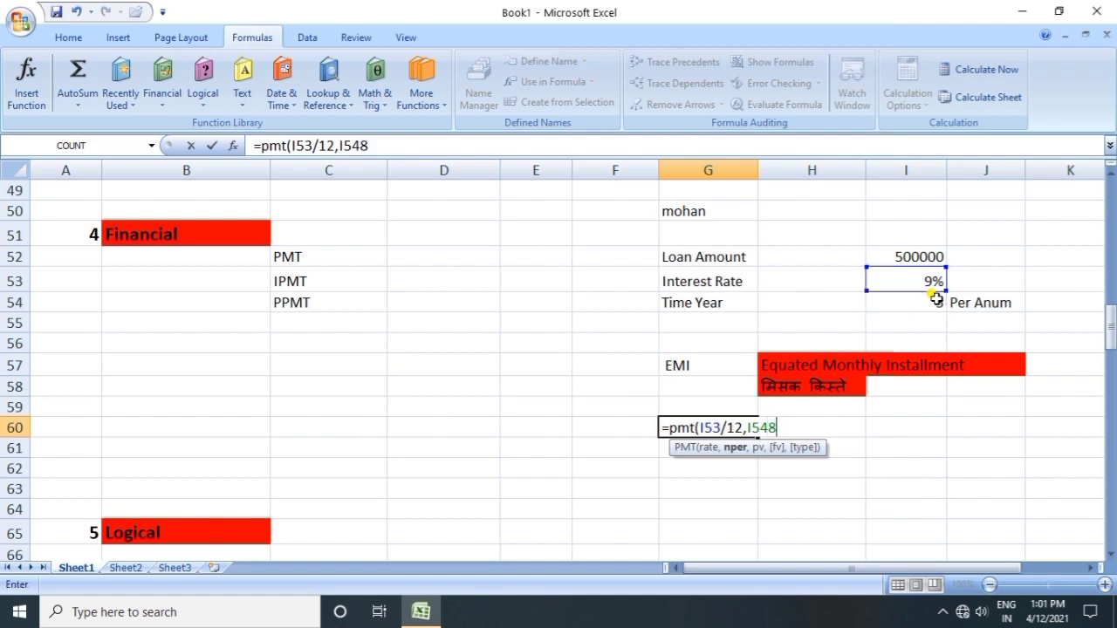
{"action": "key", "text": "BackSpace"}
{"action": "type", "text": "*12,"}
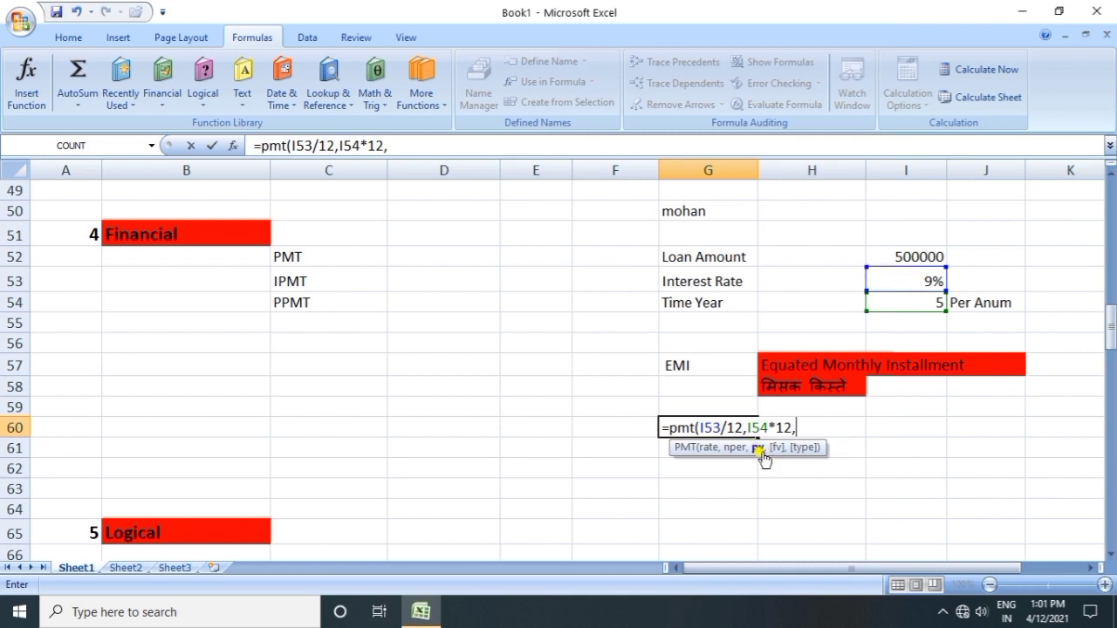
{"action": "left_click", "coordinate": [896, 256]}
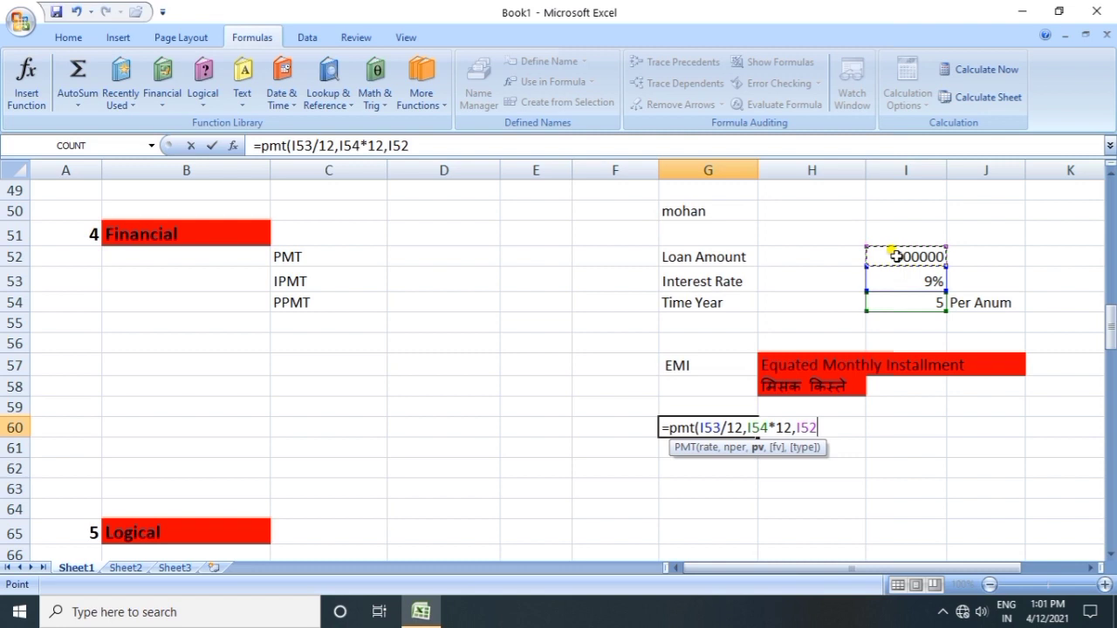
{"action": "type", "text": ")"}
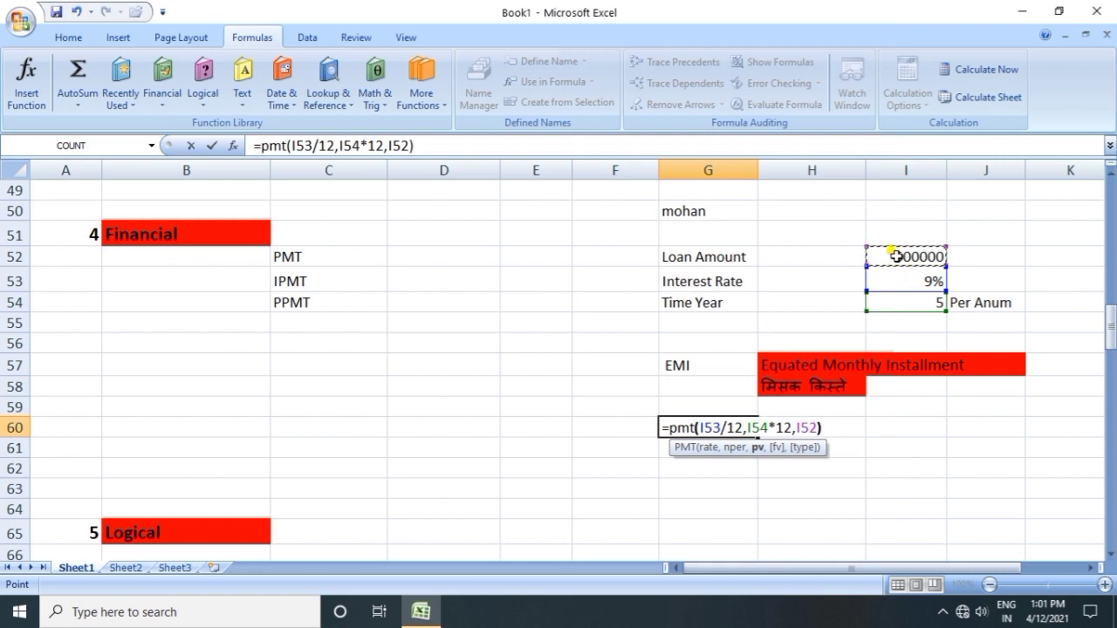
{"action": "key", "text": "Return"}
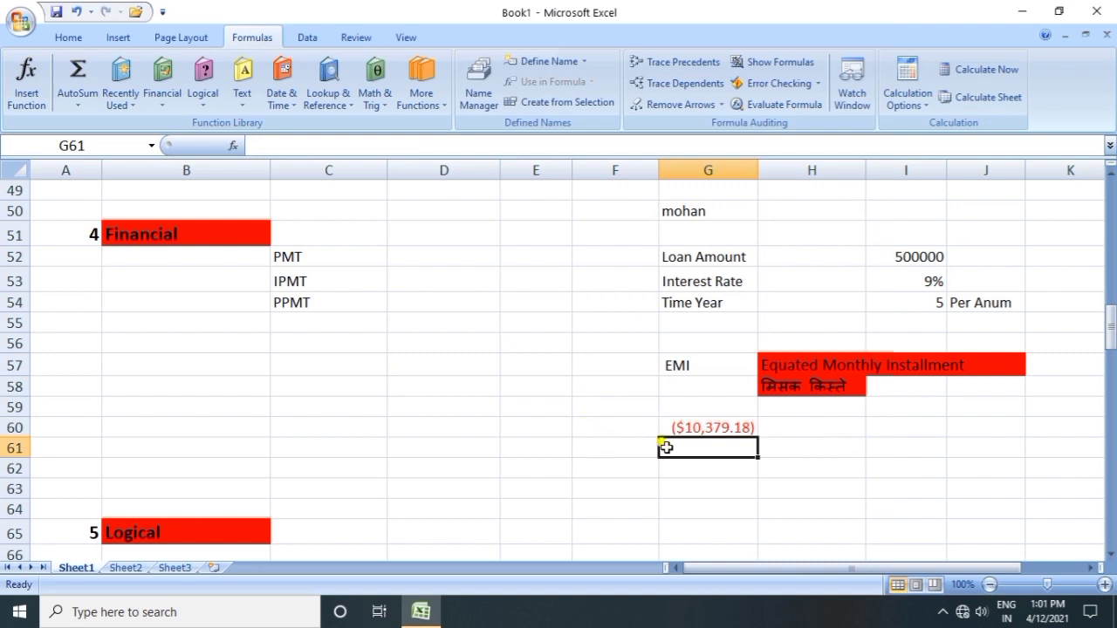
- Select G60 to review its monthly installment and PMT formula
{"action": "key", "text": "Down"}
{"action": "key", "text": "Down"}
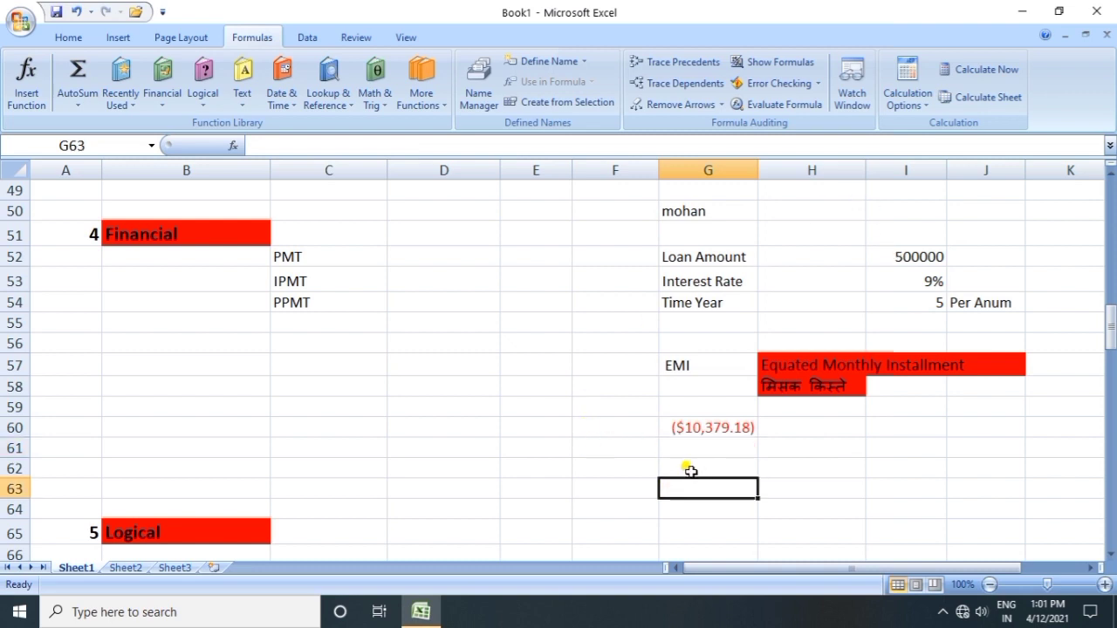
{"action": "left_click", "coordinate": [682, 428]}
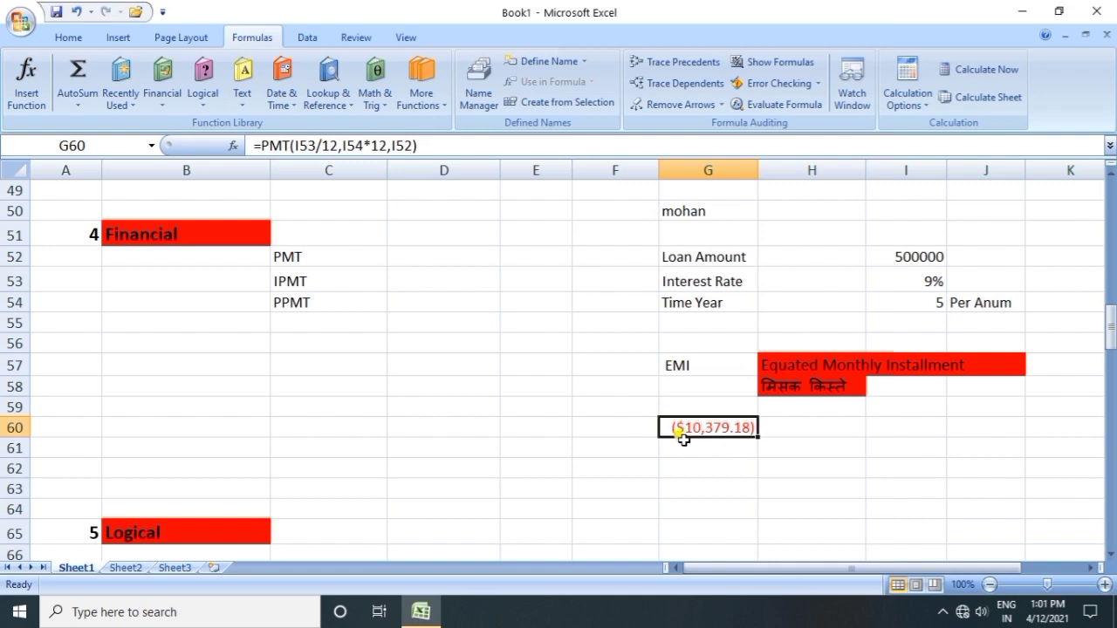
- Change the number format of the monthly installment in G60 to General
{"action": "left_click", "coordinate": [68, 39]}
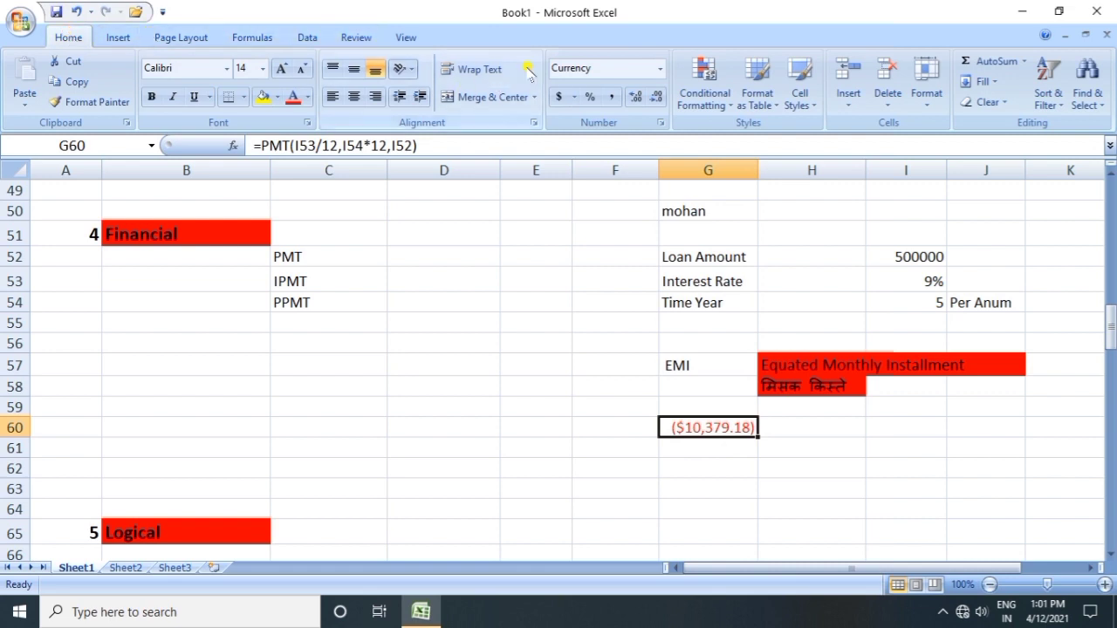
{"action": "left_click", "coordinate": [660, 68]}
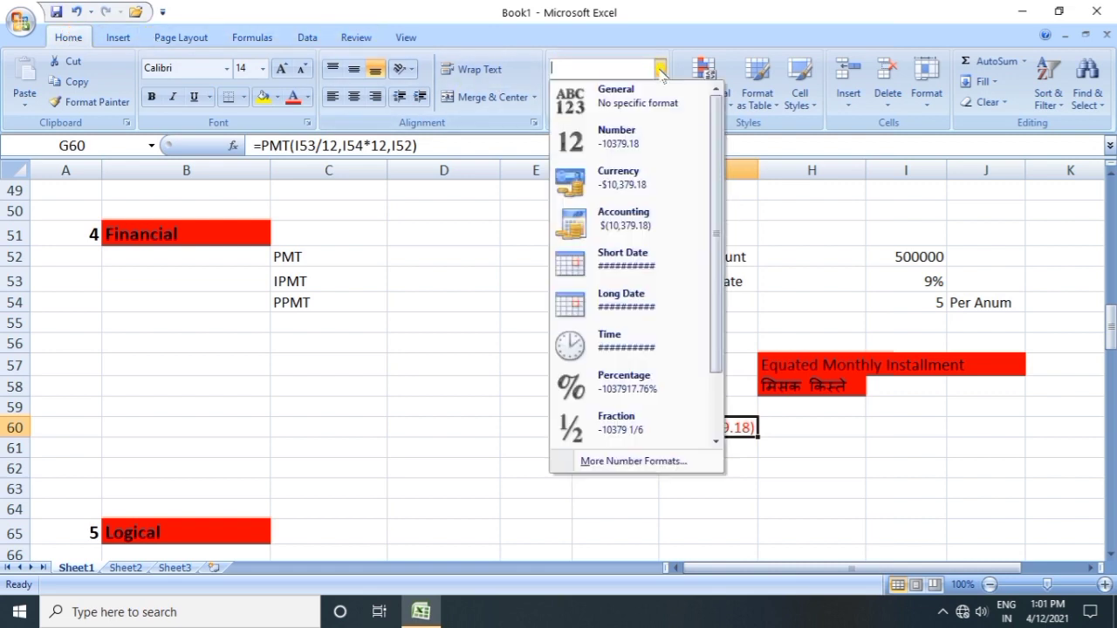
{"action": "left_click", "coordinate": [640, 104]}
{"action": "left_click", "coordinate": [733, 462]}
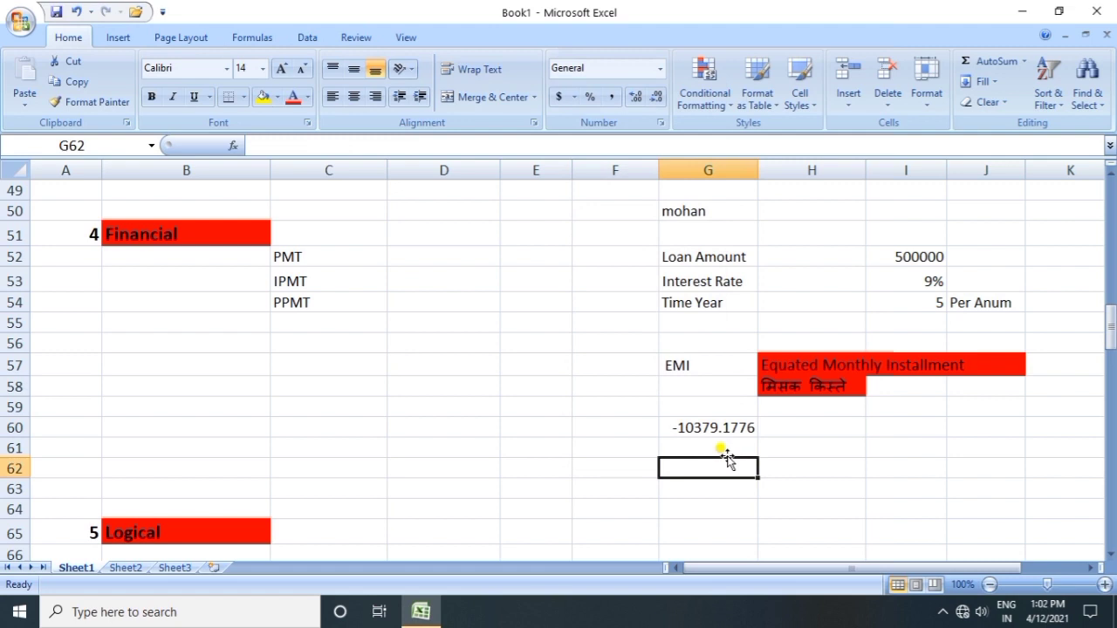
{"action": "left_click", "coordinate": [704, 428]}
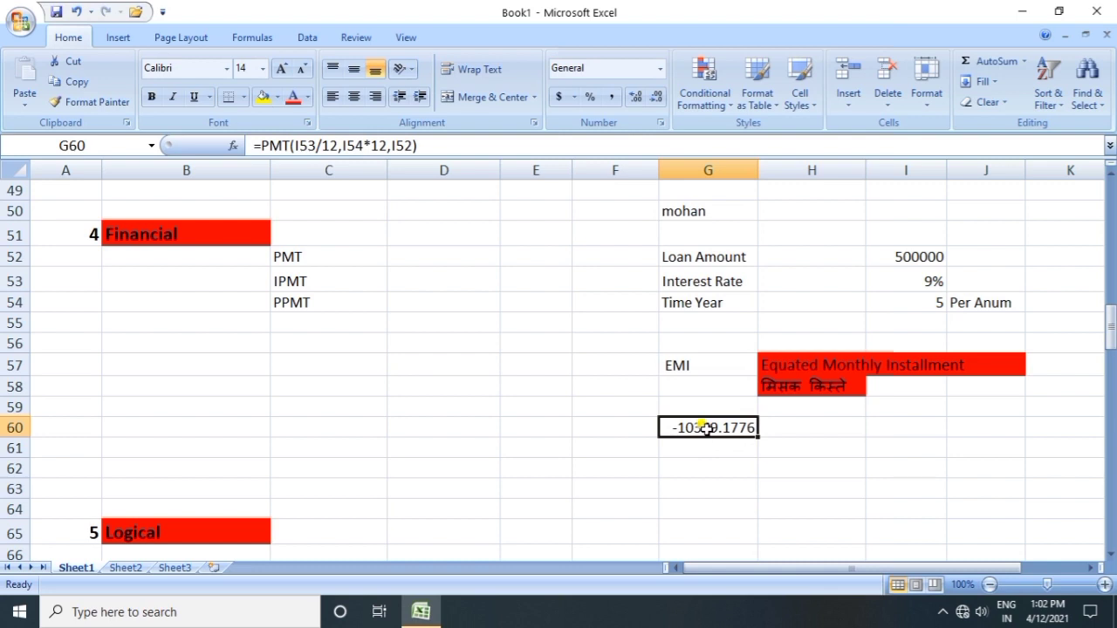
- Try to enter =IPMT(I53/12,I54*12,I52) in D53 beside the IPMT label
{"action": "left_click", "coordinate": [401, 278]}
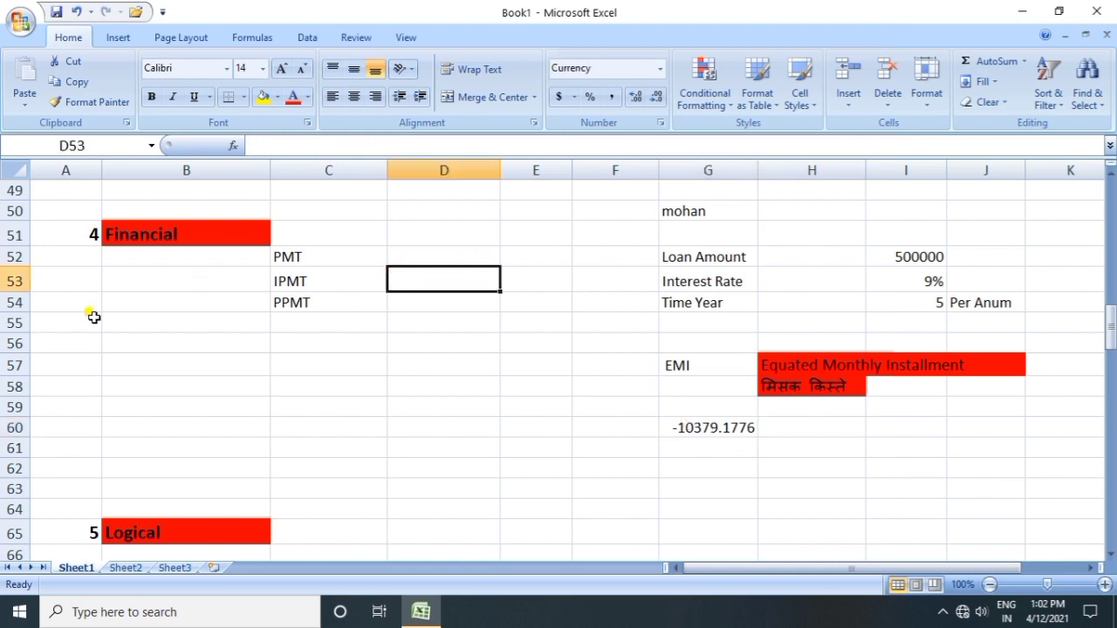
{"action": "type", "text": "="}
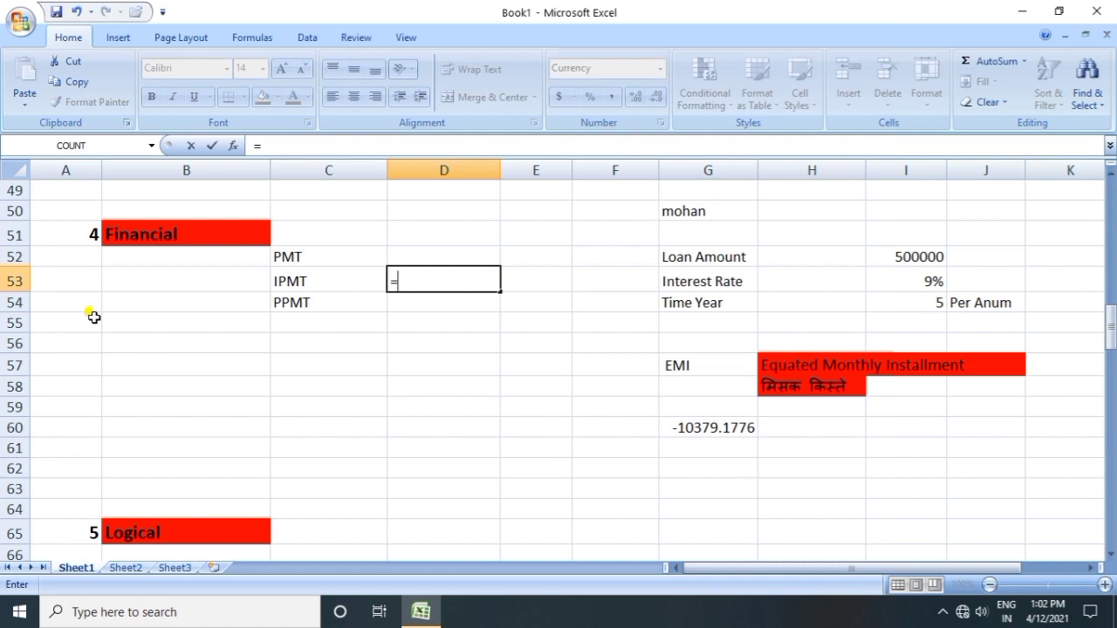
{"action": "type", "text": "i"}
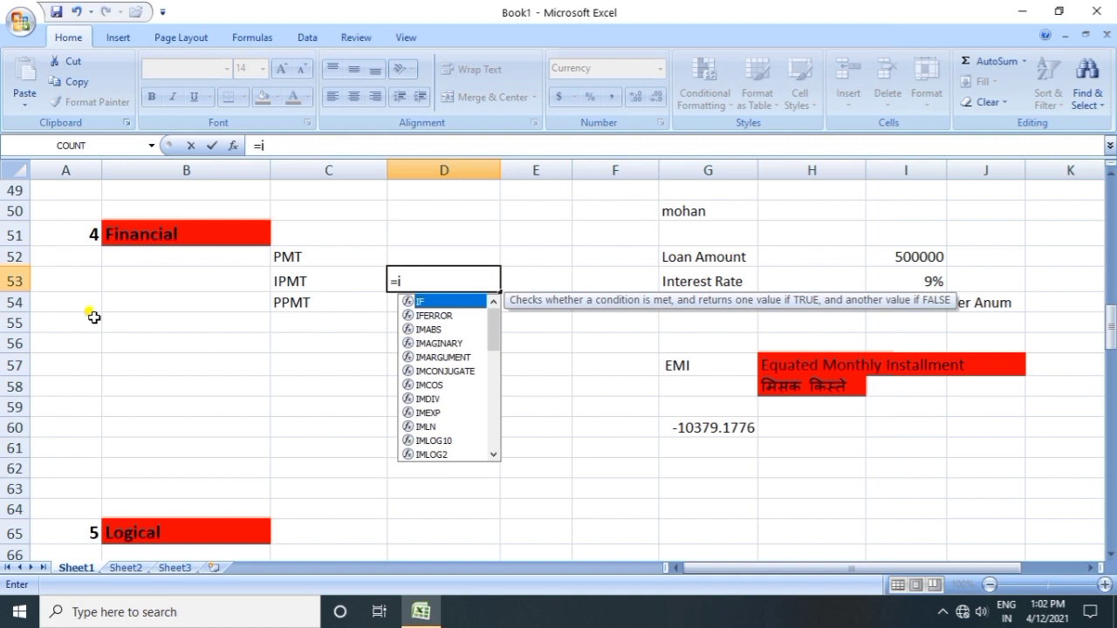
{"action": "type", "text": "pmt"}
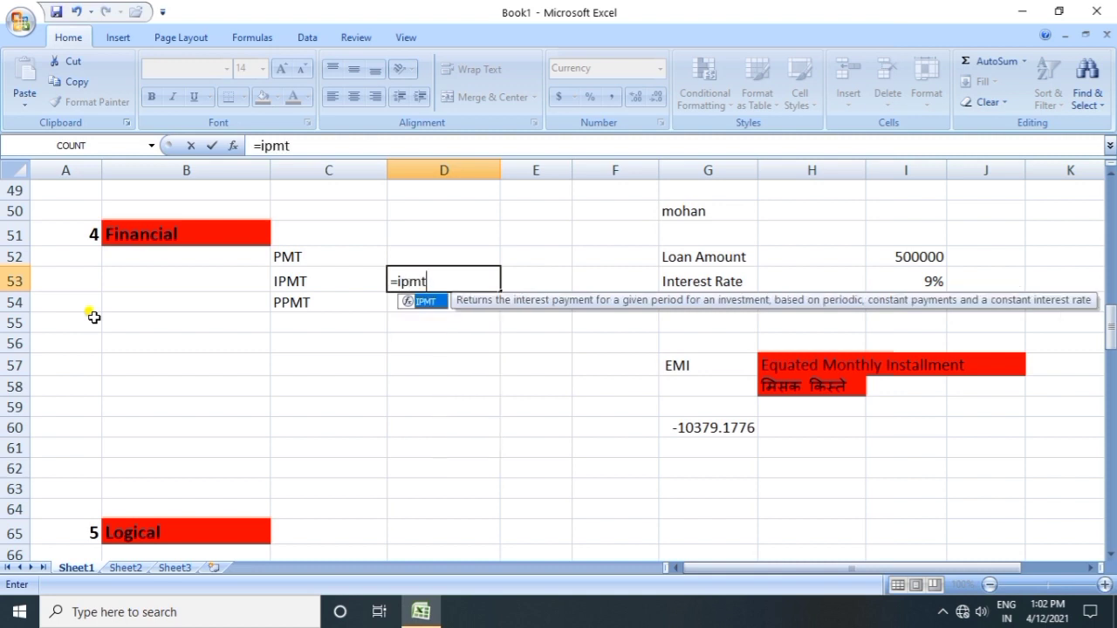
{"action": "type", "text": "("}
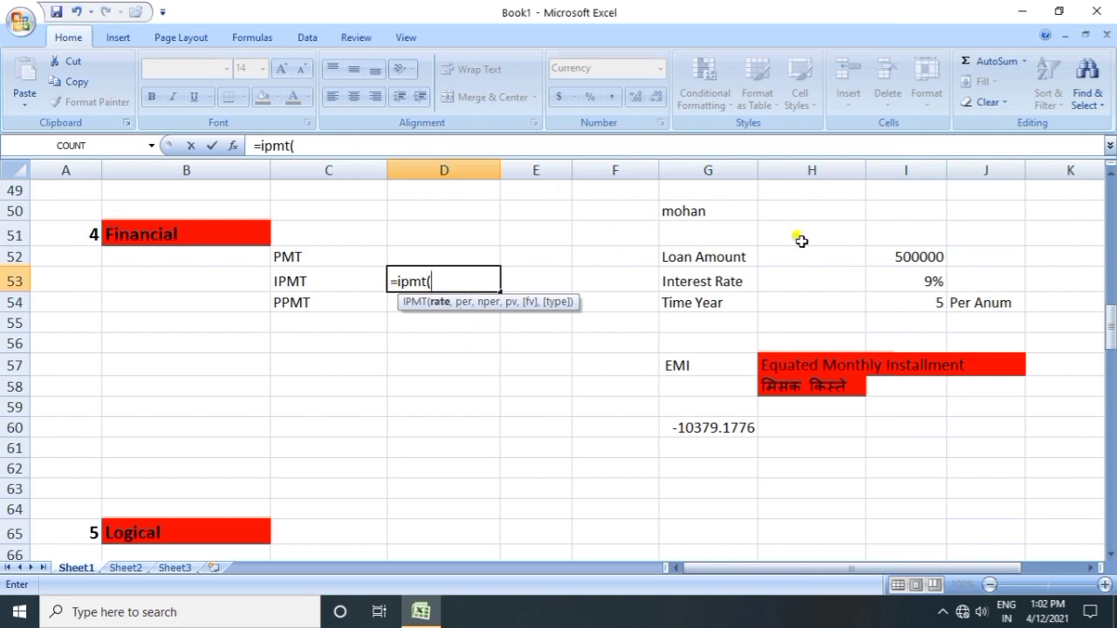
{"action": "left_click", "coordinate": [911, 281]}
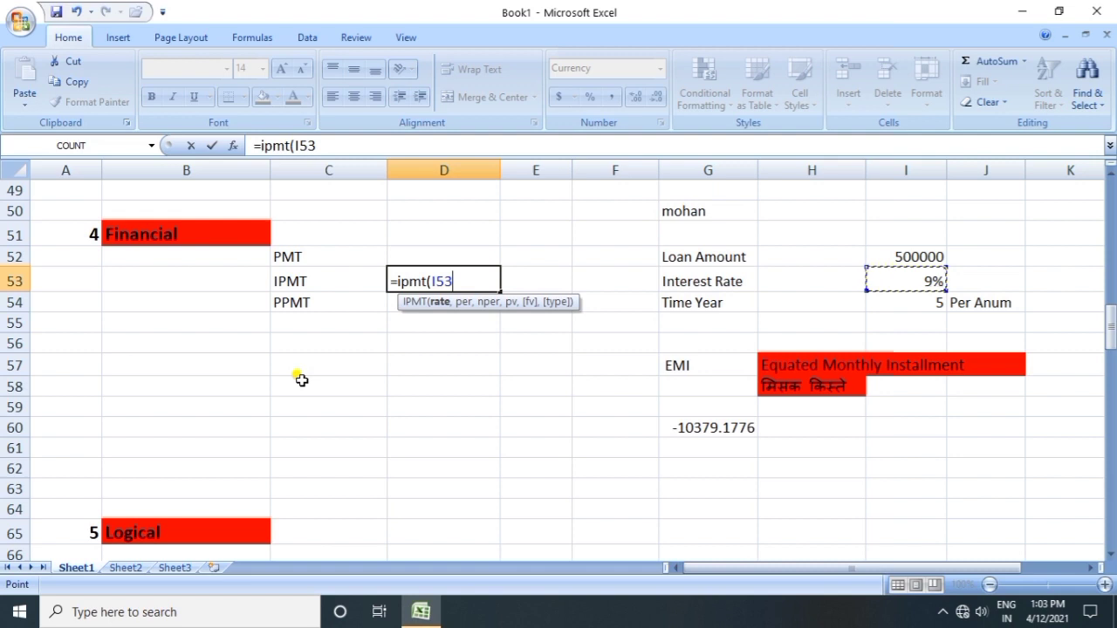
{"action": "type", "text": "/12,"}
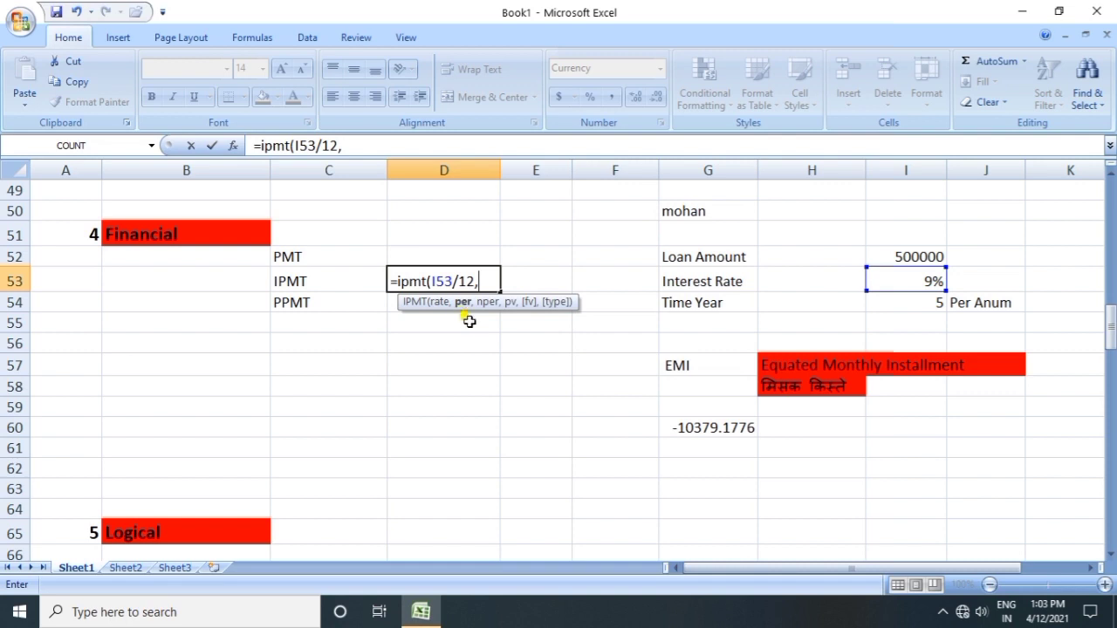
{"action": "left_click", "coordinate": [916, 302]}
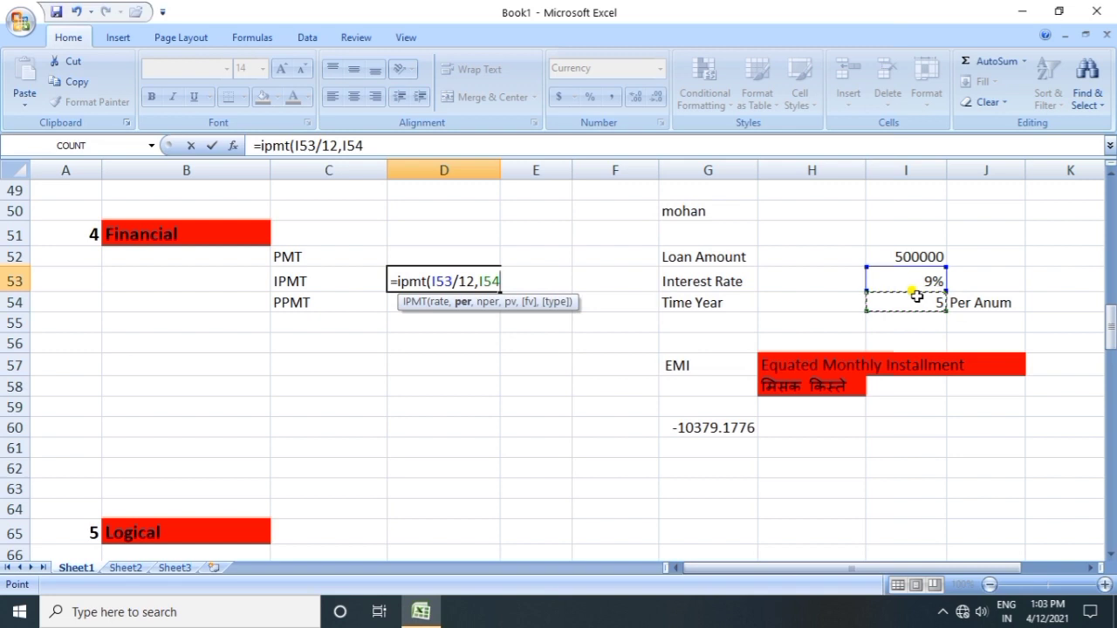
{"action": "type", "text": "*12"}
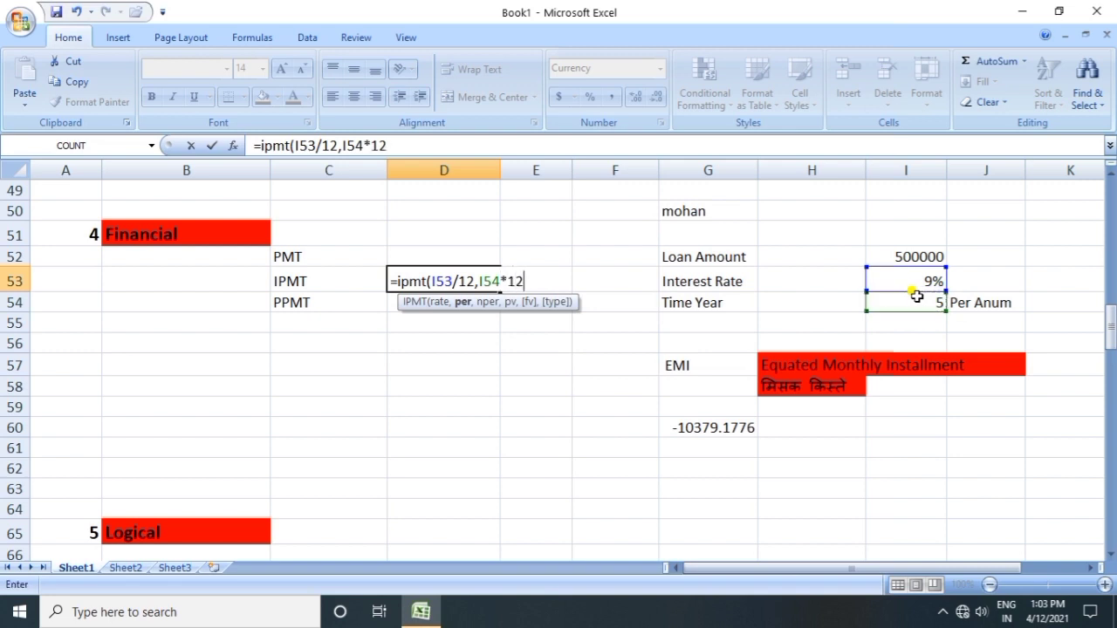
{"action": "type", "text": ","}
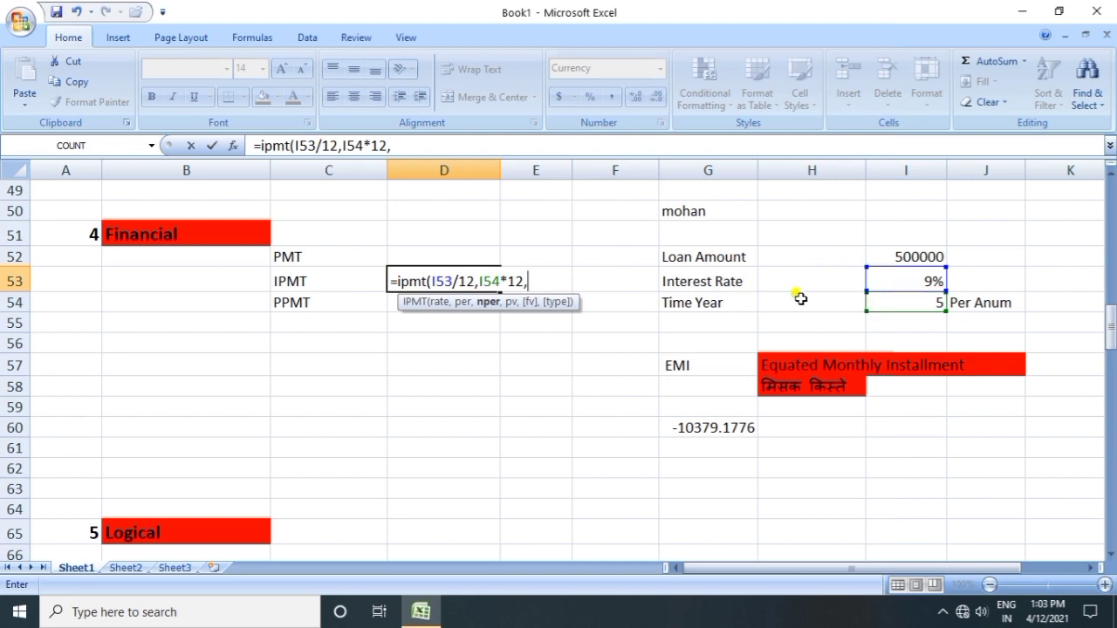
{"action": "left_click", "coordinate": [897, 255]}
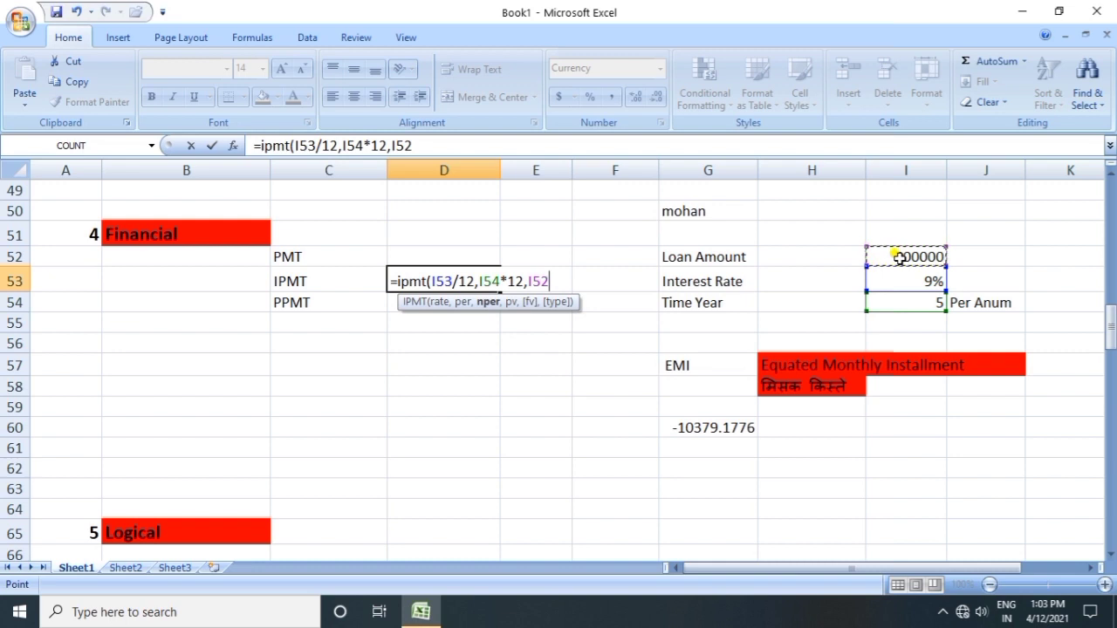
{"action": "type", "text": ")"}
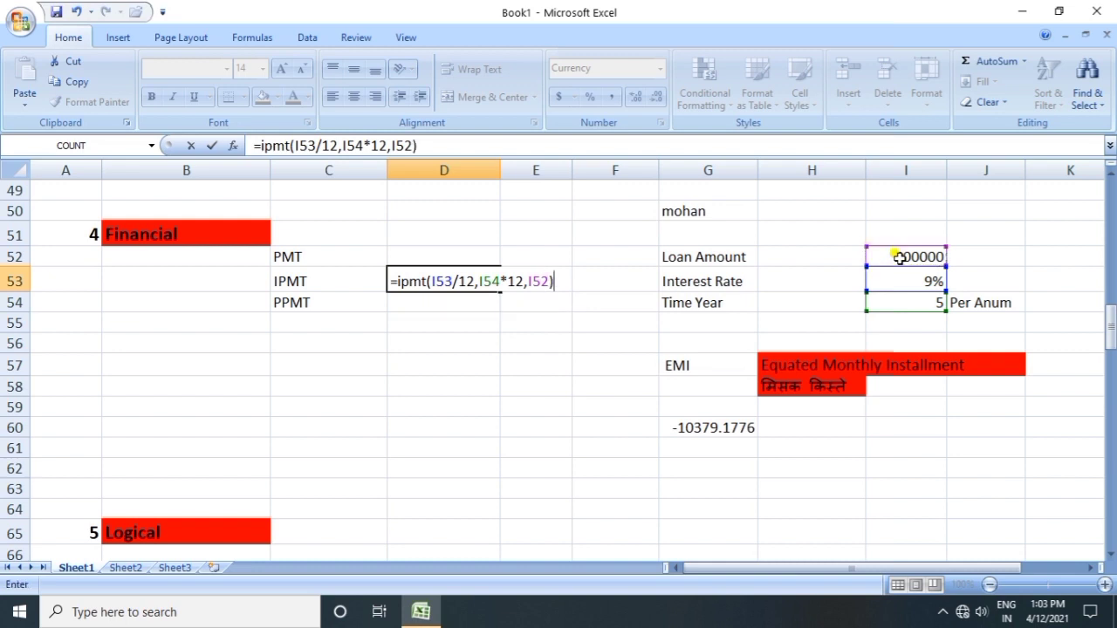
{"action": "key", "text": "Return"}
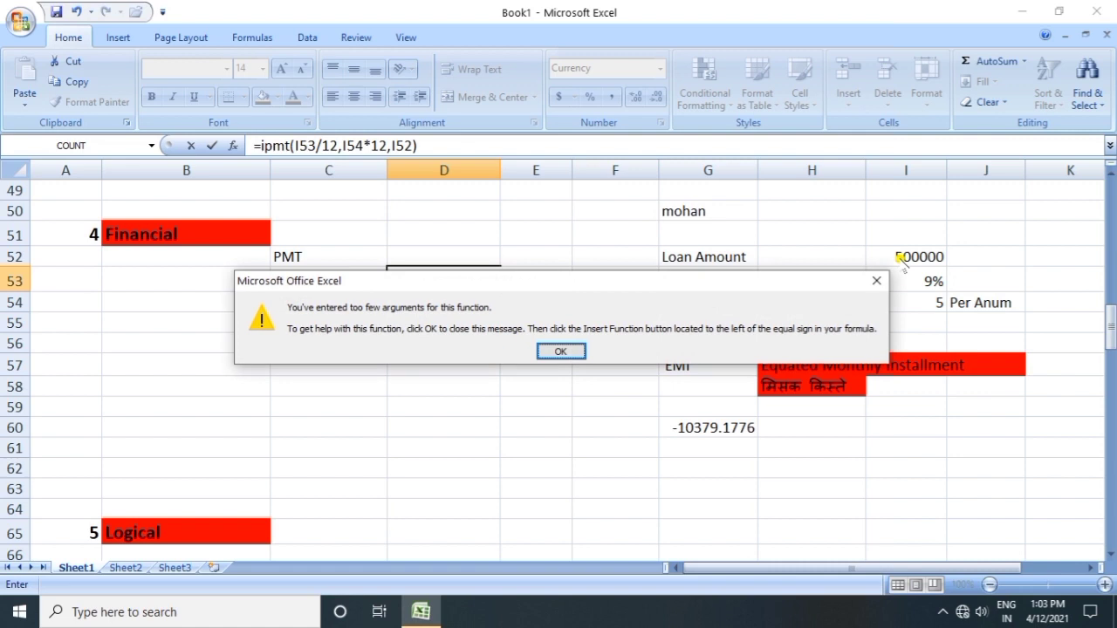
{"action": "left_click", "coordinate": [563, 351]}
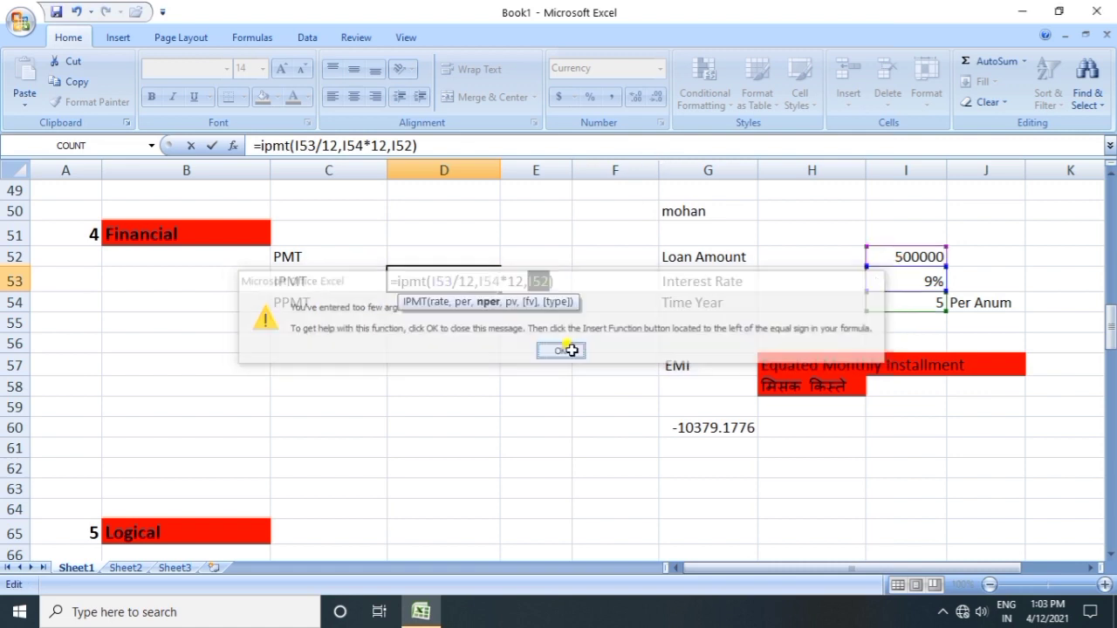
{"action": "left_click", "coordinate": [565, 283]}
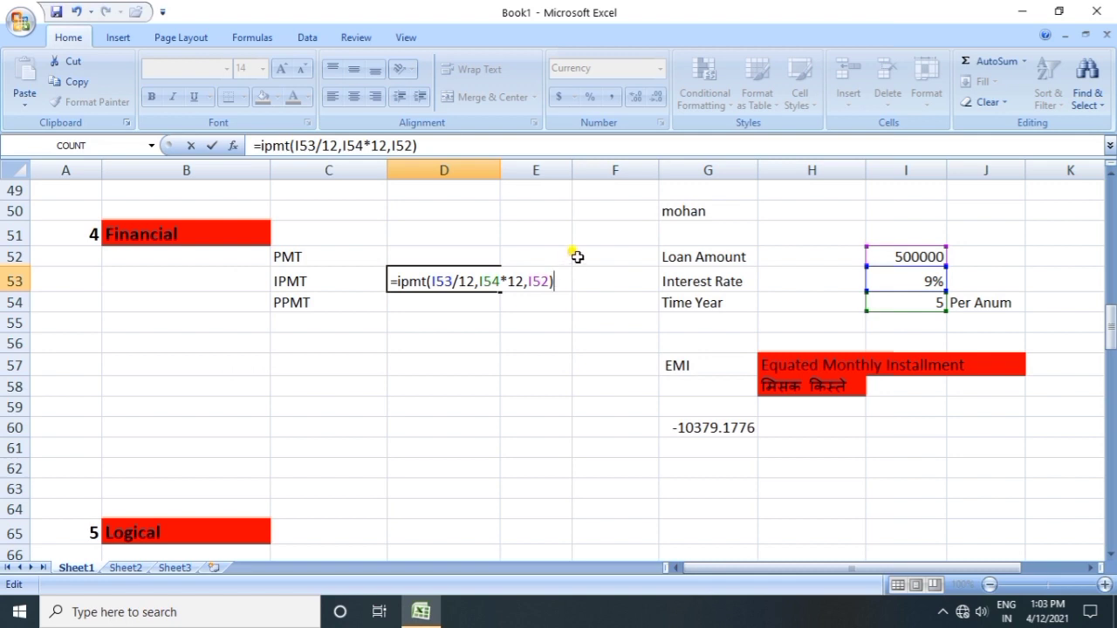
{"action": "key", "text": "Return"}
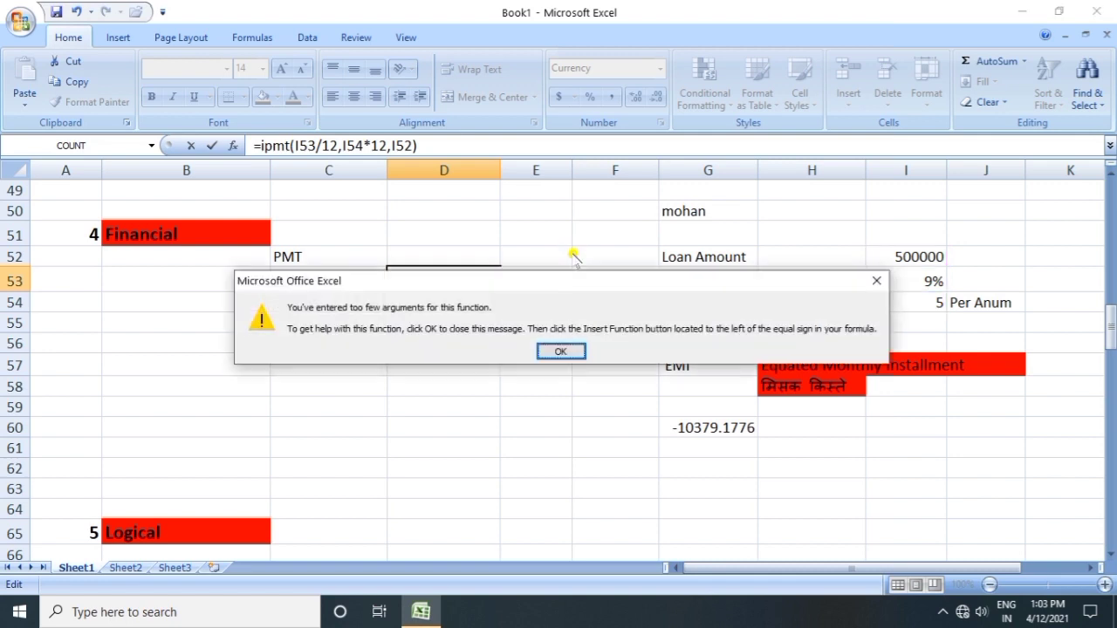
{"action": "left_click", "coordinate": [561, 351]}
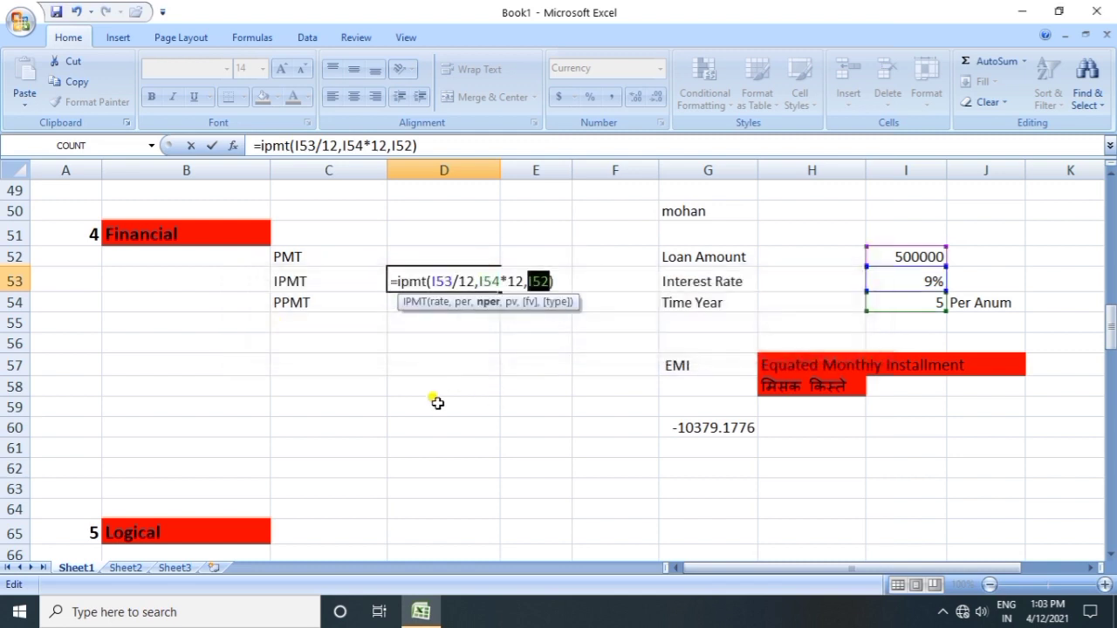
- Delete the incomplete IPMT formula from D53
{"action": "key", "text": "BackSpace"}
{"action": "key", "text": "BackSpace"}
{"action": "key", "text": "BackSpace"}
{"action": "key", "text": "BackSpace"}
{"action": "key", "text": "BackSpace"}
{"action": "key", "text": "BackSpace"}
{"action": "key", "text": "BackSpace"}
{"action": "key", "text": "BackSpace"}
{"action": "key", "text": "BackSpace"}
{"action": "key", "text": "BackSpace"}
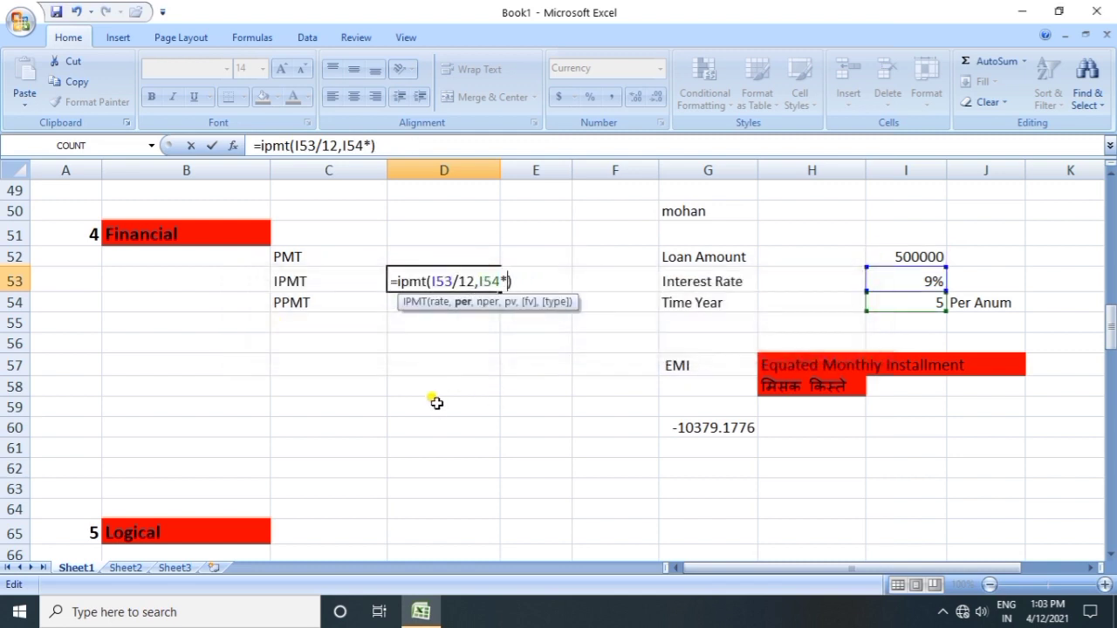
{"action": "key", "text": "BackSpace"}
{"action": "key", "text": "BackSpace"}
{"action": "key", "text": "BackSpace"}
{"action": "key", "text": "BackSpace"}
{"action": "key", "text": "BackSpace"}
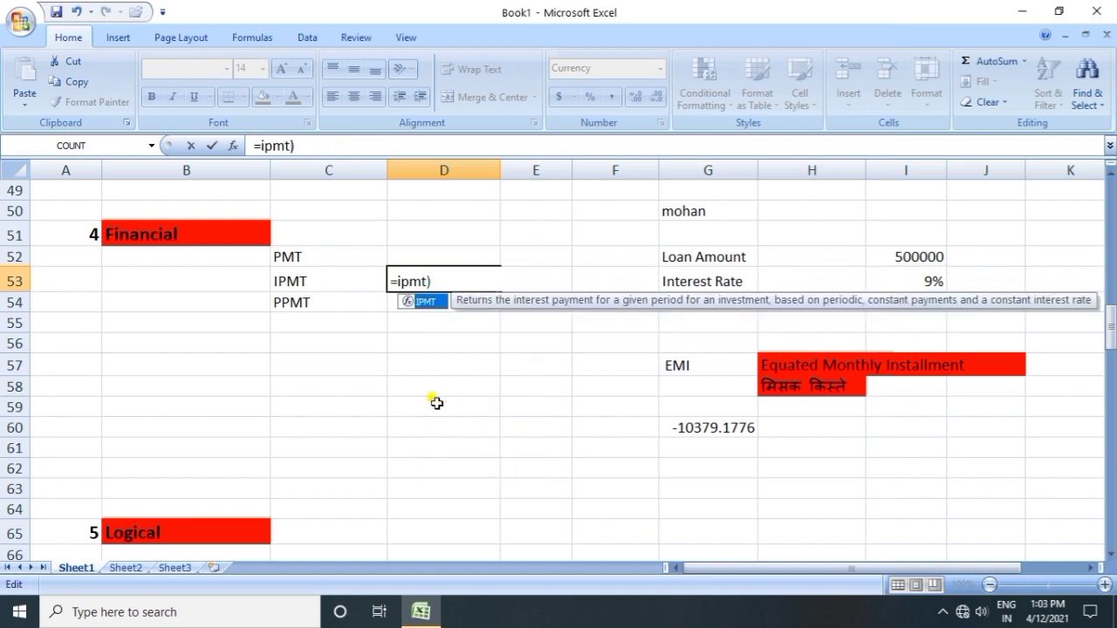
{"action": "key", "text": "Right"}
{"action": "key", "text": "BackSpace"}
{"action": "key", "text": "BackSpace"}
{"action": "key", "text": "BackSpace"}
{"action": "key", "text": "BackSpace"}
{"action": "key", "text": "BackSpace"}
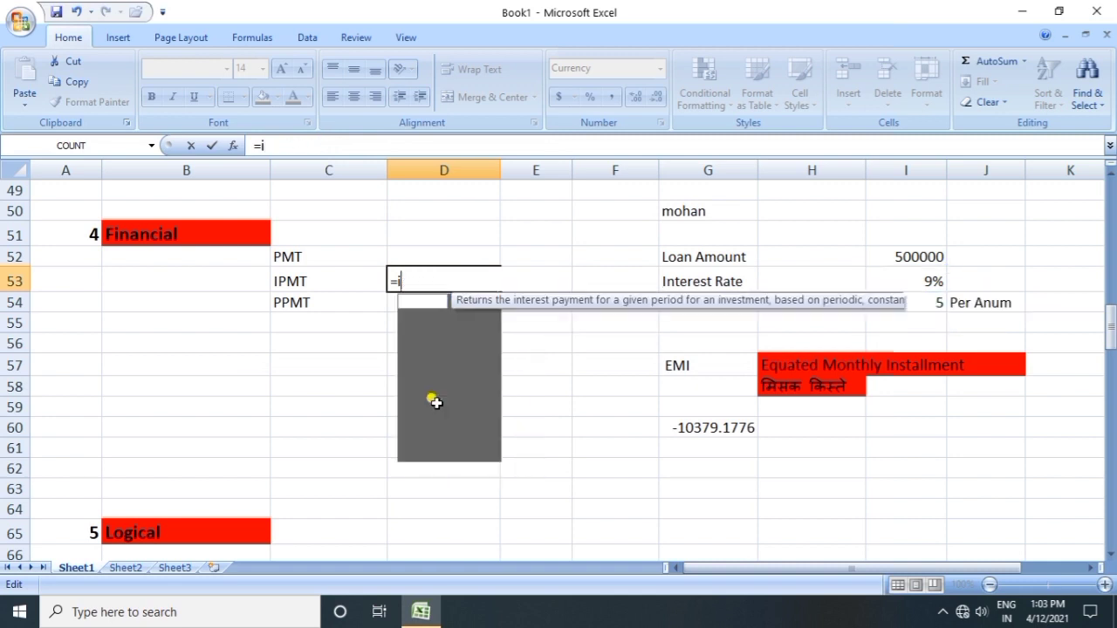
{"action": "key", "text": "BackSpace"}
- Start an IPMT formula in D53 with I53/12 as the rate and 1 as the period
{"action": "type", "text": "=im"}
{"action": "key", "text": "BackSpace"}
{"action": "type", "text": "pmt("}
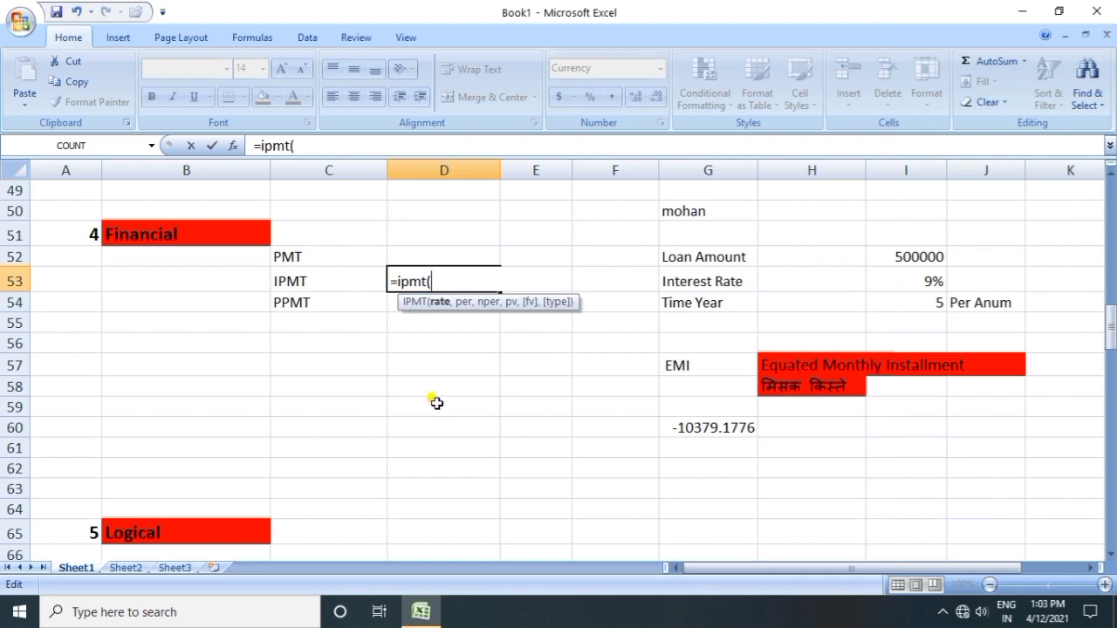
{"action": "left_click", "coordinate": [925, 288]}
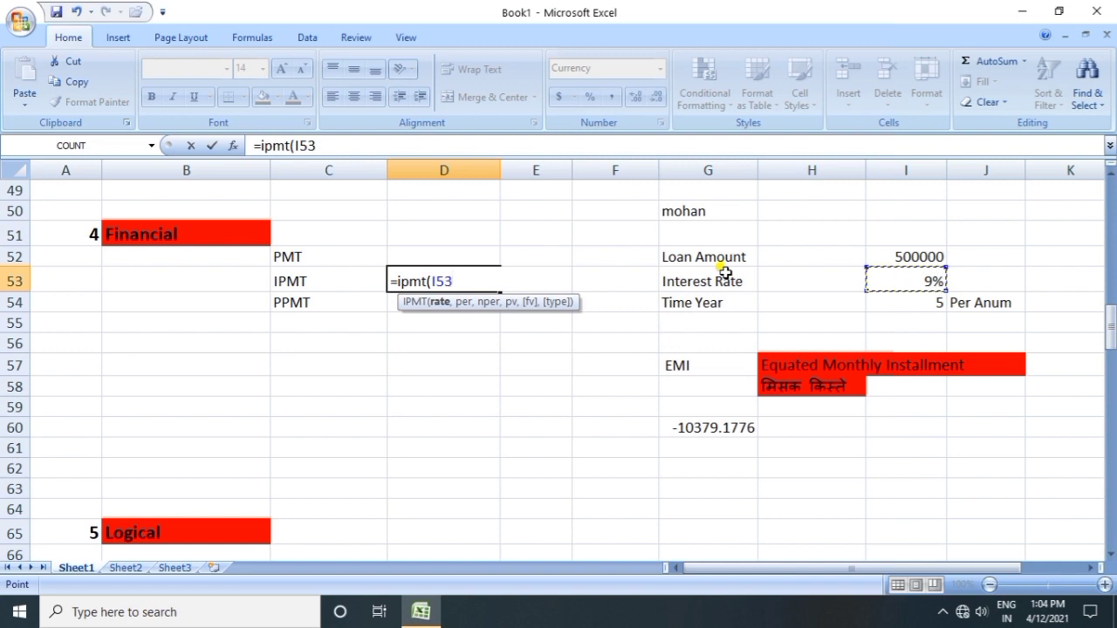
{"action": "type", "text": "/12,"}
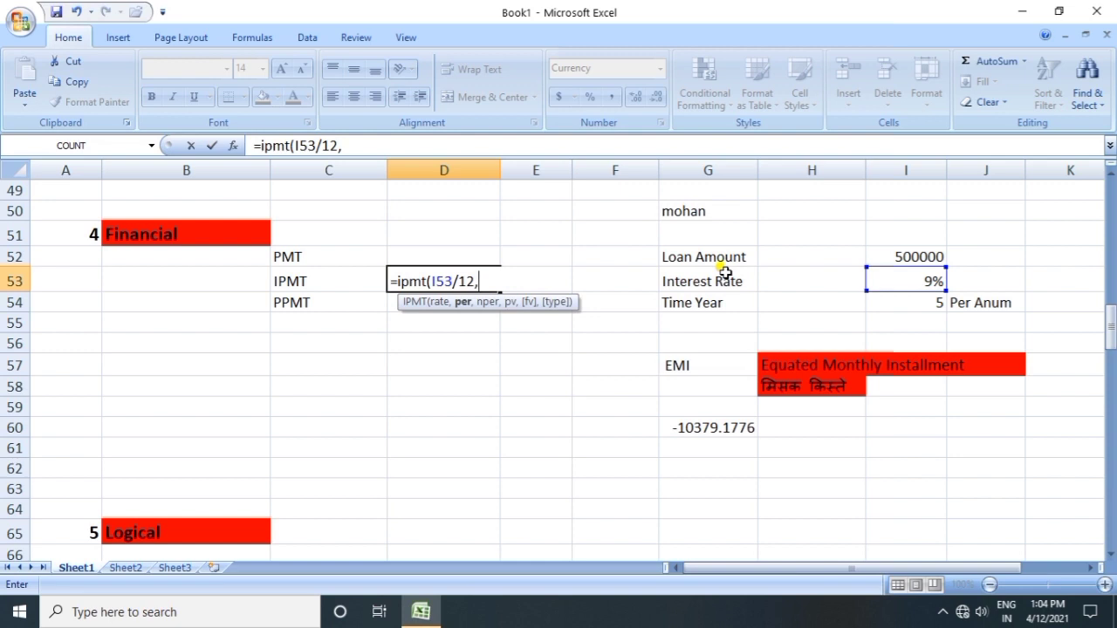
{"action": "type", "text": "1"}
{"action": "type", "text": ","}
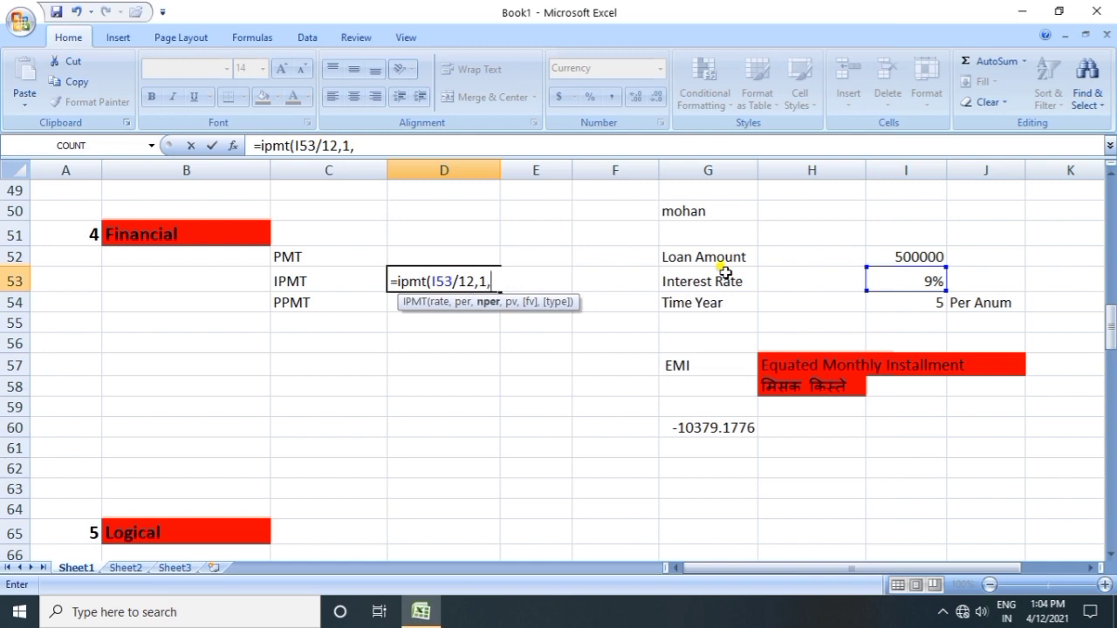
- Complete the D53 IPMT formula with I54*12 as the number of periods and I52 as the present value
{"action": "left_click", "coordinate": [930, 304]}
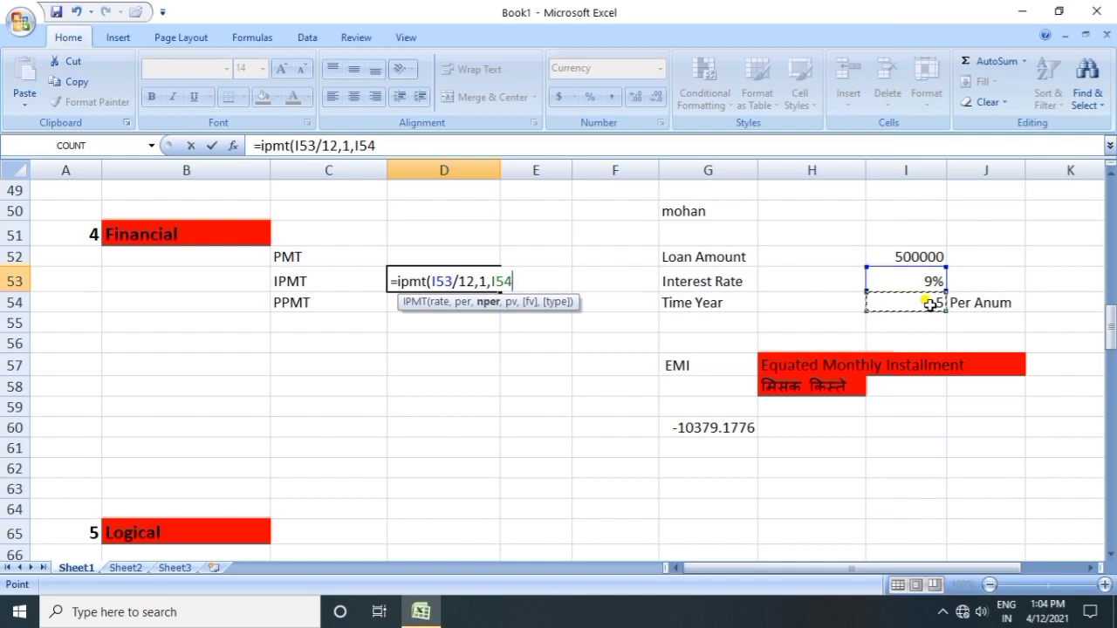
{"action": "type", "text": "*12"}
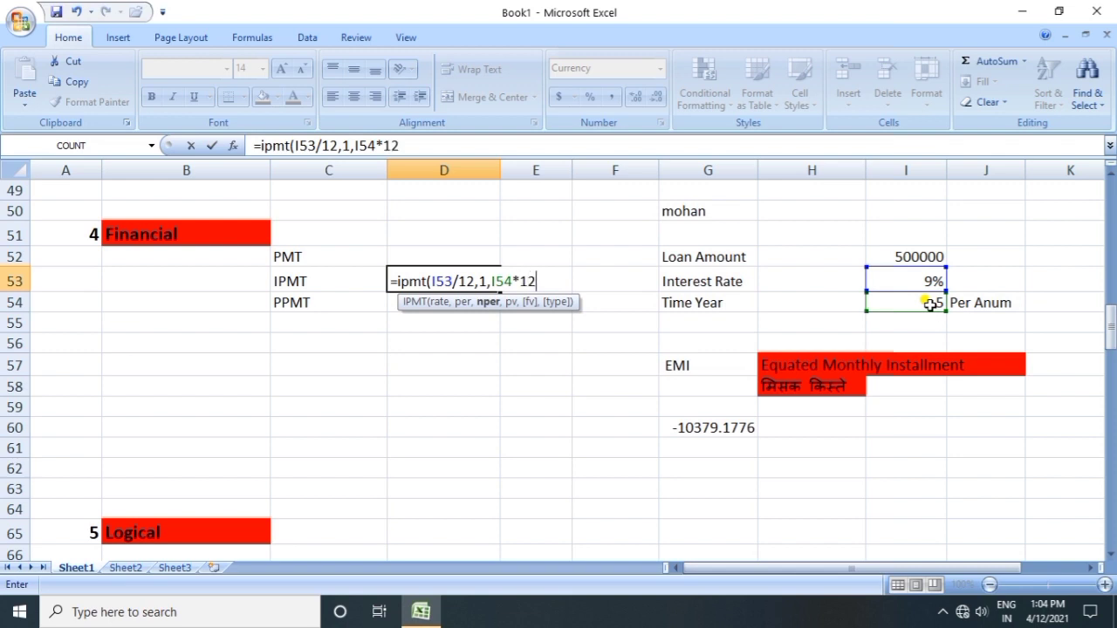
{"action": "type", "text": ","}
{"action": "left_click", "coordinate": [923, 255]}
{"action": "type", "text": ")"}
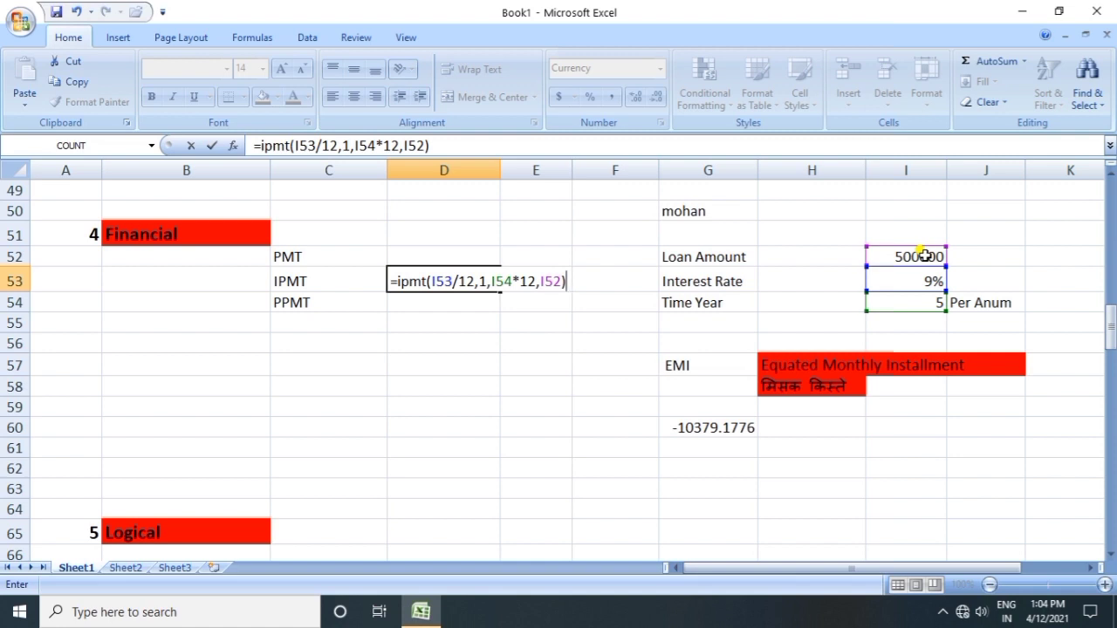
{"action": "key", "text": "Return"}
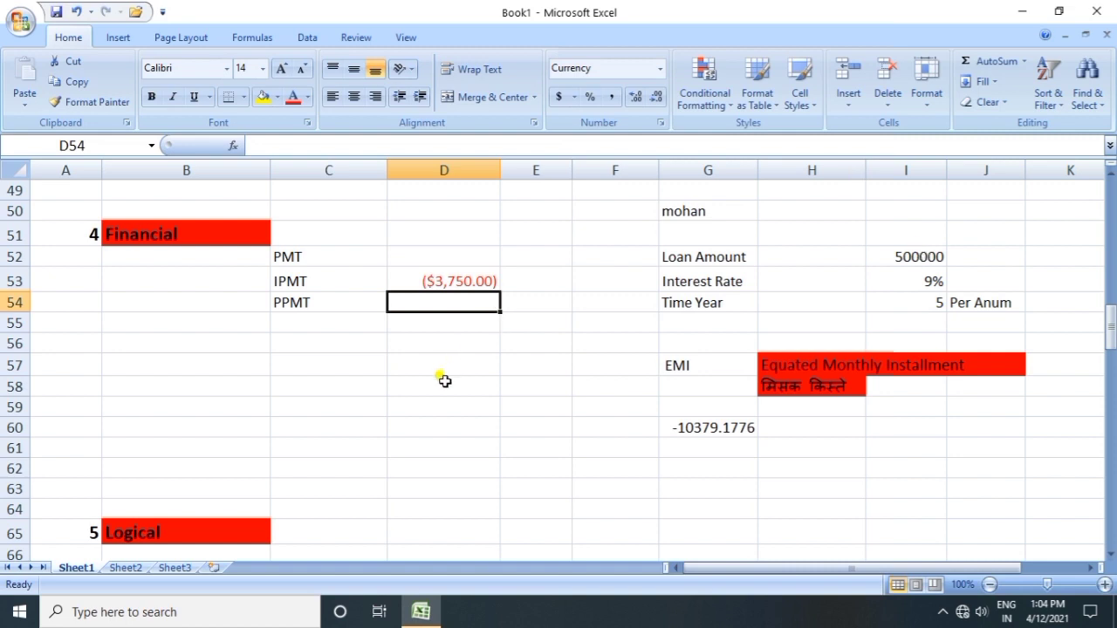
- Change the number format of the IPMT result in D53 to General
{"action": "left_click", "coordinate": [435, 280]}
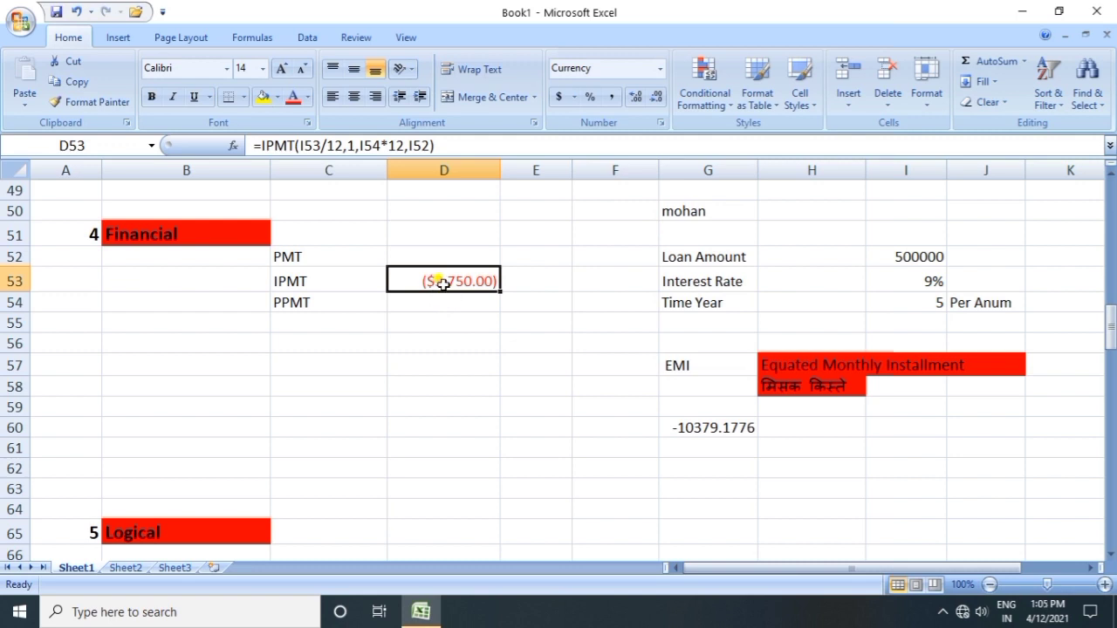
{"action": "left_click", "coordinate": [659, 68]}
{"action": "left_click", "coordinate": [637, 94]}
{"action": "left_click", "coordinate": [473, 301]}
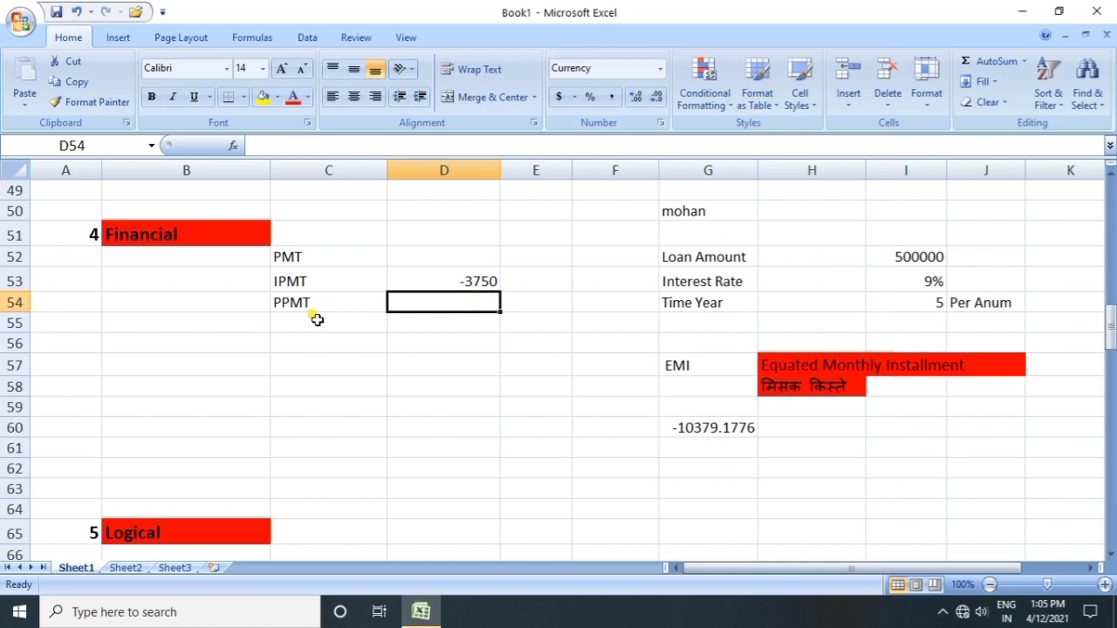
{"action": "left_click", "coordinate": [447, 282]}
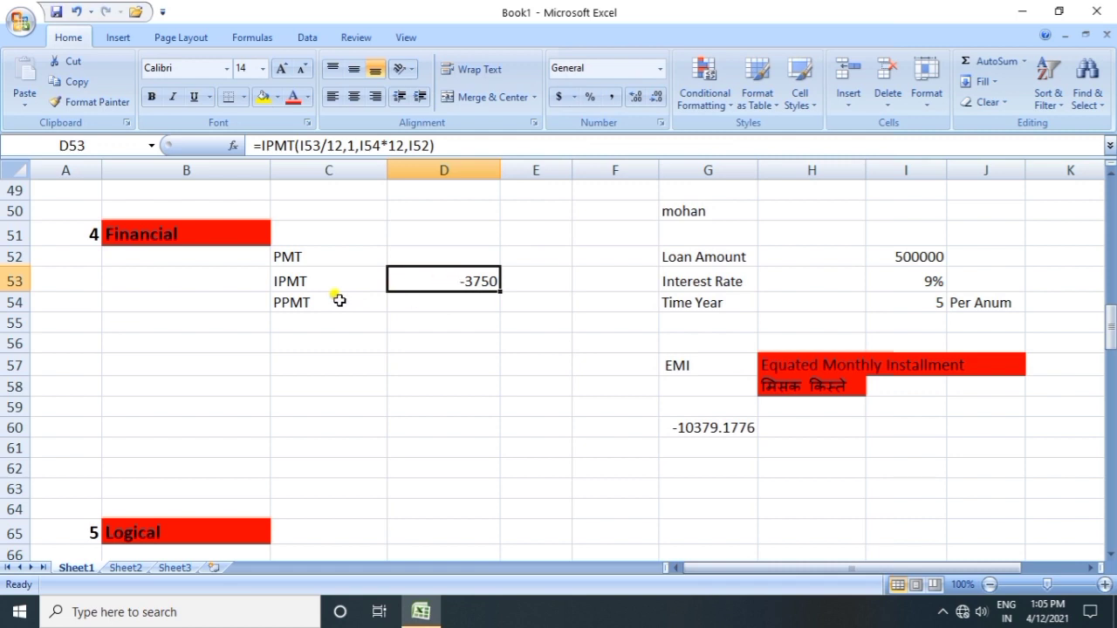
- Start a PPMT formula in D54 with I53/12 as the rate and 1 as the period
{"action": "left_click", "coordinate": [294, 302]}
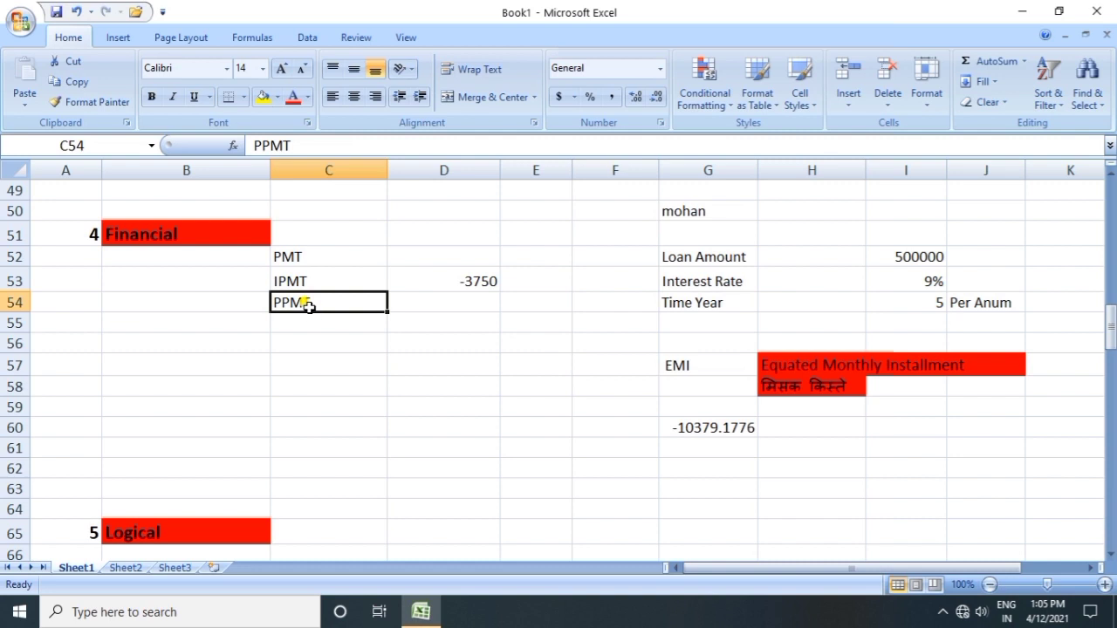
{"action": "left_click", "coordinate": [427, 300]}
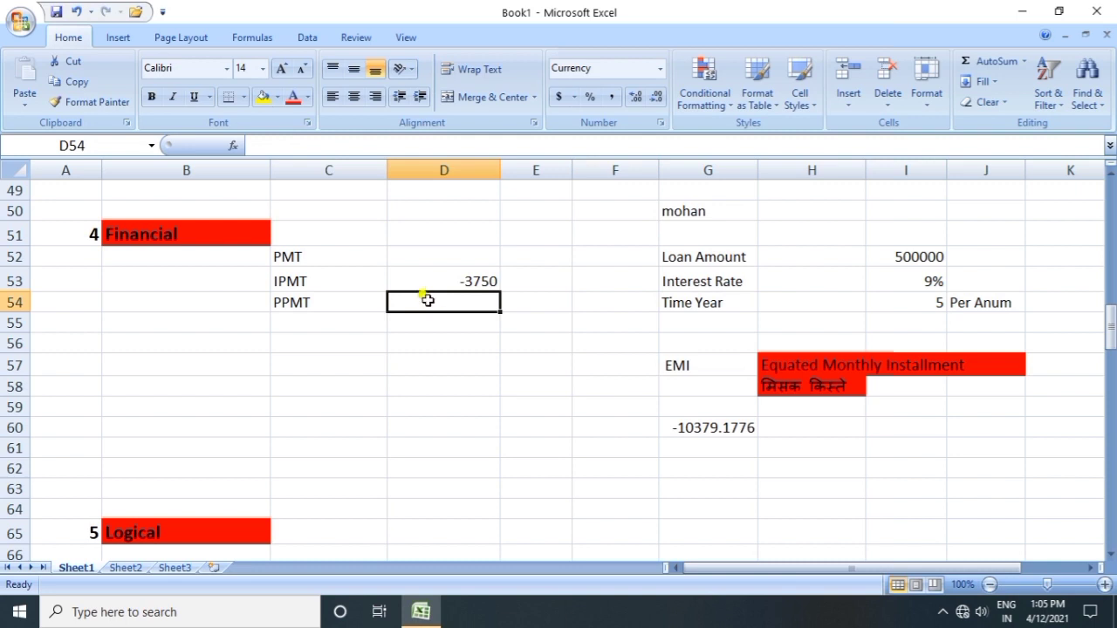
{"action": "type", "text": "="}
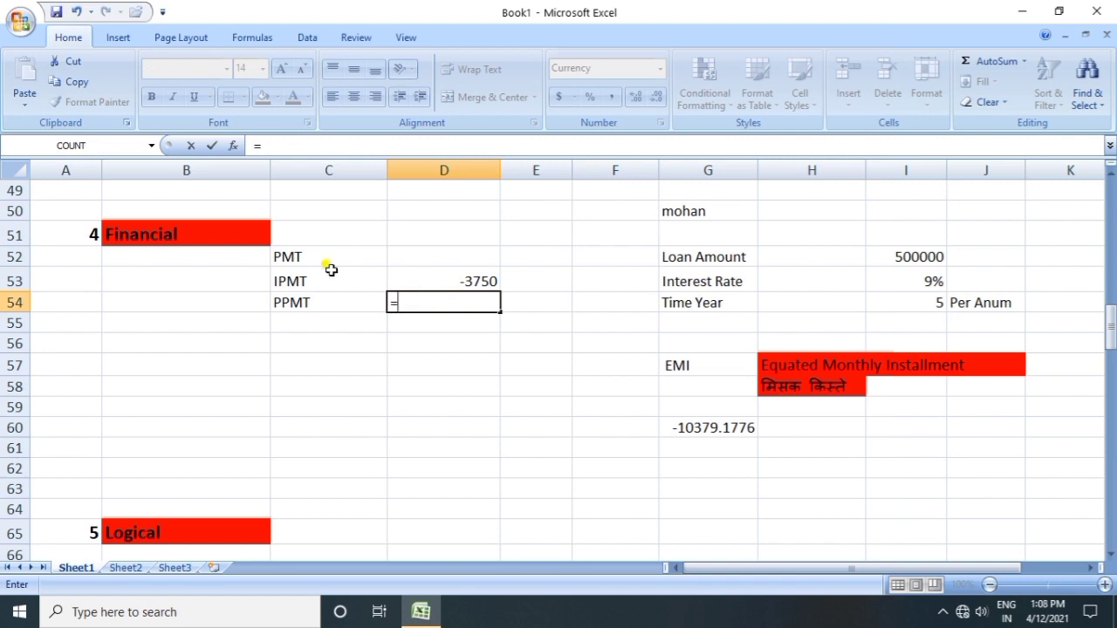
{"action": "type", "text": "ppmt"}
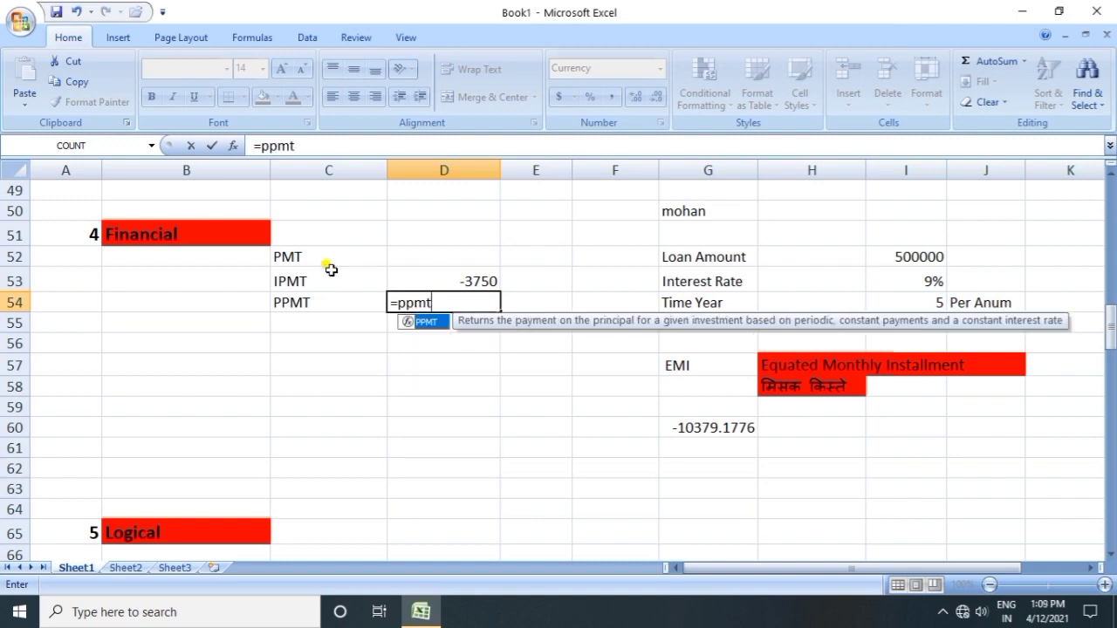
{"action": "type", "text": "("}
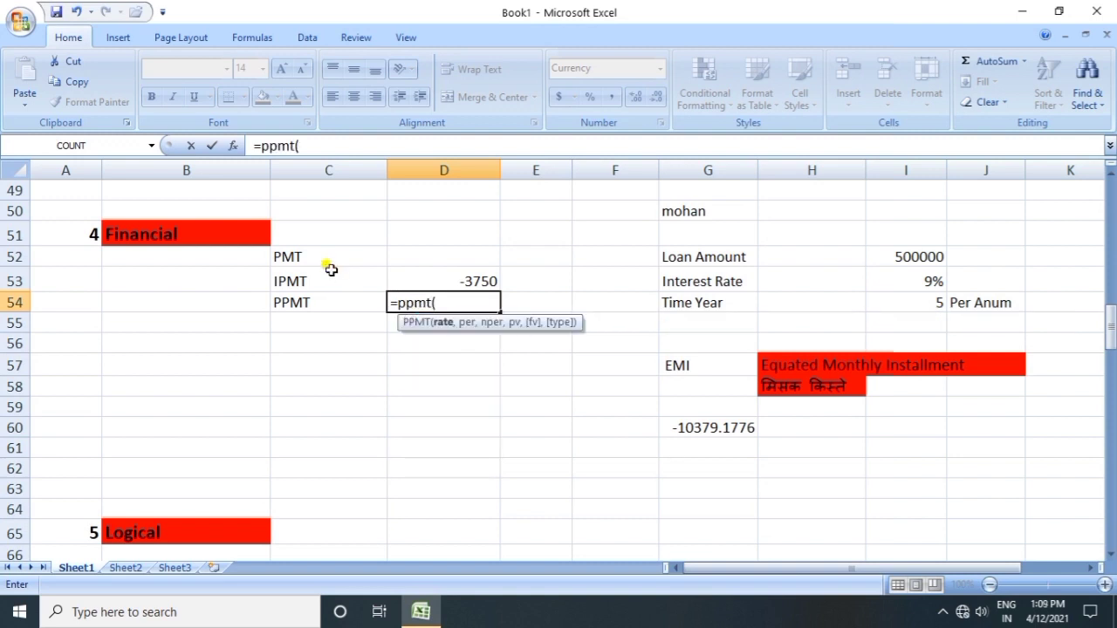
{"action": "left_click", "coordinate": [898, 278]}
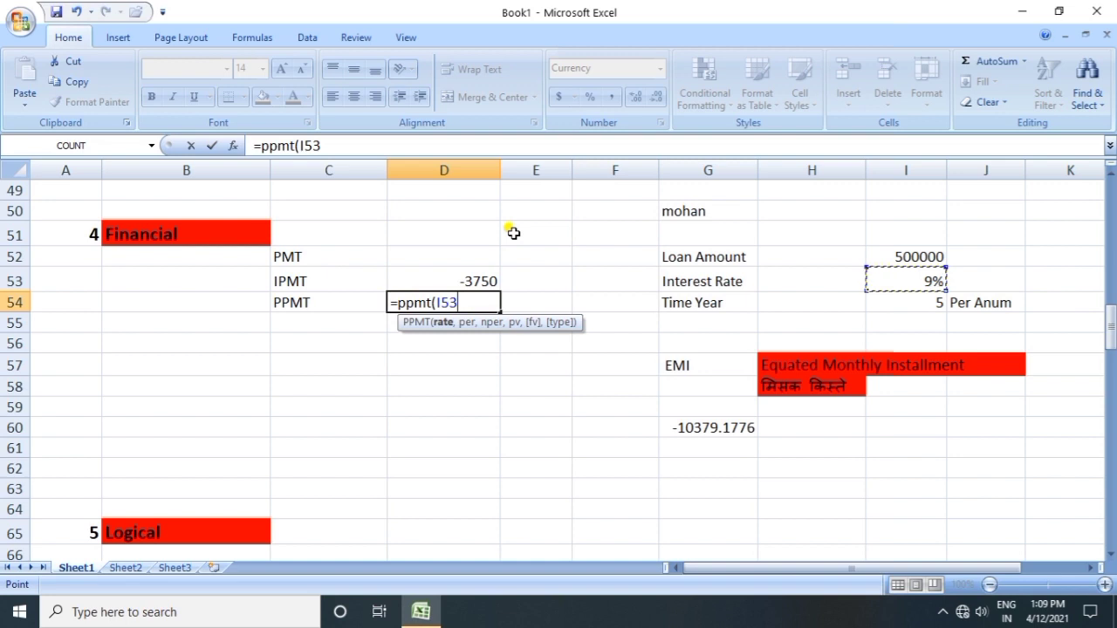
{"action": "type", "text": "/12"}
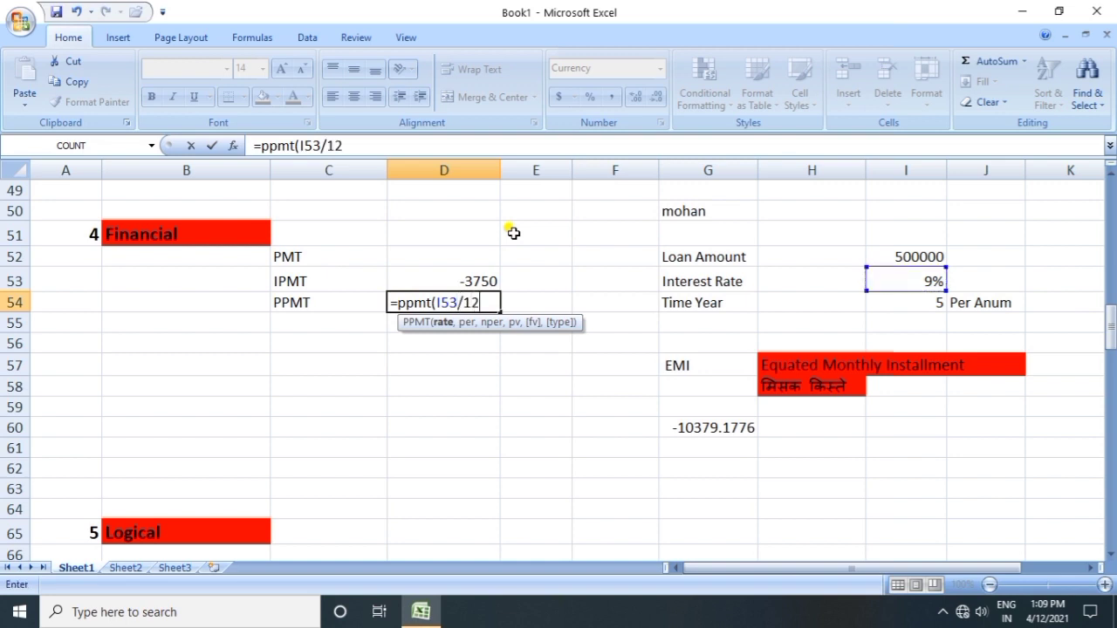
{"action": "type", "text": ","}
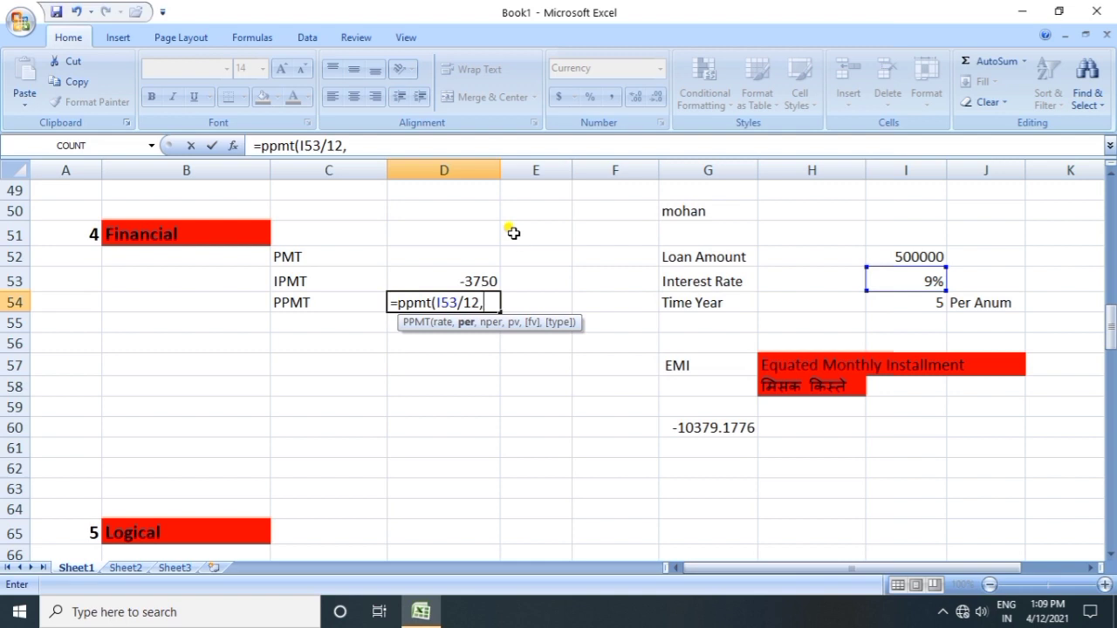
{"action": "type", "text": "1,"}
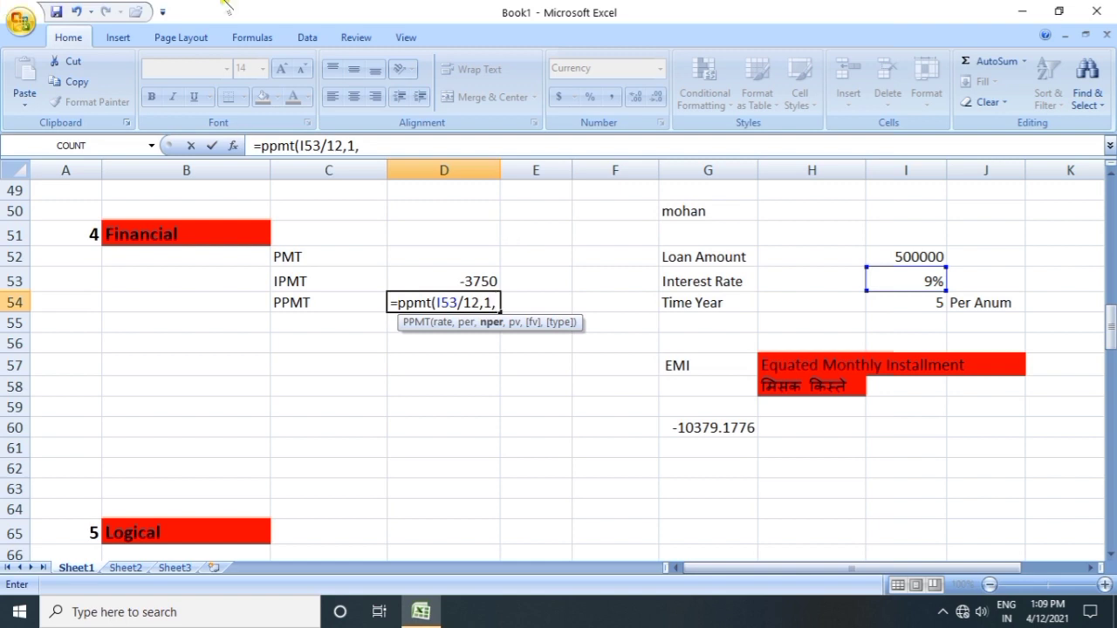
- Complete the D54 PPMT formula with I54*12 as the number of periods and I52 as the present value
{"action": "left_click", "coordinate": [884, 300]}
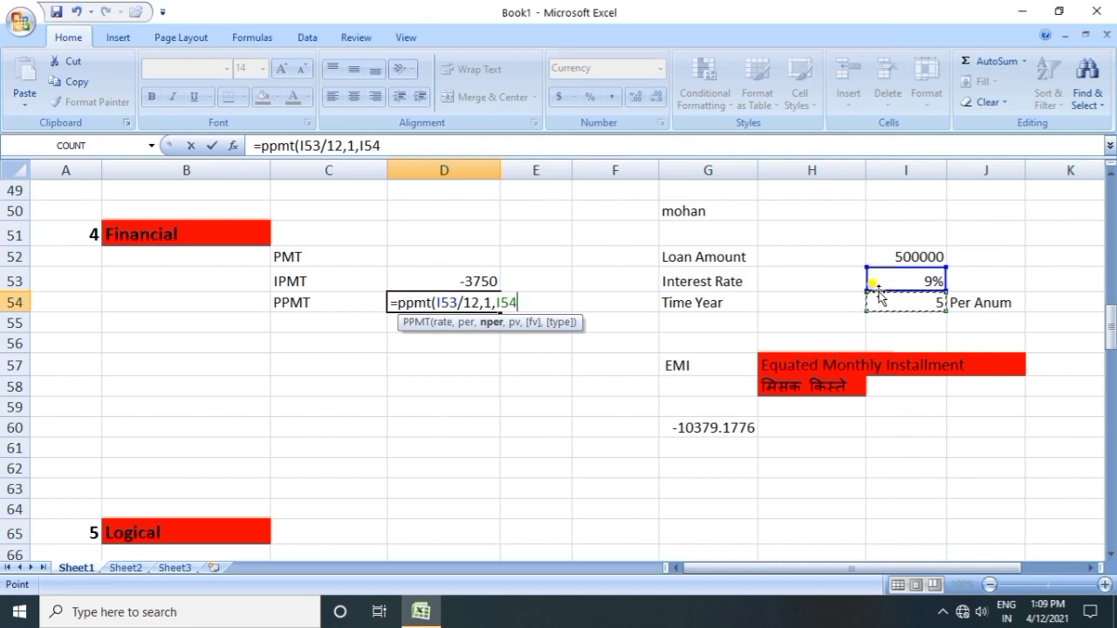
{"action": "type", "text": ","}
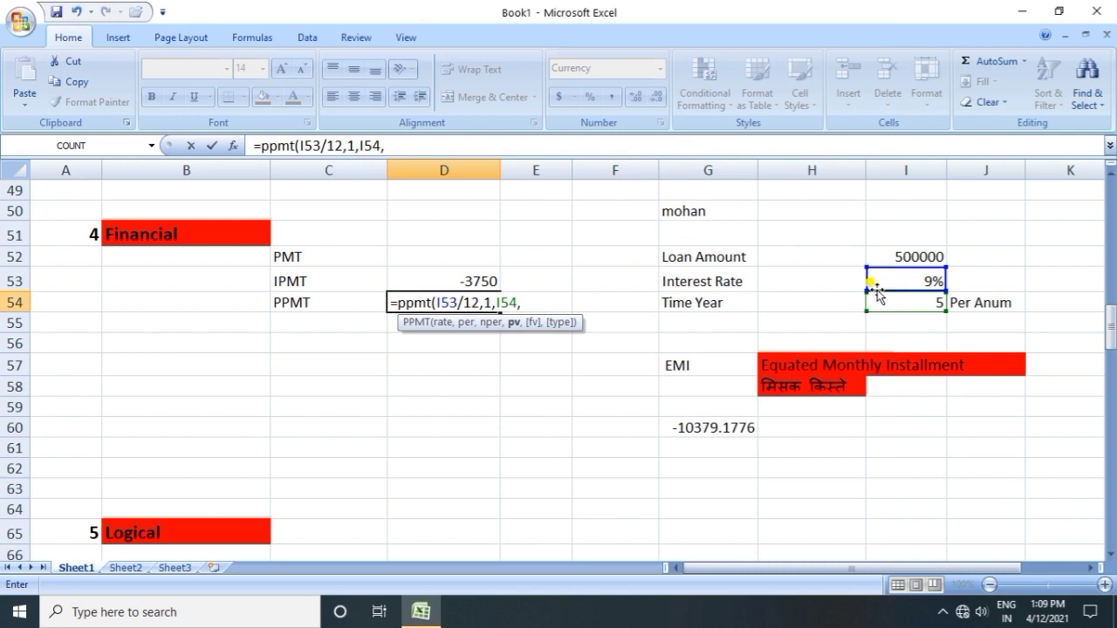
{"action": "key", "text": "BackSpace"}
{"action": "type", "text": "*12,"}
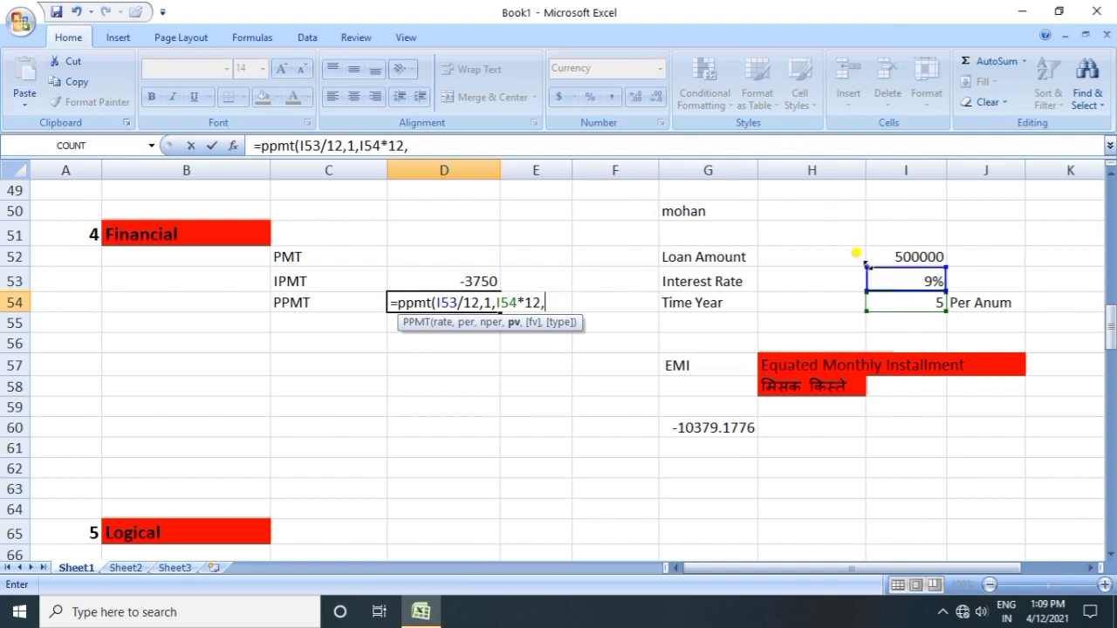
{"action": "left_click", "coordinate": [882, 259]}
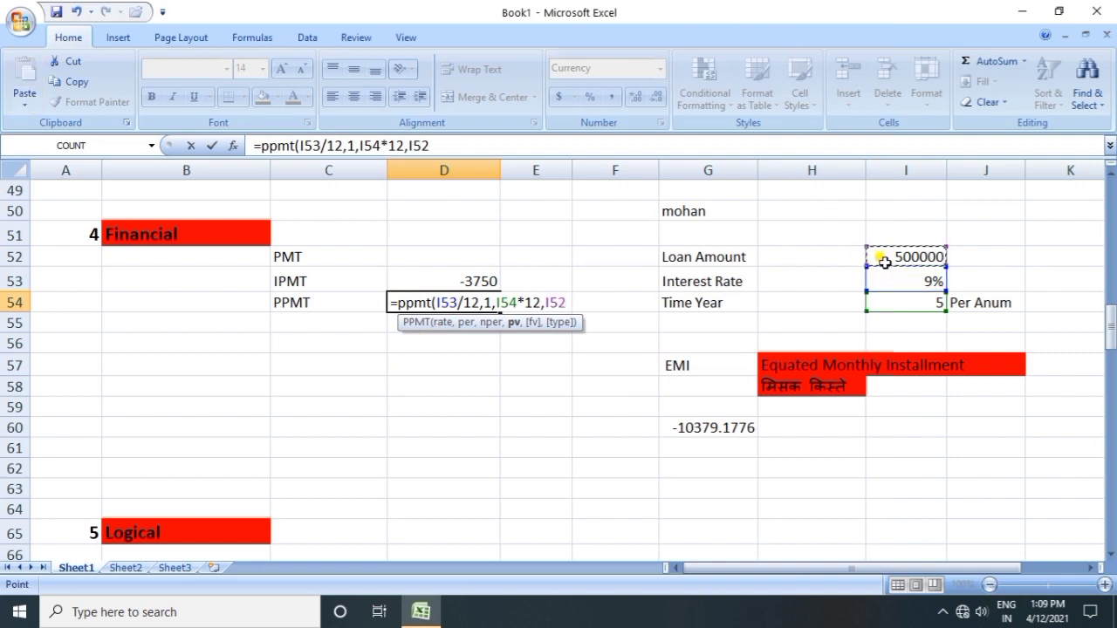
{"action": "type", "text": ")"}
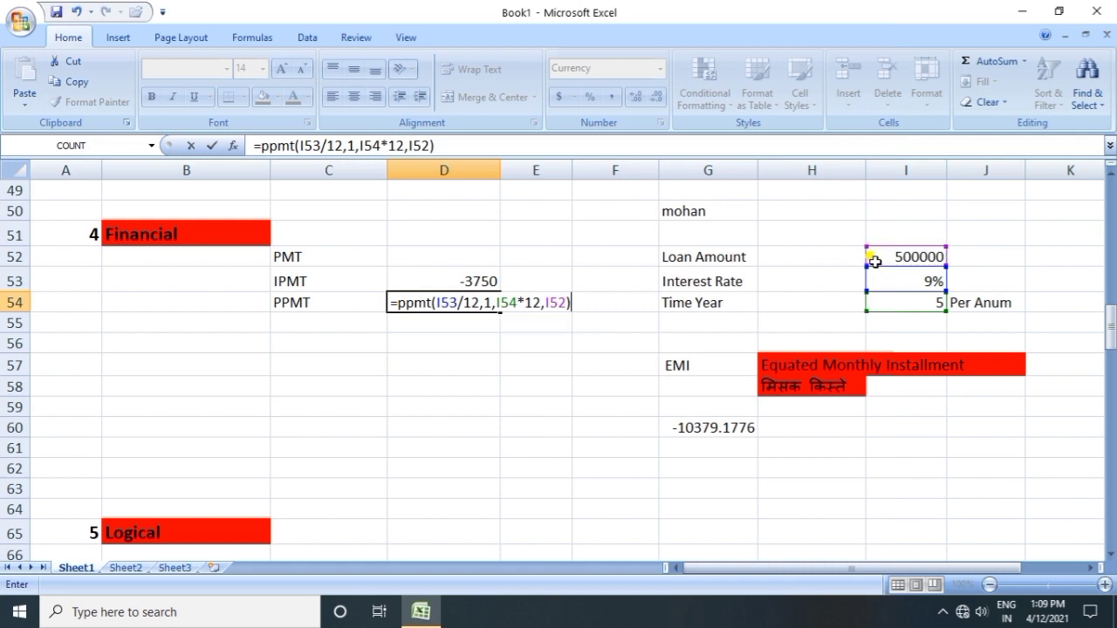
{"action": "key", "text": "Return"}
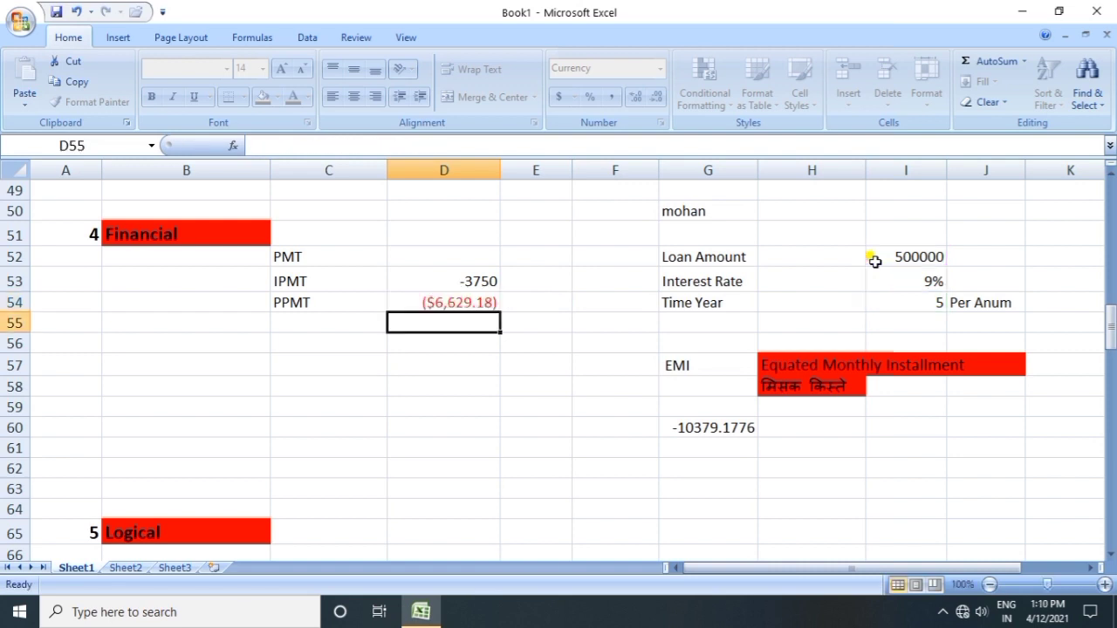
- Change the number format of the PPMT result in D54 to General
{"action": "left_click", "coordinate": [446, 302]}
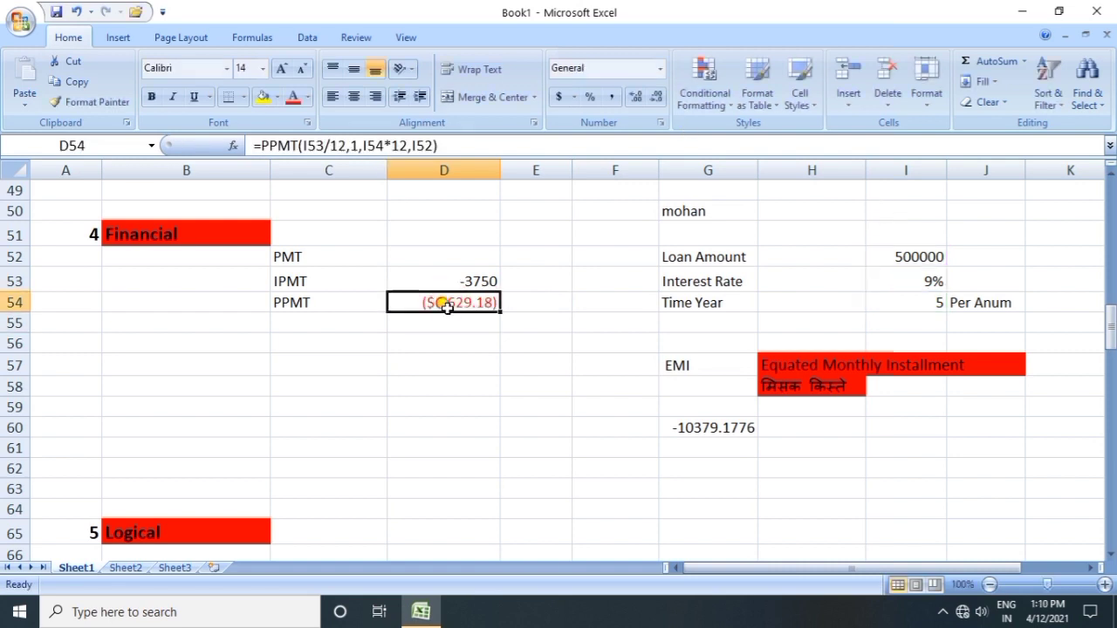
{"action": "left_click", "coordinate": [660, 68]}
{"action": "left_click", "coordinate": [632, 103]}
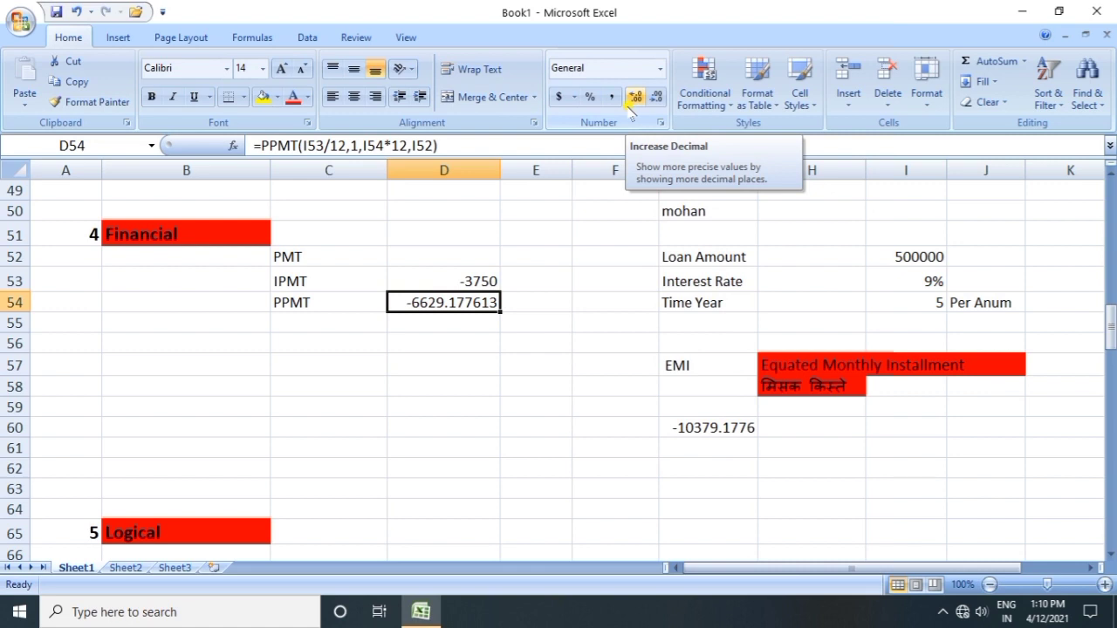
- Compare the sum of the IPMT and PPMT results in D53:D54 with the PMT instalment in G60
{"action": "left_click", "coordinate": [487, 277]}
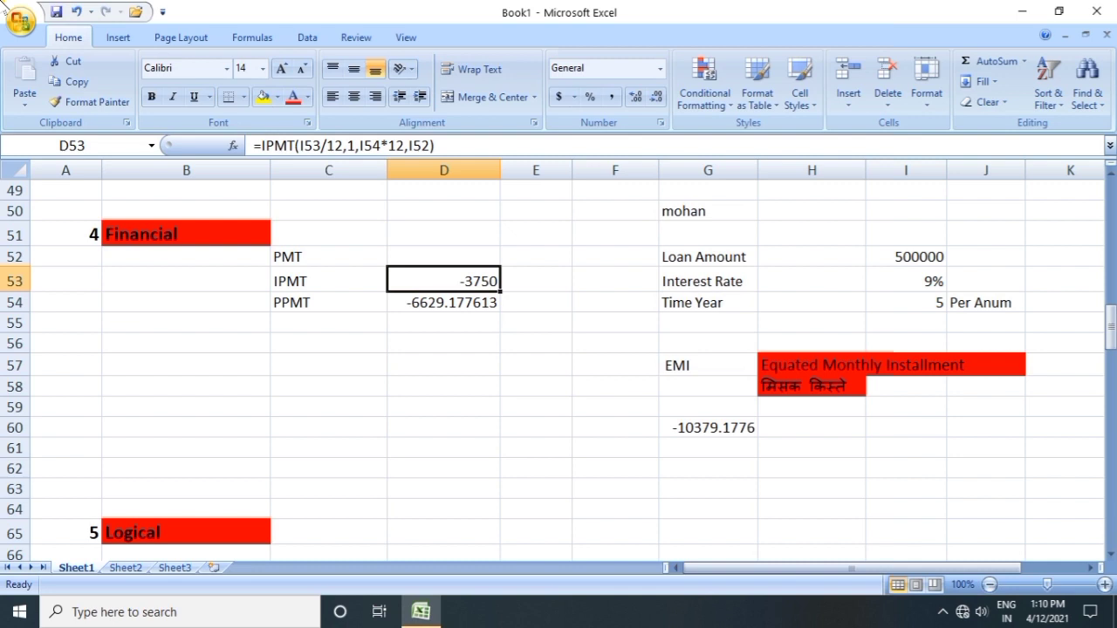
{"action": "left_click", "coordinate": [709, 424]}
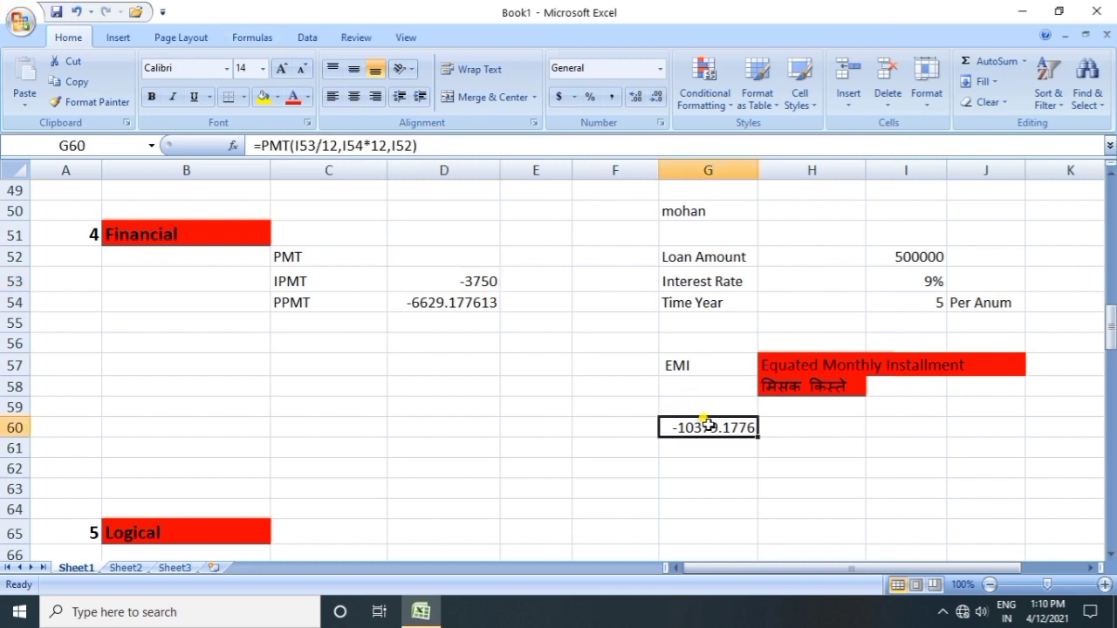
{"action": "left_click_drag", "start_coordinate": [476, 278], "coordinate": [485, 302]}
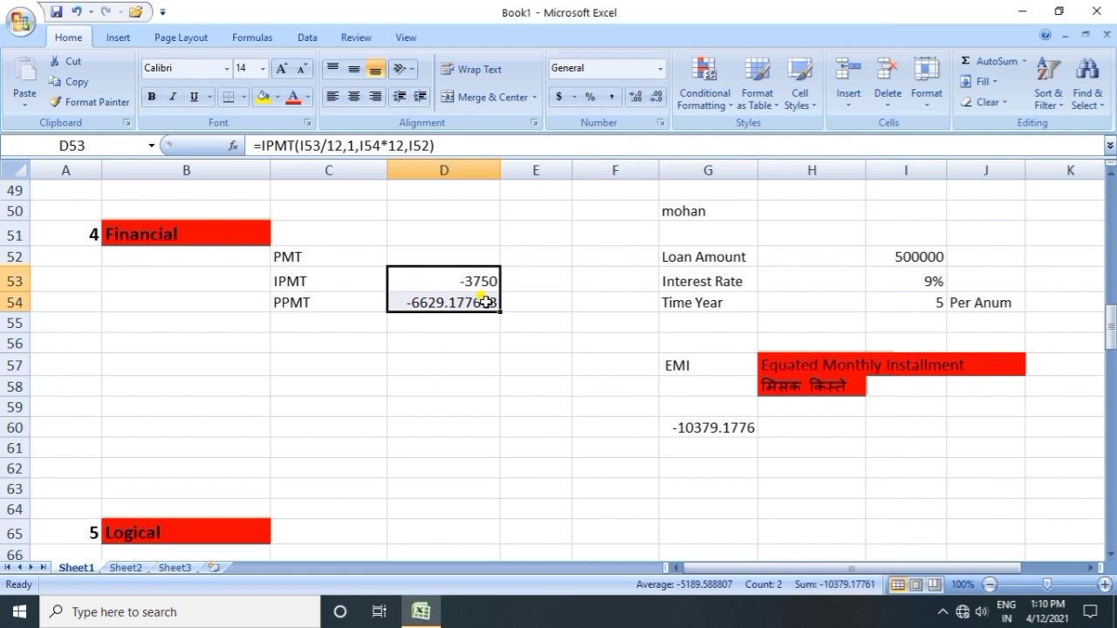
{"action": "left_click", "coordinate": [714, 426]}
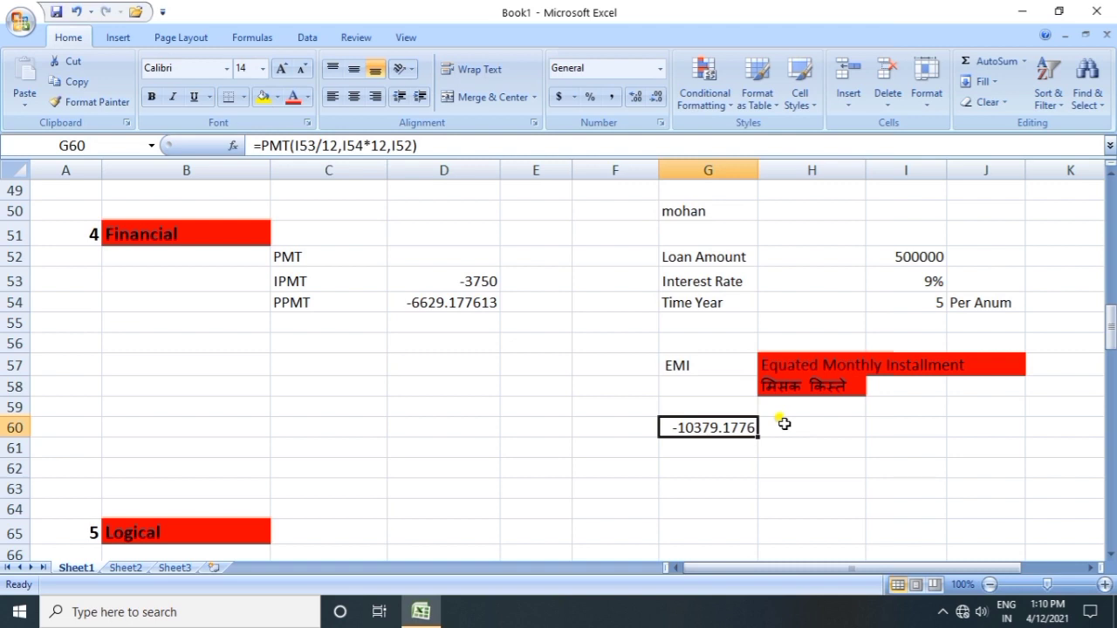
{"action": "left_click", "coordinate": [741, 443]}
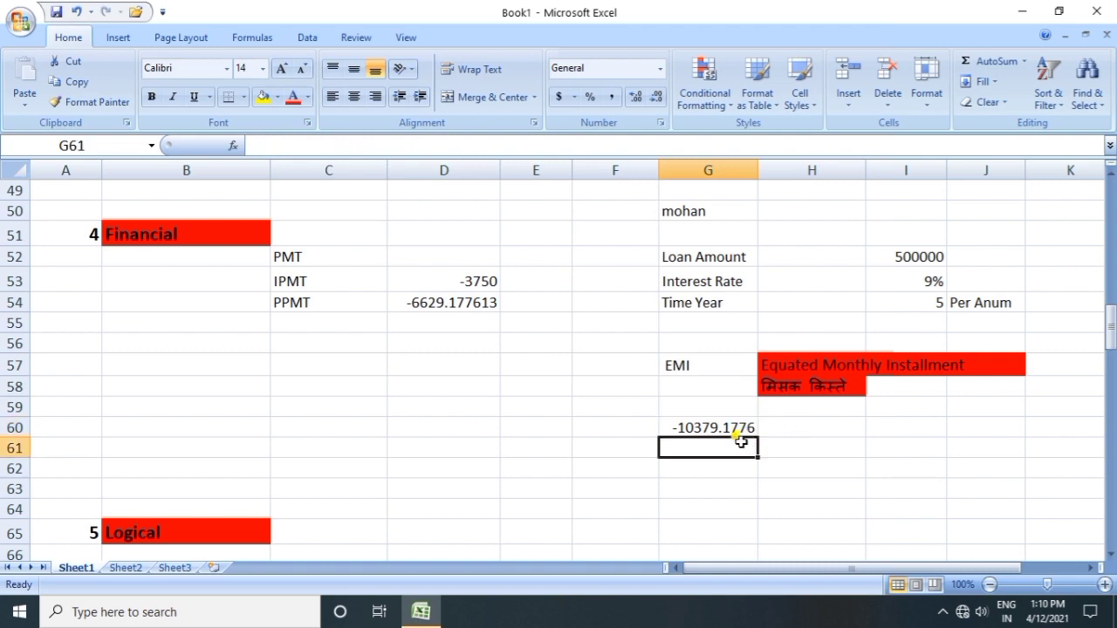
{"action": "left_click", "coordinate": [453, 287]}
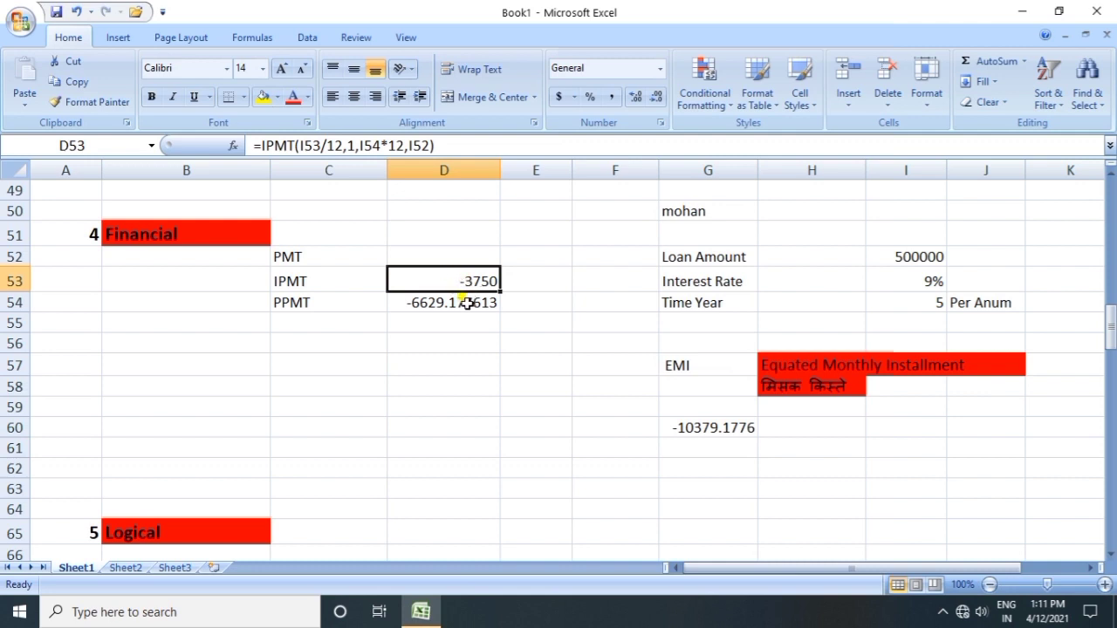
{"action": "left_click", "coordinate": [468, 302]}
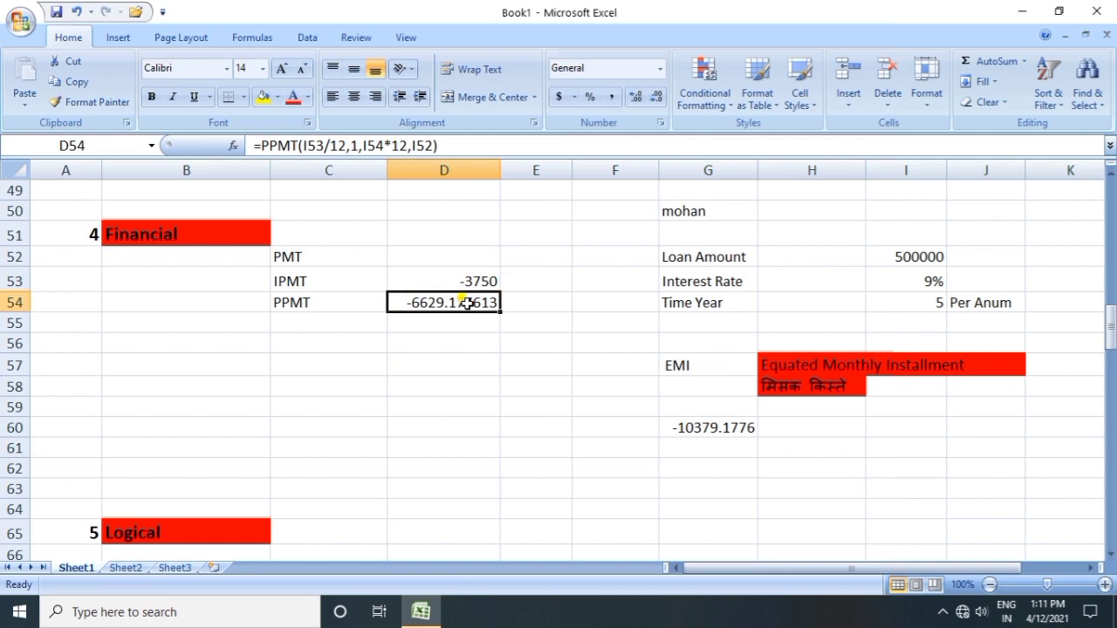
- Total the first student's marks in J69 of the Logical section's table with the formula =SUM(D69:I69)
{"action": "left_click", "coordinate": [1109, 328]}
{"action": "left_click_drag", "start_coordinate": [1109, 328], "coordinate": [1111, 367]}
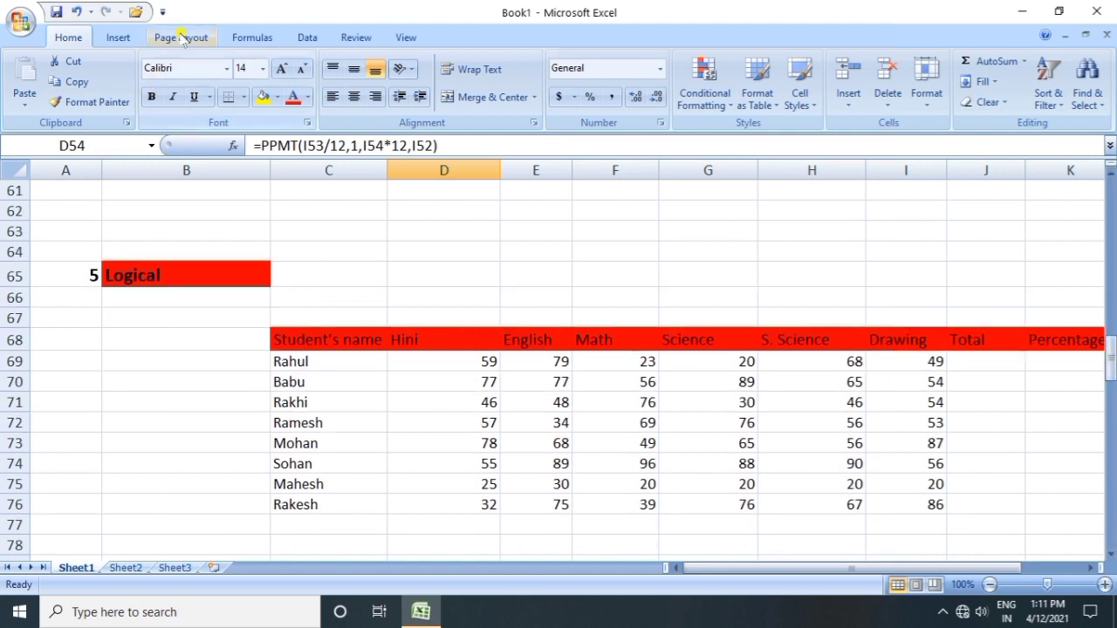
{"action": "left_click", "coordinate": [259, 37]}
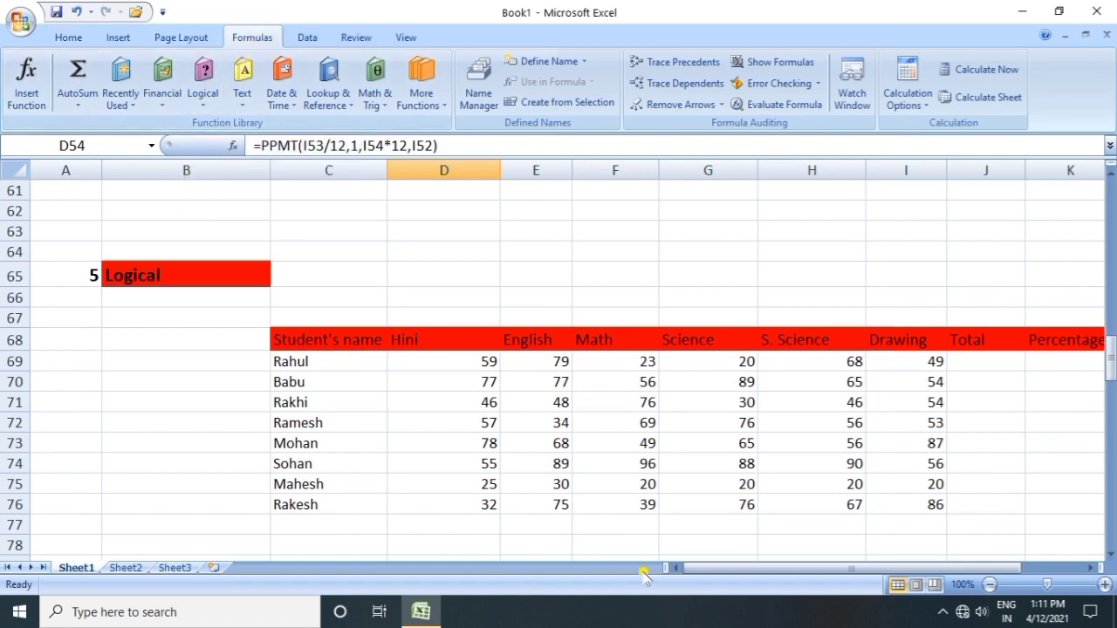
{"action": "left_click_drag", "start_coordinate": [752, 569], "coordinate": [806, 557]}
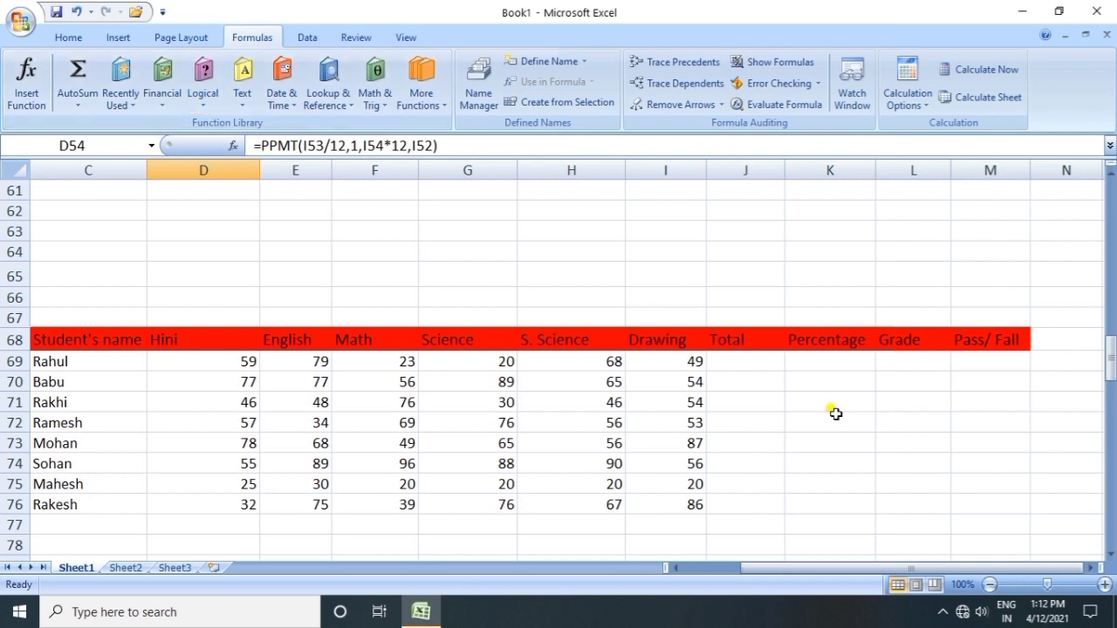
{"action": "left_click", "coordinate": [730, 361]}
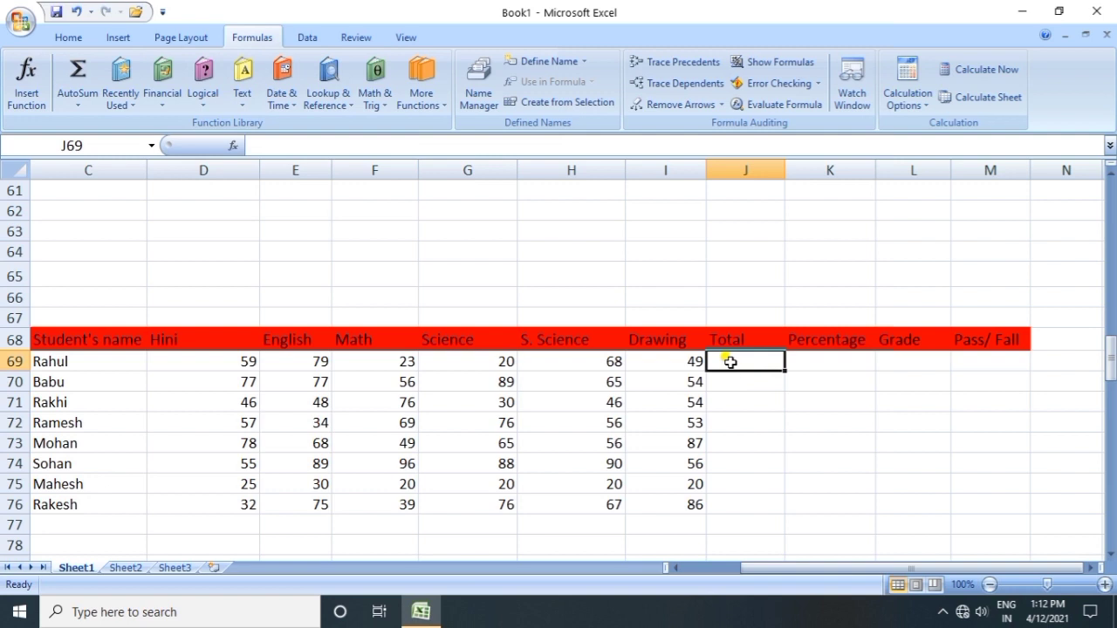
{"action": "type", "text": "="}
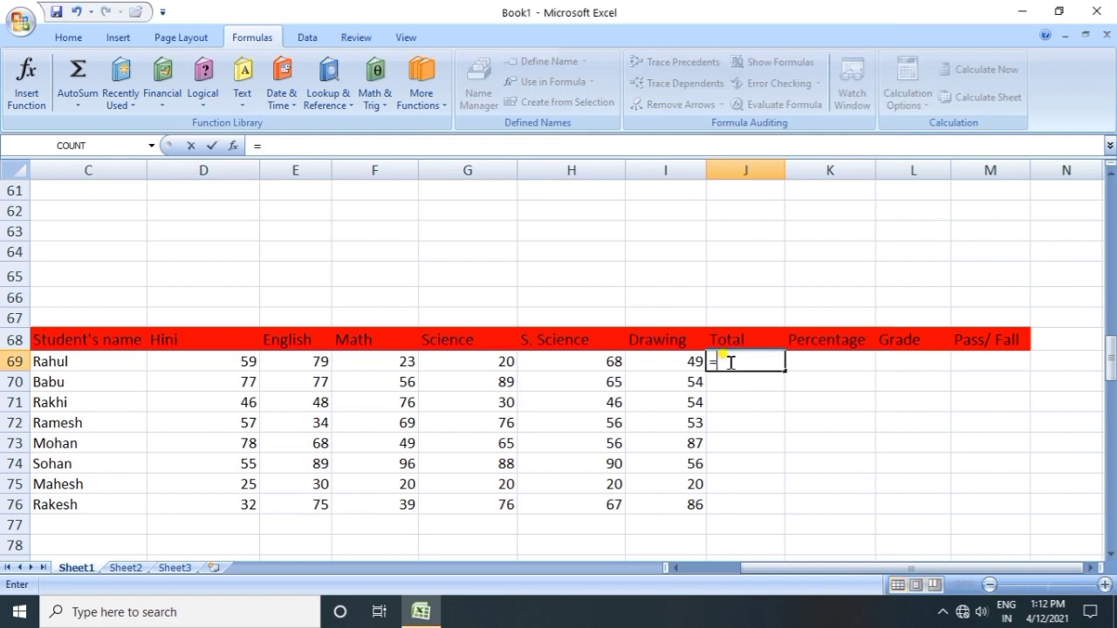
{"action": "type", "text": "su"}
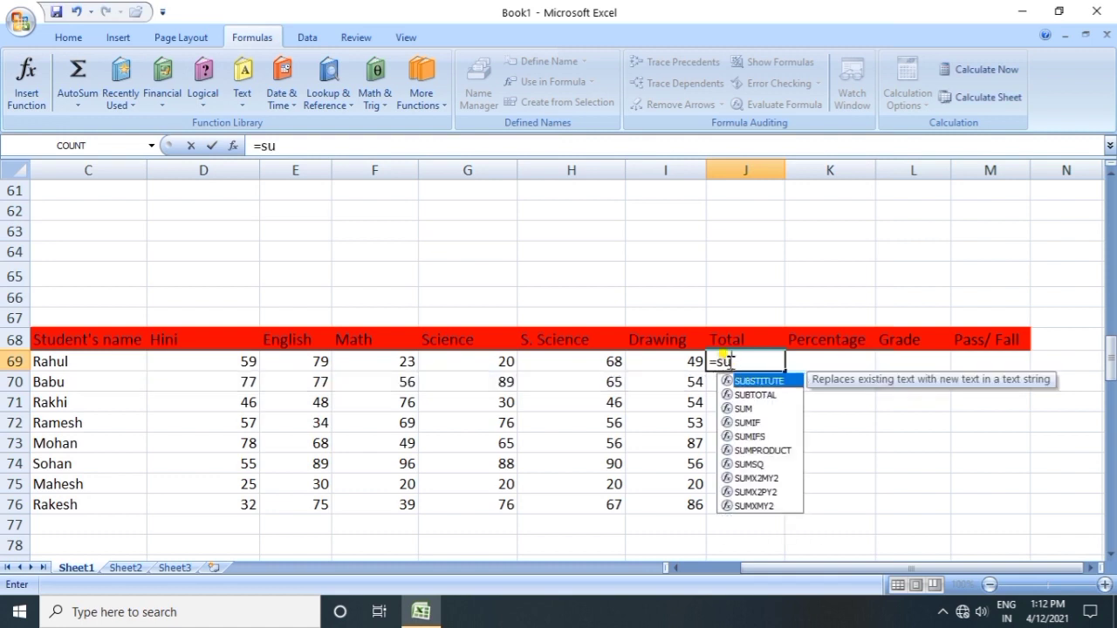
{"action": "type", "text": "m("}
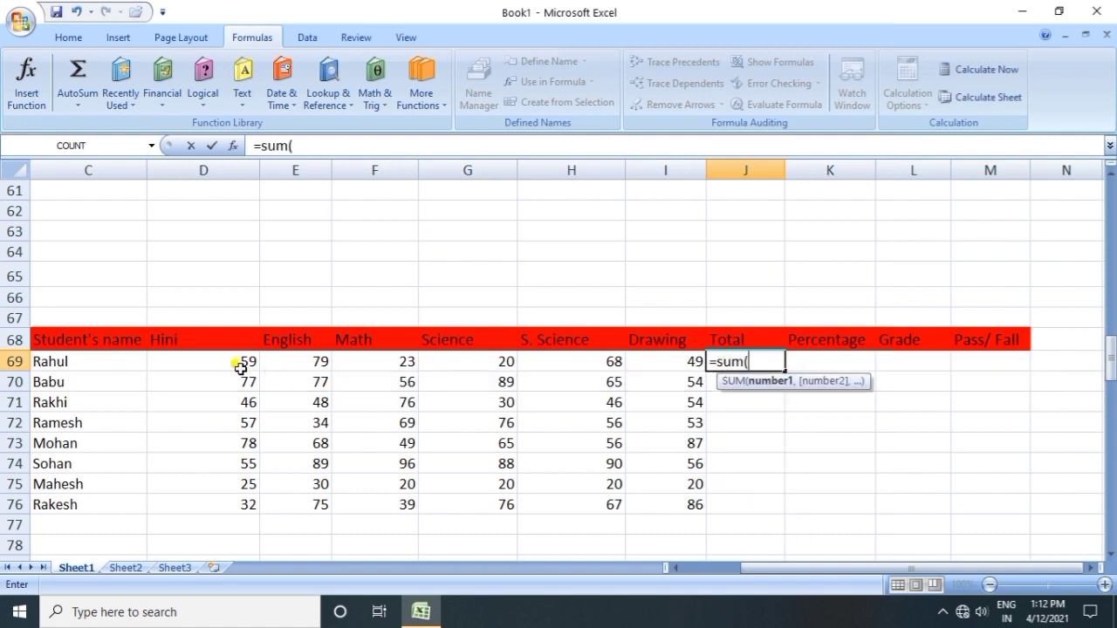
{"action": "left_click", "coordinate": [186, 360]}
{"action": "left_click_drag", "start_coordinate": [185, 360], "coordinate": [640, 360]}
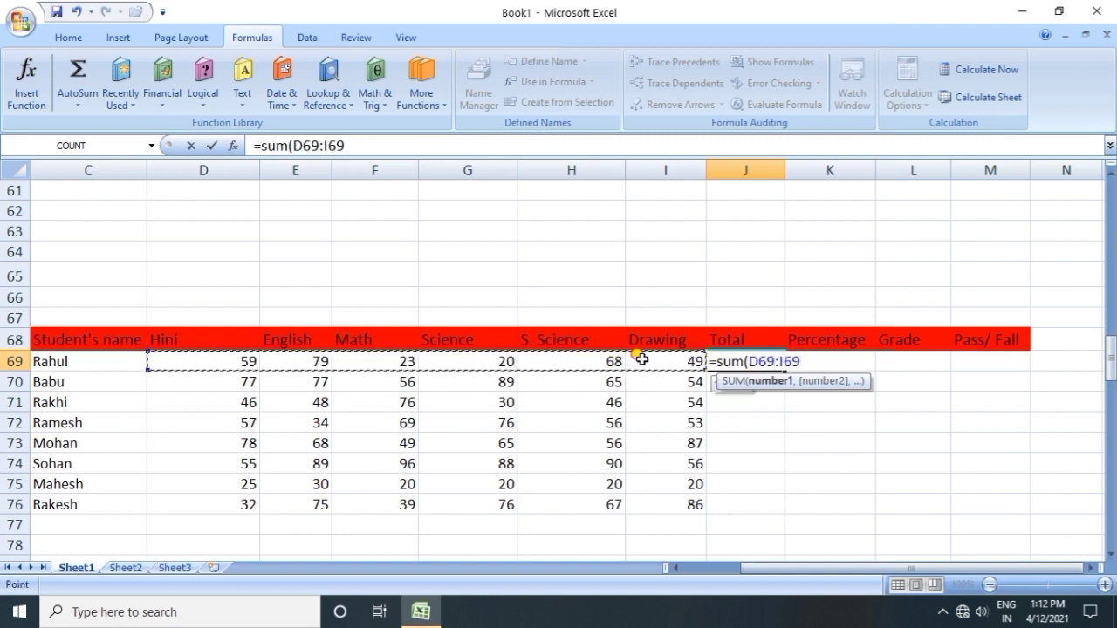
{"action": "type", "text": ")"}
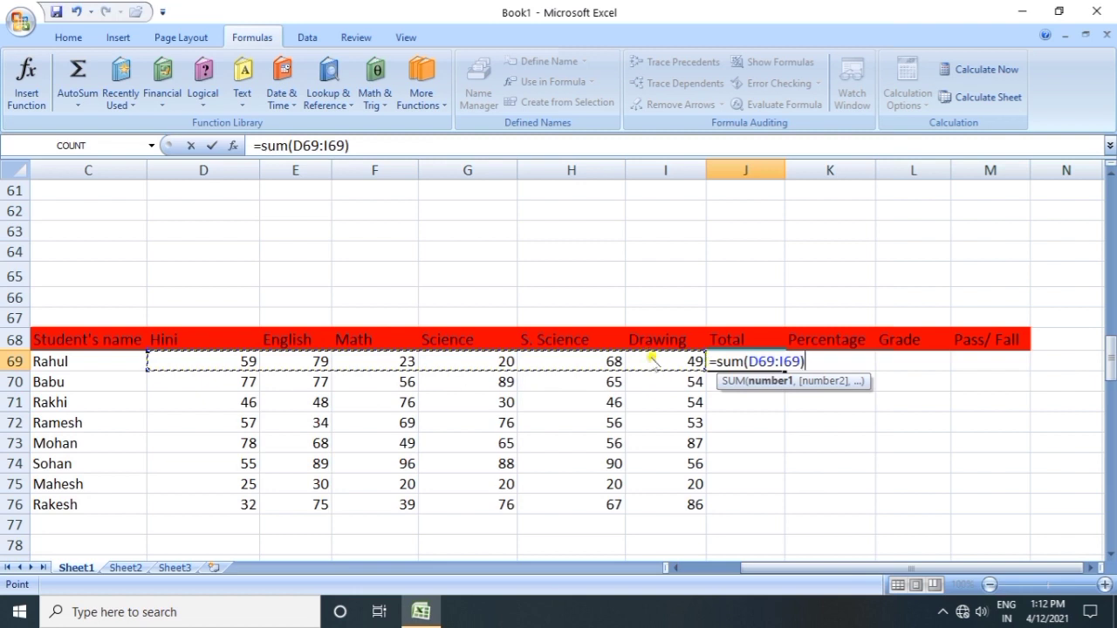
{"action": "key", "text": "Return"}
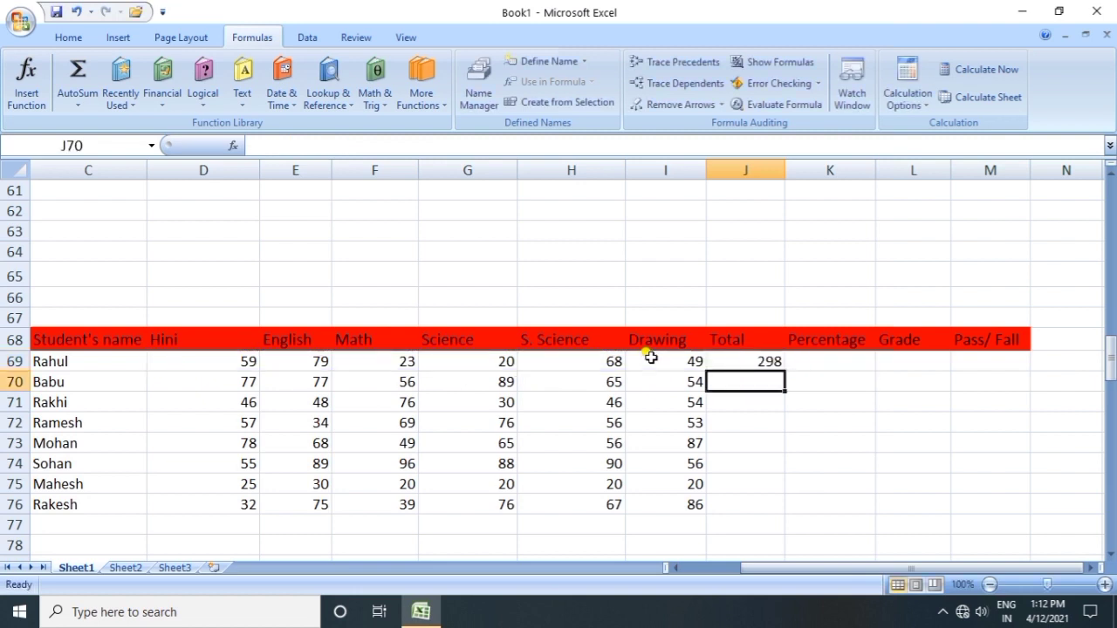
{"action": "left_click", "coordinate": [762, 361]}
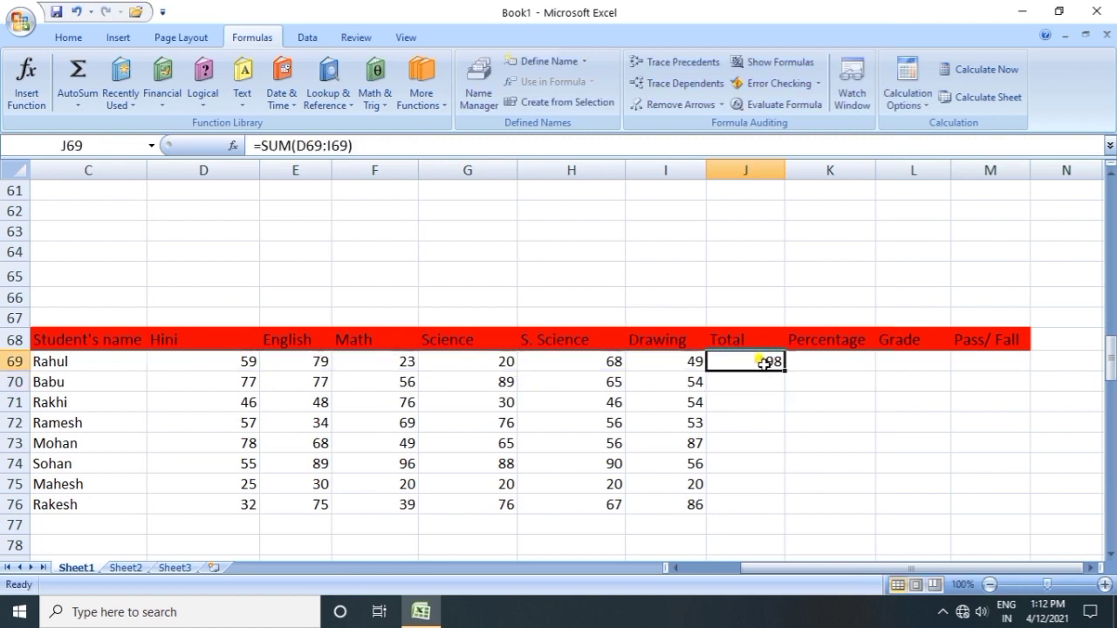
- Copy the total formula in J69 down through J76 for the remaining students
{"action": "left_click_drag", "start_coordinate": [785, 370], "coordinate": [787, 513]}
{"action": "left_click", "coordinate": [768, 527]}
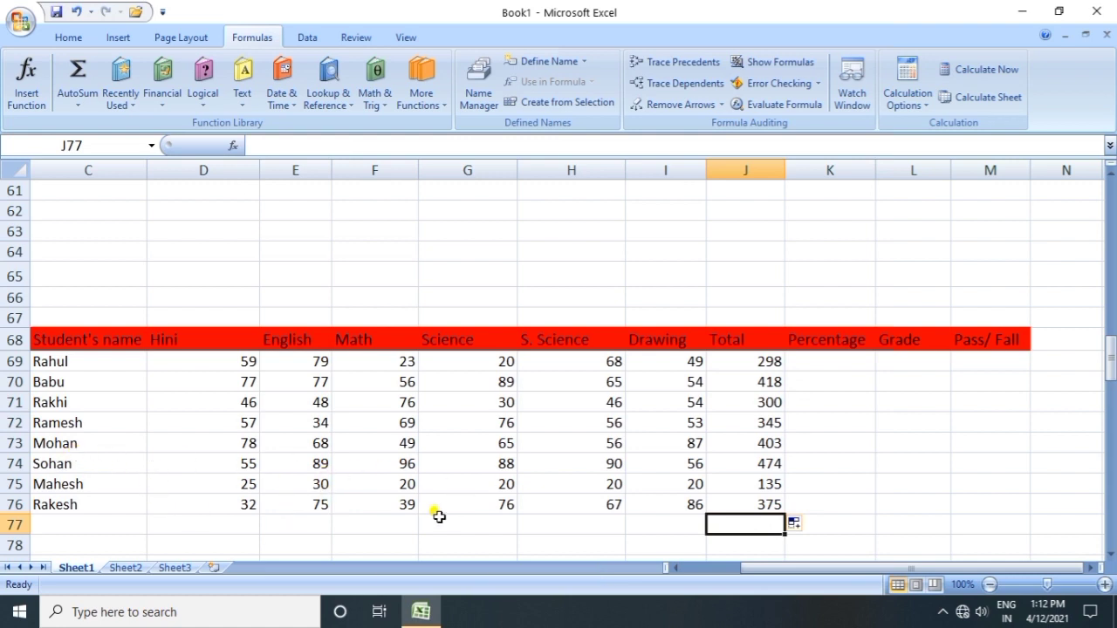
- Calculate the first student's percentage in K69 with the formula =J69/6
{"action": "left_click", "coordinate": [824, 365]}
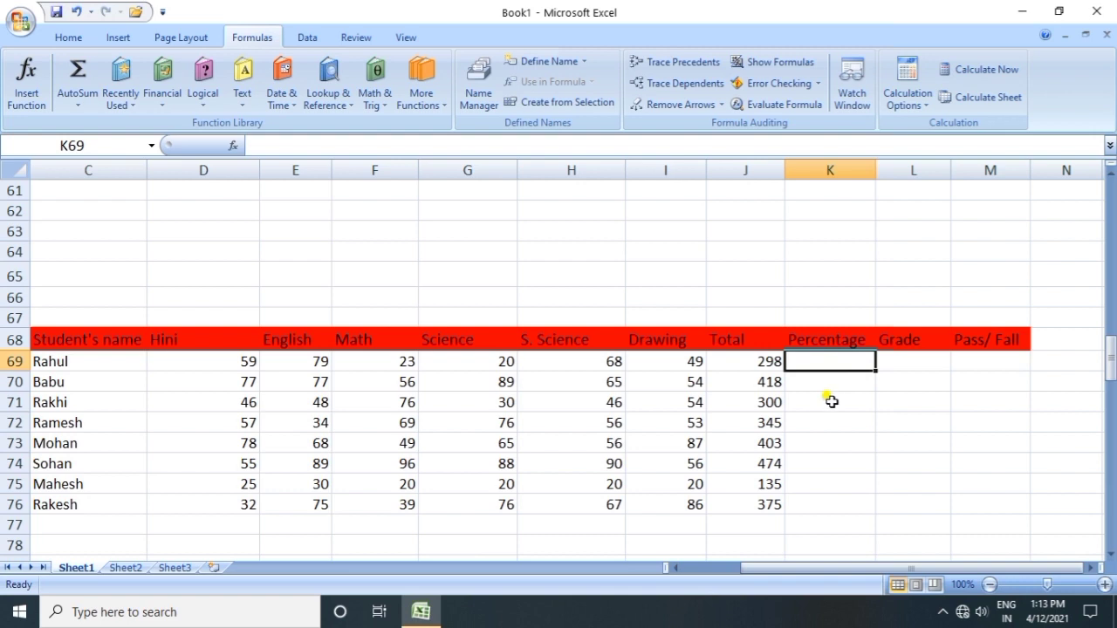
{"action": "type", "text": "="}
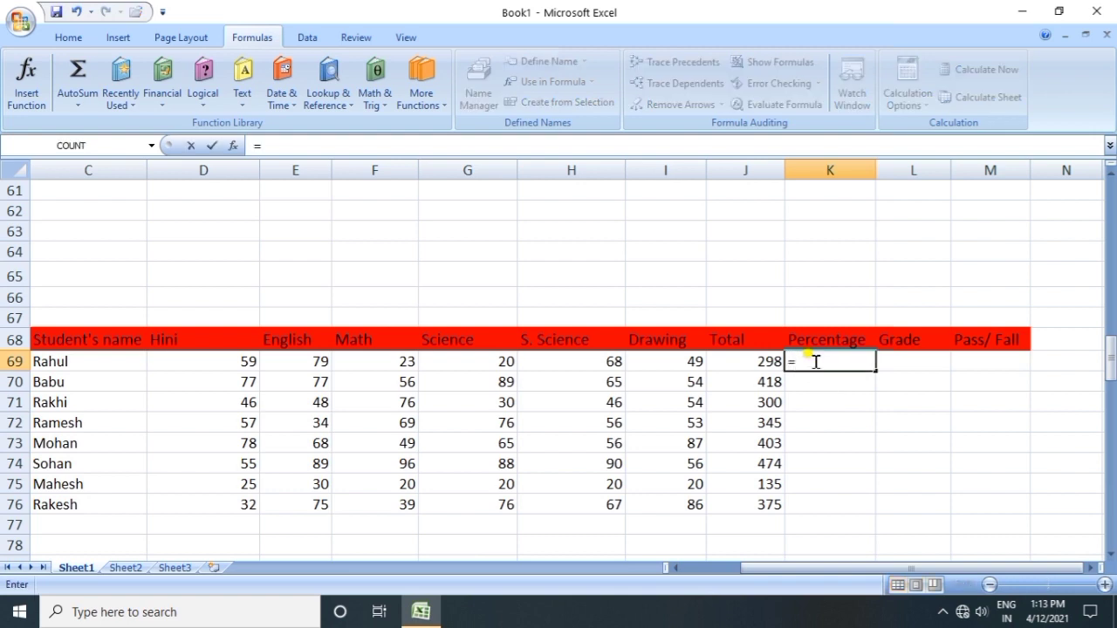
{"action": "left_click", "coordinate": [765, 361]}
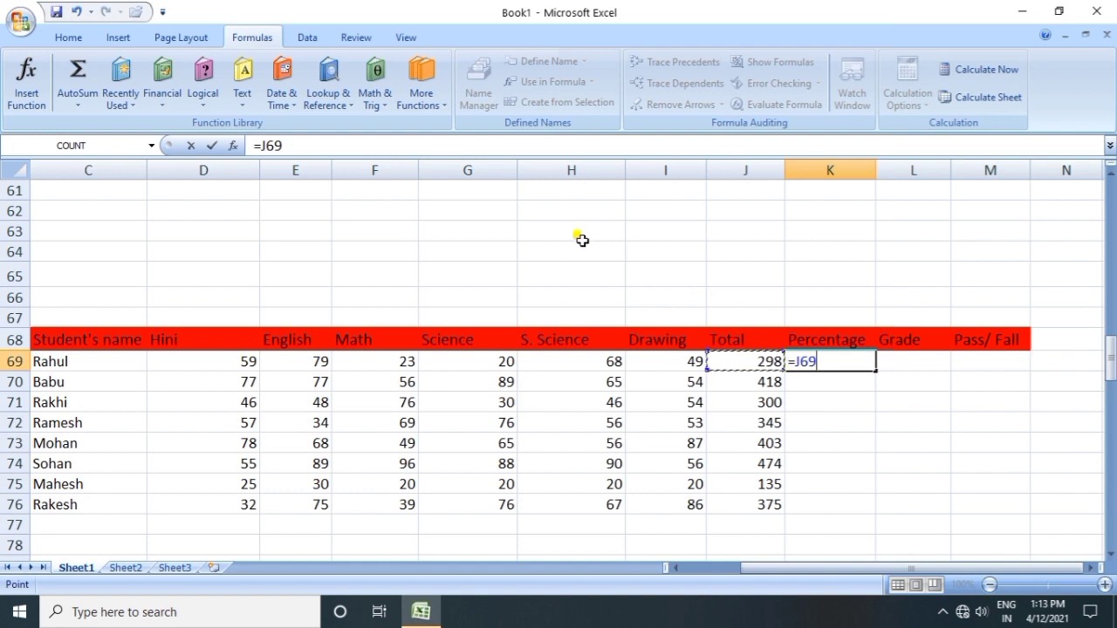
{"action": "type", "text": "/"}
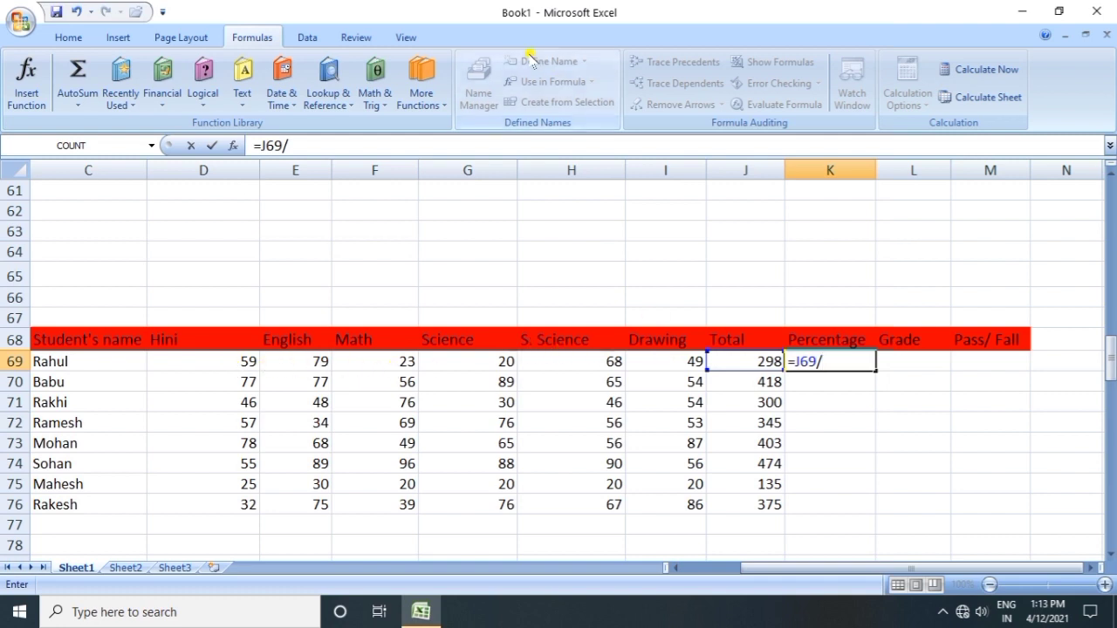
{"action": "type", "text": "6"}
{"action": "key", "text": "Return"}
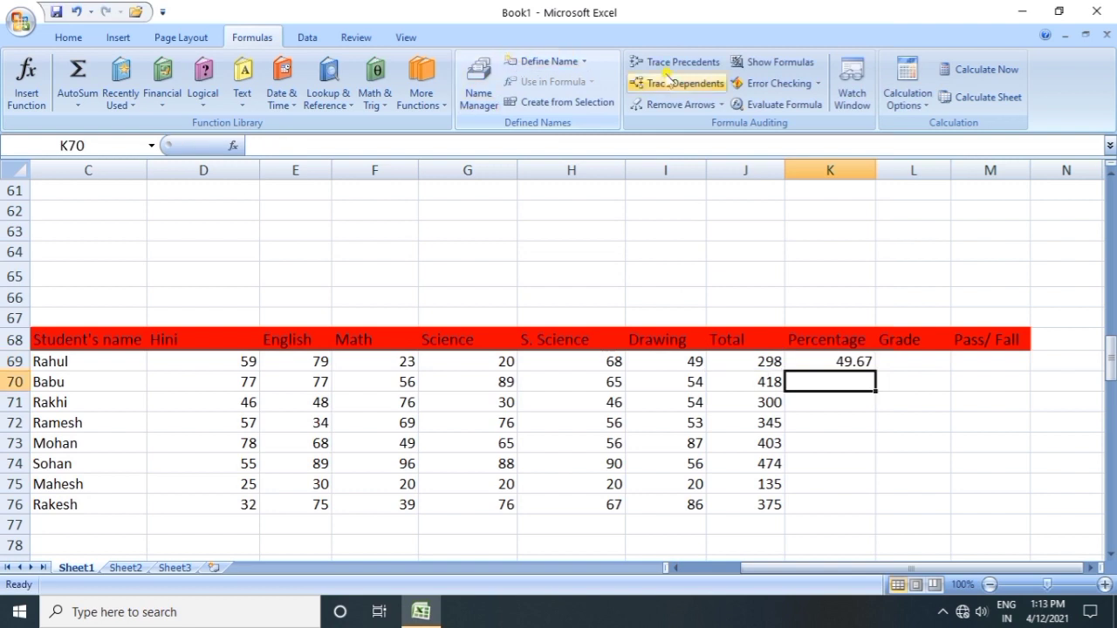
- Copy the percentage formula in K69 down through K76 for the remaining students
{"action": "left_click", "coordinate": [860, 364]}
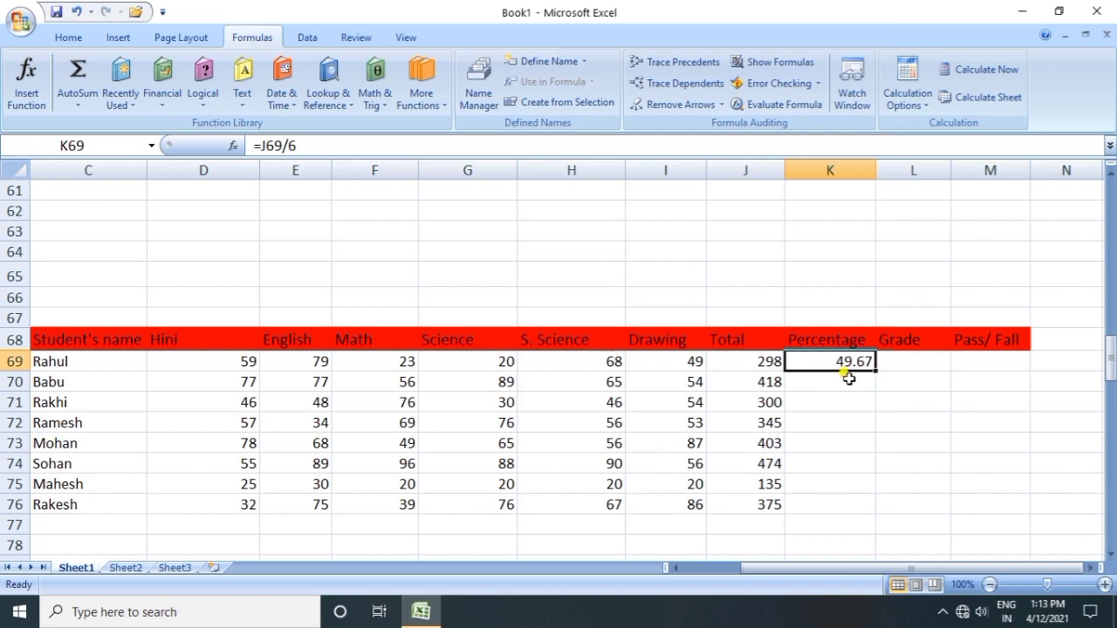
{"action": "left_click_drag", "start_coordinate": [875, 371], "coordinate": [885, 500]}
{"action": "left_click", "coordinate": [878, 522]}
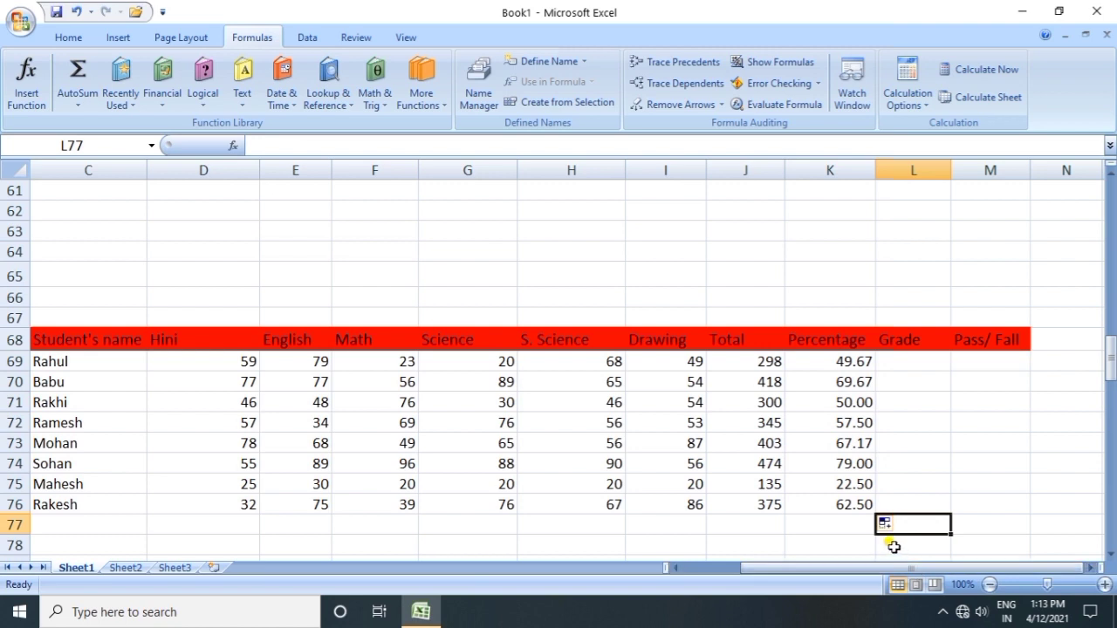
- Start an IF formula in Grade cell L69 that returns "D" when the percentage in K69 is below 35
{"action": "left_click", "coordinate": [903, 357]}
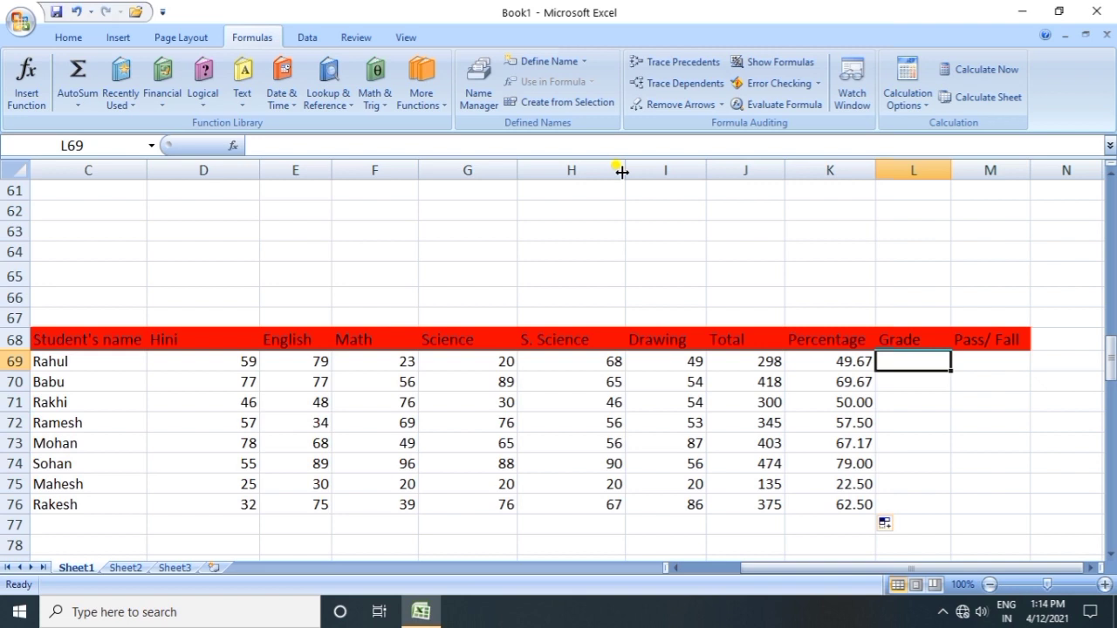
{"action": "type", "text": "="}
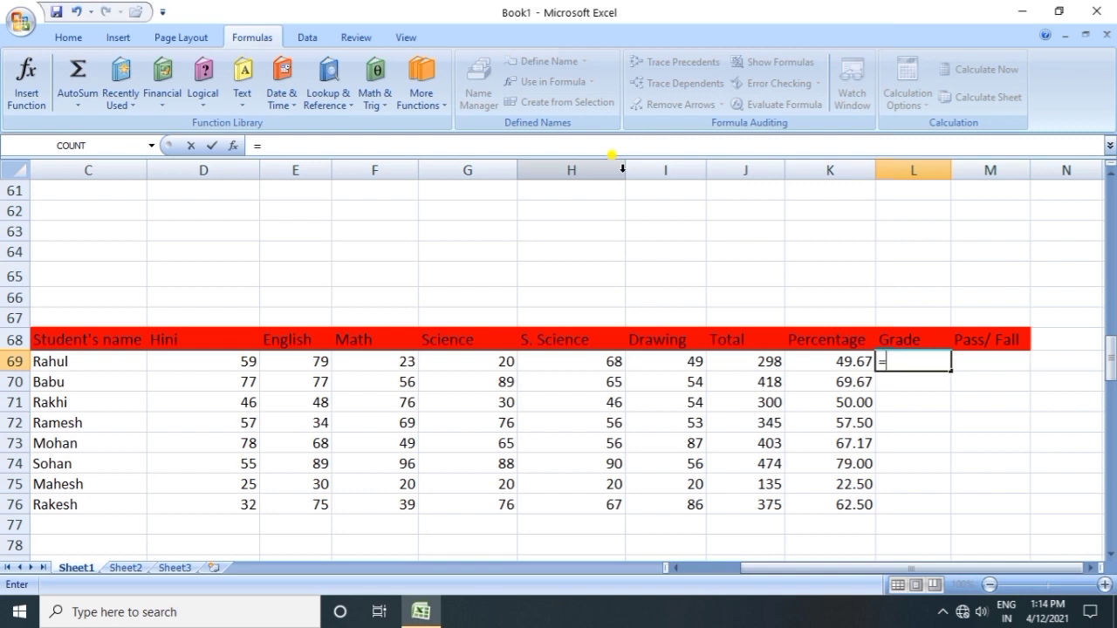
{"action": "type", "text": "if"}
{"action": "key", "text": "BackSpace"}
{"action": "key", "text": "BackSpace"}
{"action": "key", "text": "BackSpace"}
{"action": "type", "text": "=if"}
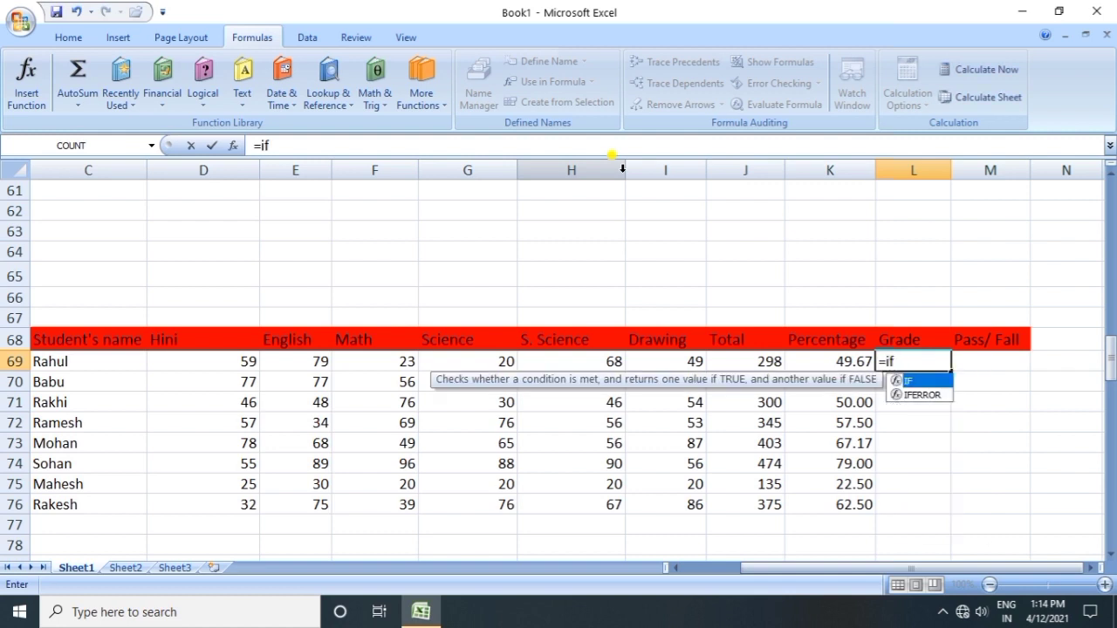
{"action": "key", "text": "Tab"}
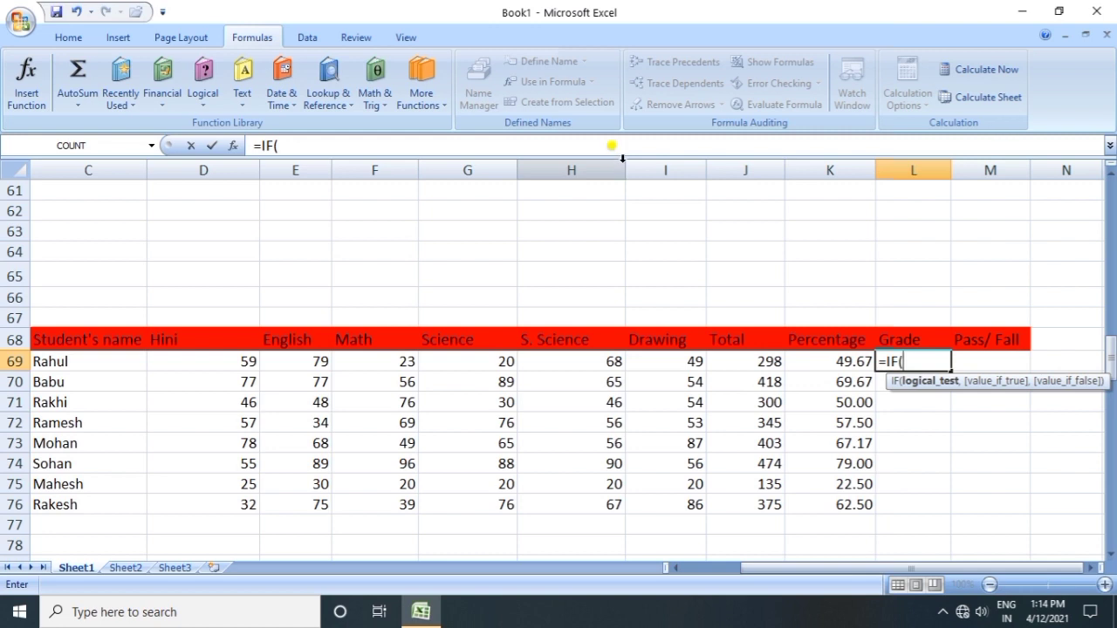
{"action": "left_click", "coordinate": [842, 358]}
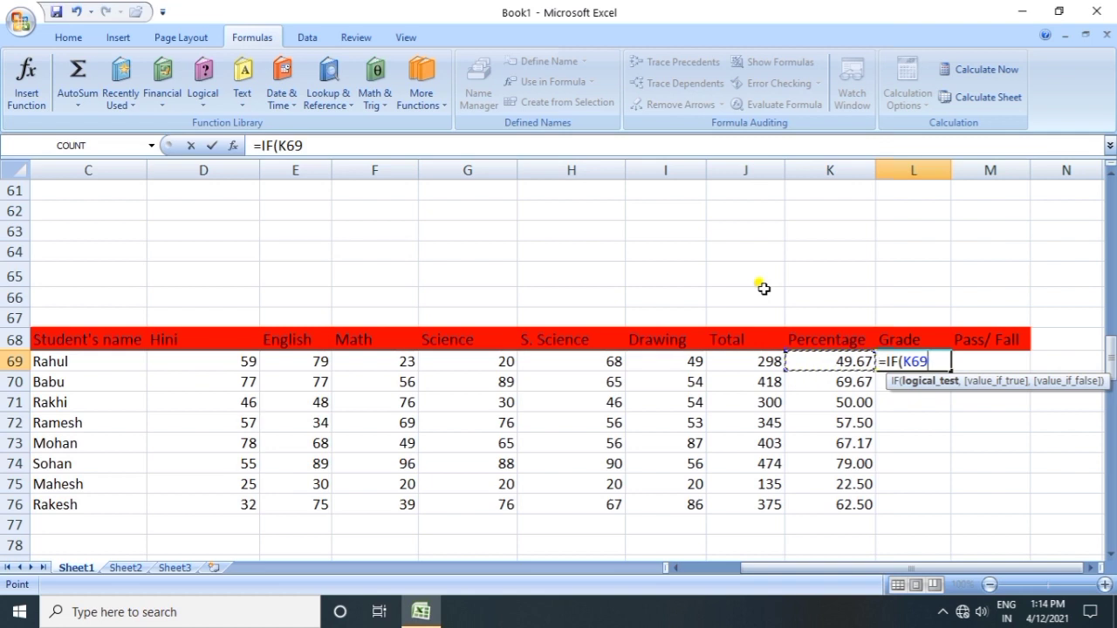
{"action": "type", "text": "<"}
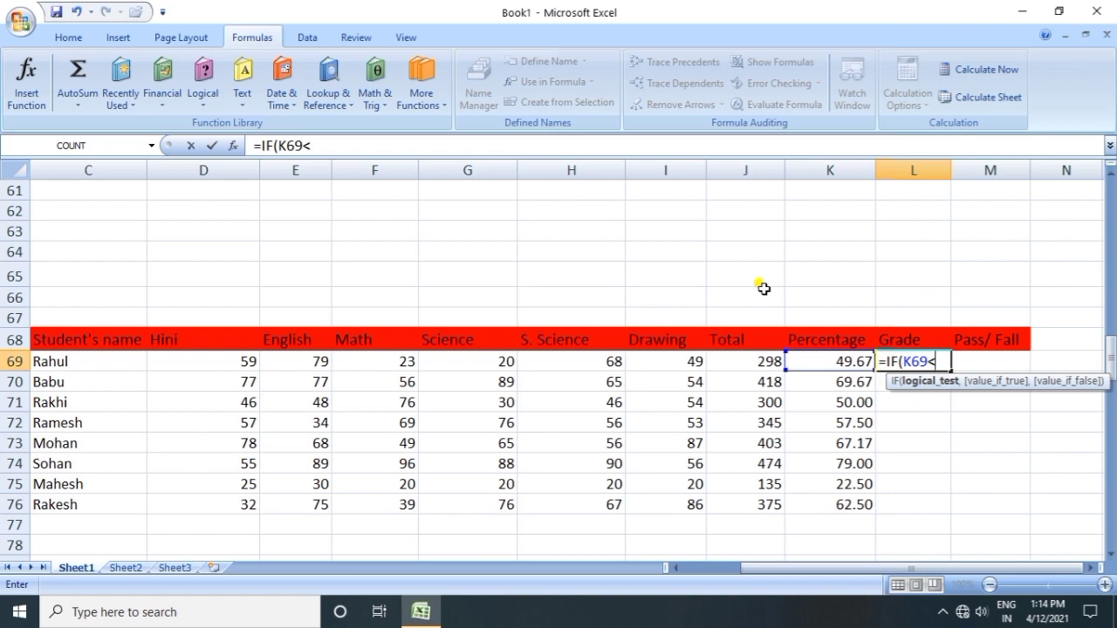
{"action": "type", "text": "35"}
{"action": "type", "text": ",\""}
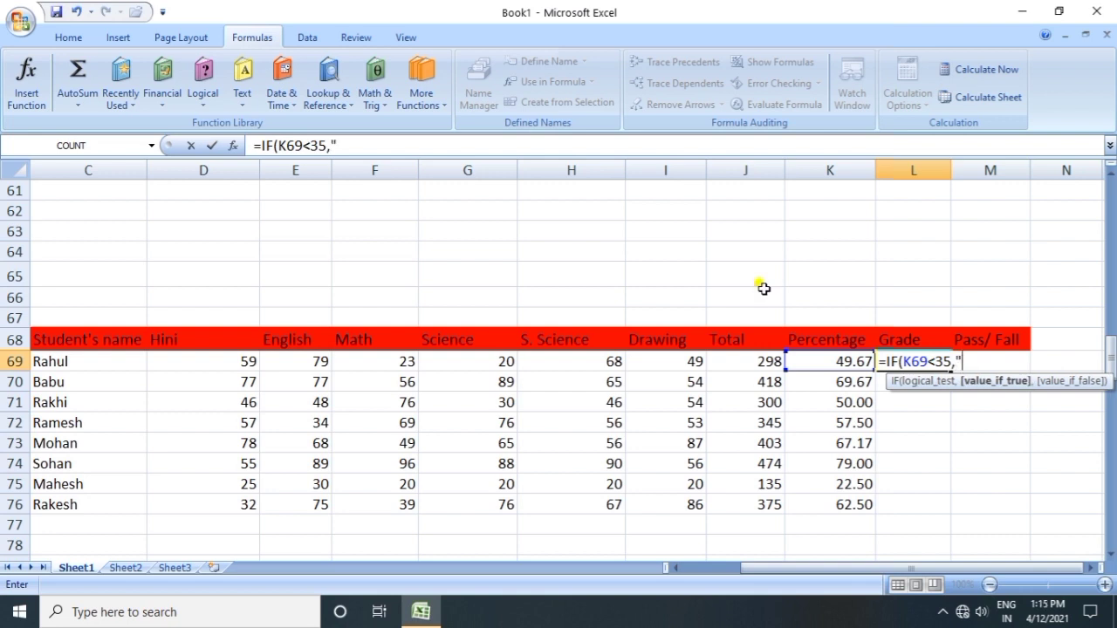
{"action": "type", "text": "D\","}
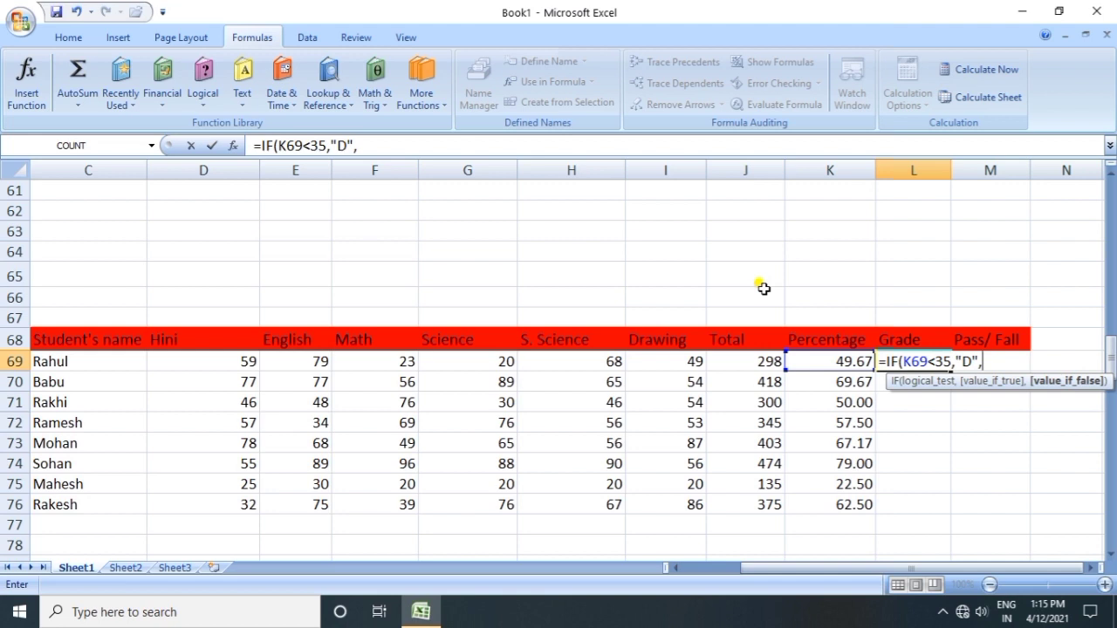
- Nest a second IF in the L69 grade formula that returns "C" when K69 is below 50
{"action": "type", "text": "if"}
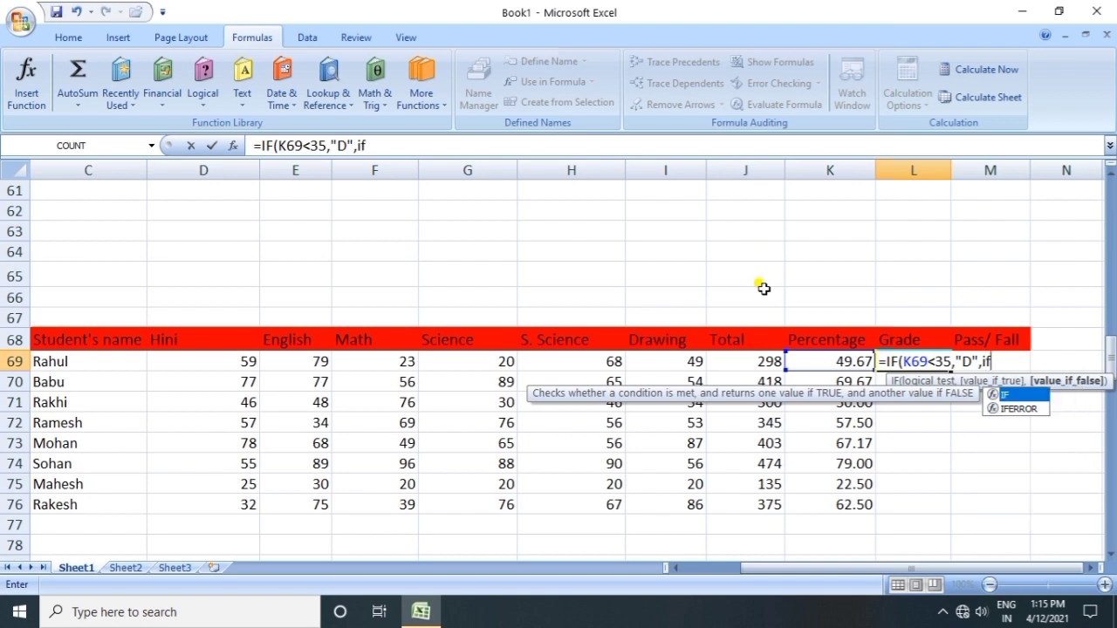
{"action": "key", "text": "Tab"}
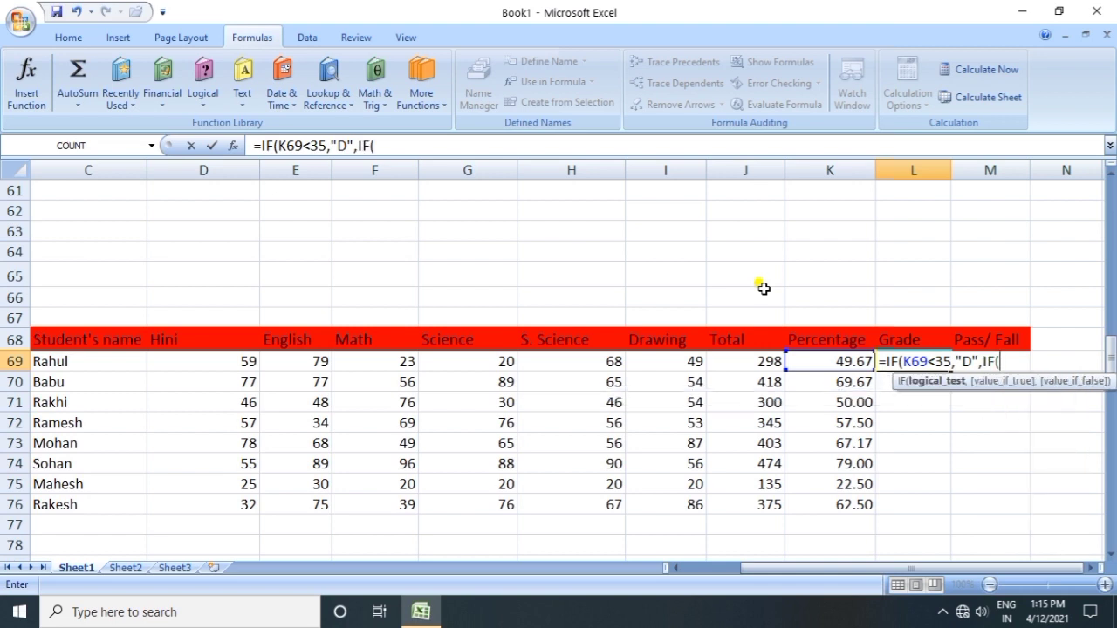
{"action": "left_click", "coordinate": [818, 362]}
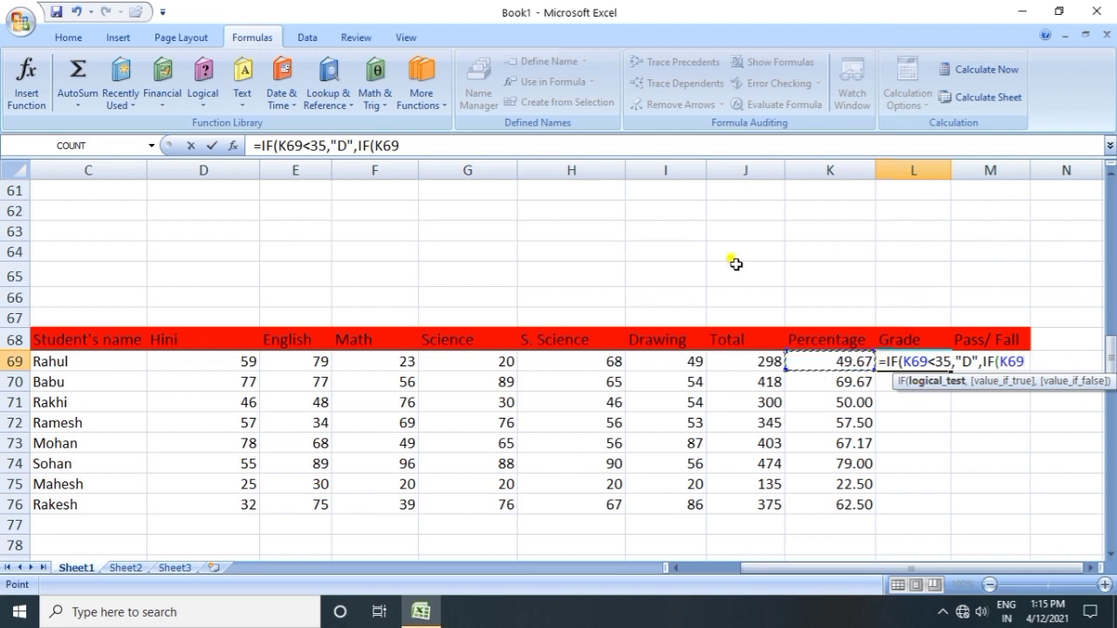
{"action": "type", "text": "<50"}
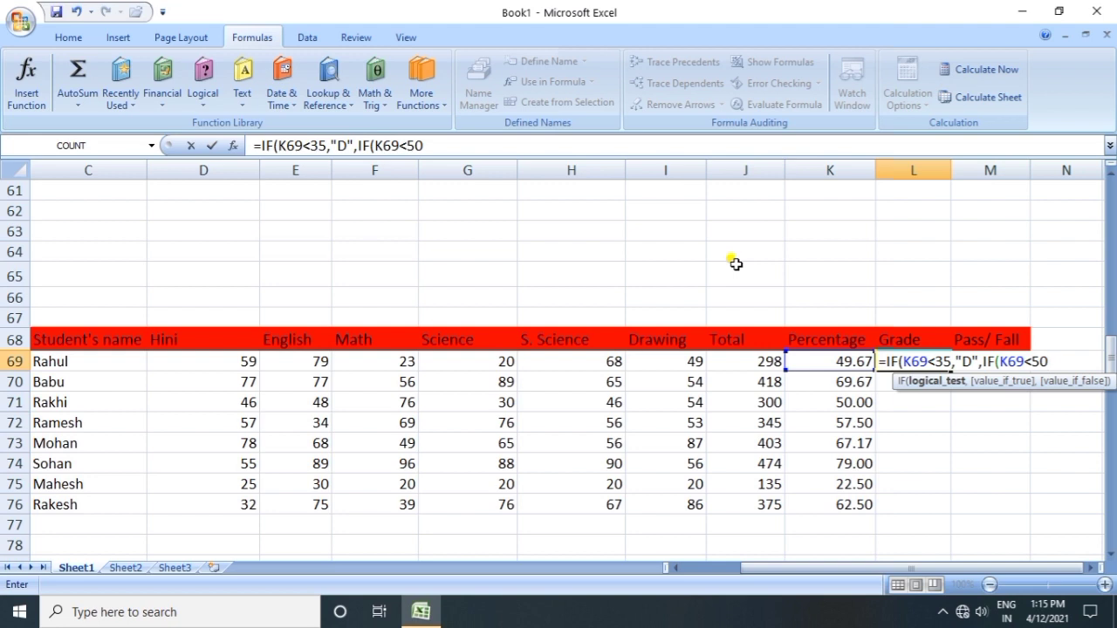
{"action": "type", "text": ","}
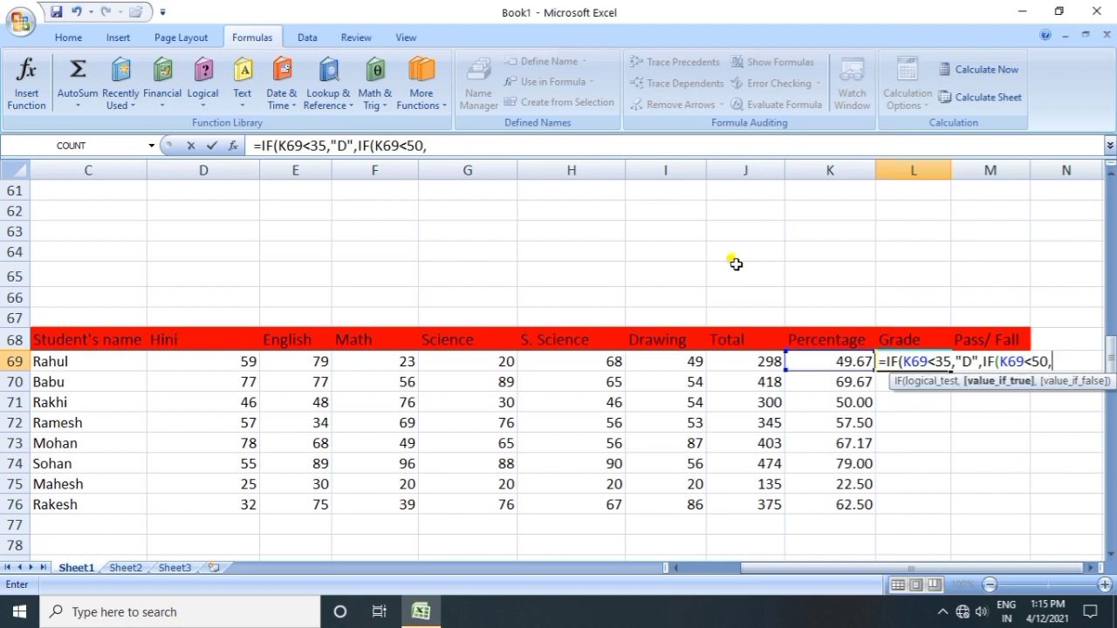
{"action": "type", "text": "\"C\","}
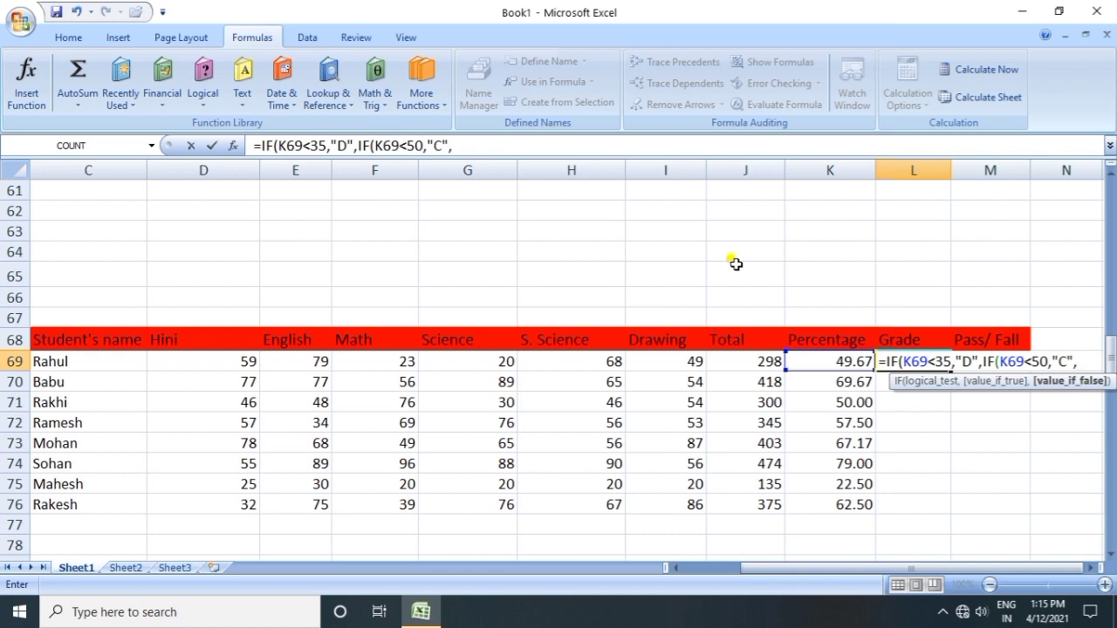
- Nest a third IF in the L69 grade formula that returns "B" when K69 is below 75
{"action": "type", "text": "if"}
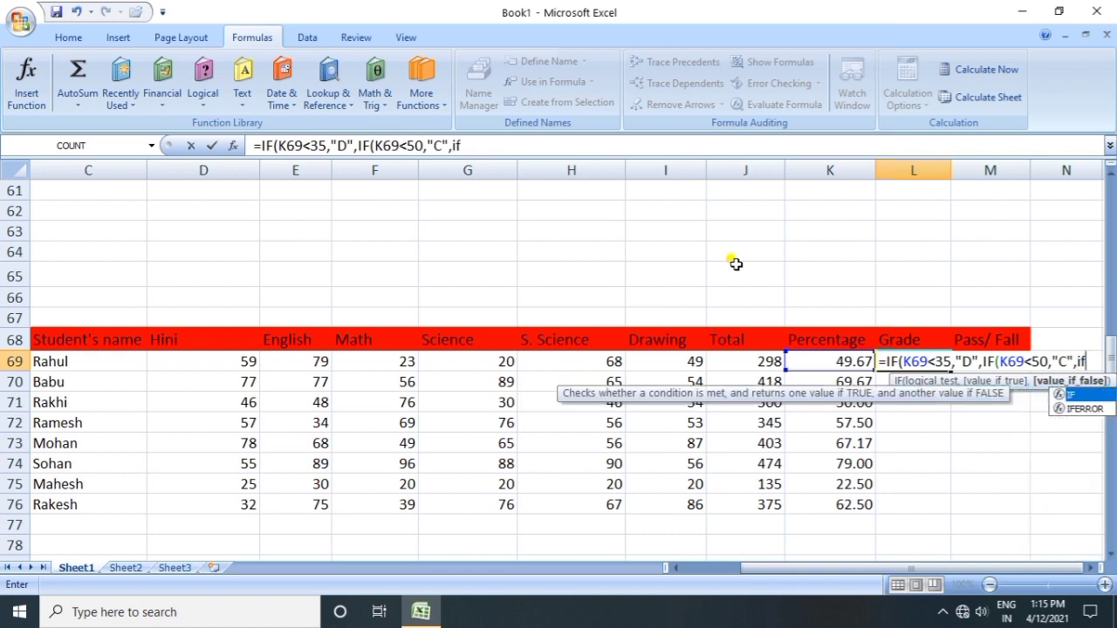
{"action": "key", "text": "Tab"}
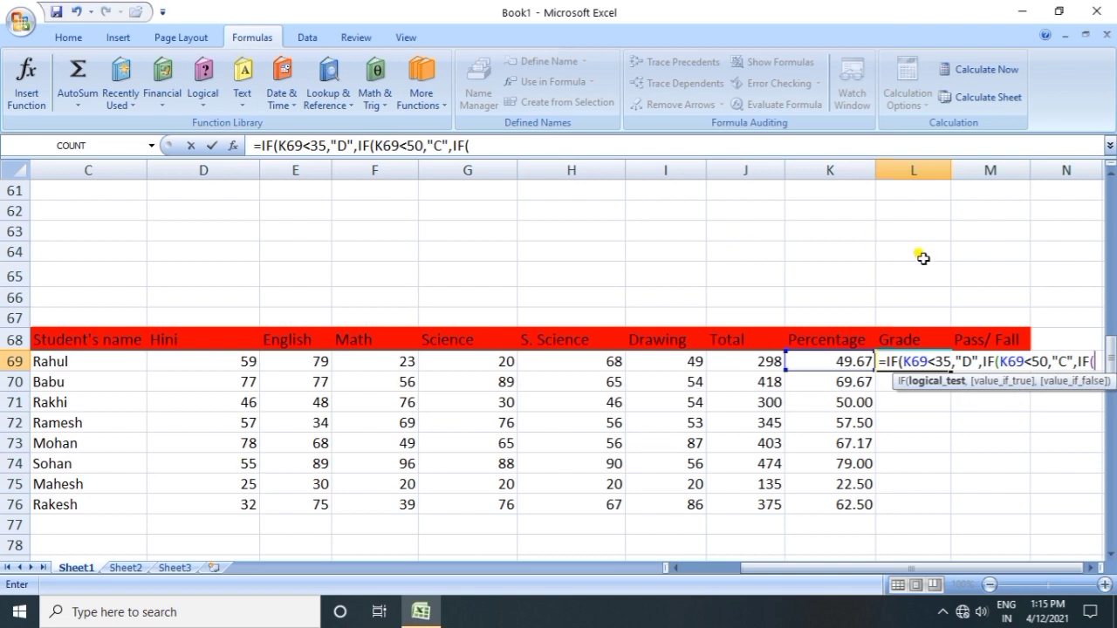
{"action": "left_click", "coordinate": [848, 360]}
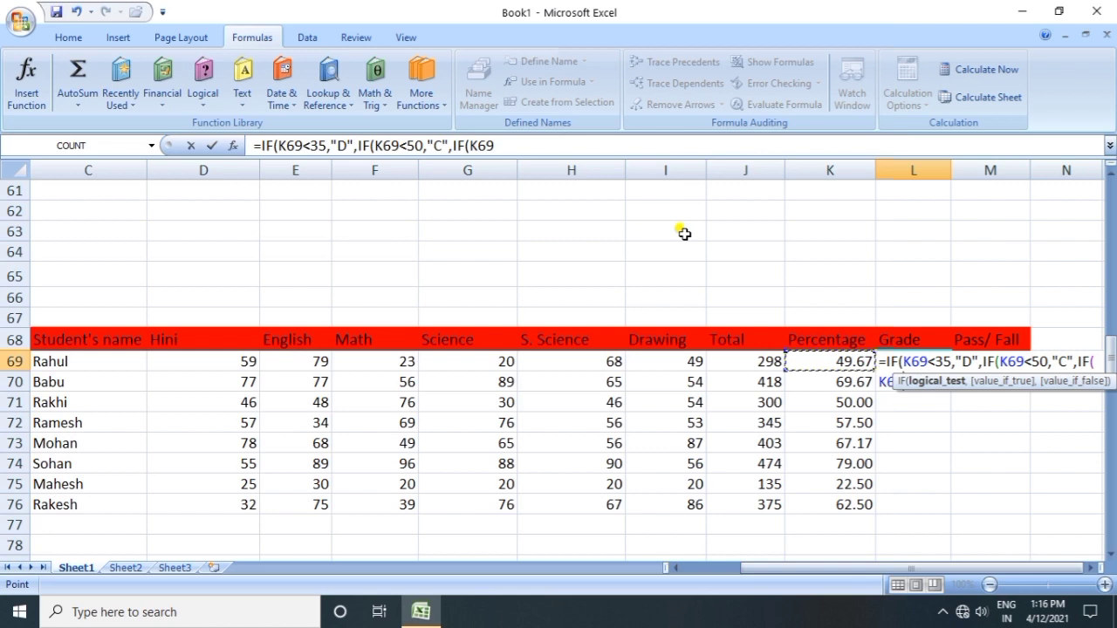
{"action": "type", "text": "<"}
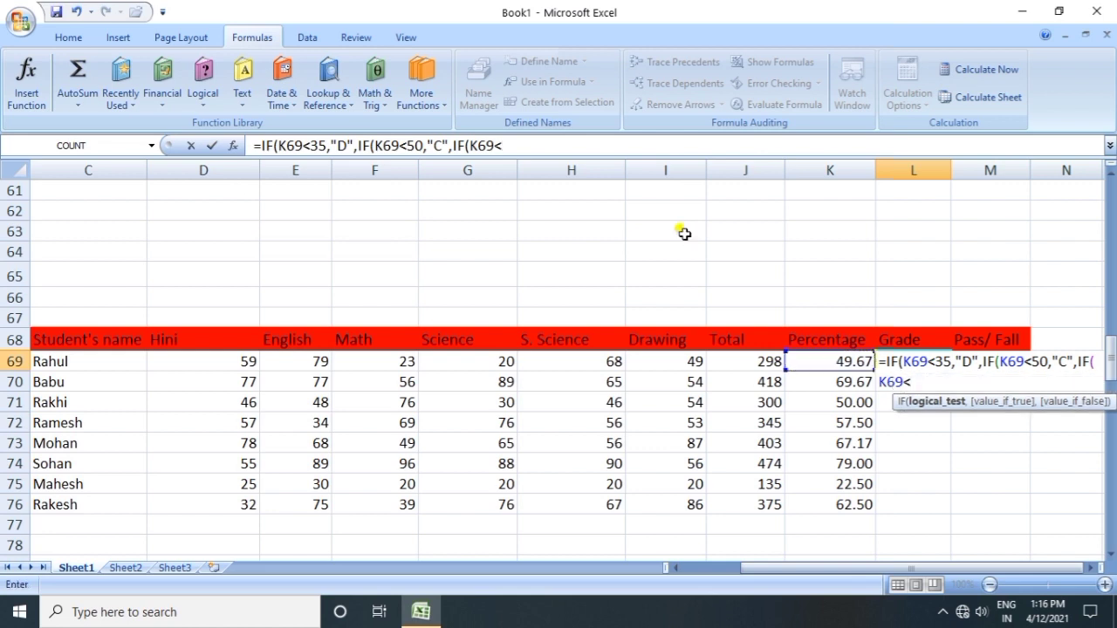
{"action": "type", "text": "75"}
{"action": "type", "text": ",\""}
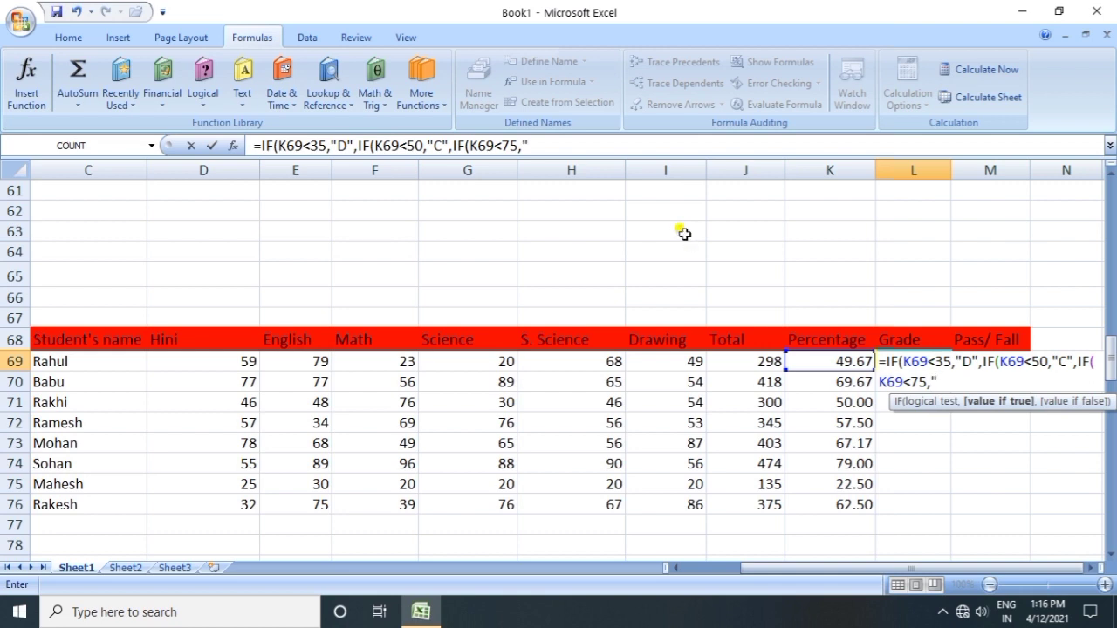
{"action": "type", "text": "B\","}
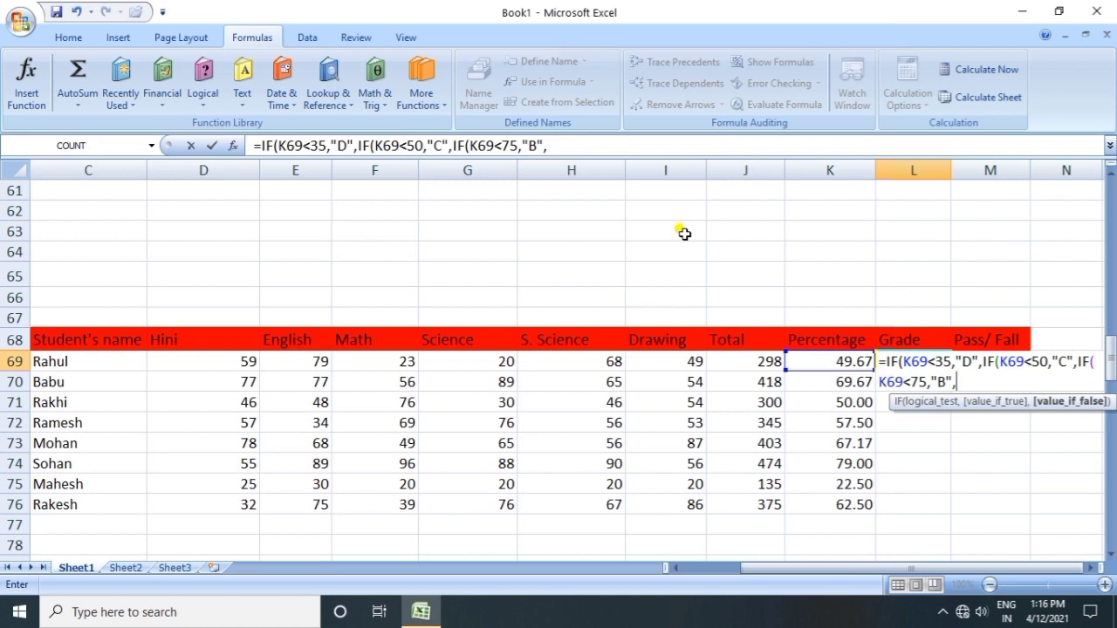
- Finish the L69 grade formula with a fourth nested IF returning "A" when K69 is below 100 and "not valid" otherwise
{"action": "type", "text": "if"}
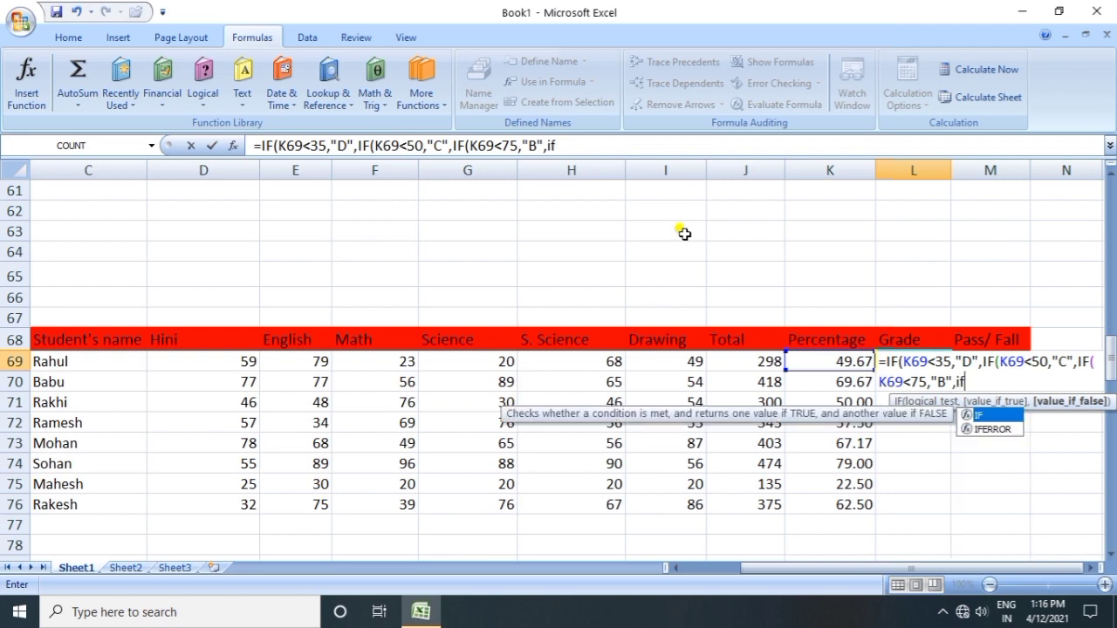
{"action": "key", "text": "Tab"}
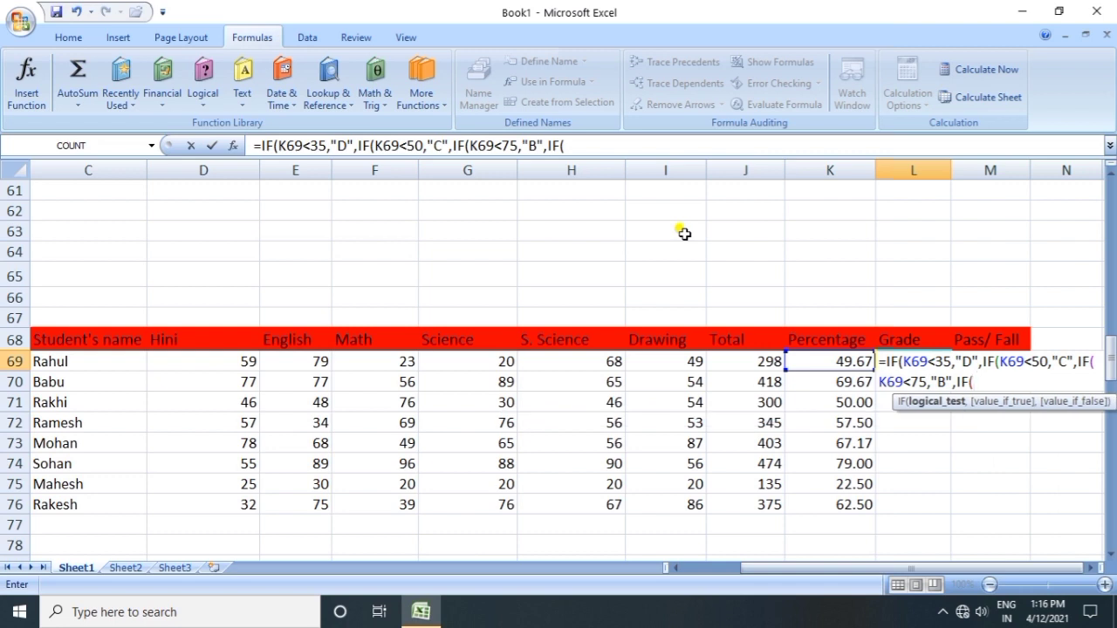
{"action": "left_click", "coordinate": [798, 363]}
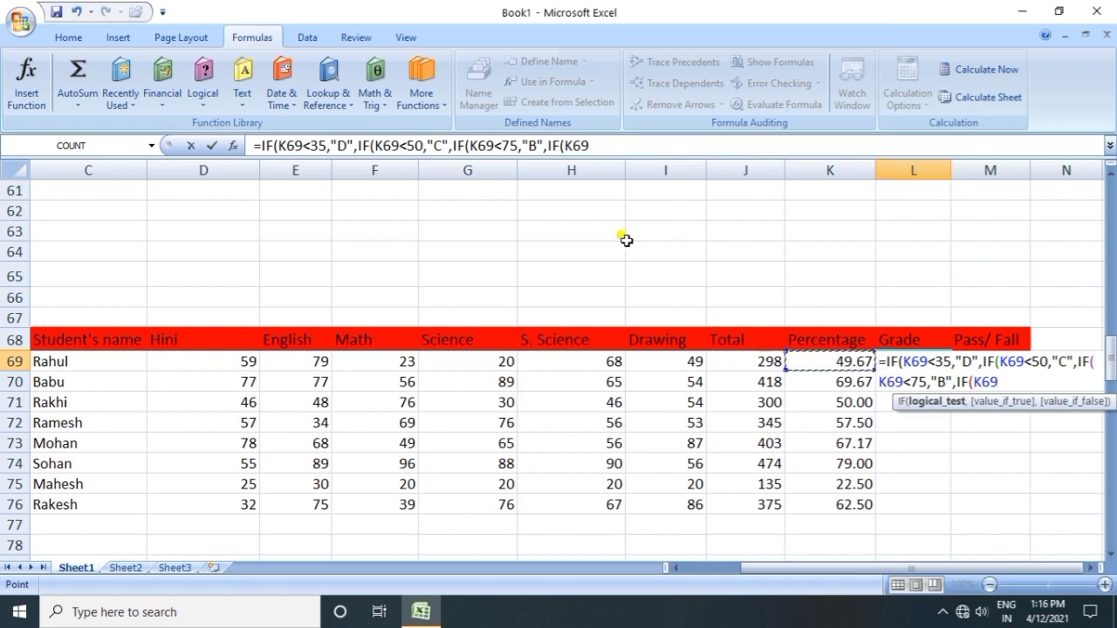
{"action": "type", "text": "<100"}
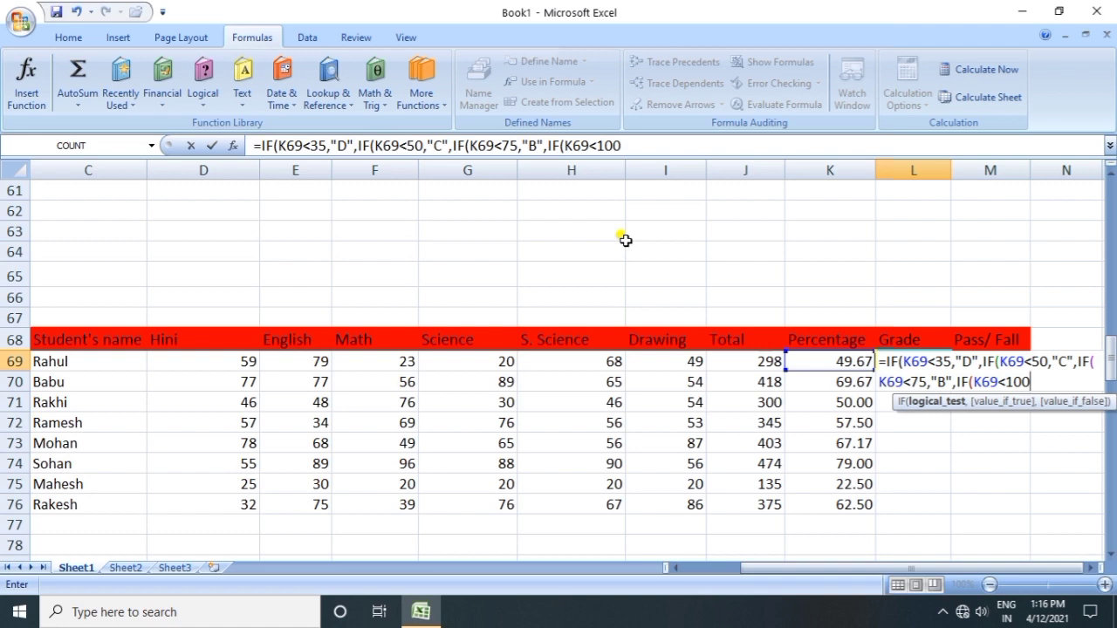
{"action": "type", "text": ","}
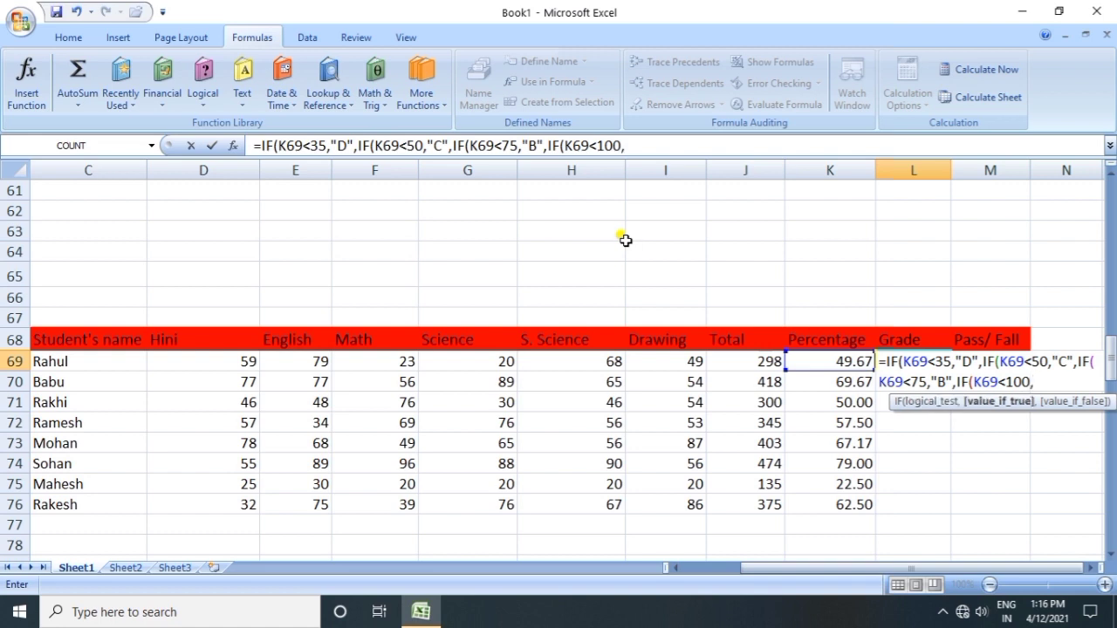
{"action": "type", "text": "\"A\","}
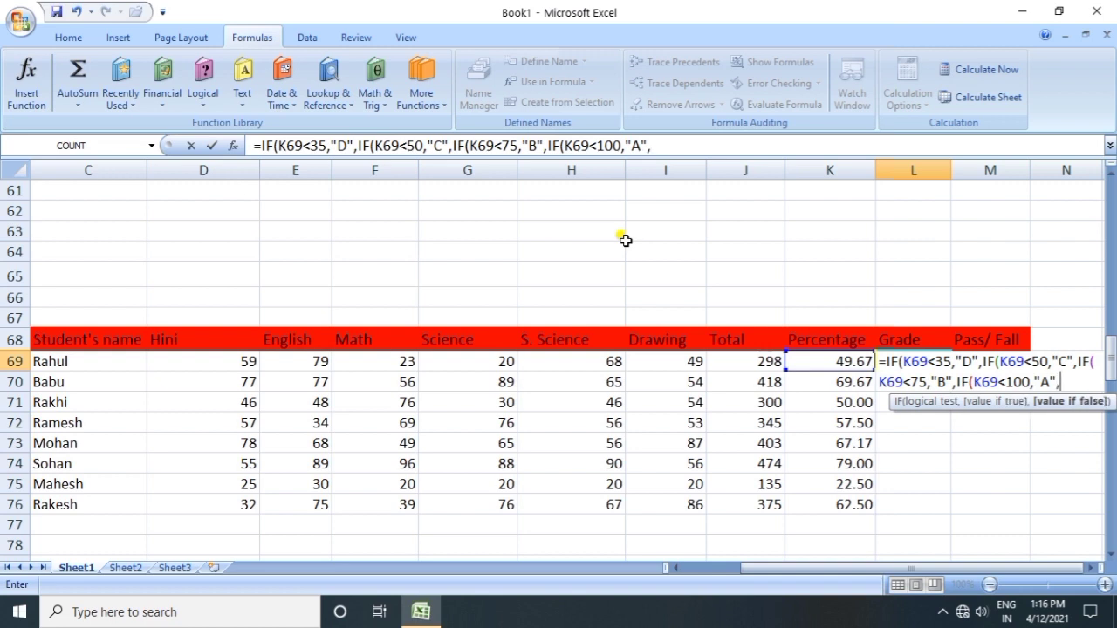
{"action": "type", "text": "\"not valid"}
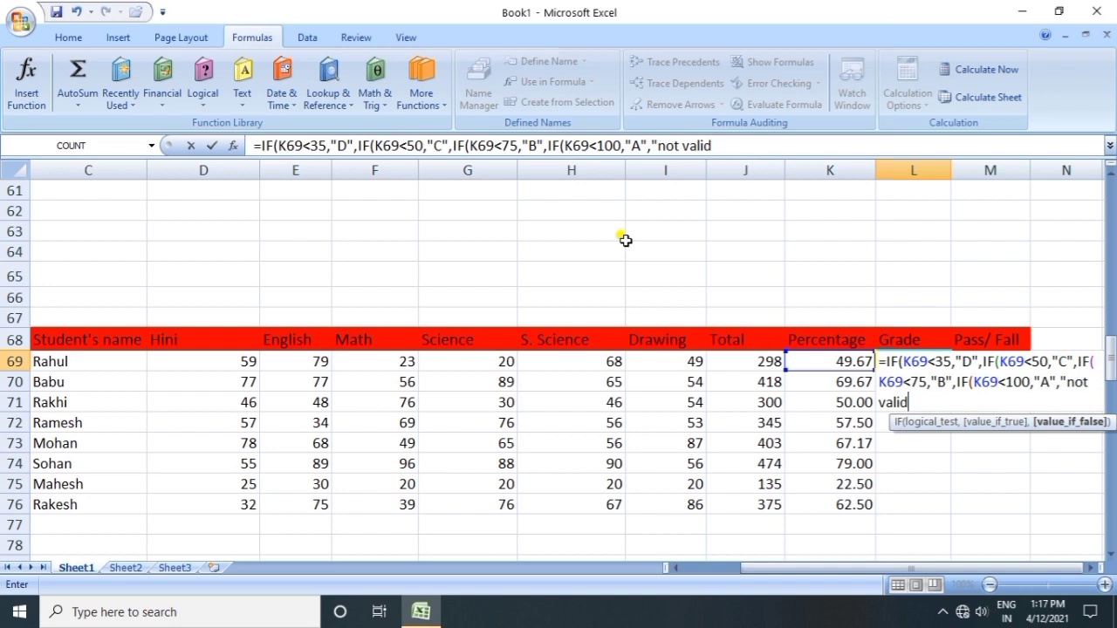
{"action": "type", "text": "\"))))"}
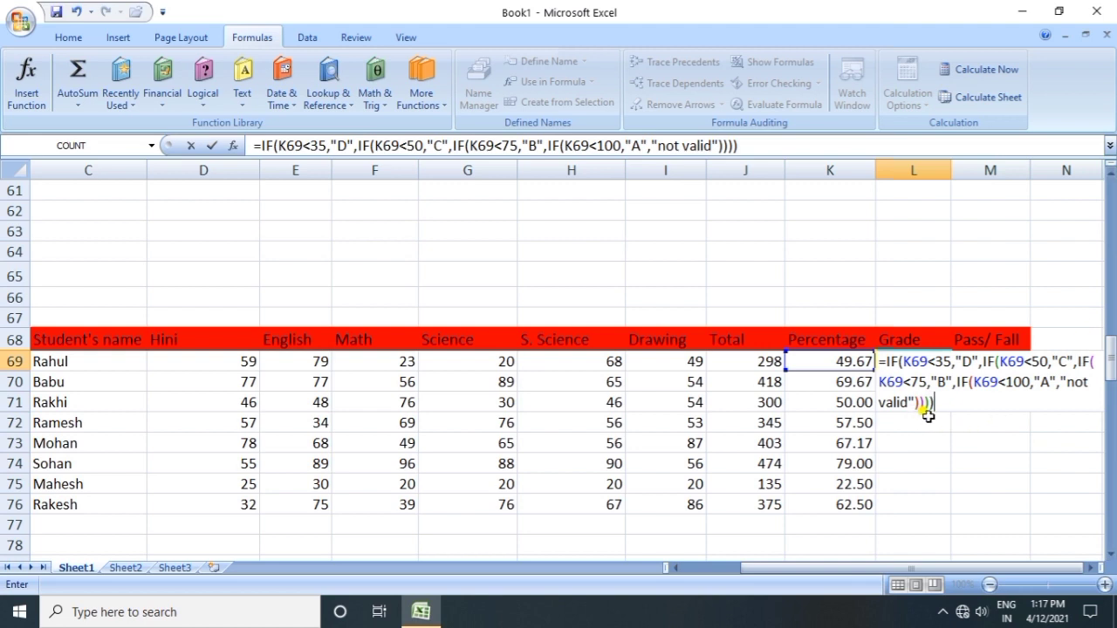
{"action": "key", "text": "Return"}
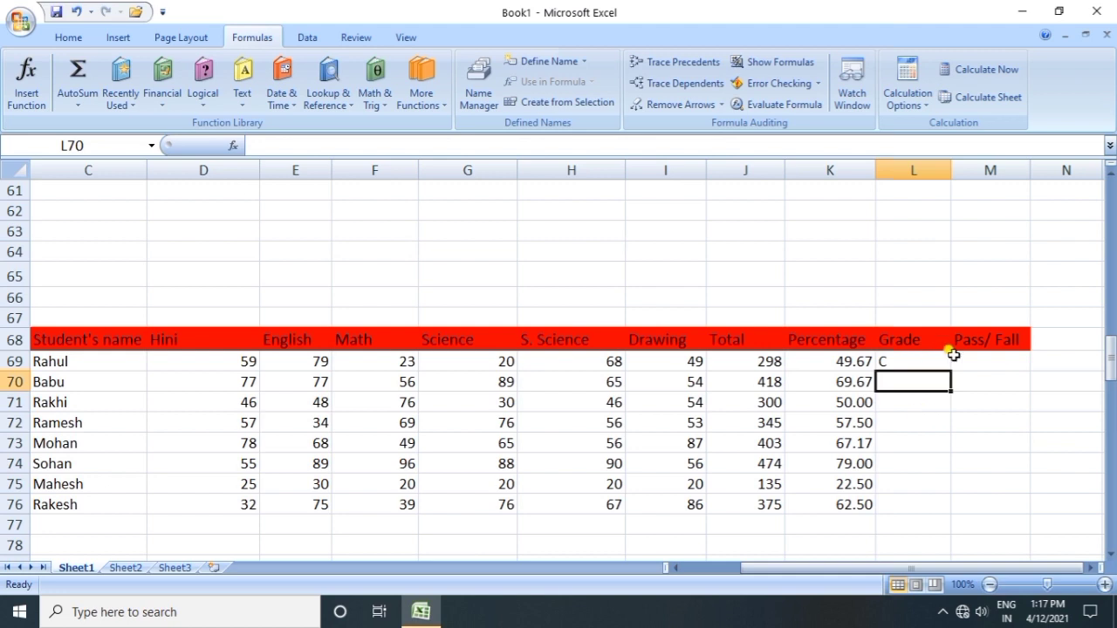
- Copy the grade formula in L69 down through L76 for the remaining students
{"action": "left_click", "coordinate": [912, 362]}
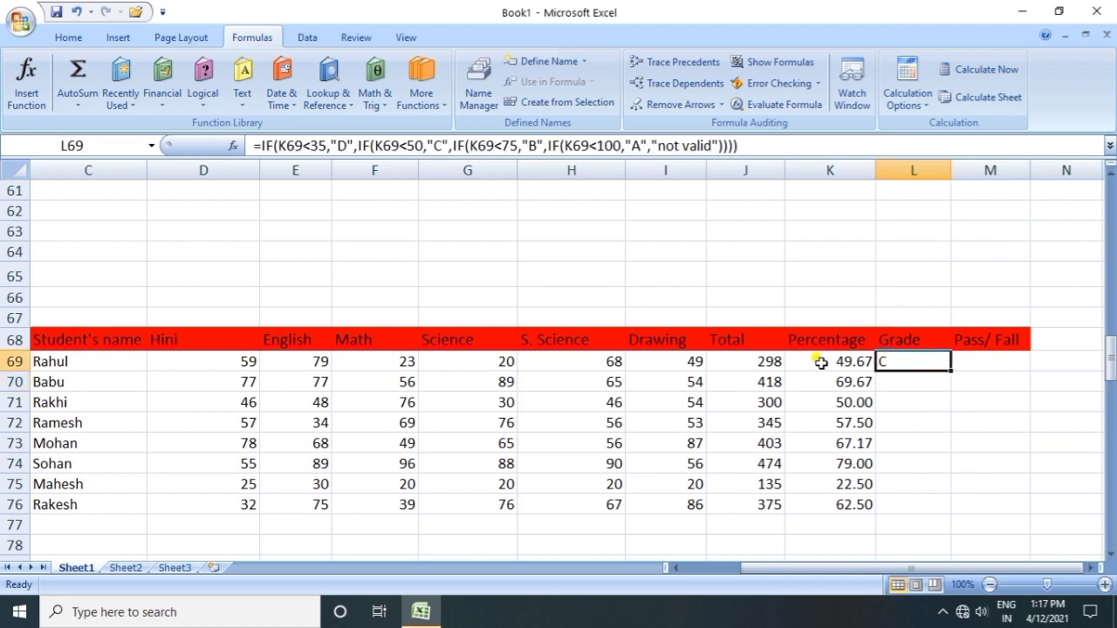
{"action": "left_click_drag", "start_coordinate": [950, 370], "coordinate": [951, 504]}
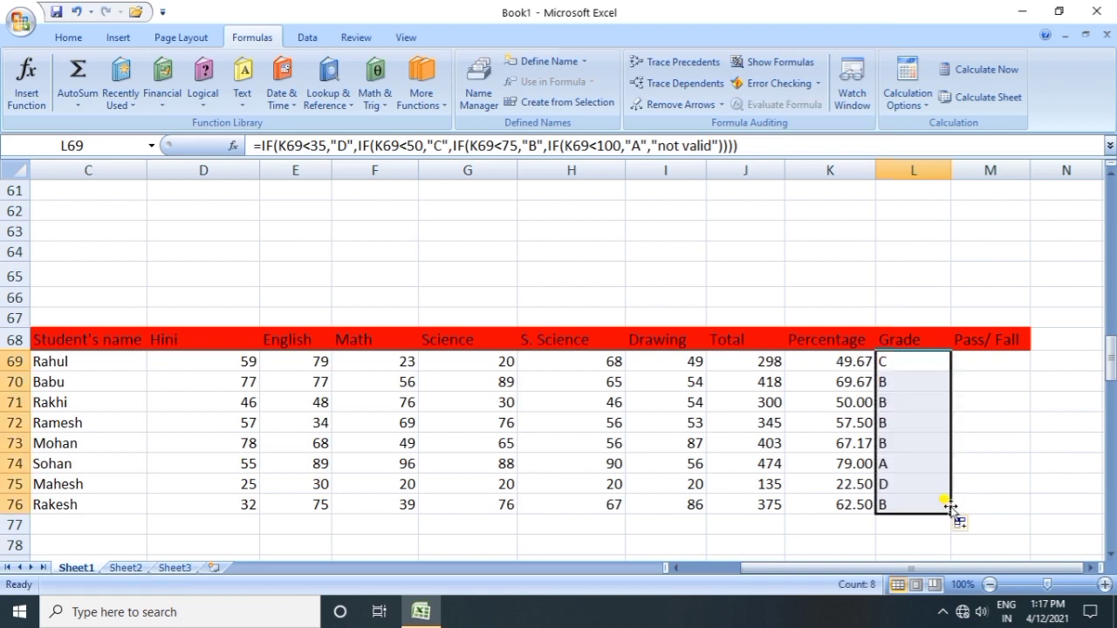
{"action": "left_click", "coordinate": [843, 527]}
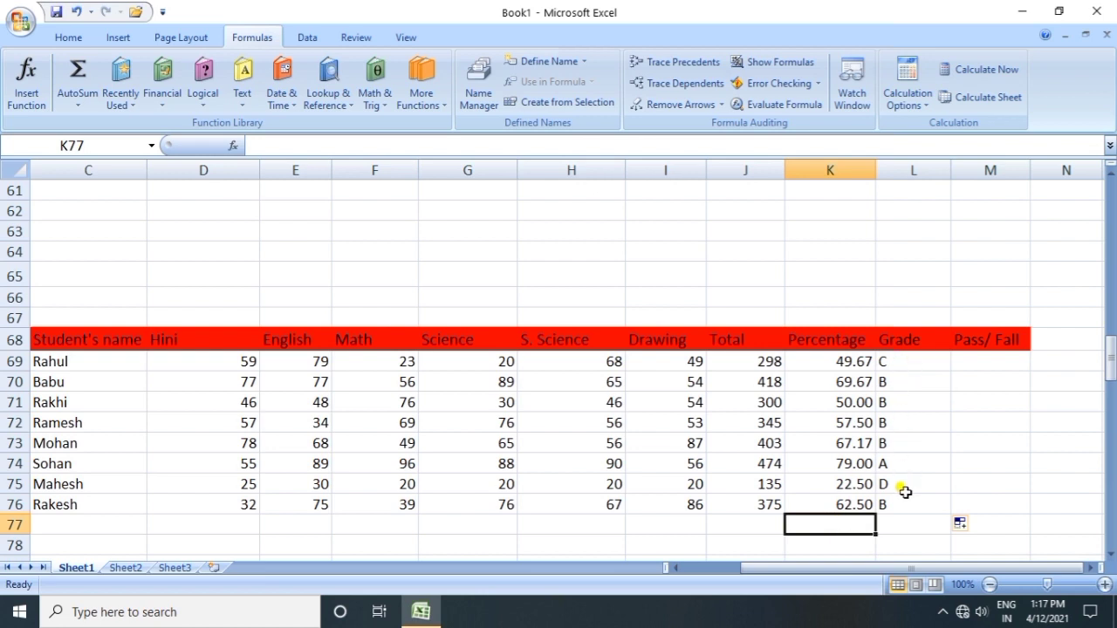
{"action": "left_click", "coordinate": [767, 524]}
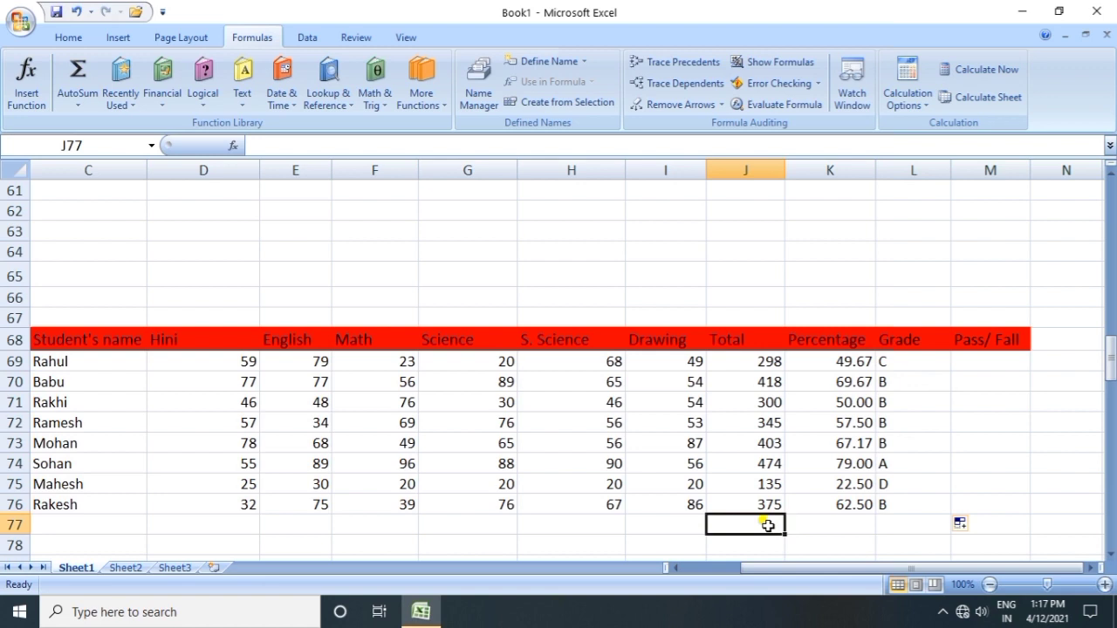
{"action": "left_click", "coordinate": [905, 364]}
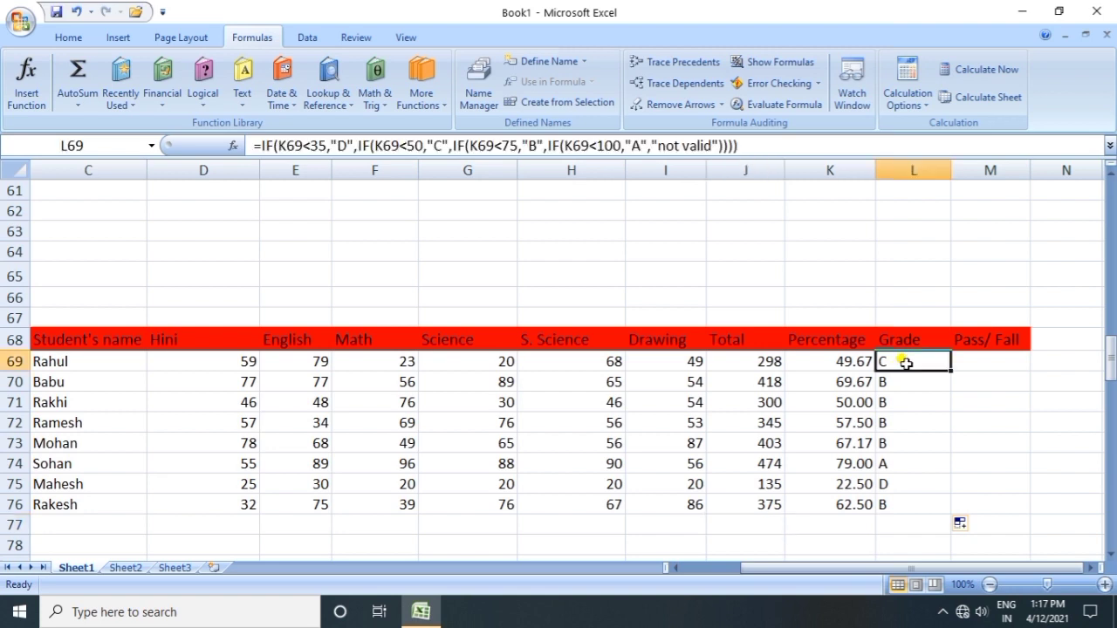
- Start an IF formula in Pass/Fall cell M69 that tests whether the percentage in K69 is greater than 33
{"action": "left_click", "coordinate": [975, 359]}
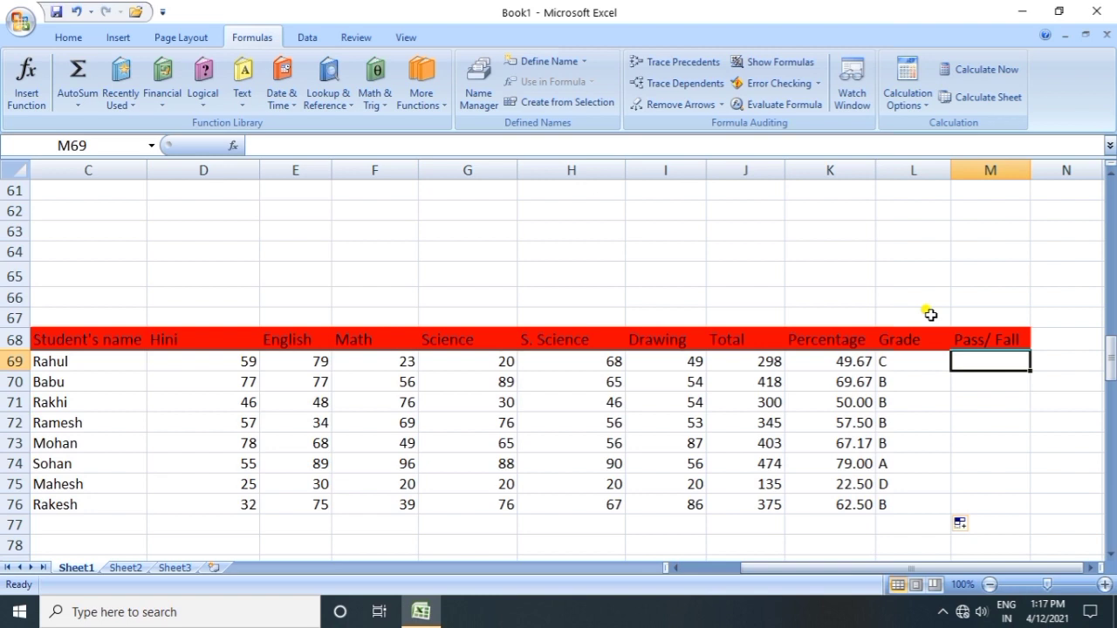
{"action": "type", "text": "="}
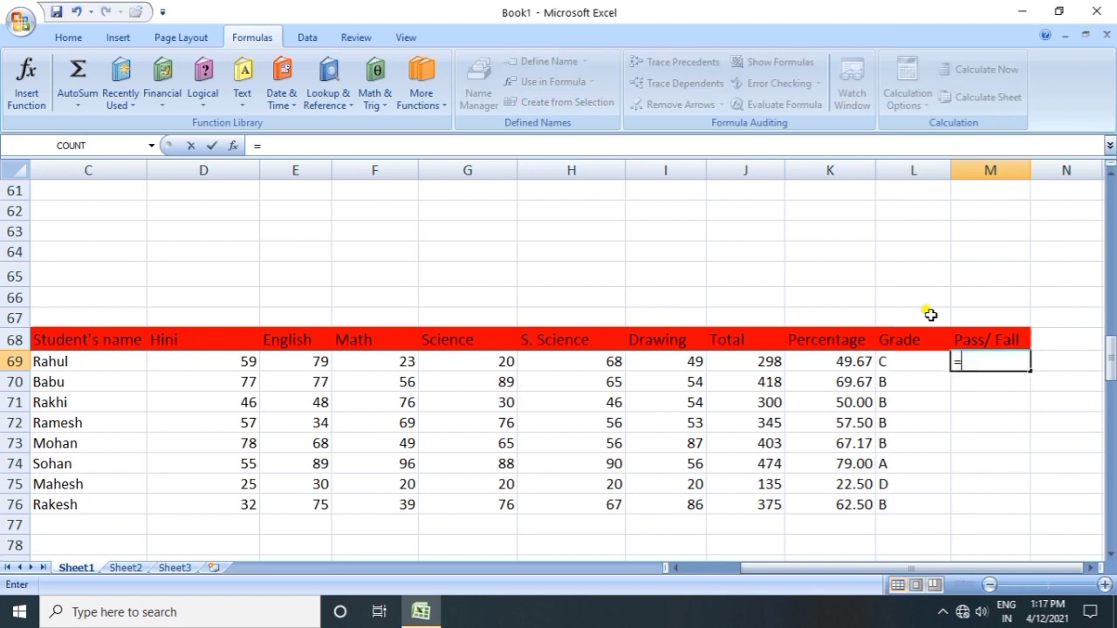
{"action": "type", "text": "if"}
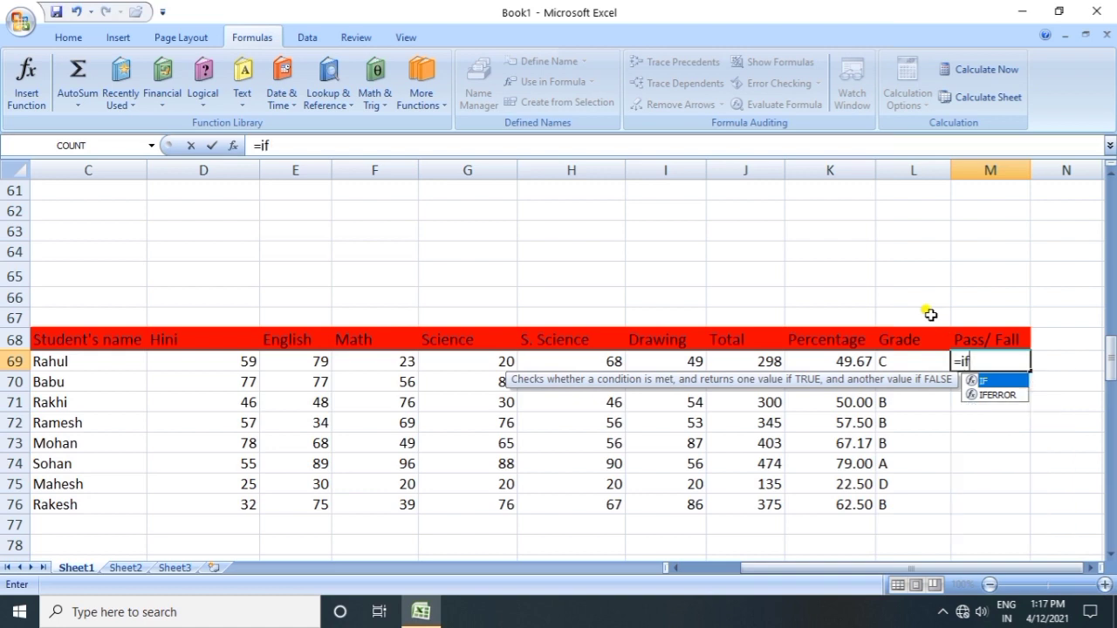
{"action": "key", "text": "Tab"}
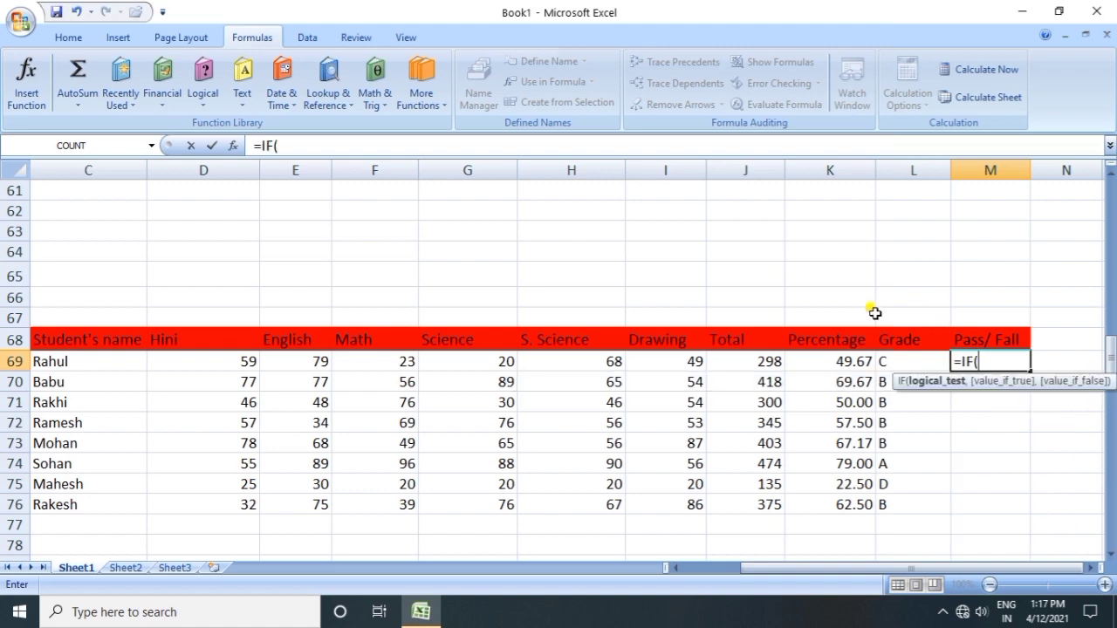
{"action": "left_click", "coordinate": [843, 360]}
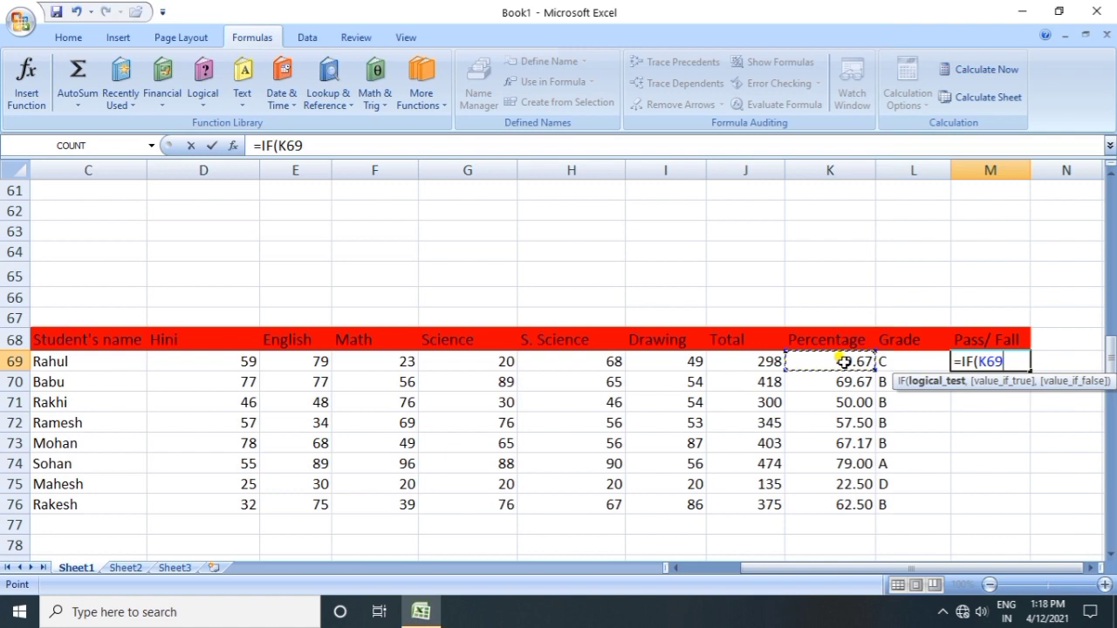
{"action": "type", "text": ">"}
{"action": "type", "text": "33"}
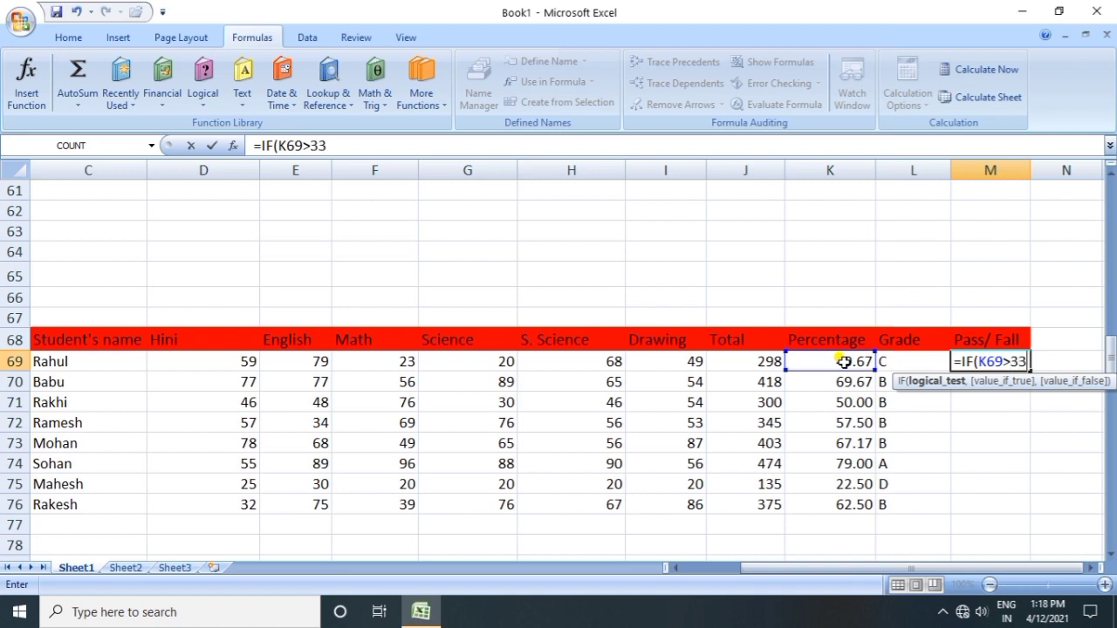
- Complete the M69 formula to return "pass" when the test is true and "fail" otherwise, accepting Excel's proposed correction
{"action": "type", "text": ",\""}
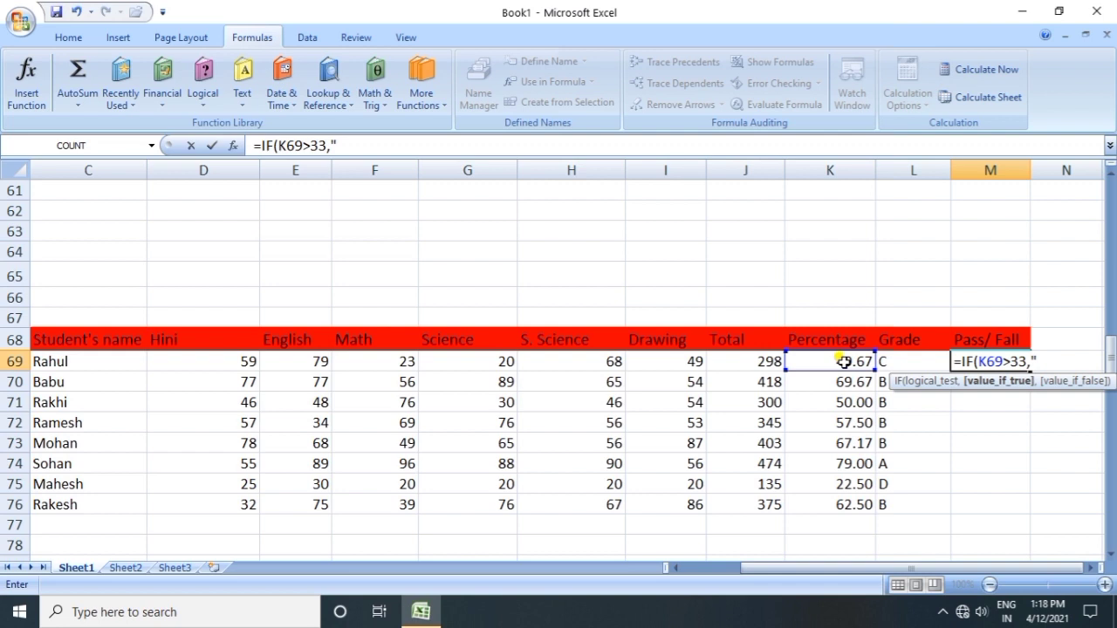
{"action": "type", "text": "pass"}
{"action": "type", "text": "'"}
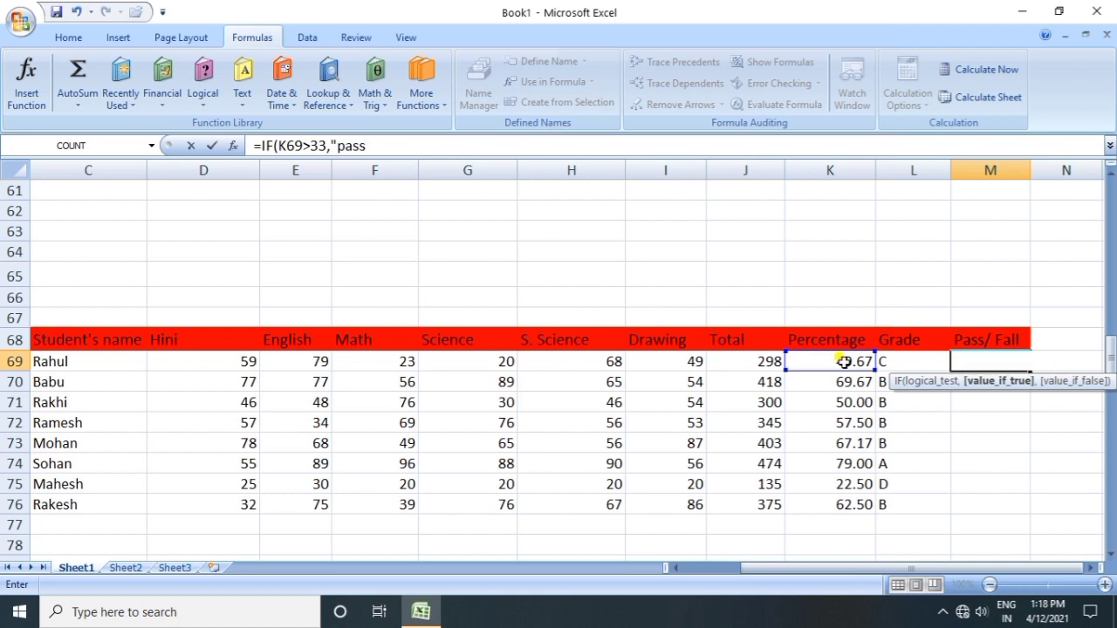
{"action": "key", "text": "BackSpace"}
{"action": "type", "text": "\","}
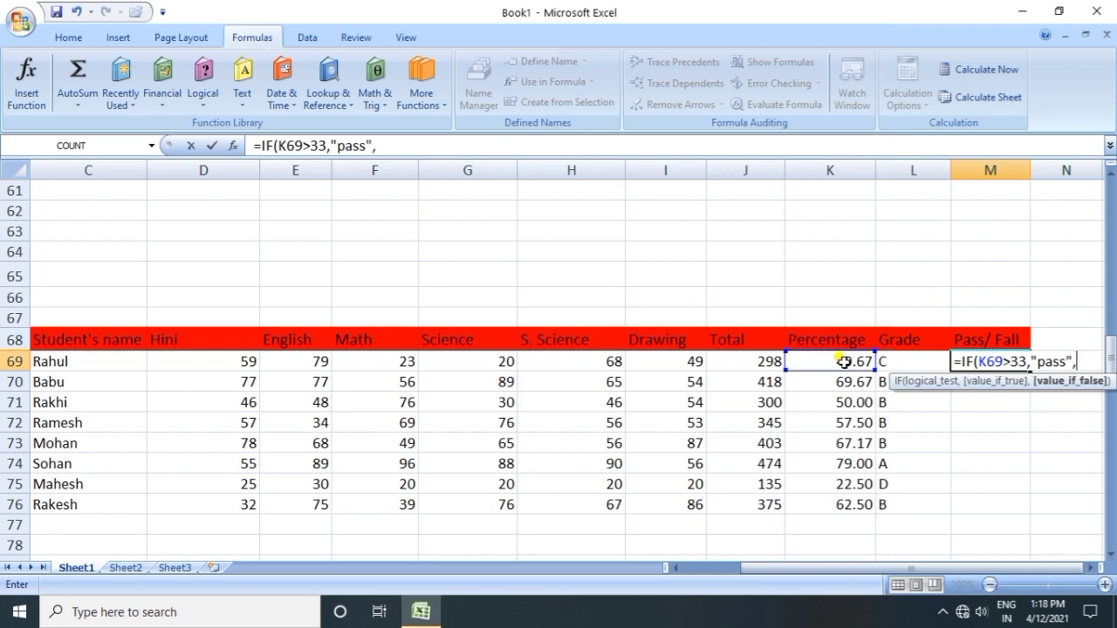
{"action": "type", "text": "fail\")"}
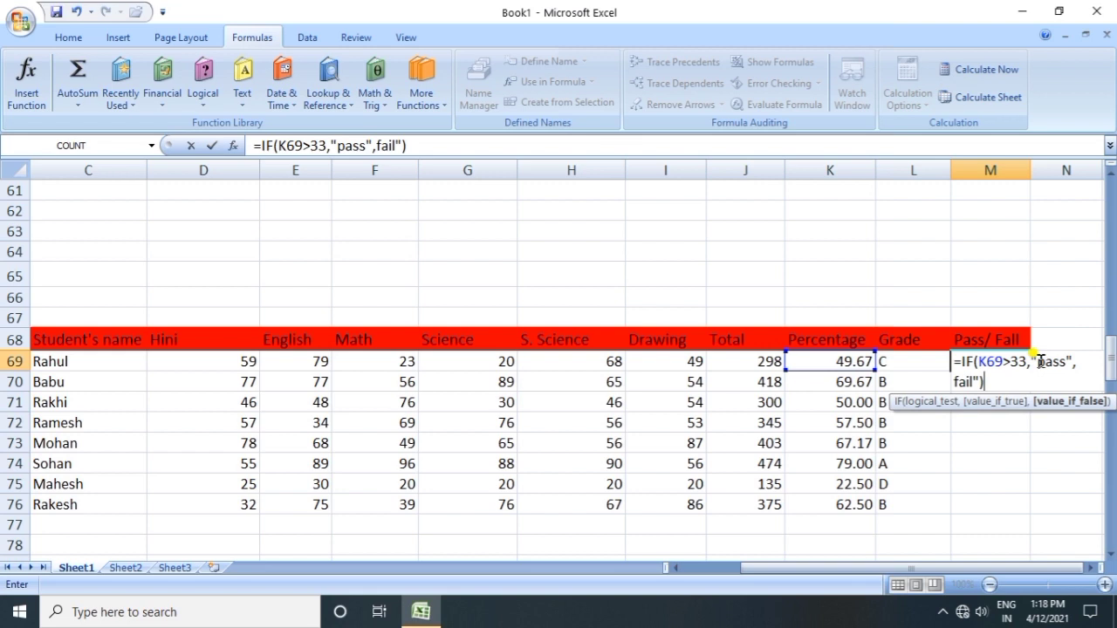
{"action": "key", "text": "Return"}
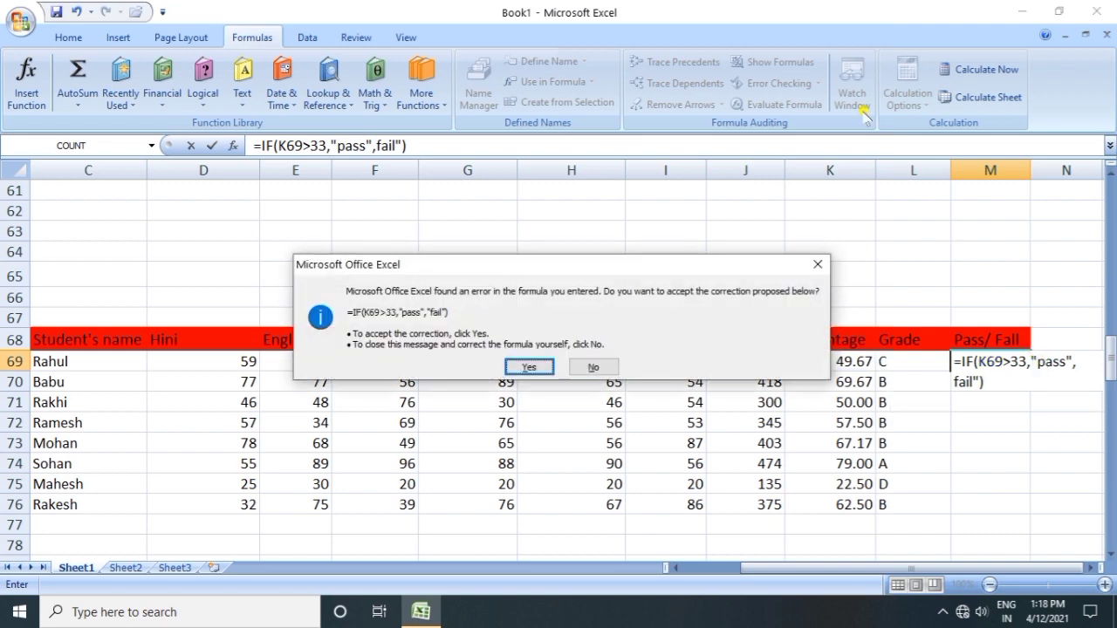
{"action": "left_click", "coordinate": [526, 367]}
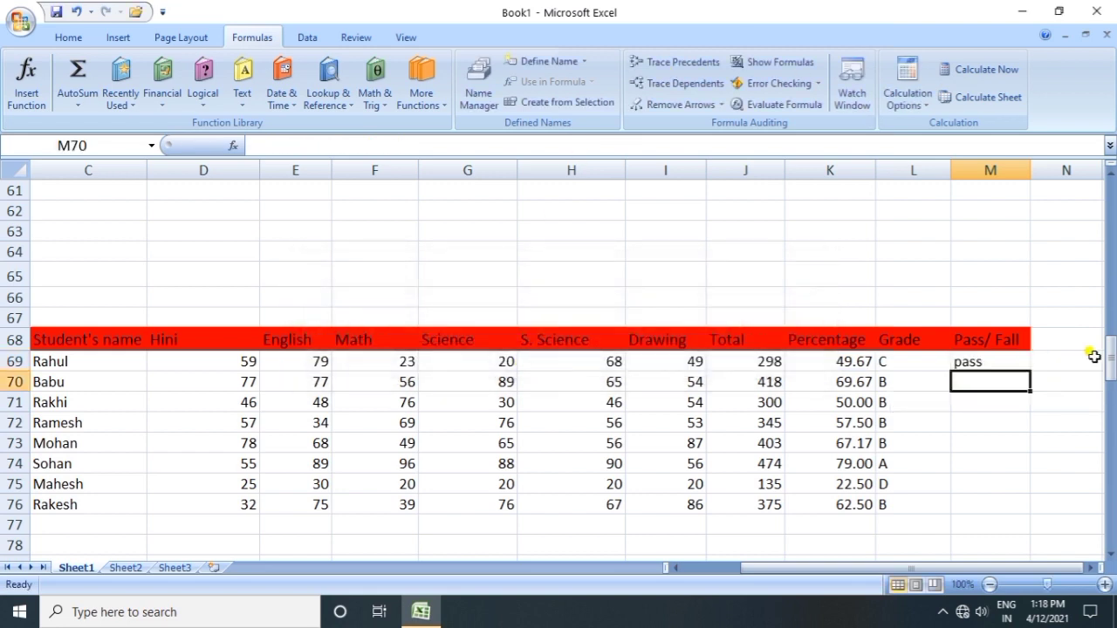
- Copy the pass/fail formula in M69 down through M76 for the remaining students
{"action": "left_click", "coordinate": [1003, 354]}
{"action": "left_click_drag", "start_coordinate": [1032, 371], "coordinate": [1041, 504]}
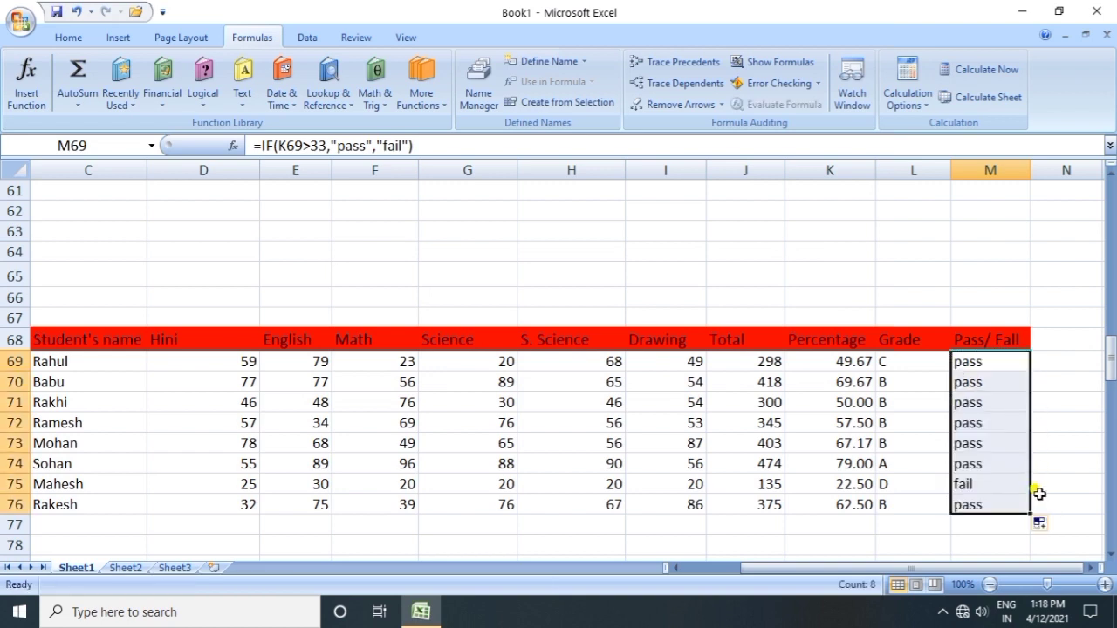
{"action": "left_click", "coordinate": [915, 518]}
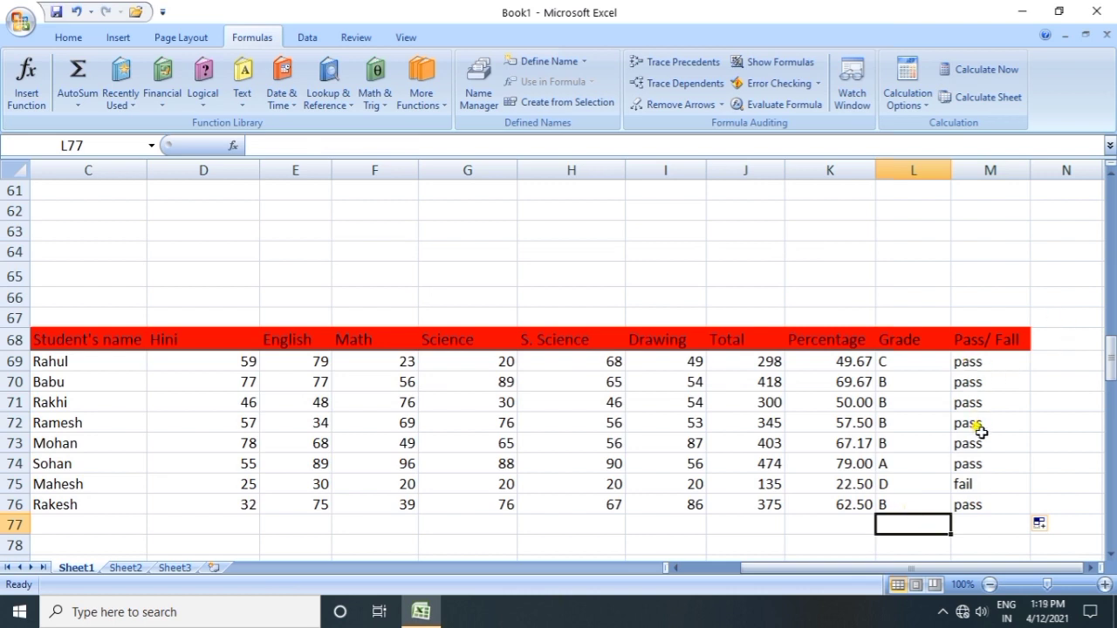
- Compare the pass/fail formulas in rows 75 and 69 with the percentages they test in column K
{"action": "left_click", "coordinate": [969, 481]}
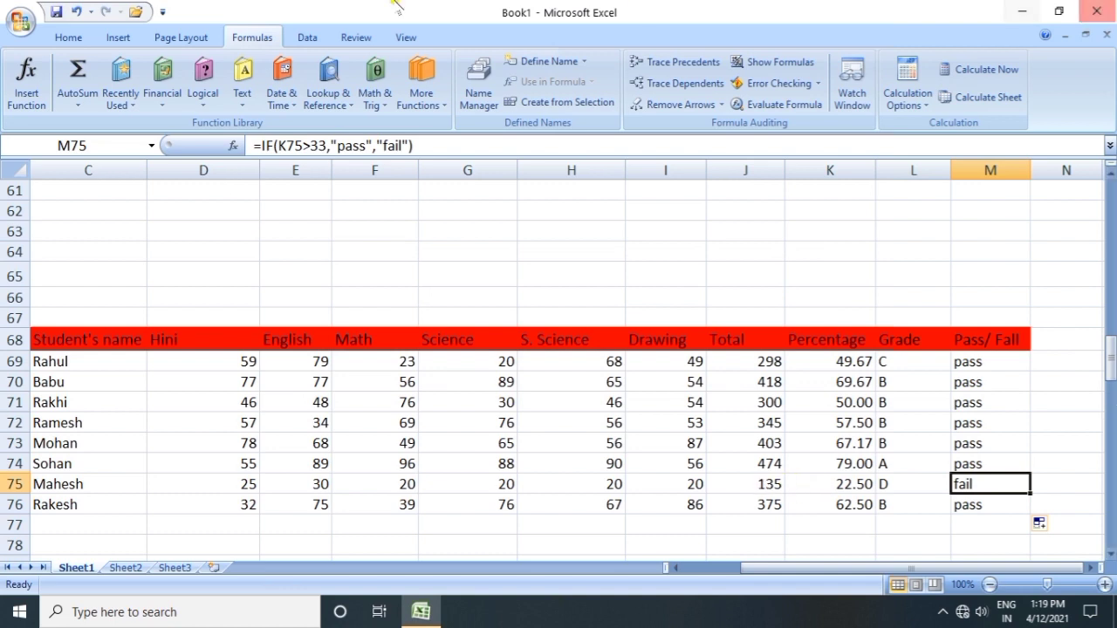
{"action": "left_click", "coordinate": [853, 486]}
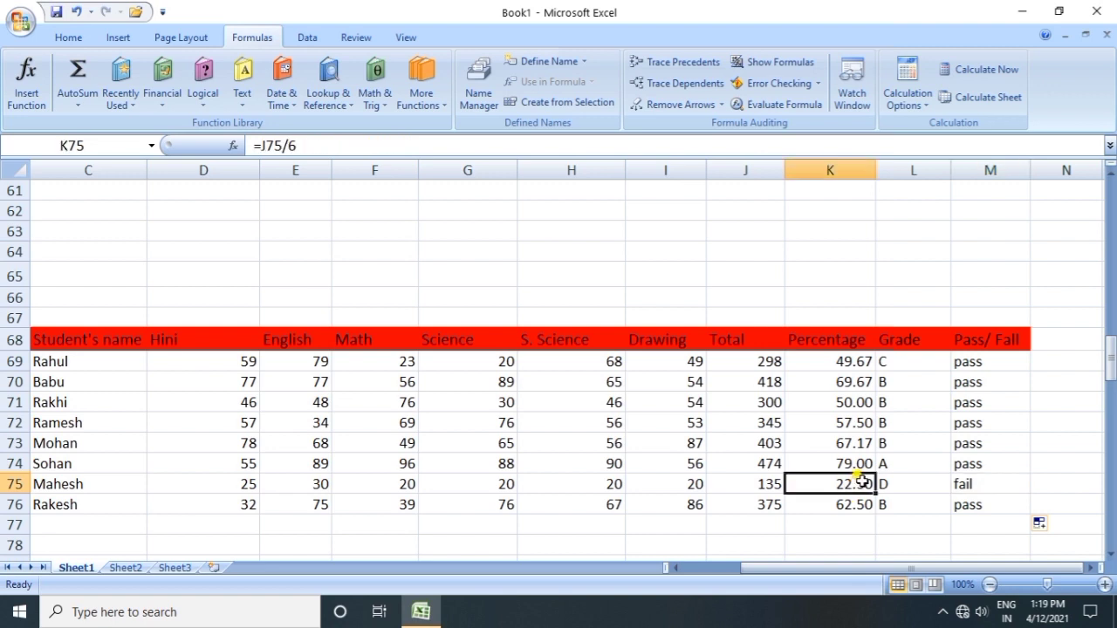
{"action": "left_click", "coordinate": [968, 482]}
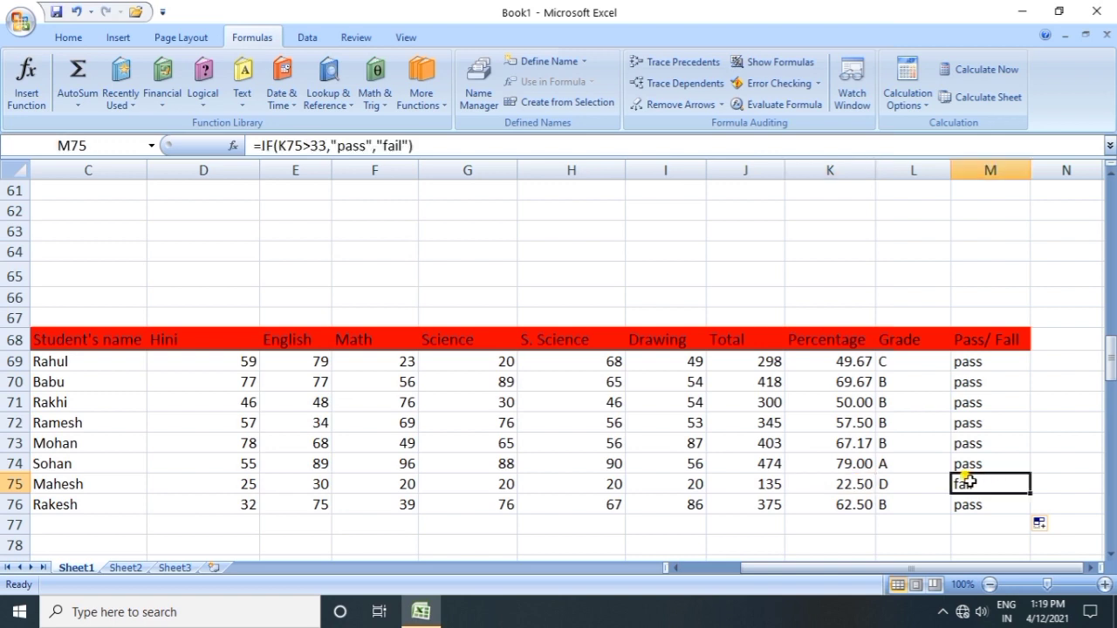
{"action": "left_click", "coordinate": [864, 481]}
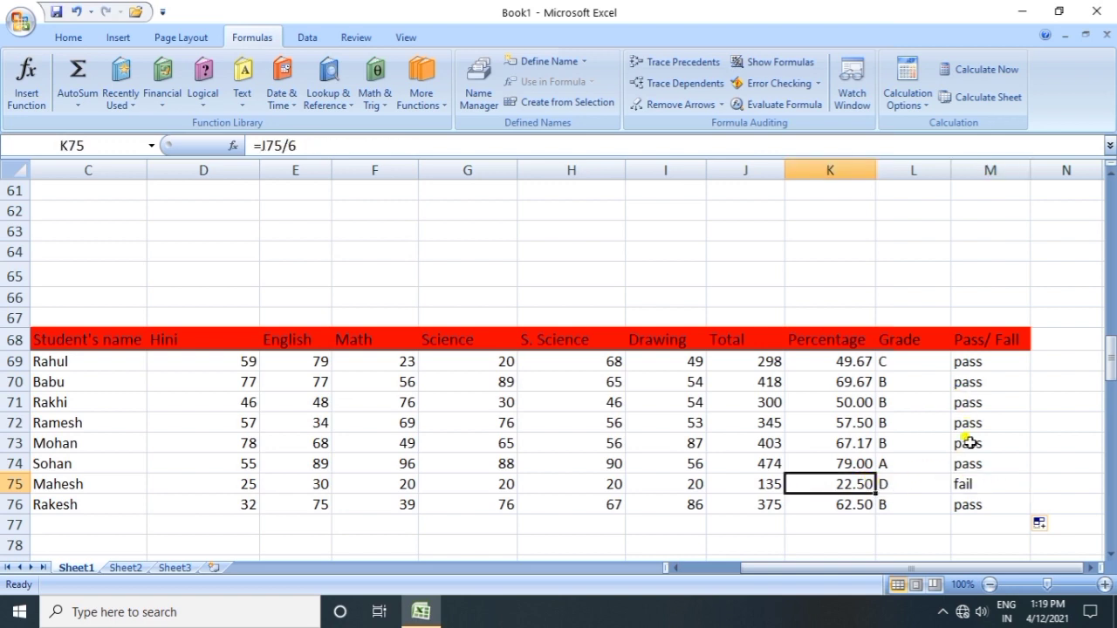
{"action": "left_click_drag", "start_coordinate": [801, 567], "coordinate": [755, 572]}
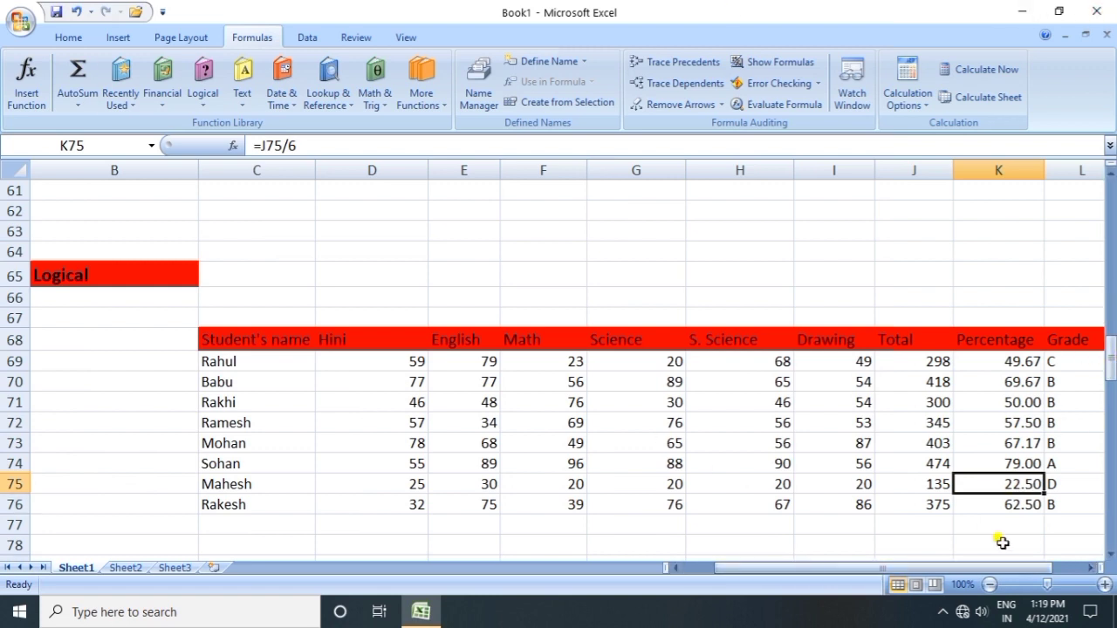
{"action": "left_click_drag", "start_coordinate": [1015, 570], "coordinate": [1042, 569]}
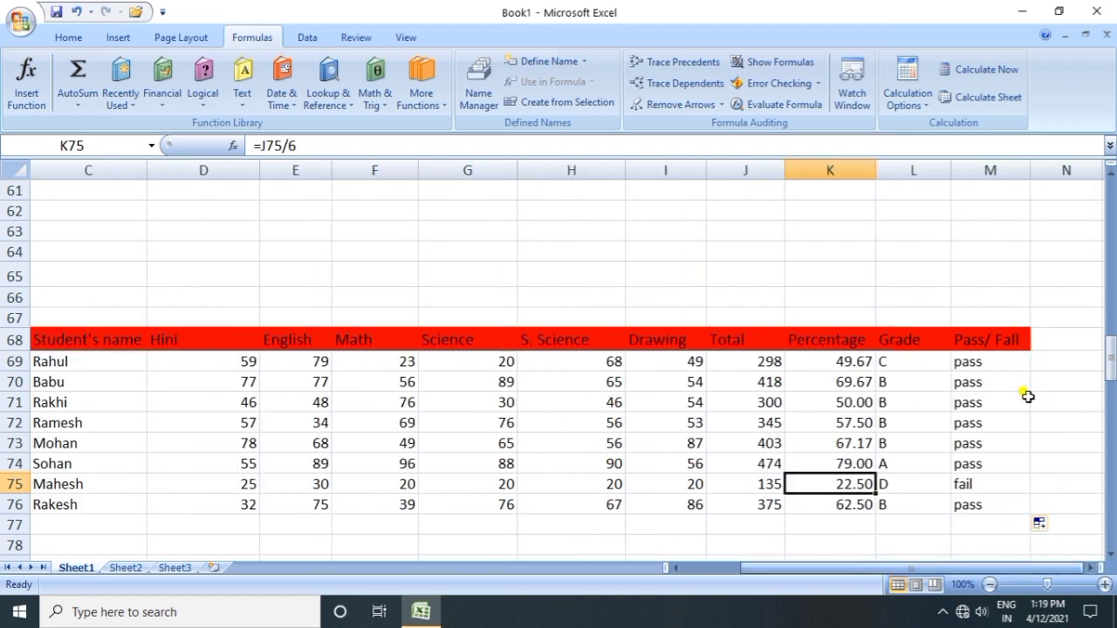
{"action": "left_click", "coordinate": [977, 365]}
{"action": "left_click", "coordinate": [843, 359]}
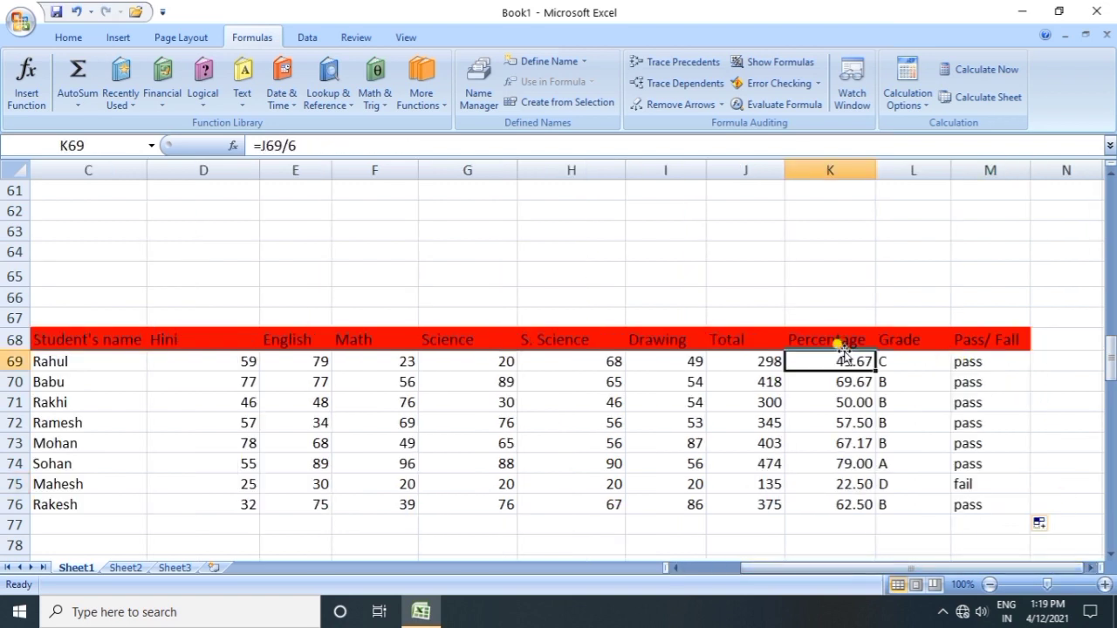
- In the Text section, convert the word in H87 to lowercase with a LOWER formula in D87
{"action": "left_click", "coordinate": [747, 364]}
{"action": "left_click_drag", "start_coordinate": [929, 569], "coordinate": [838, 569]}
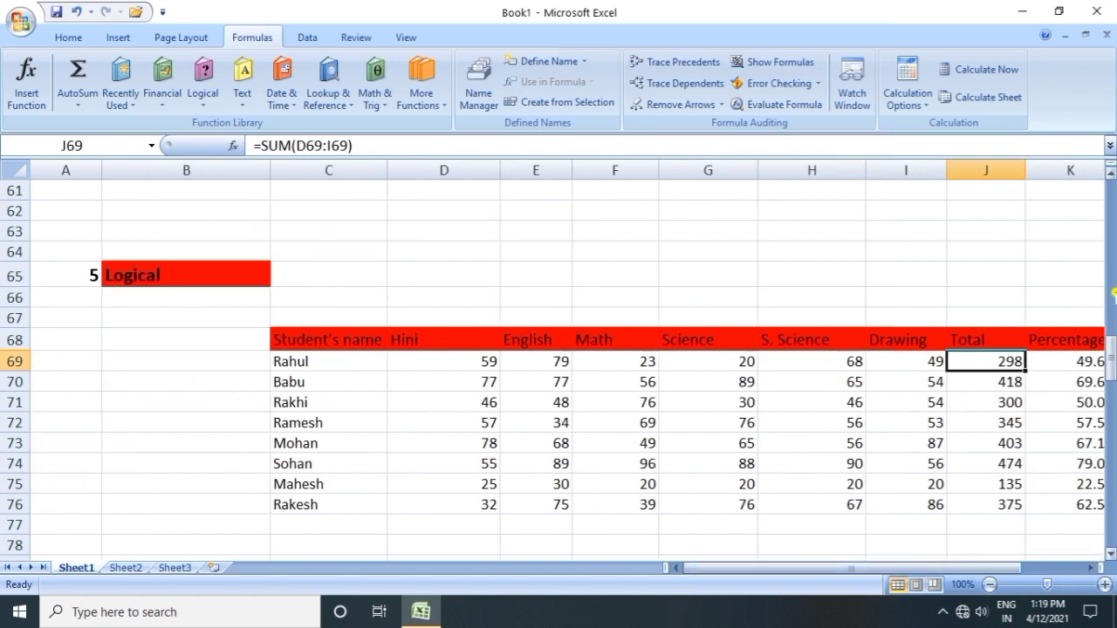
{"action": "left_click_drag", "start_coordinate": [1111, 360], "coordinate": [1111, 403]}
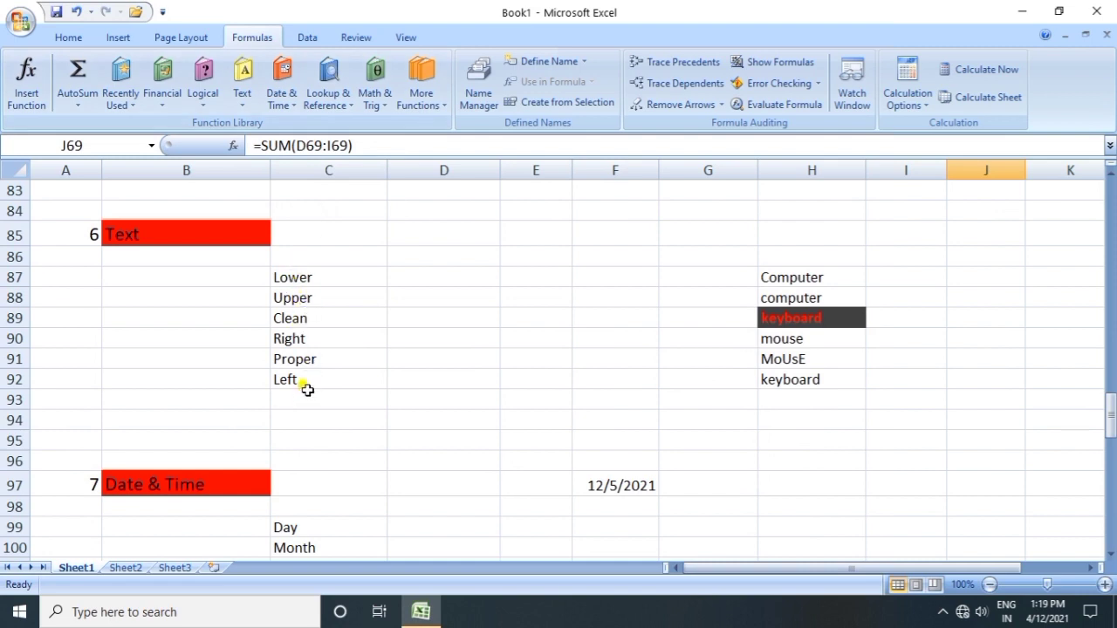
{"action": "left_click", "coordinate": [443, 272]}
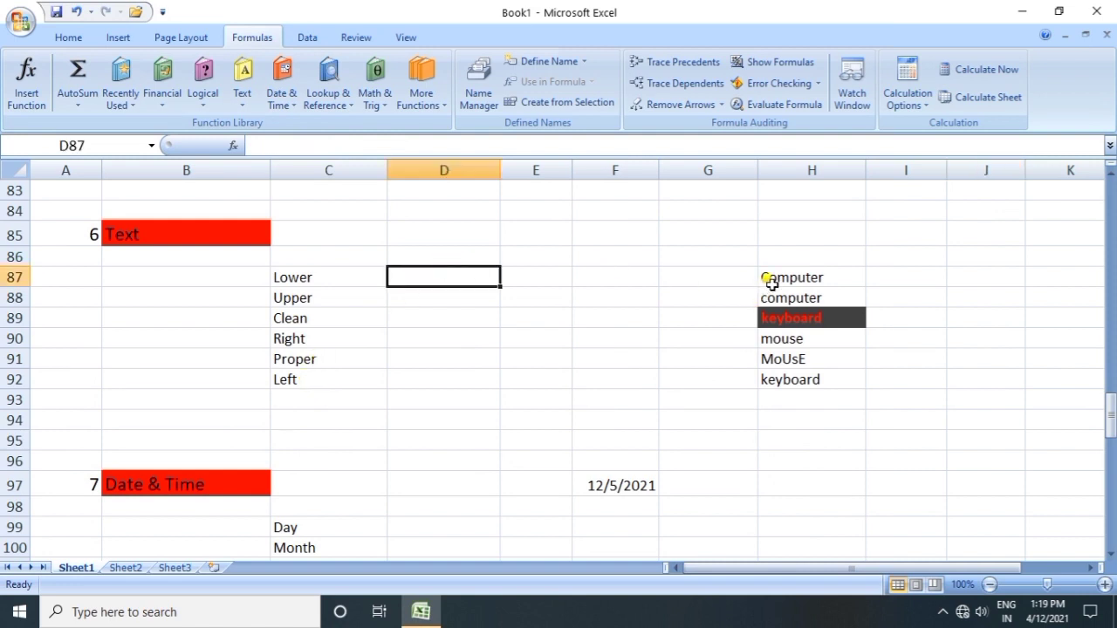
{"action": "left_click", "coordinate": [772, 282]}
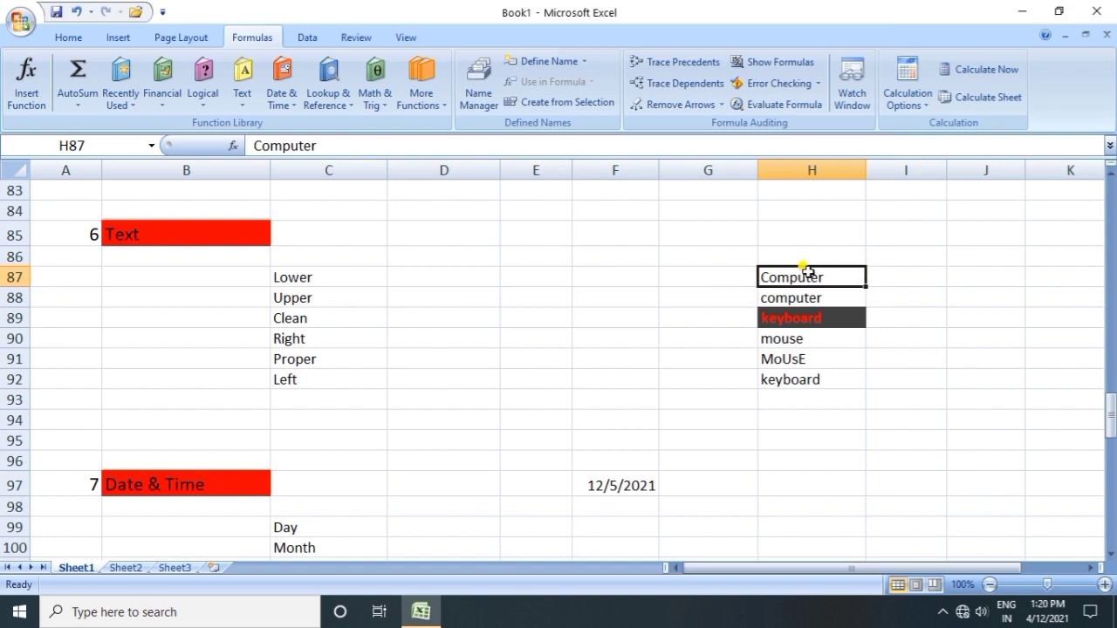
{"action": "left_click", "coordinate": [420, 278]}
{"action": "type", "text": "="}
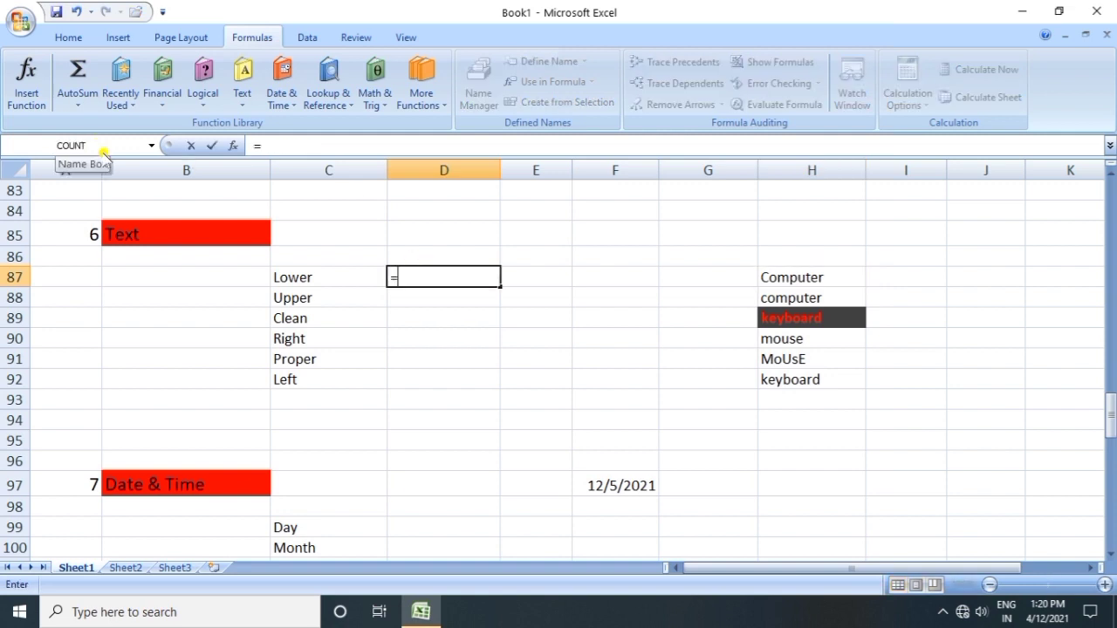
{"action": "type", "text": "low"}
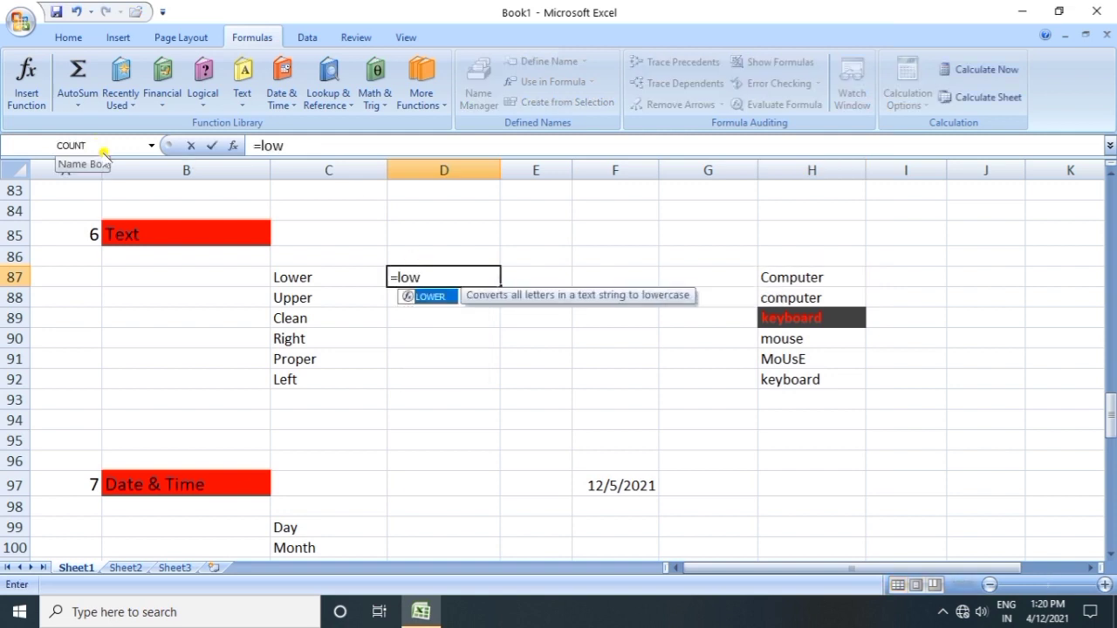
{"action": "key", "text": "Tab"}
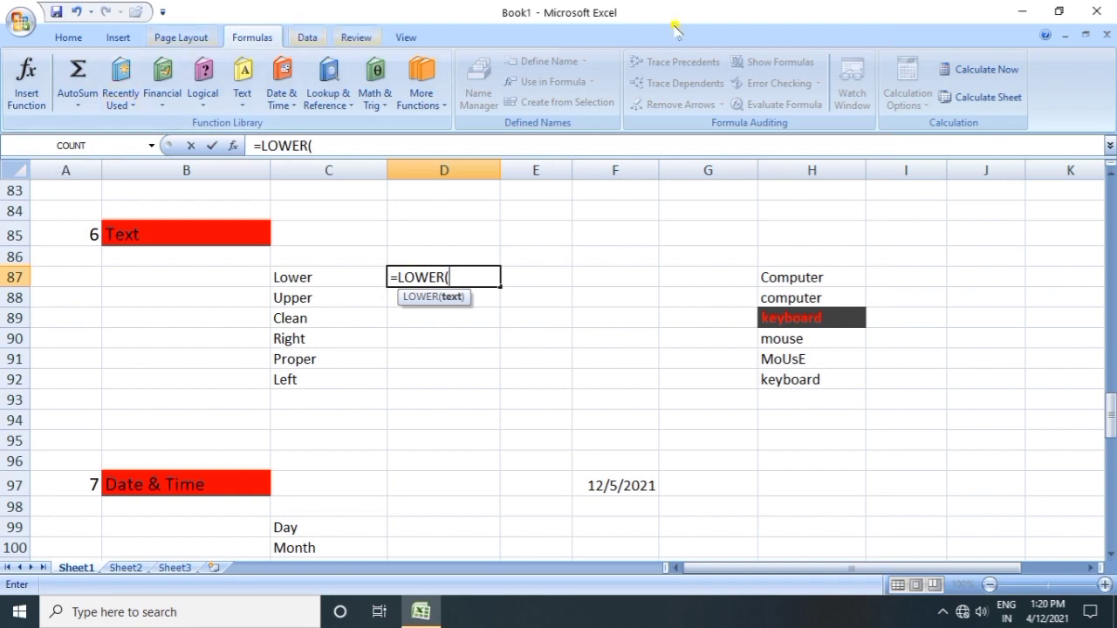
{"action": "left_click", "coordinate": [790, 276]}
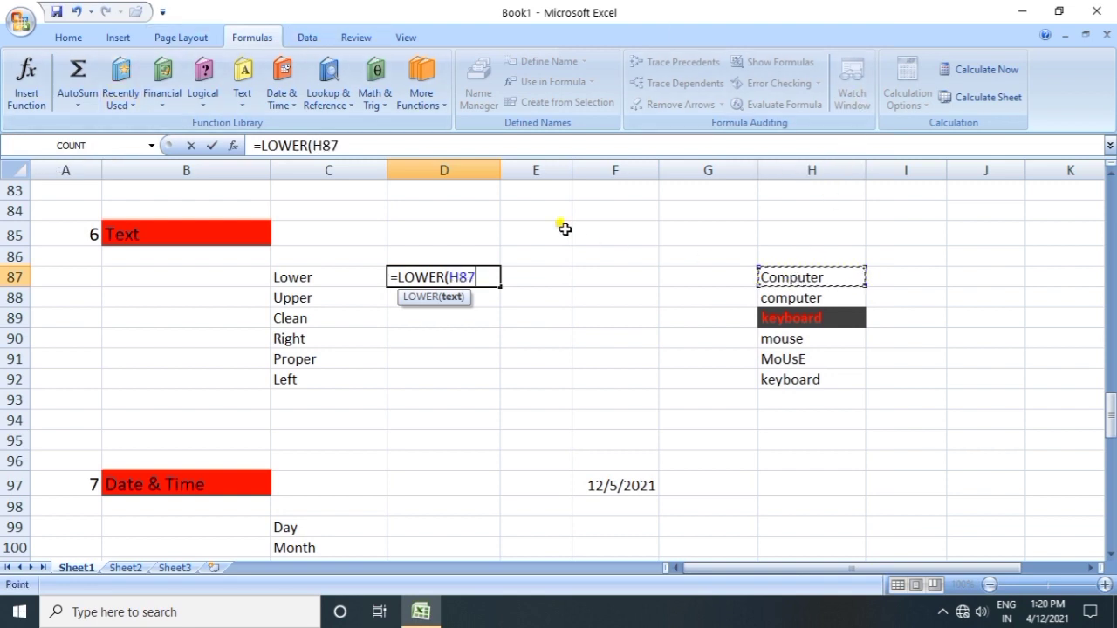
{"action": "type", "text": ")"}
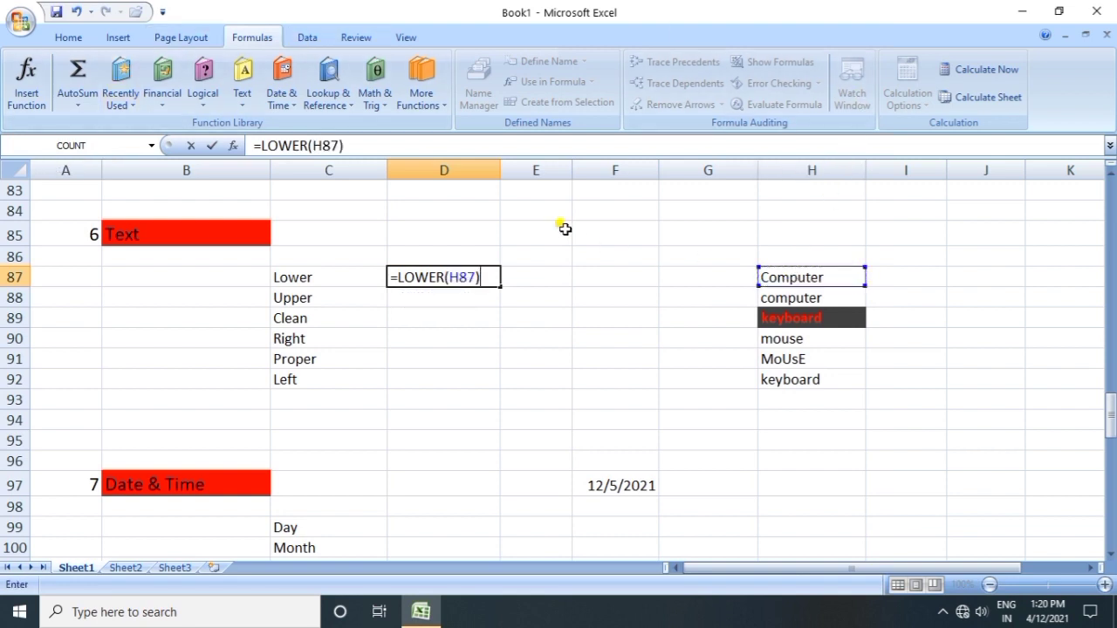
{"action": "key", "text": "Return"}
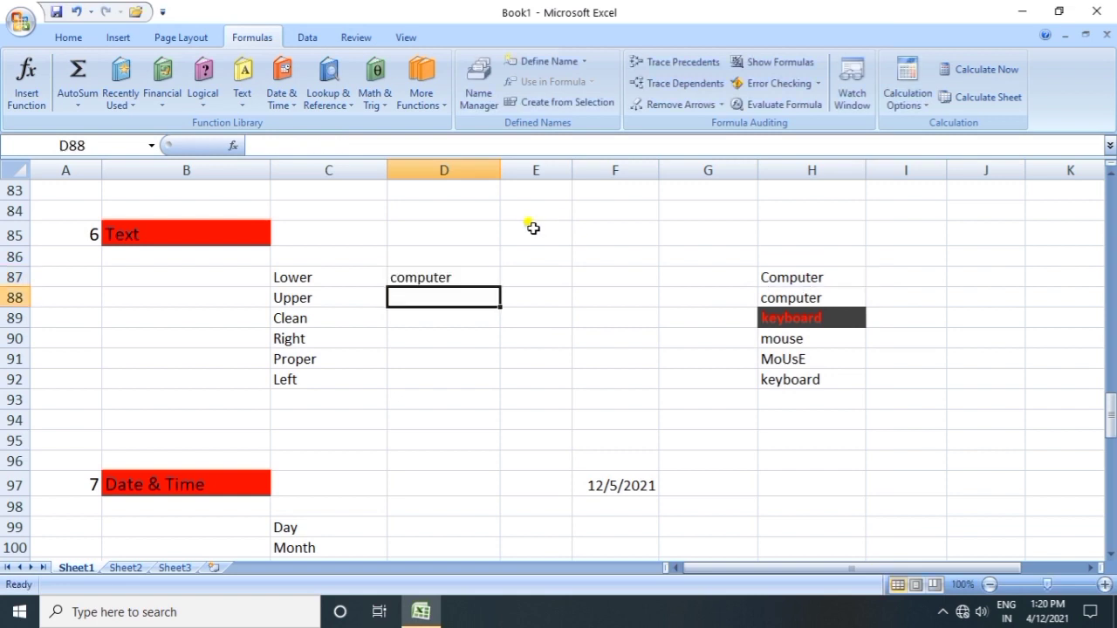
- Compare the LOWER formula and its result in D87 with the source word in H87
{"action": "left_click", "coordinate": [435, 273]}
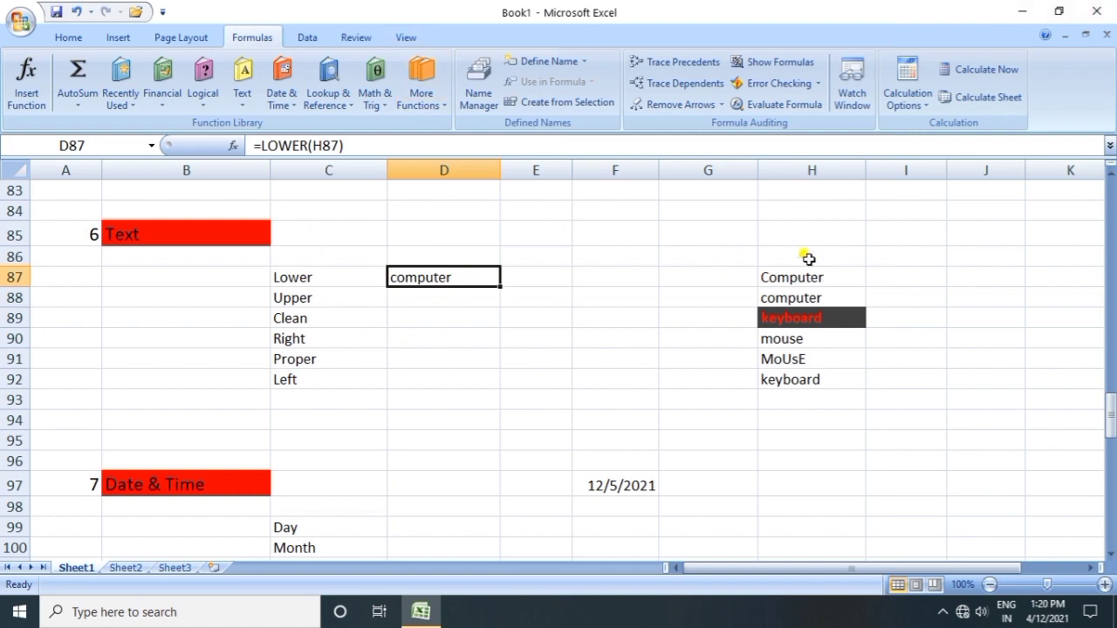
{"action": "left_click", "coordinate": [811, 277]}
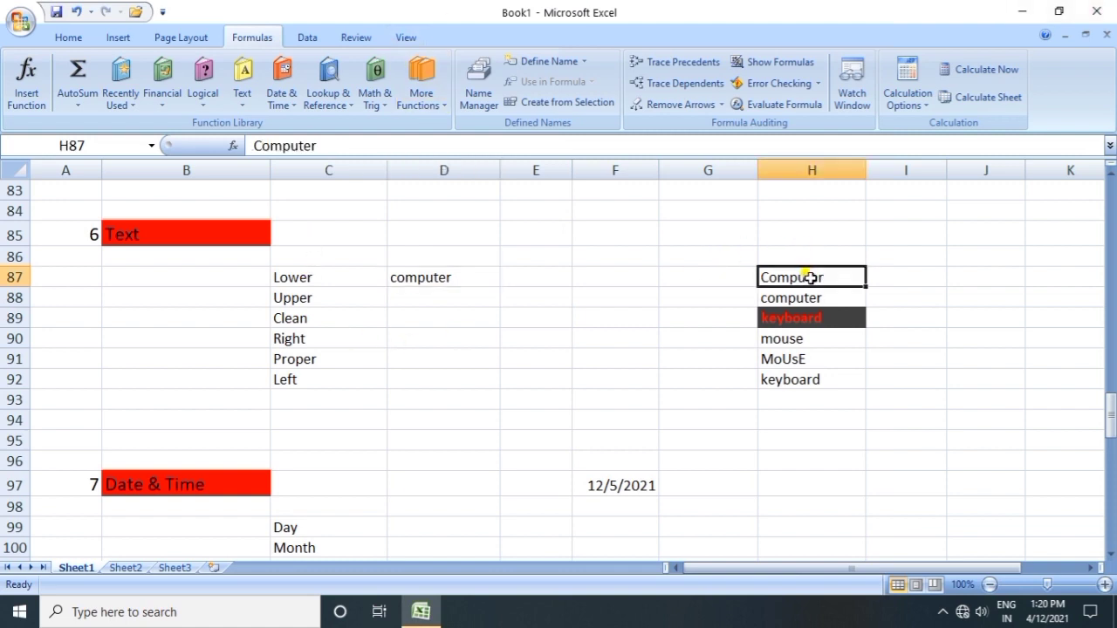
{"action": "left_click", "coordinate": [457, 273]}
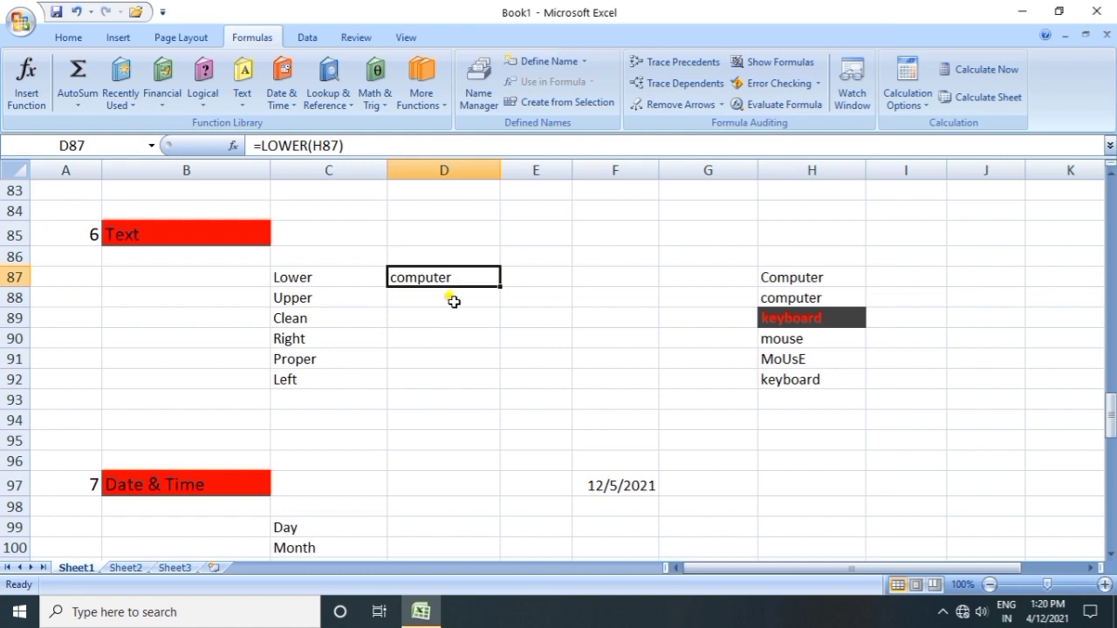
- Check the source word in H88 and start a formula in D88 beside the Upper label
{"action": "left_click", "coordinate": [454, 297]}
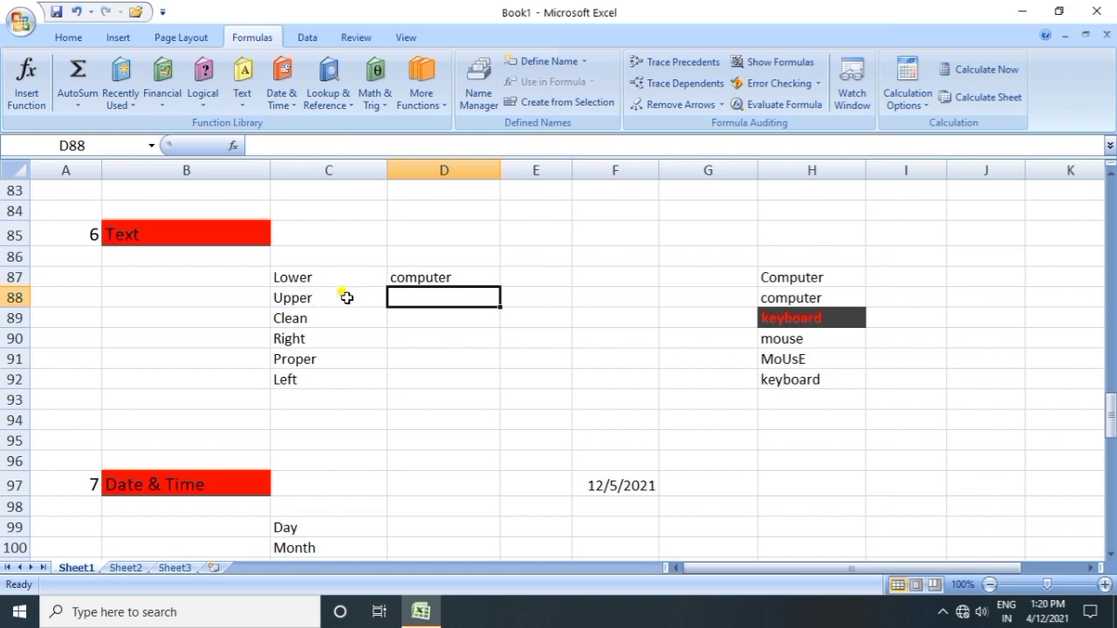
{"action": "left_click", "coordinate": [801, 295]}
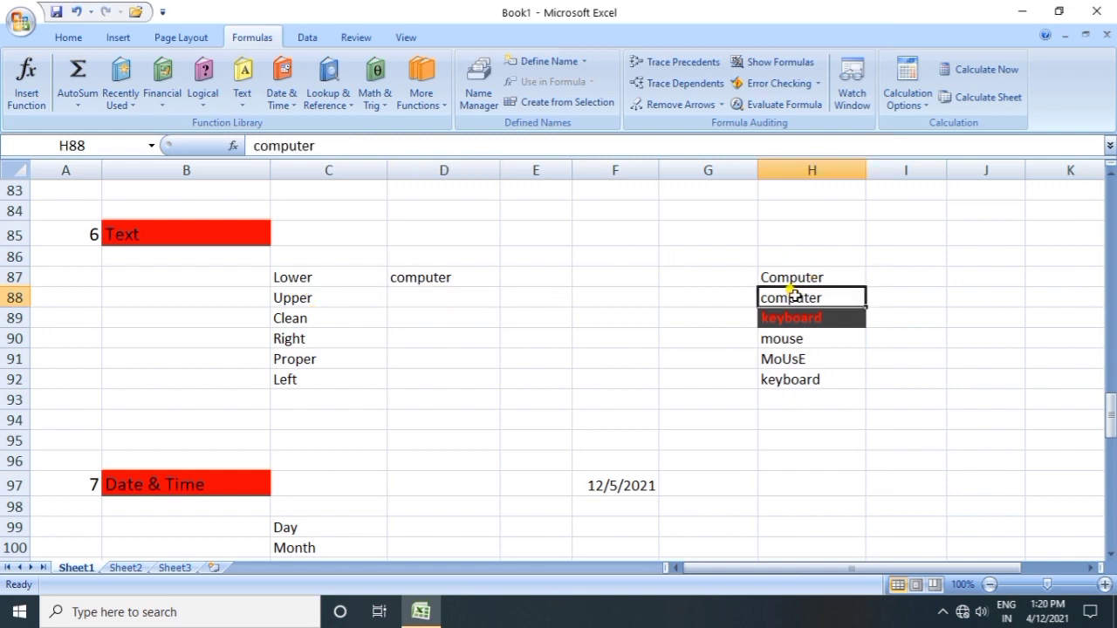
{"action": "left_click", "coordinate": [442, 290]}
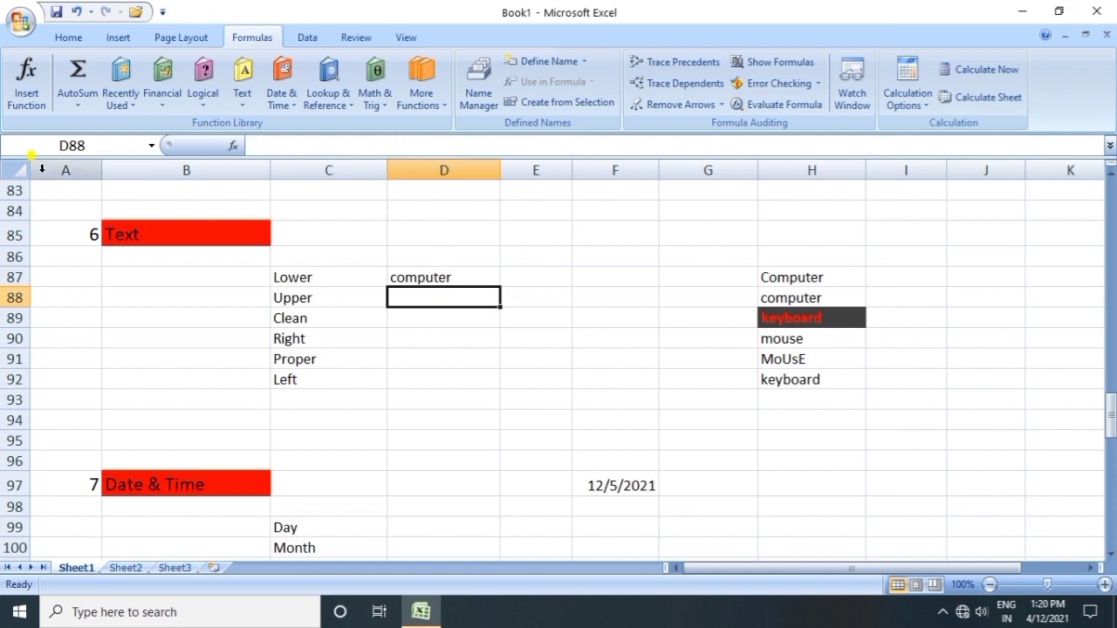
{"action": "type", "text": "="}
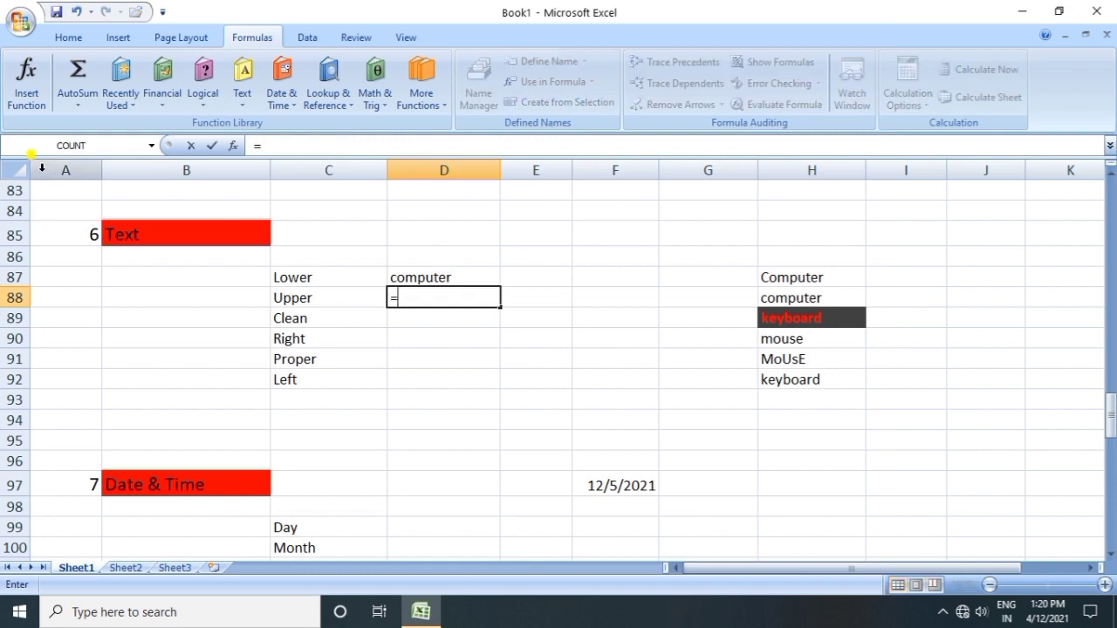
- Complete the formula =UPPER(H88) in cell D88 to convert the source word to uppercase
{"action": "type", "text": "up"}
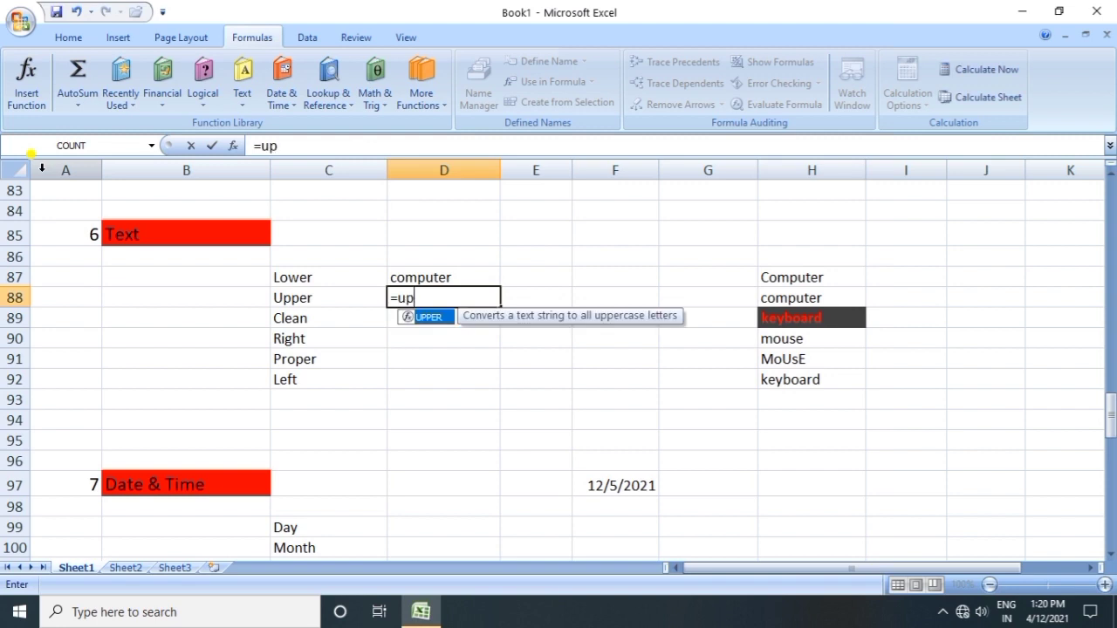
{"action": "key", "text": "Tab"}
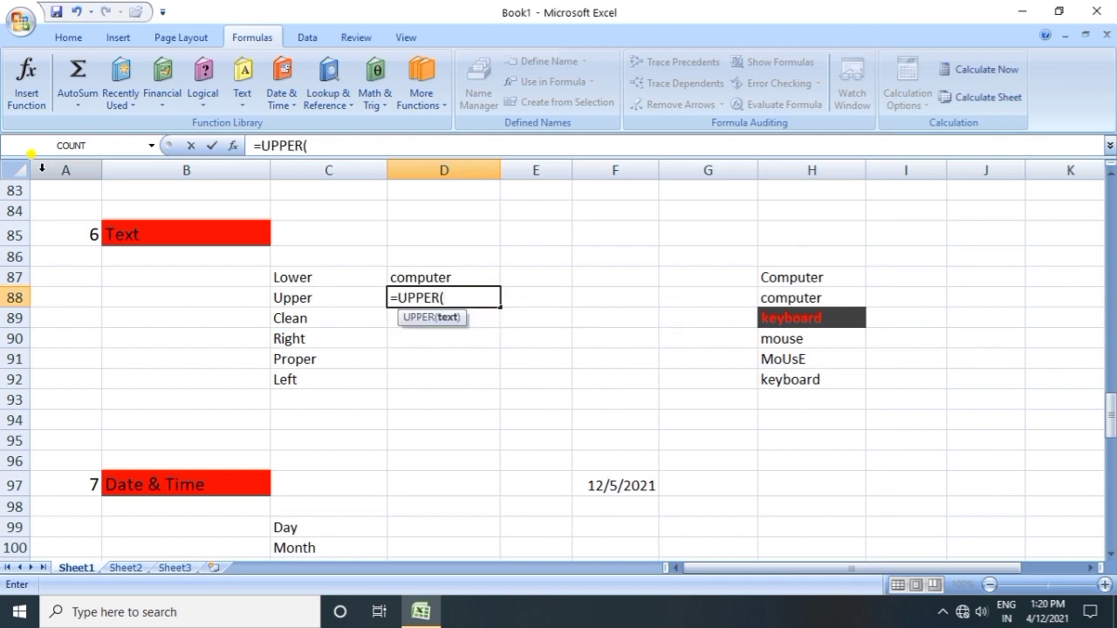
{"action": "left_click", "coordinate": [789, 297]}
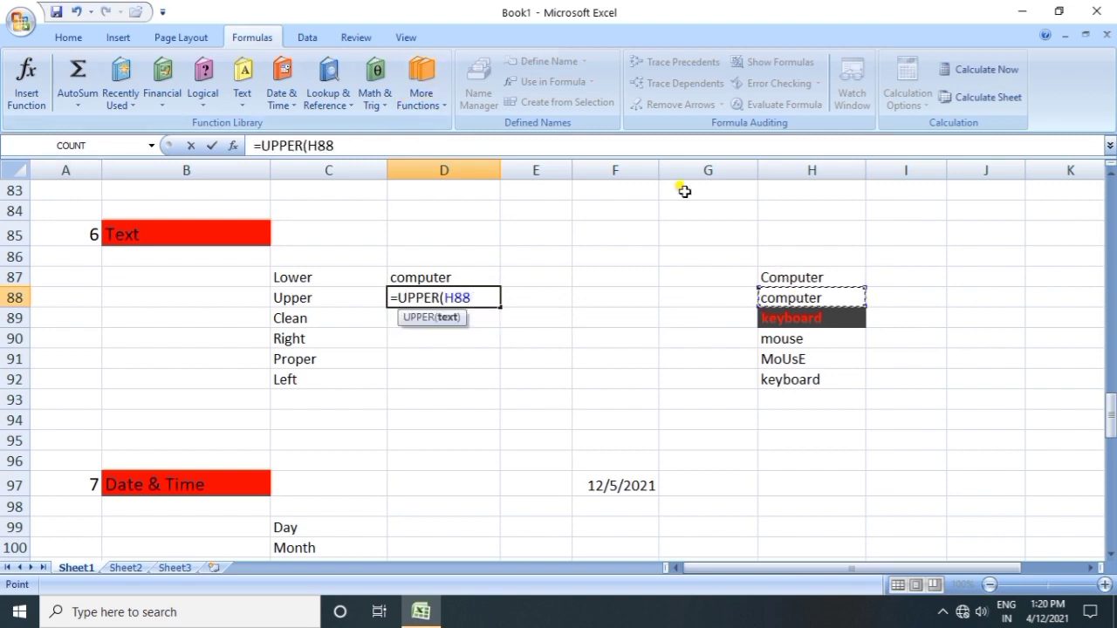
{"action": "type", "text": ")"}
{"action": "key", "text": "Return"}
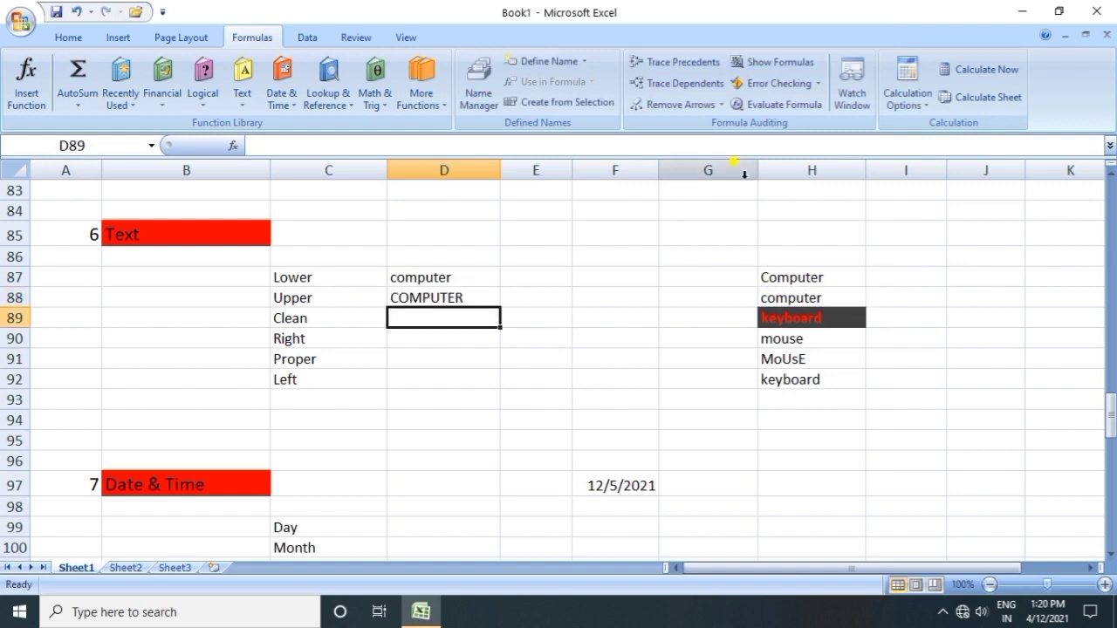
{"action": "left_click", "coordinate": [425, 298]}
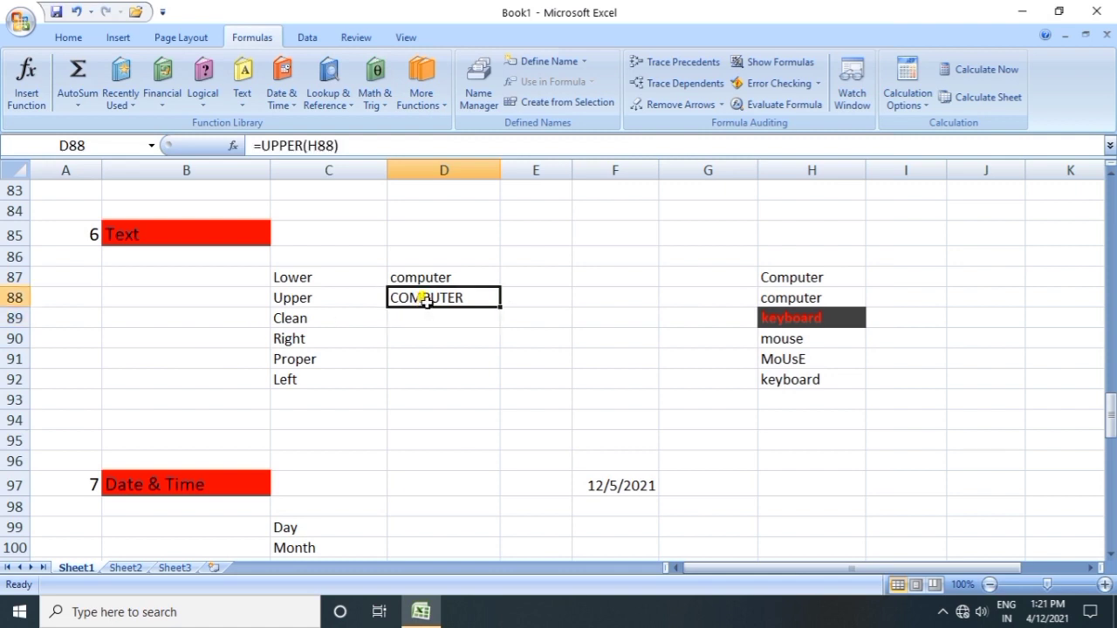
- Enter =CLEAN(H89) in cell D89 beside the Clean label to strip nonprintable characters from the source word
{"action": "left_click", "coordinate": [424, 315]}
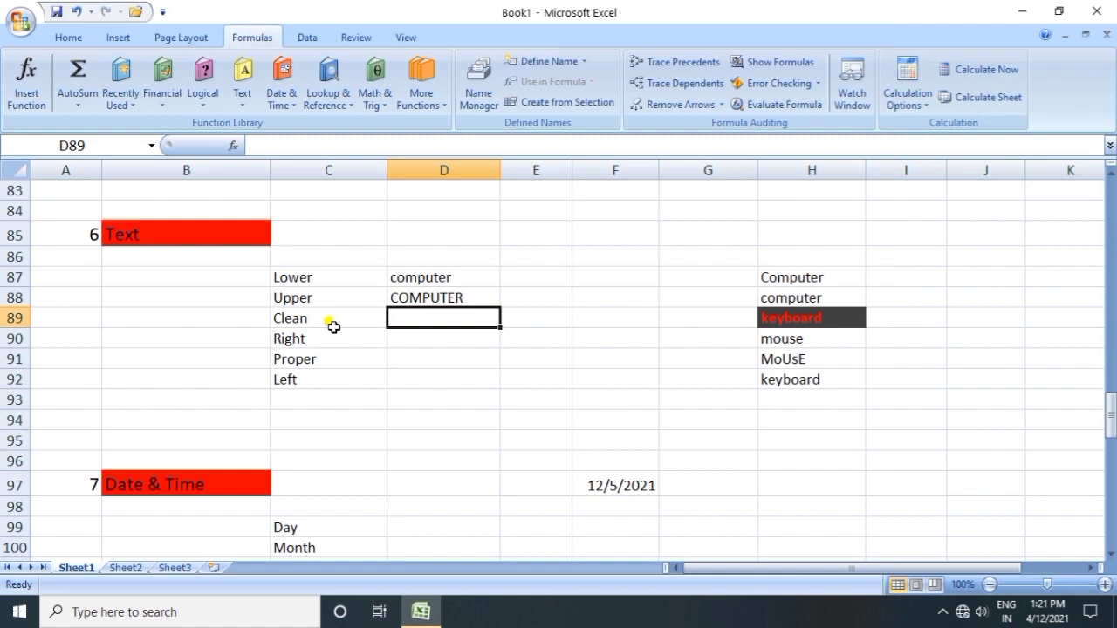
{"action": "left_click", "coordinate": [808, 317]}
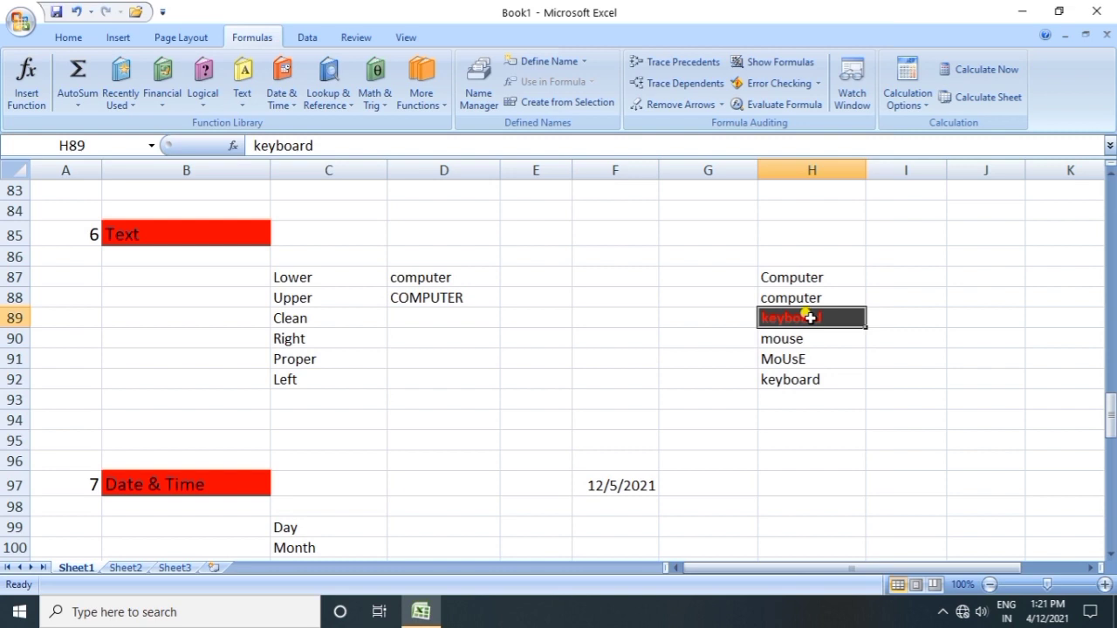
{"action": "left_click", "coordinate": [407, 316]}
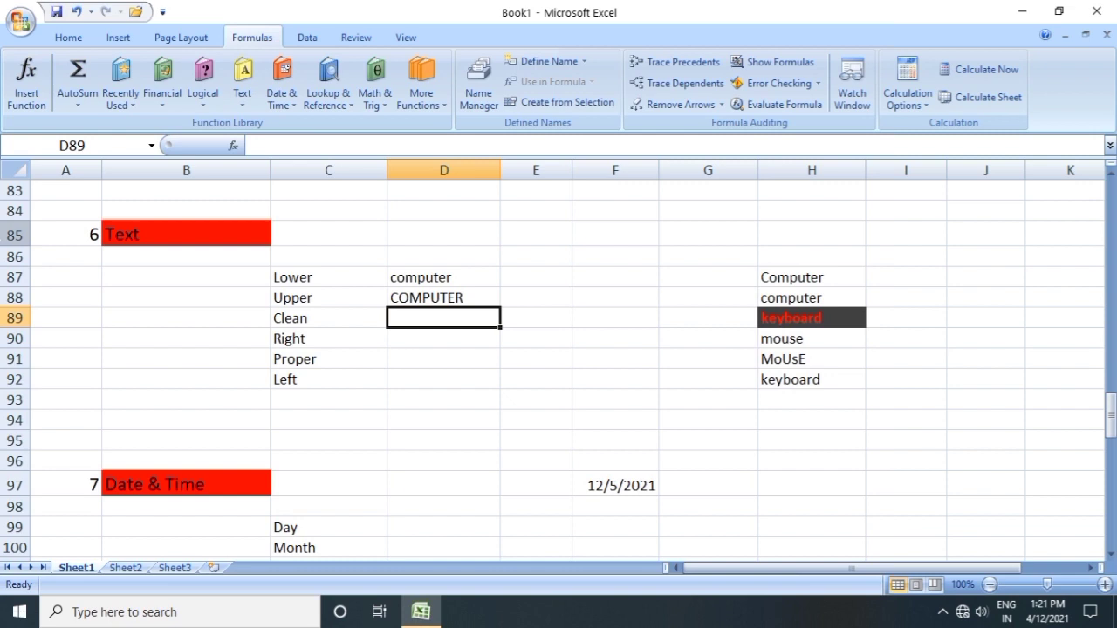
{"action": "type", "text": "="}
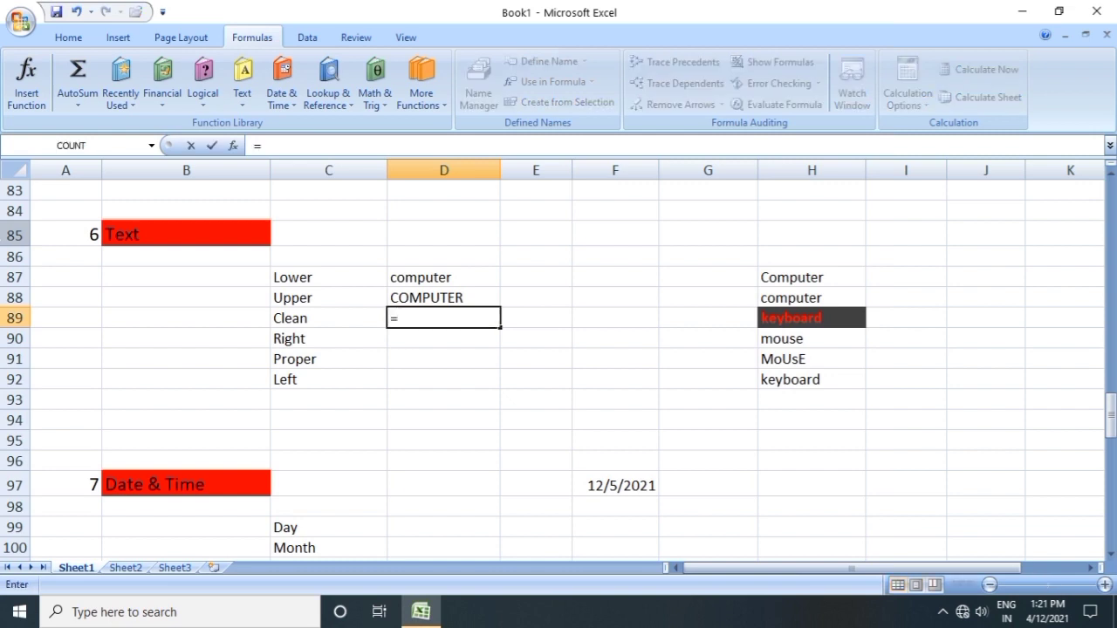
{"action": "type", "text": "cle"}
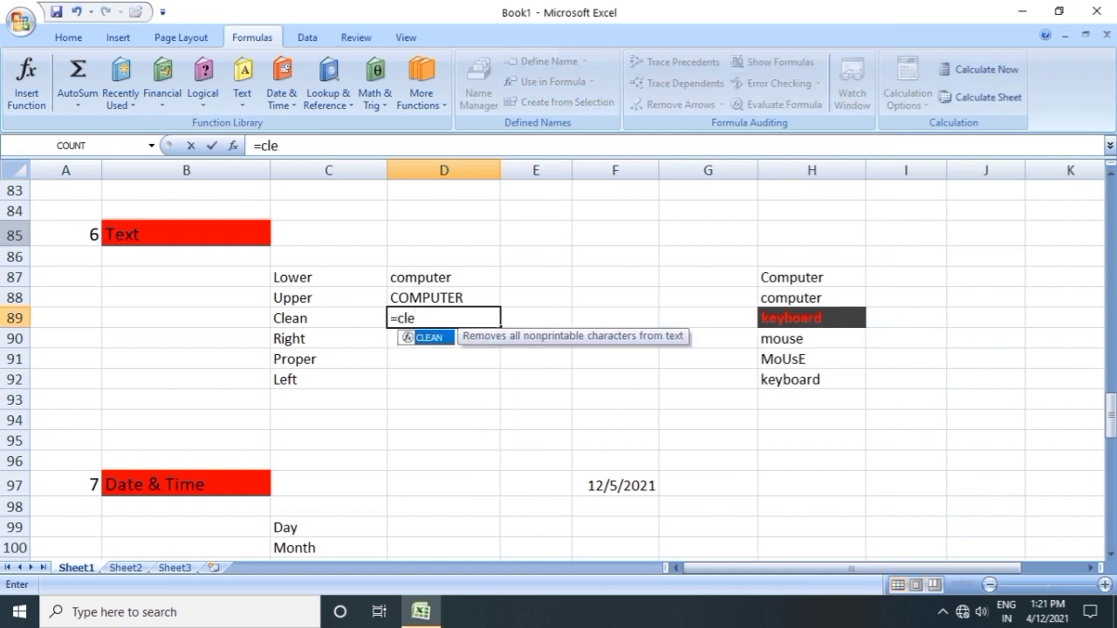
{"action": "key", "text": "Tab"}
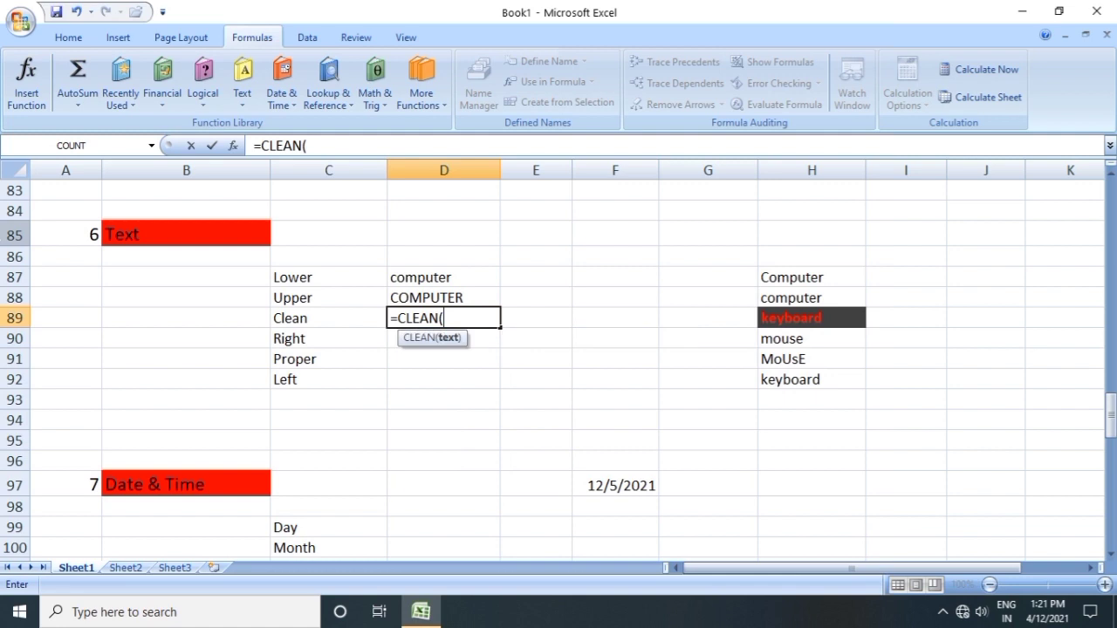
{"action": "left_click", "coordinate": [791, 320]}
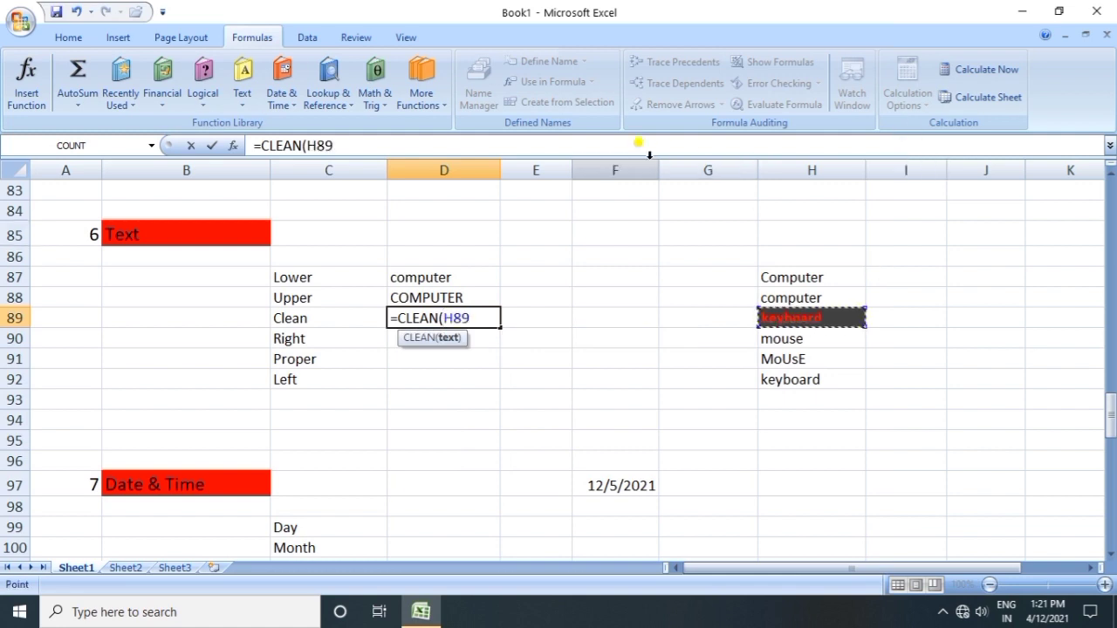
{"action": "type", "text": ")"}
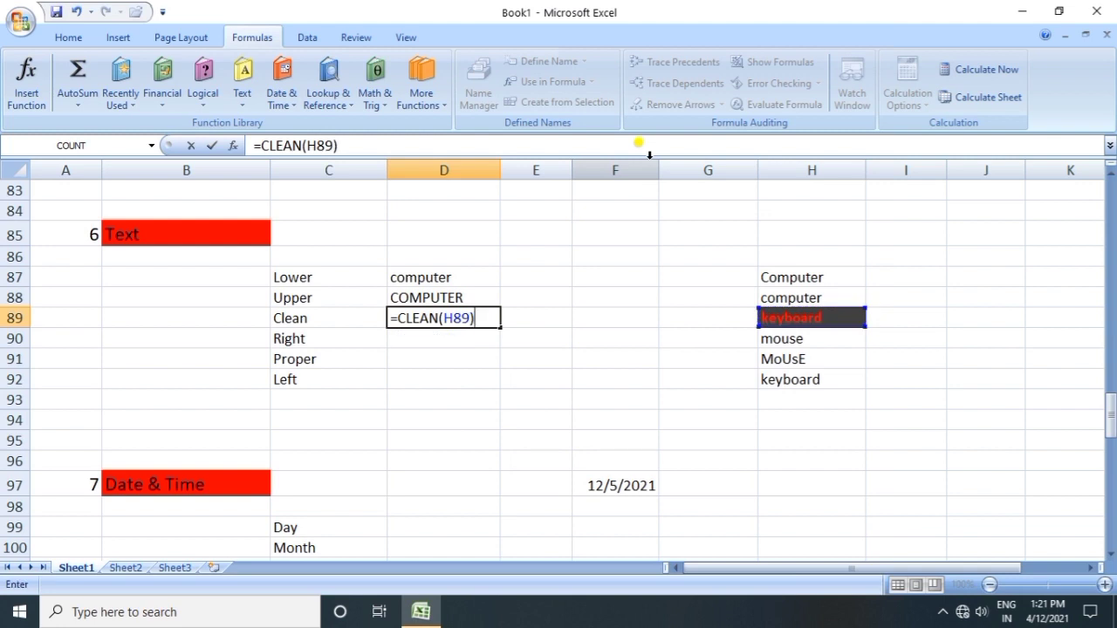
{"action": "key", "text": "Return"}
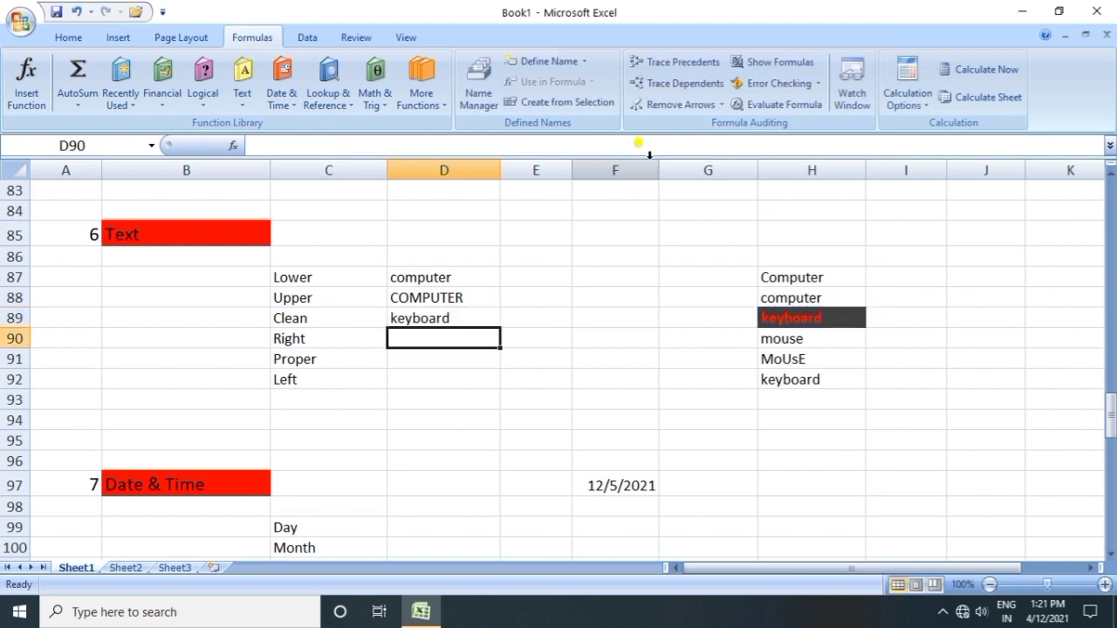
{"action": "left_click", "coordinate": [411, 319]}
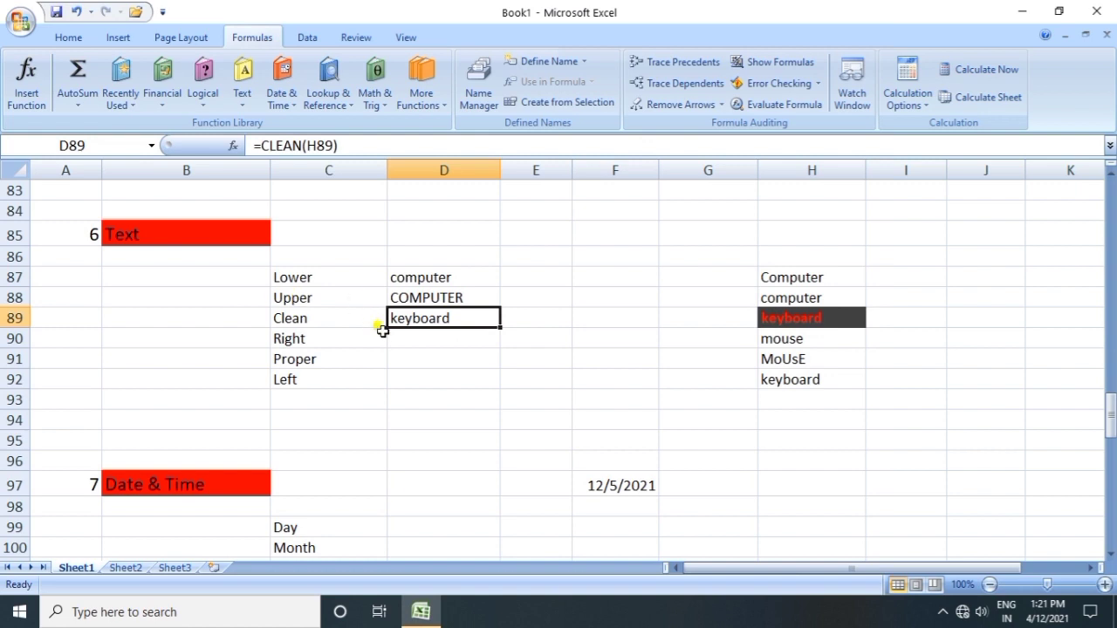
- Enter =RIGHT(H90,3) in cell D90 beside the Right label to extract the last three characters of the source word
{"action": "left_click", "coordinate": [390, 339]}
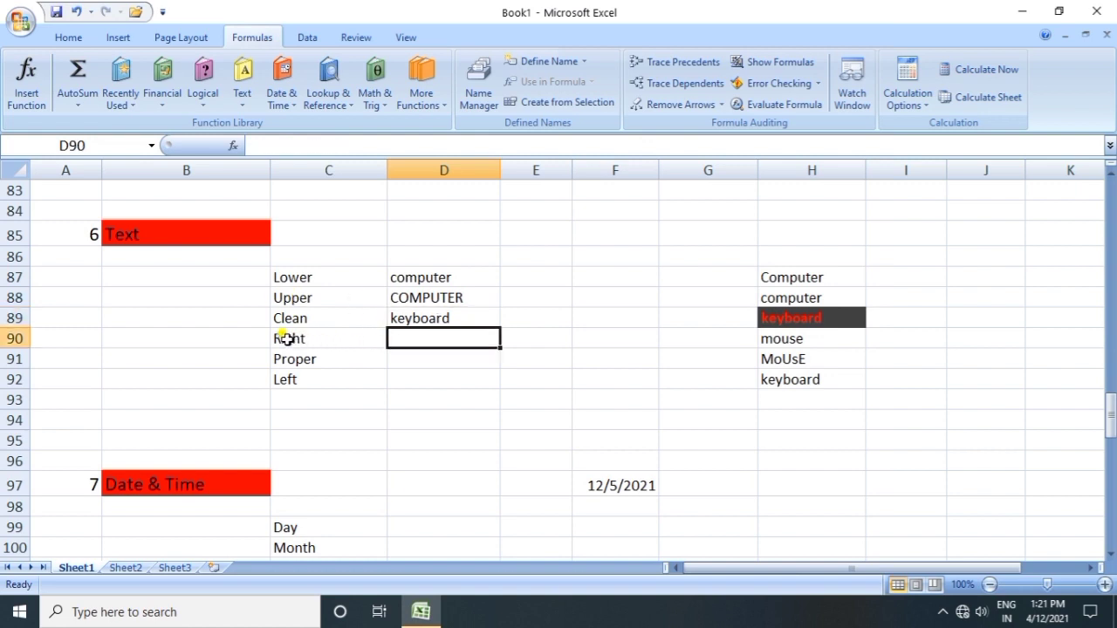
{"action": "left_click", "coordinate": [787, 345]}
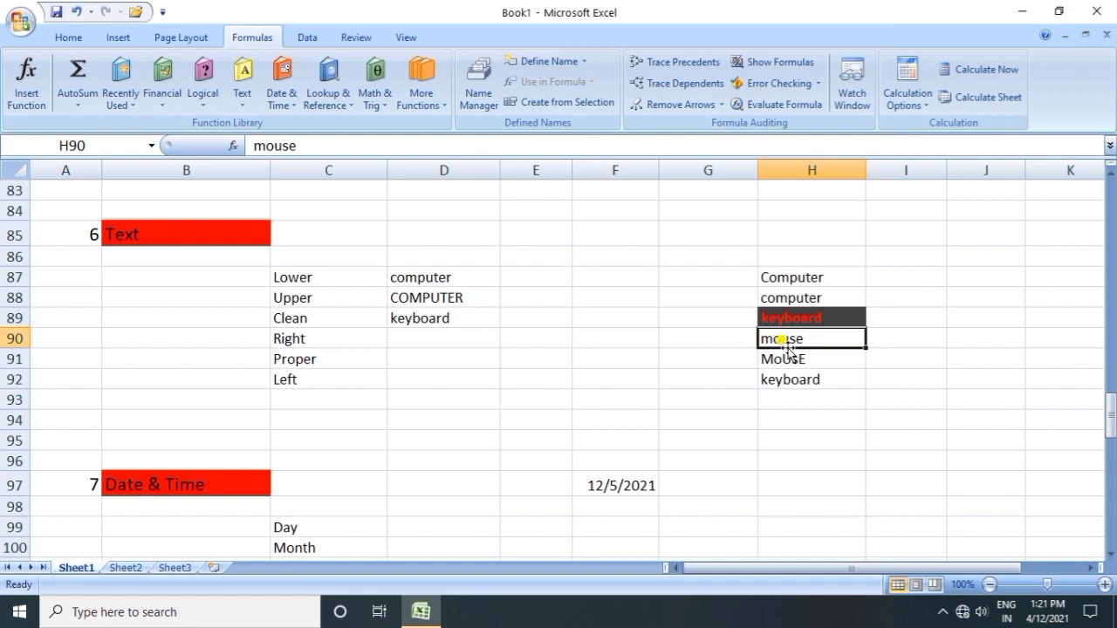
{"action": "left_click", "coordinate": [439, 333]}
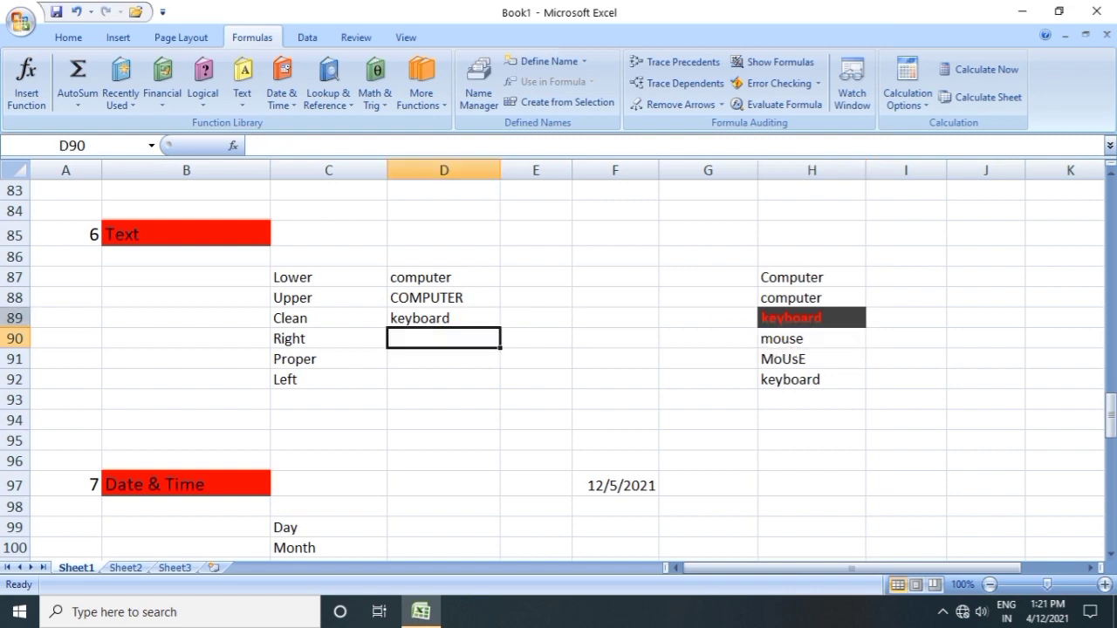
{"action": "type", "text": "=ri"}
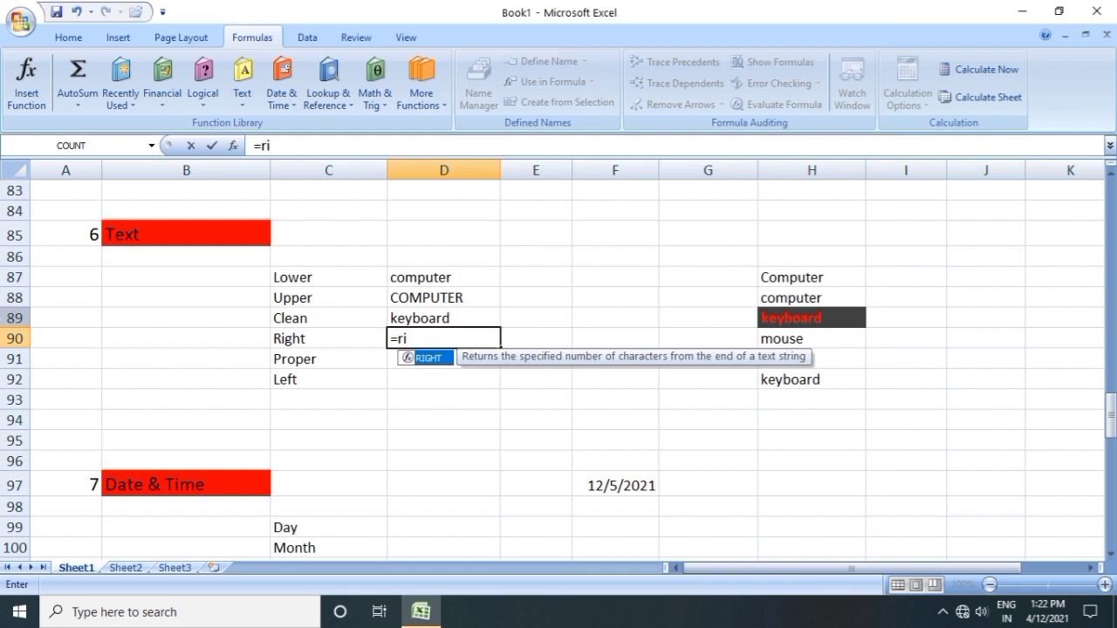
{"action": "key", "text": "Tab"}
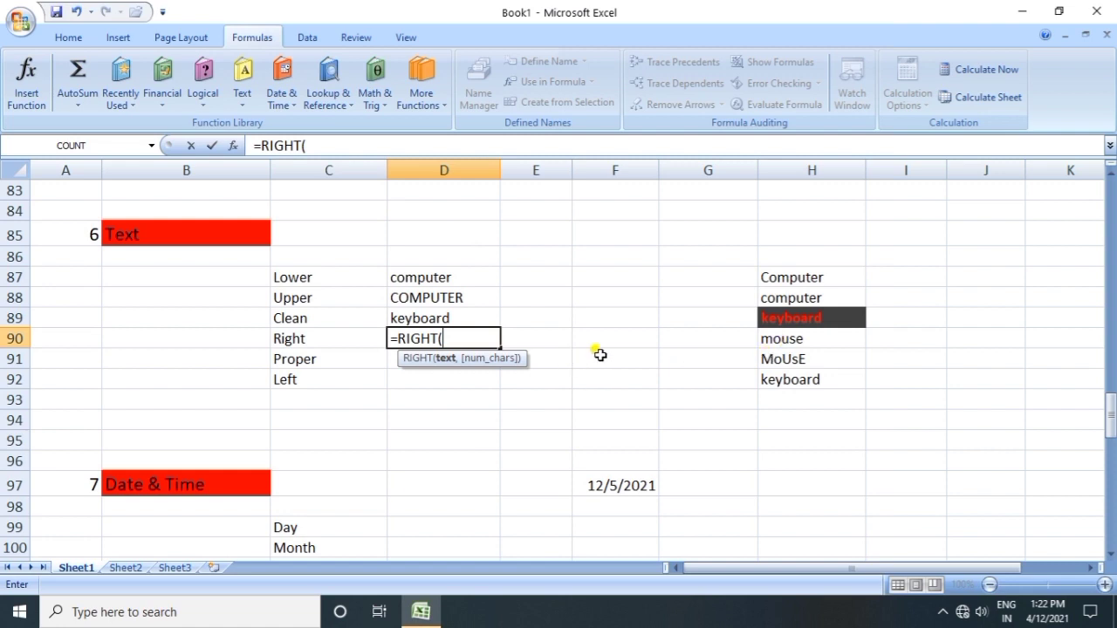
{"action": "left_click", "coordinate": [790, 336]}
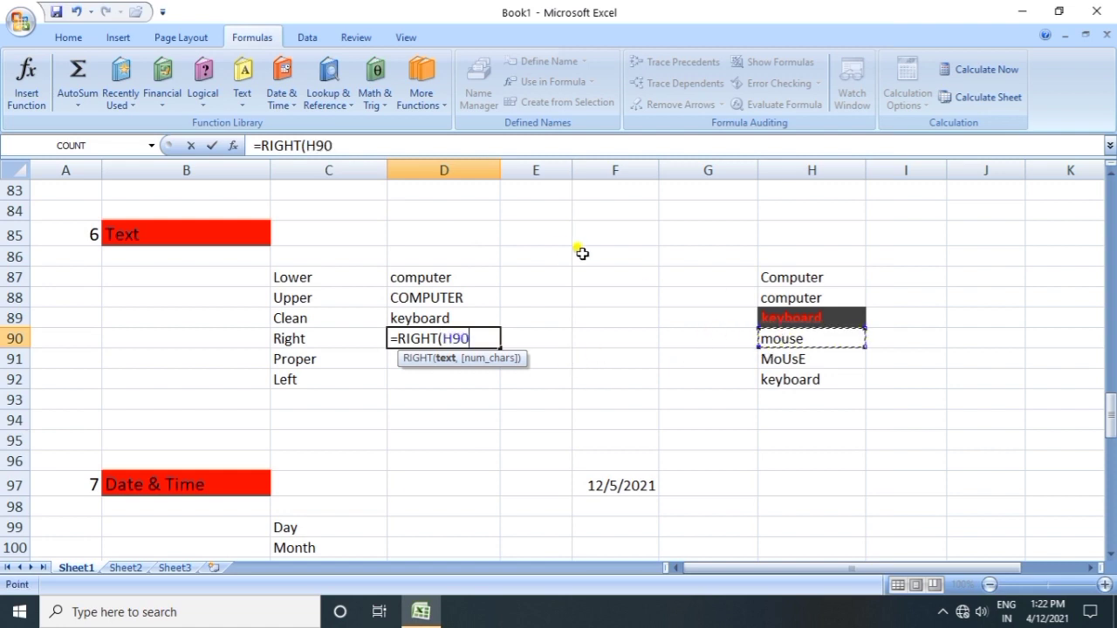
{"action": "type", "text": ","}
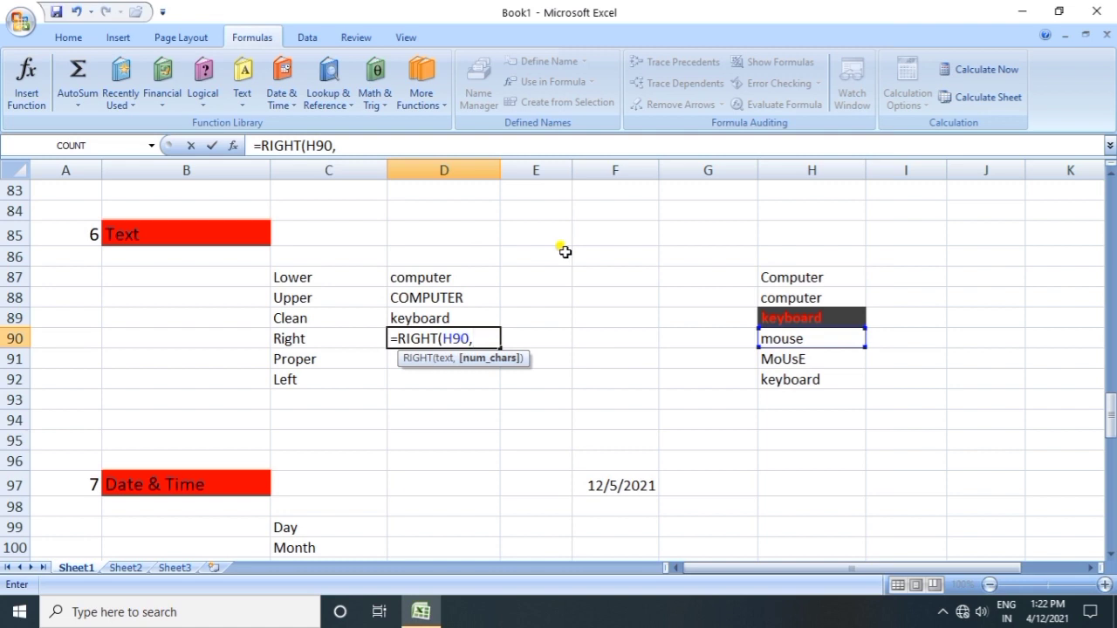
{"action": "type", "text": "3)"}
{"action": "key", "text": "Return"}
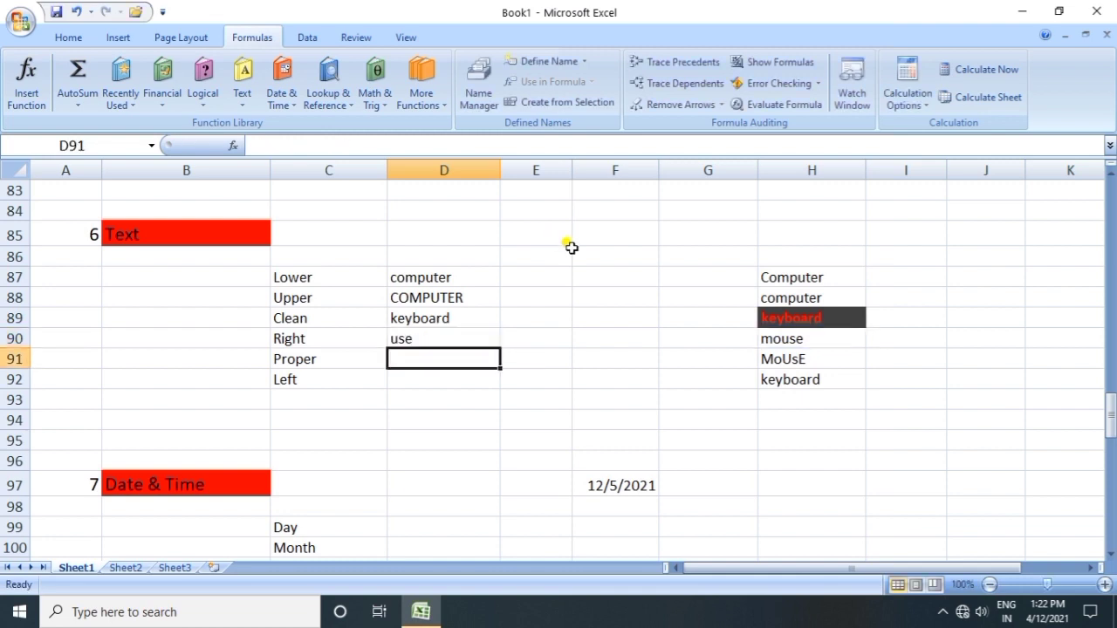
{"action": "left_click", "coordinate": [395, 338]}
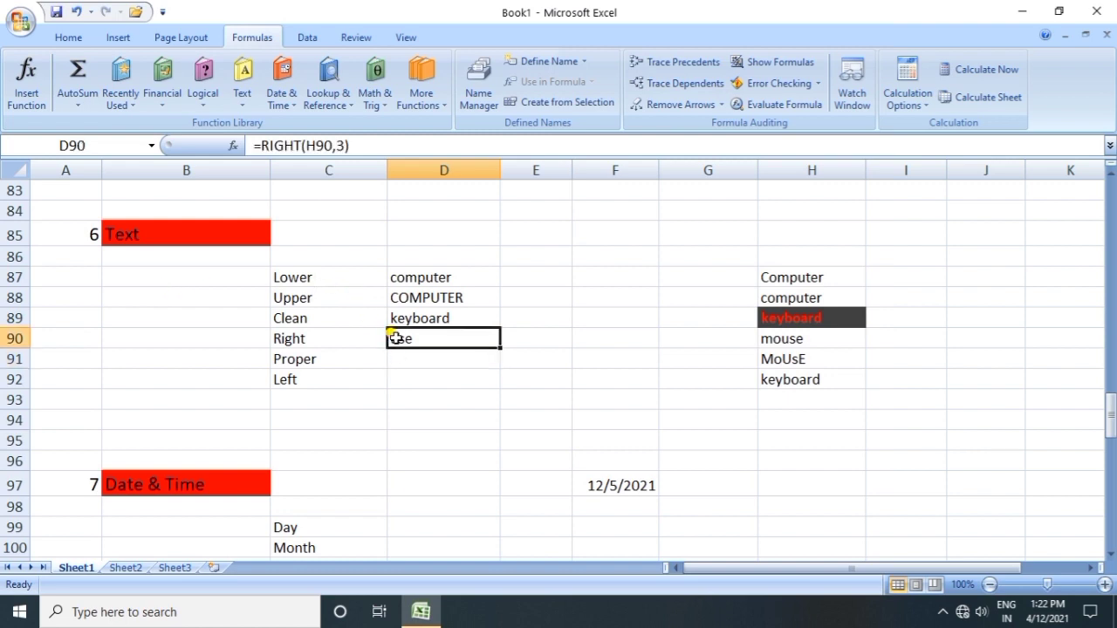
{"action": "left_click", "coordinate": [804, 342]}
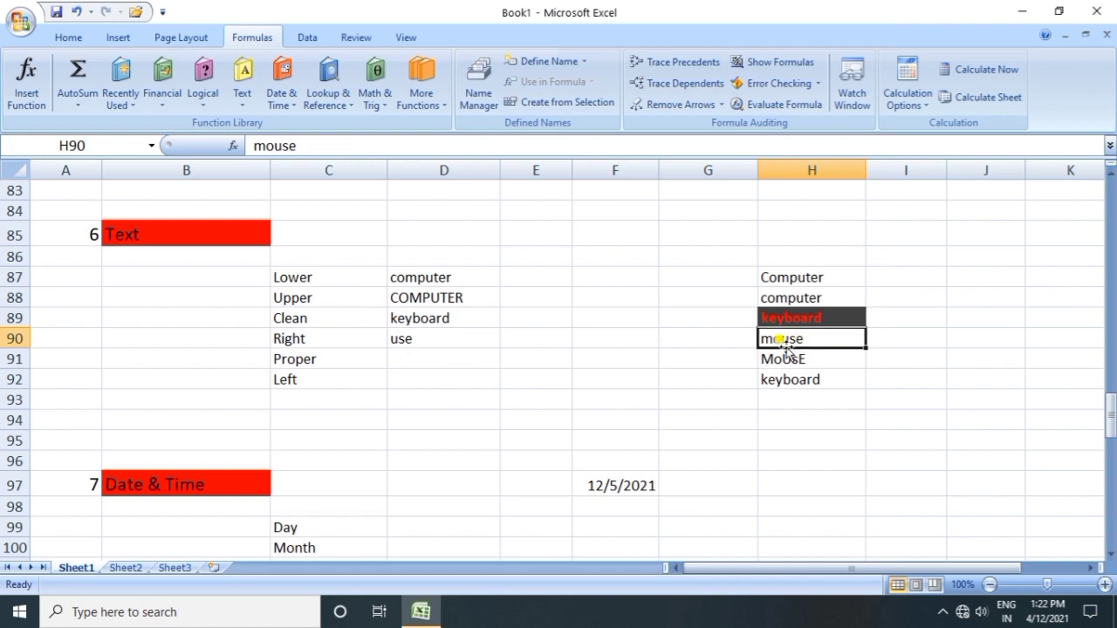
- Enter =PROPER(H91) in cell D91 beside the Proper label to convert the mixed-case word to proper case
{"action": "left_click", "coordinate": [414, 356]}
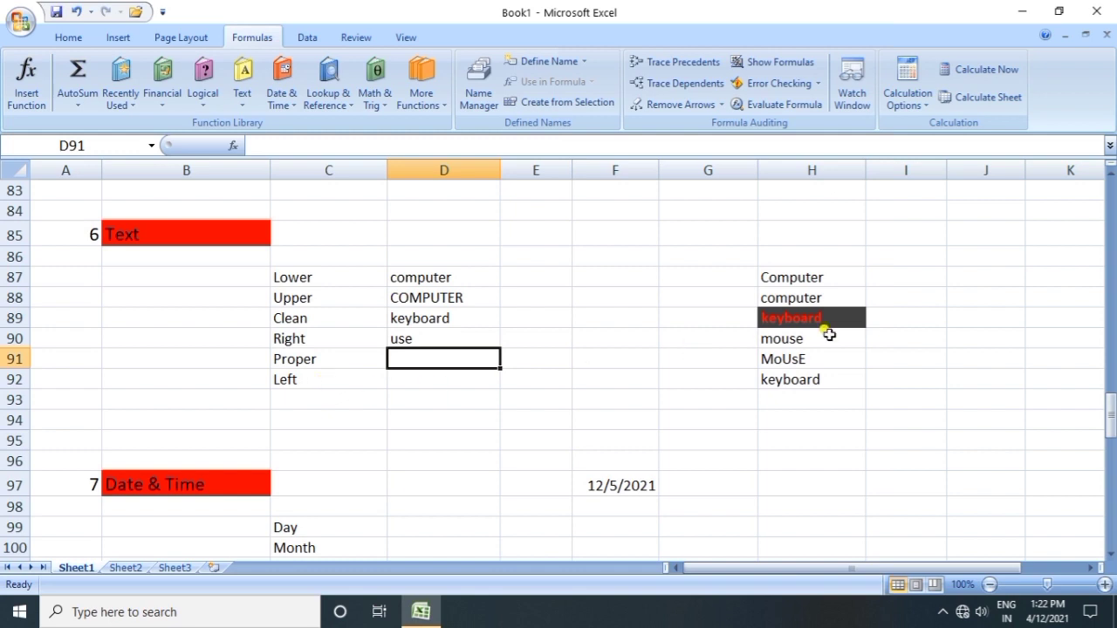
{"action": "left_click", "coordinate": [782, 363]}
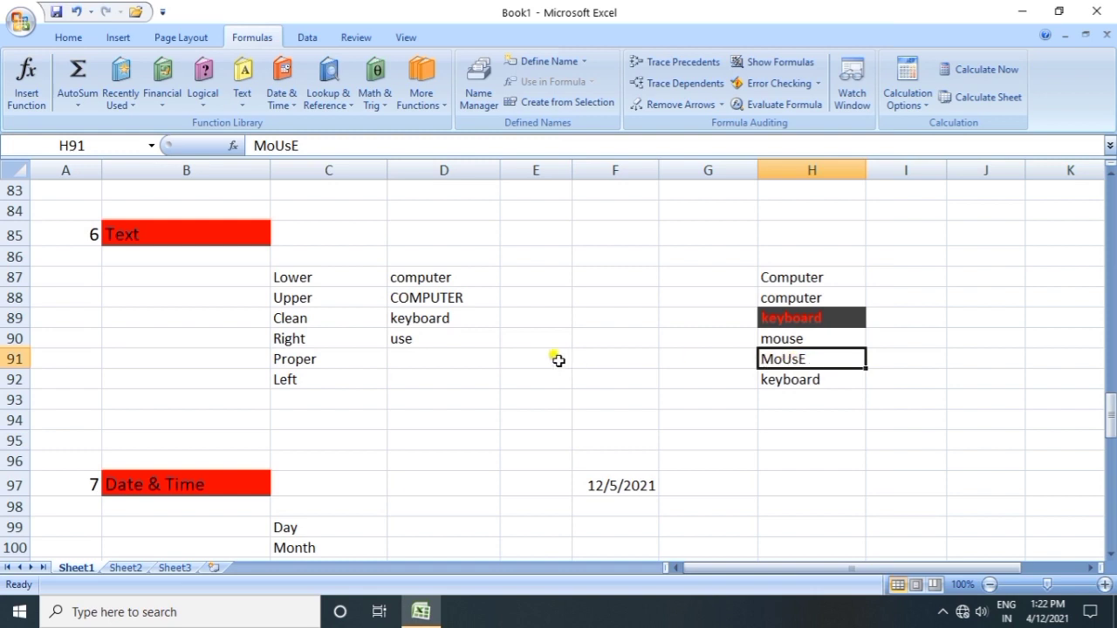
{"action": "left_click", "coordinate": [448, 354]}
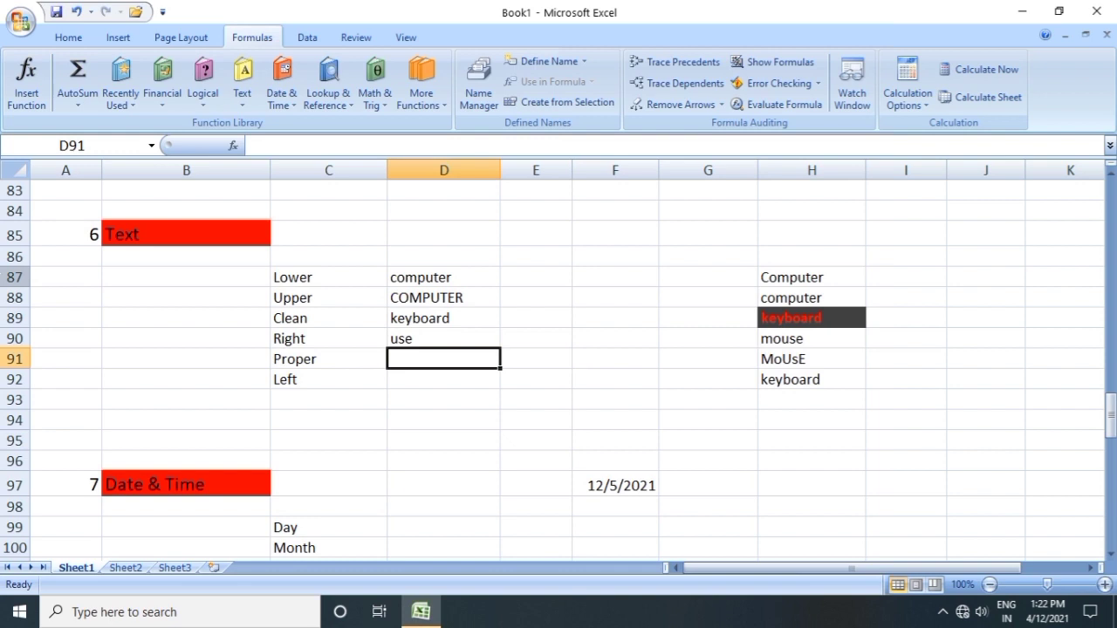
{"action": "type", "text": "=p"}
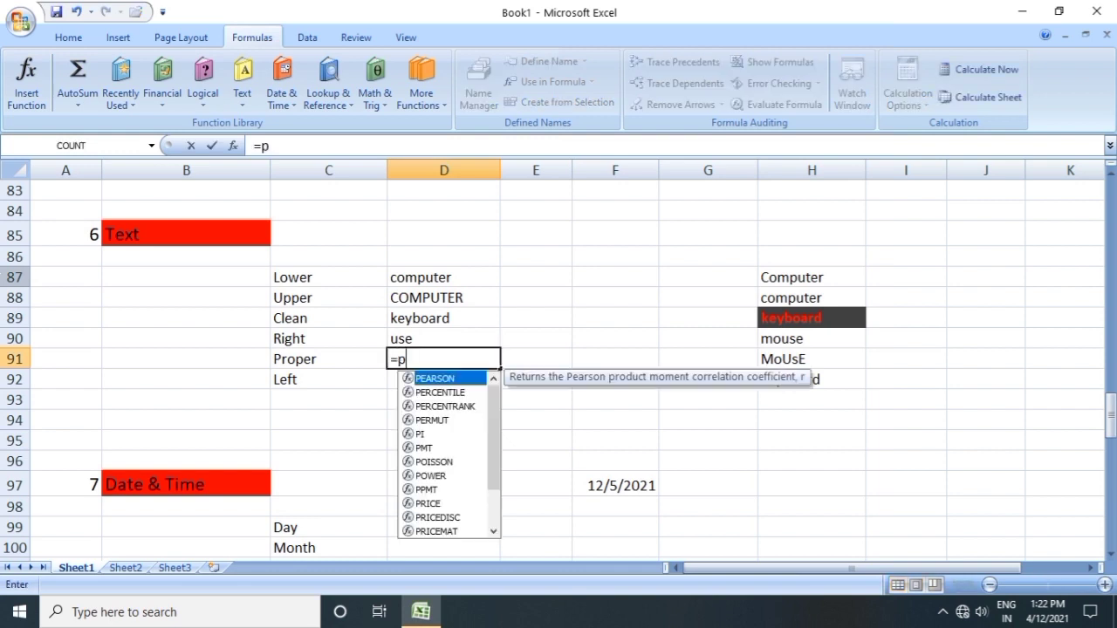
{"action": "type", "text": "ro"}
{"action": "key", "text": "BackSpace"}
{"action": "key", "text": "BackSpace"}
{"action": "key", "text": "BackSpace"}
{"action": "type", "text": "prop"}
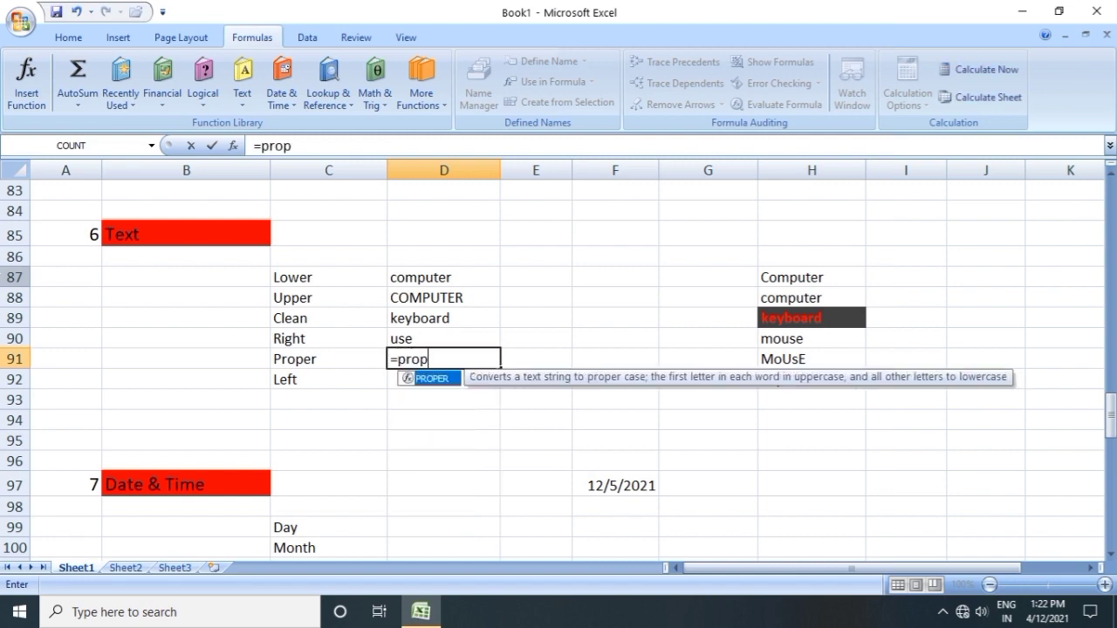
{"action": "key", "text": "Tab"}
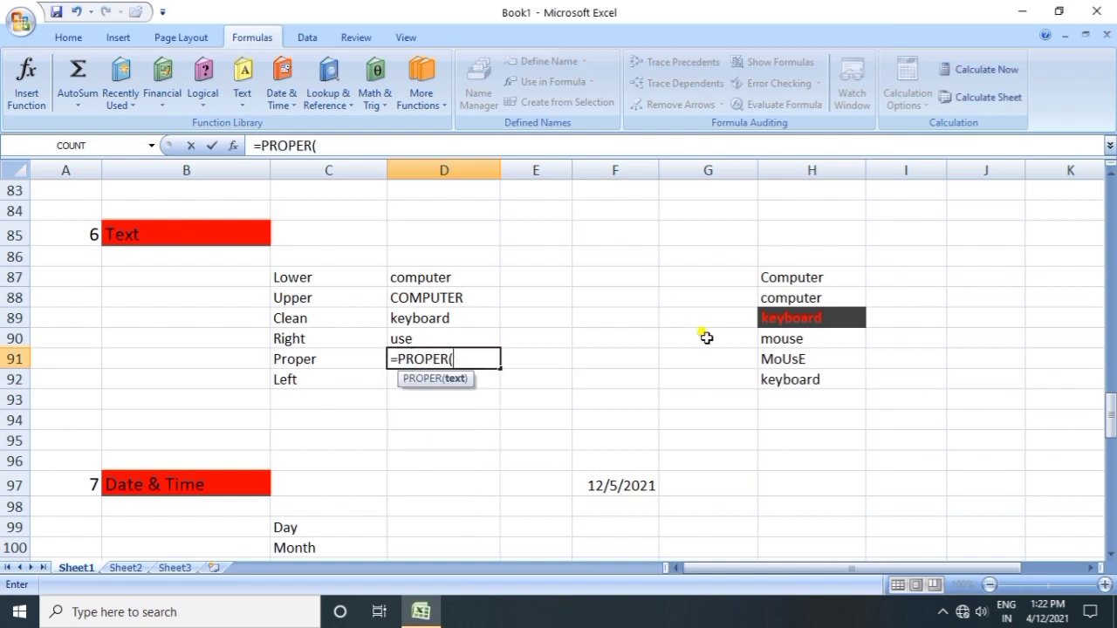
{"action": "left_click", "coordinate": [767, 362]}
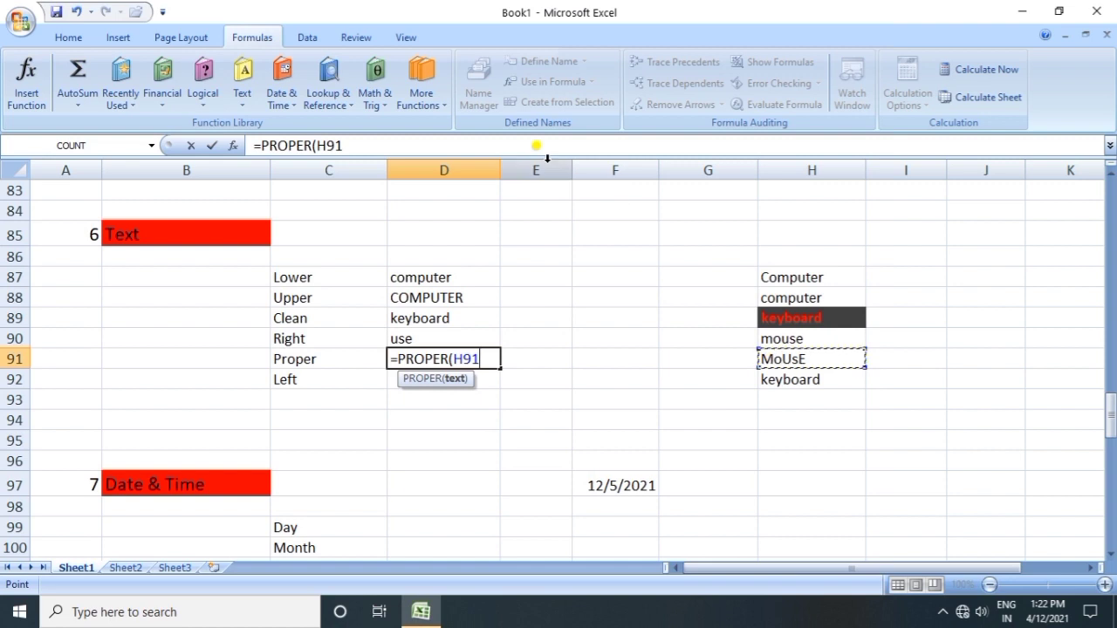
{"action": "type", "text": ")"}
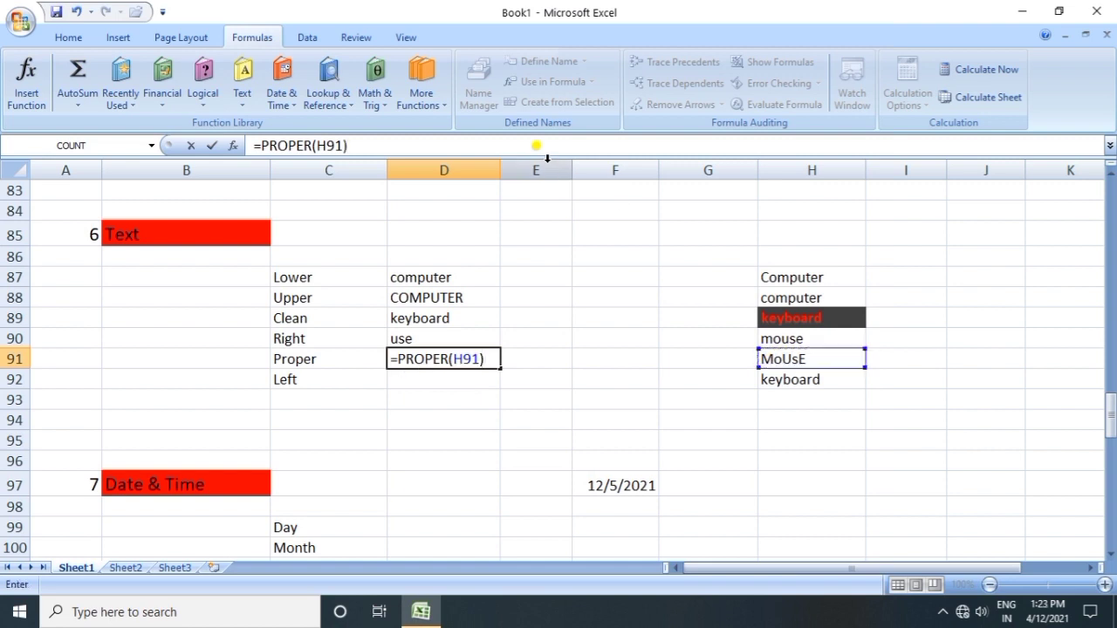
{"action": "key", "text": "Return"}
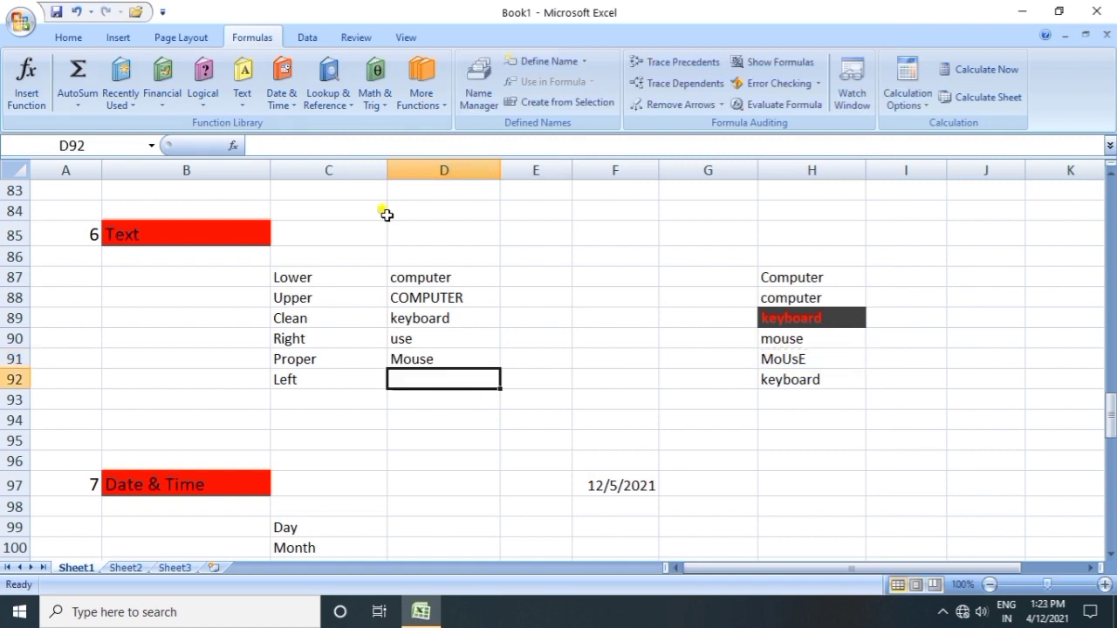
{"action": "left_click", "coordinate": [447, 358]}
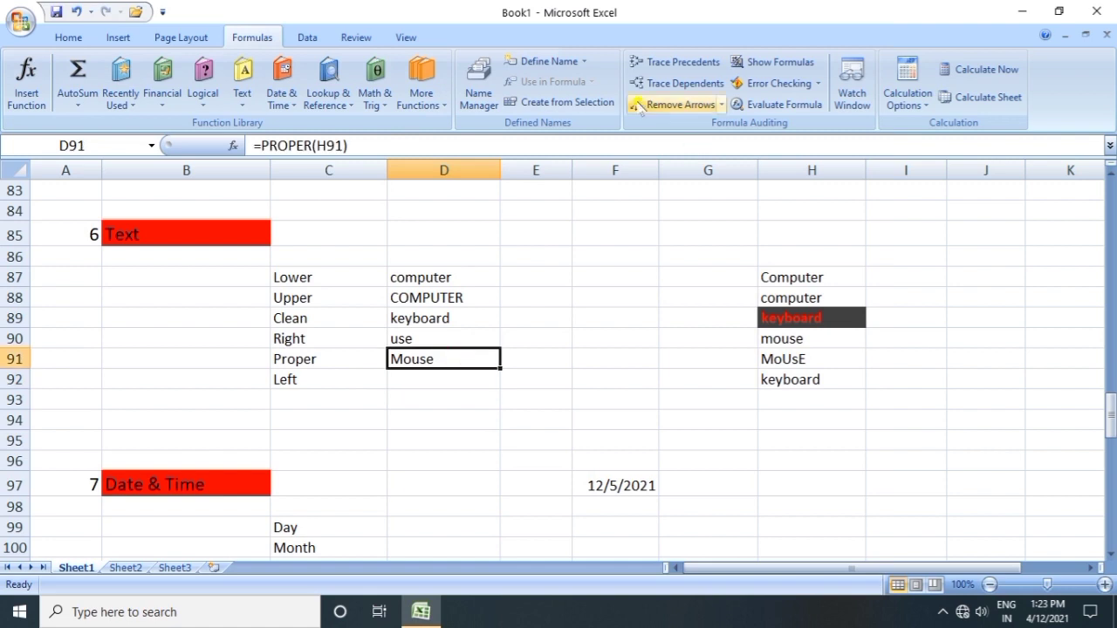
- Enter =LEFT(H92,4) in cell D92 beside the Left label to extract the first four characters of the source word
{"action": "left_click", "coordinate": [428, 373]}
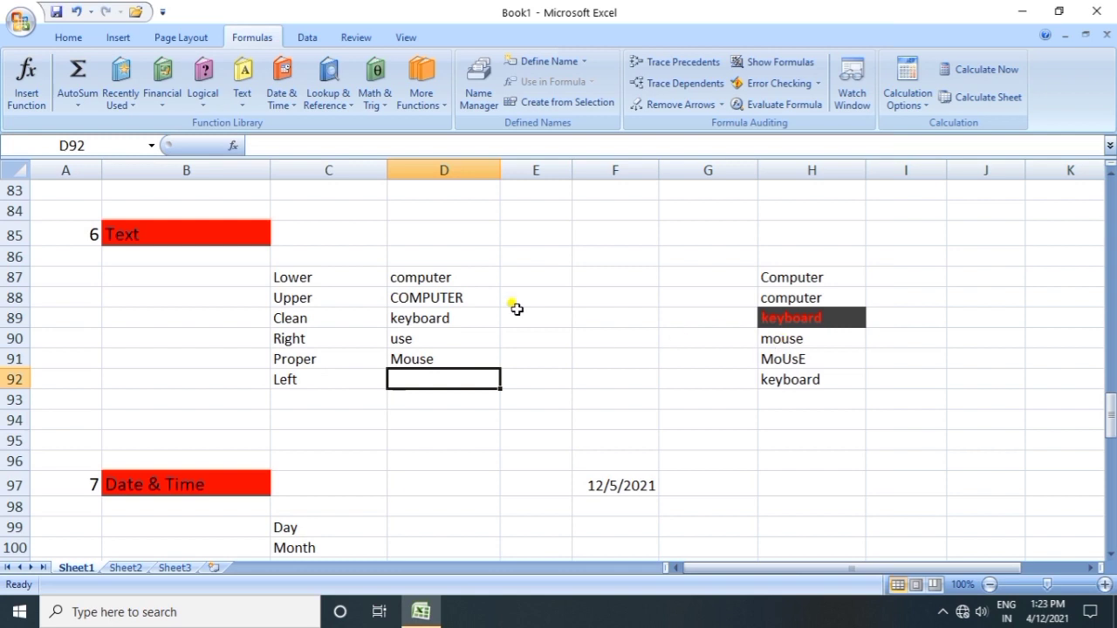
{"action": "type", "text": "="}
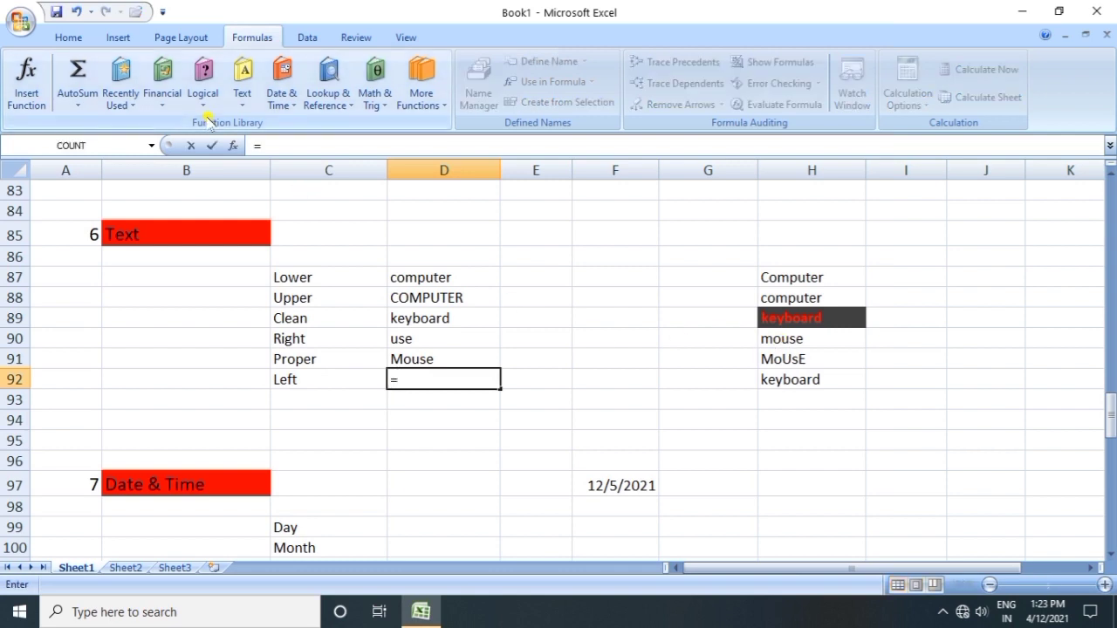
{"action": "type", "text": "lef"}
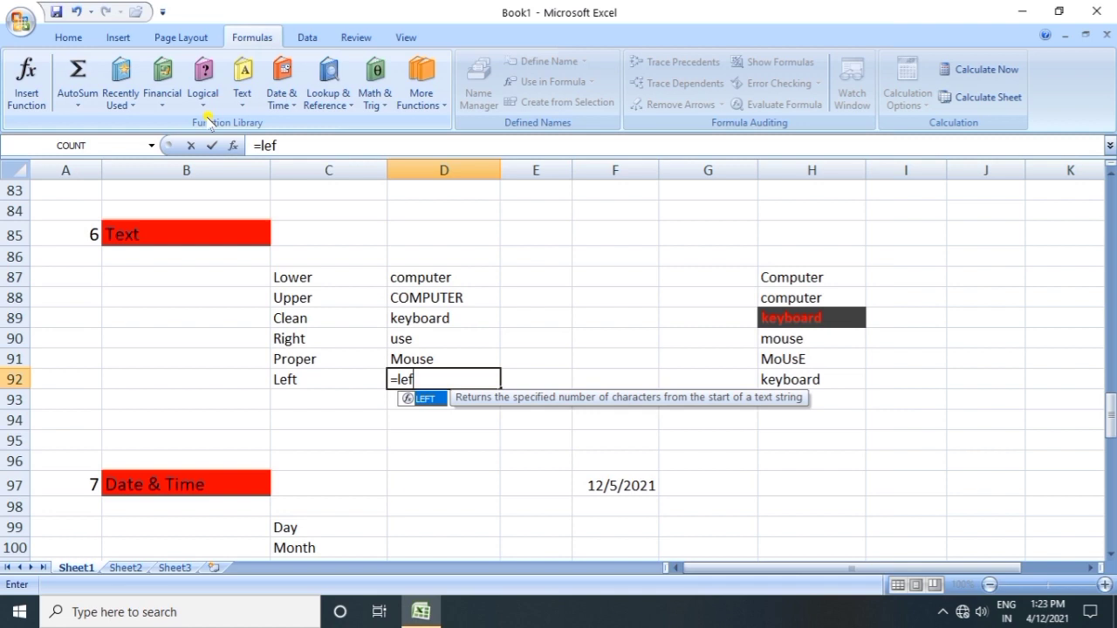
{"action": "key", "text": "Tab"}
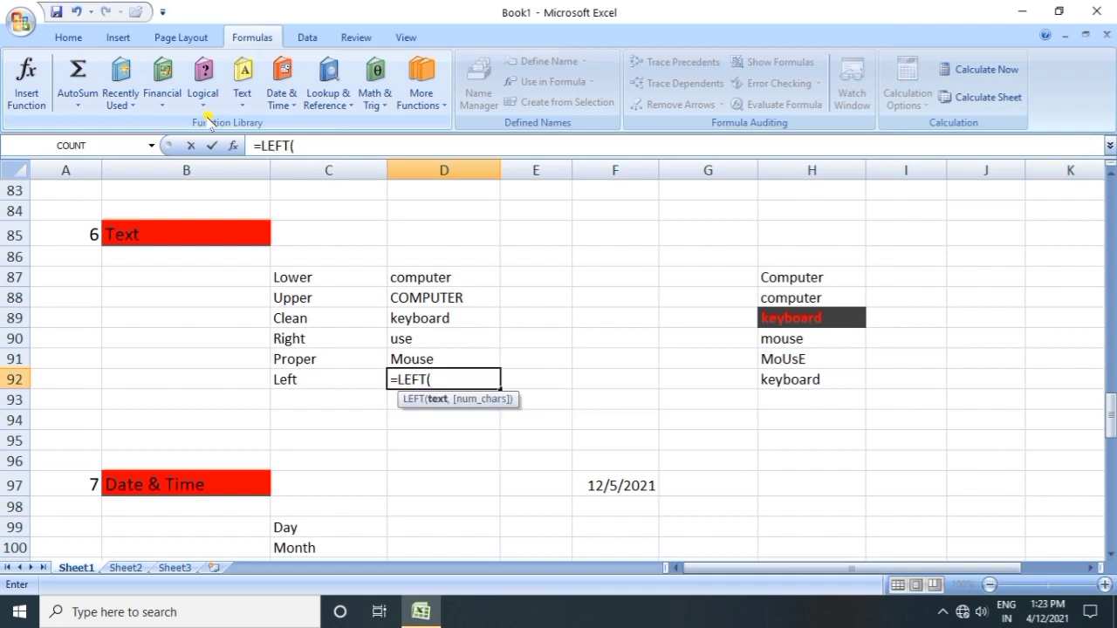
{"action": "left_click", "coordinate": [777, 379]}
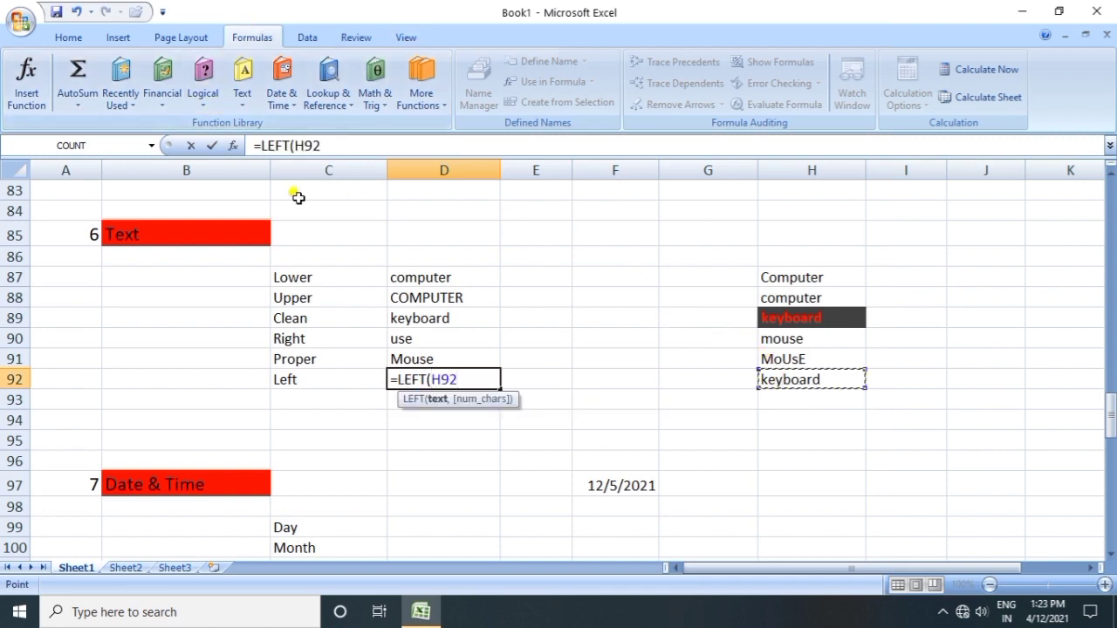
{"action": "type", "text": ","}
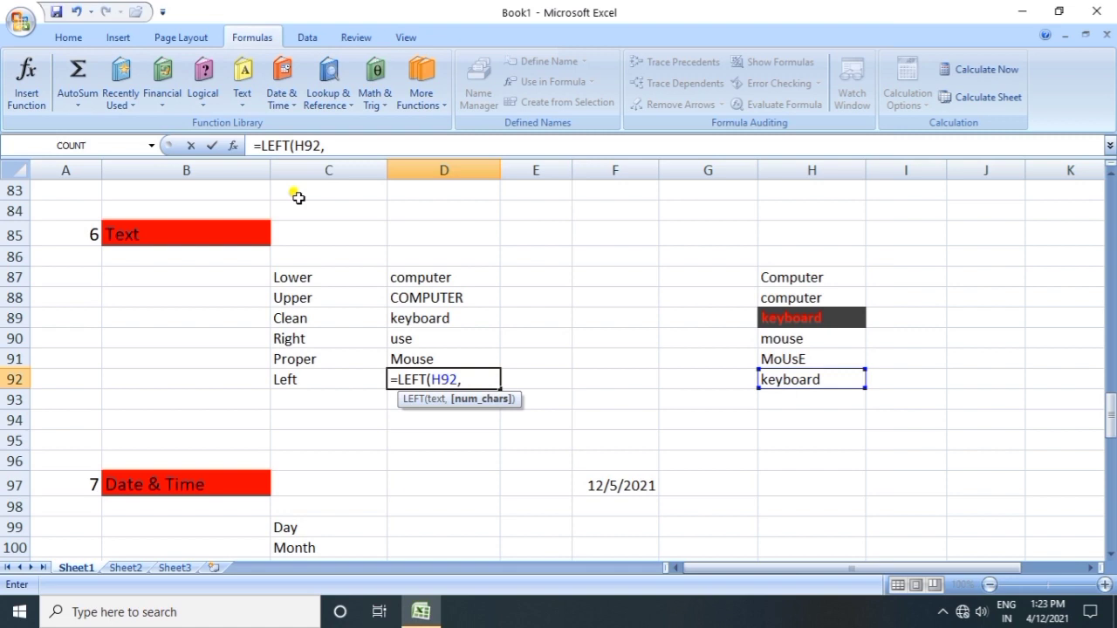
{"action": "type", "text": "4)"}
{"action": "key", "text": "Return"}
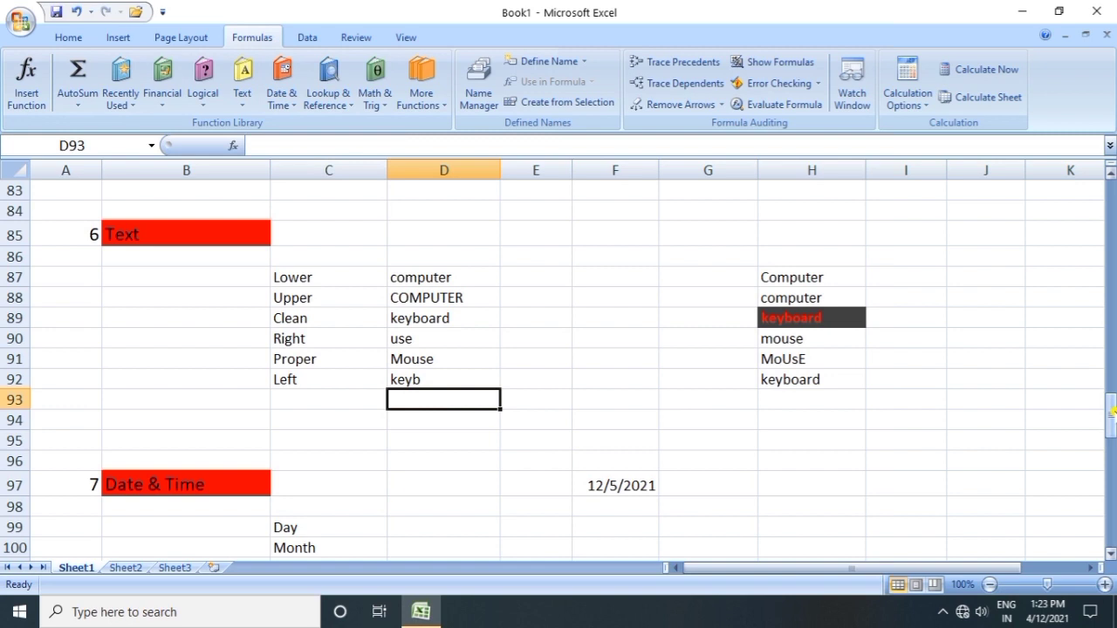
- Enter =DAY(F97) in cell D99 beside the Day label to extract the day from the date in F97
{"action": "left_click_drag", "start_coordinate": [1112, 411], "coordinate": [1112, 445]}
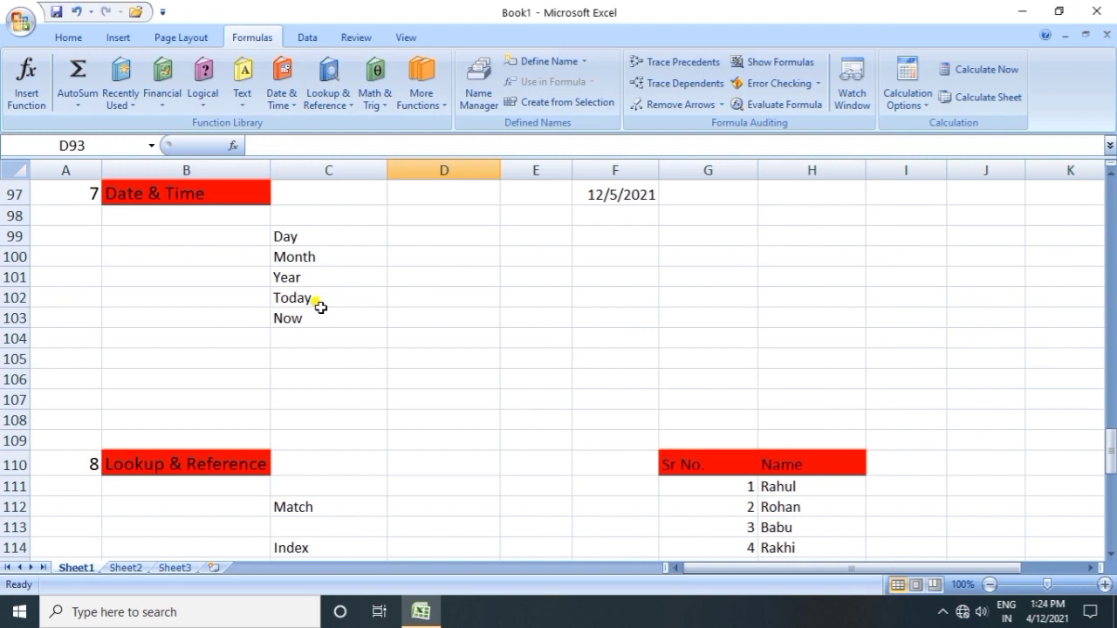
{"action": "left_click", "coordinate": [410, 232]}
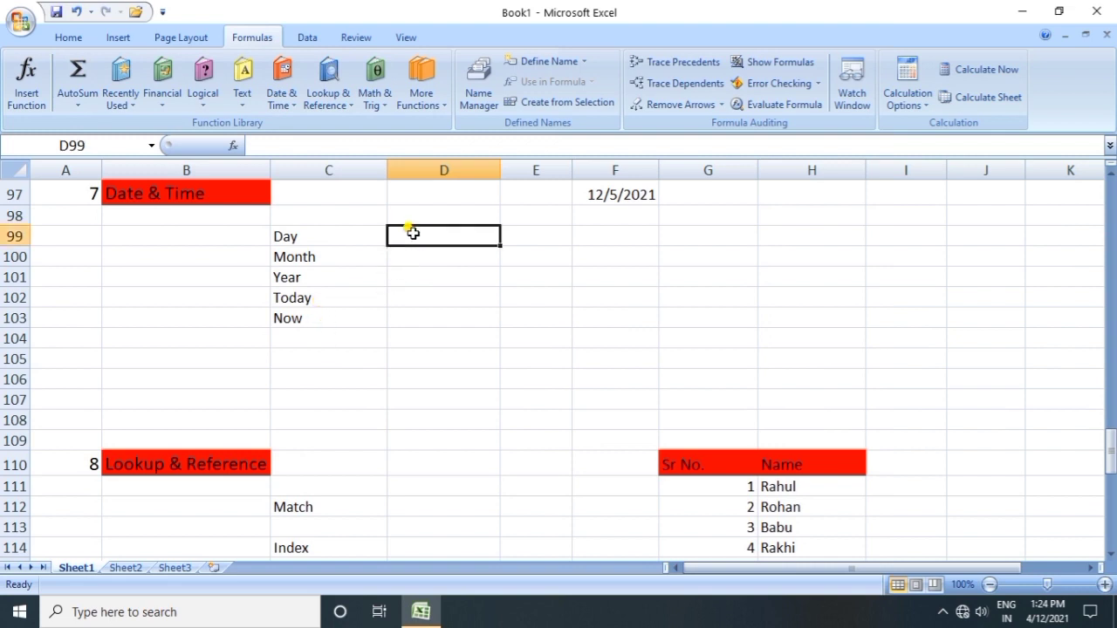
{"action": "left_click", "coordinate": [618, 192]}
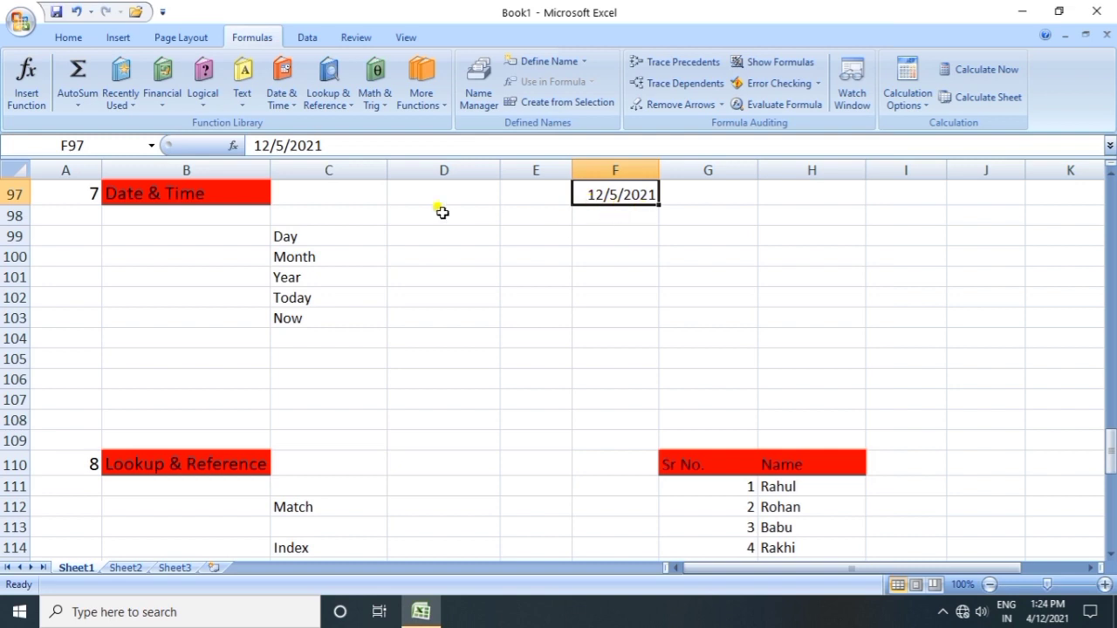
{"action": "left_click", "coordinate": [393, 236]}
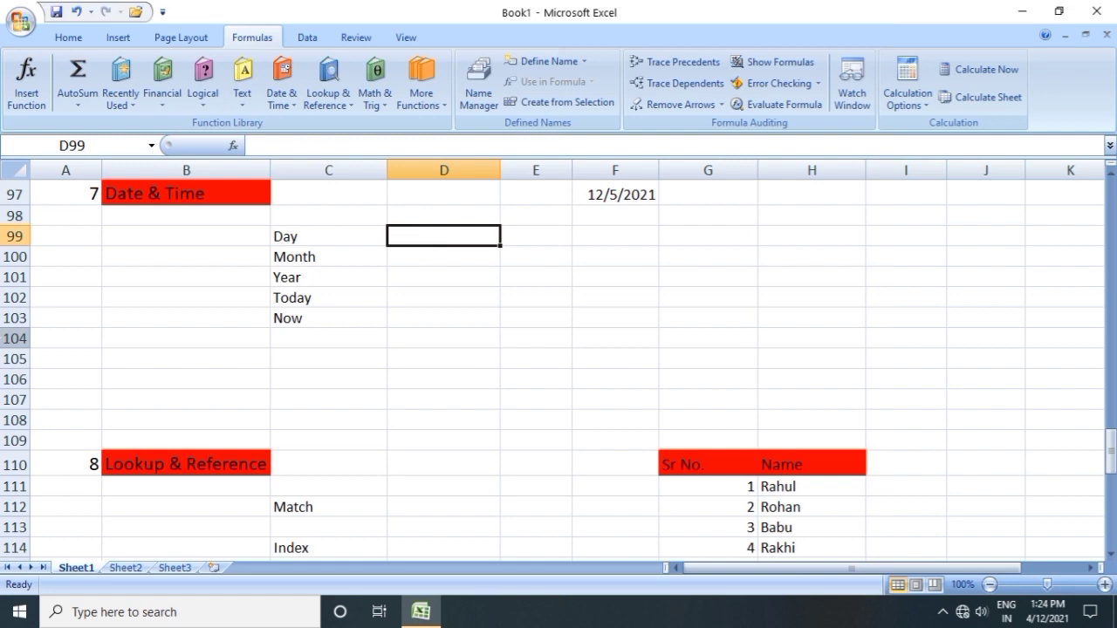
{"action": "type", "text": "="}
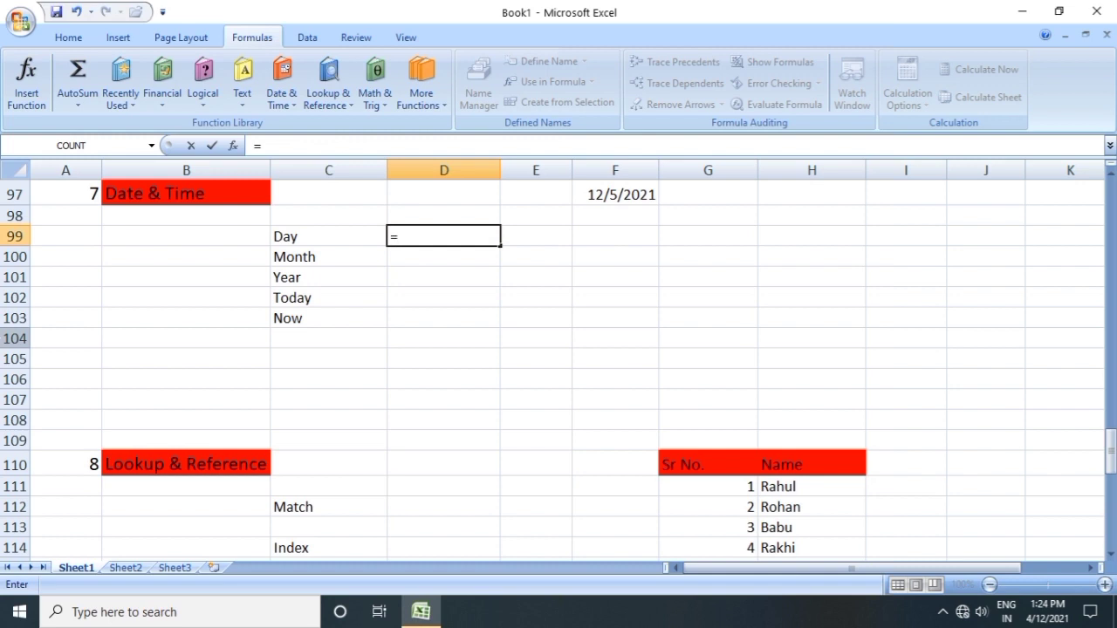
{"action": "type", "text": "day"}
{"action": "key", "text": "Tab"}
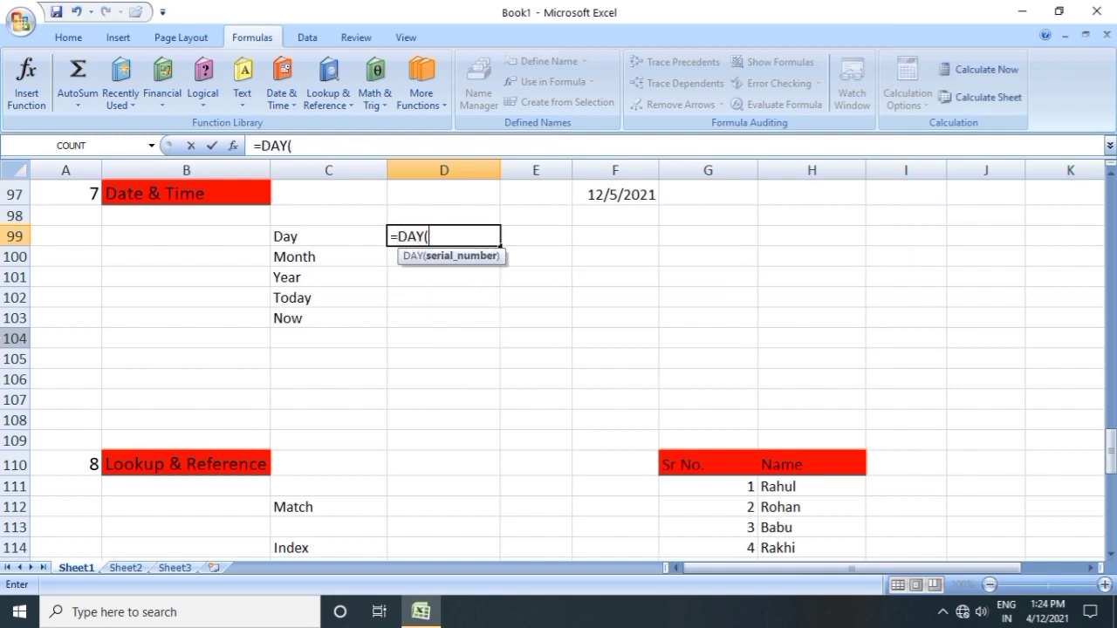
{"action": "left_click", "coordinate": [603, 189]}
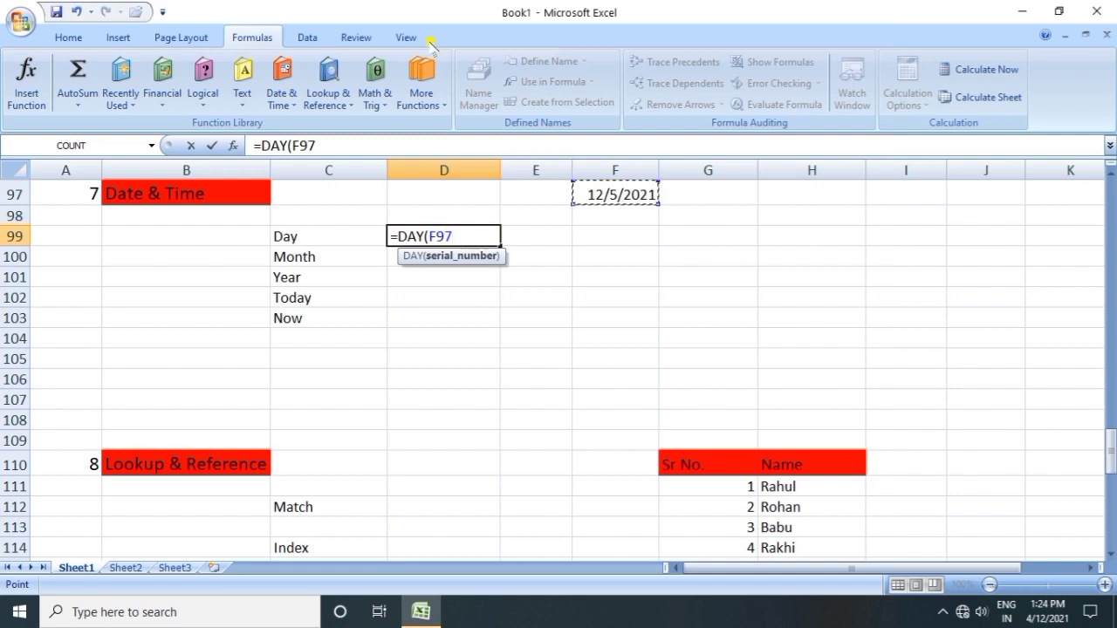
{"action": "type", "text": ")"}
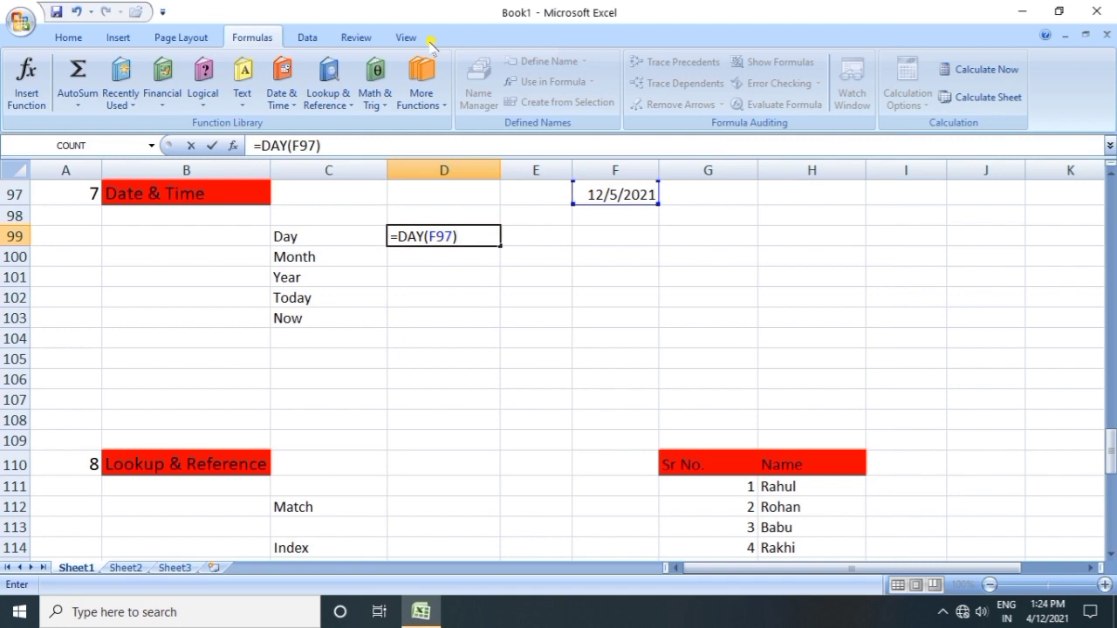
{"action": "key", "text": "Return"}
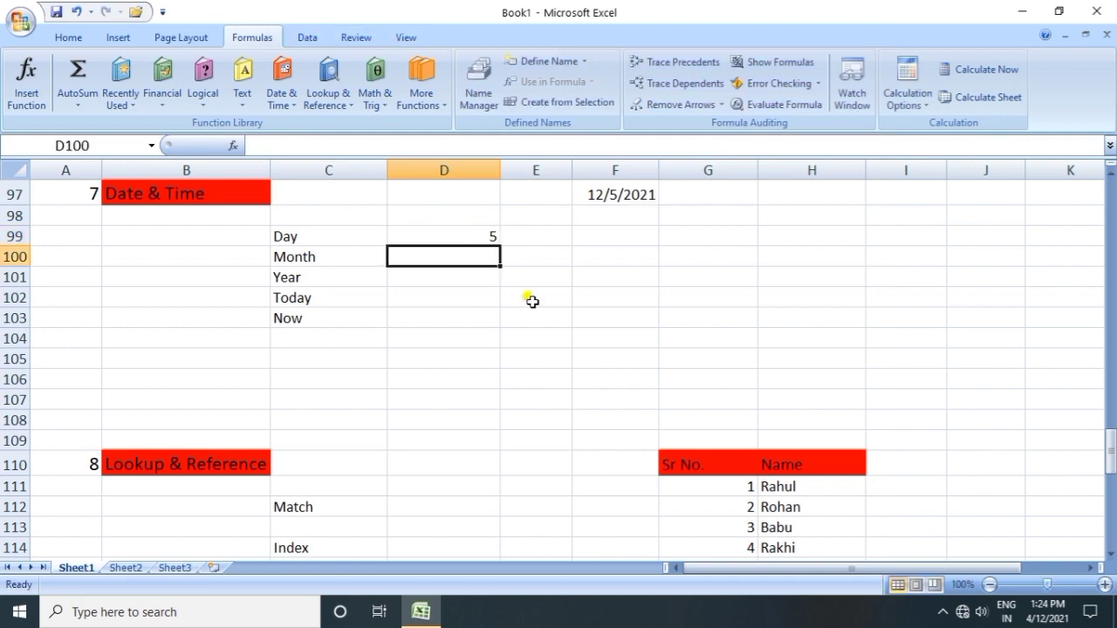
{"action": "left_click", "coordinate": [465, 221]}
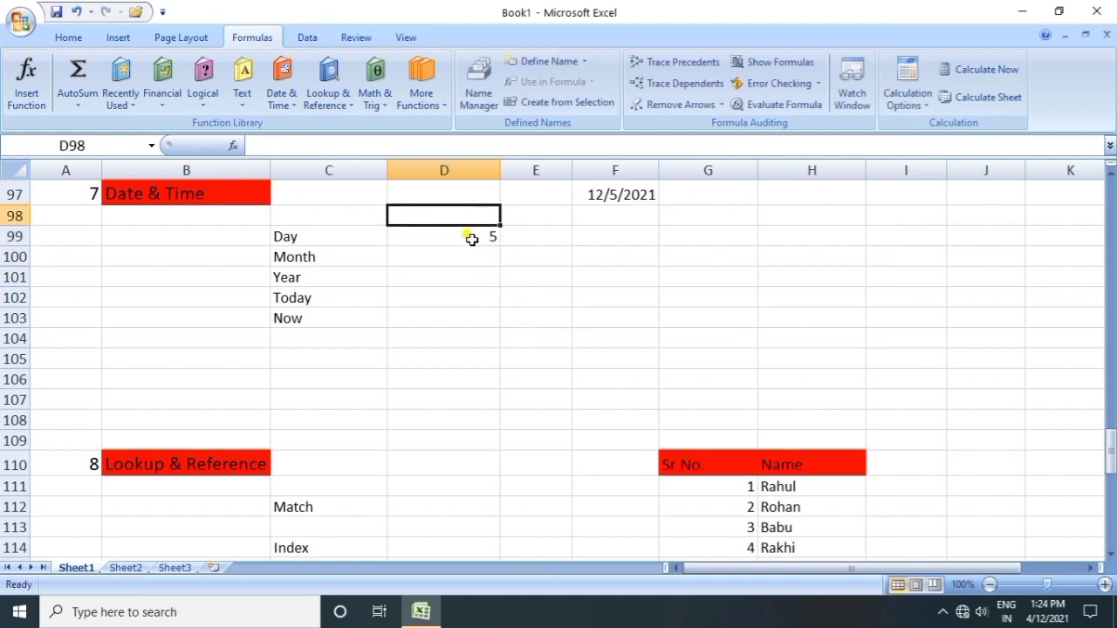
{"action": "left_click", "coordinate": [472, 241]}
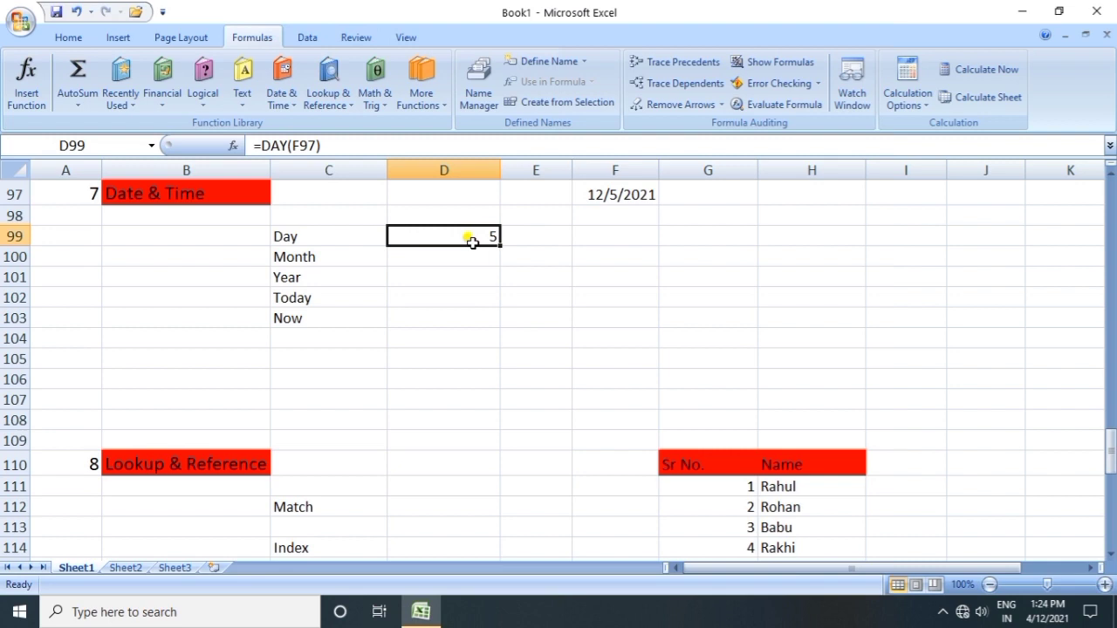
{"action": "left_click", "coordinate": [615, 196]}
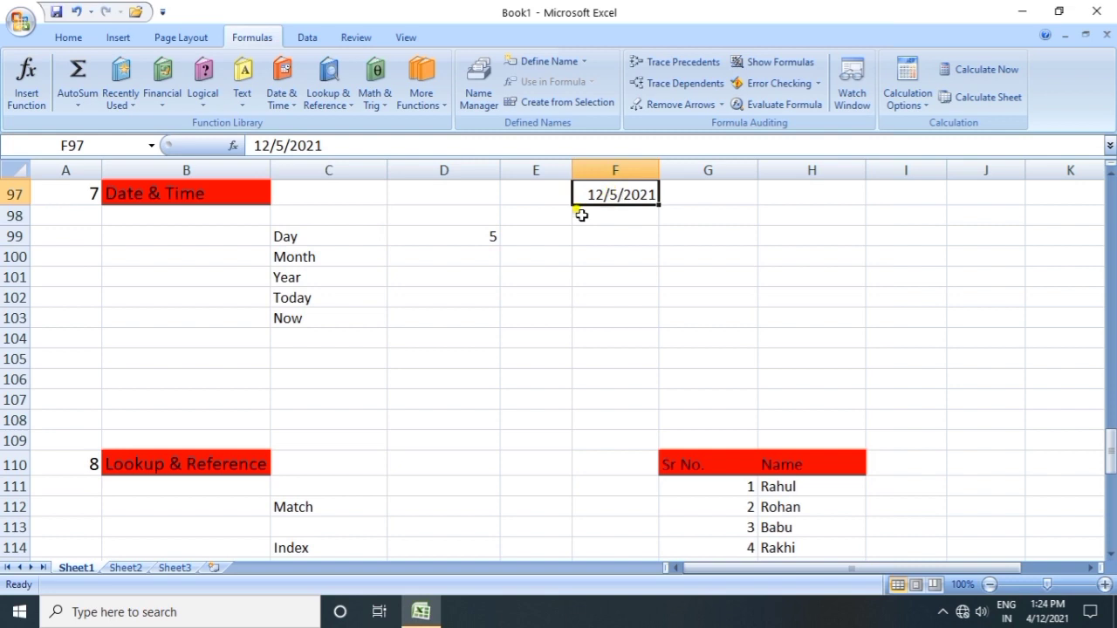
- Enter =MONTH(F97) in cell D100 beside the Month label to extract the month number from the date
{"action": "left_click", "coordinate": [459, 257]}
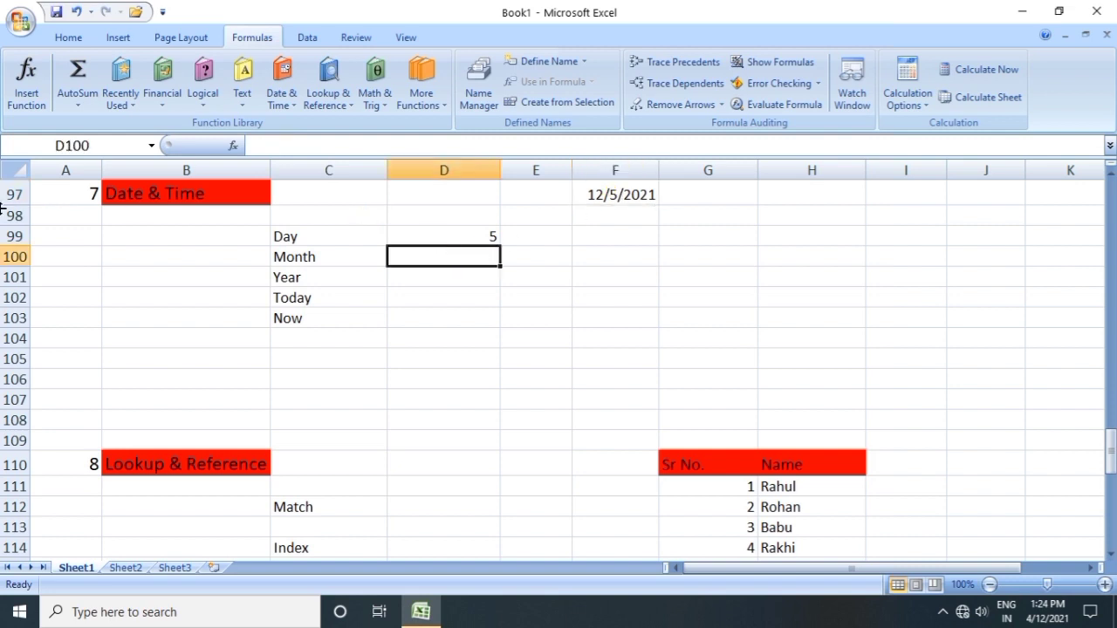
{"action": "type", "text": "="}
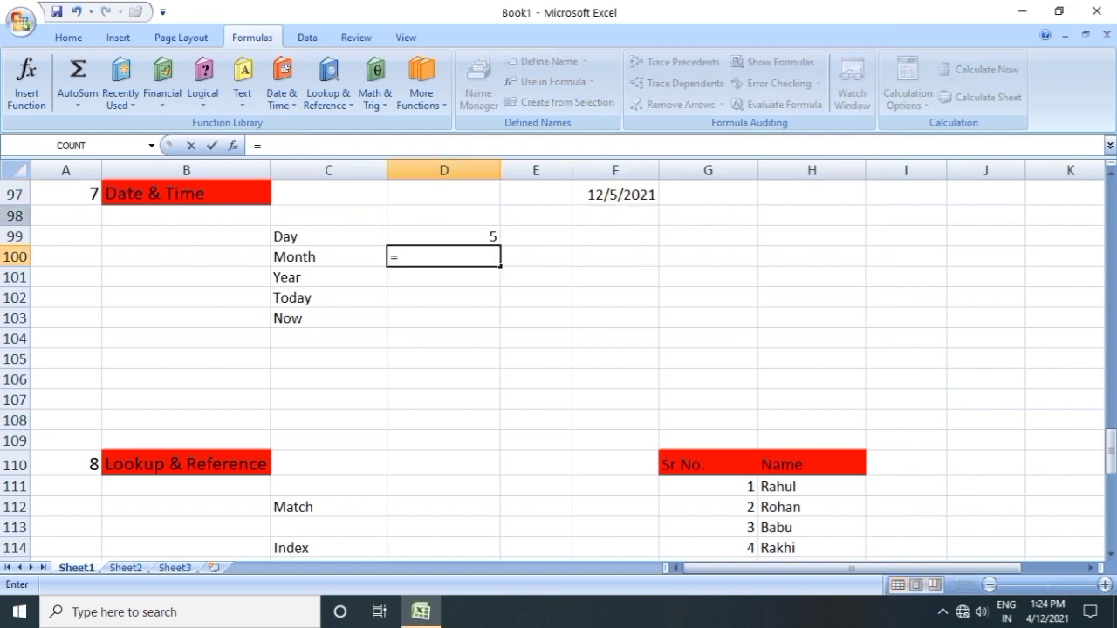
{"action": "type", "text": "mon"}
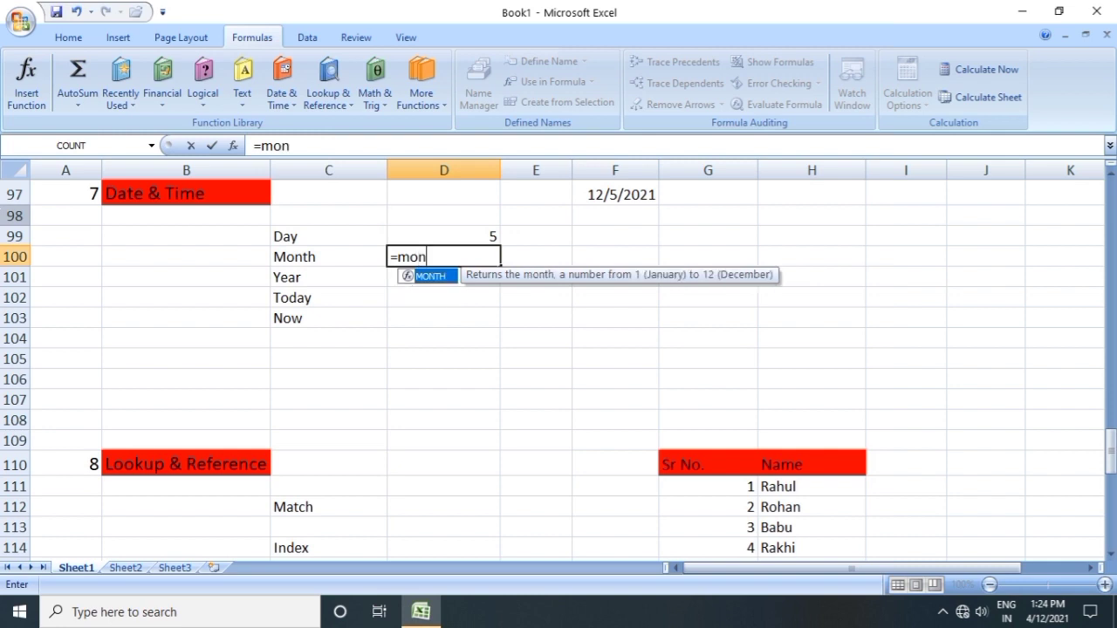
{"action": "key", "text": "Tab"}
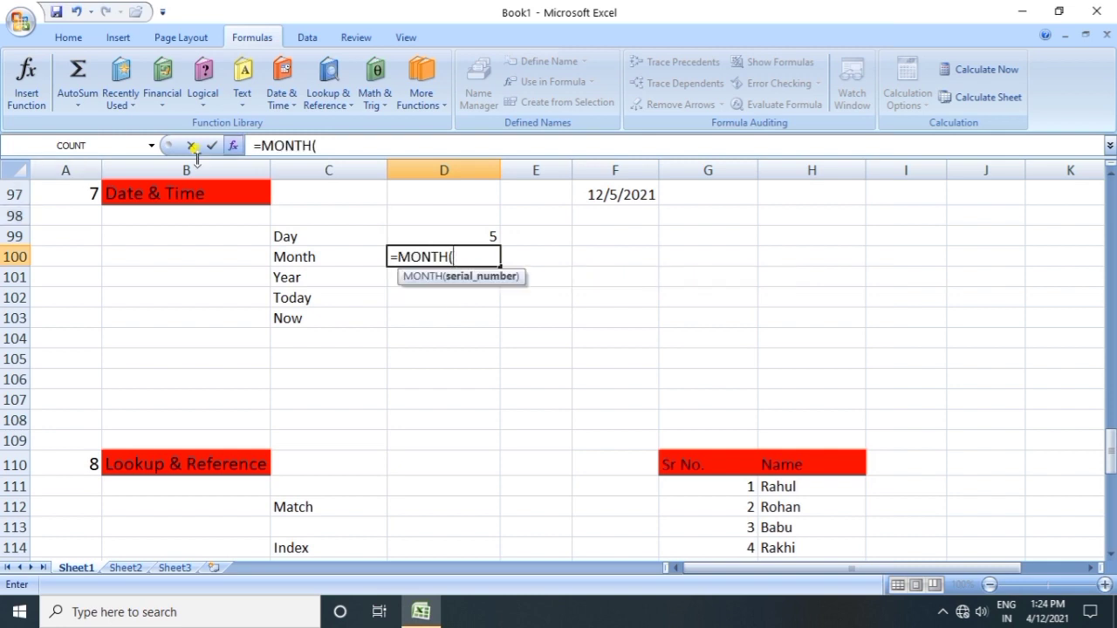
{"action": "left_click", "coordinate": [619, 195]}
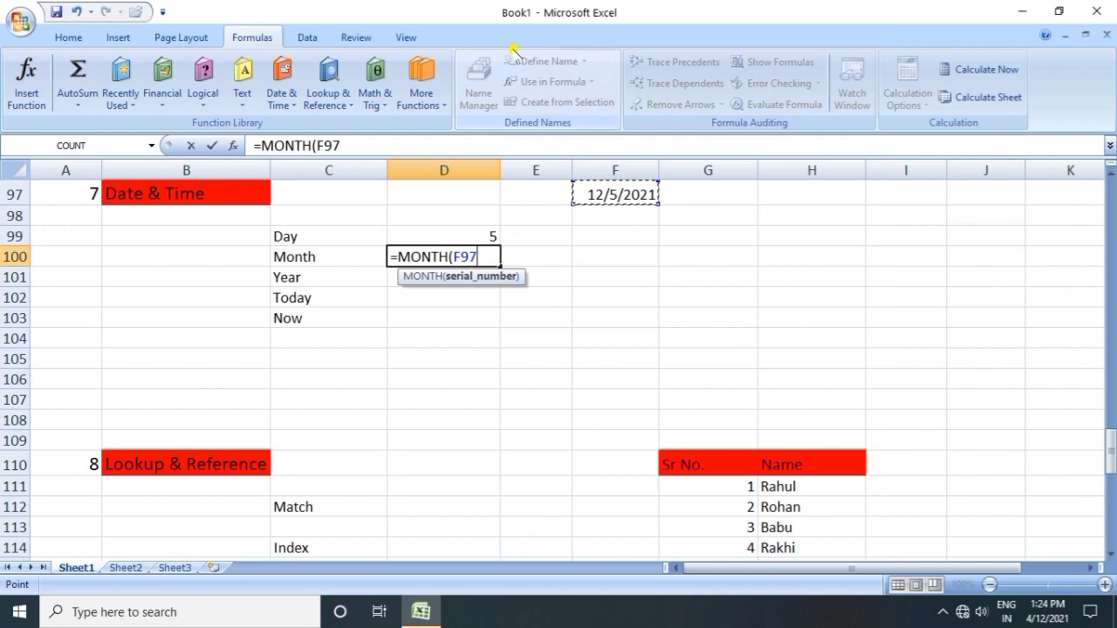
{"action": "type", "text": ")"}
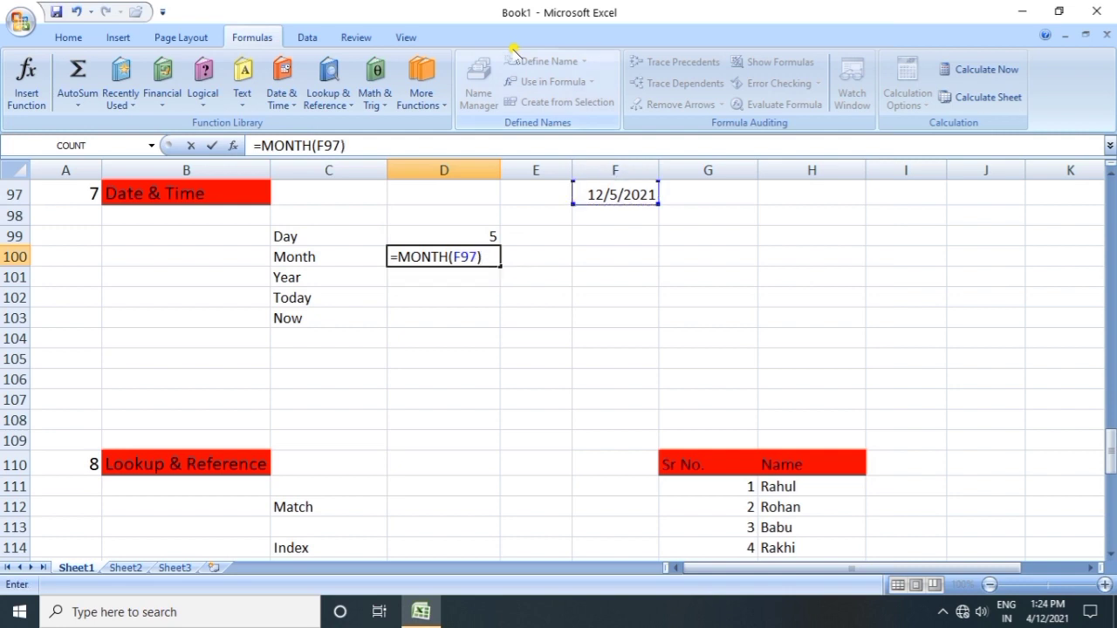
{"action": "key", "text": "Return"}
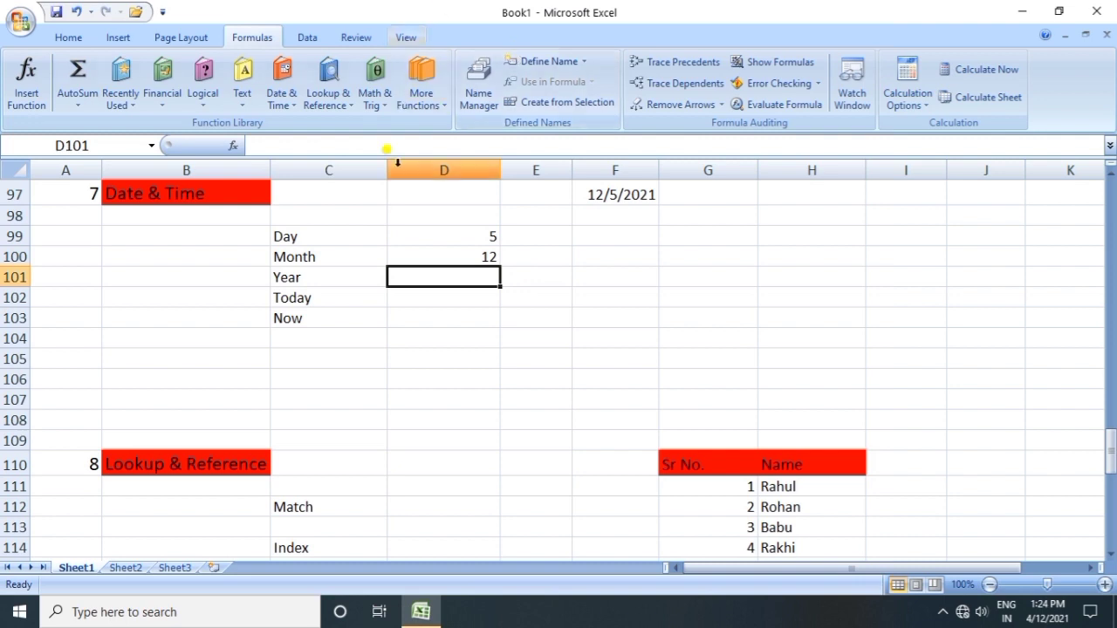
{"action": "left_click", "coordinate": [461, 259]}
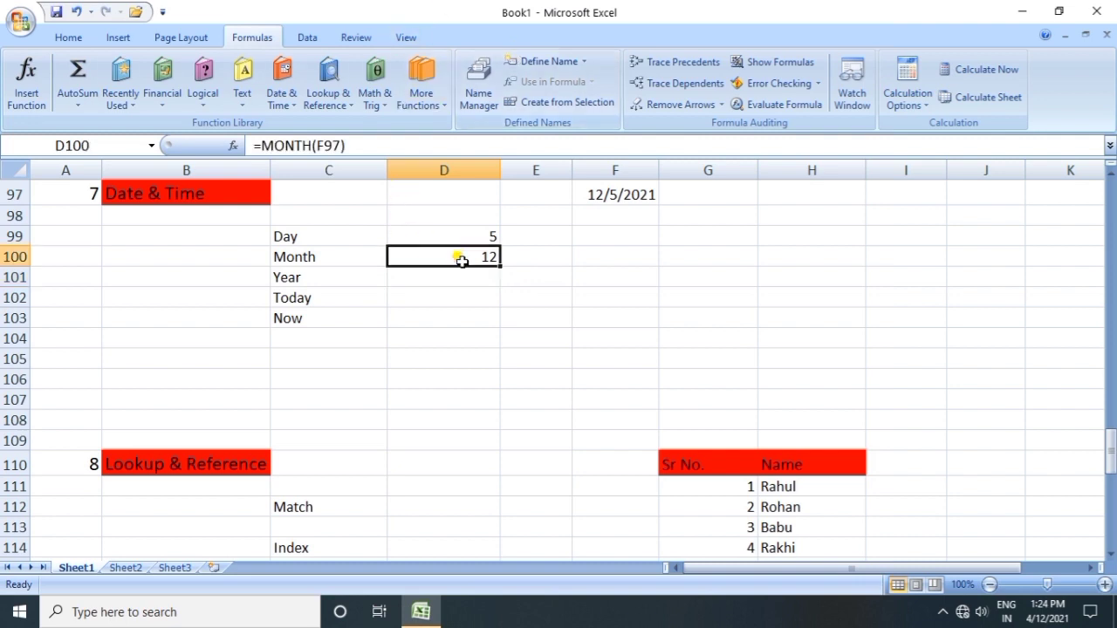
{"action": "left_click", "coordinate": [475, 231]}
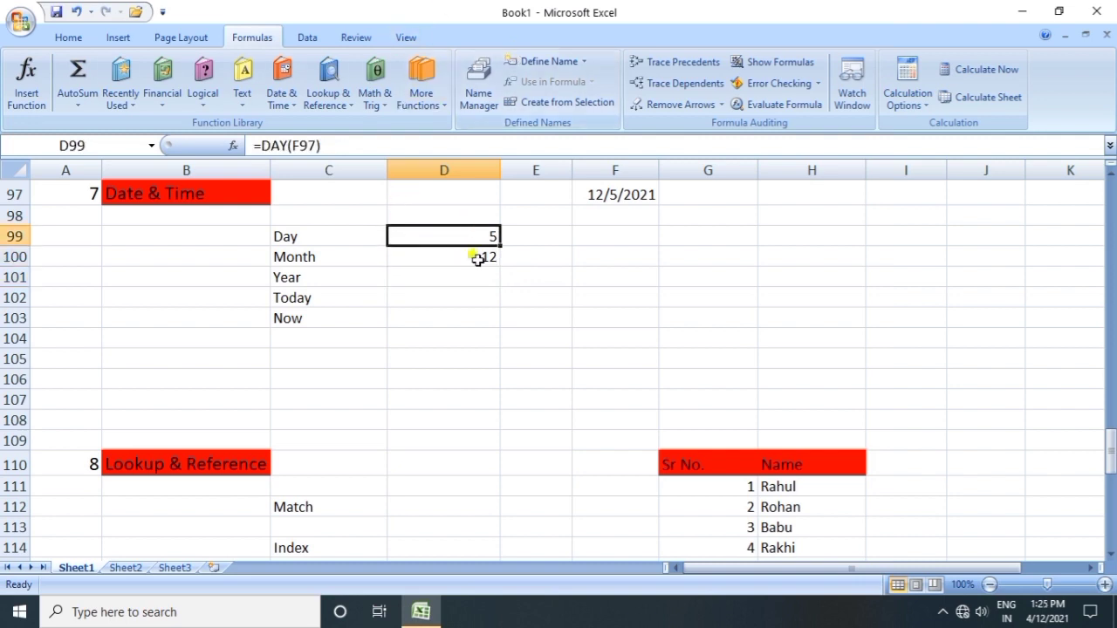
{"action": "left_click", "coordinate": [472, 260]}
- Enter =YEAR(F97) in cell D101 beside the Year label to extract the year from the date
{"action": "left_click", "coordinate": [476, 275]}
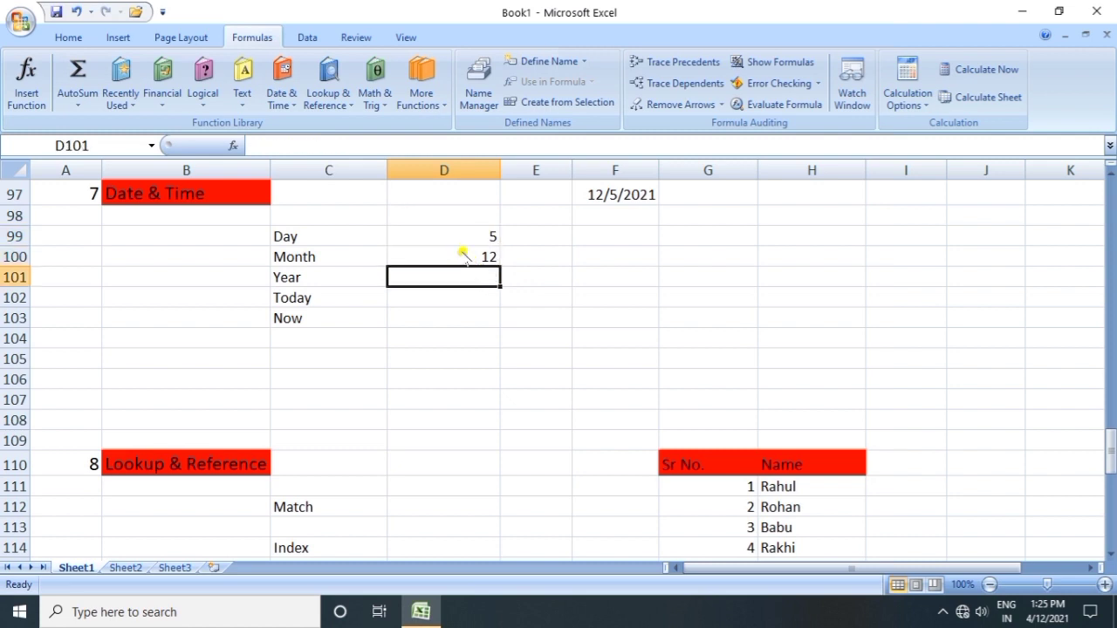
{"action": "type", "text": "=ye"}
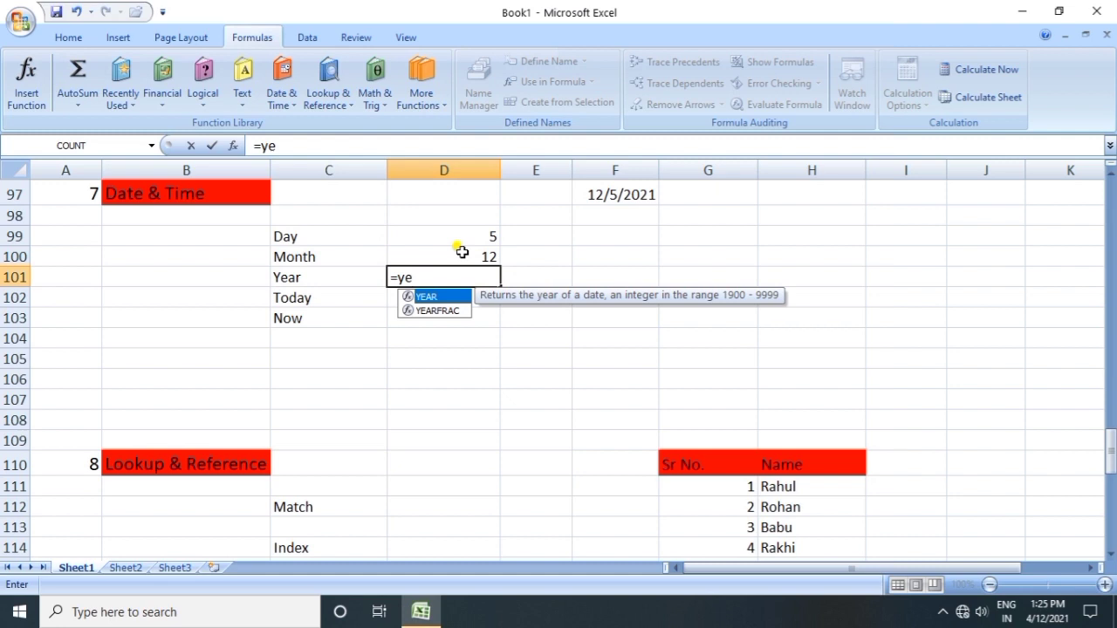
{"action": "key", "text": "Tab"}
{"action": "left_click", "coordinate": [624, 195]}
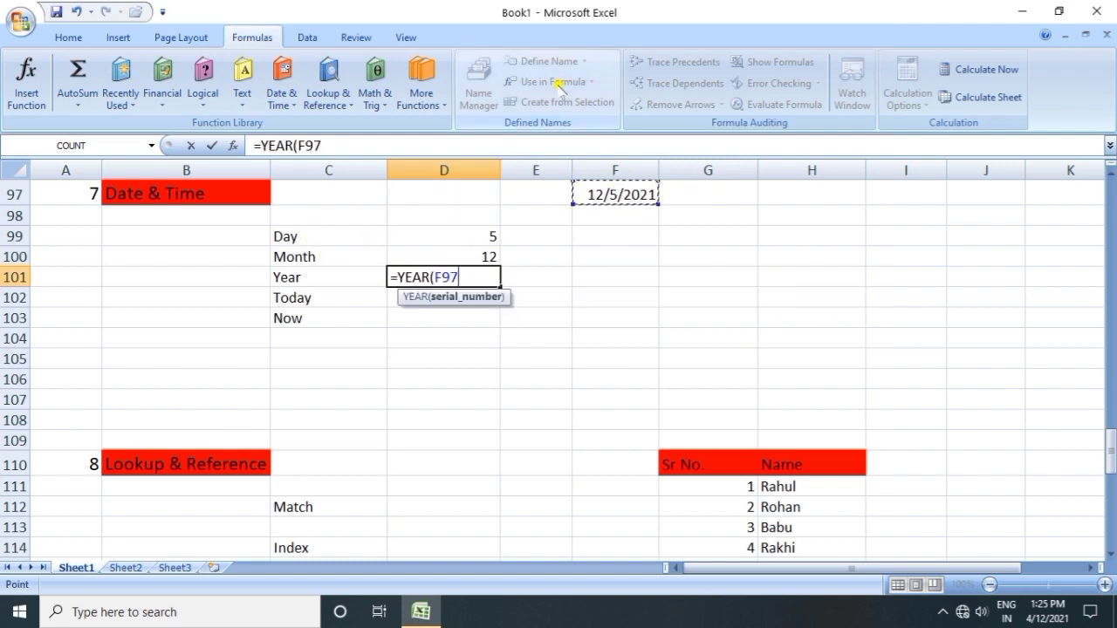
{"action": "type", "text": ")"}
{"action": "key", "text": "Return"}
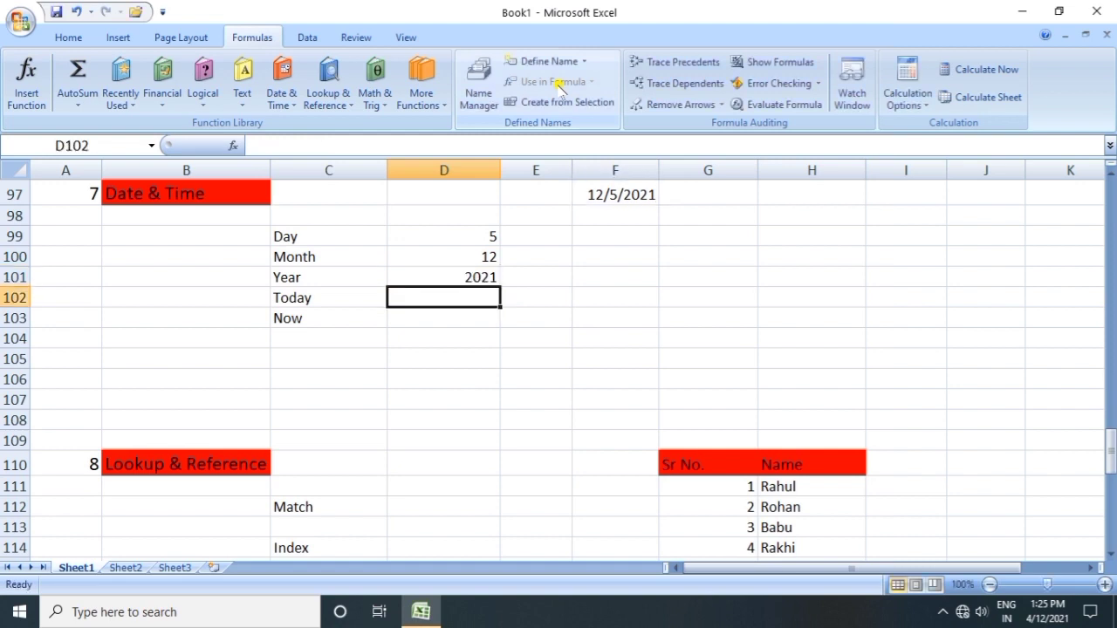
{"action": "left_click", "coordinate": [479, 317]}
{"action": "left_click", "coordinate": [473, 297]}
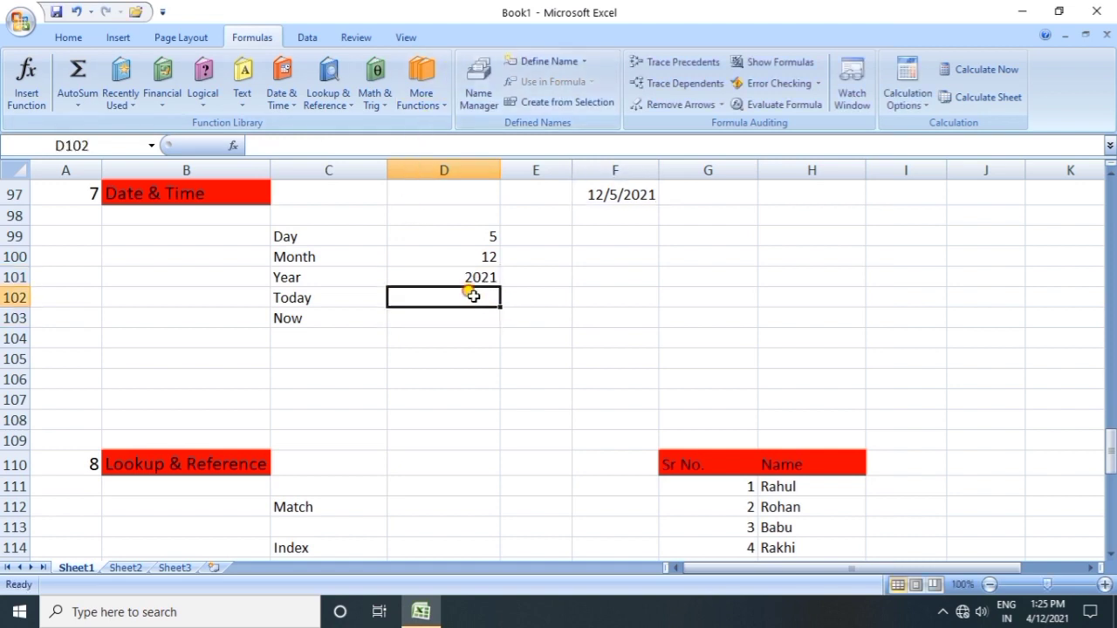
{"action": "left_click", "coordinate": [470, 279]}
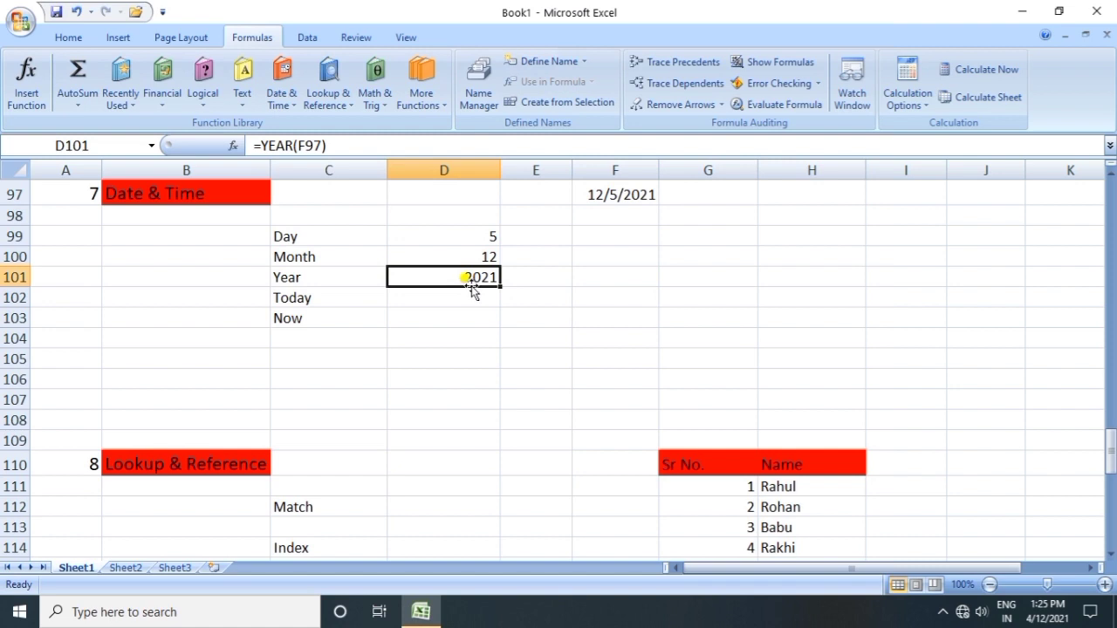
{"action": "left_click", "coordinate": [469, 297]}
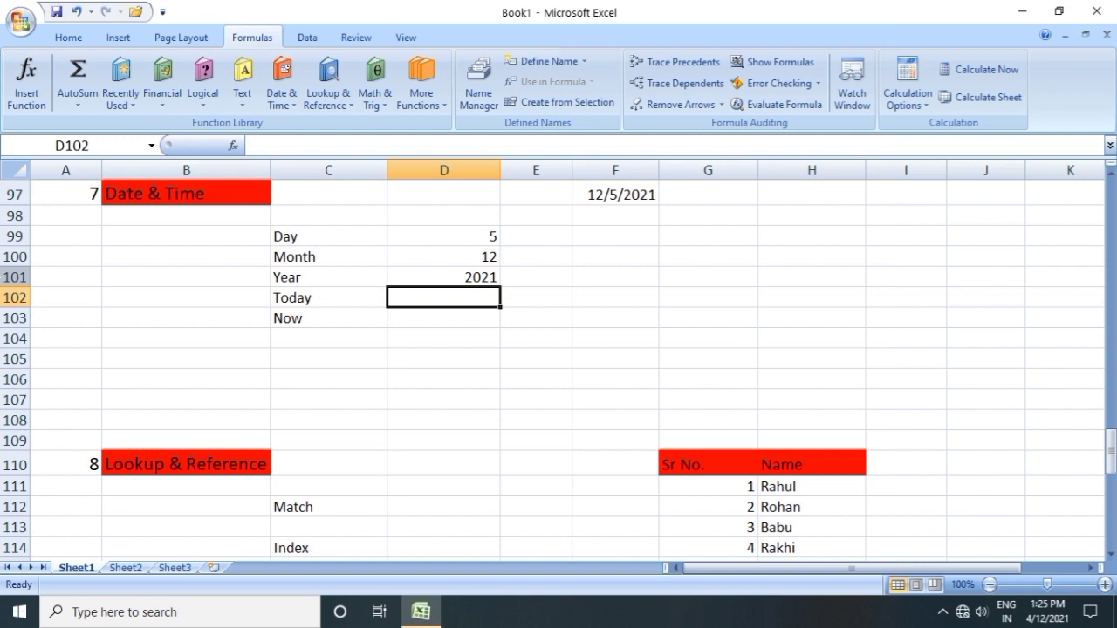
- Enter =TODAY() in cell D102 beside the Today label to return the current date
{"action": "type", "text": "=ta"}
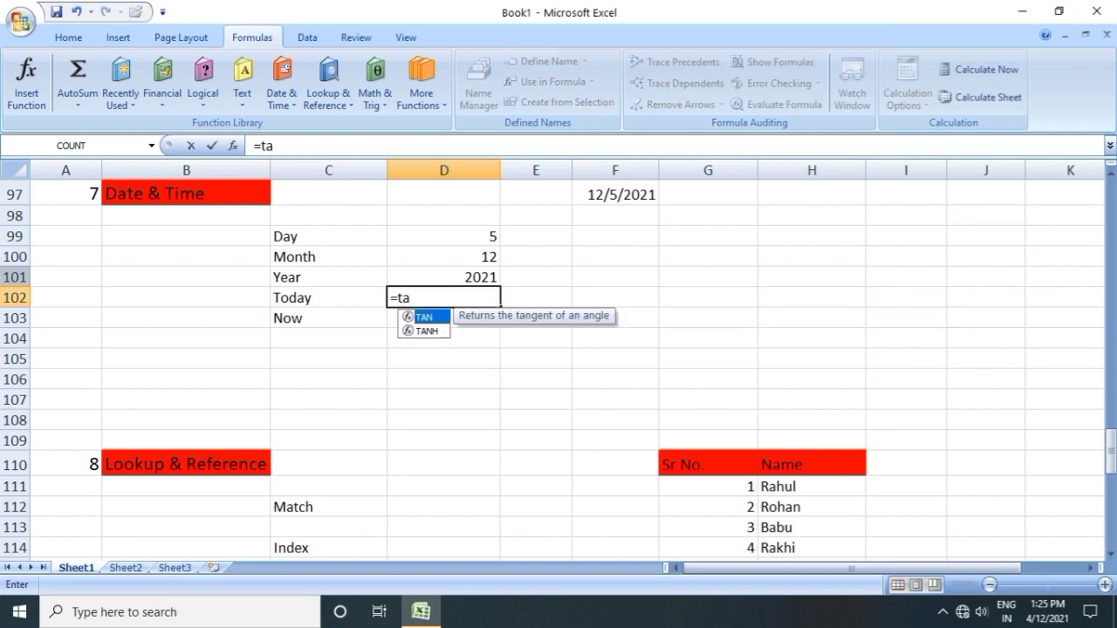
{"action": "key", "text": "BackSpace"}
{"action": "type", "text": "od"}
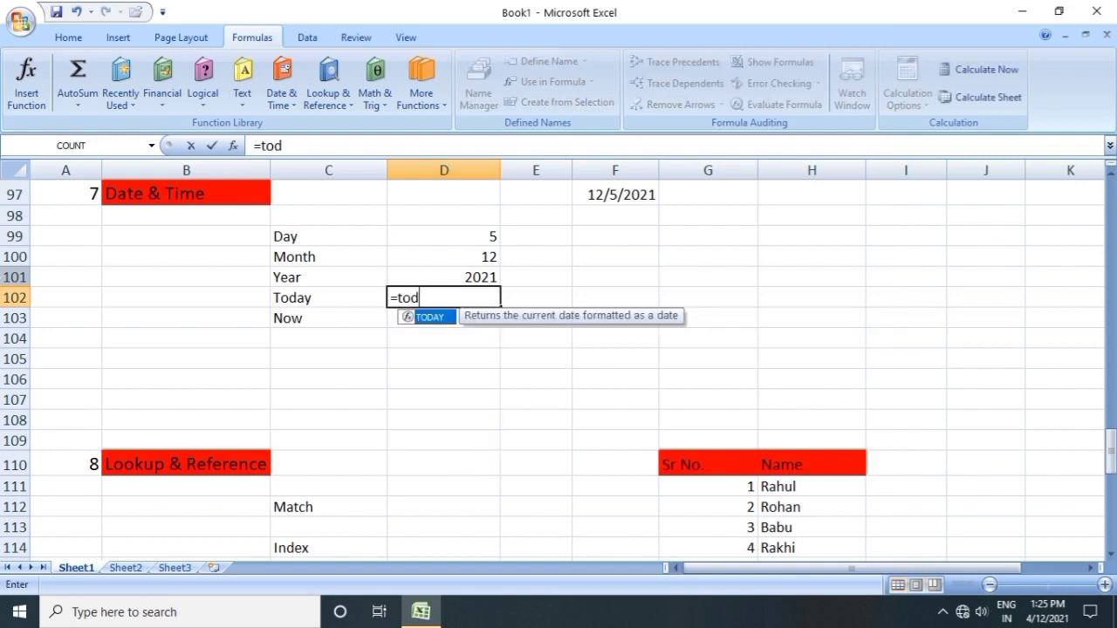
{"action": "key", "text": "Tab"}
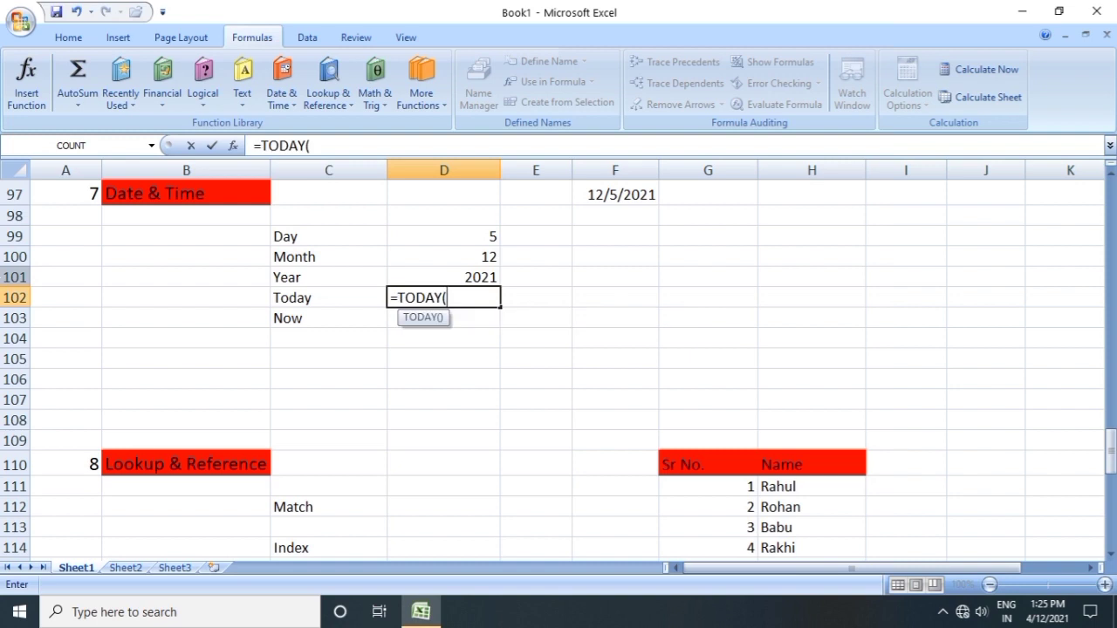
{"action": "type", "text": ")"}
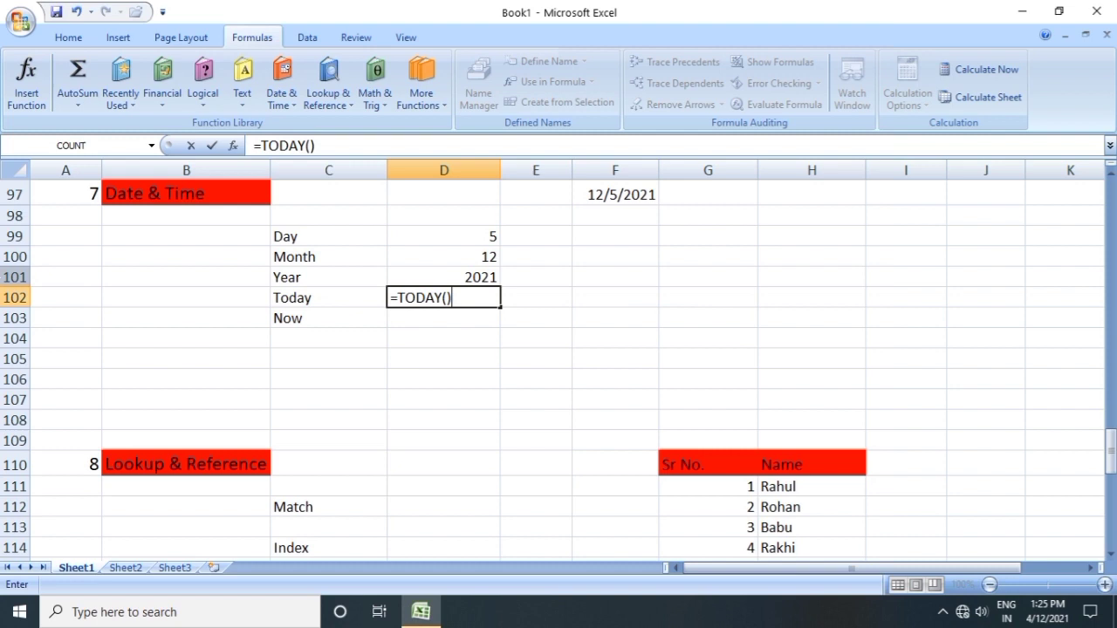
{"action": "key", "text": "Return"}
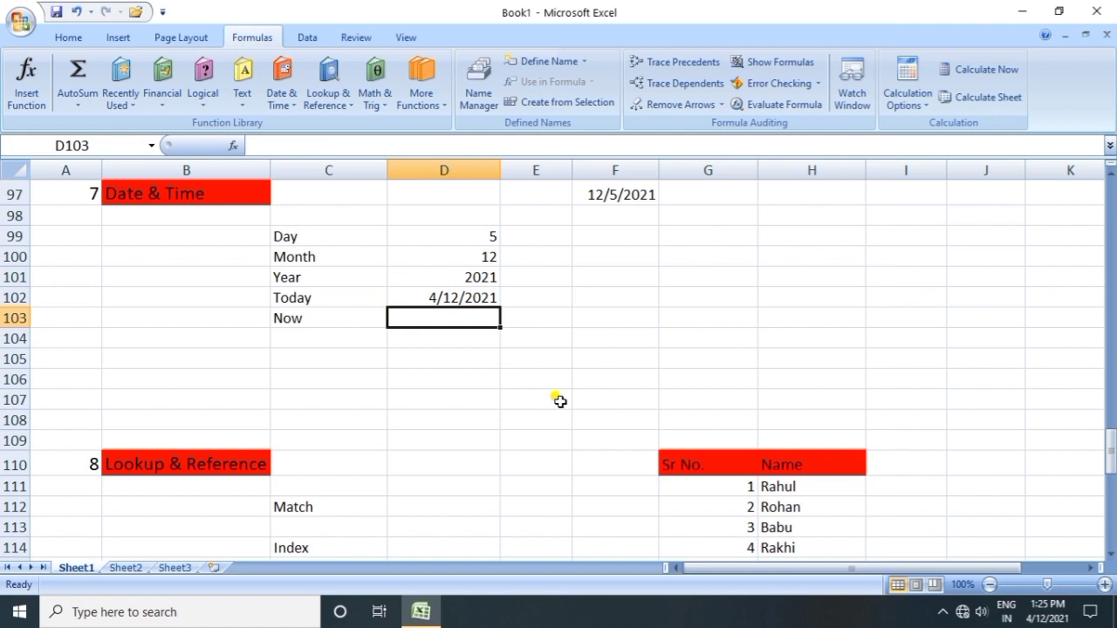
{"action": "mouse_move", "coordinate": [1043, 618]}
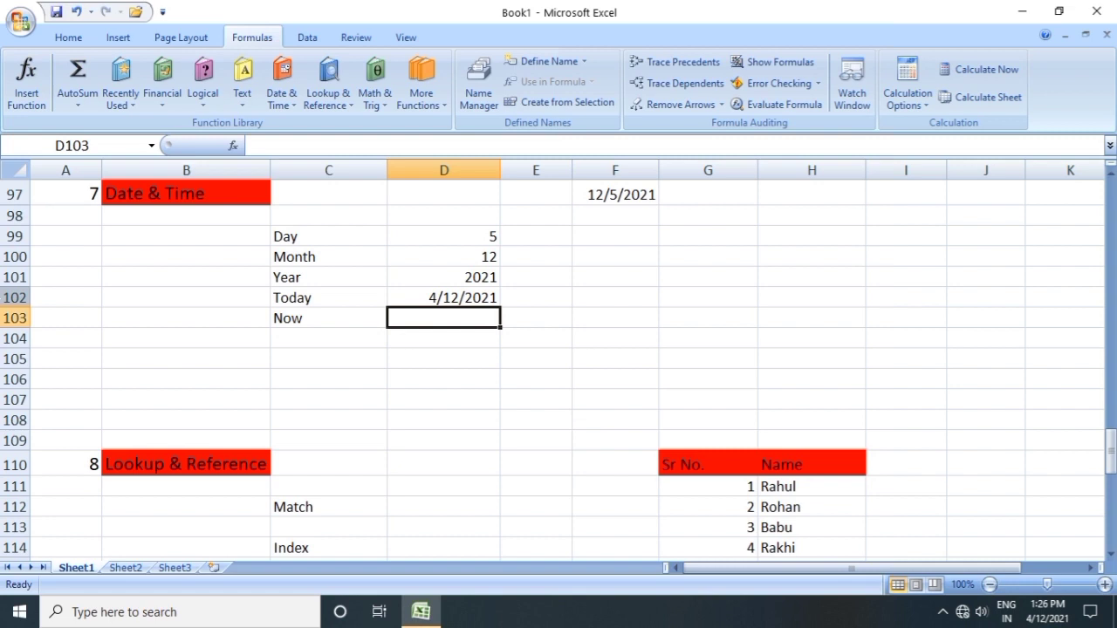
- Enter =NOW() in cell D103 beside the Now label and widen column D to fit the full date and time
{"action": "type", "text": "="}
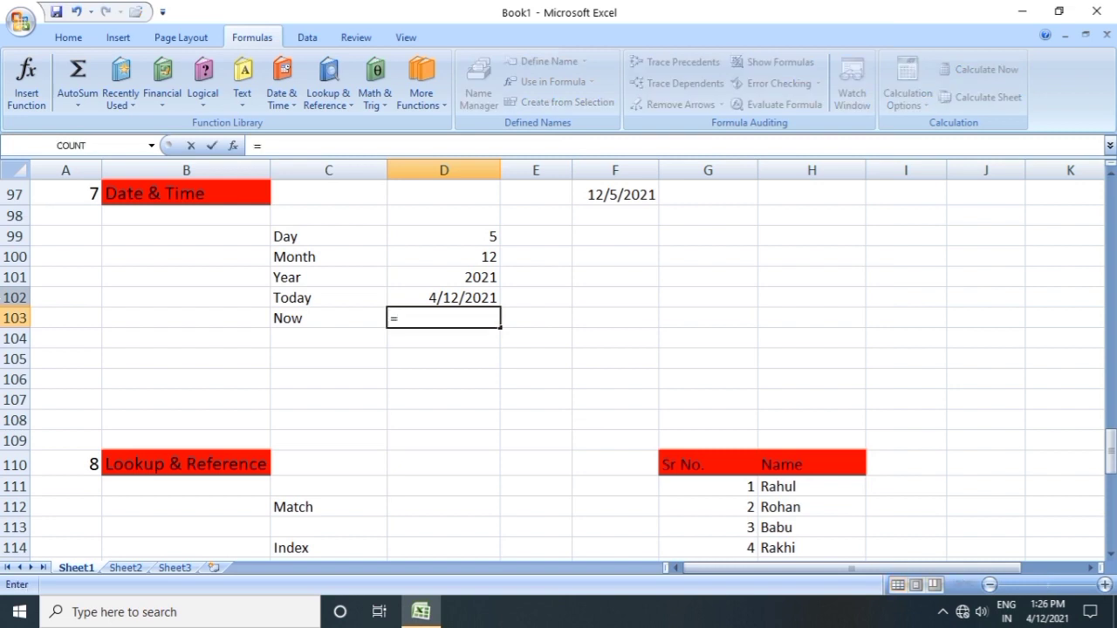
{"action": "type", "text": "now"}
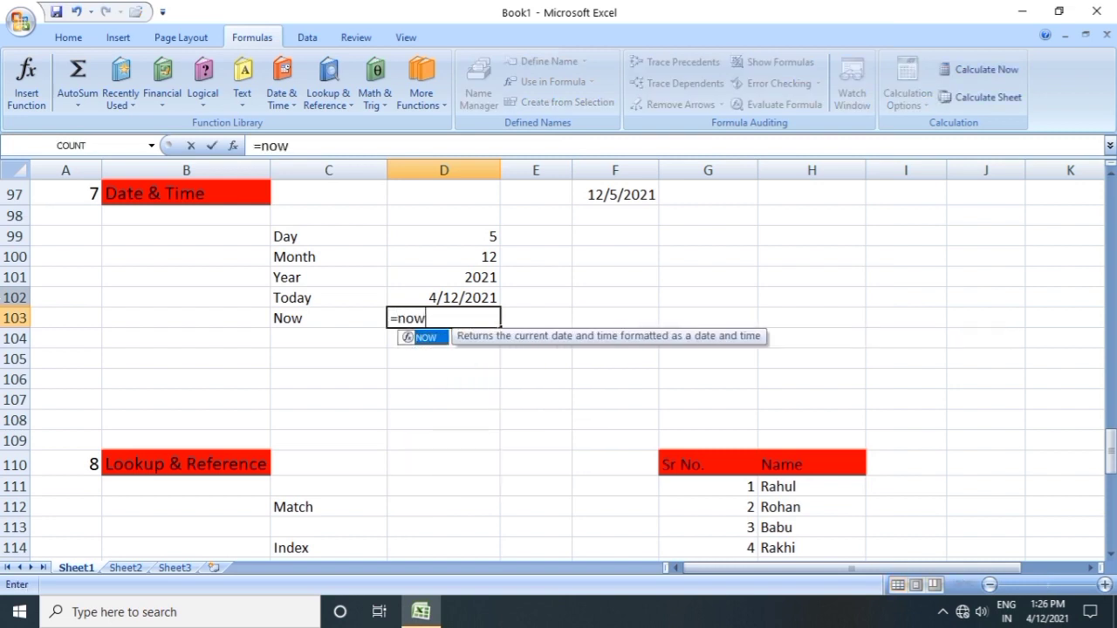
{"action": "key", "text": "Tab"}
{"action": "type", "text": ")"}
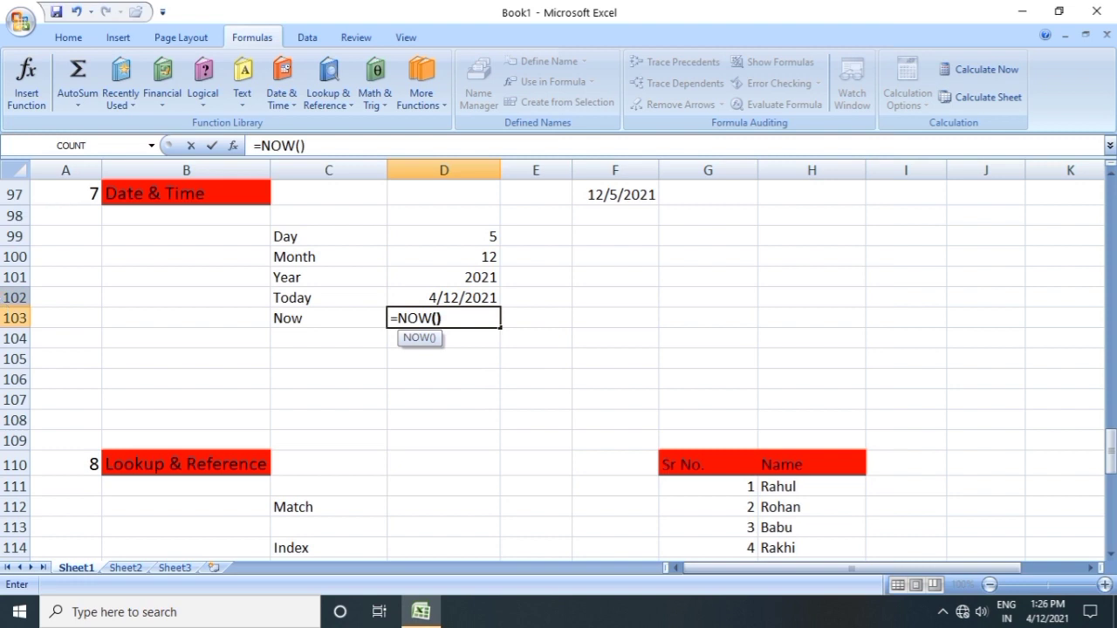
{"action": "key", "text": "Return"}
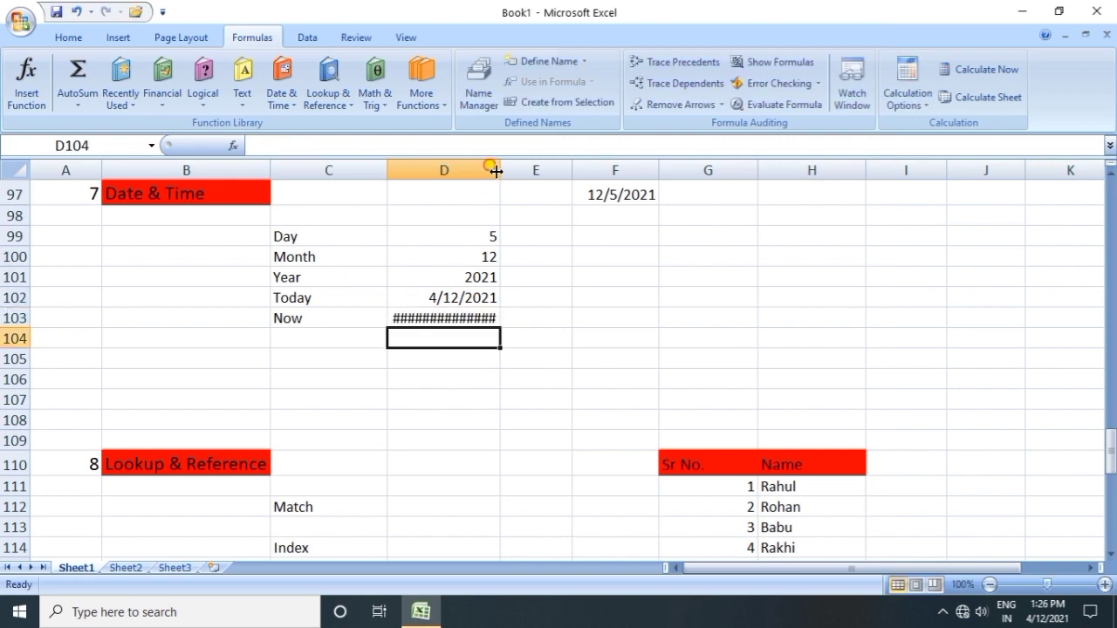
{"action": "left_click_drag", "start_coordinate": [496, 172], "coordinate": [523, 171]}
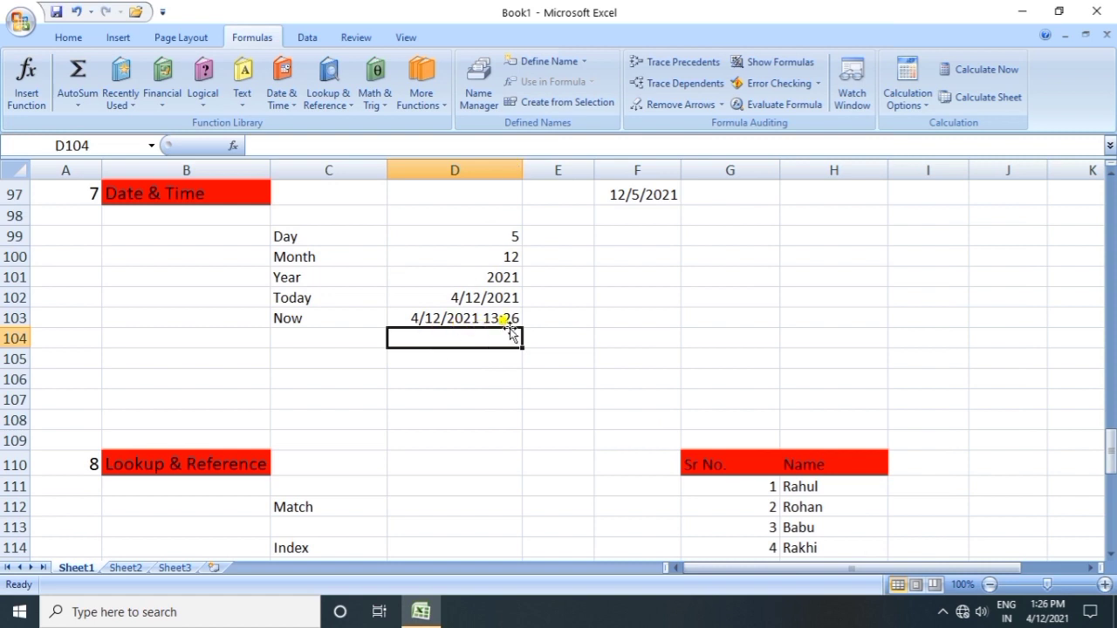
{"action": "left_click", "coordinate": [506, 356]}
{"action": "left_click", "coordinate": [509, 315]}
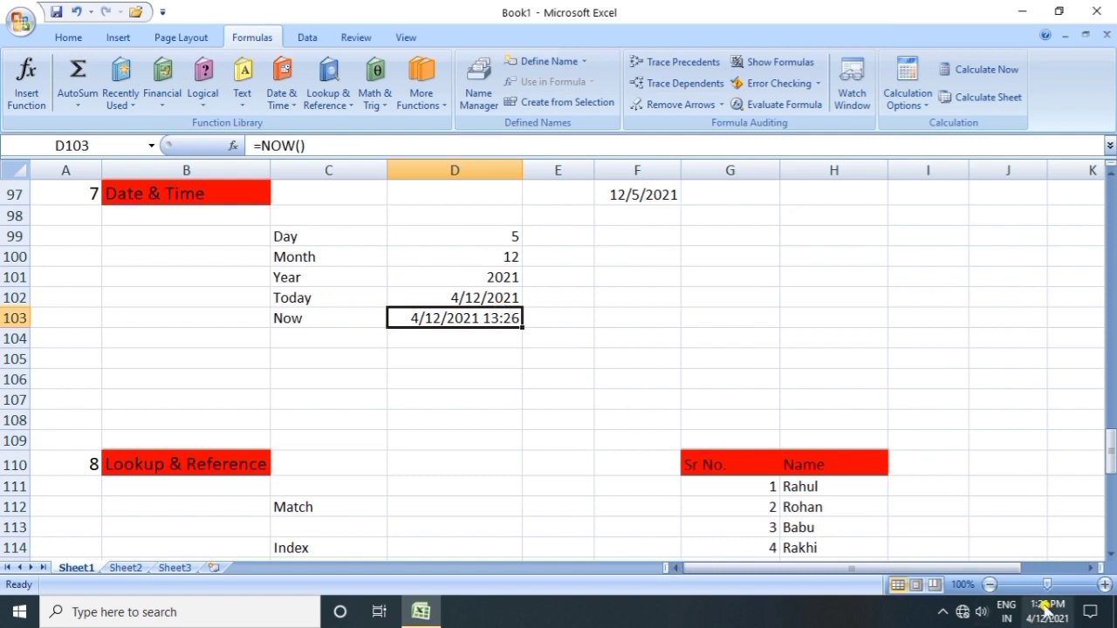
{"action": "left_click", "coordinate": [474, 336]}
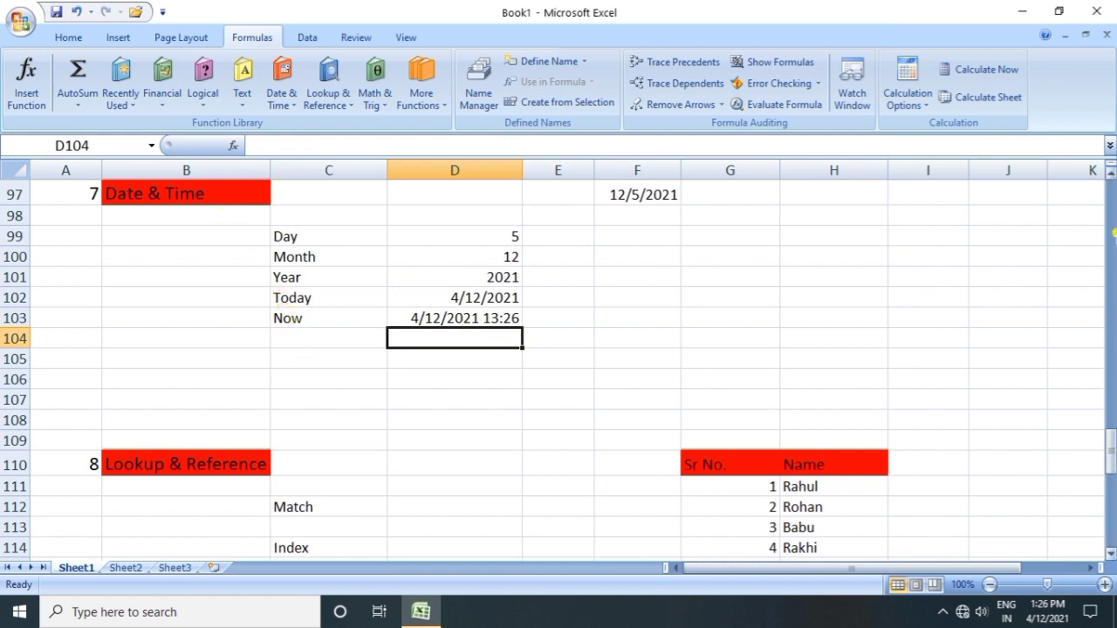
- Review the available Lookup & Reference functions and the Match and Index labels in section 8
{"action": "left_click_drag", "start_coordinate": [1112, 454], "coordinate": [1112, 481]}
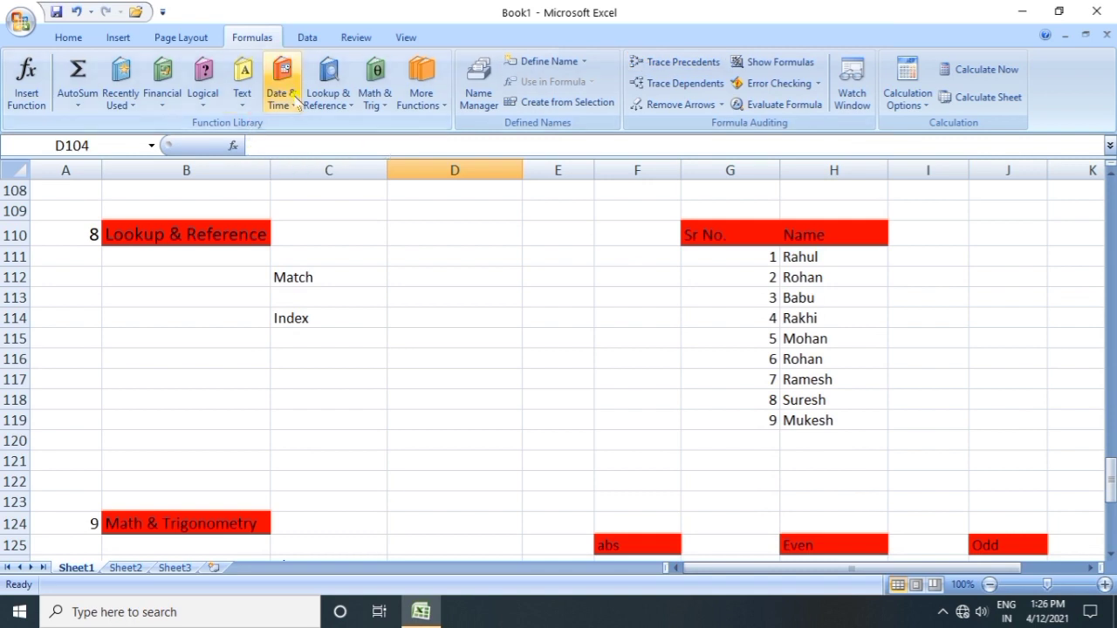
{"action": "left_click", "coordinate": [354, 111]}
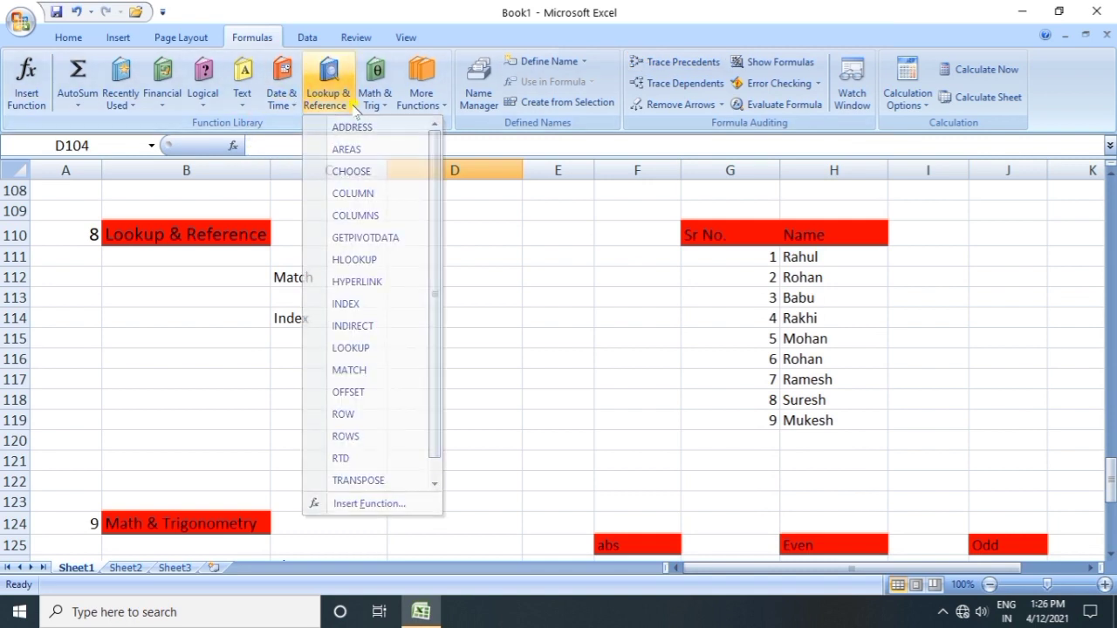
{"action": "left_click", "coordinate": [414, 300]}
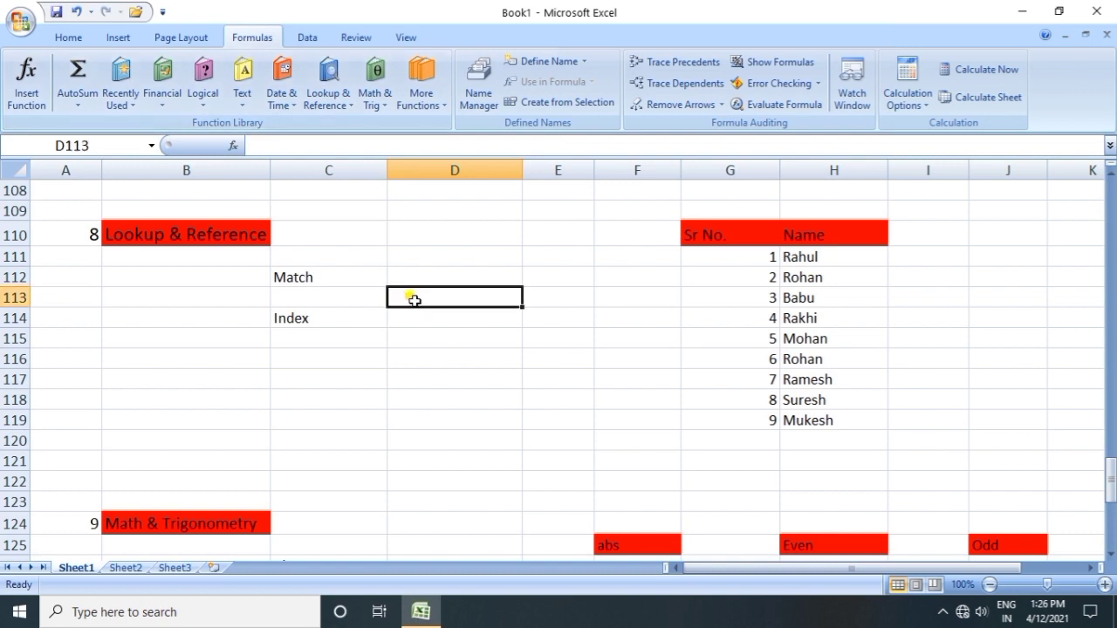
{"action": "left_click", "coordinate": [291, 279]}
{"action": "left_click", "coordinate": [297, 317]}
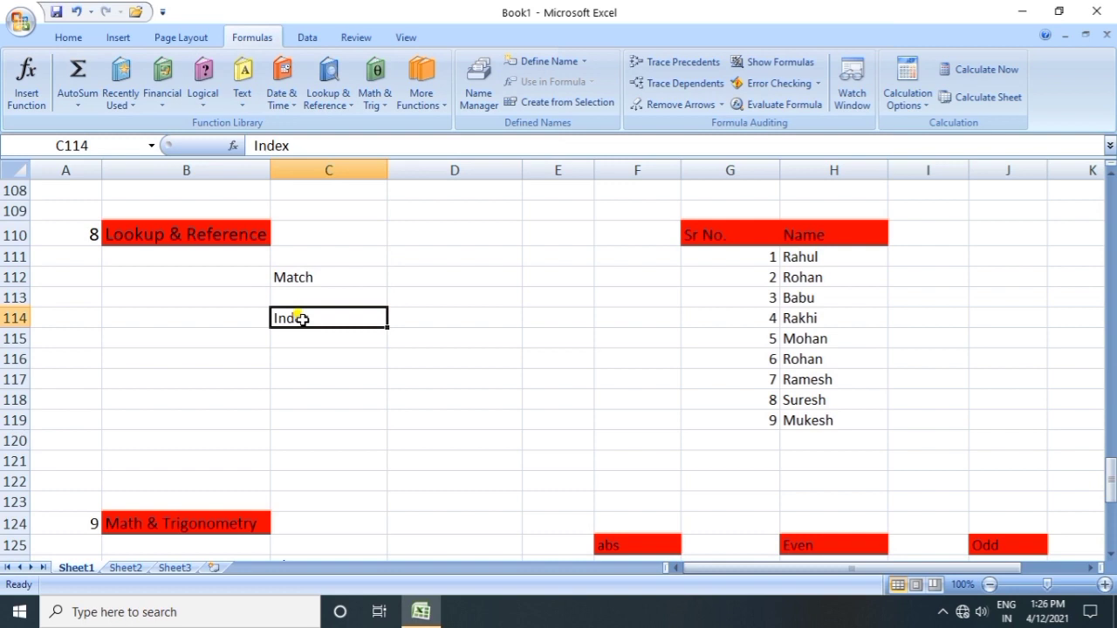
{"action": "left_click", "coordinate": [300, 278]}
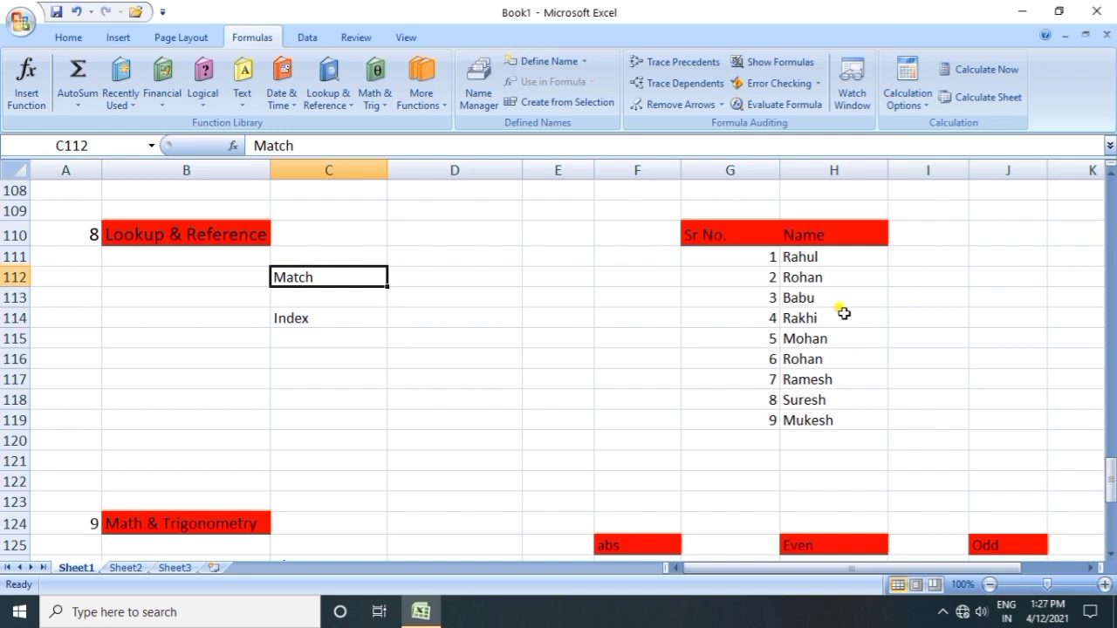
- Enter a MATCH formula in D112 that looks up the name listed in H115, as quoted text, within H111:H119 using match type 0
{"action": "left_click", "coordinate": [459, 272]}
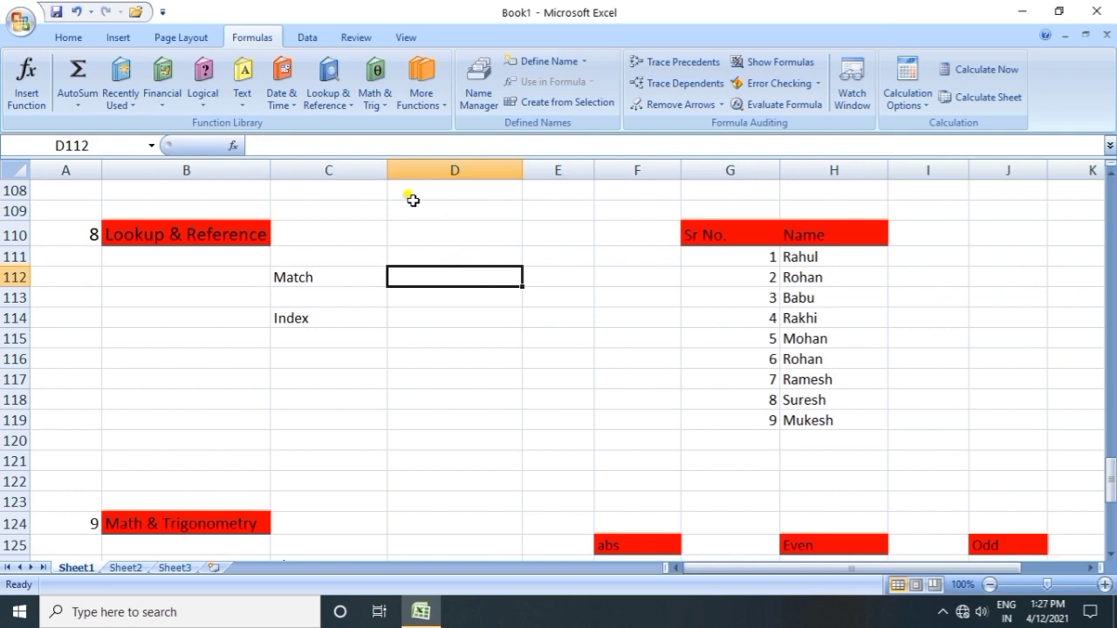
{"action": "type", "text": "="}
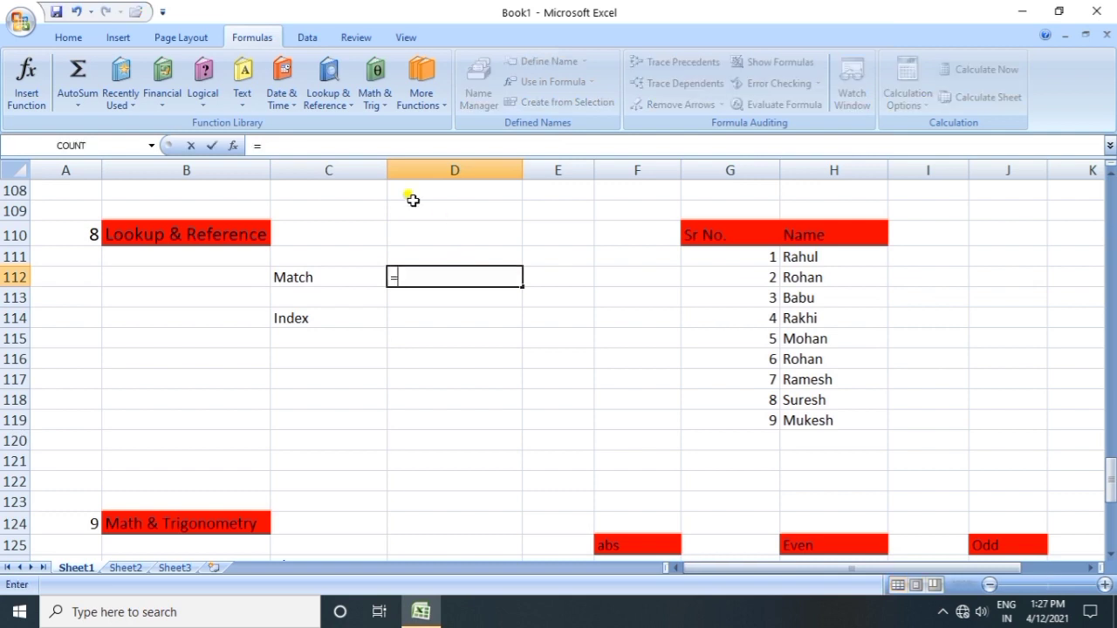
{"action": "type", "text": "ma"}
{"action": "key", "text": "Tab"}
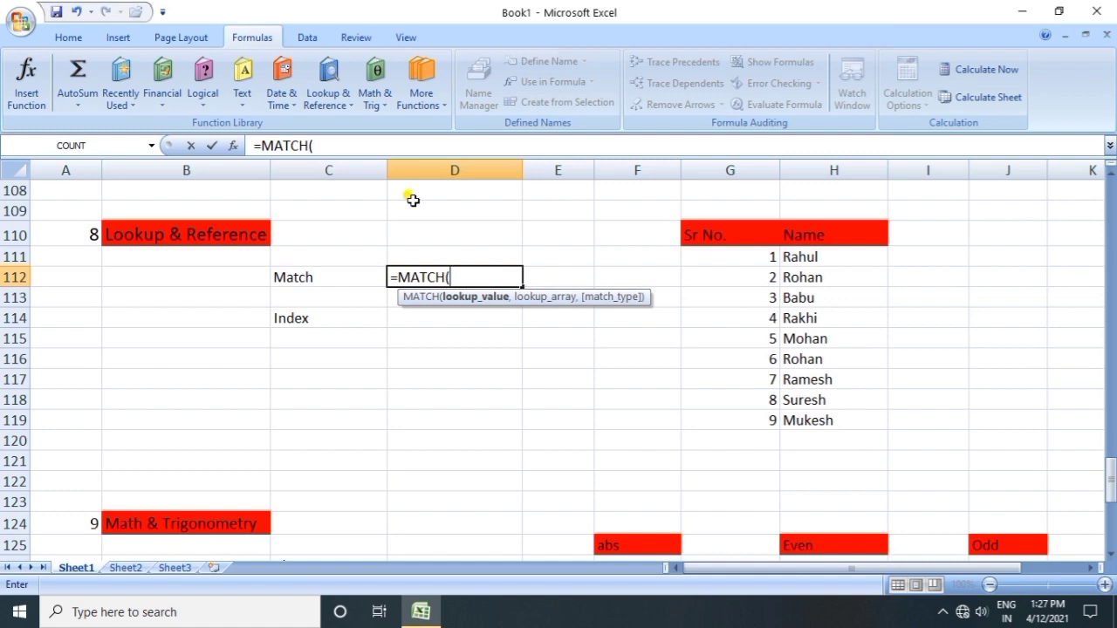
{"action": "type", "text": "\"mohan"}
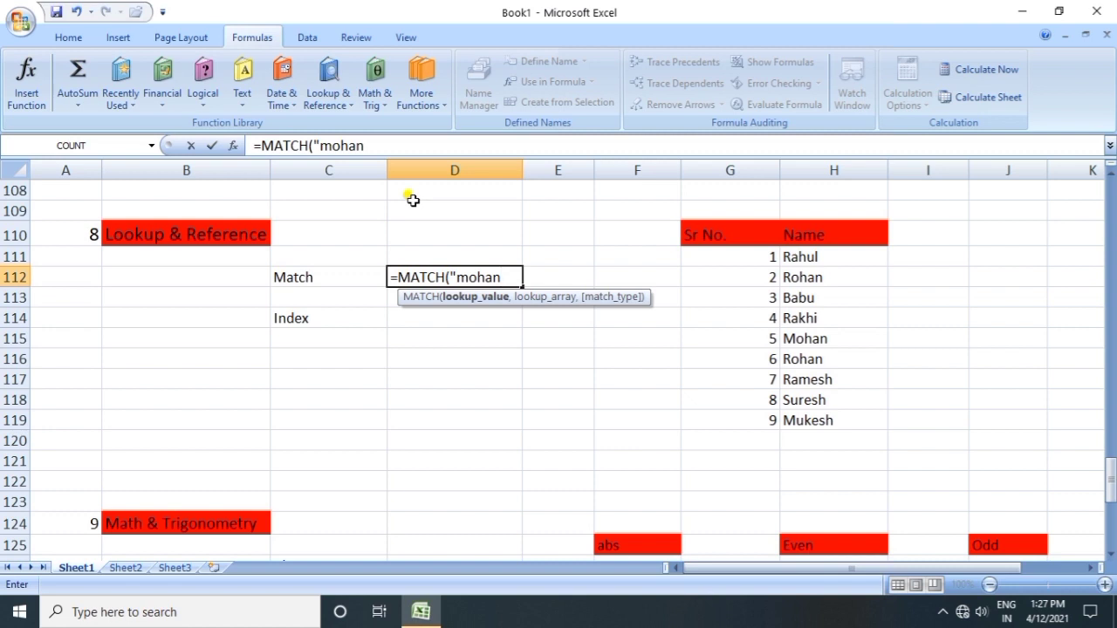
{"action": "type", "text": "\","}
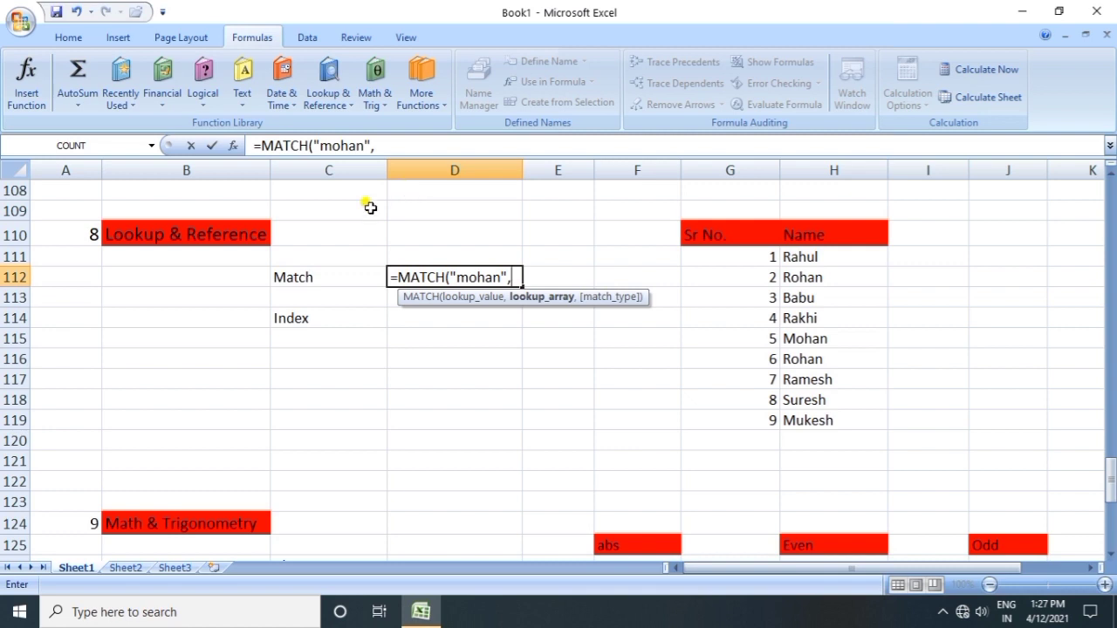
{"action": "left_click", "coordinate": [809, 254]}
{"action": "left_click_drag", "start_coordinate": [810, 253], "coordinate": [835, 417]}
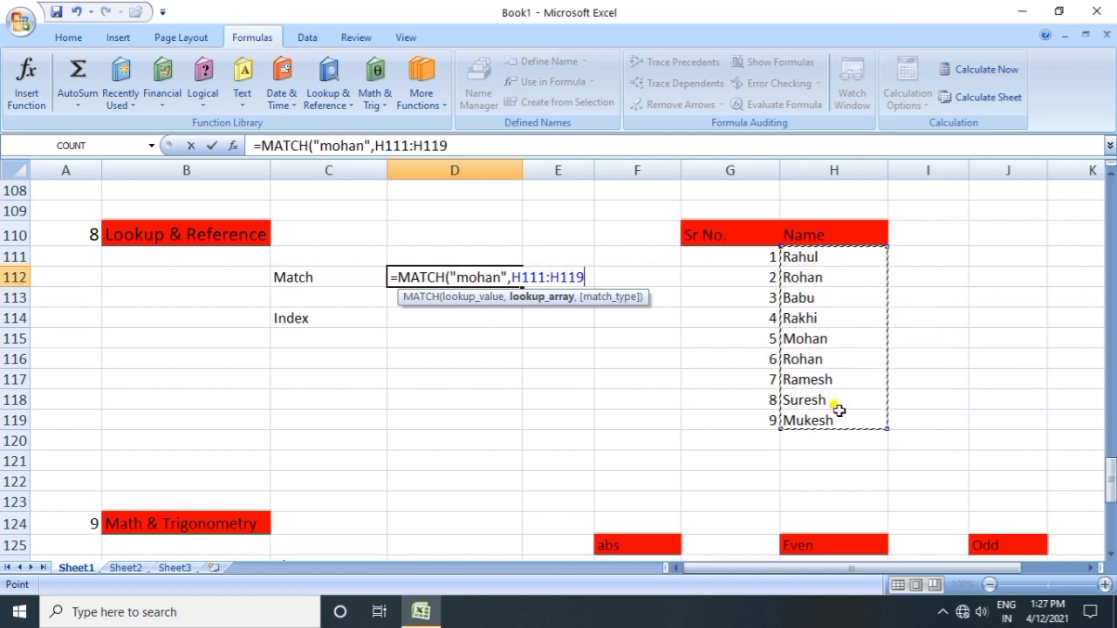
{"action": "type", "text": ",o"}
{"action": "key", "text": "BackSpace"}
{"action": "type", "text": "0"}
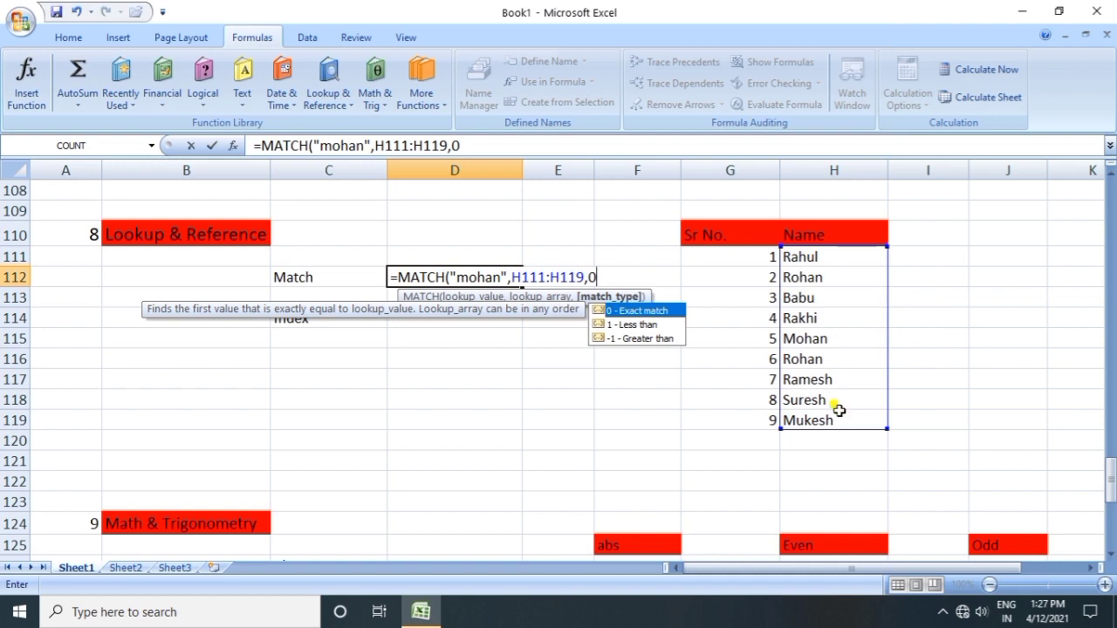
{"action": "type", "text": ")"}
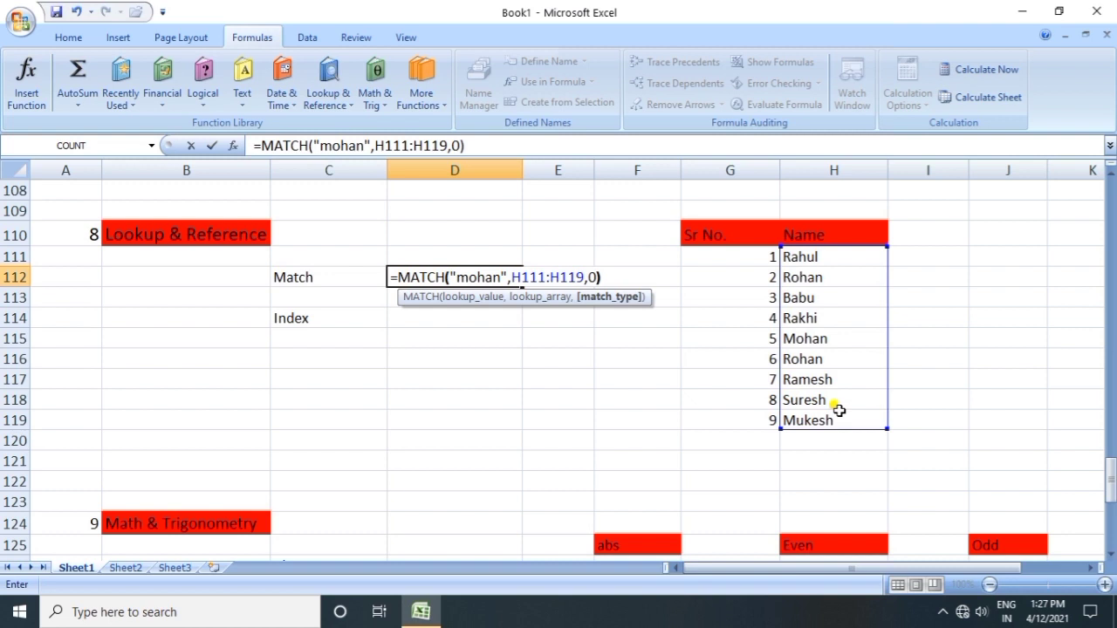
{"action": "key", "text": "Return"}
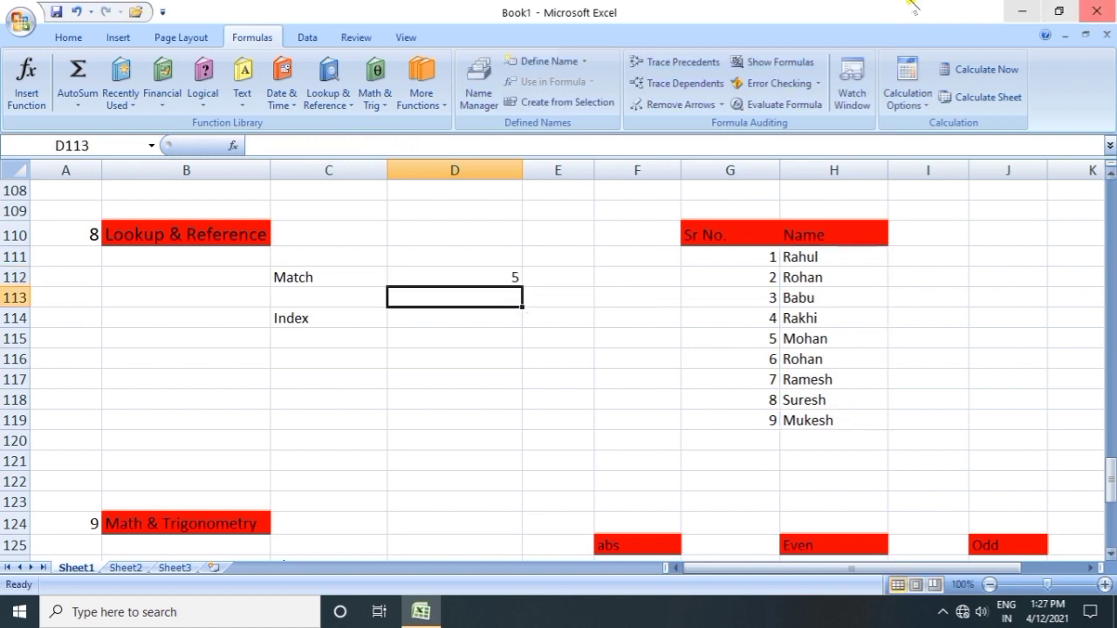
{"action": "left_click", "coordinate": [502, 278]}
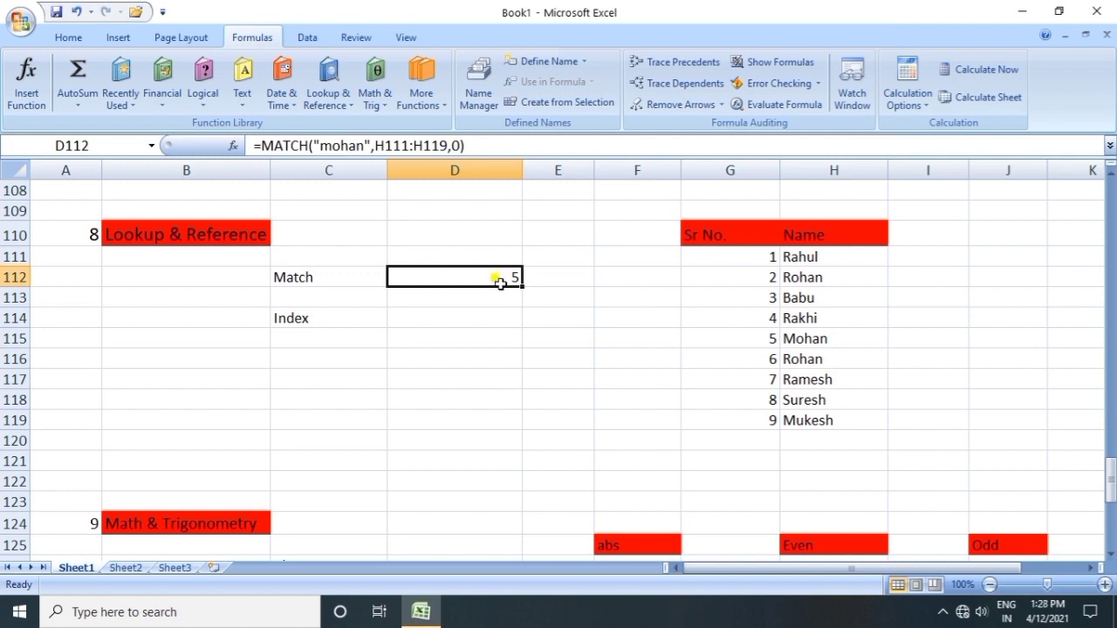
{"action": "left_click", "coordinate": [775, 343]}
{"action": "left_click", "coordinate": [807, 339]}
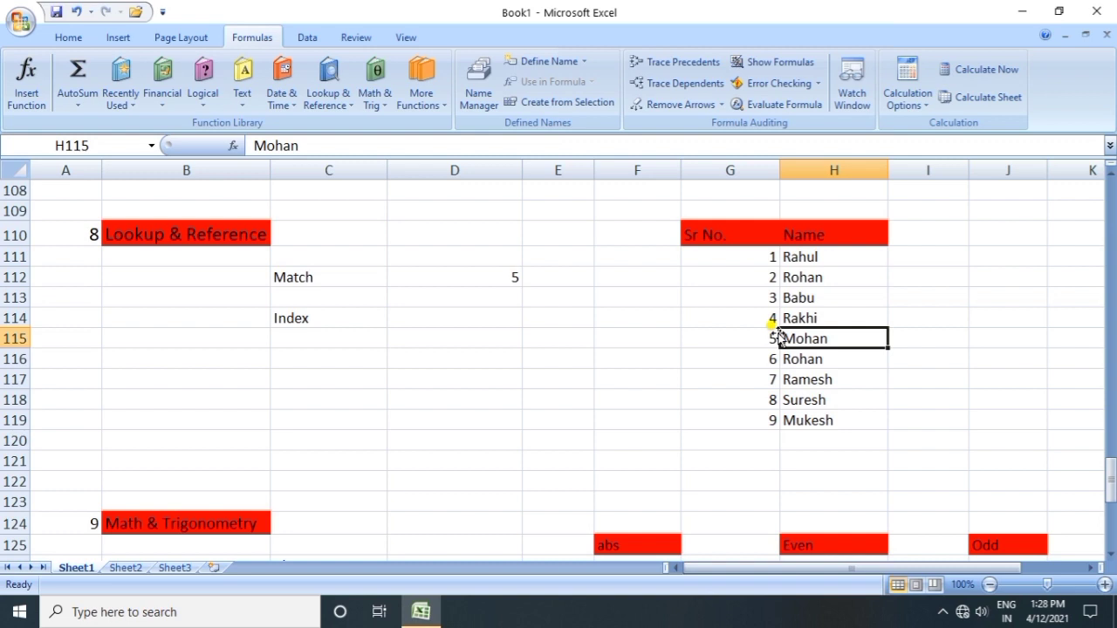
{"action": "left_click", "coordinate": [476, 293]}
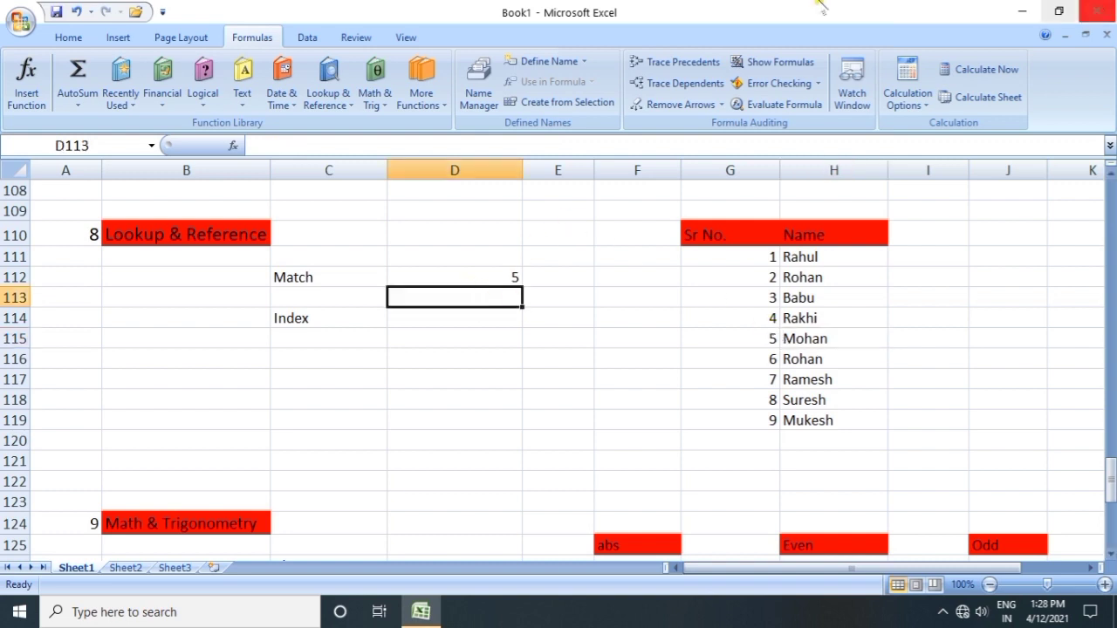
{"action": "left_click", "coordinate": [427, 321]}
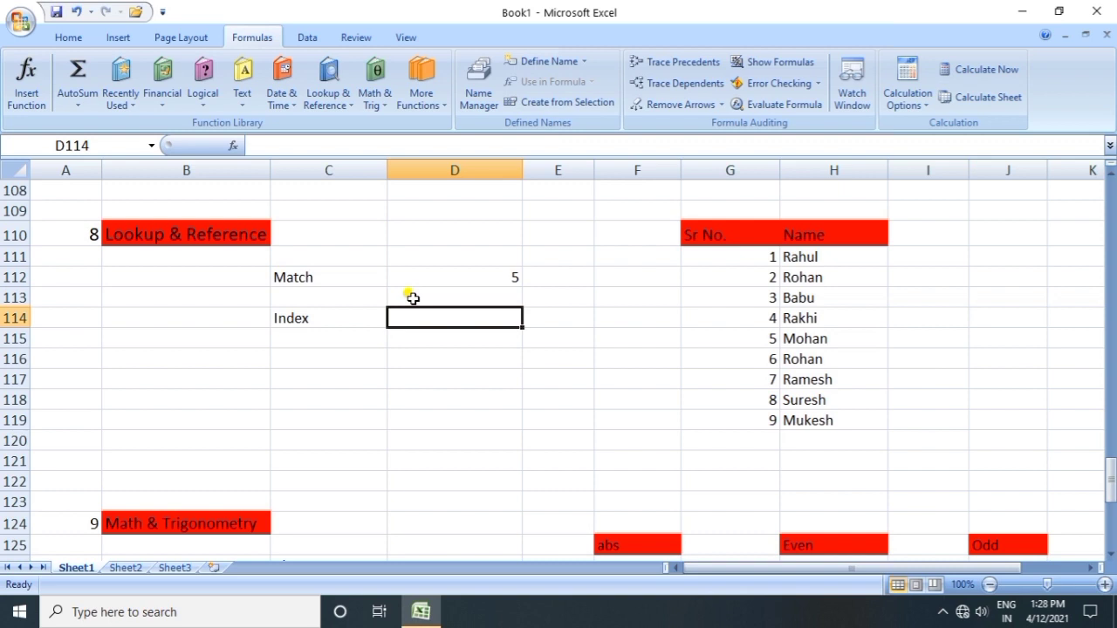
{"action": "type", "text": "=in"}
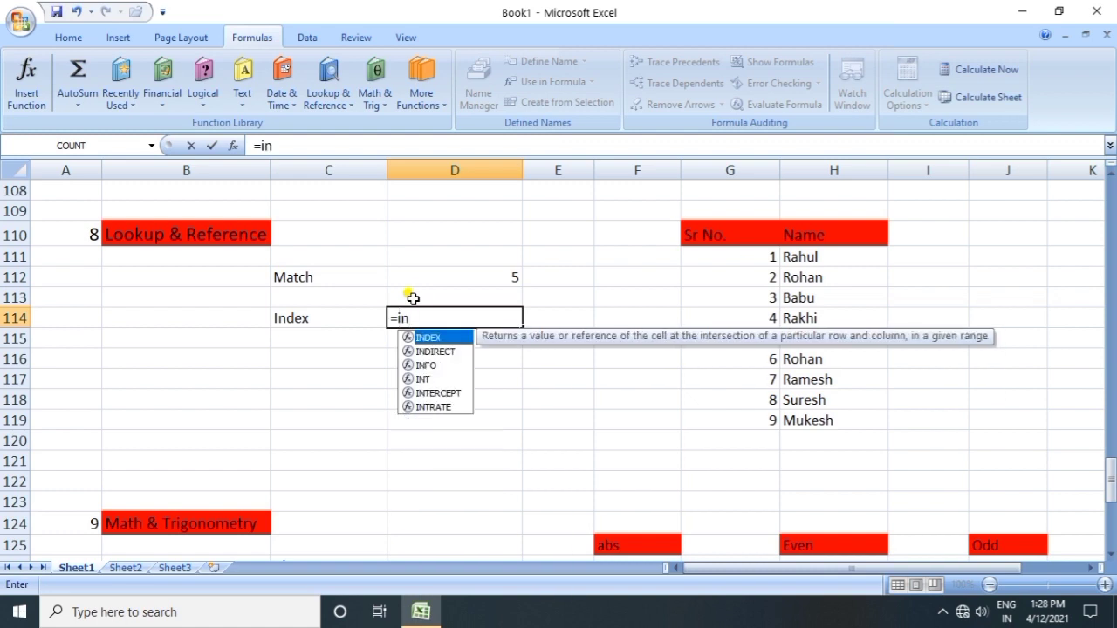
{"action": "key", "text": "Tab"}
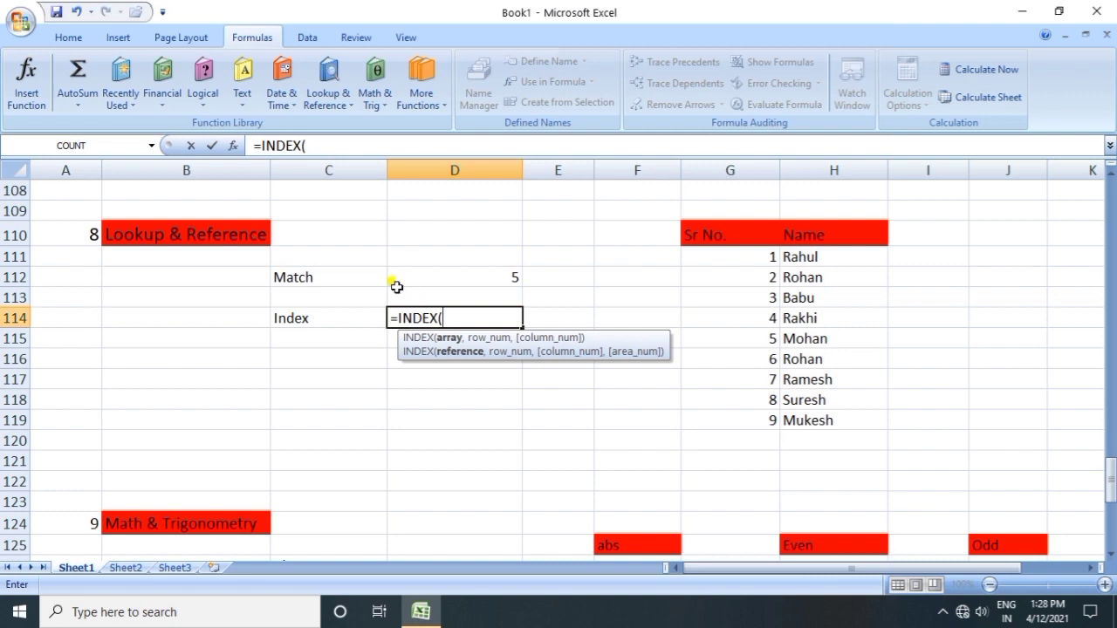
{"action": "left_click_drag", "start_coordinate": [783, 256], "coordinate": [835, 424]}
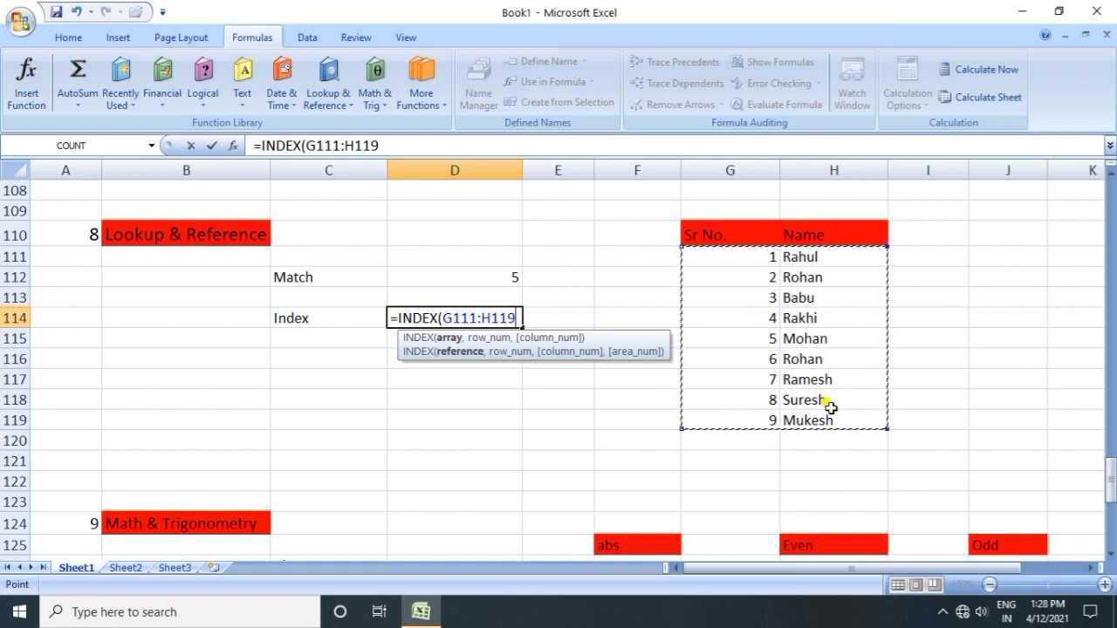
{"action": "type", "text": ","}
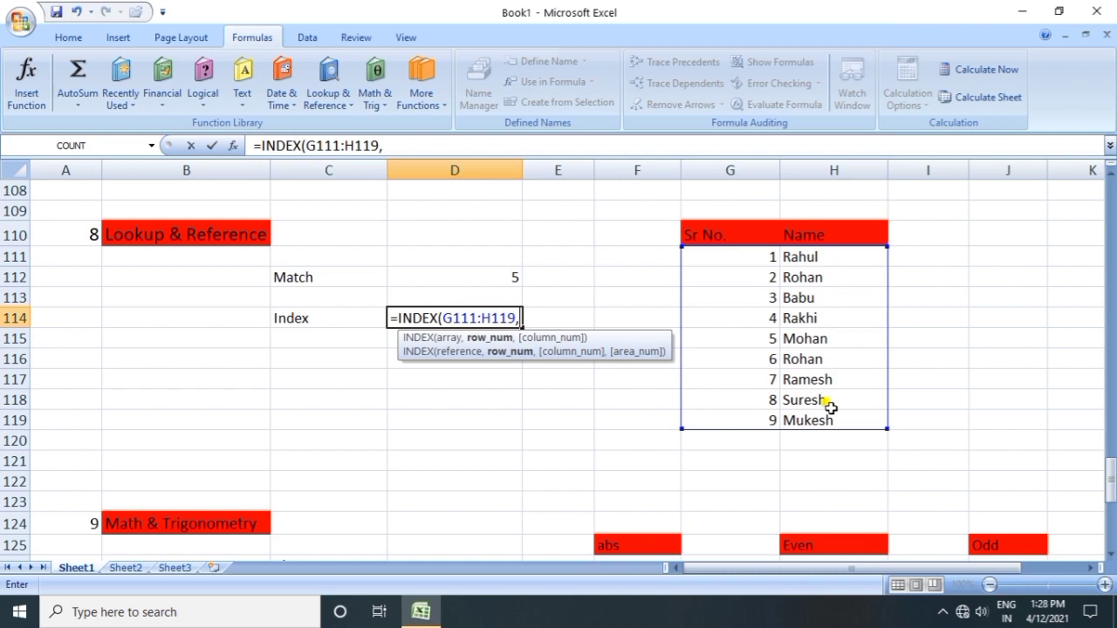
{"action": "type", "text": "7,"}
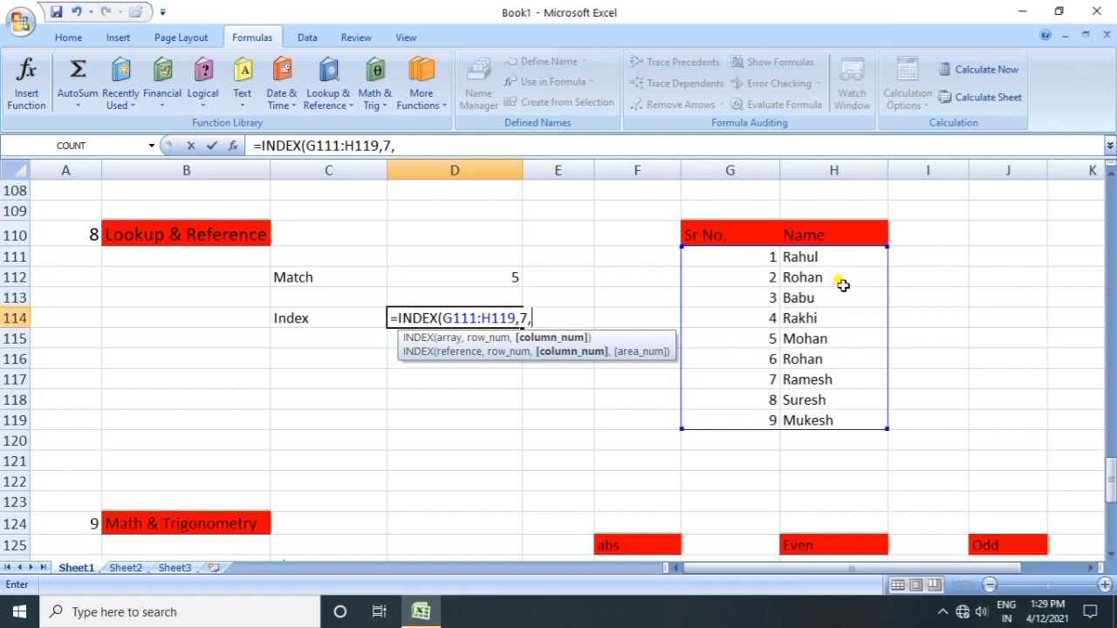
{"action": "left_click", "coordinate": [801, 258]}
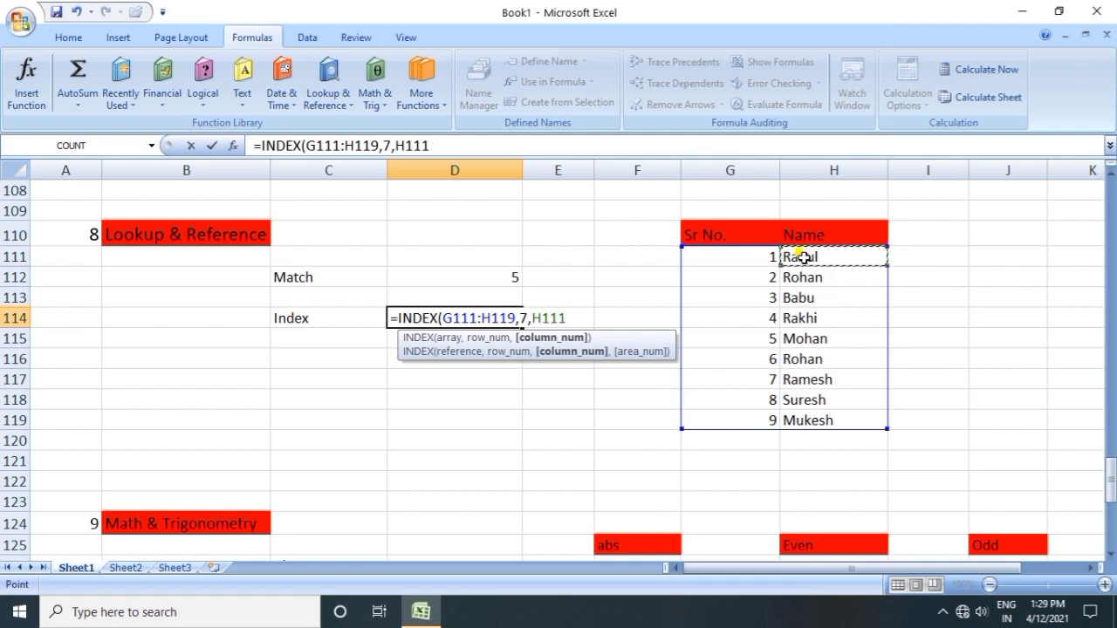
{"action": "left_click", "coordinate": [743, 262]}
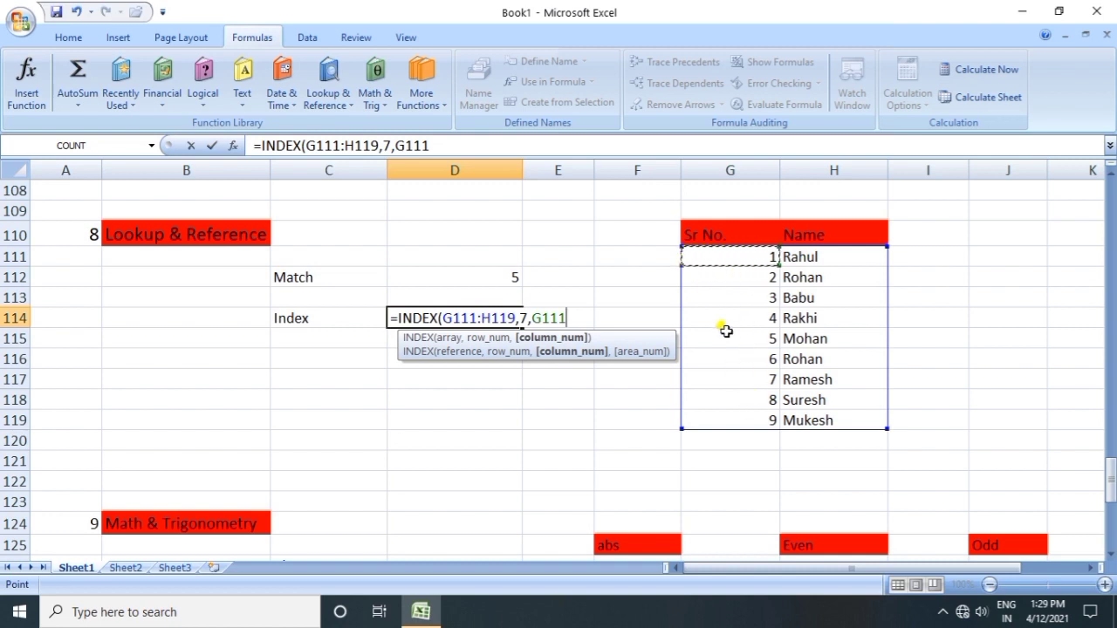
{"action": "left_click", "coordinate": [808, 320]}
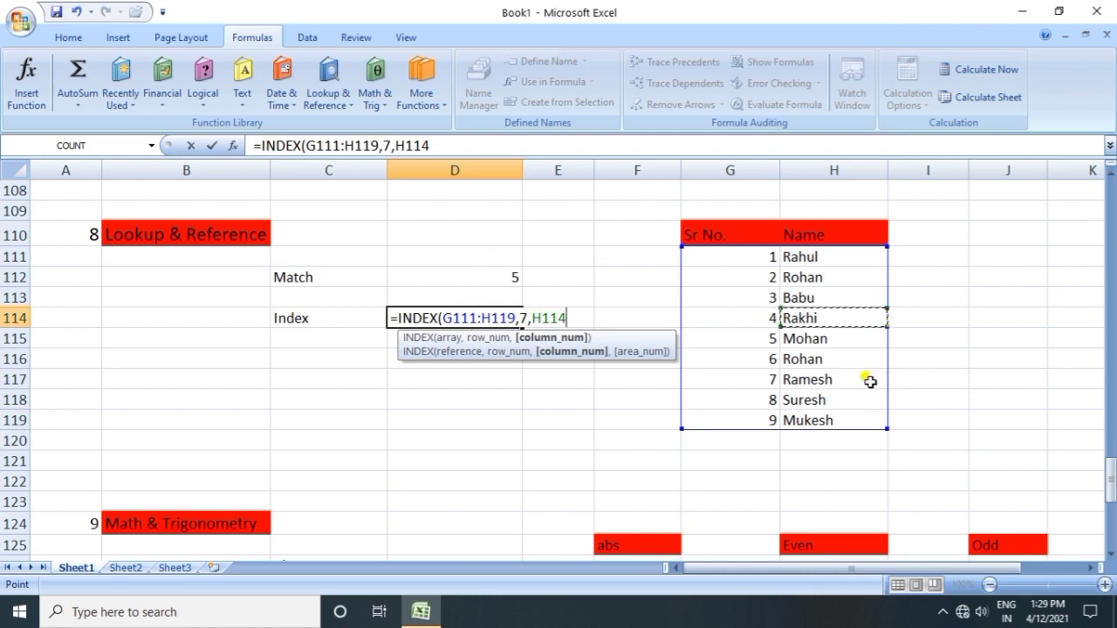
{"action": "left_click", "coordinate": [511, 421]}
{"action": "left_click_drag", "start_coordinate": [566, 316], "coordinate": [390, 319]}
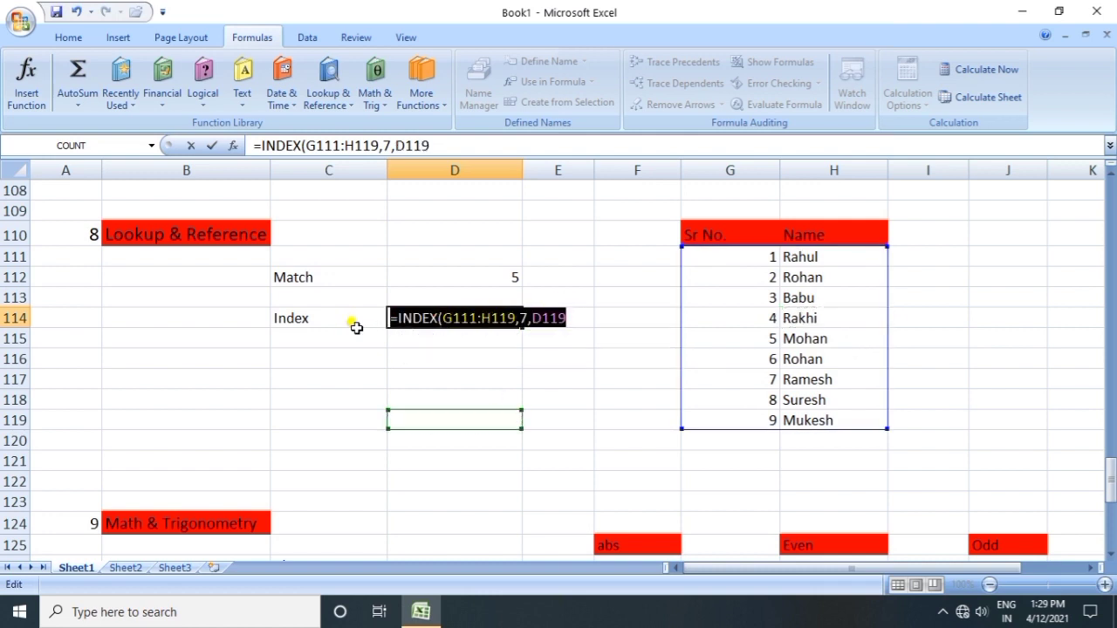
{"action": "key", "text": "BackSpace"}
- Enter =INDEX(G111:H119,7,2) in D114 beside the Index label and check it against the seventh row of the name table
{"action": "type", "text": "=in"}
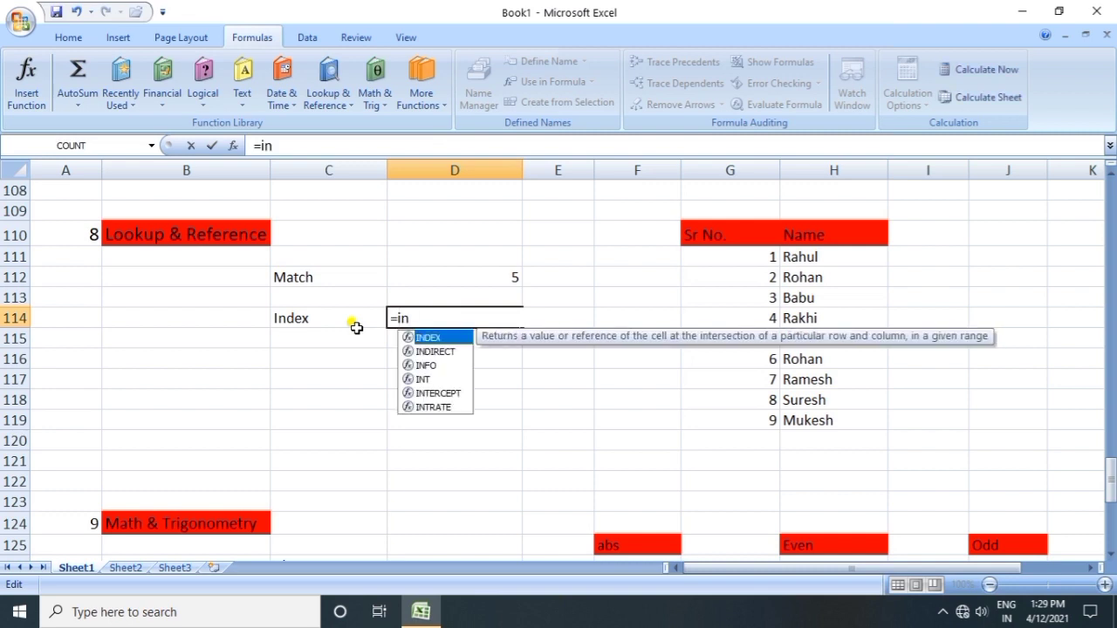
{"action": "key", "text": "Tab"}
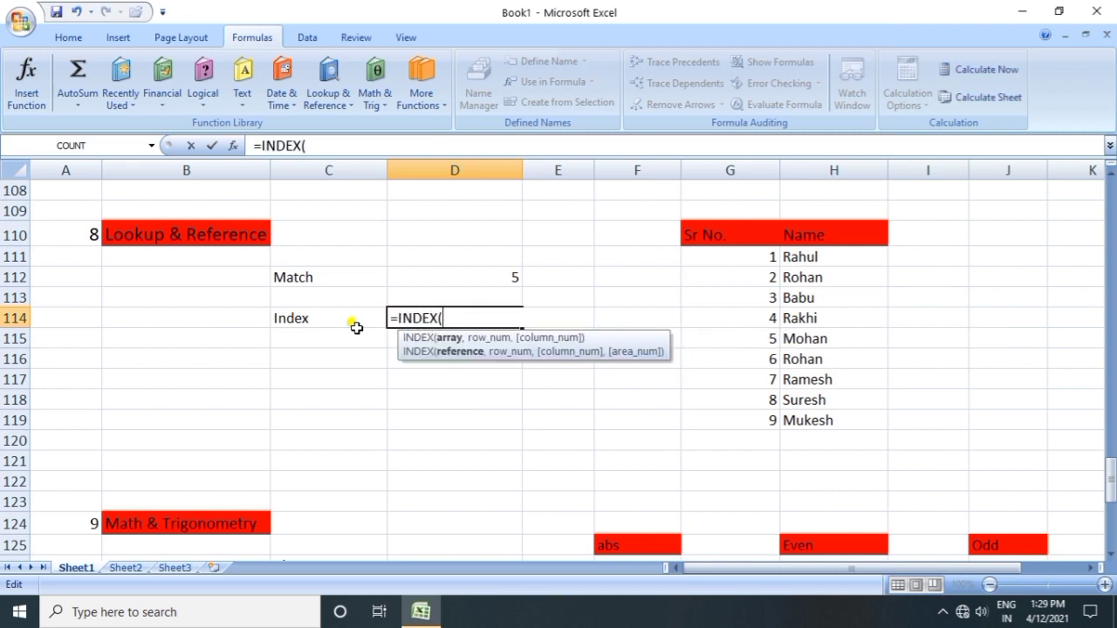
{"action": "left_click_drag", "start_coordinate": [783, 256], "coordinate": [772, 442]}
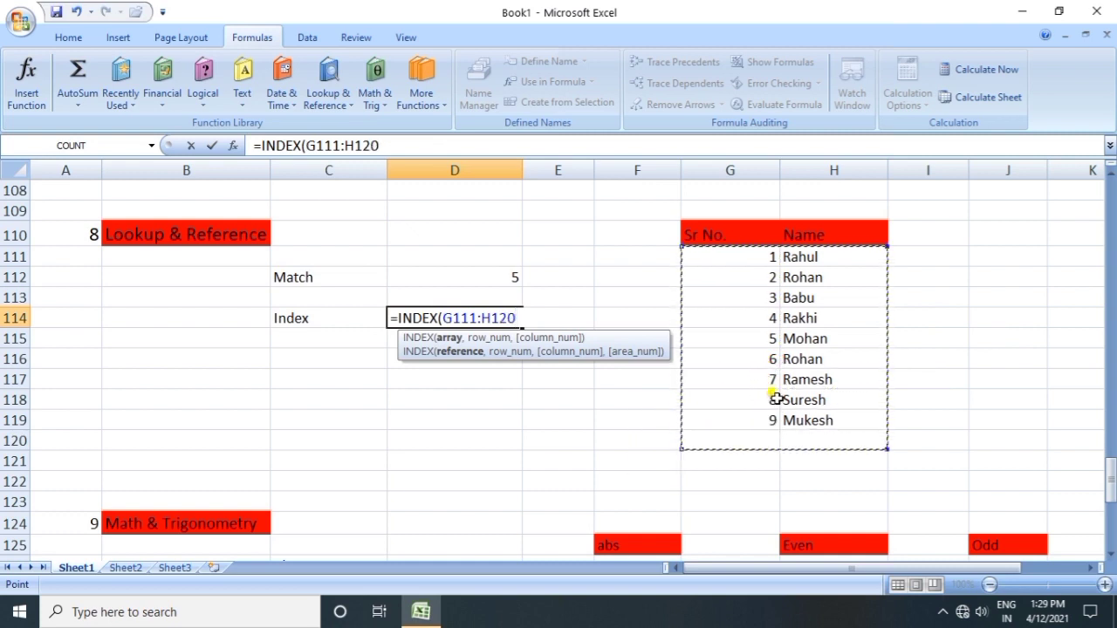
{"action": "left_click", "coordinate": [628, 404]}
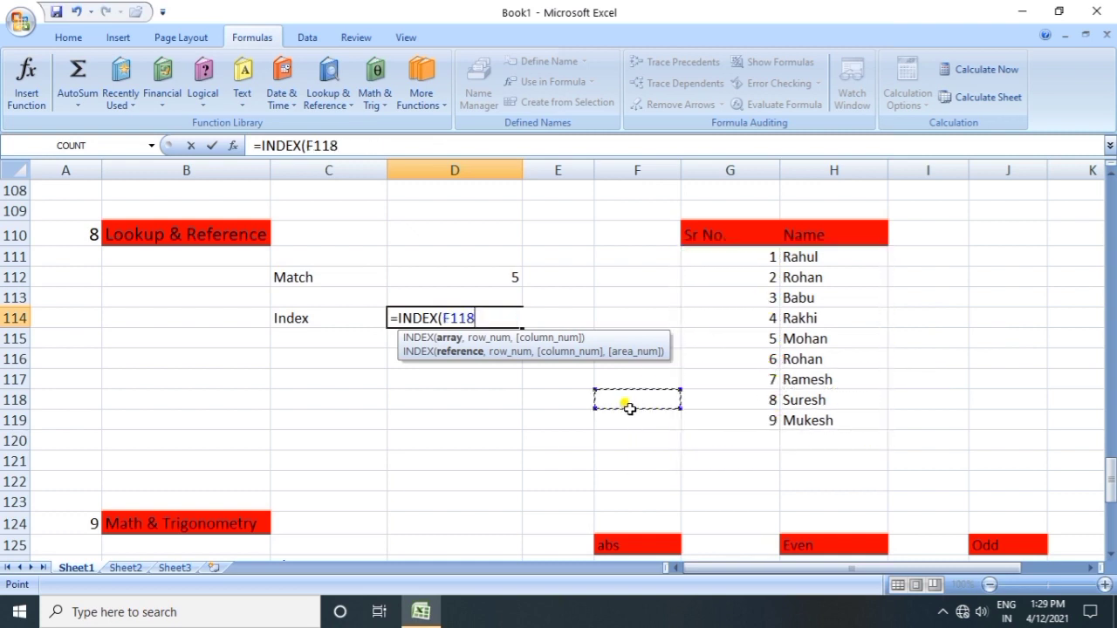
{"action": "left_click", "coordinate": [771, 253]}
{"action": "left_click_drag", "start_coordinate": [772, 253], "coordinate": [795, 419]}
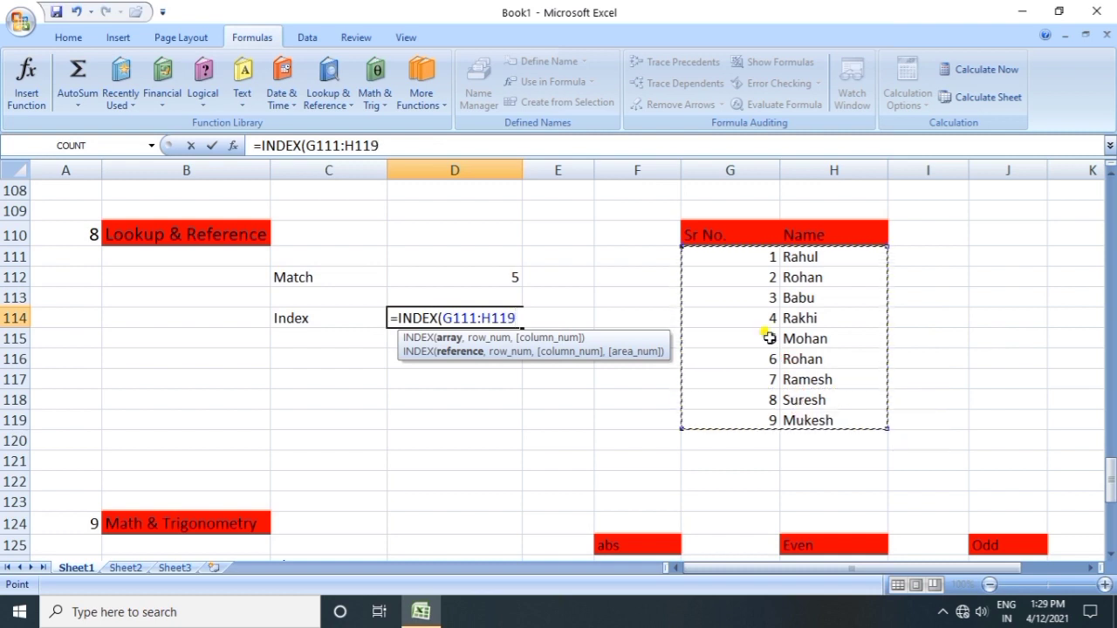
{"action": "type", "text": ","}
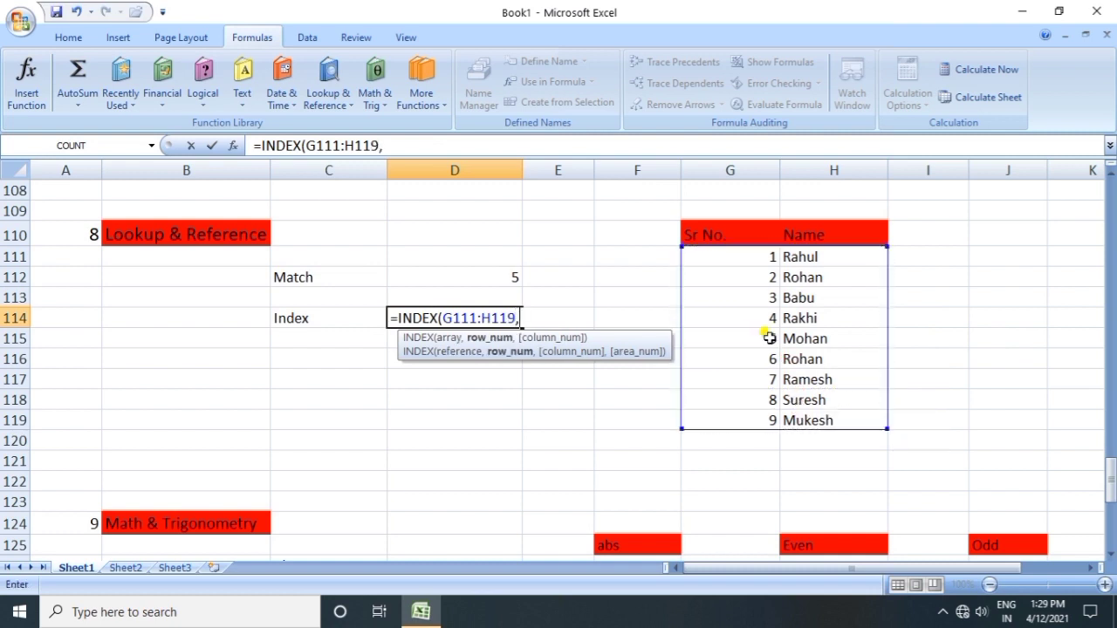
{"action": "type", "text": "7"}
{"action": "type", "text": ","}
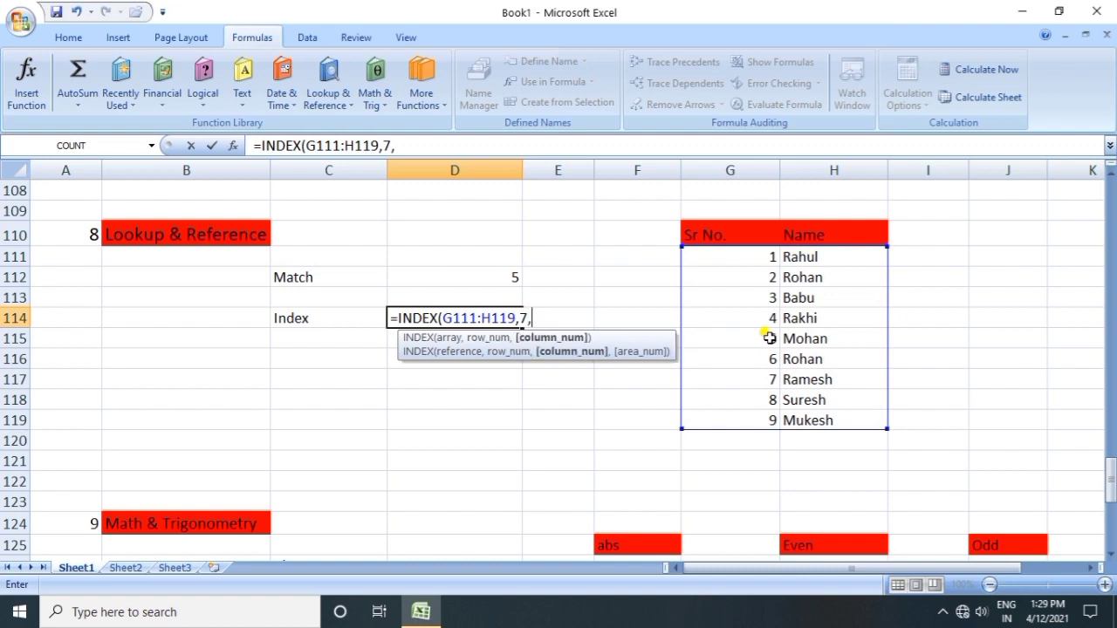
{"action": "type", "text": "2)"}
{"action": "key", "text": "Return"}
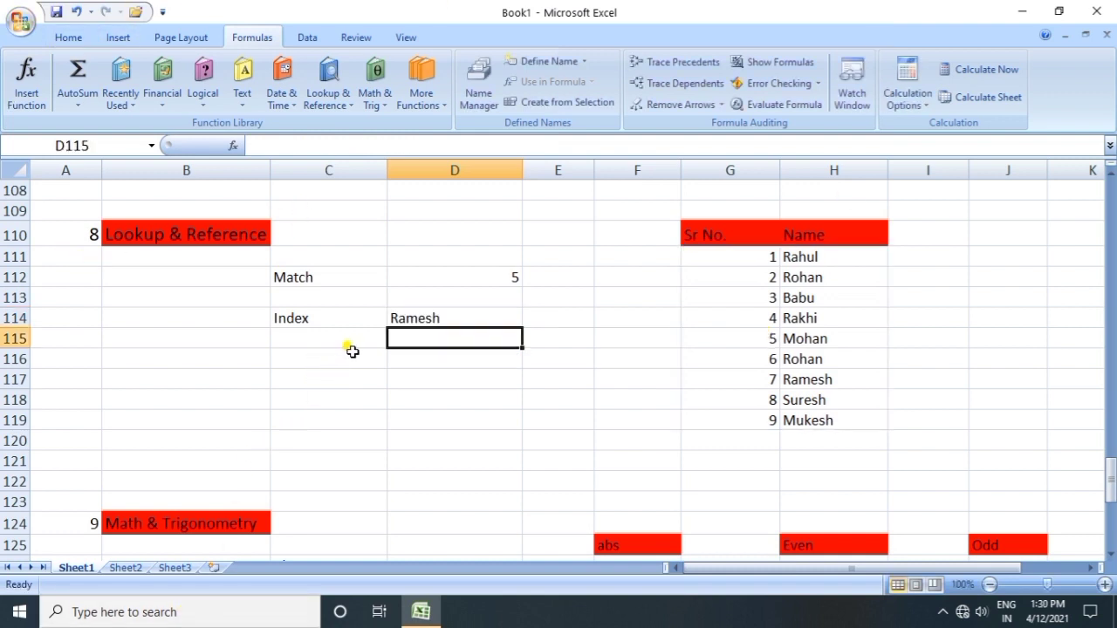
{"action": "left_click", "coordinate": [295, 314]}
{"action": "left_click", "coordinate": [390, 318]}
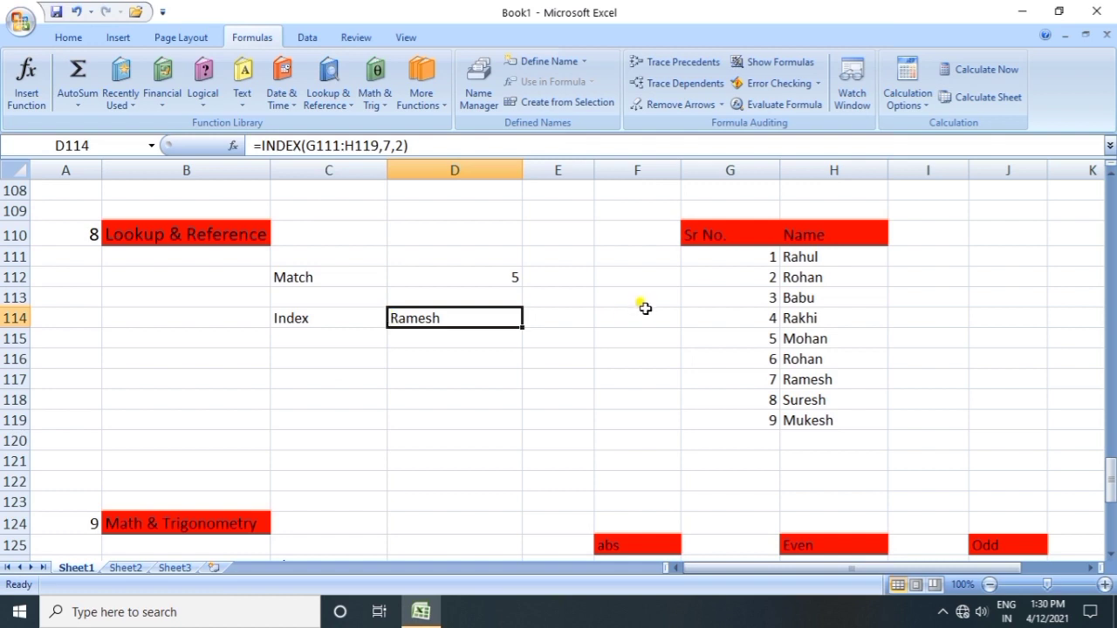
{"action": "left_click", "coordinate": [820, 382]}
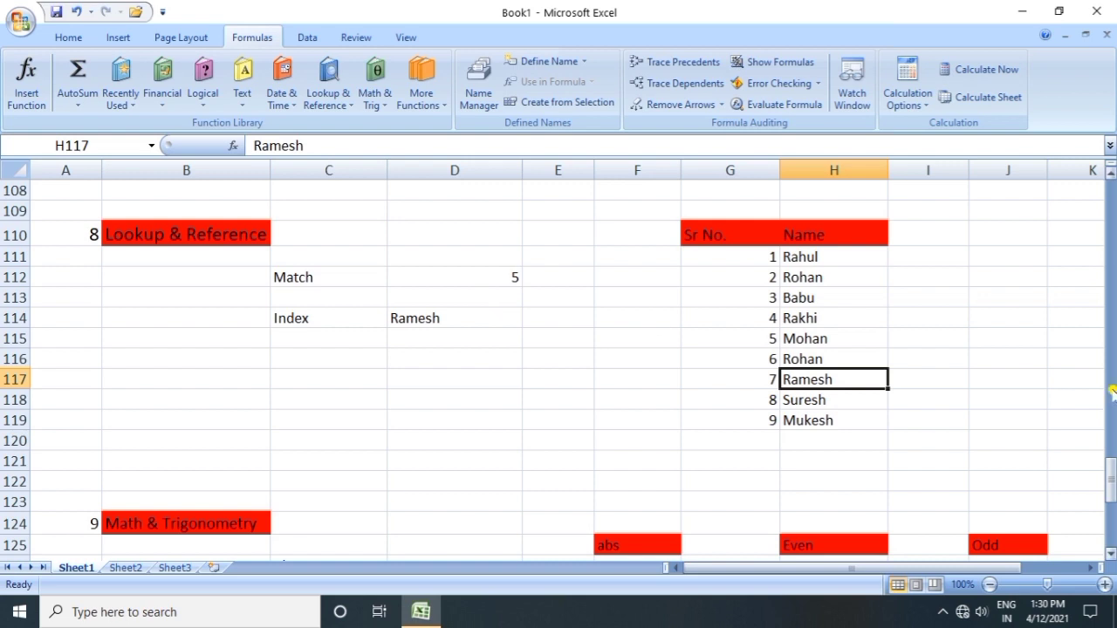
- Review the Math & Trigonometry section 9, including its Abs, Even and odd labels
{"action": "left_click_drag", "start_coordinate": [1110, 476], "coordinate": [1111, 508]}
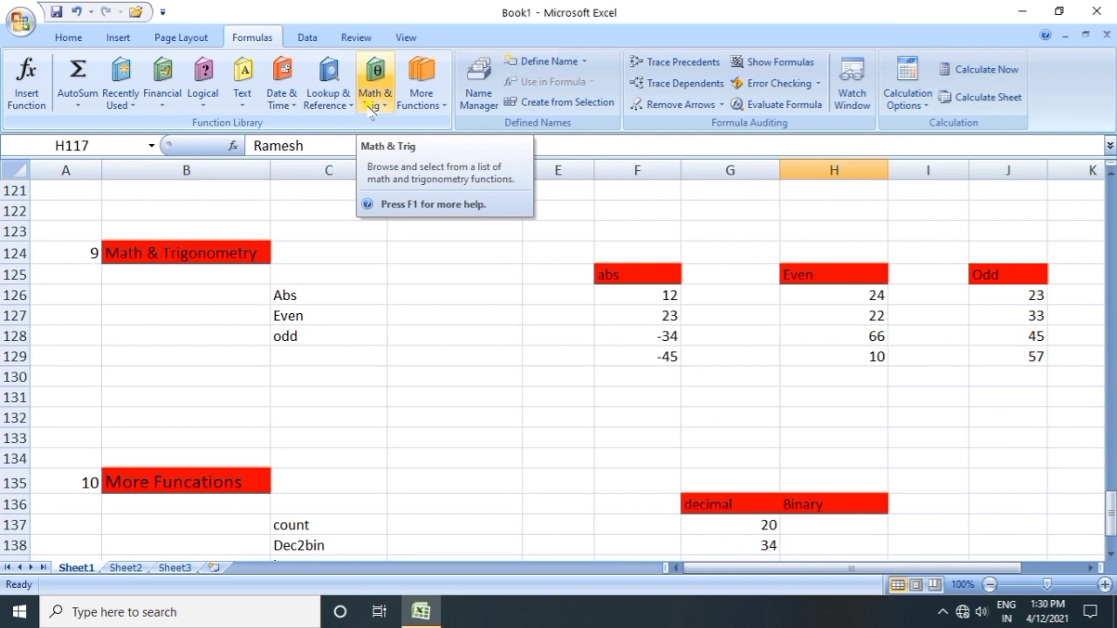
{"action": "left_click", "coordinate": [401, 289]}
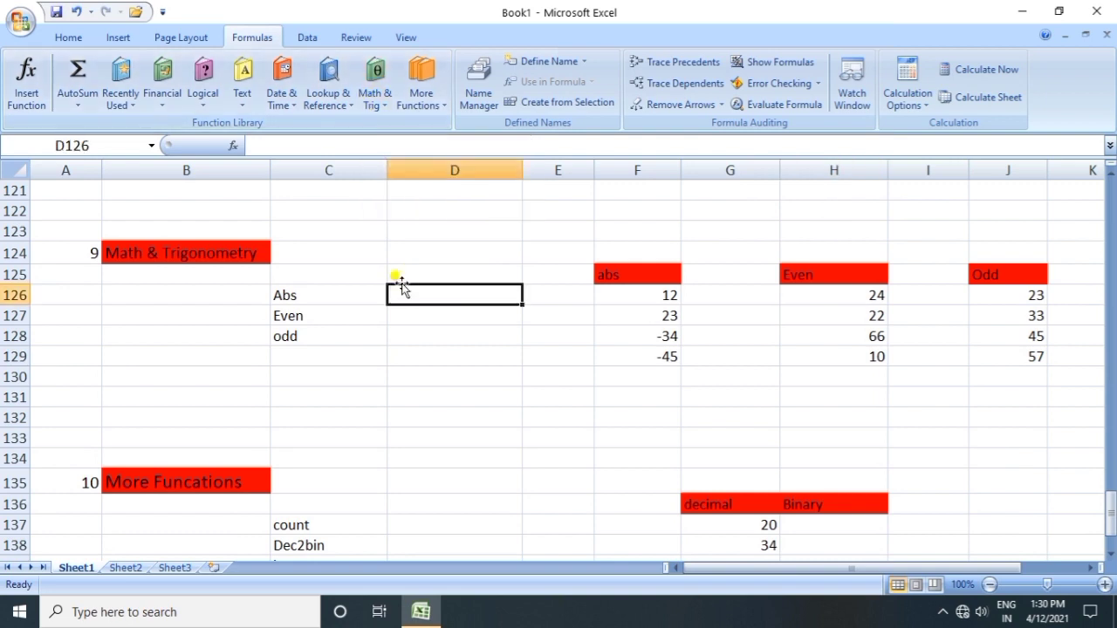
{"action": "left_click", "coordinate": [402, 270]}
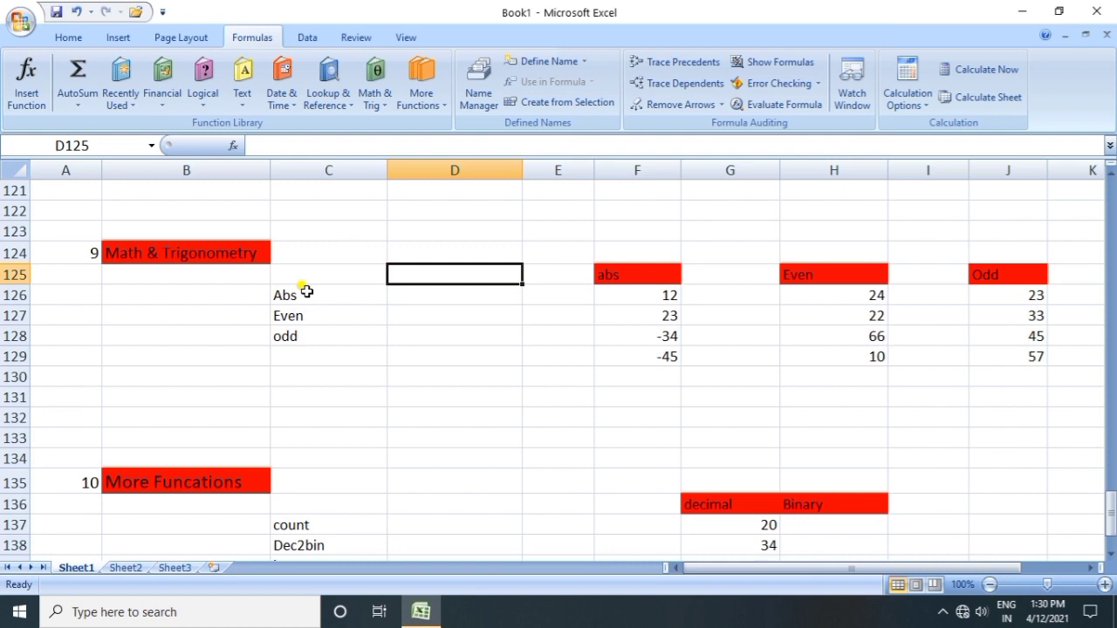
{"action": "left_click", "coordinate": [306, 291]}
{"action": "left_click", "coordinate": [300, 315]}
{"action": "left_click", "coordinate": [301, 337]}
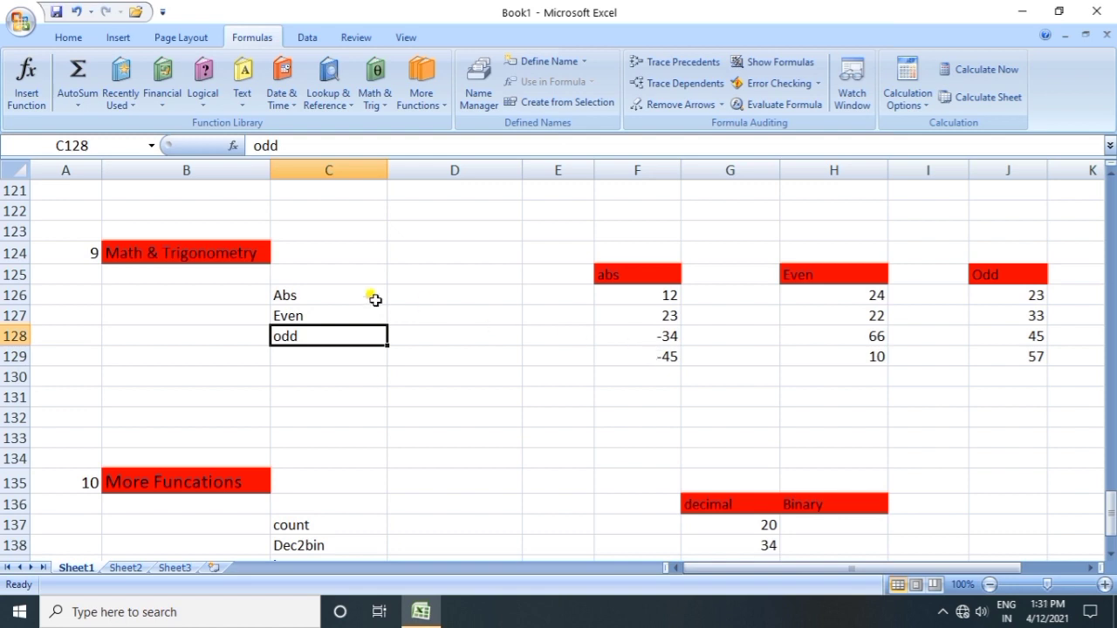
{"action": "left_click", "coordinate": [313, 291]}
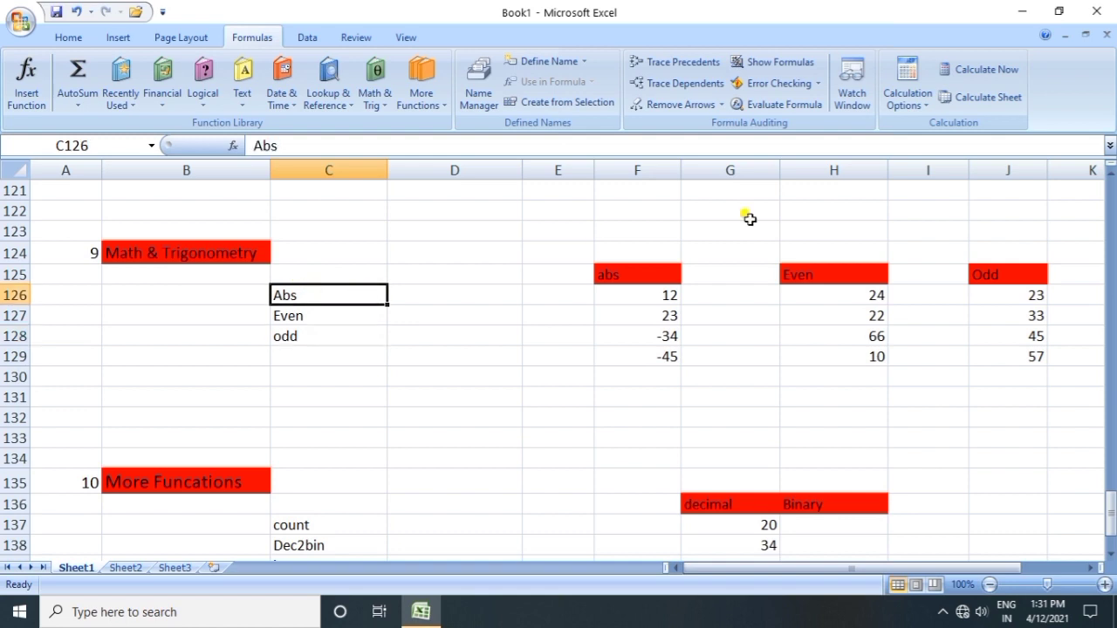
- Enter =ABS(F126) in G126, next to the first number of the abs column
{"action": "left_click", "coordinate": [708, 290]}
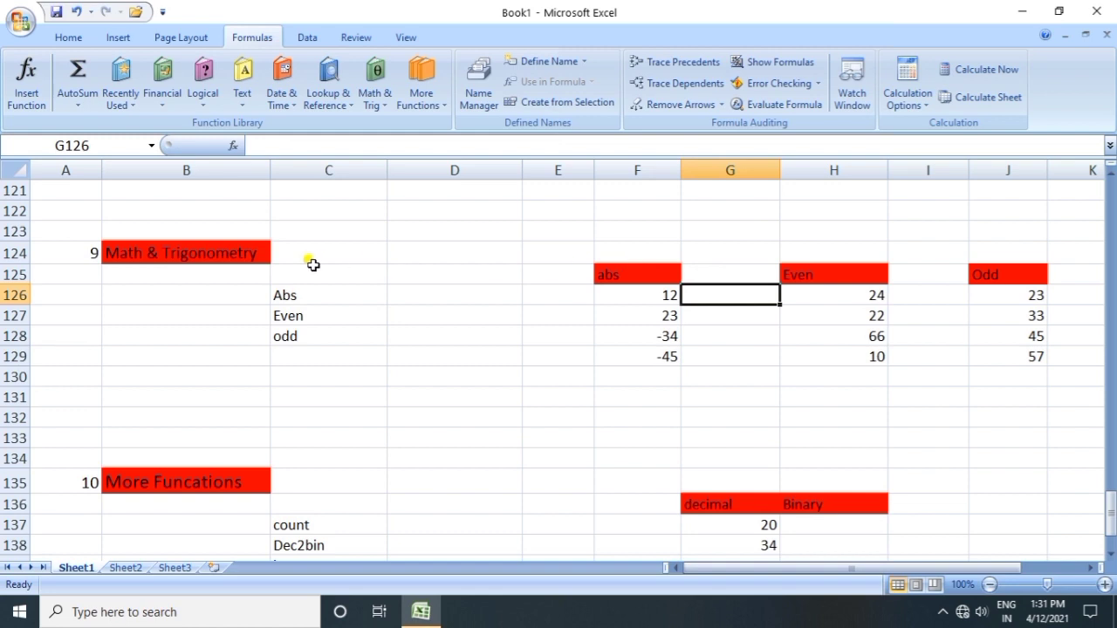
{"action": "type", "text": "="}
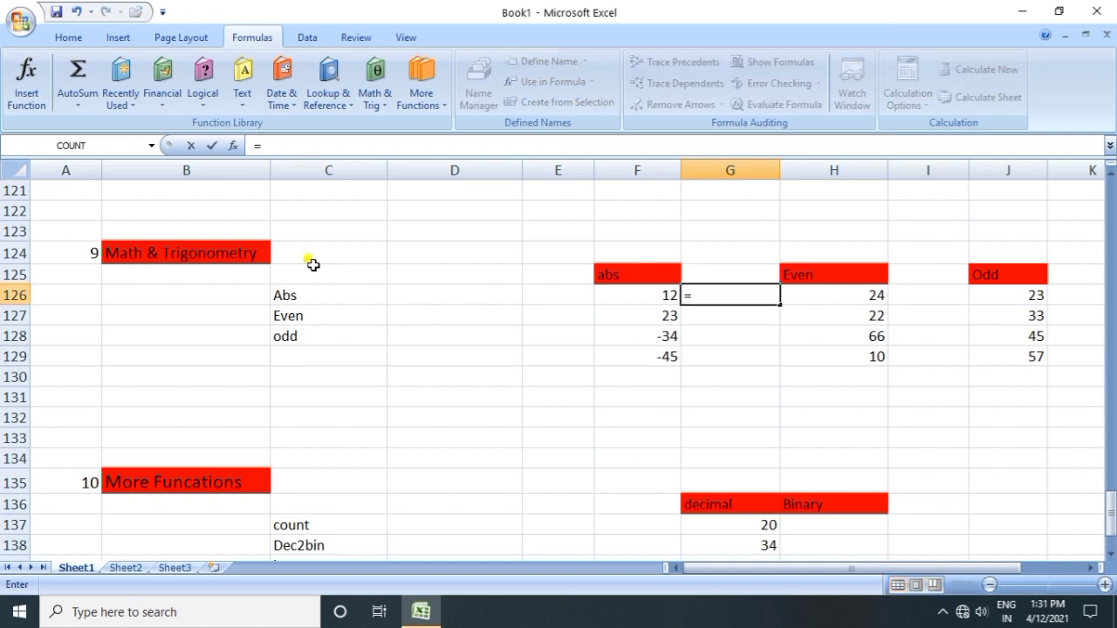
{"action": "type", "text": "ab"}
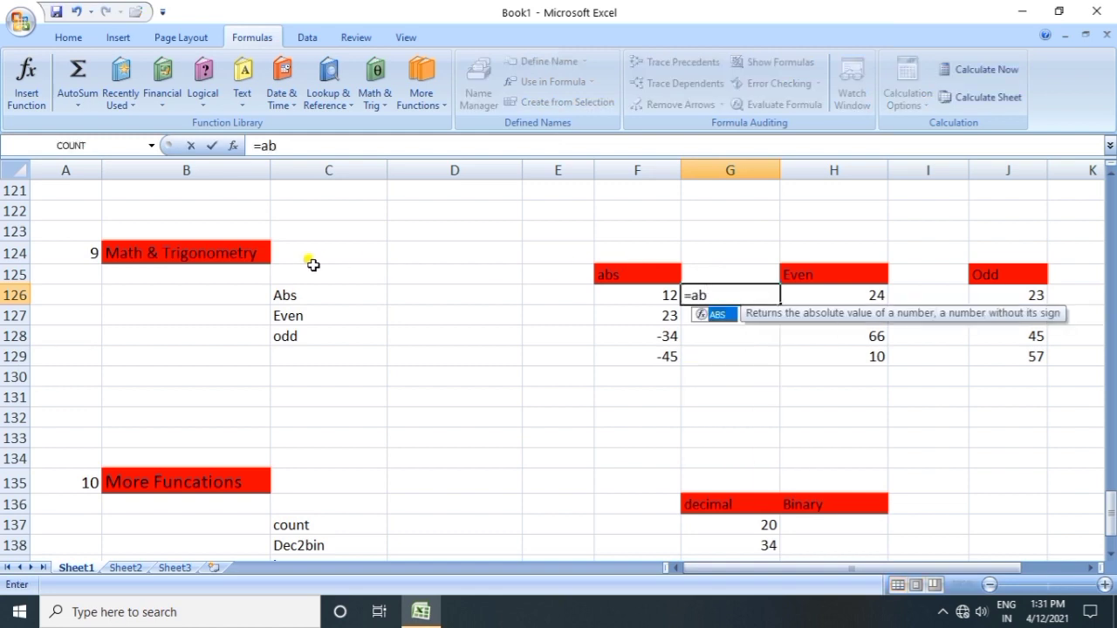
{"action": "key", "text": "Tab"}
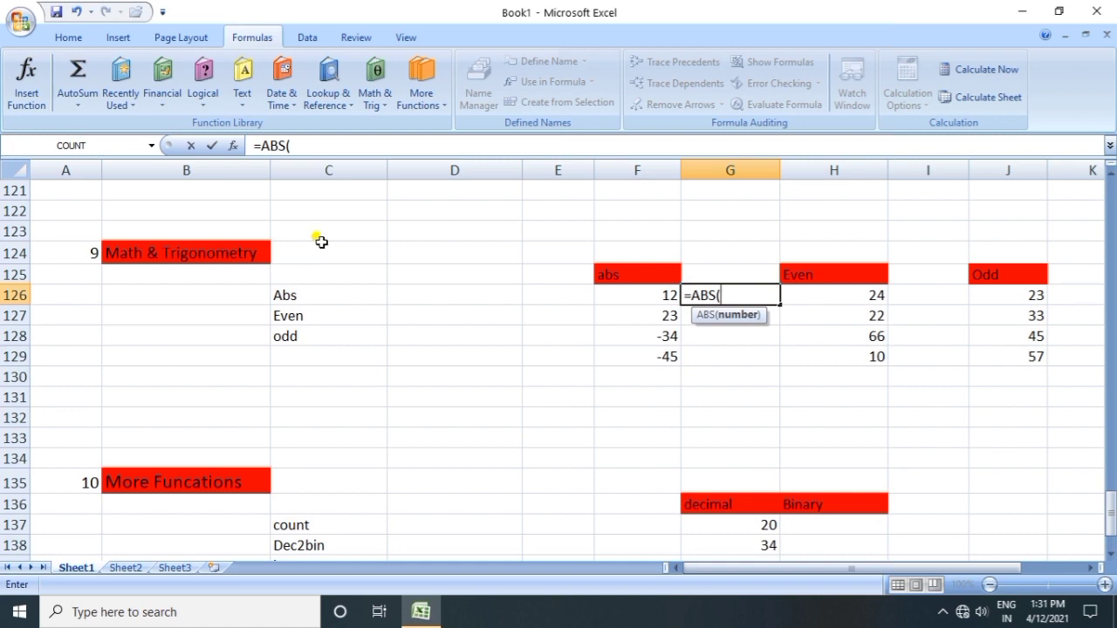
{"action": "left_click", "coordinate": [659, 295]}
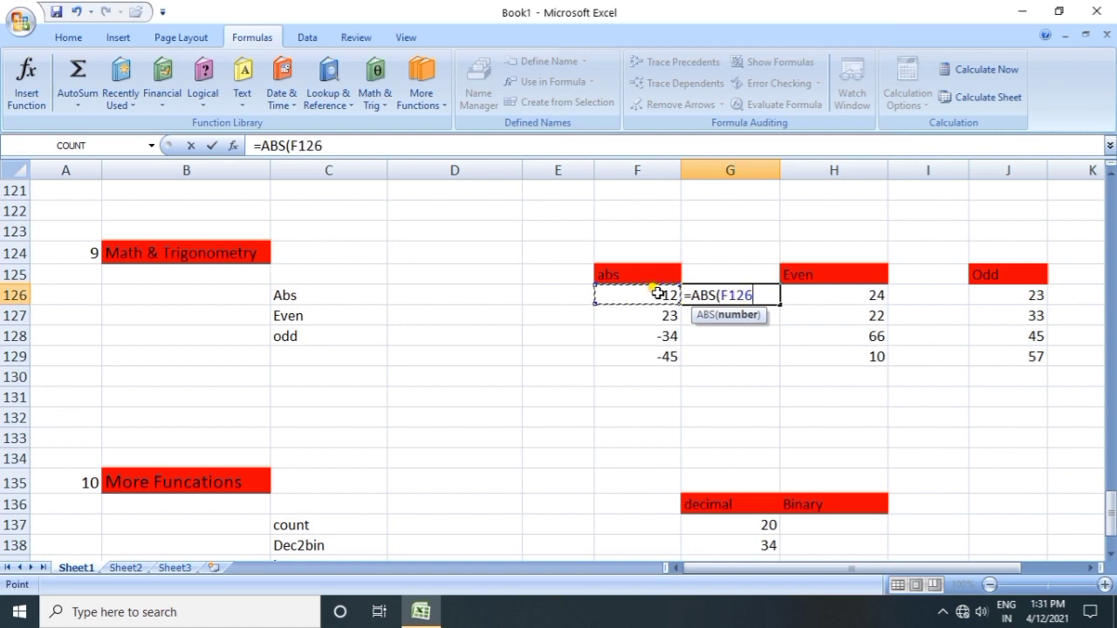
{"action": "type", "text": ")"}
{"action": "key", "text": "Return"}
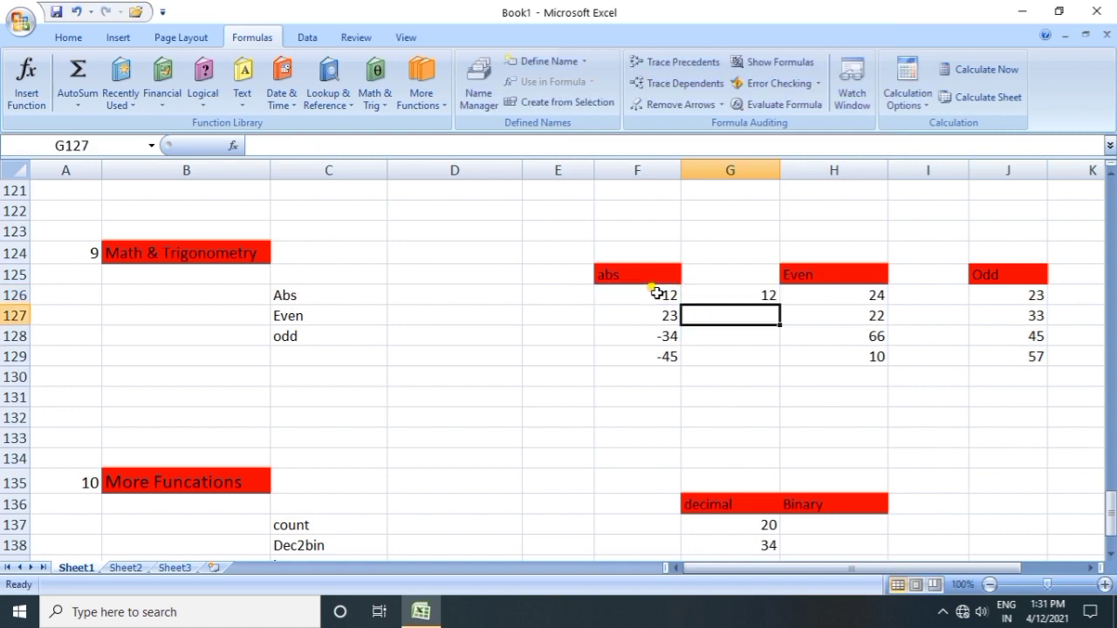
- Fill the ABS formula from G126 down to G129
{"action": "left_click", "coordinate": [747, 299]}
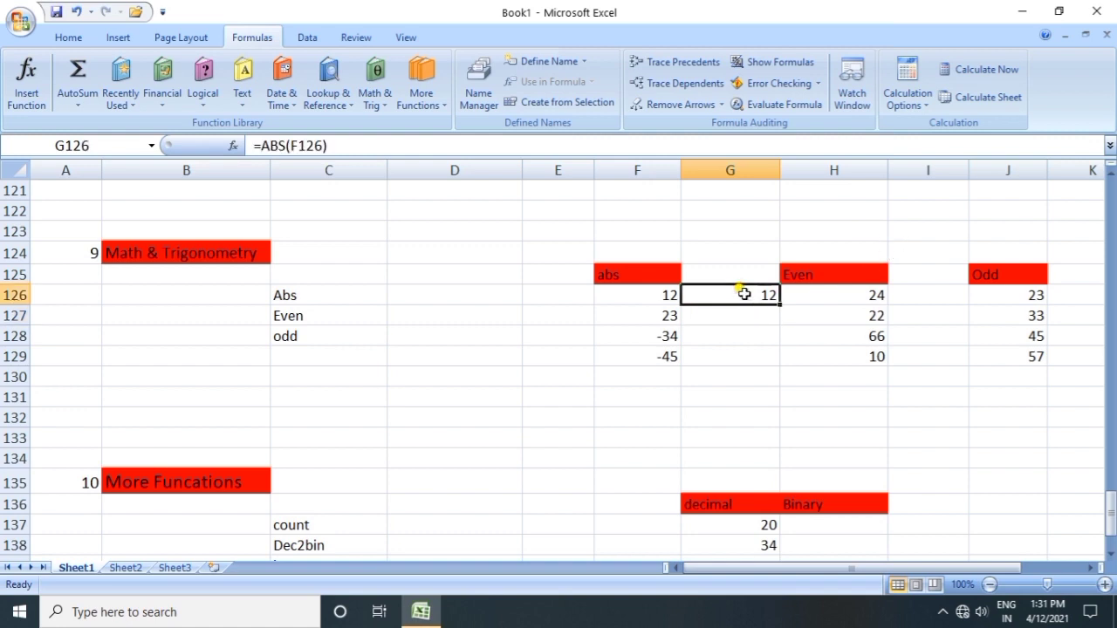
{"action": "left_click_drag", "start_coordinate": [780, 305], "coordinate": [784, 358]}
{"action": "left_click", "coordinate": [638, 409]}
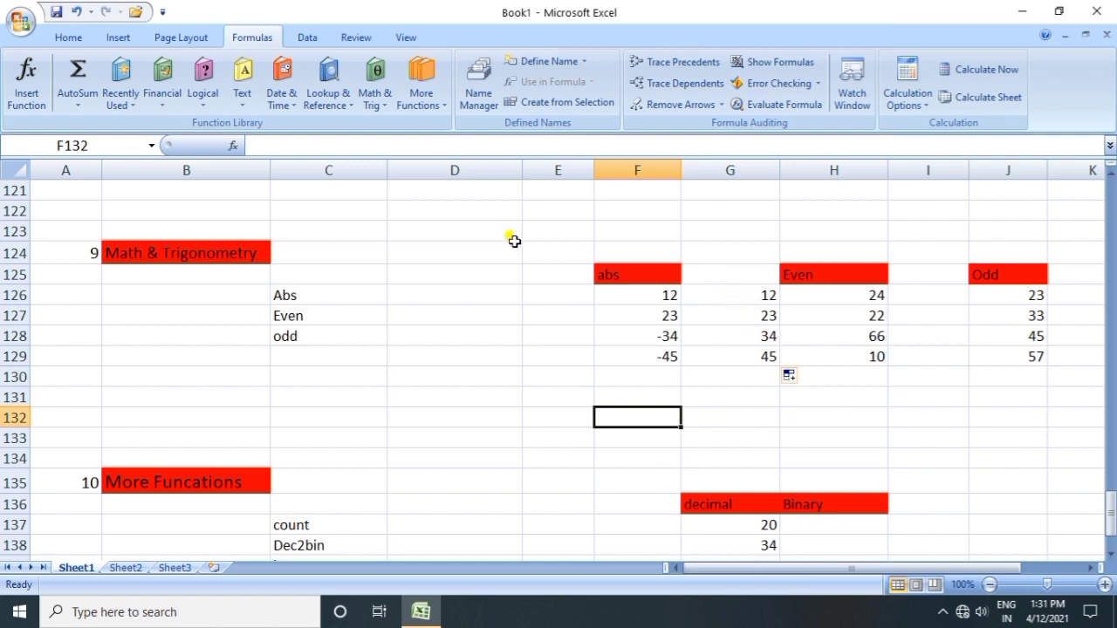
- Clear the ABS formulas from G126:G130 next to the abs column
{"action": "left_click_drag", "start_coordinate": [754, 288], "coordinate": [768, 377]}
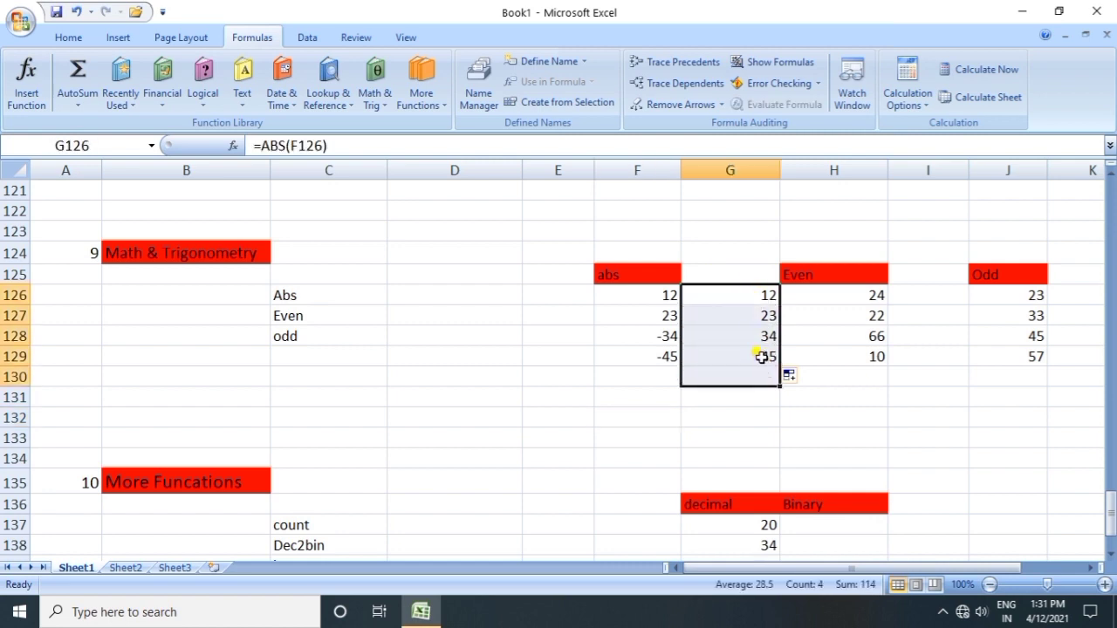
{"action": "key", "text": "Delete"}
{"action": "left_click", "coordinate": [601, 439]}
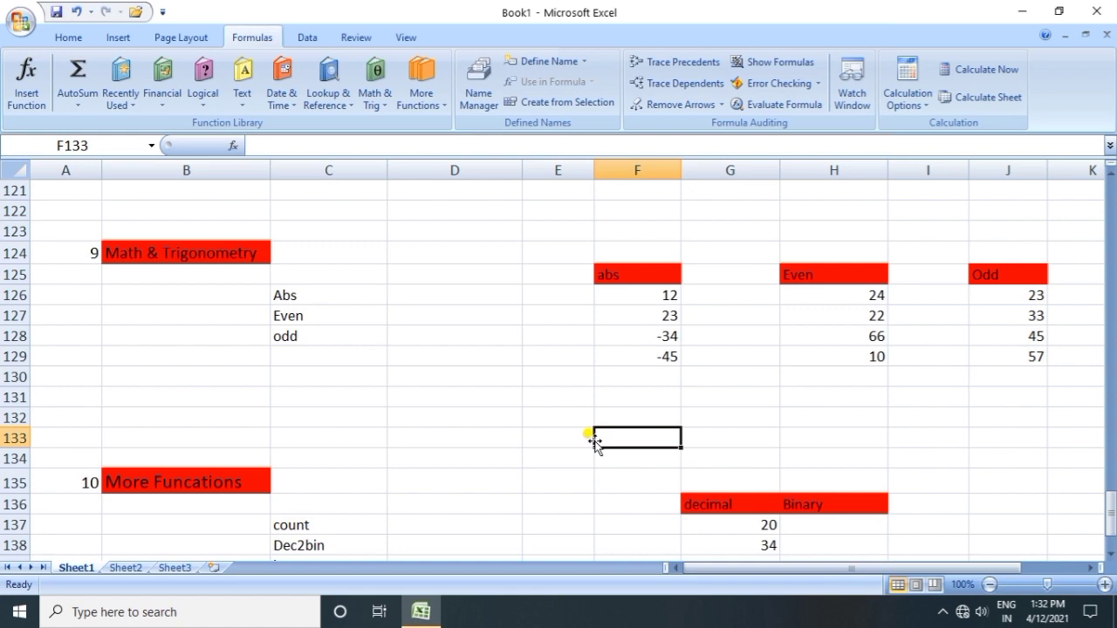
- Enter =ODD(H126) in I126, next to the first number of the Even column
{"action": "left_click", "coordinate": [911, 293]}
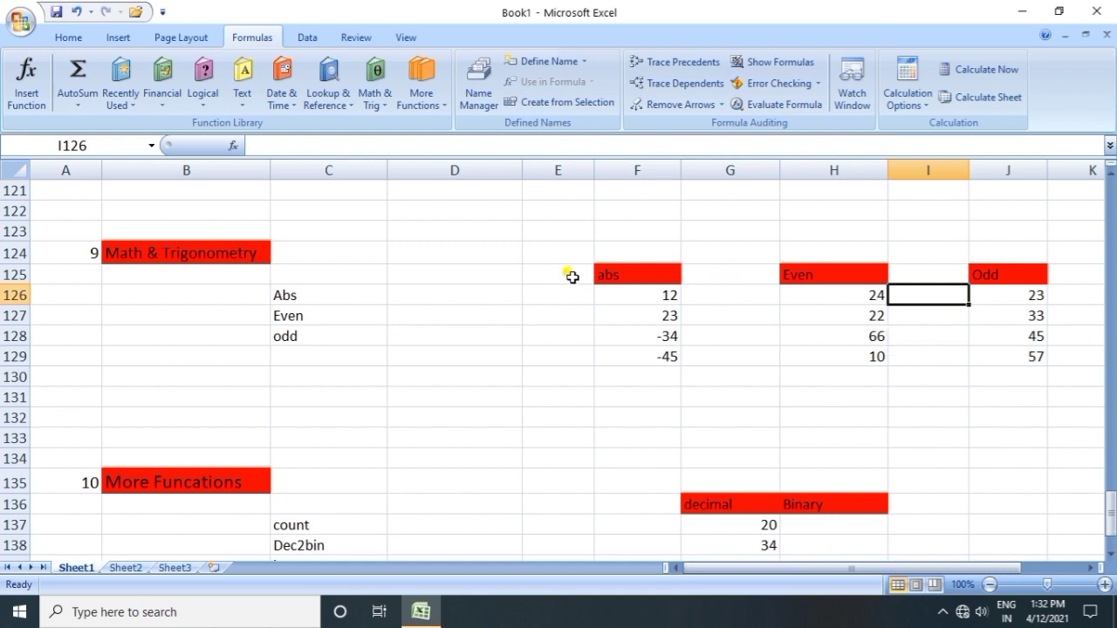
{"action": "type", "text": "="}
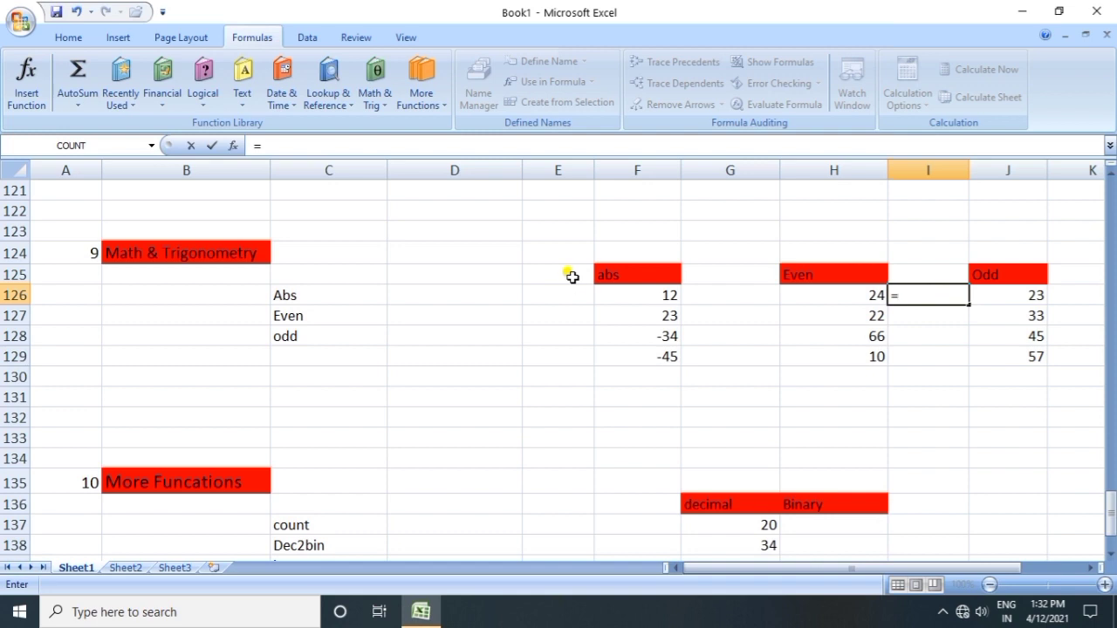
{"action": "type", "text": "od"}
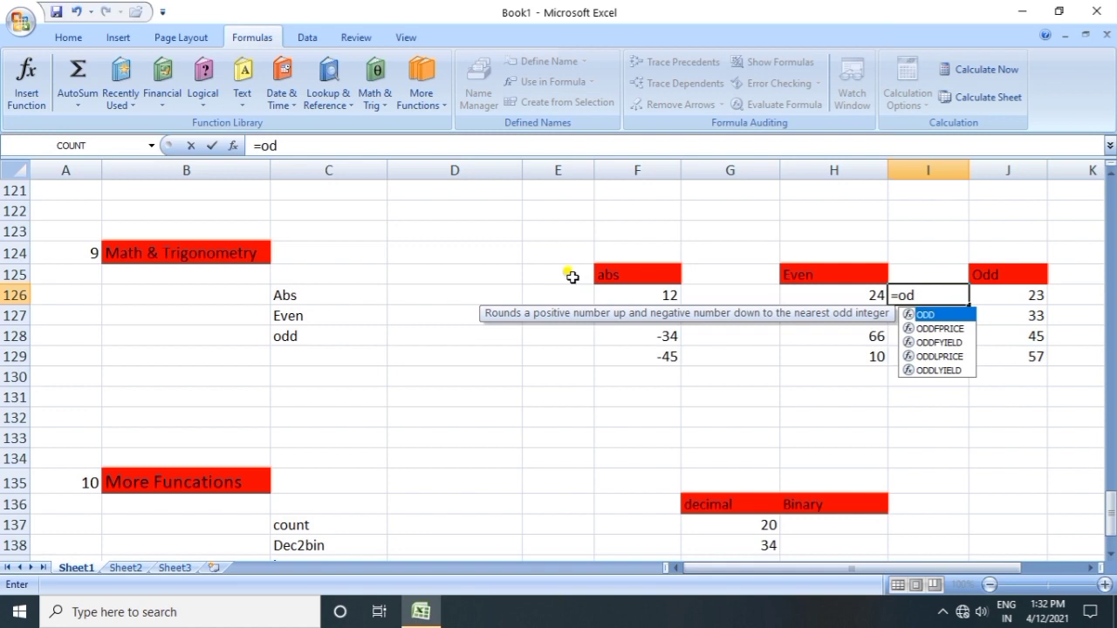
{"action": "key", "text": "Tab"}
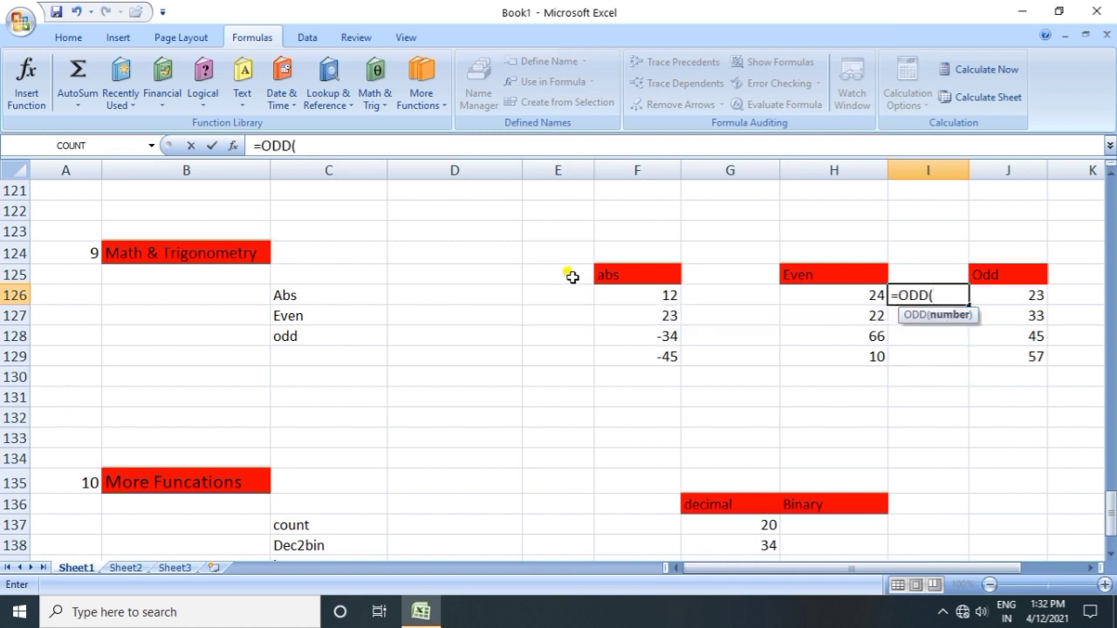
{"action": "left_click", "coordinate": [874, 296]}
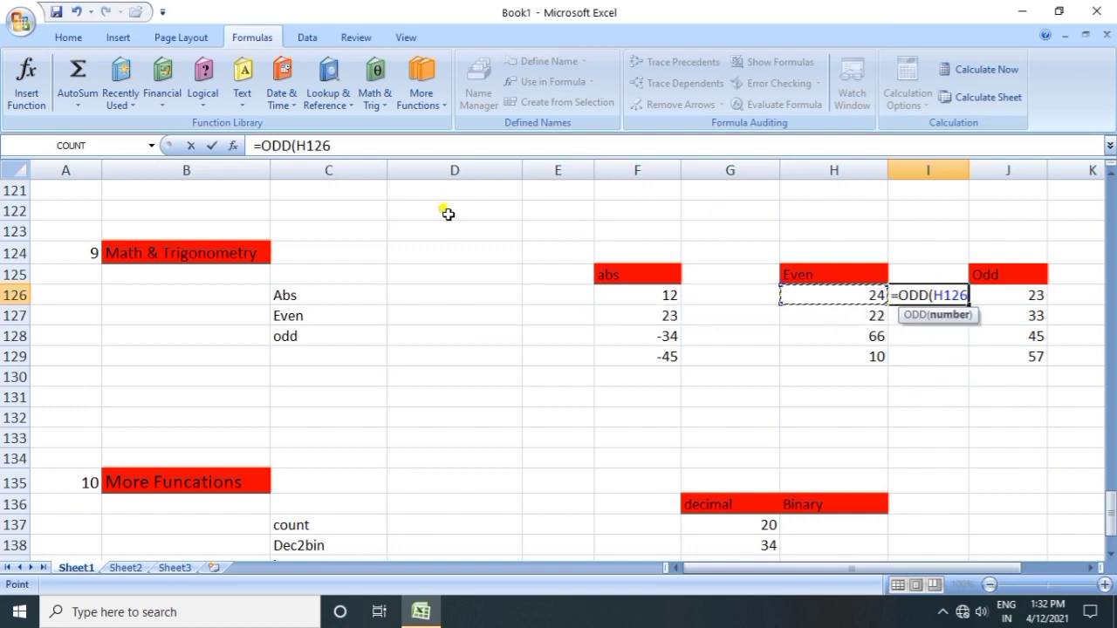
{"action": "type", "text": ")"}
{"action": "key", "text": "ctrl+Return"}
{"action": "key", "text": "Return"}
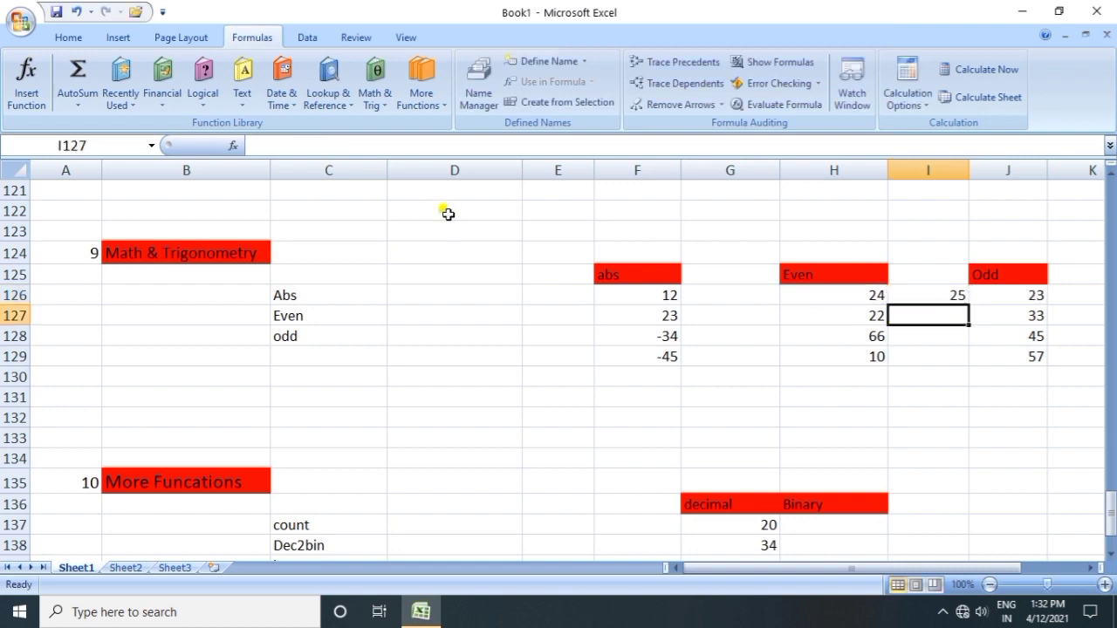
- Fill the ODD formula from I126 down to I129 and clear the formulas from I126:I129
{"action": "left_click", "coordinate": [936, 296]}
{"action": "left_click_drag", "start_coordinate": [968, 305], "coordinate": [936, 372]}
{"action": "left_click", "coordinate": [772, 413]}
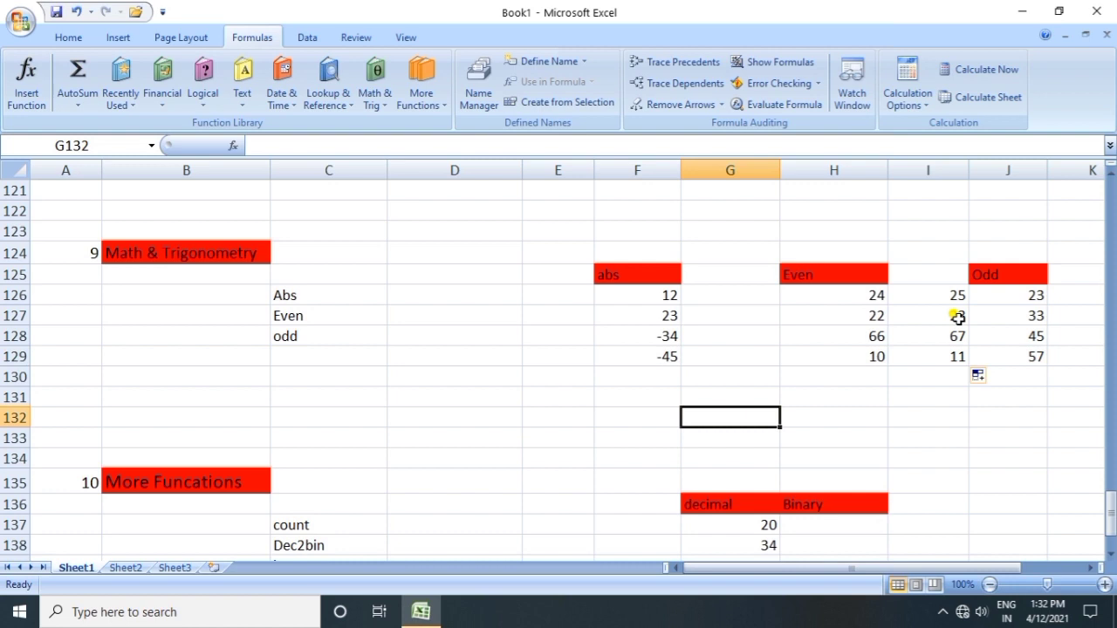
{"action": "left_click_drag", "start_coordinate": [954, 293], "coordinate": [957, 351]}
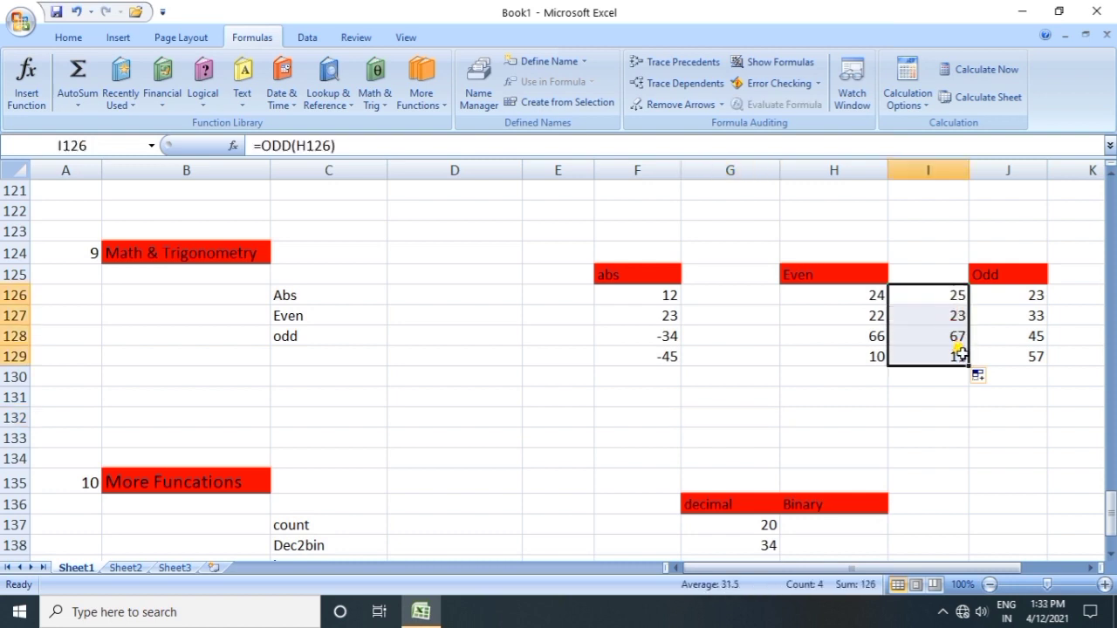
{"action": "key", "text": "Delete"}
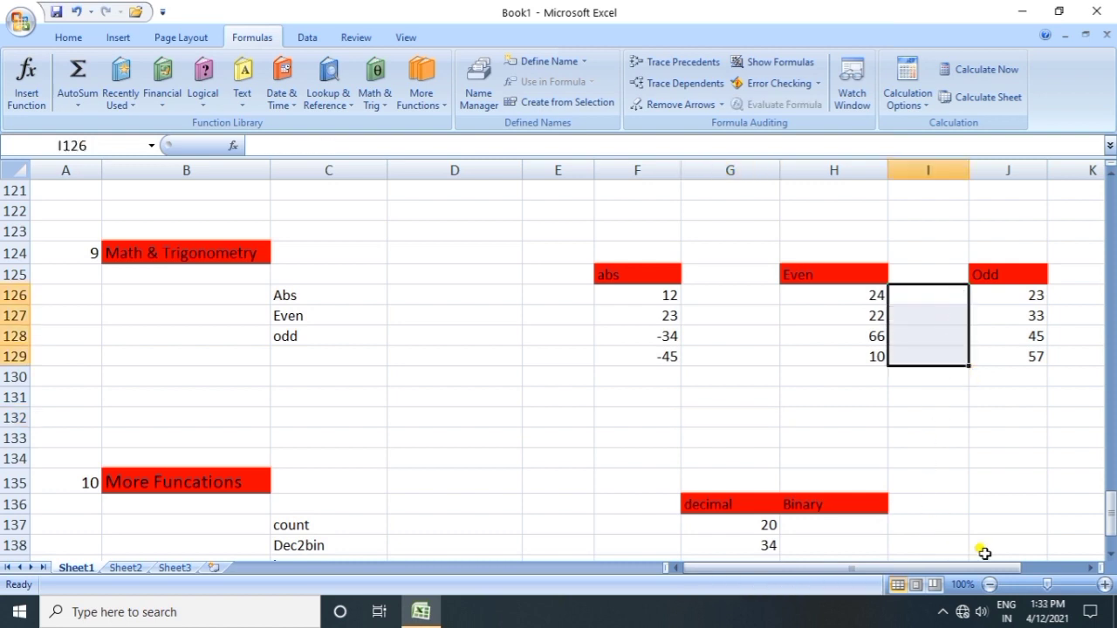
- Enter =EVEN(J126) in K126, next to the first number of the Odd column
{"action": "left_click_drag", "start_coordinate": [998, 569], "coordinate": [1017, 569]}
{"action": "left_click", "coordinate": [861, 274]}
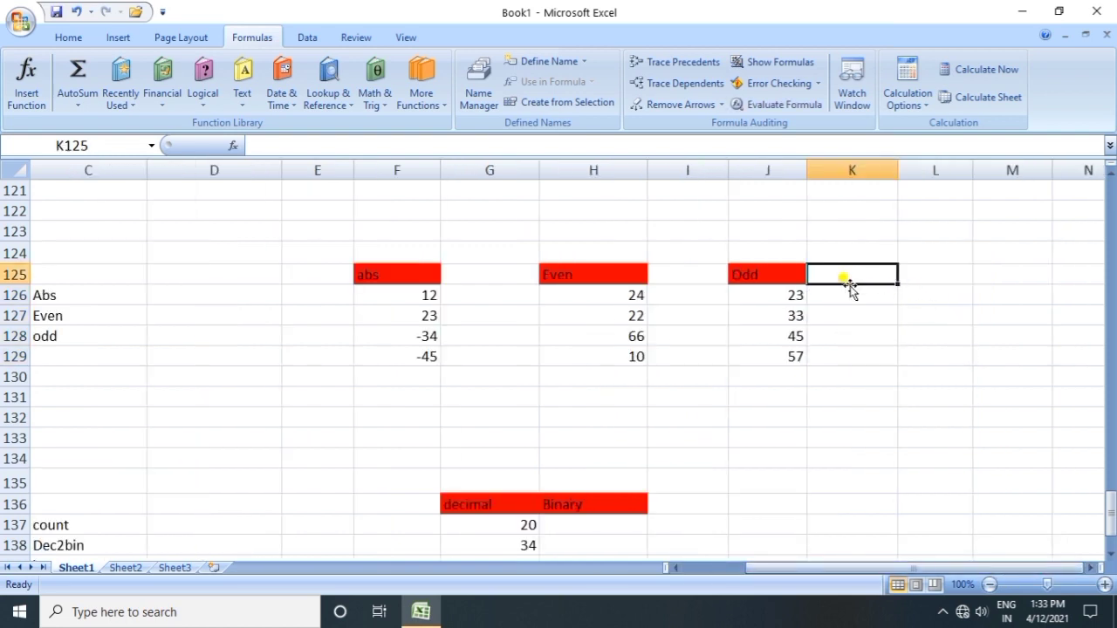
{"action": "left_click", "coordinate": [839, 287]}
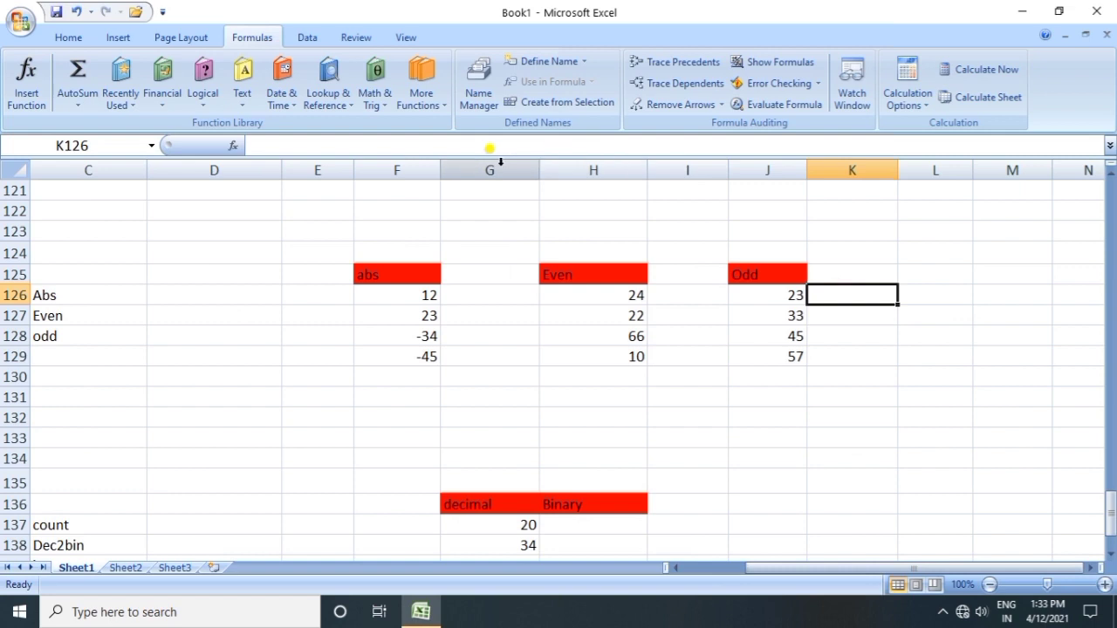
{"action": "type", "text": "=e"}
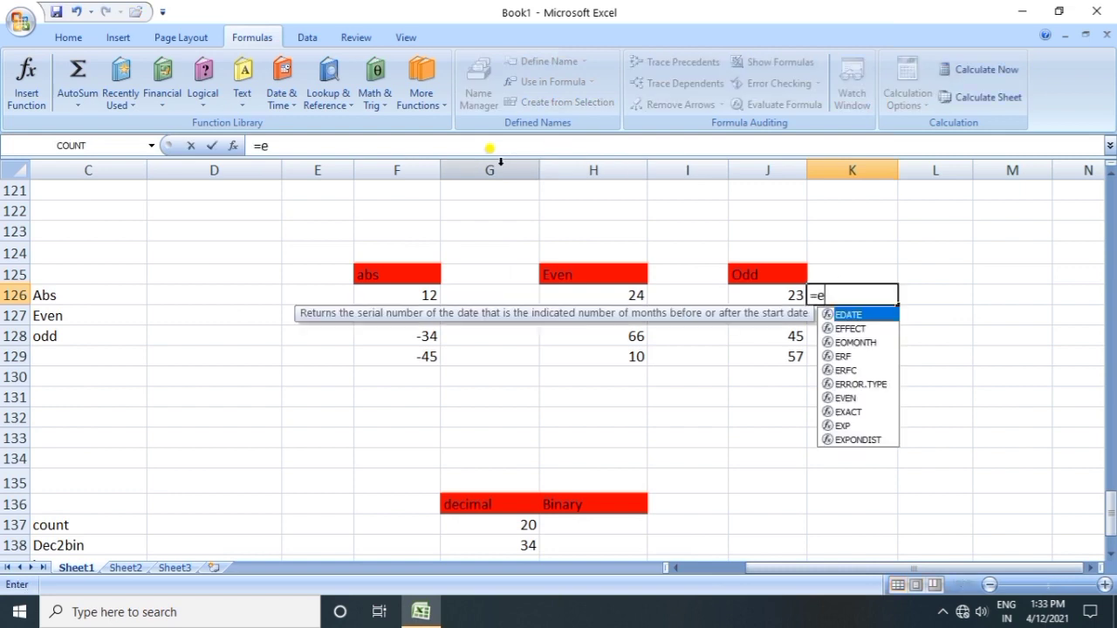
{"action": "type", "text": "v"}
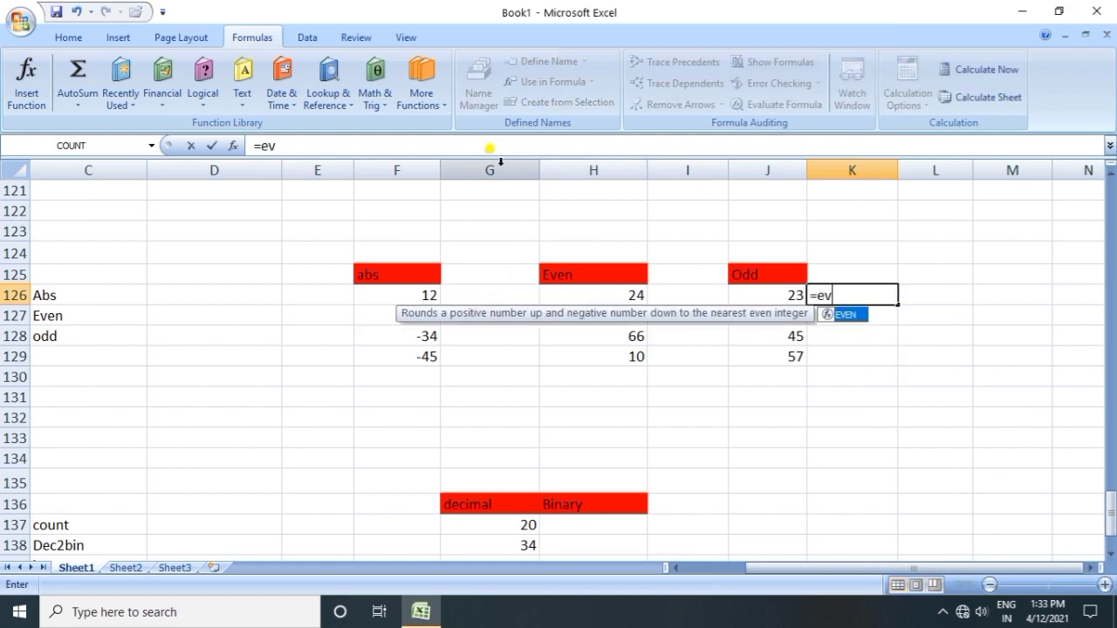
{"action": "key", "text": "Tab"}
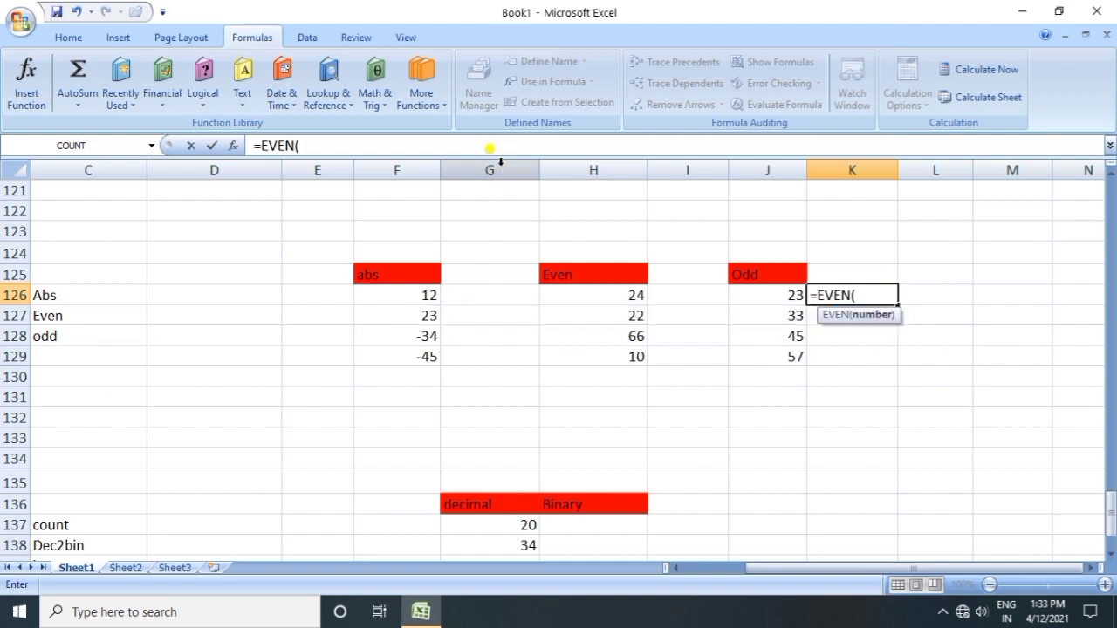
{"action": "left_click", "coordinate": [773, 293]}
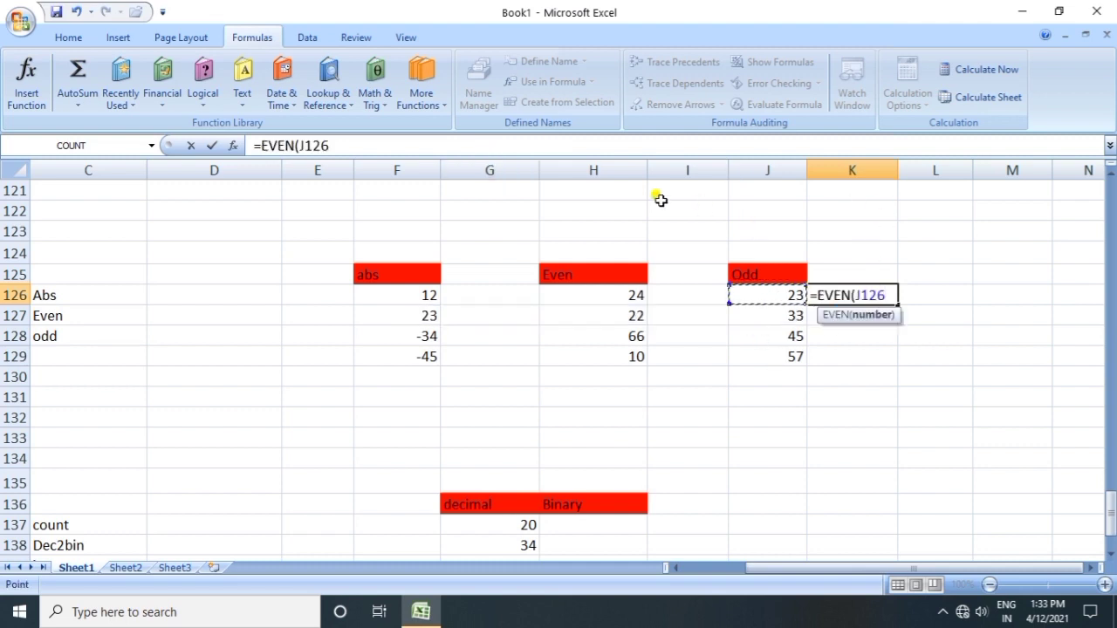
{"action": "type", "text": ")"}
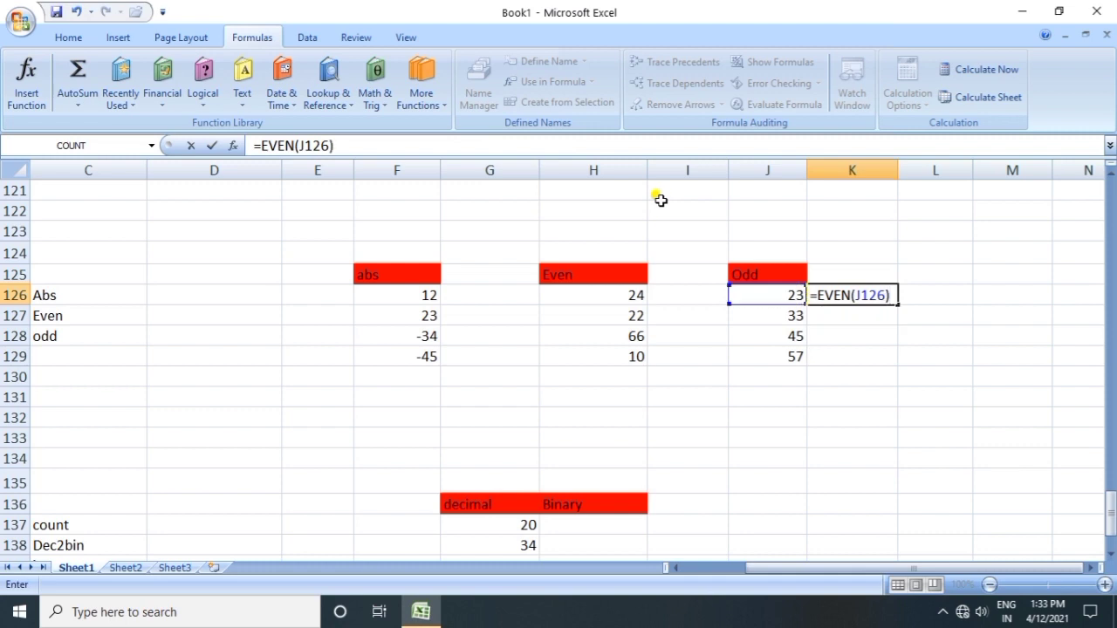
{"action": "key", "text": "Return"}
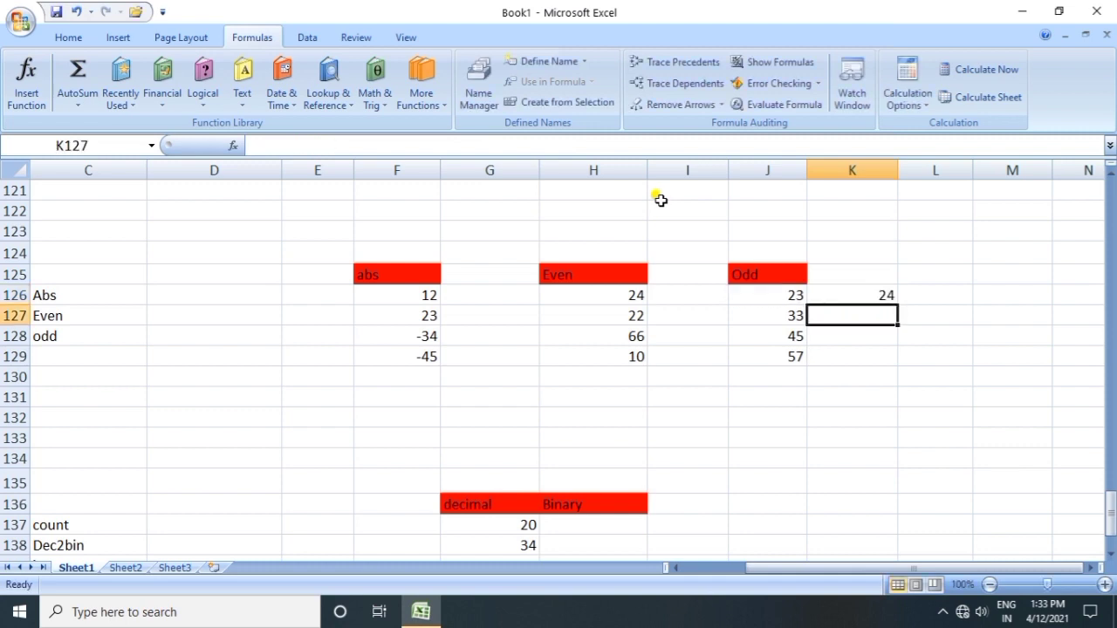
- Fill the EVEN formula from K126 down to K129
{"action": "left_click", "coordinate": [888, 295]}
{"action": "left_click_drag", "start_coordinate": [896, 299], "coordinate": [908, 371]}
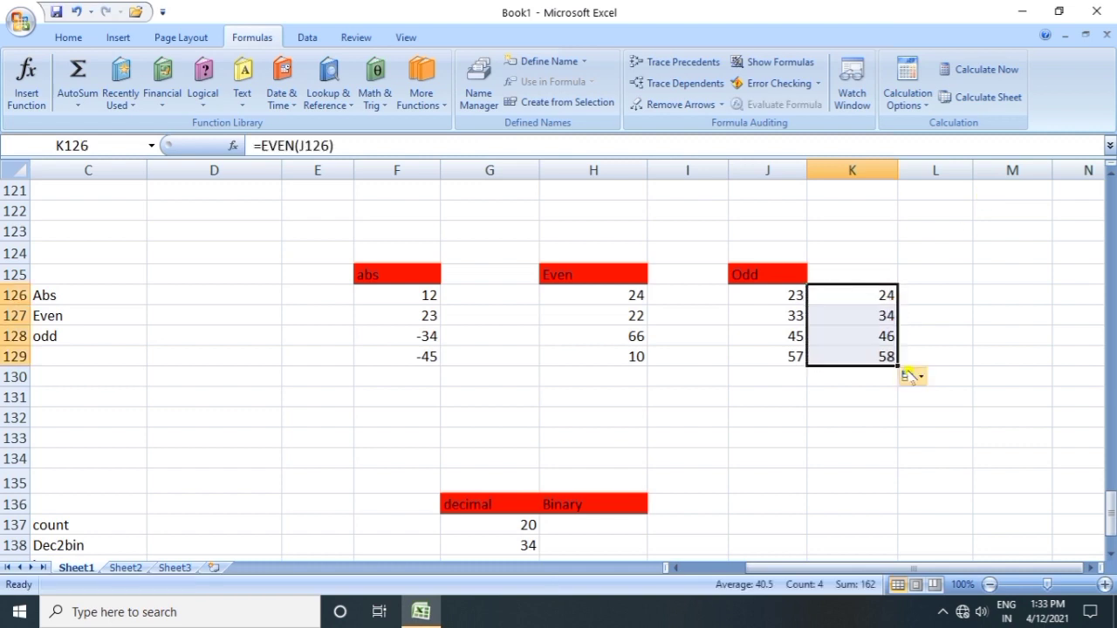
{"action": "left_click", "coordinate": [820, 412]}
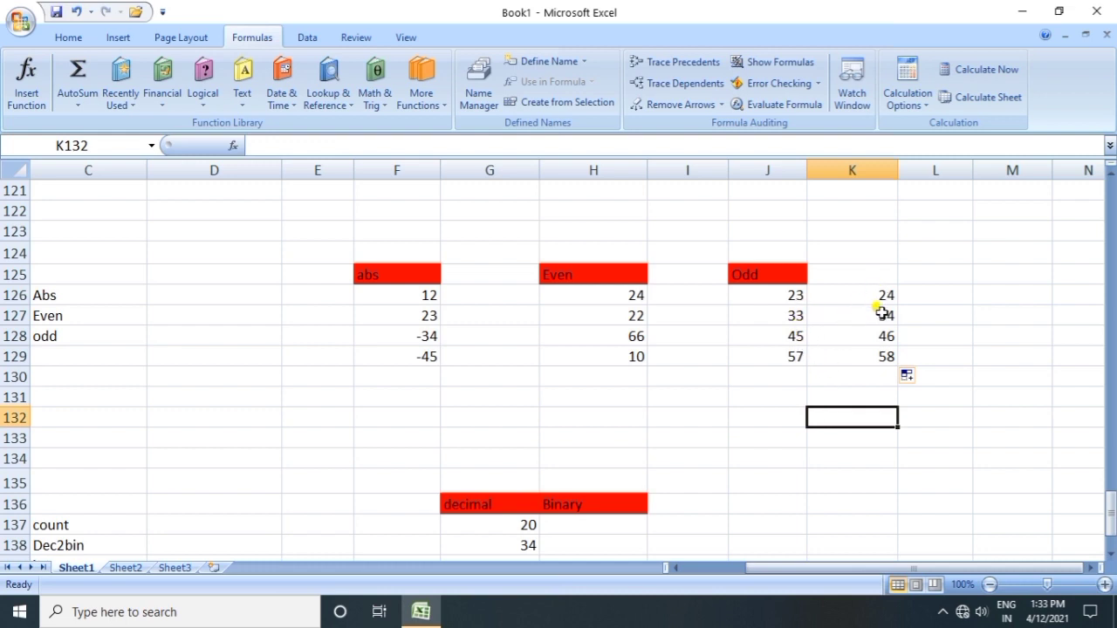
{"action": "left_click_drag", "start_coordinate": [889, 281], "coordinate": [892, 363]}
{"action": "left_click_drag", "start_coordinate": [881, 414], "coordinate": [880, 399]}
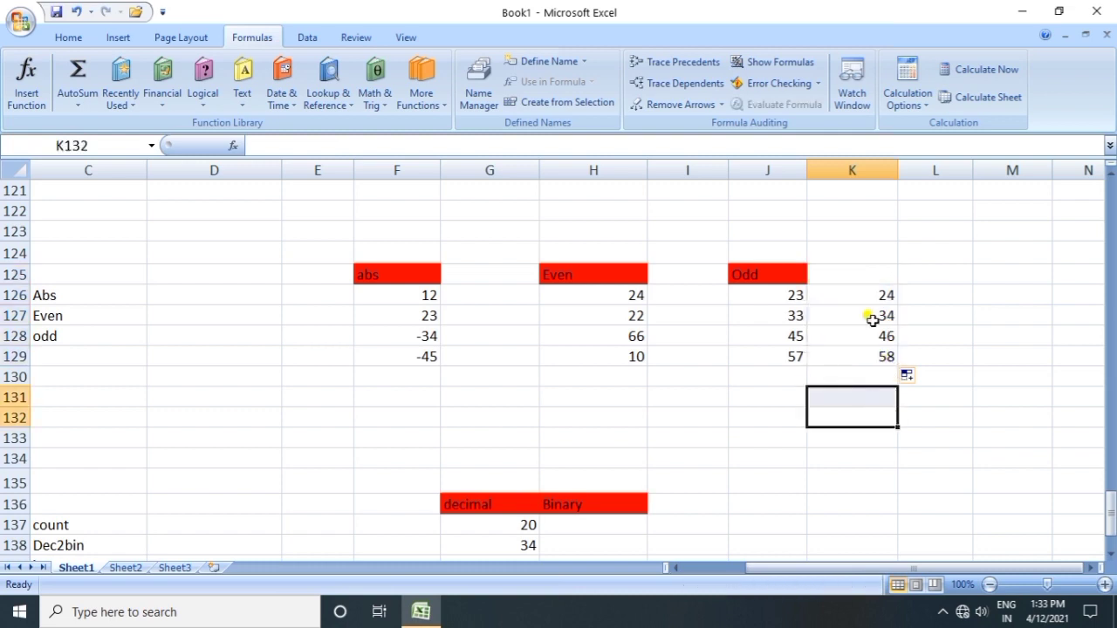
- Review the More Funcations section 10, including its count, Dec2bin and istext labels and the decimal and Binary columns
{"action": "left_click_drag", "start_coordinate": [829, 572], "coordinate": [766, 571]}
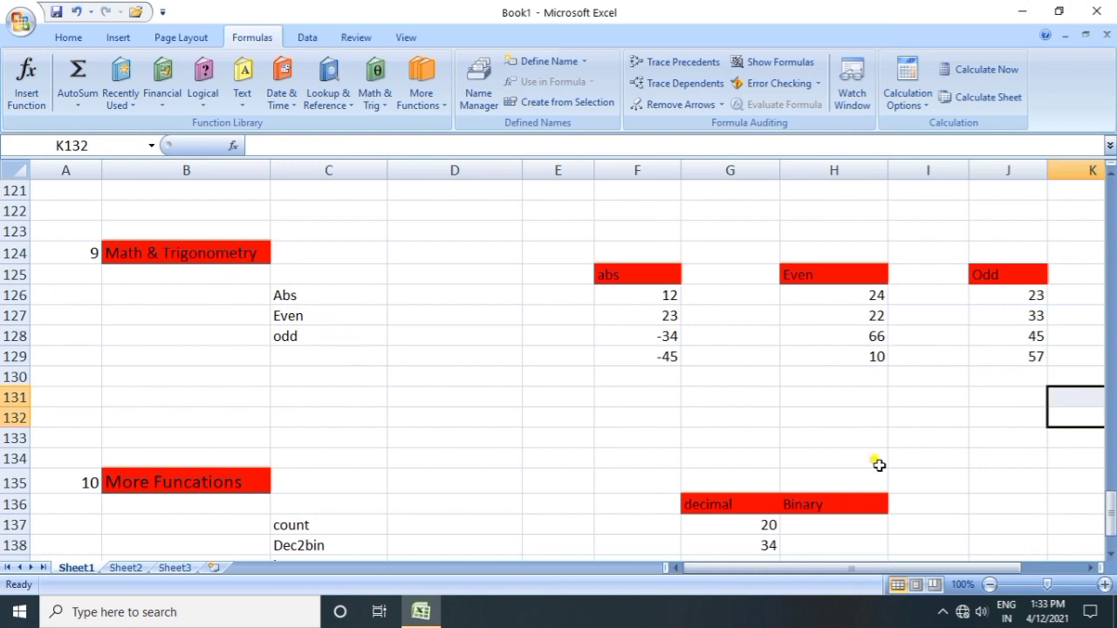
{"action": "left_click_drag", "start_coordinate": [965, 569], "coordinate": [953, 568]}
{"action": "left_click_drag", "start_coordinate": [1099, 500], "coordinate": [1113, 526]}
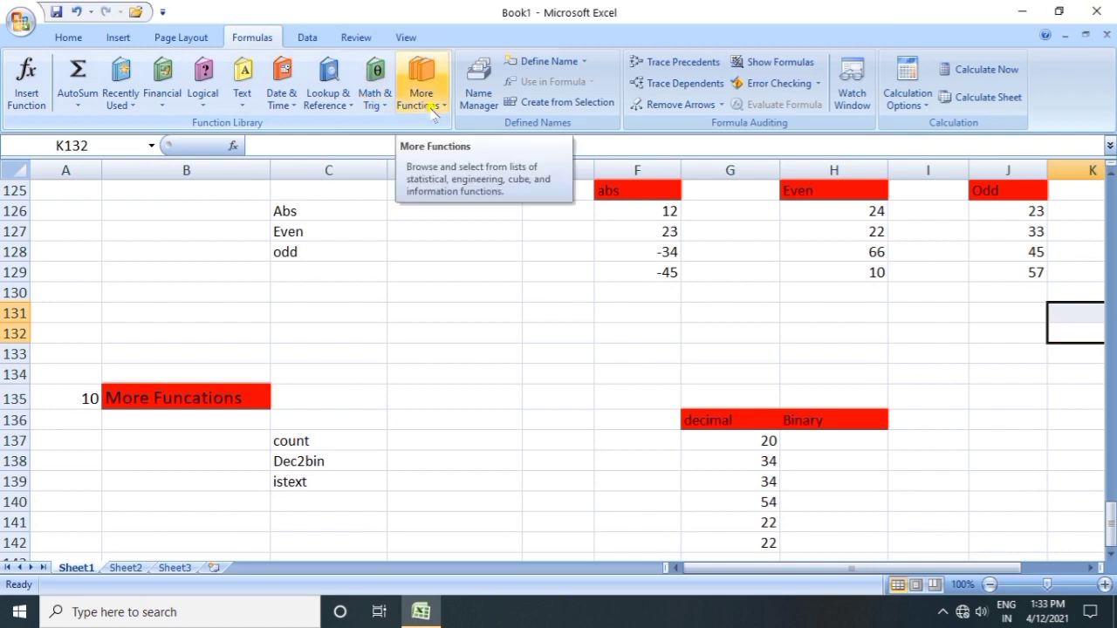
{"action": "left_click", "coordinate": [1113, 521]}
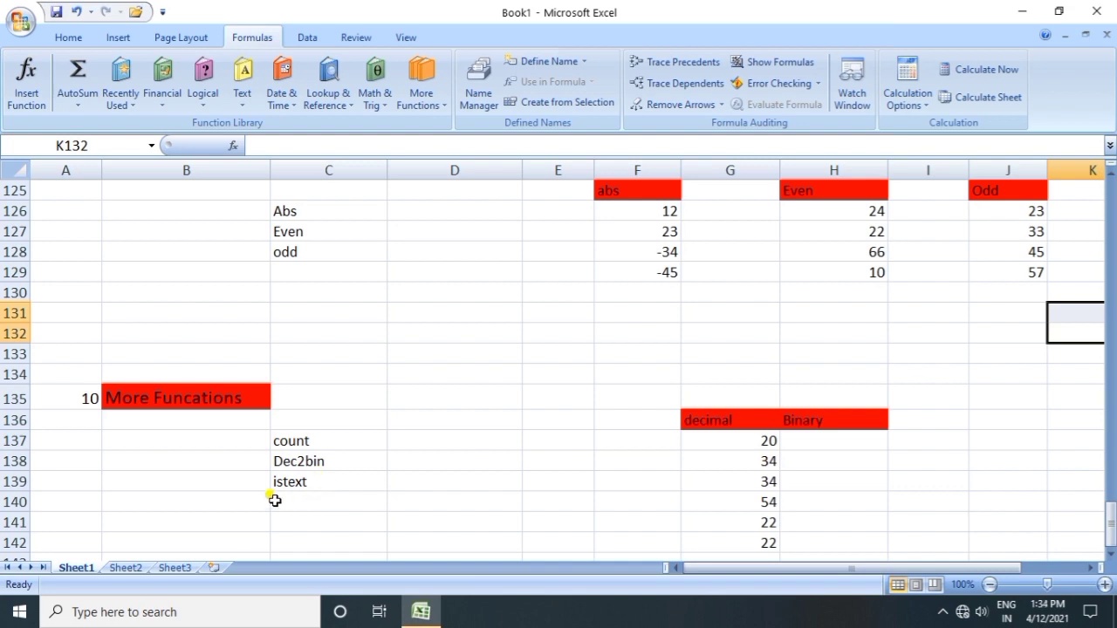
{"action": "scroll", "coordinate": [493, 487], "scroll_direction": "down", "scroll_amount": 4}
{"action": "scroll", "coordinate": [494, 487], "scroll_direction": "up", "scroll_amount": 4}
{"action": "left_click", "coordinate": [1110, 555]}
{"action": "left_click", "coordinate": [1111, 556]}
{"action": "left_click", "coordinate": [1110, 556]}
{"action": "left_click", "coordinate": [1110, 556]}
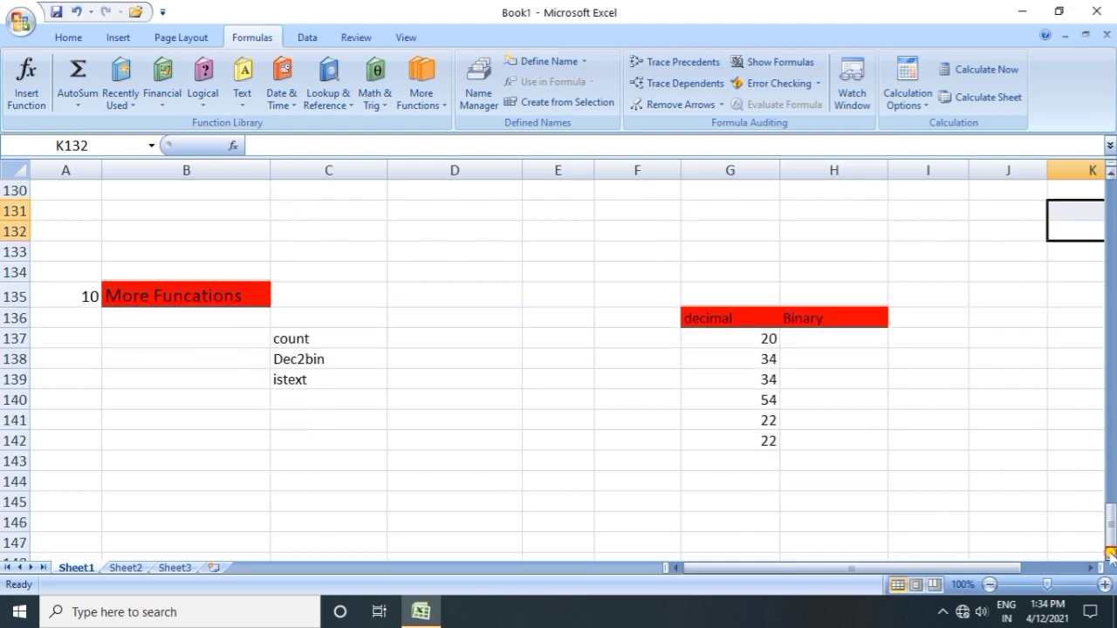
{"action": "left_click", "coordinate": [1110, 556]}
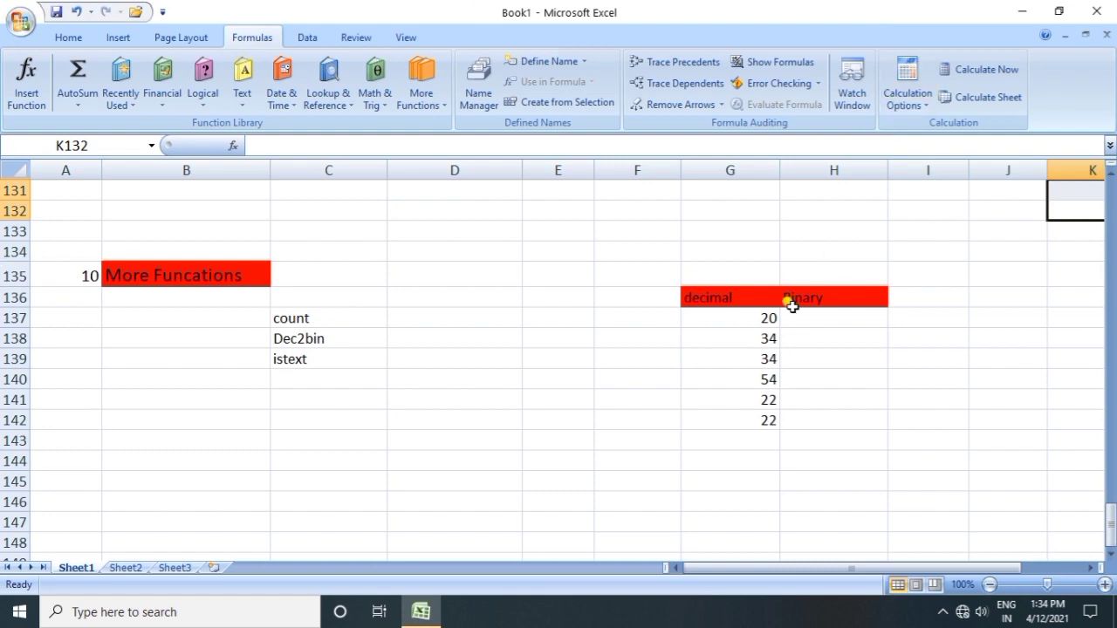
- Enter =COUNT(G137:H142) in G143, below the numbers of the decimal column
{"action": "left_click", "coordinate": [754, 435]}
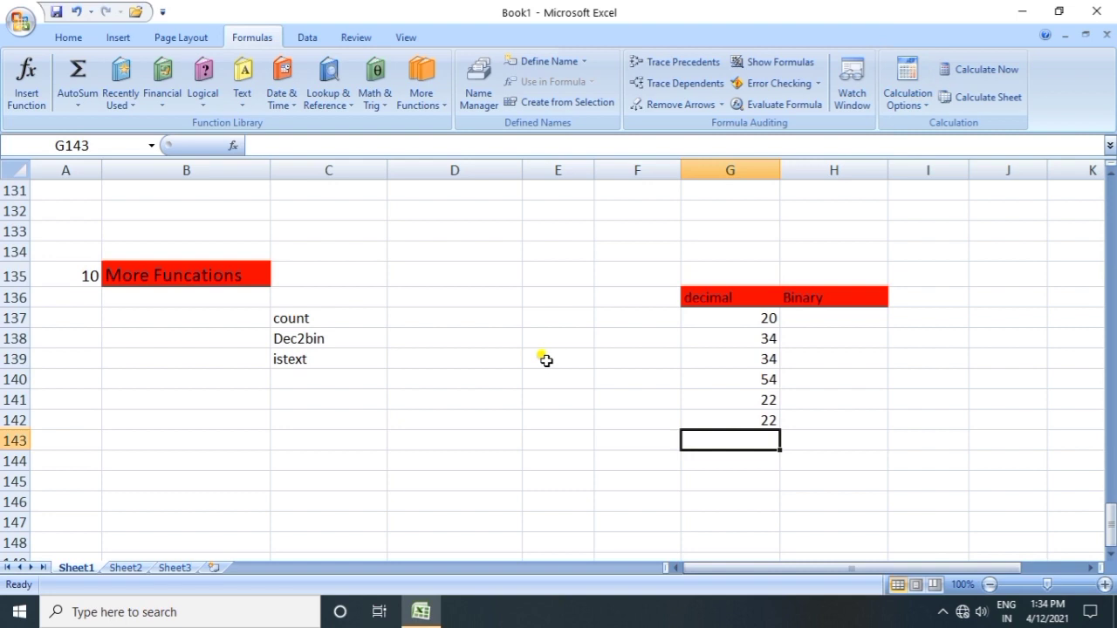
{"action": "type", "text": "="}
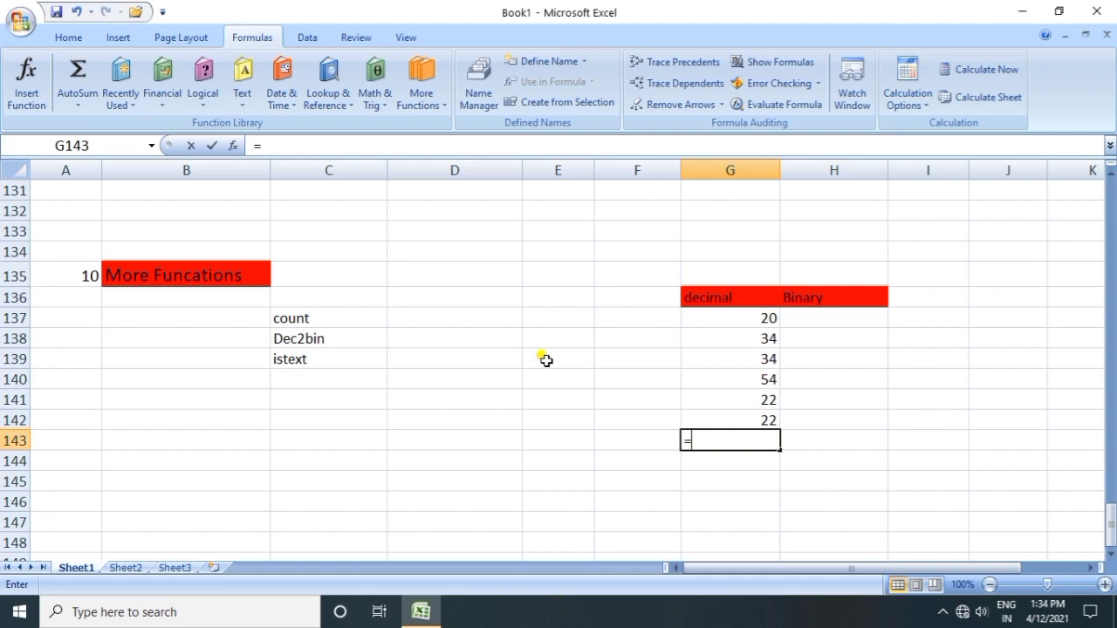
{"action": "type", "text": "COUNT("}
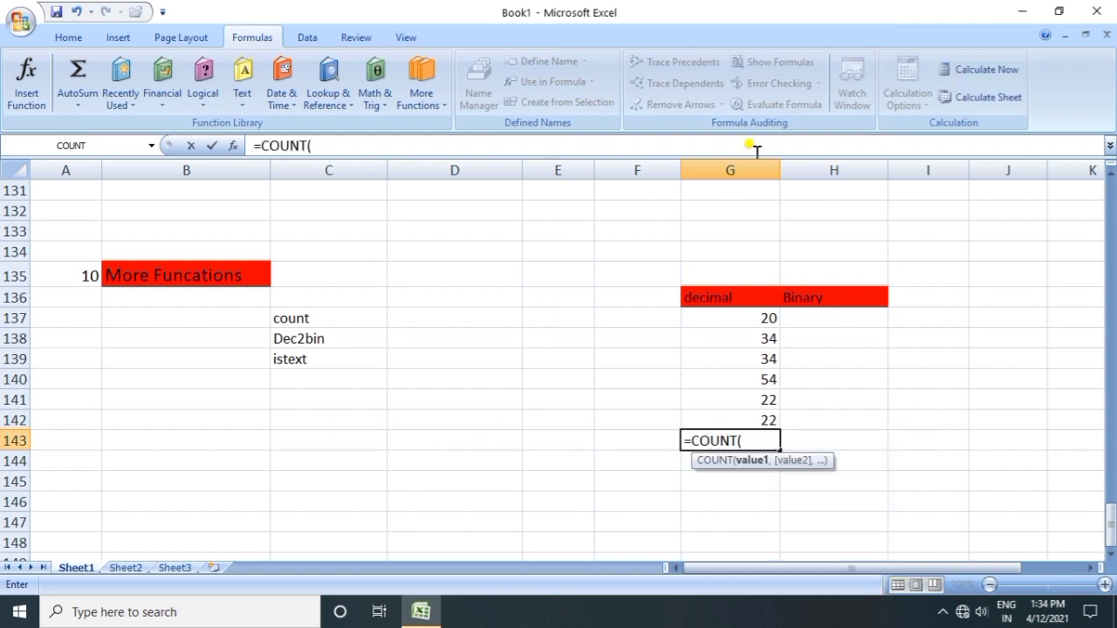
{"action": "left_click_drag", "start_coordinate": [768, 320], "coordinate": [779, 409]}
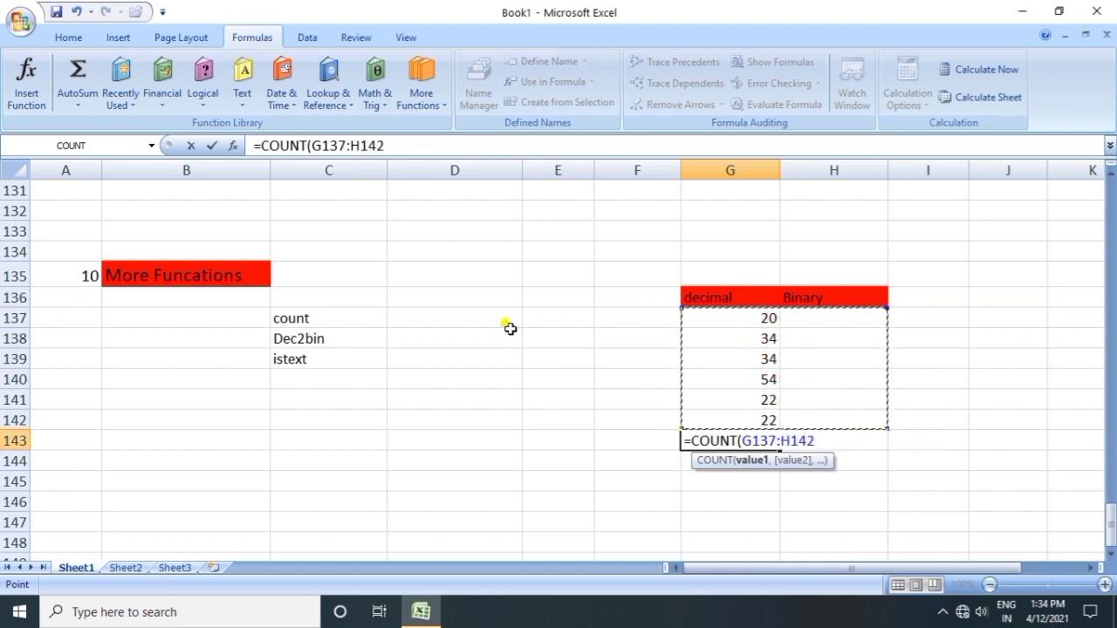
{"action": "type", "text": ")"}
{"action": "key", "text": "Return"}
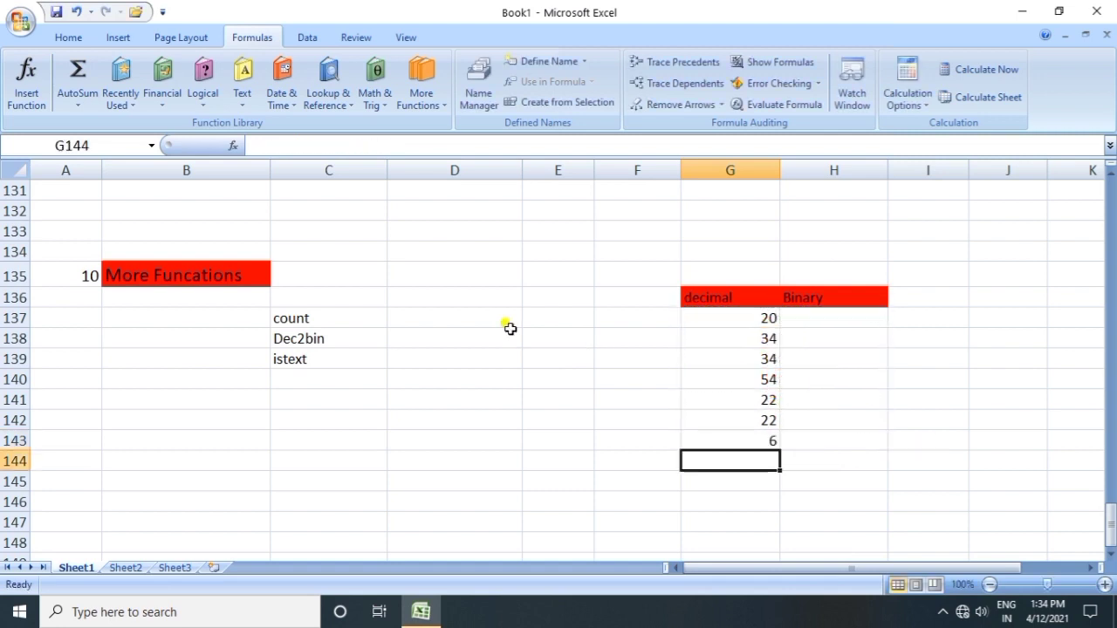
- Clear the COUNT formula from G143 below the decimal column
{"action": "left_click", "coordinate": [752, 442]}
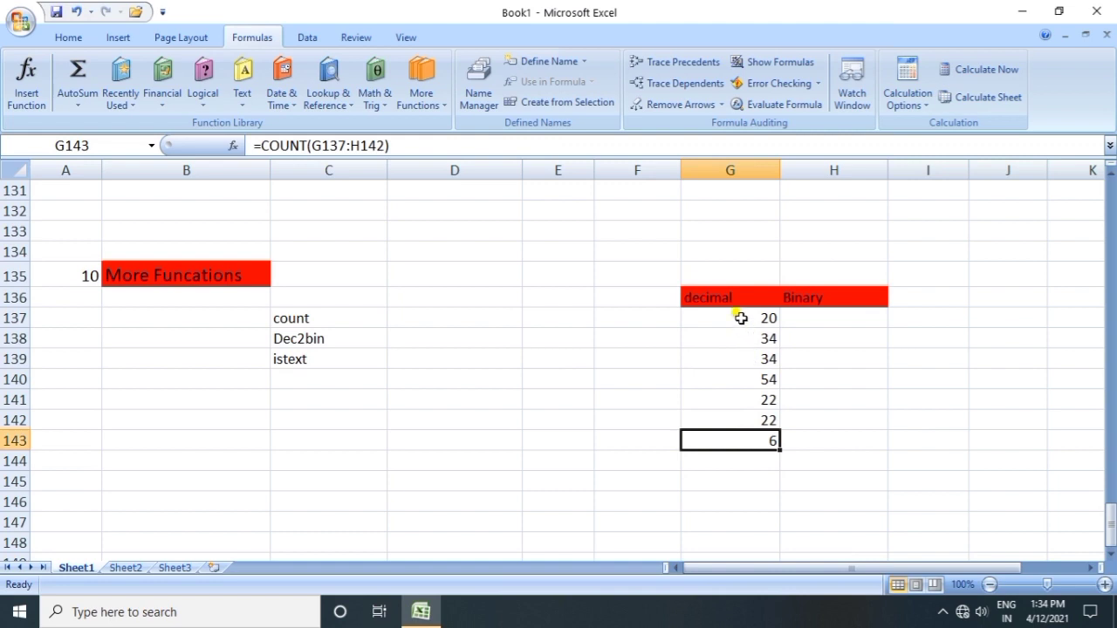
{"action": "left_click", "coordinate": [747, 477]}
{"action": "left_click", "coordinate": [746, 439]}
{"action": "key", "text": "Delete"}
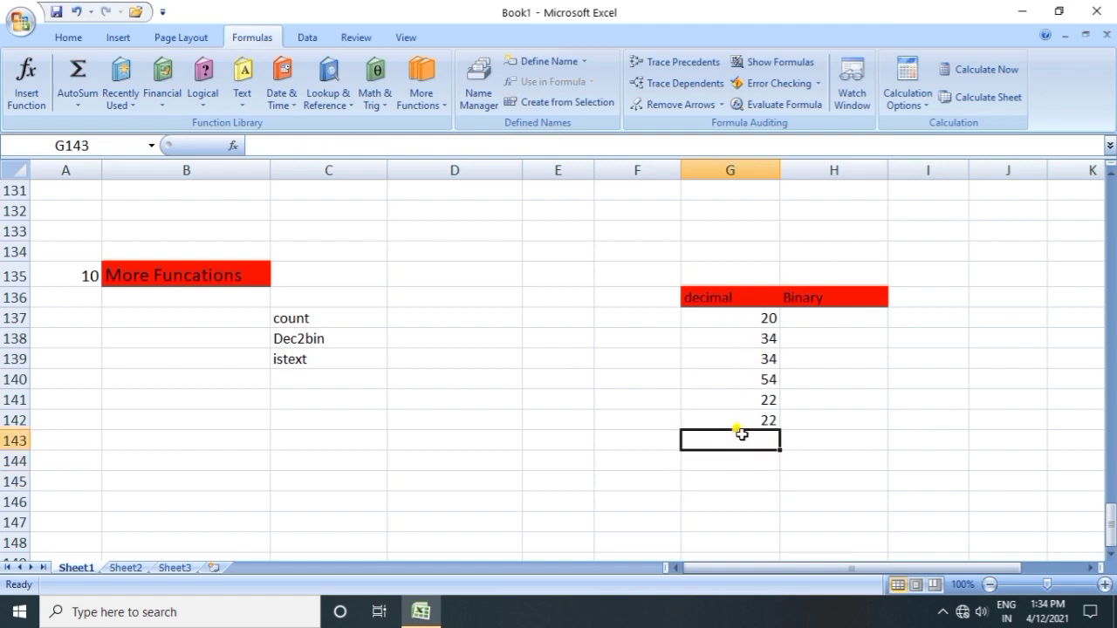
- Begin a formula in H137, the first cell under the Binary heading
{"action": "left_click", "coordinate": [851, 316]}
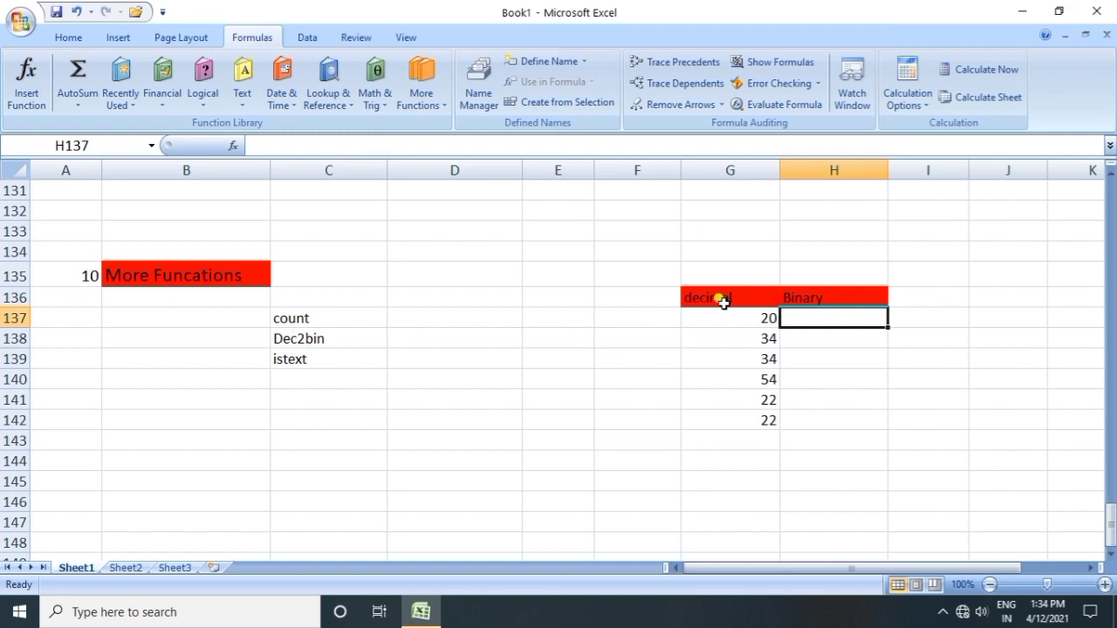
{"action": "left_click", "coordinate": [833, 357]}
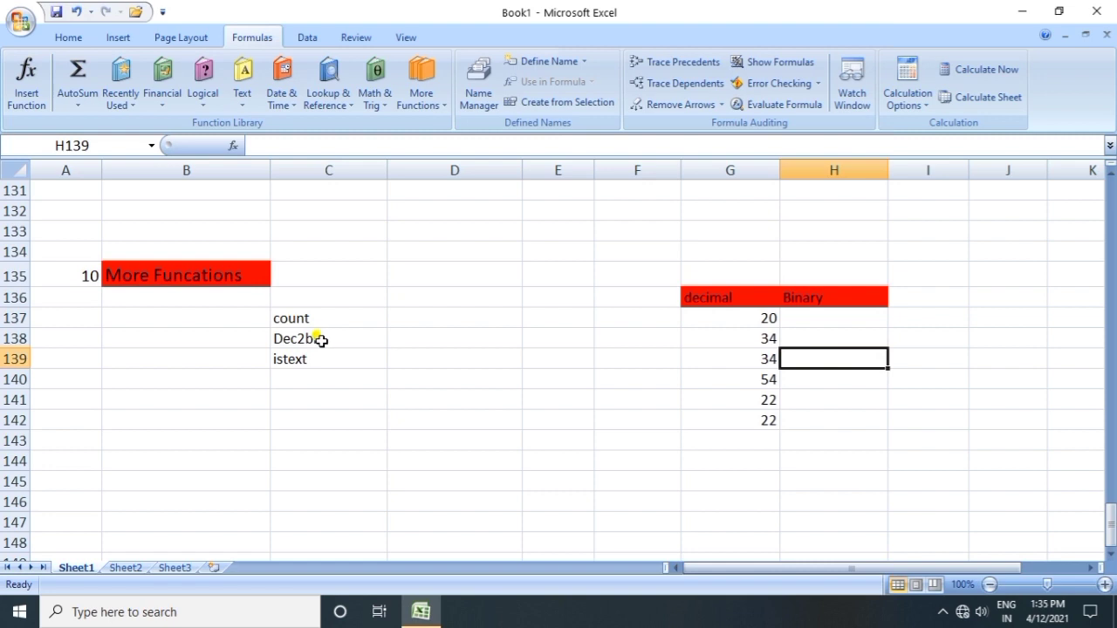
{"action": "left_click", "coordinate": [807, 317]}
{"action": "type", "text": "="}
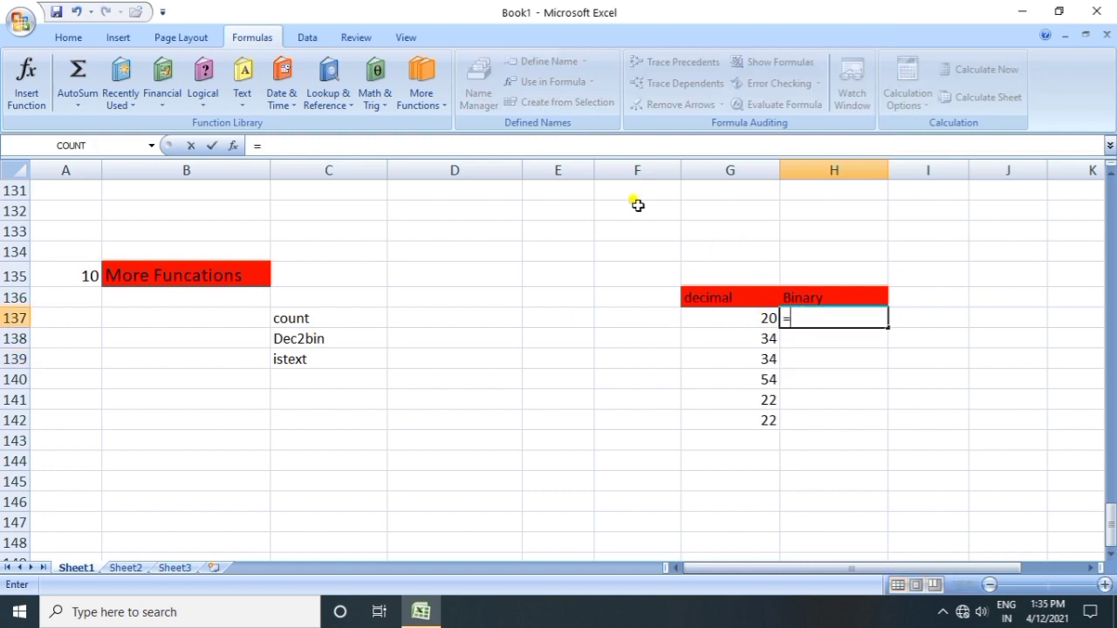
{"action": "type", "text": "b"}
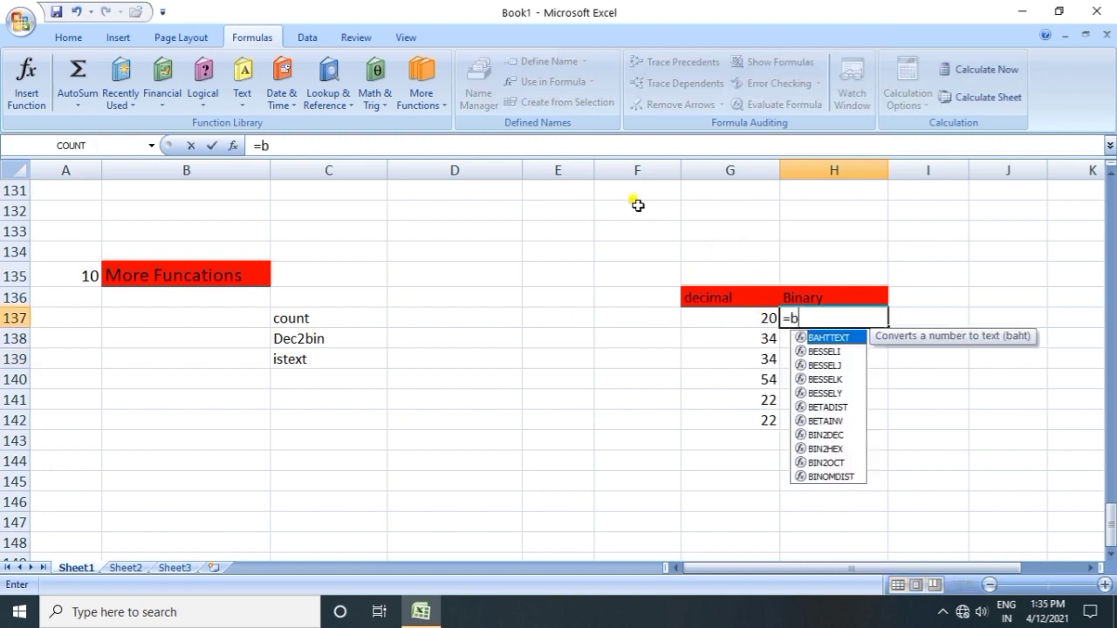
{"action": "type", "text": "i"}
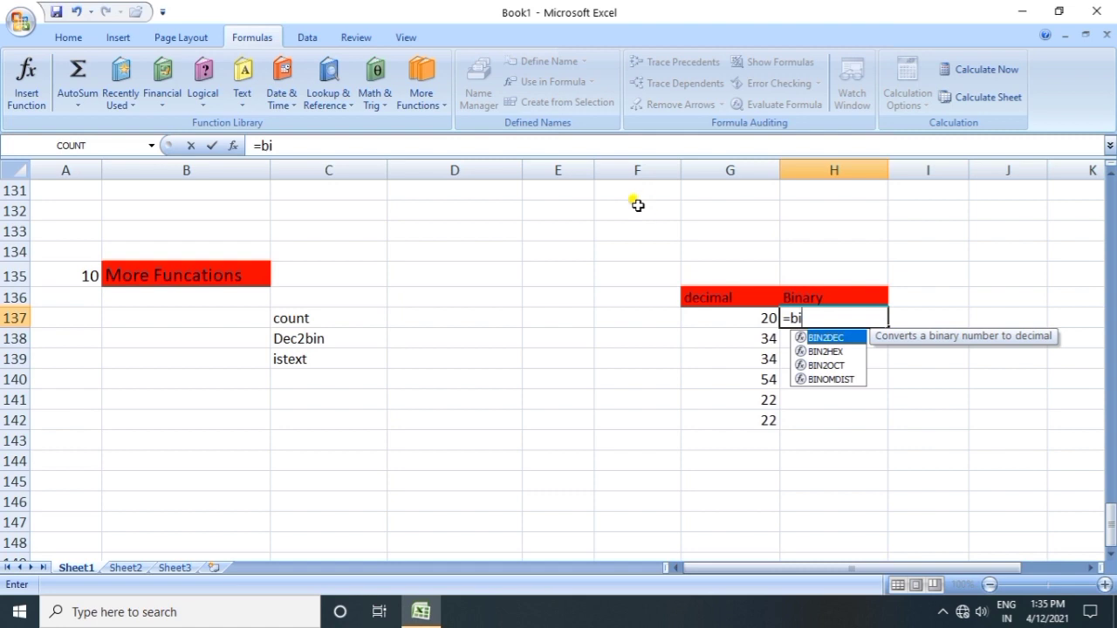
{"action": "key", "text": "Tab"}
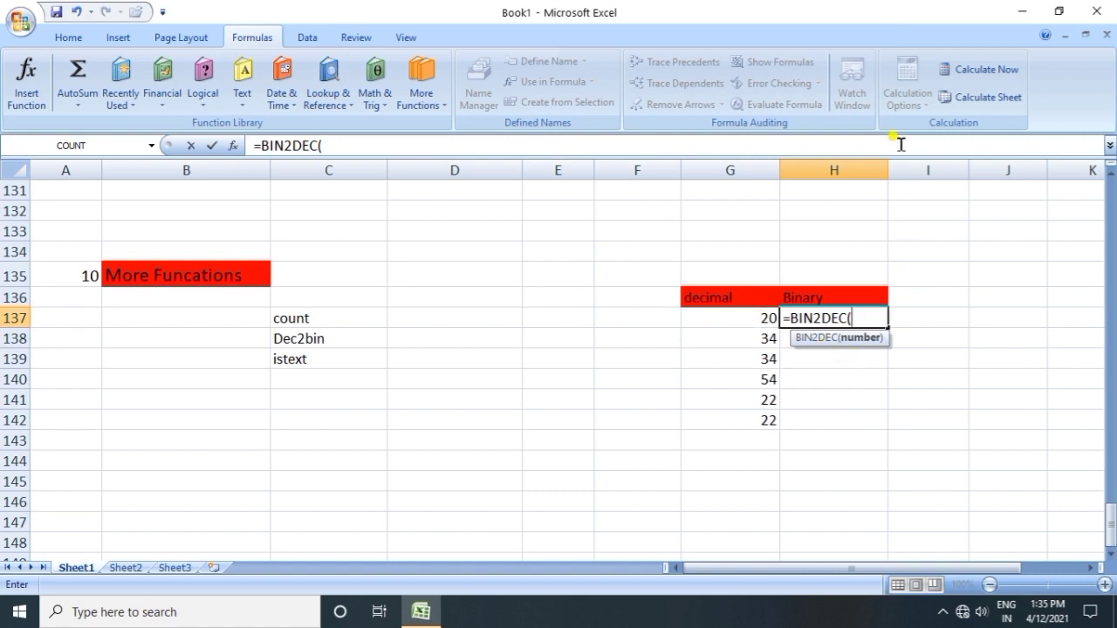
{"action": "key", "text": "BackSpace"}
{"action": "key", "text": "BackSpace"}
{"action": "key", "text": "BackSpace"}
{"action": "key", "text": "BackSpace"}
{"action": "key", "text": "BackSpace"}
{"action": "key", "text": "BackSpace"}
{"action": "key", "text": "BackSpace"}
{"action": "key", "text": "BackSpace"}
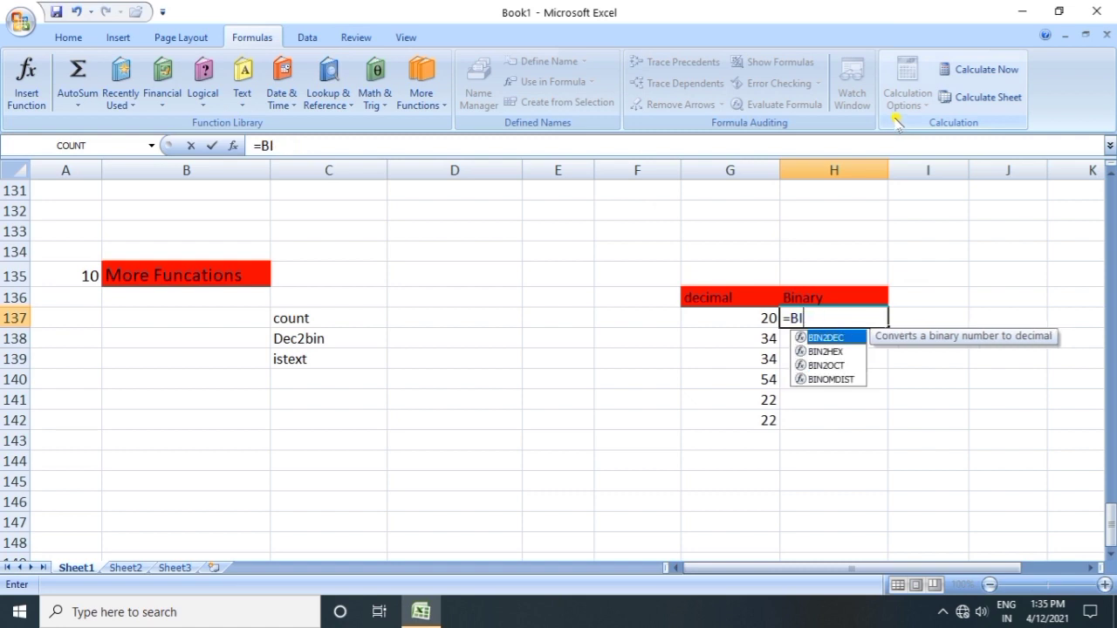
- Complete the formula in H137 as =DEC2BIN(G137) to convert the first decimal number to binary
{"action": "type", "text": "de"}
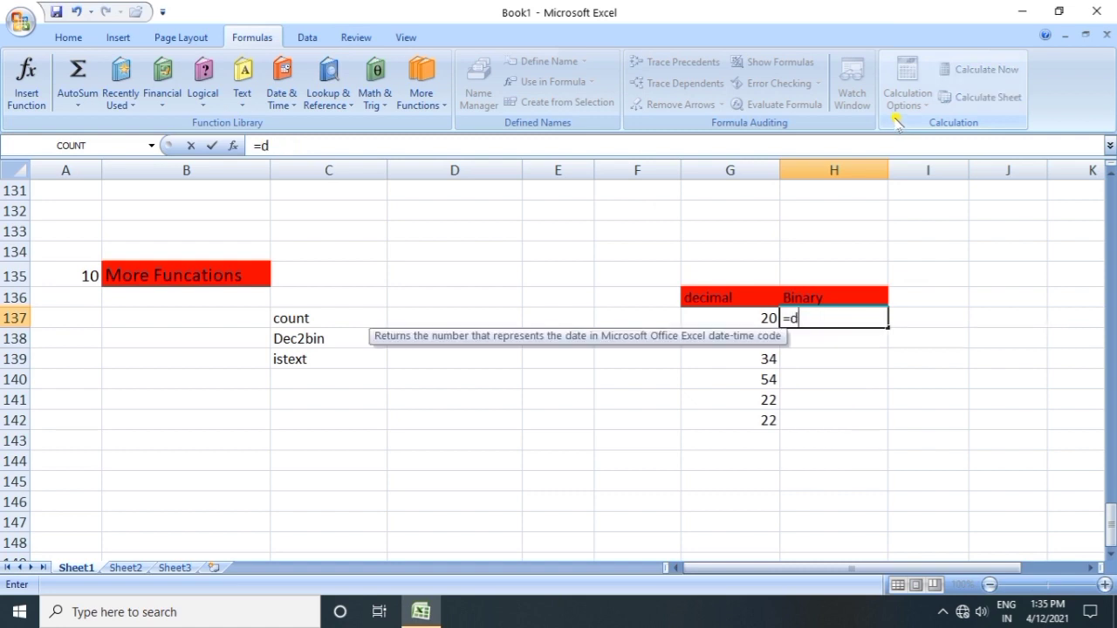
{"action": "key", "text": "Tab"}
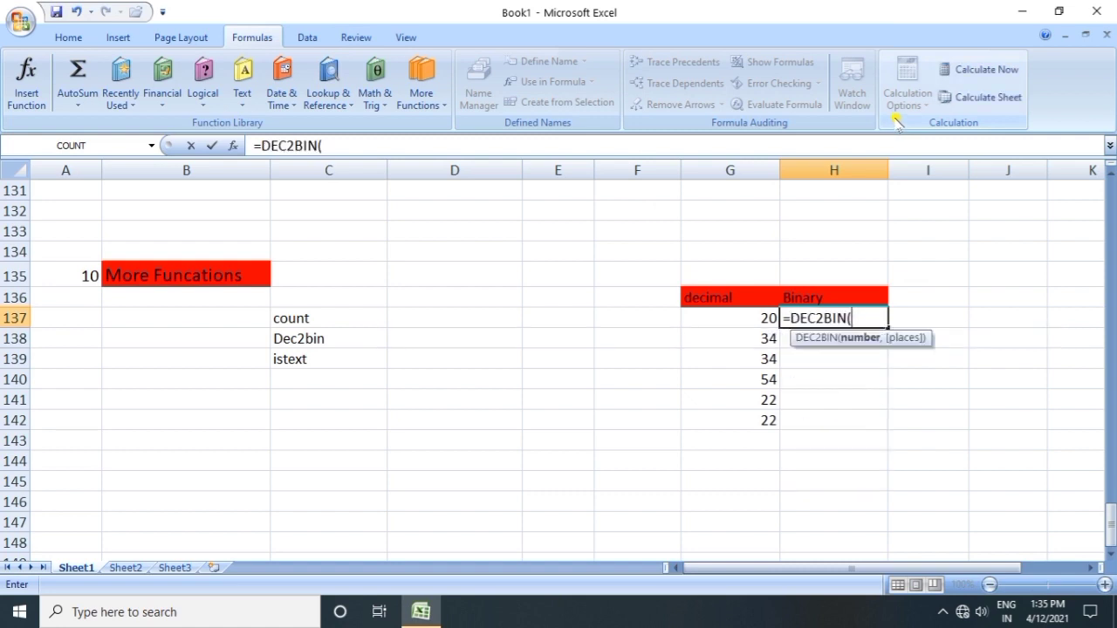
{"action": "left_click", "coordinate": [768, 317]}
{"action": "type", "text": ")"}
{"action": "key", "text": "Return"}
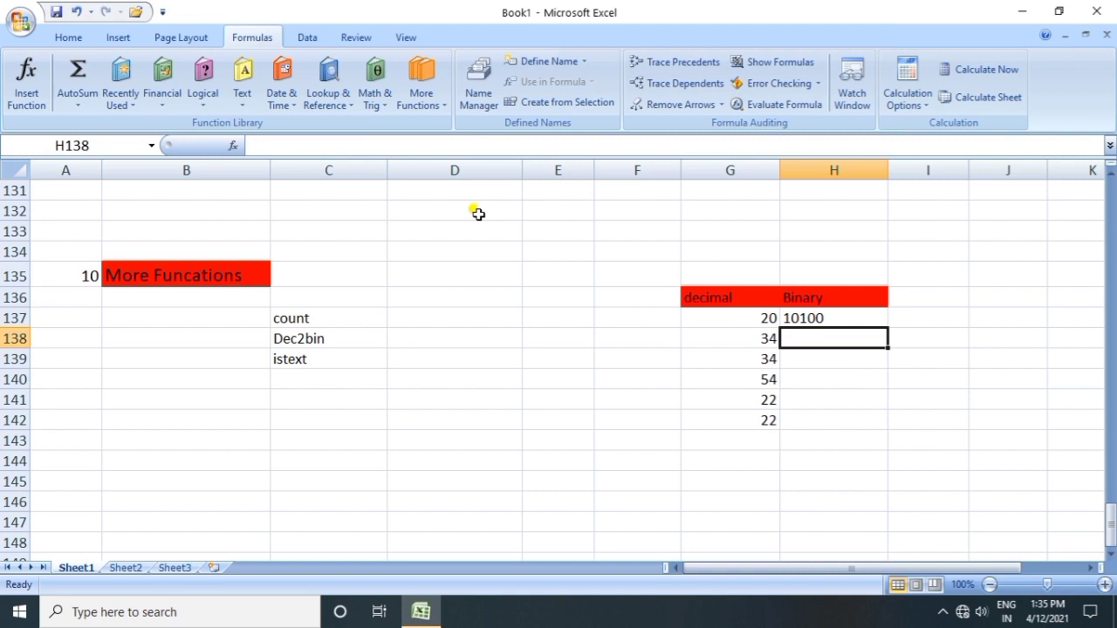
- Fill the DEC2BIN formula from H137 down to H142
{"action": "left_click", "coordinate": [814, 318]}
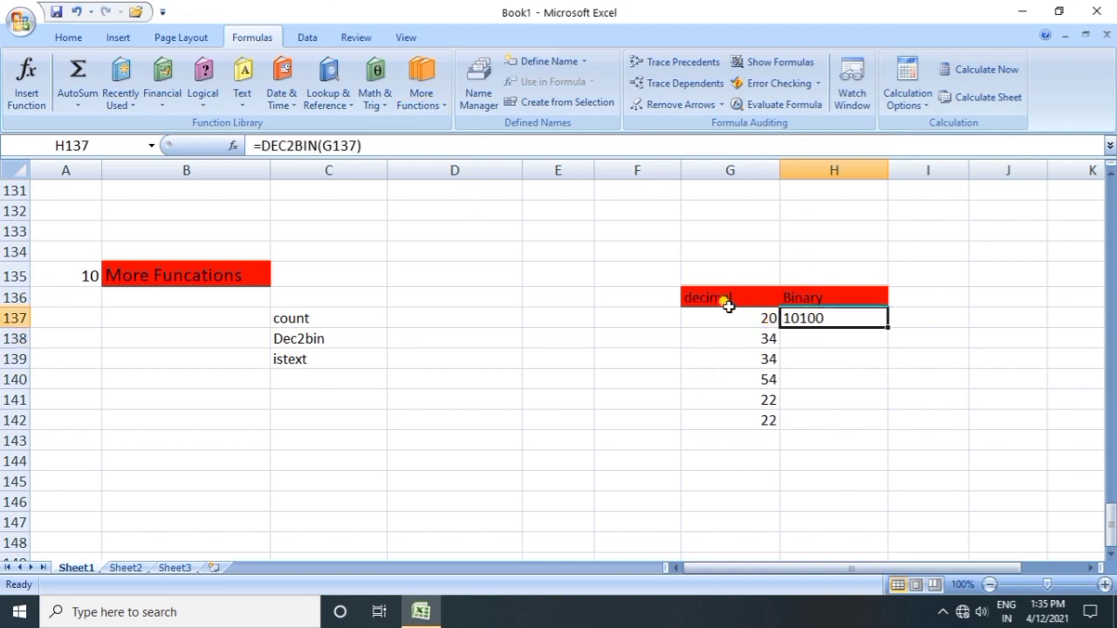
{"action": "left_click_drag", "start_coordinate": [887, 324], "coordinate": [885, 425]}
{"action": "left_click", "coordinate": [765, 485]}
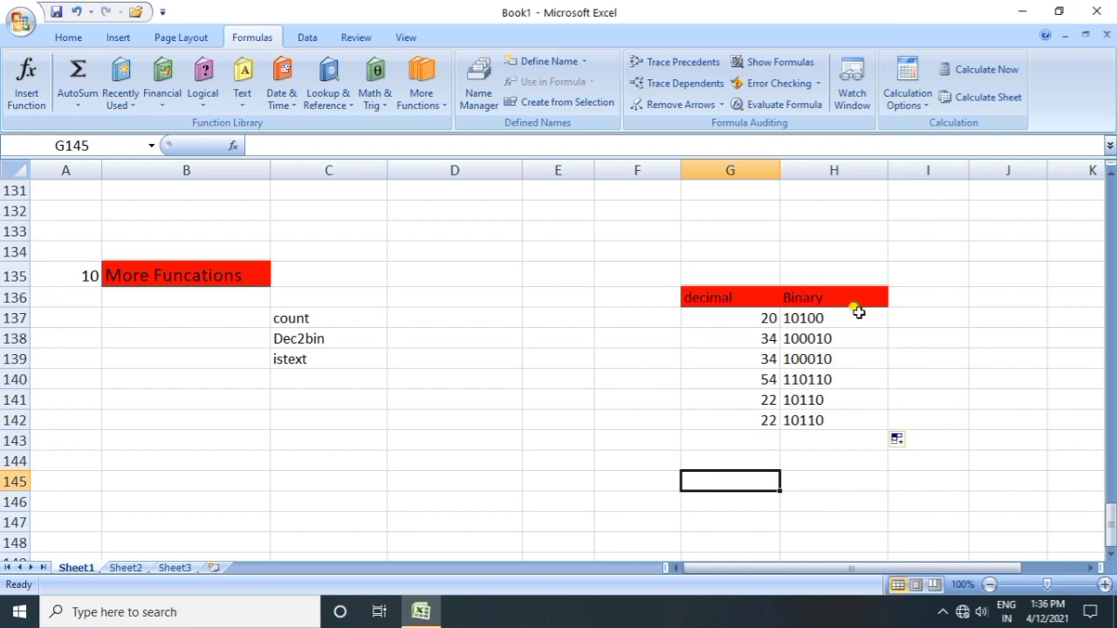
- Enter =BIN2DEC(H137) in I137, beside the first binary value
{"action": "left_click", "coordinate": [910, 314]}
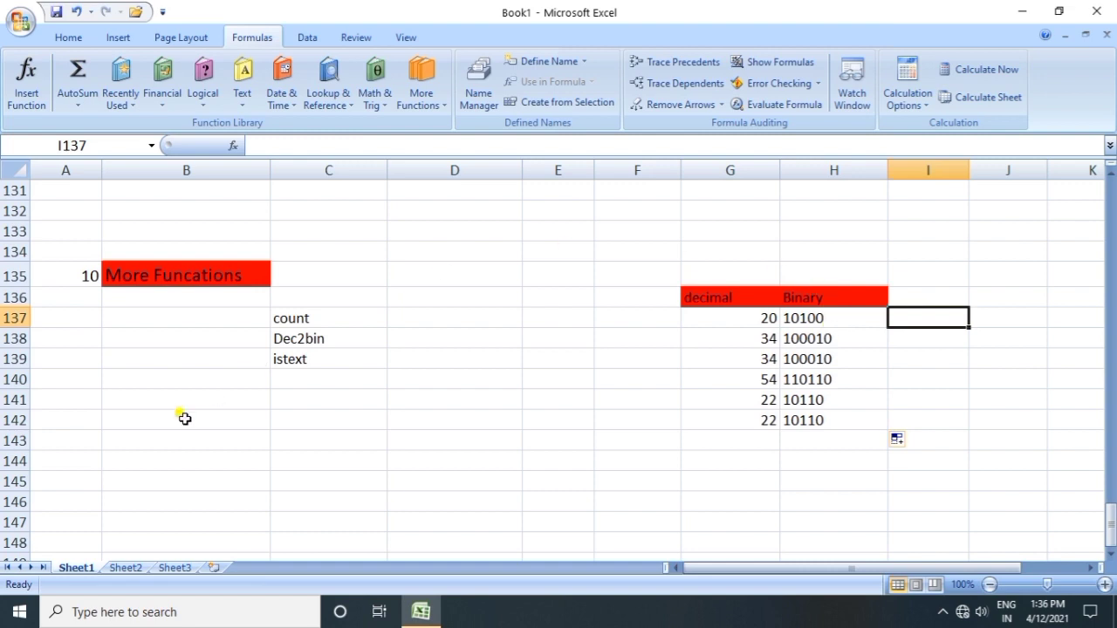
{"action": "type", "text": "="}
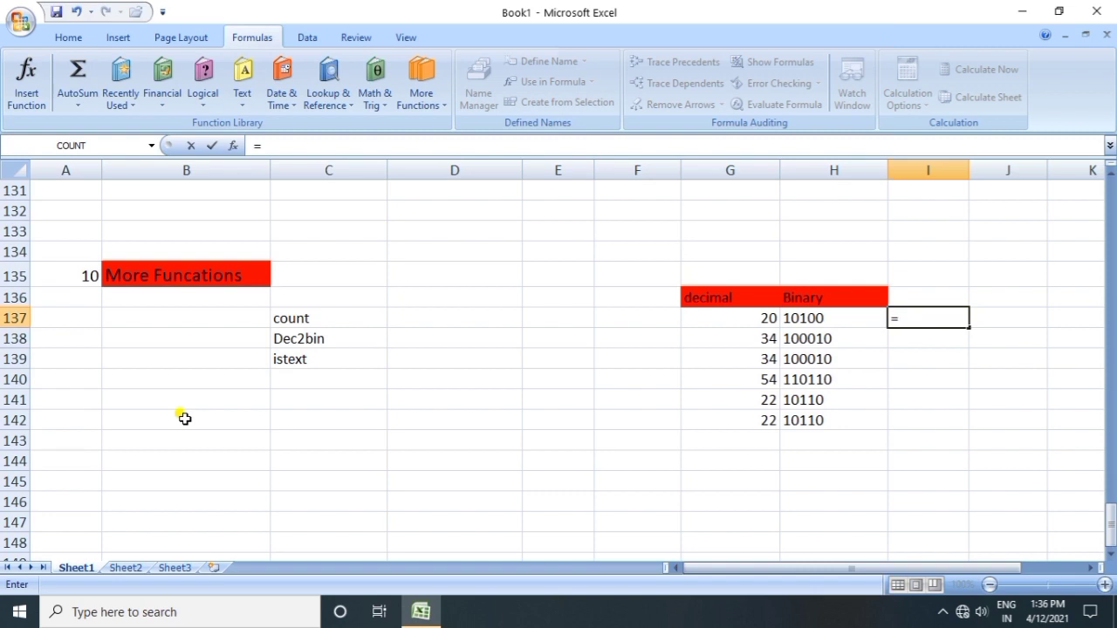
{"action": "type", "text": "bi"}
{"action": "key", "text": "Tab"}
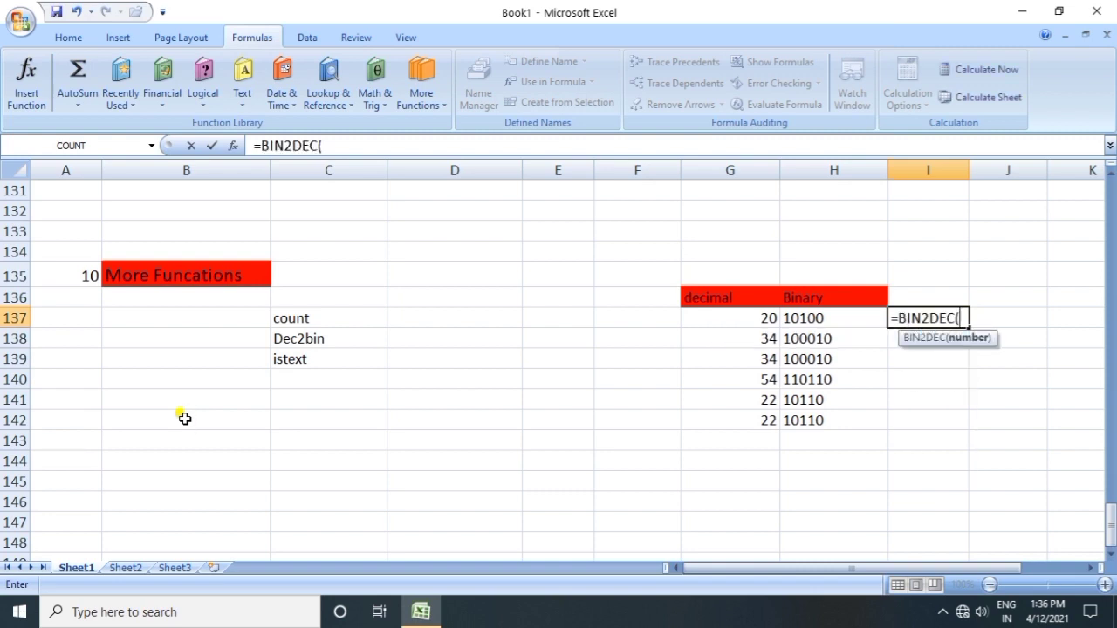
{"action": "left_click", "coordinate": [819, 316]}
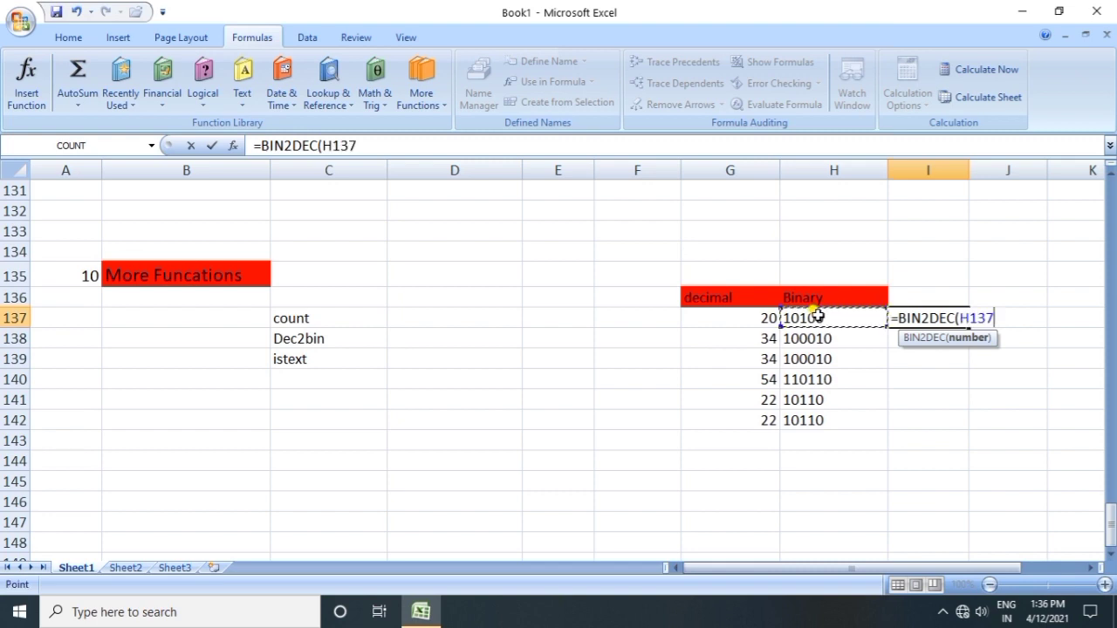
{"action": "type", "text": ")"}
{"action": "key", "text": "Return"}
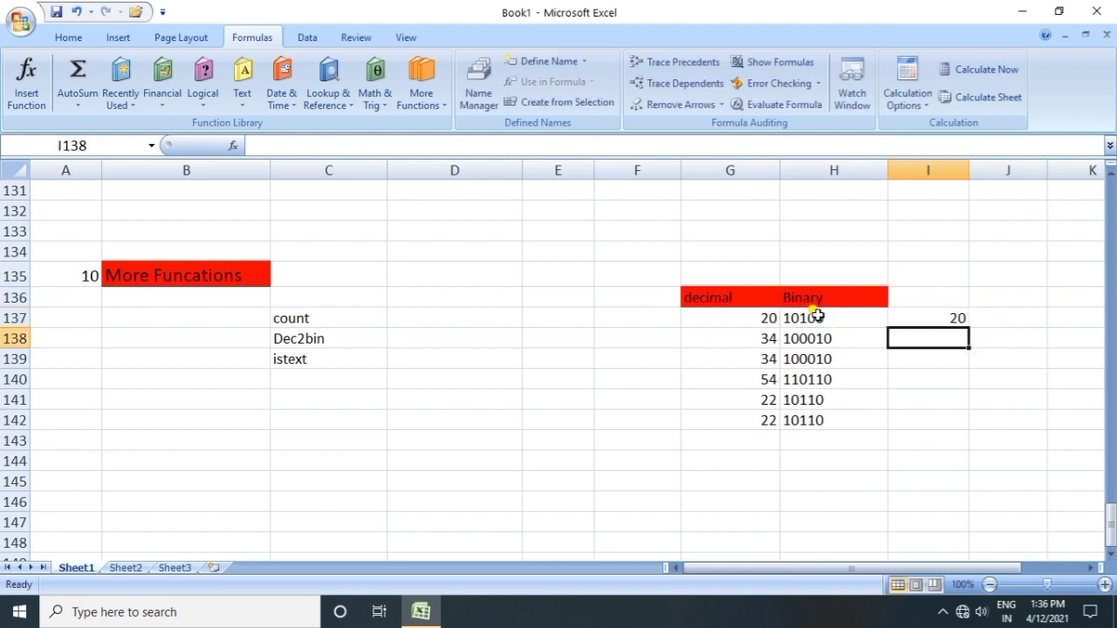
- Fill the BIN2DEC formula from I137 down to I142
{"action": "left_click", "coordinate": [965, 319]}
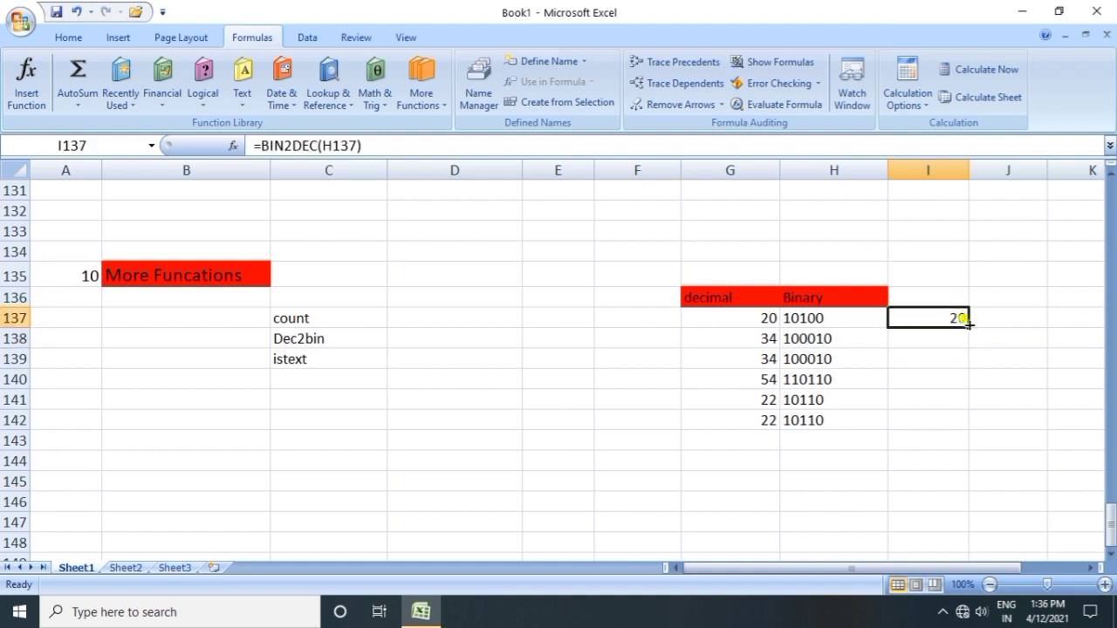
{"action": "left_click_drag", "start_coordinate": [970, 329], "coordinate": [984, 426]}
{"action": "left_click", "coordinate": [605, 455]}
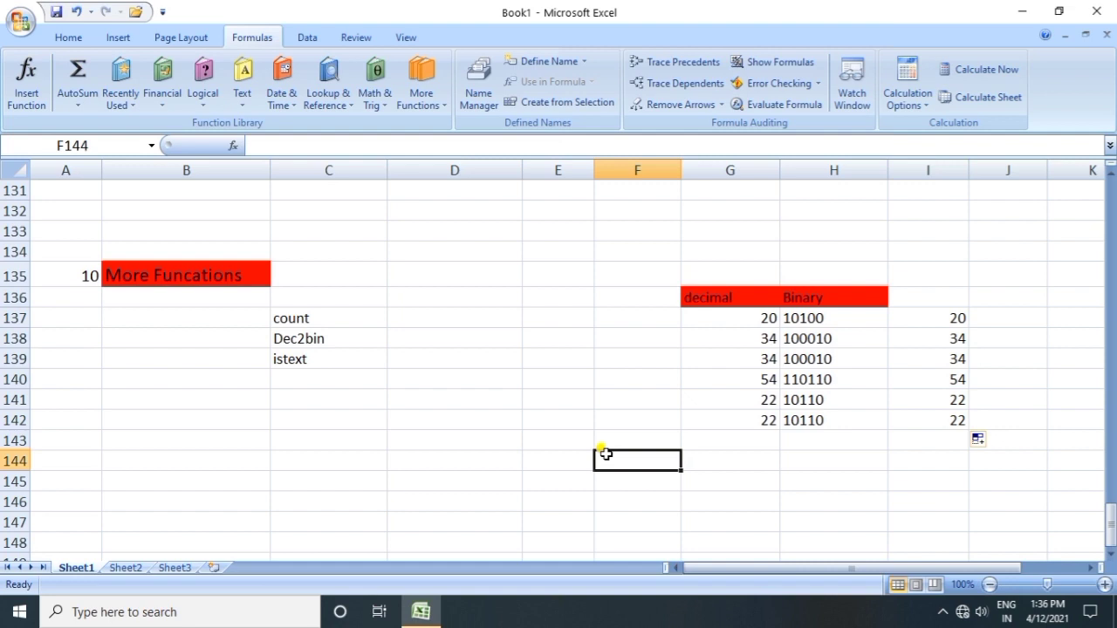
- Clear the istext label from C139 in the More Funcations section
{"action": "left_click", "coordinate": [328, 359]}
{"action": "key", "text": "Delete"}
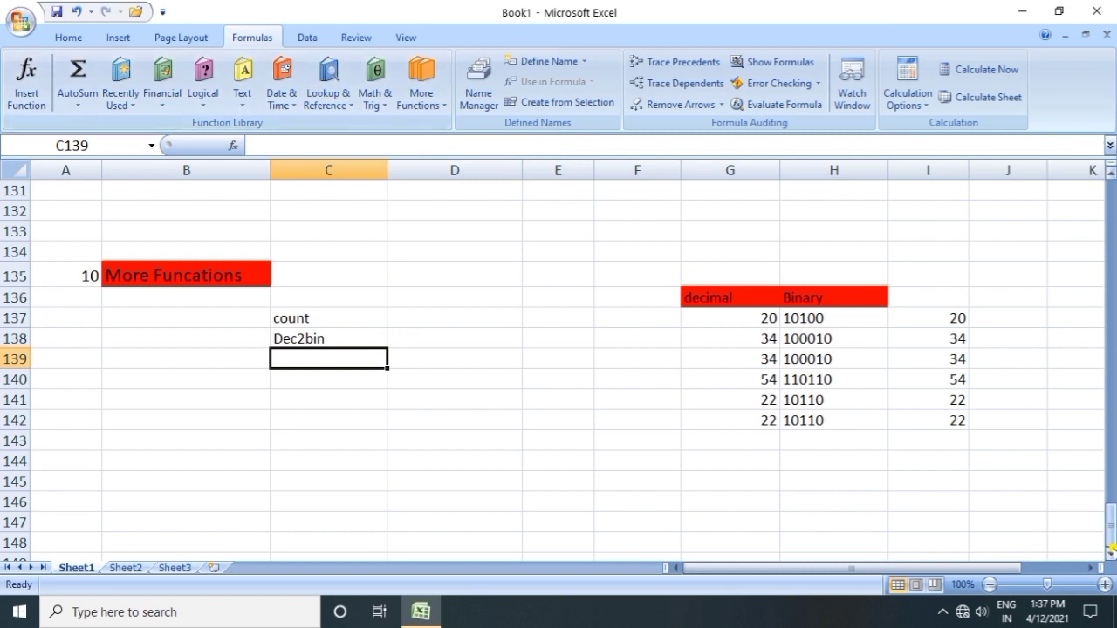
- Apply All Borders to the empty range B158:D167 below the More Funcations section
{"action": "scroll", "coordinate": [1111, 553], "scroll_direction": "down", "scroll_amount": 2}
{"action": "scroll", "coordinate": [1111, 554], "scroll_direction": "down", "scroll_amount": 3}
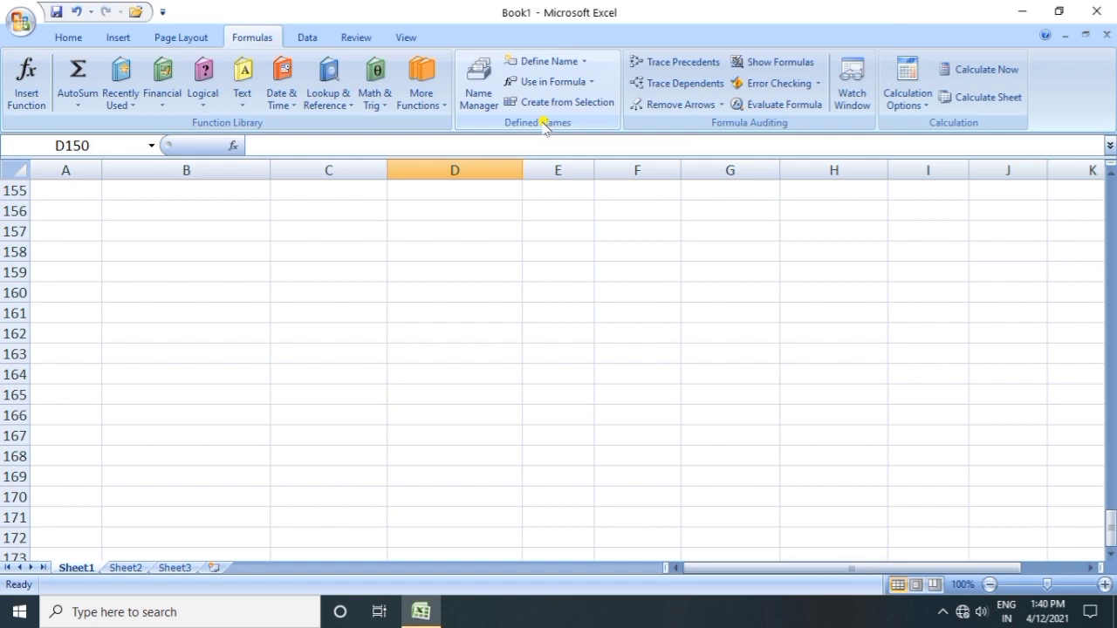
{"action": "left_click_drag", "start_coordinate": [127, 252], "coordinate": [409, 431]}
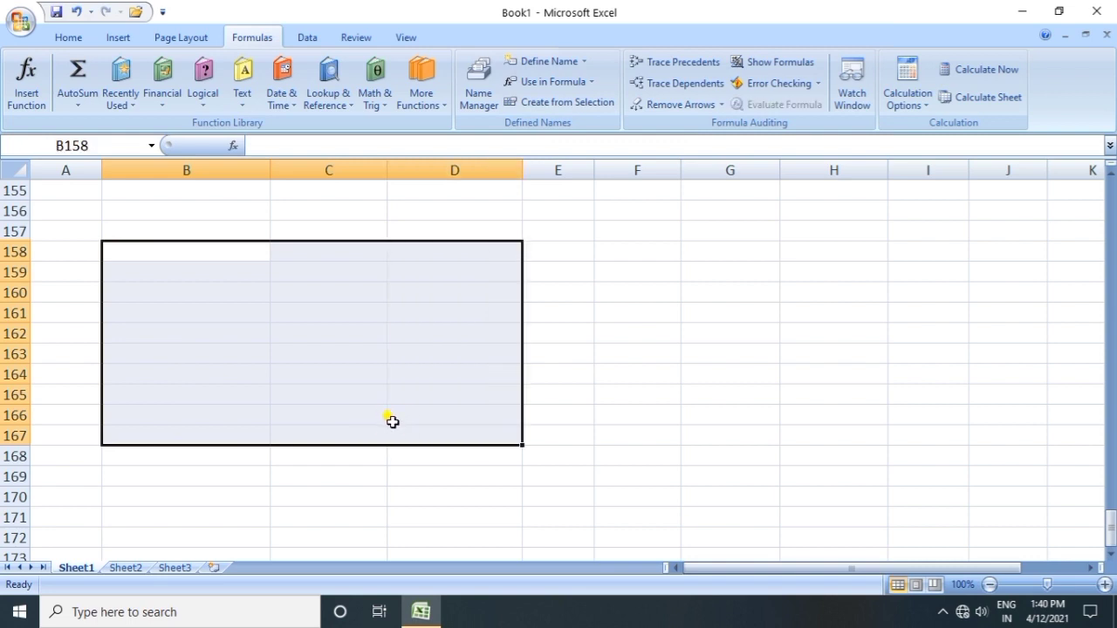
{"action": "left_click", "coordinate": [68, 36]}
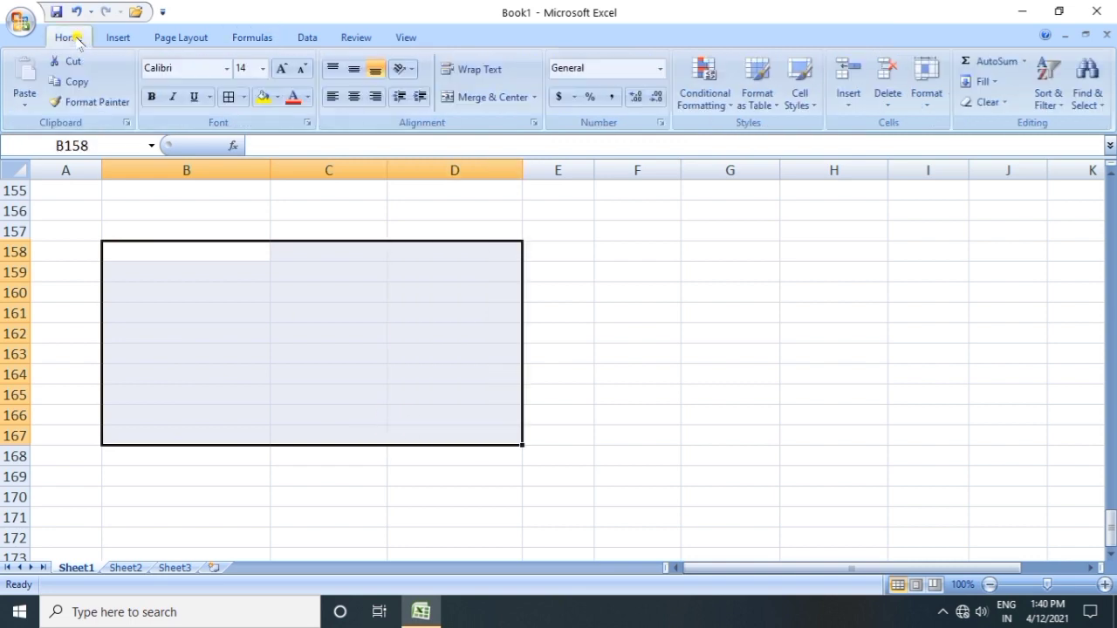
{"action": "left_click", "coordinate": [245, 97]}
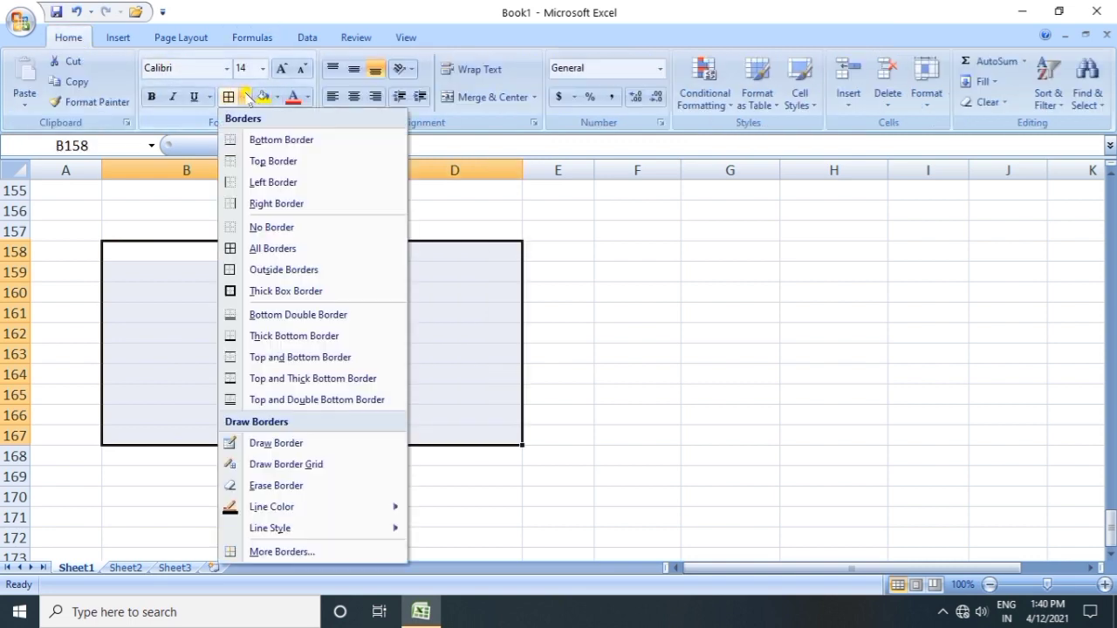
{"action": "left_click", "coordinate": [284, 247]}
{"action": "left_click", "coordinate": [220, 326]}
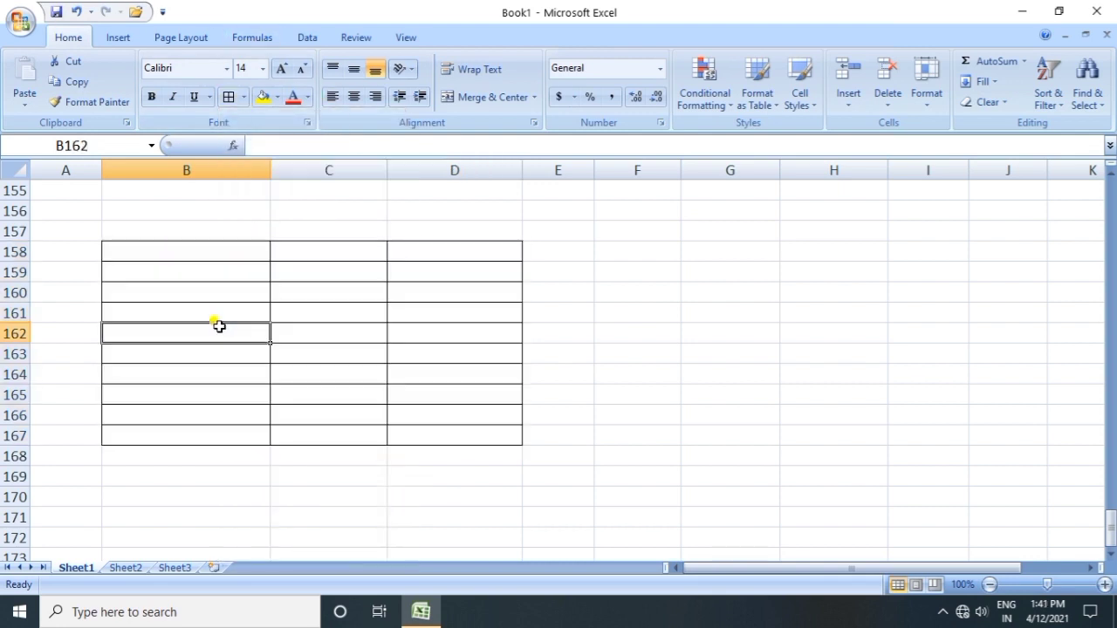
- Define the name xyz for the bordered range B158:D167, with workbook scope
{"action": "left_click_drag", "start_coordinate": [161, 247], "coordinate": [428, 426]}
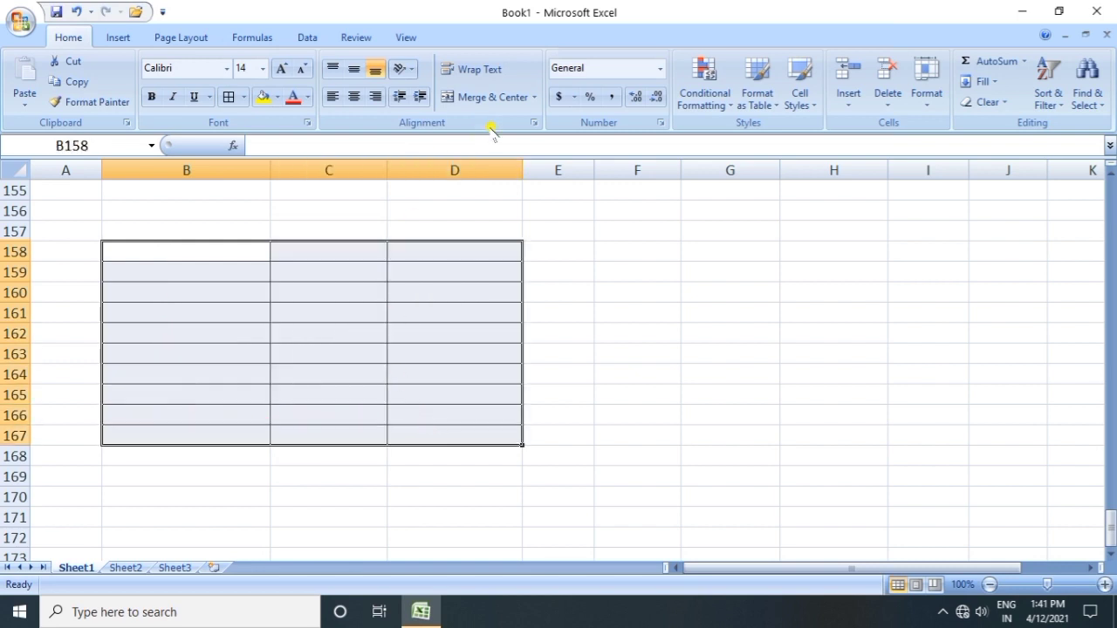
{"action": "left_click", "coordinate": [264, 38]}
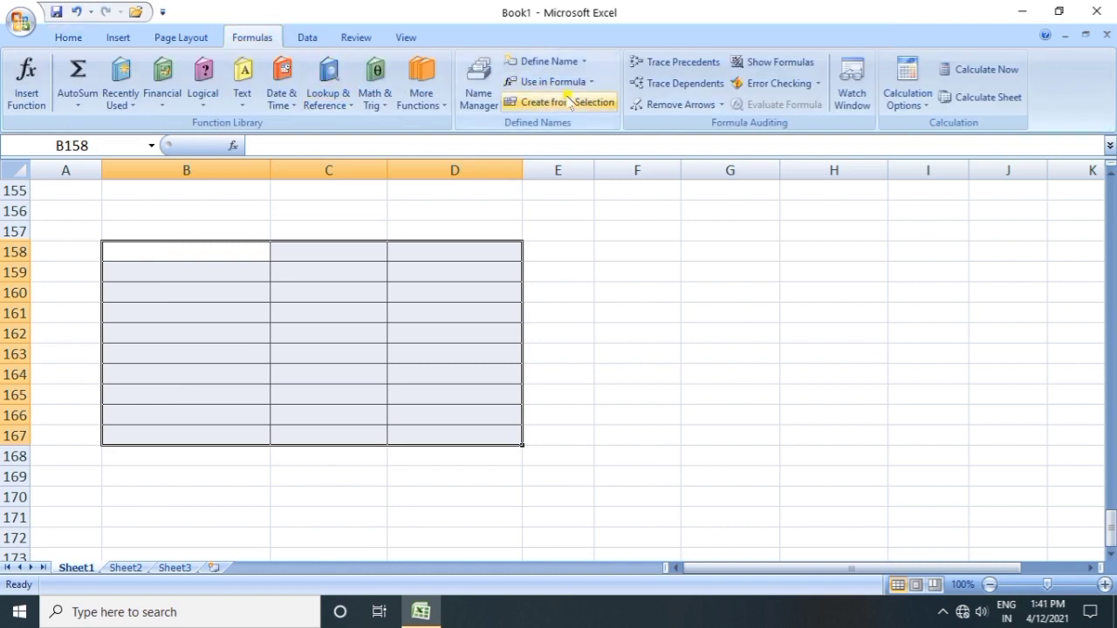
{"action": "left_click", "coordinate": [584, 63]}
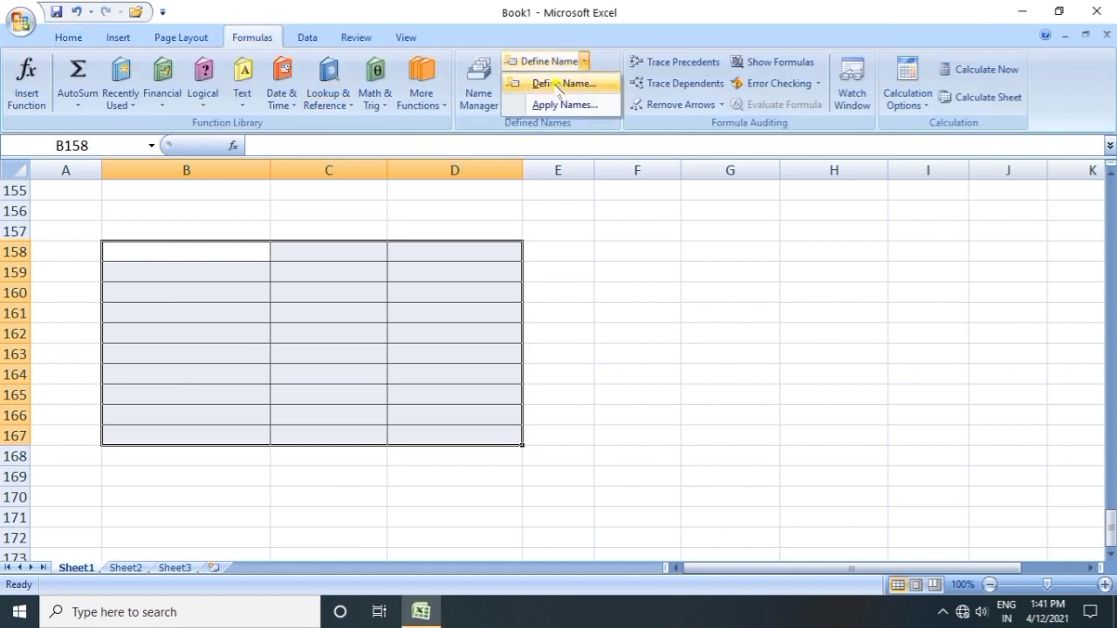
{"action": "left_click", "coordinate": [555, 83]}
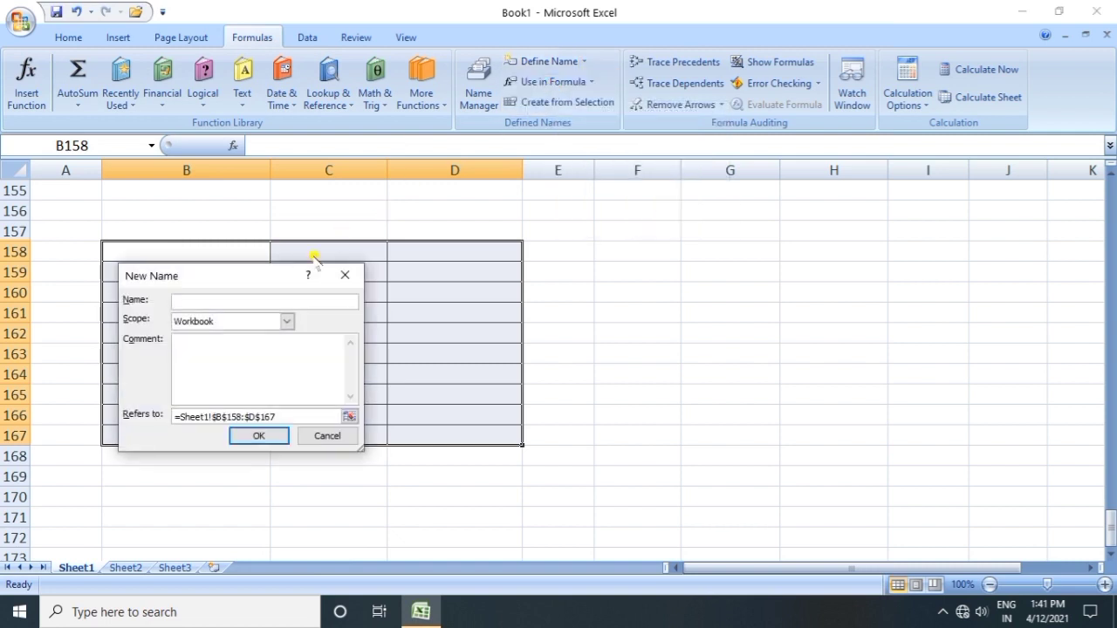
{"action": "left_click", "coordinate": [237, 301]}
{"action": "left_click", "coordinate": [234, 434]}
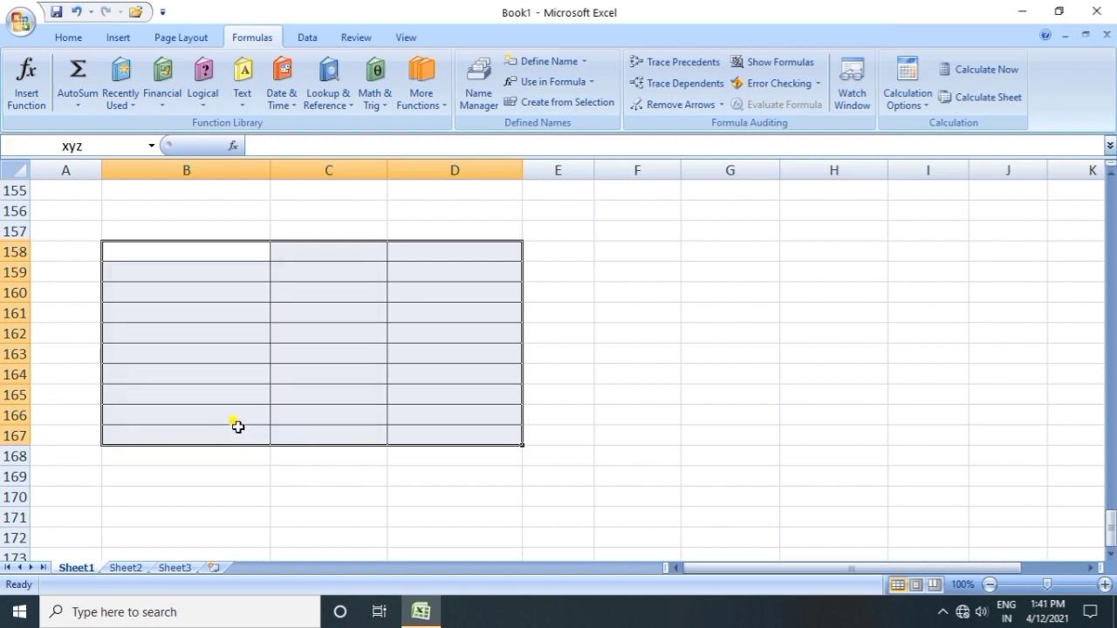
{"action": "left_click", "coordinate": [260, 474]}
- Enter 34, 34, 23, 45, 43 and 32 down cells B158 to B163 of the bordered table
{"action": "left_click", "coordinate": [195, 256]}
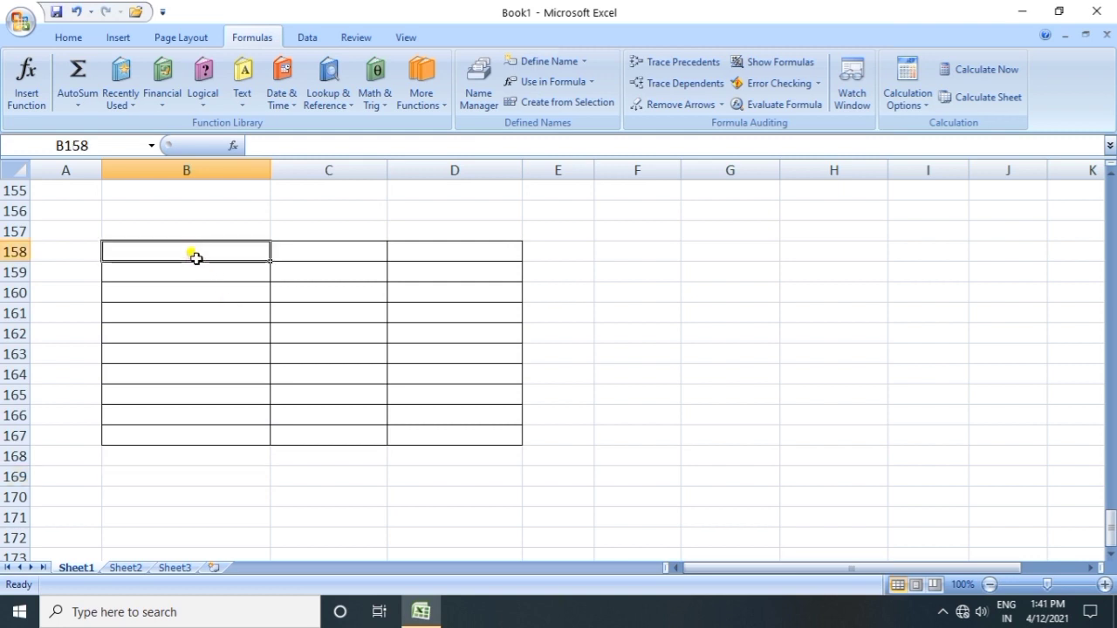
{"action": "type", "text": "34"}
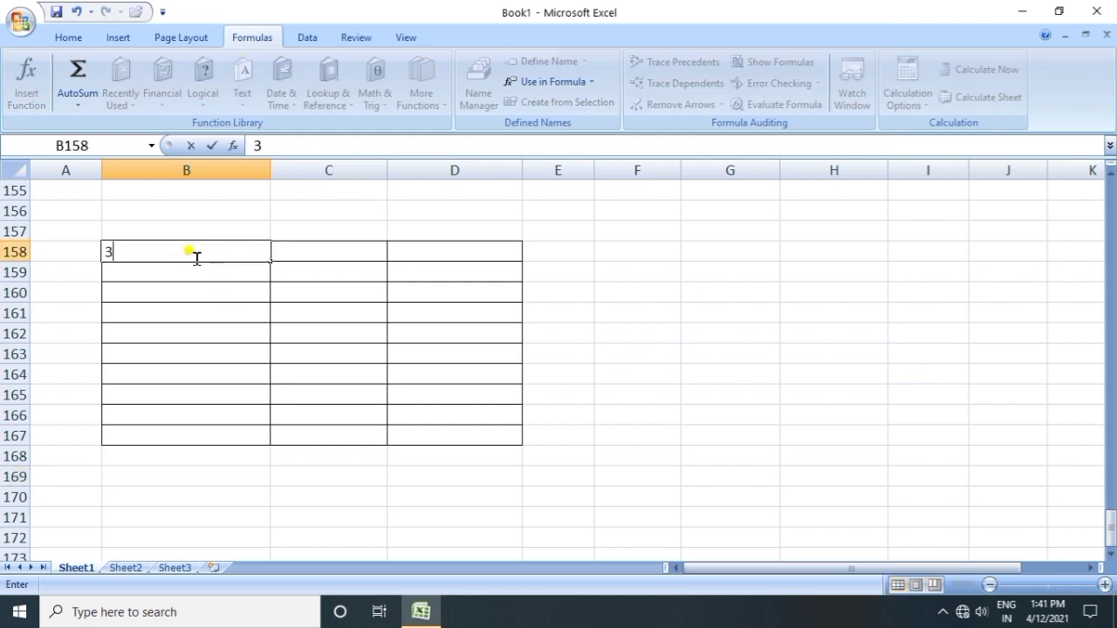
{"action": "key", "text": "Return"}
{"action": "type", "text": "34"}
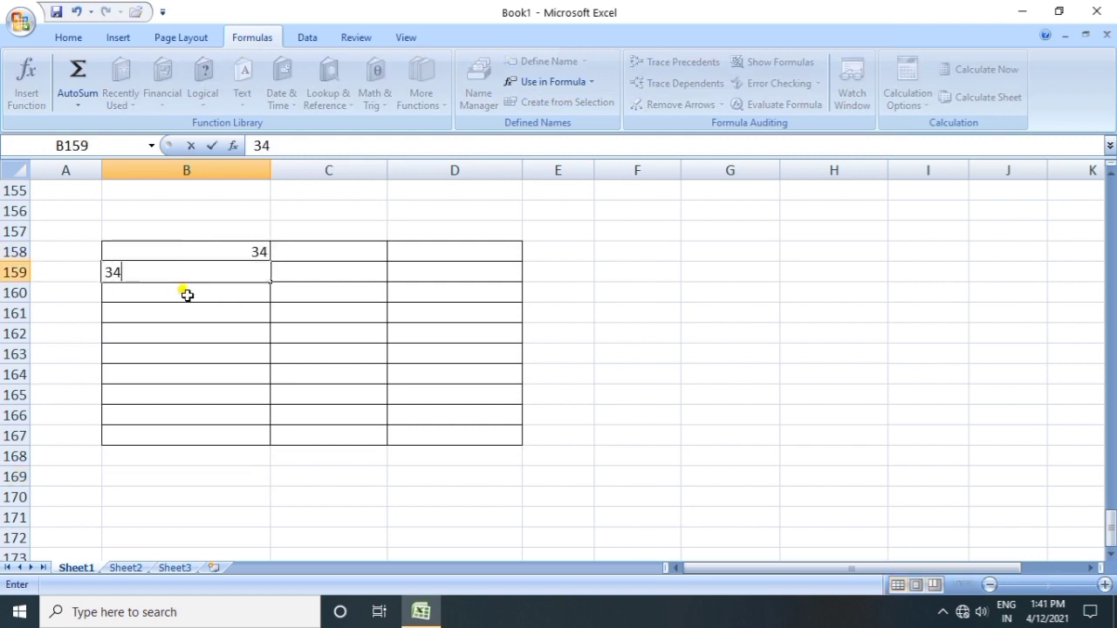
{"action": "left_click", "coordinate": [184, 291]}
{"action": "type", "text": "23"}
{"action": "left_click", "coordinate": [188, 316]}
{"action": "type", "text": "45"}
{"action": "left_click", "coordinate": [195, 326]}
{"action": "type", "text": "43"}
{"action": "left_click", "coordinate": [210, 348]}
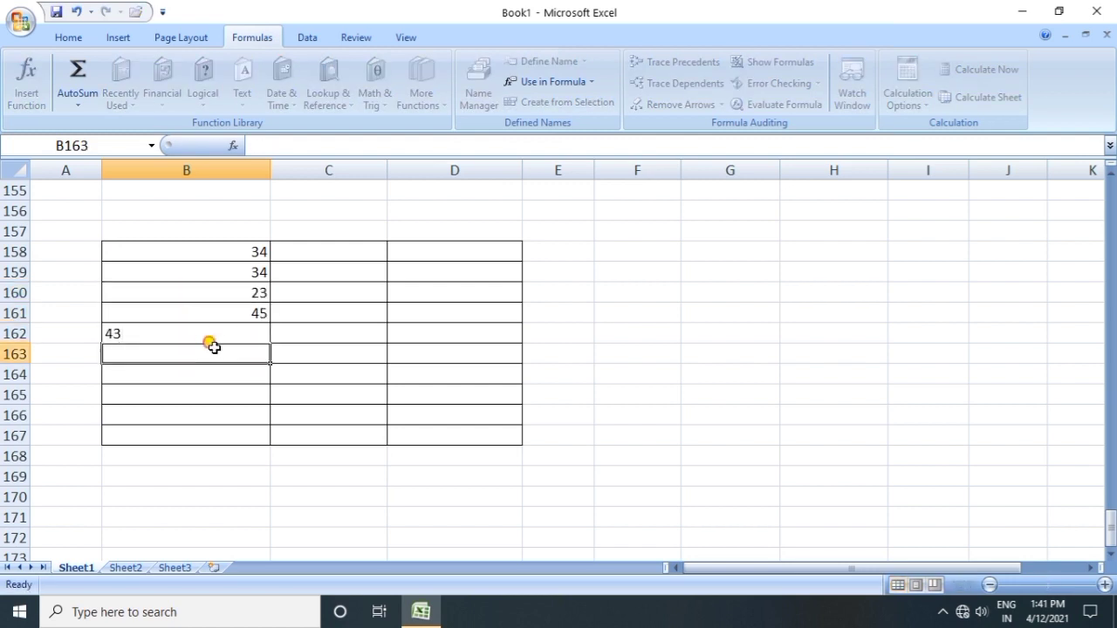
{"action": "type", "text": "32"}
{"action": "left_click", "coordinate": [230, 373]}
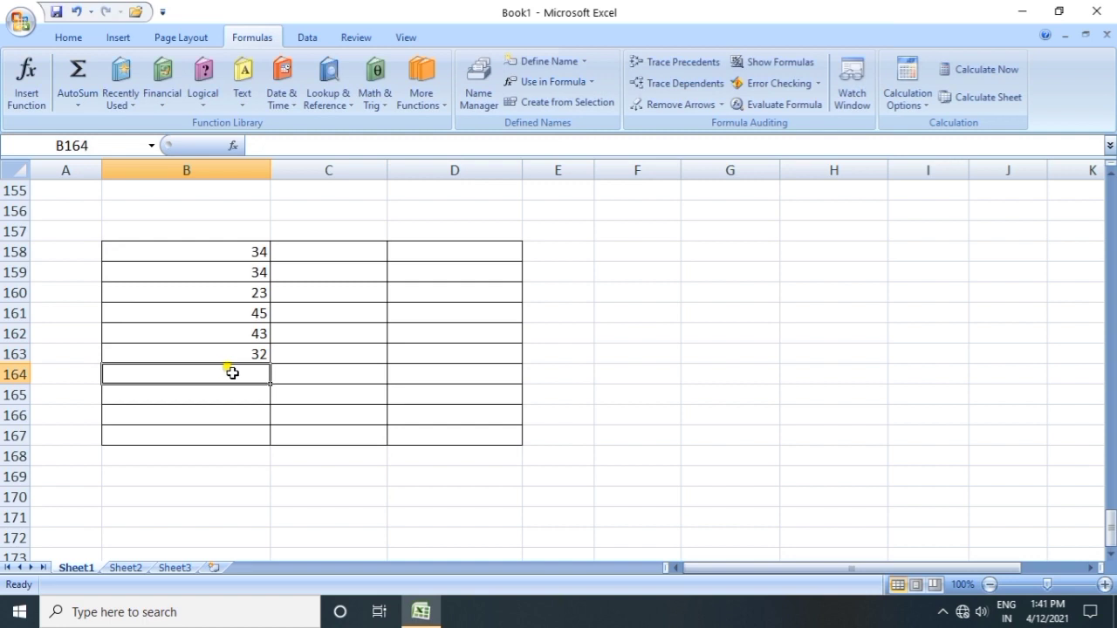
- Enter a SUM formula in B169 below the bordered table, using the defined name xyz as its argument
{"action": "left_click", "coordinate": [232, 473]}
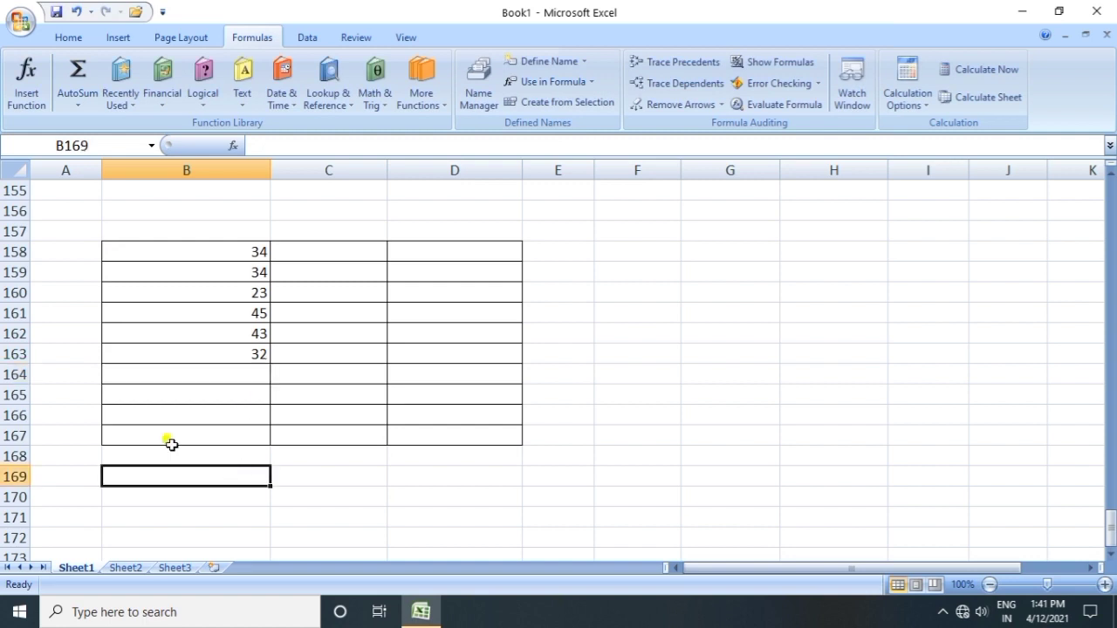
{"action": "type", "text": "=s"}
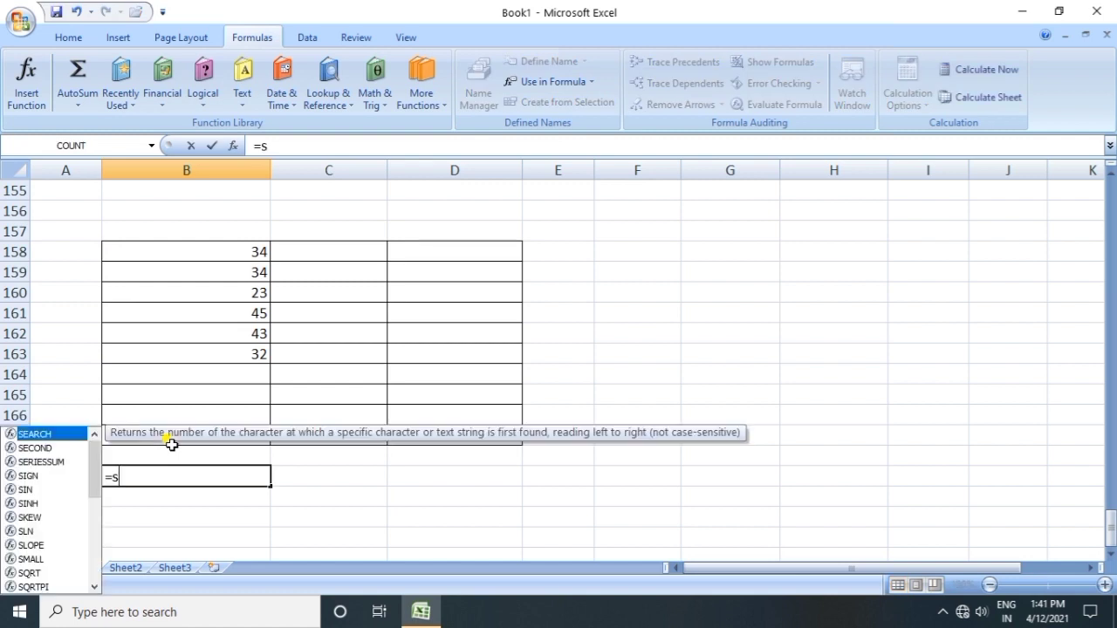
{"action": "type", "text": "um("}
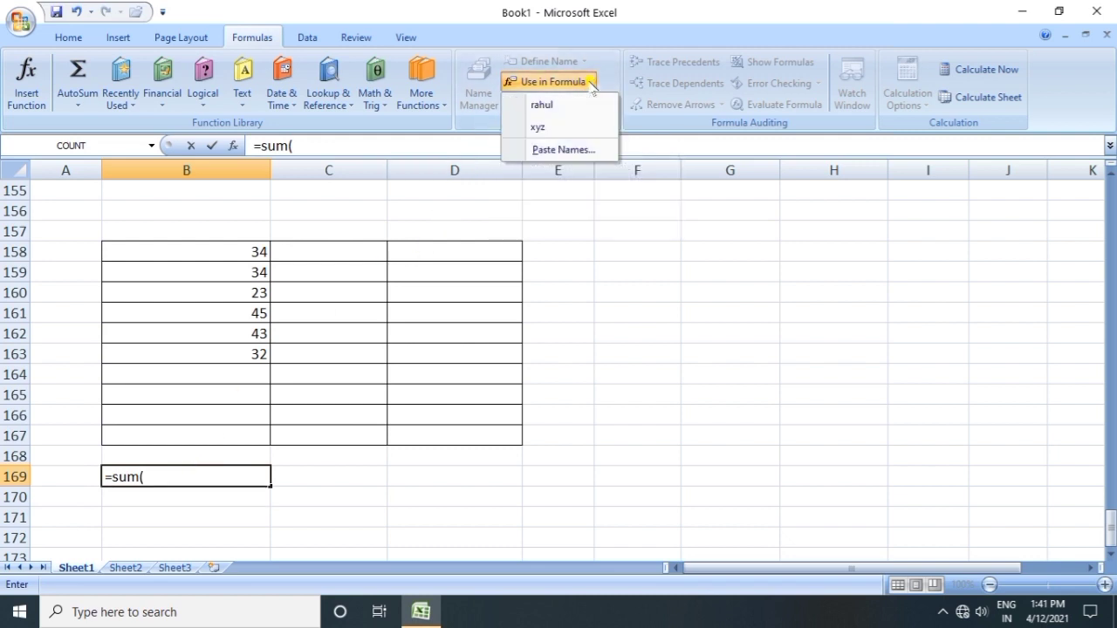
{"action": "left_click", "coordinate": [557, 129]}
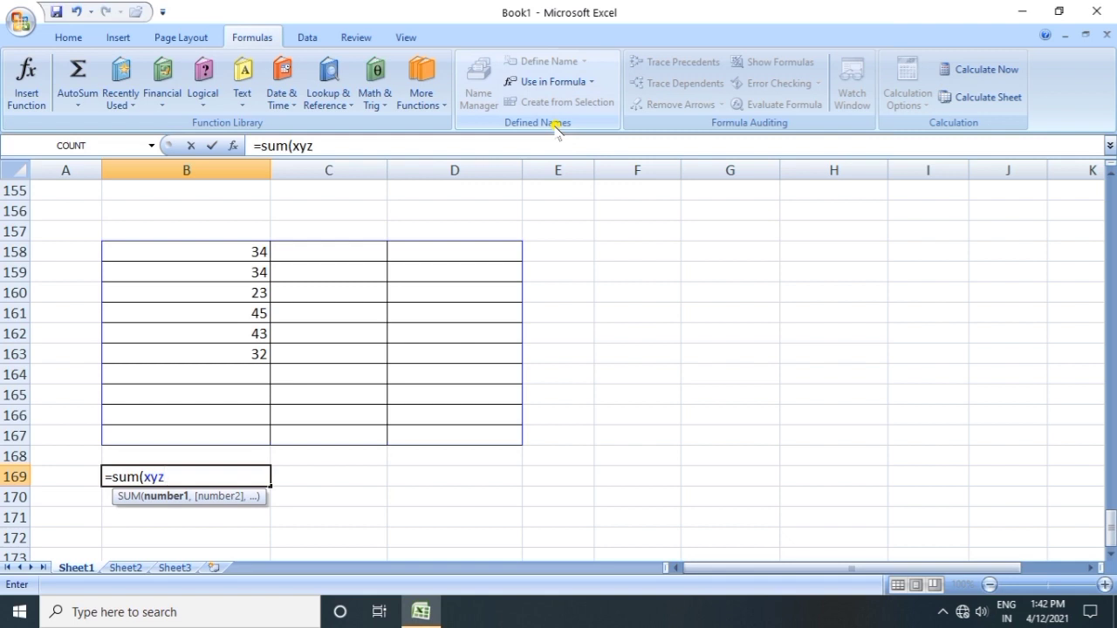
{"action": "type", "text": ")"}
{"action": "key", "text": "Return"}
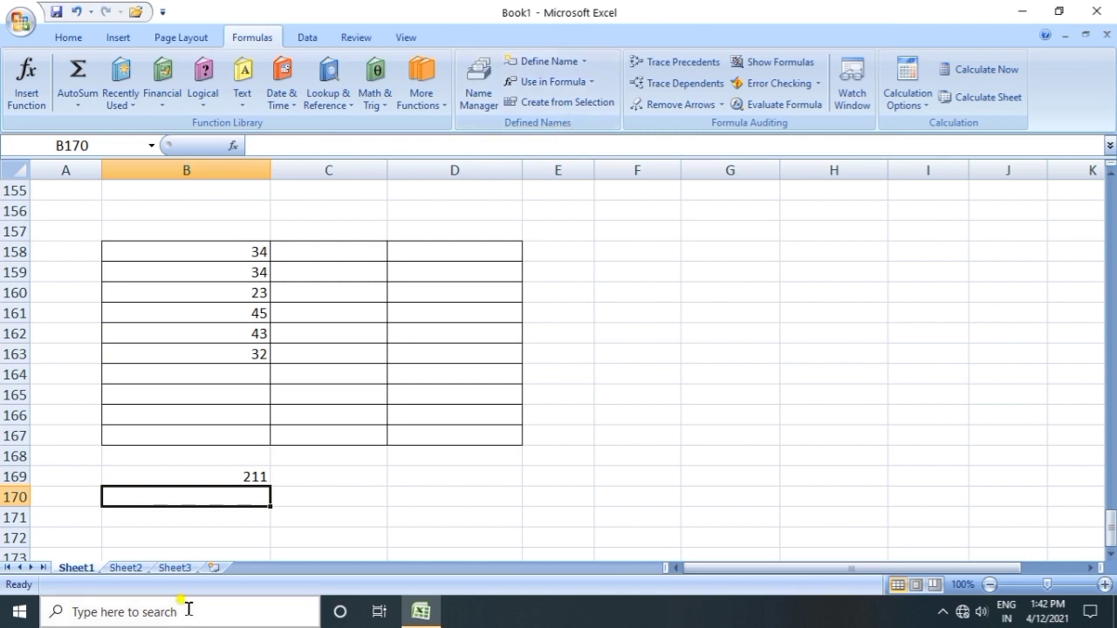
{"action": "left_click", "coordinate": [258, 477]}
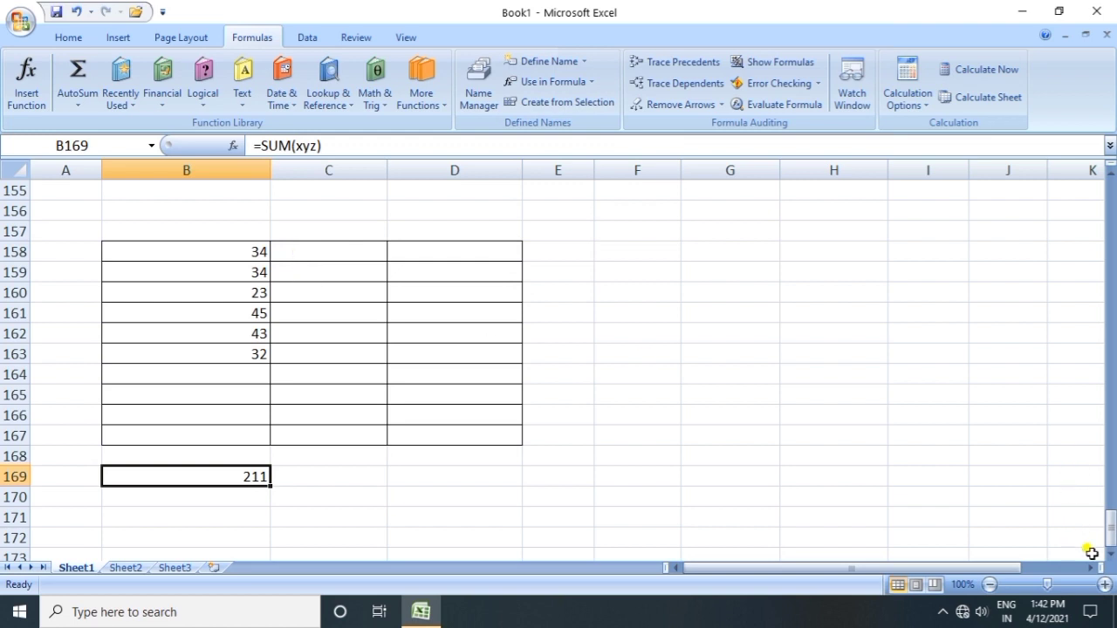
- Review the workbook's defined names in the Name Manager and close it
{"action": "left_click", "coordinate": [1110, 557]}
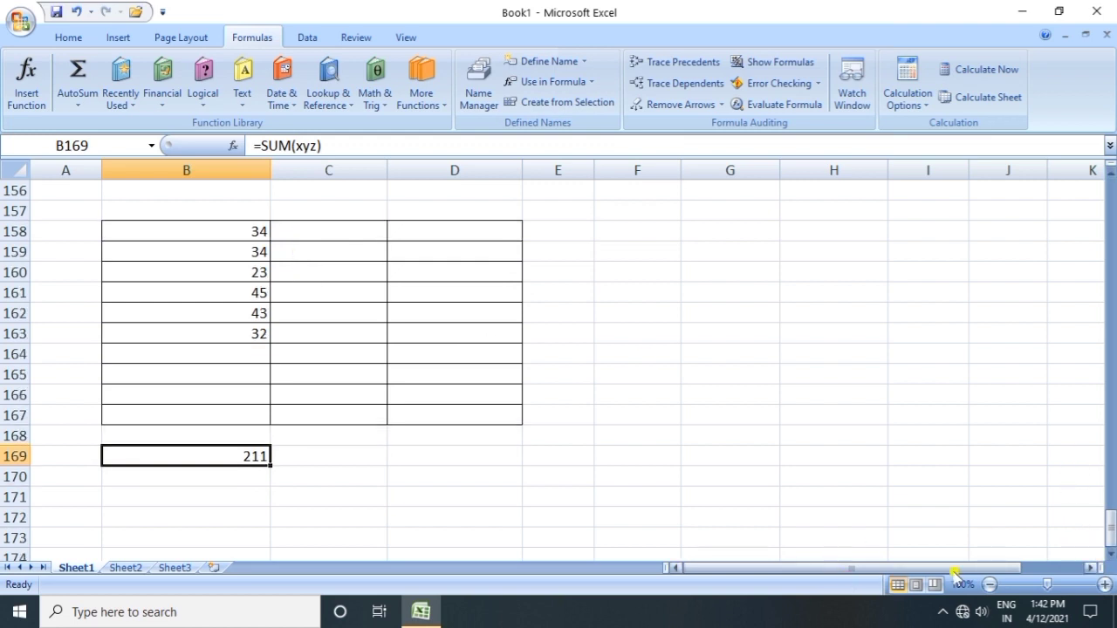
{"action": "left_click", "coordinate": [804, 468]}
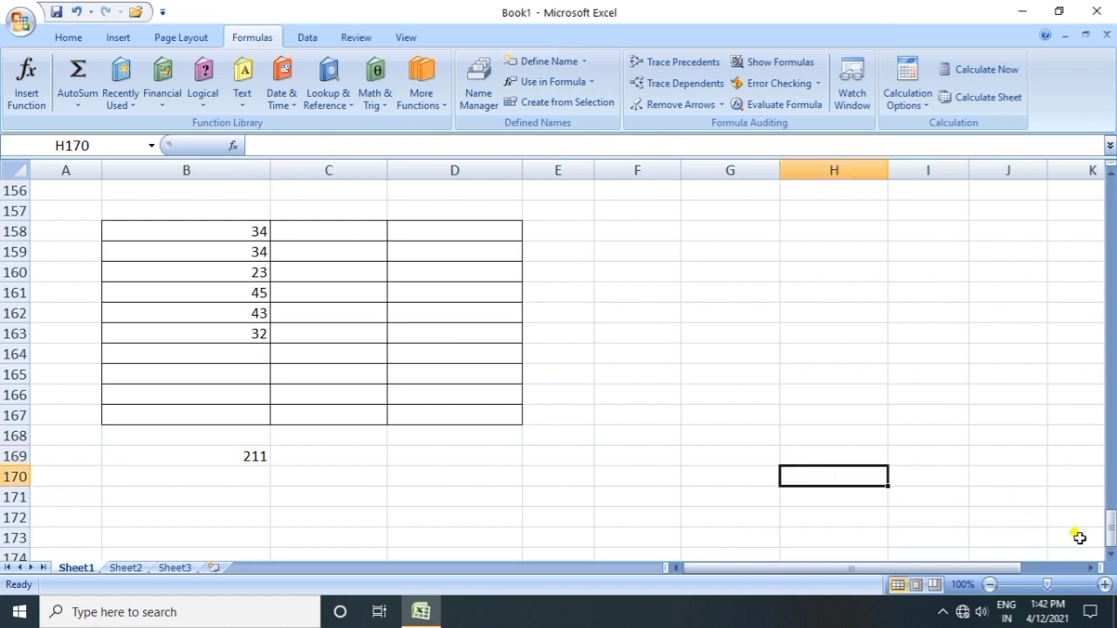
{"action": "left_click", "coordinate": [1110, 558]}
{"action": "left_click", "coordinate": [1110, 558]}
{"action": "left_click", "coordinate": [1111, 558]}
{"action": "left_click", "coordinate": [1110, 557]}
{"action": "left_click", "coordinate": [1095, 540]}
{"action": "left_click", "coordinate": [1096, 541]}
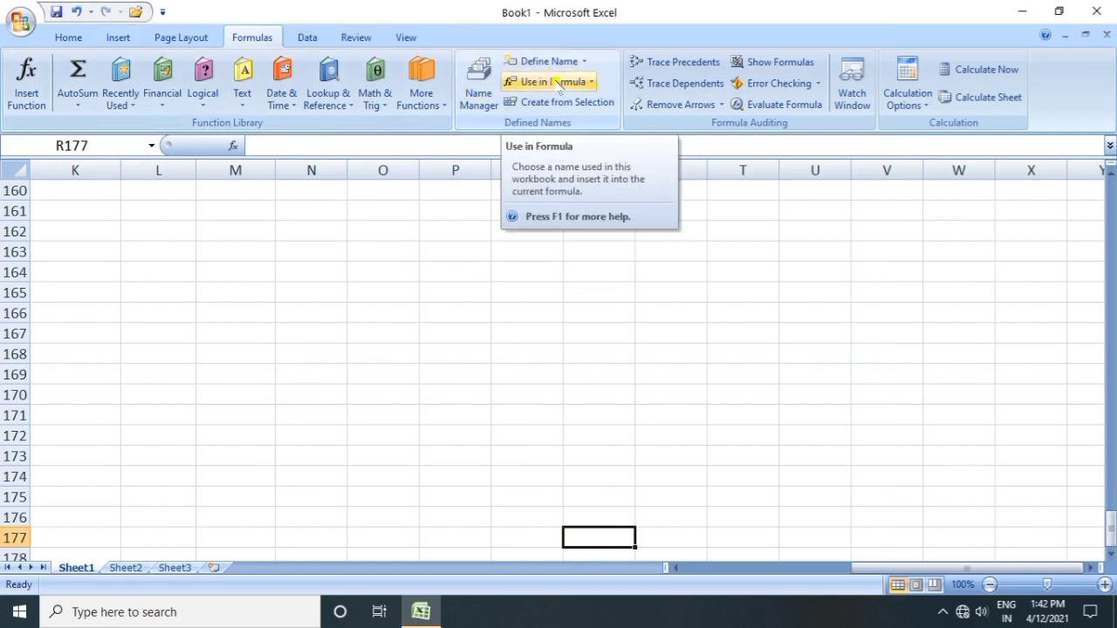
{"action": "left_click", "coordinate": [475, 103]}
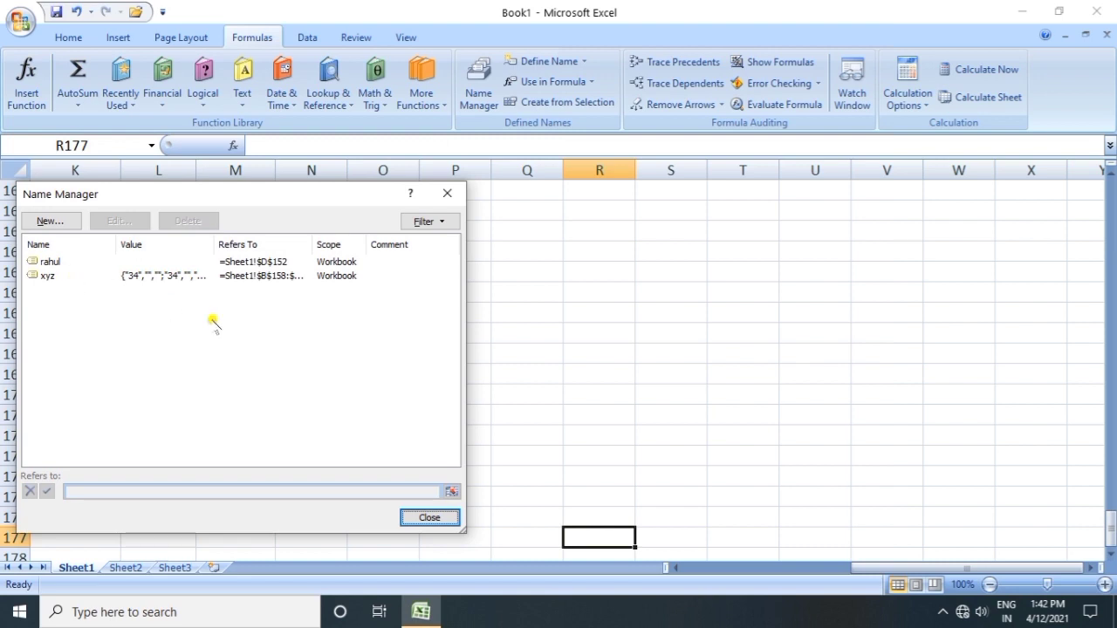
{"action": "left_click", "coordinate": [448, 194]}
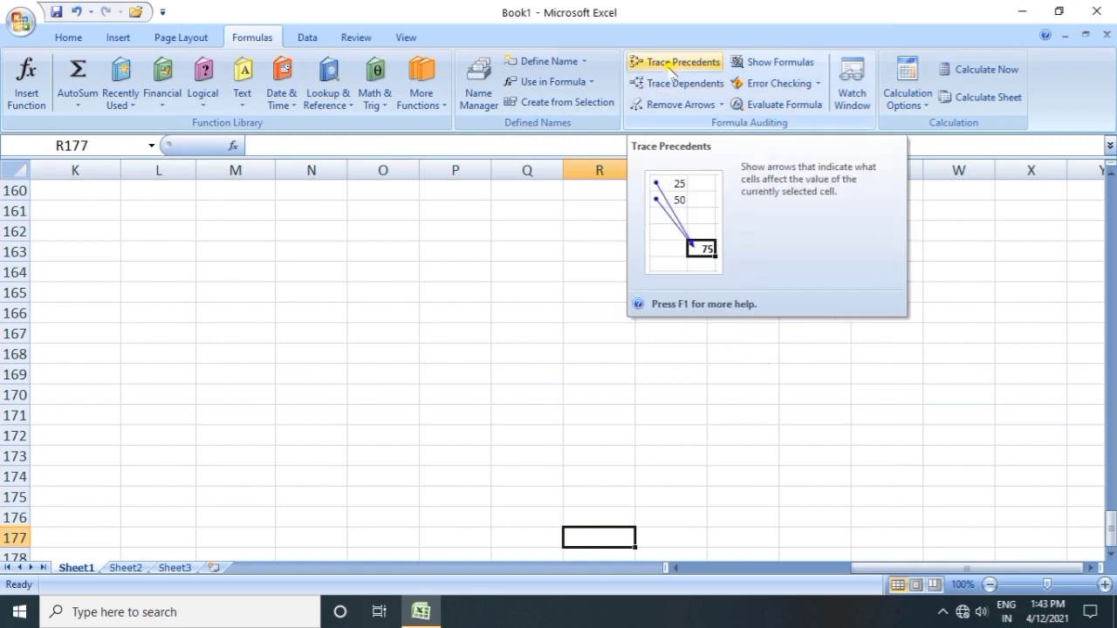
- Enter 23, 23 and 12 across cells N165 to P165 in the empty area beside the table
{"action": "left_click", "coordinate": [317, 296]}
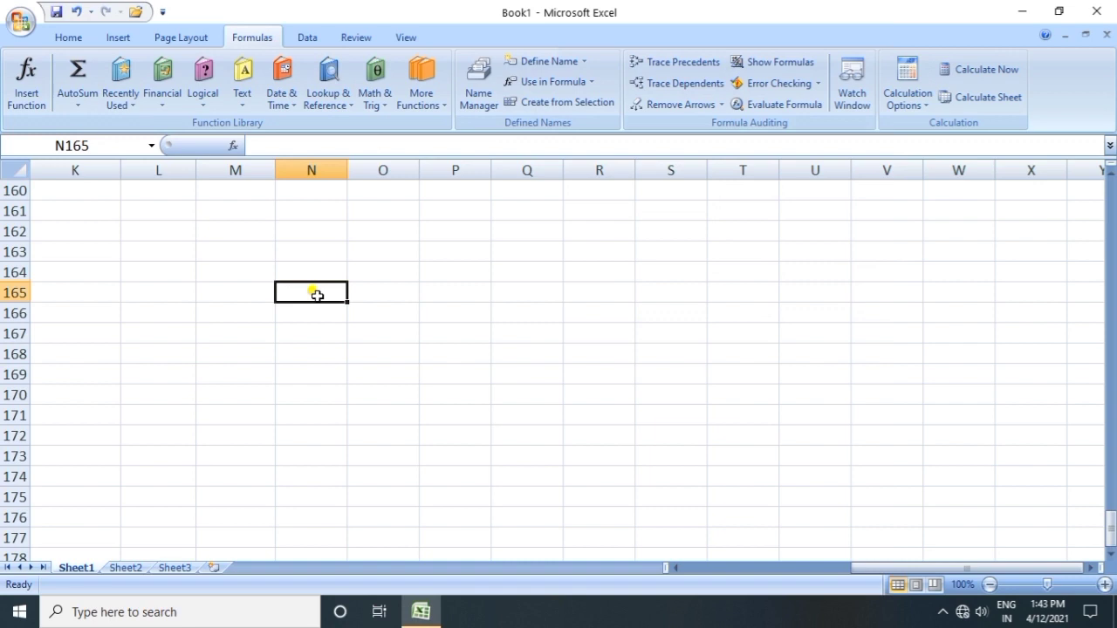
{"action": "type", "text": "23"}
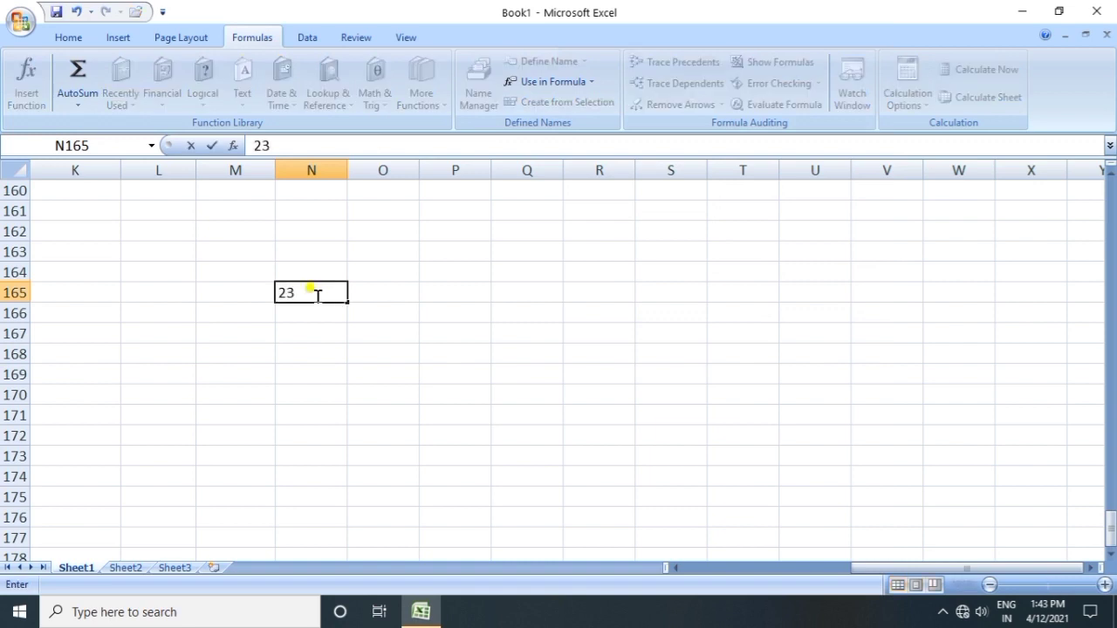
{"action": "key", "text": "Tab"}
{"action": "type", "text": "23"}
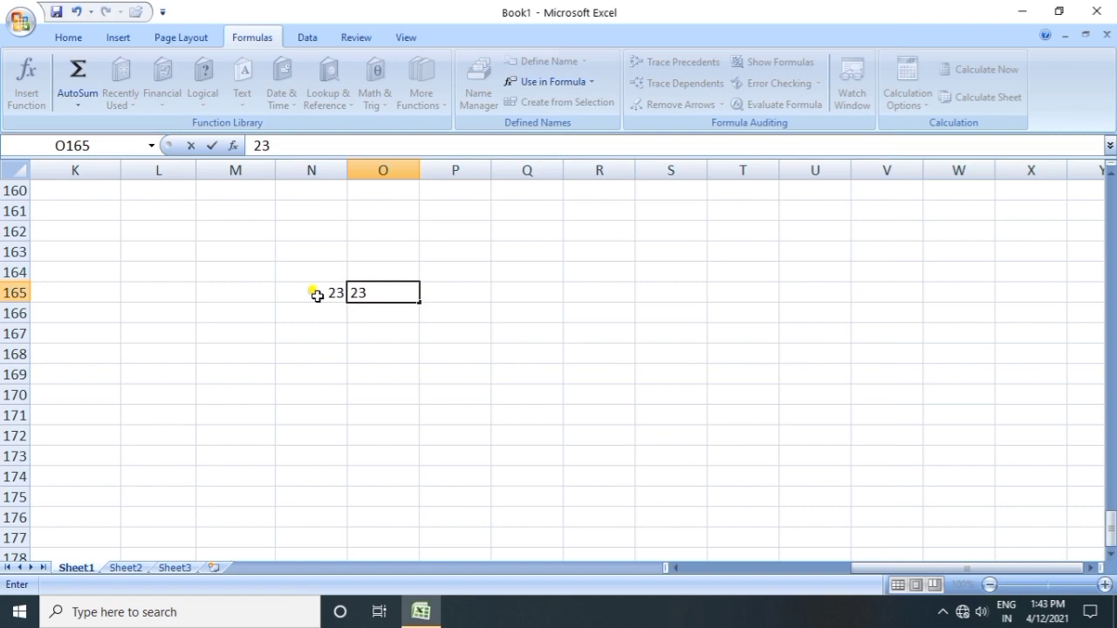
{"action": "key", "text": "Tab"}
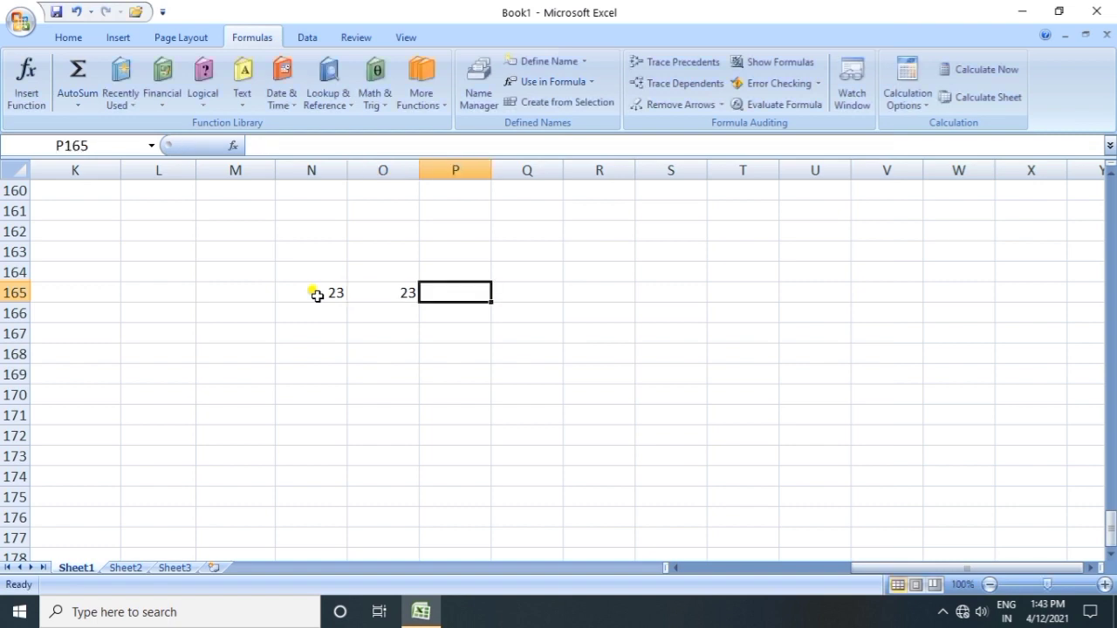
{"action": "type", "text": "12"}
{"action": "key", "text": "Return"}
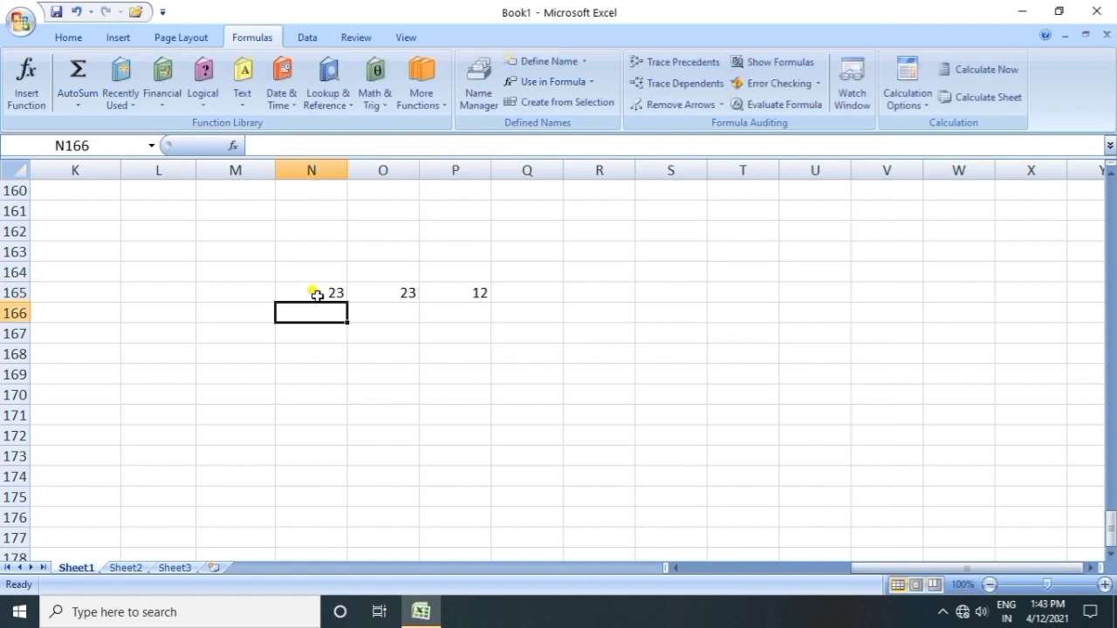
{"action": "left_click", "coordinate": [383, 325]}
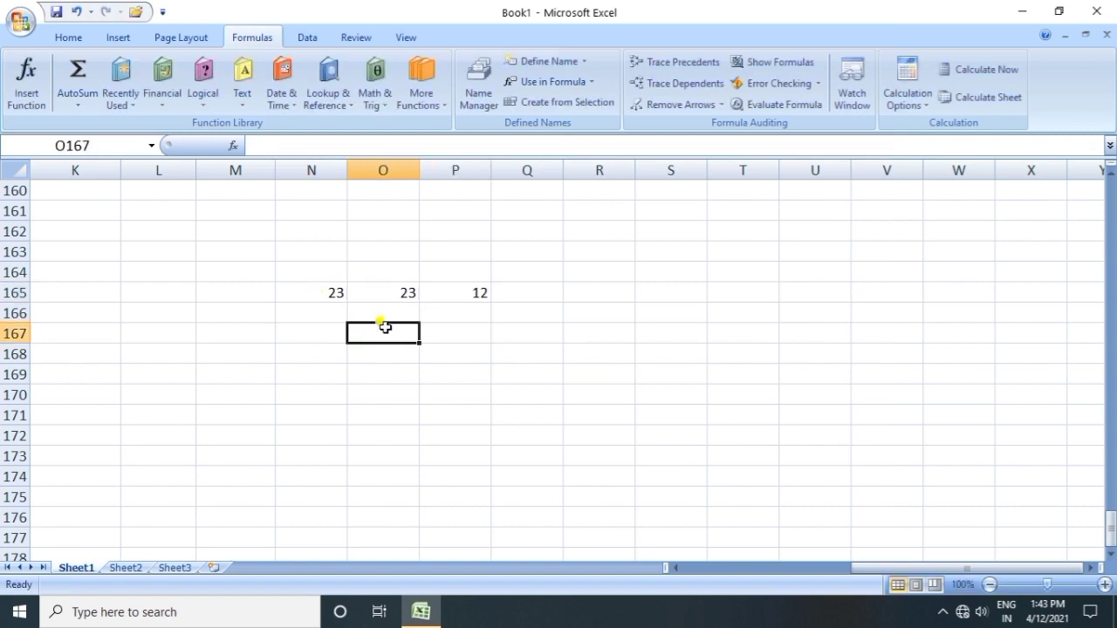
{"action": "type", "text": "25"}
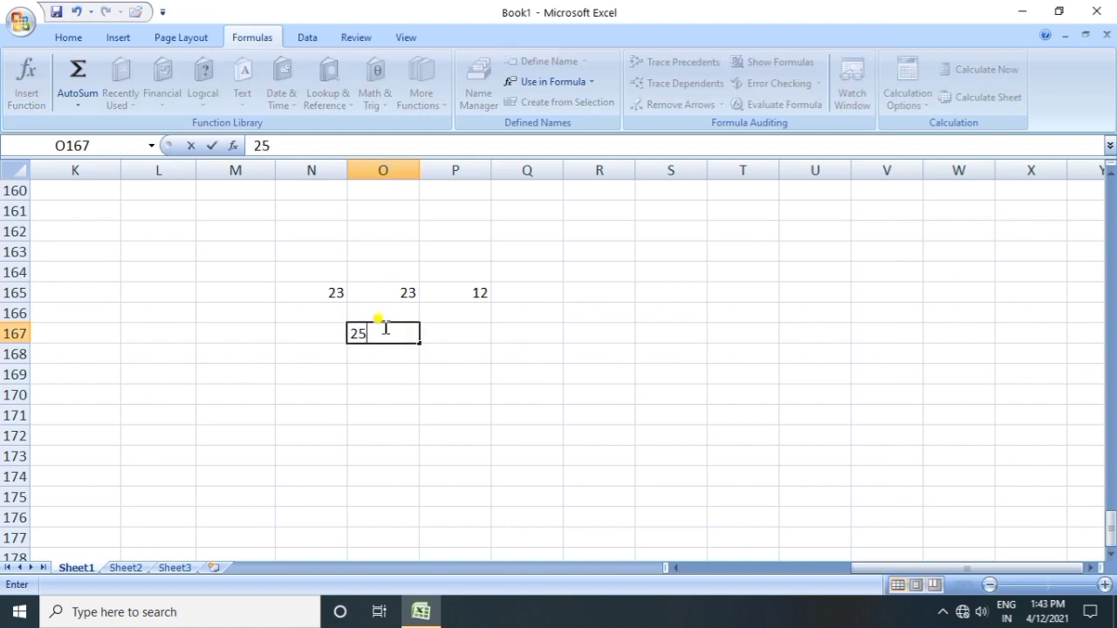
{"action": "left_click", "coordinate": [386, 366]}
{"action": "left_click", "coordinate": [393, 337]}
{"action": "key", "text": "Delete"}
{"action": "left_click", "coordinate": [355, 354]}
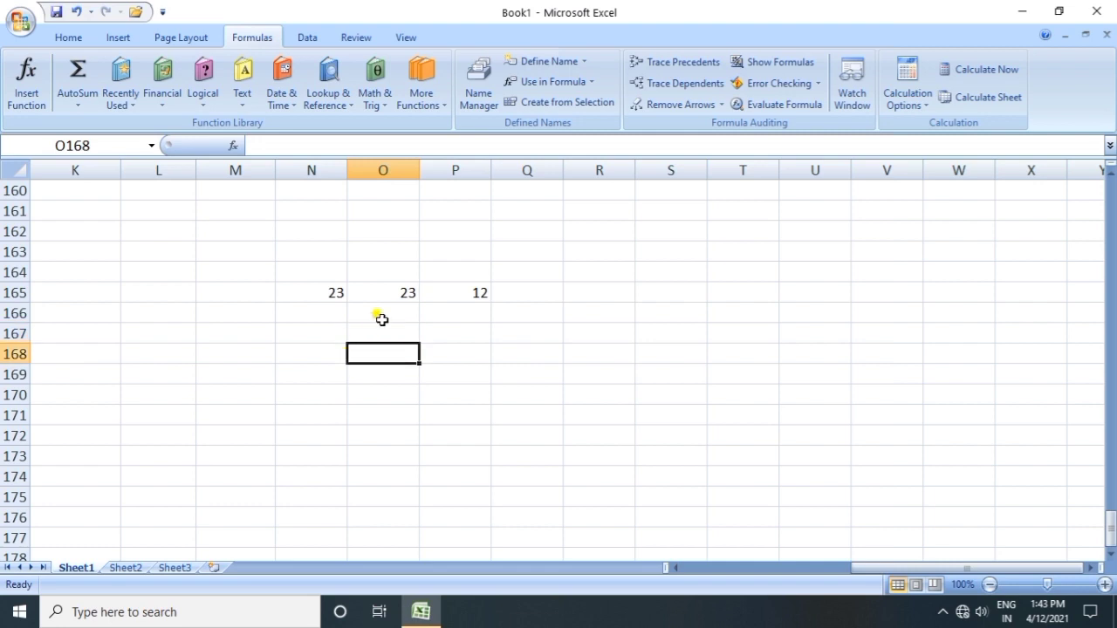
- Enter a SUM formula in O167 that adds the range N165:P165
{"action": "left_click_drag", "start_coordinate": [303, 290], "coordinate": [442, 293]}
{"action": "left_click", "coordinate": [373, 341]}
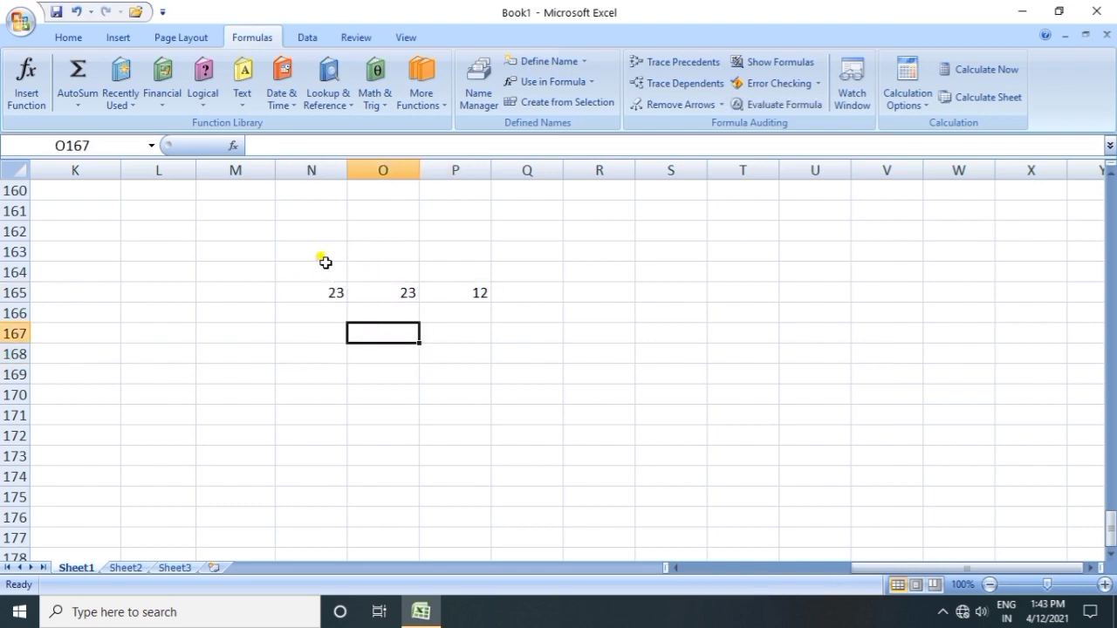
{"action": "type", "text": "=sum"}
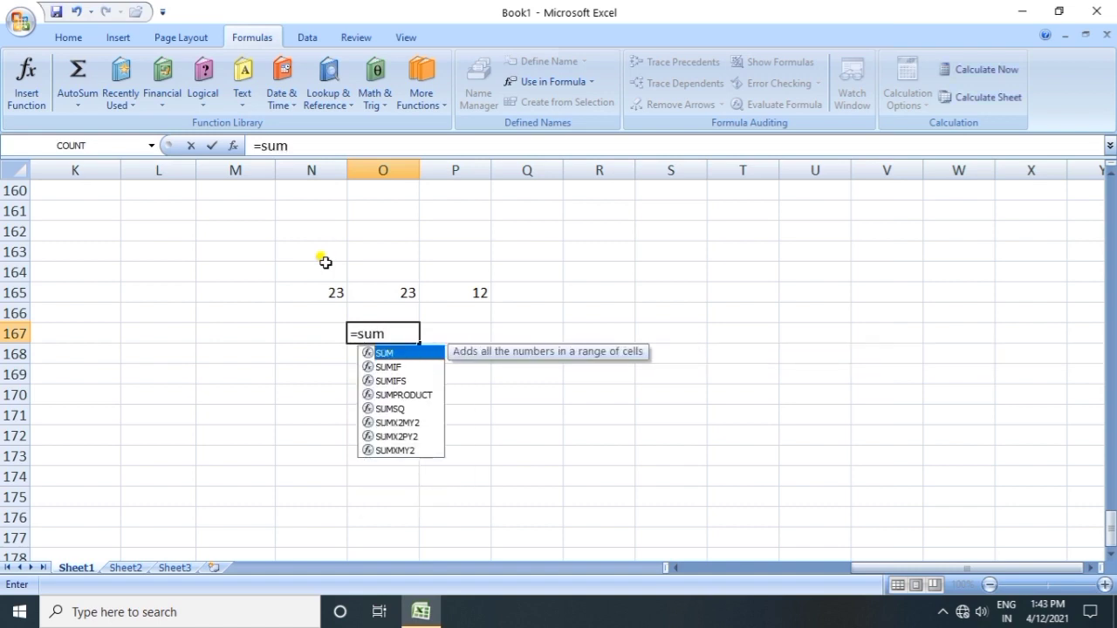
{"action": "type", "text": "("}
{"action": "left_click", "coordinate": [320, 291]}
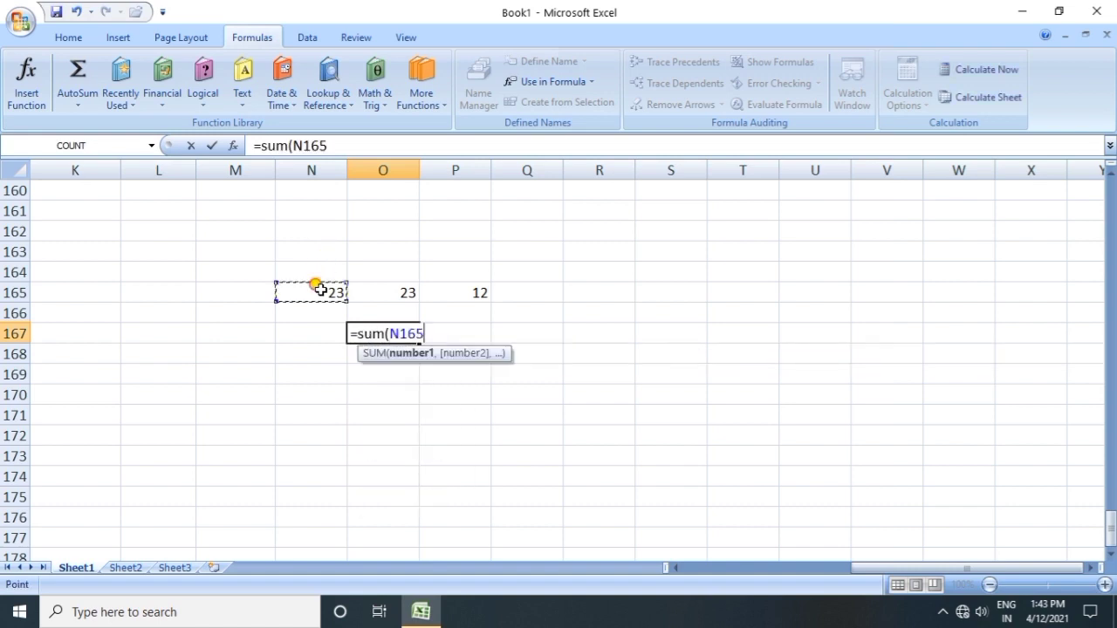
{"action": "left_click_drag", "start_coordinate": [320, 290], "coordinate": [449, 287]}
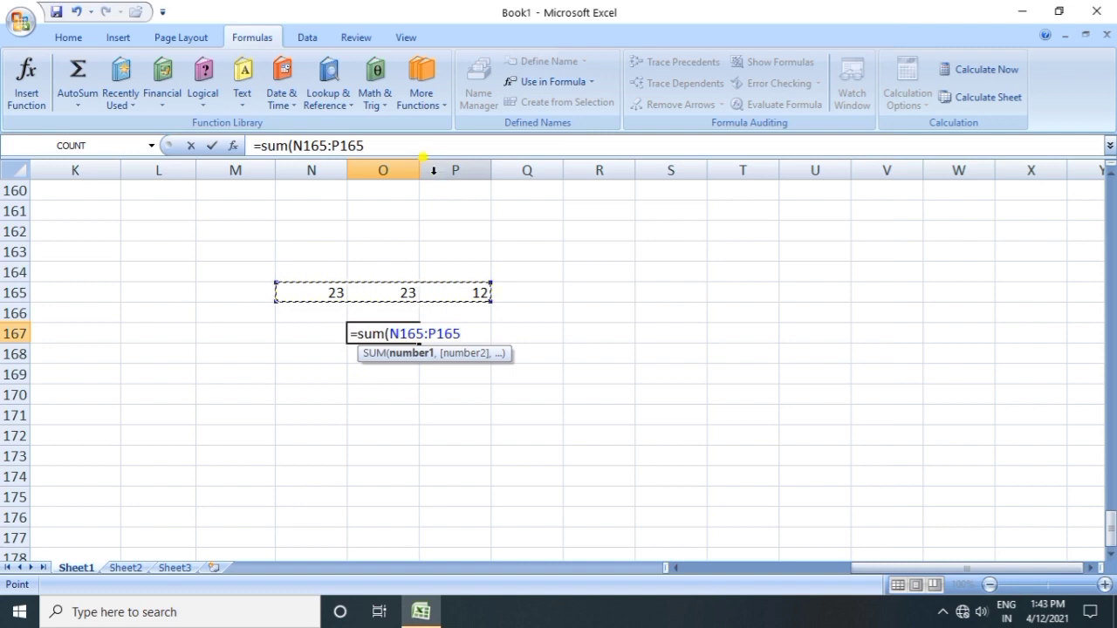
{"action": "type", "text": ")"}
{"action": "key", "text": "Return"}
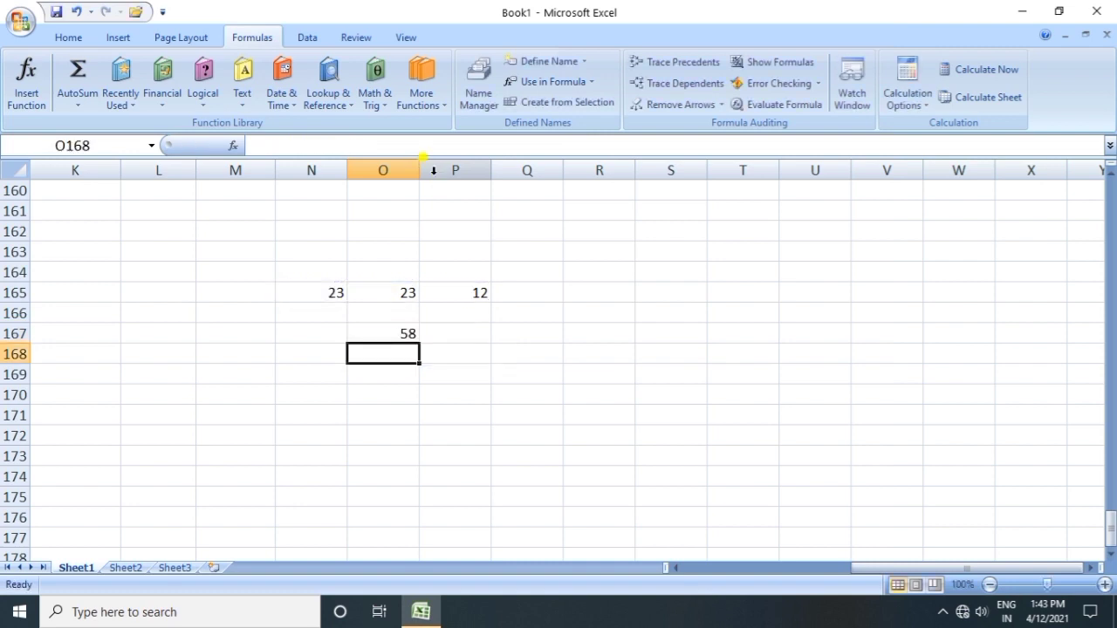
- Trace the precedents of the SUM formula in O167 and remove the tracer arrows
{"action": "left_click", "coordinate": [396, 373]}
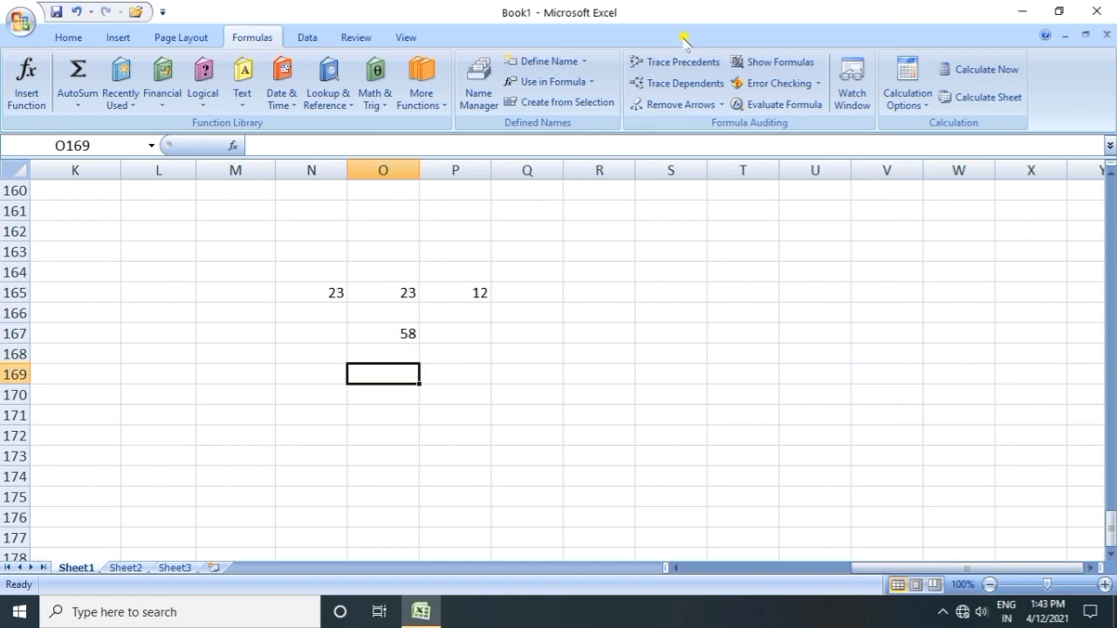
{"action": "left_click", "coordinate": [386, 334]}
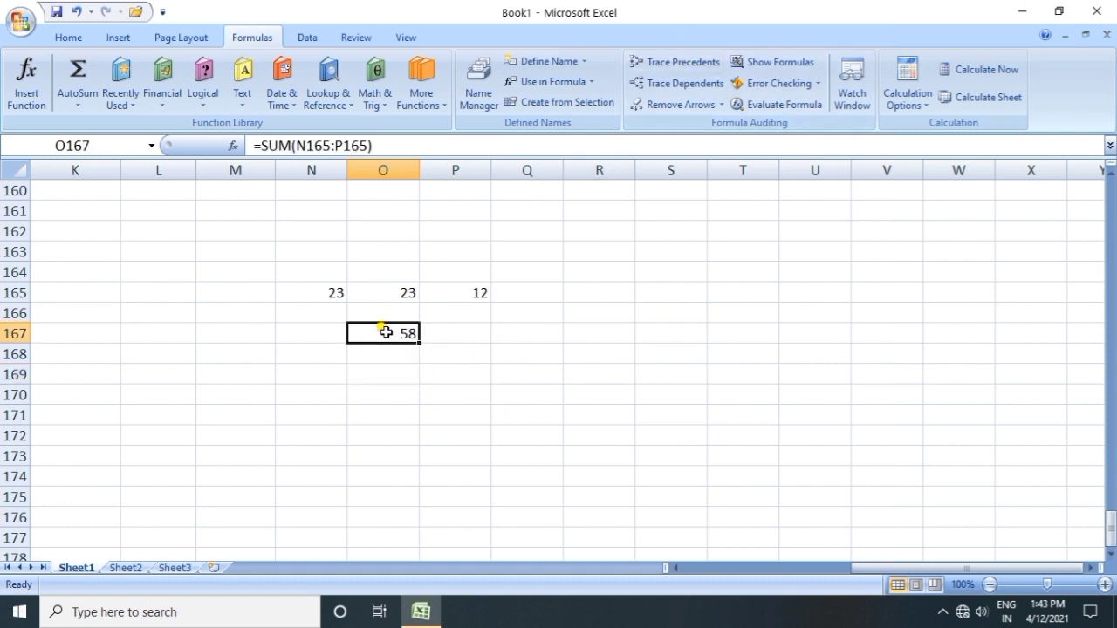
{"action": "left_click", "coordinate": [697, 66]}
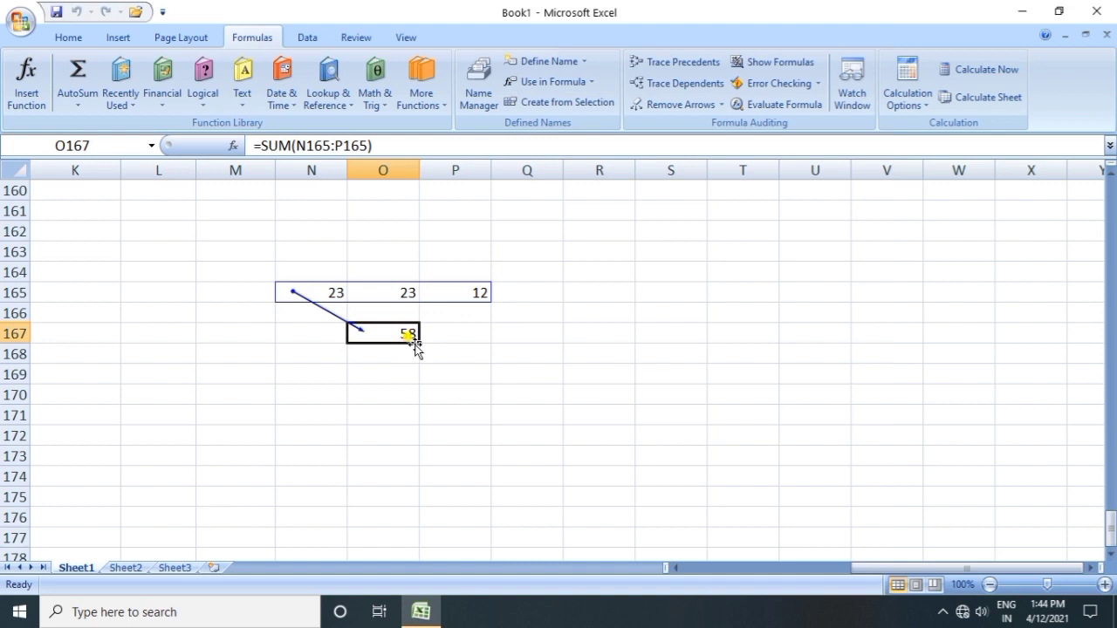
{"action": "left_click", "coordinate": [421, 373]}
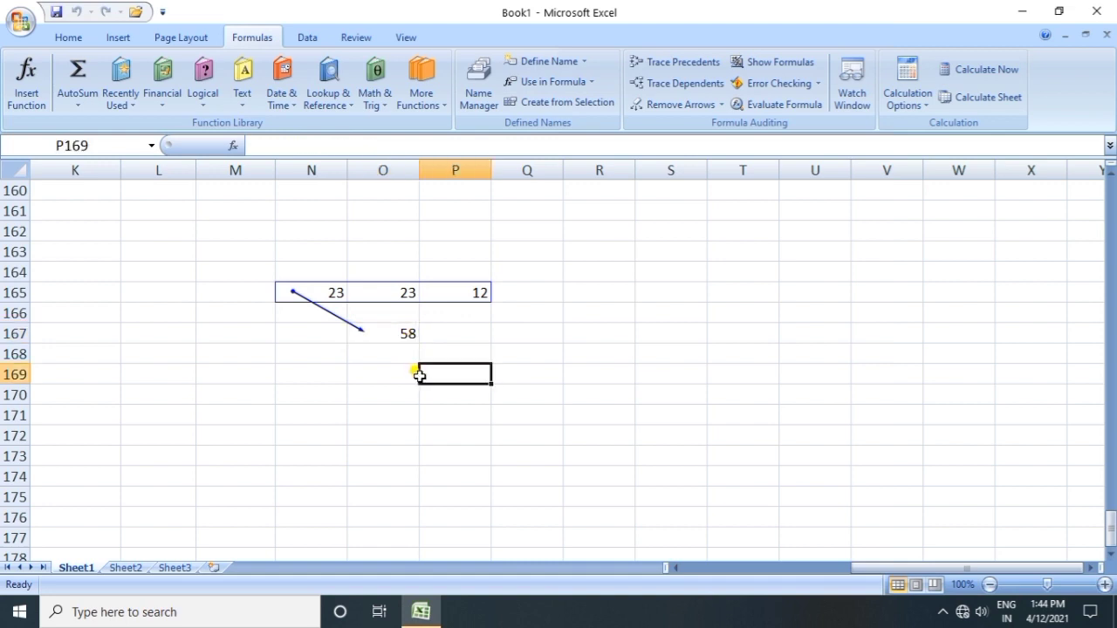
{"action": "left_click", "coordinate": [694, 104]}
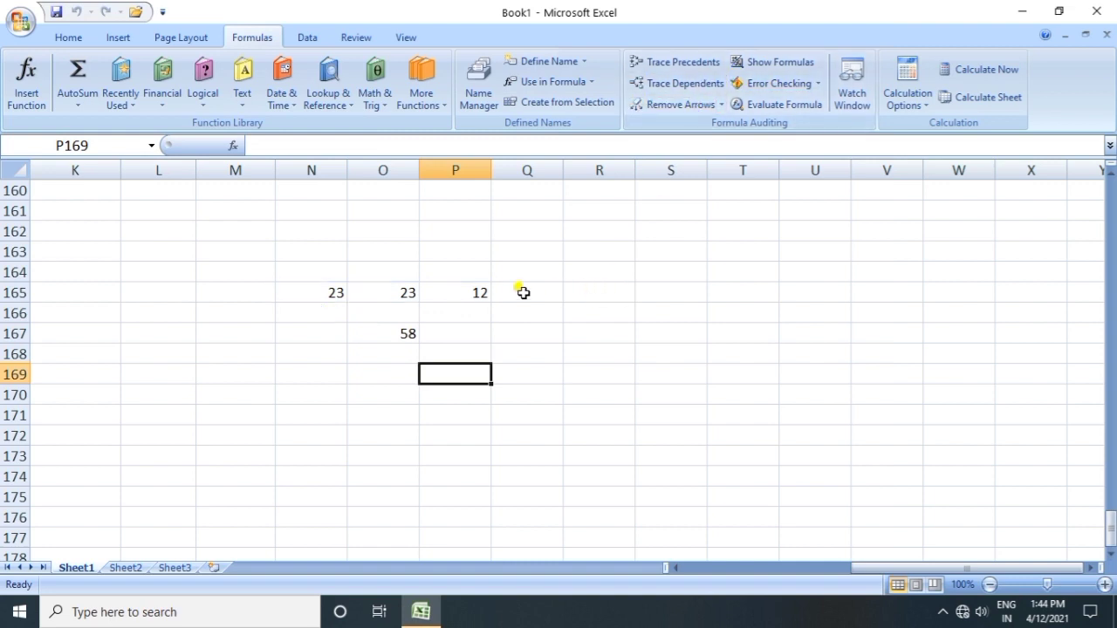
- Trace the dependents of cell N165 and remove the tracer arrows
{"action": "left_click", "coordinate": [315, 296]}
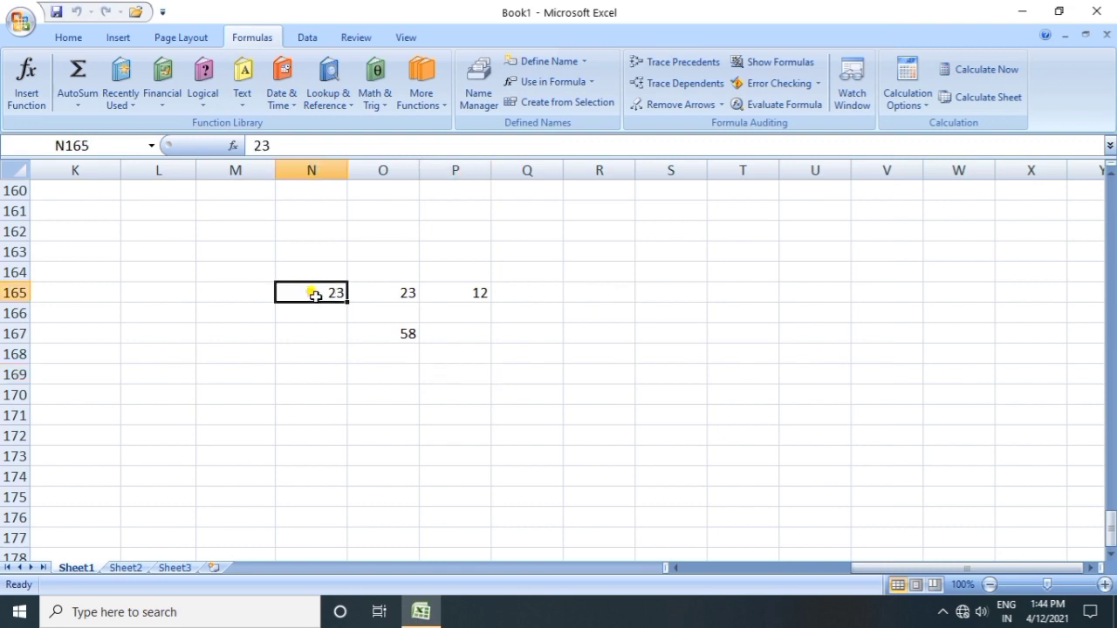
{"action": "left_click", "coordinate": [689, 84]}
{"action": "left_click", "coordinate": [702, 106]}
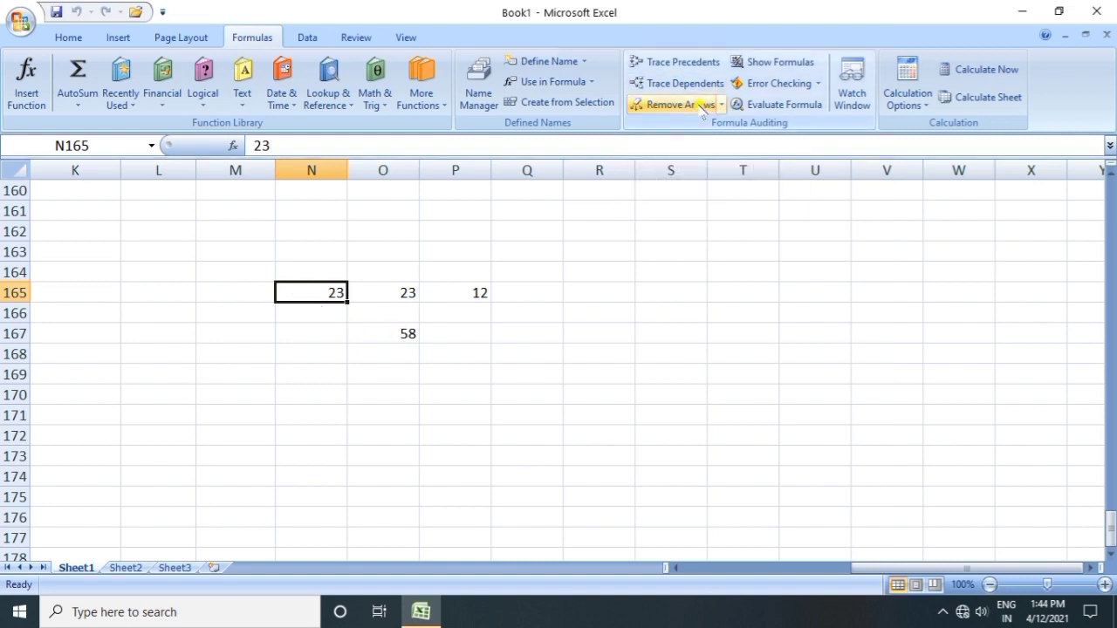
{"action": "left_click", "coordinate": [302, 431]}
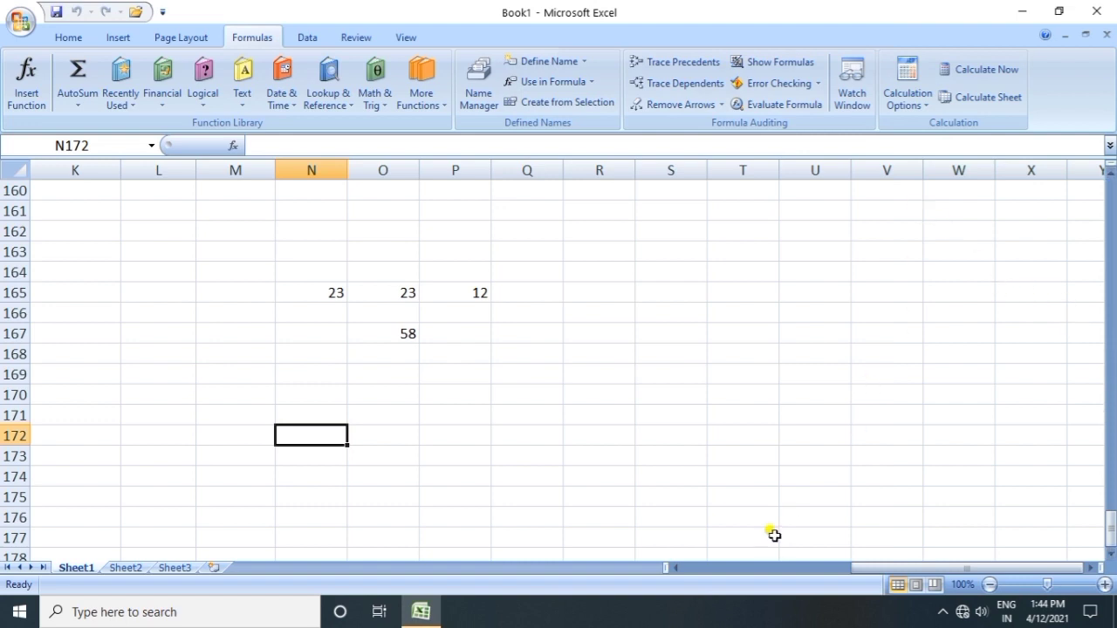
- Turn on Show Formulas for Sheet1 to examine the formulas in the item table's Amount column
{"action": "scroll", "coordinate": [772, 532], "scroll_direction": "up", "scroll_amount": 20}
{"action": "scroll", "coordinate": [762, 500], "scroll_direction": "up", "scroll_amount": 14}
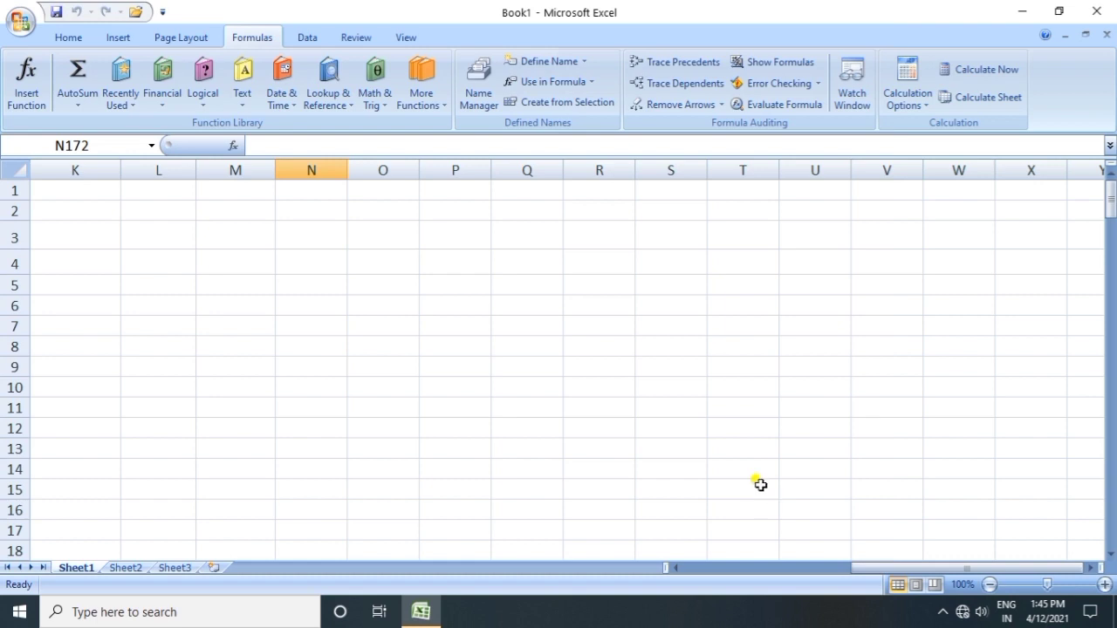
{"action": "left_click", "coordinate": [762, 62]}
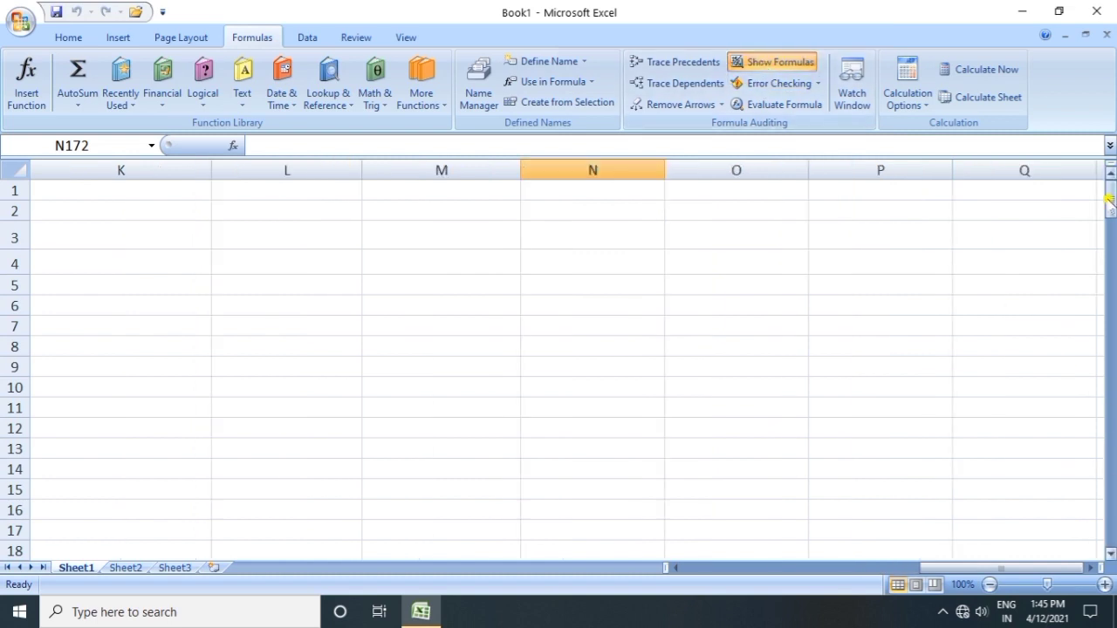
{"action": "left_click_drag", "start_coordinate": [996, 568], "coordinate": [858, 554]}
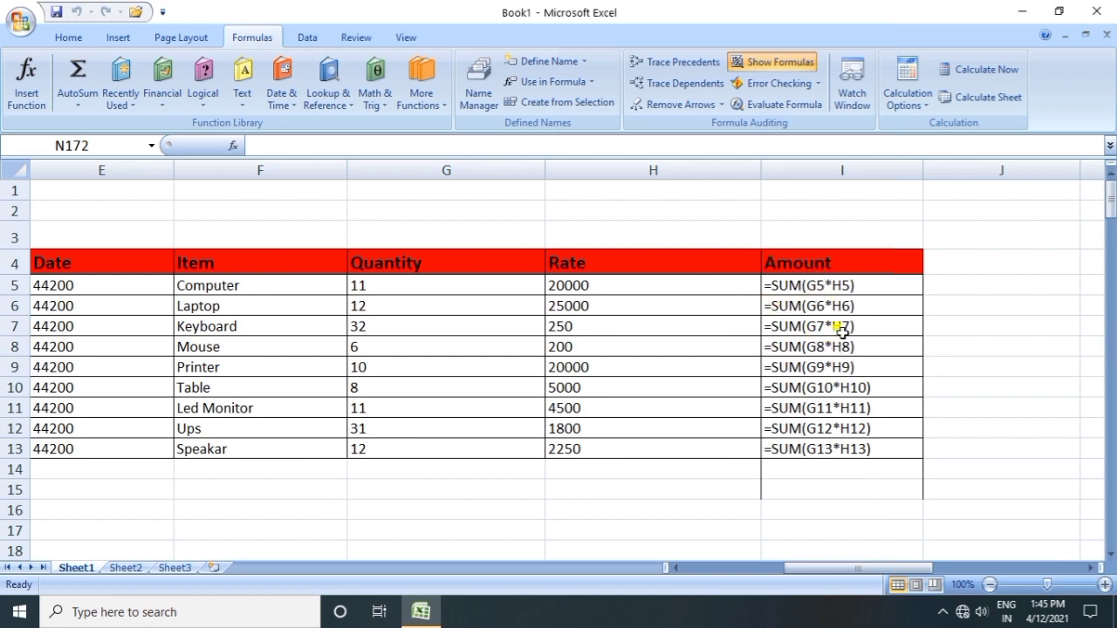
- Examine the Total, Percentage and Grade formulas in the student marks table and turn off Show Formulas
{"action": "left_click_drag", "start_coordinate": [1111, 199], "coordinate": [1112, 352]}
{"action": "left_click_drag", "start_coordinate": [876, 569], "coordinate": [925, 569]}
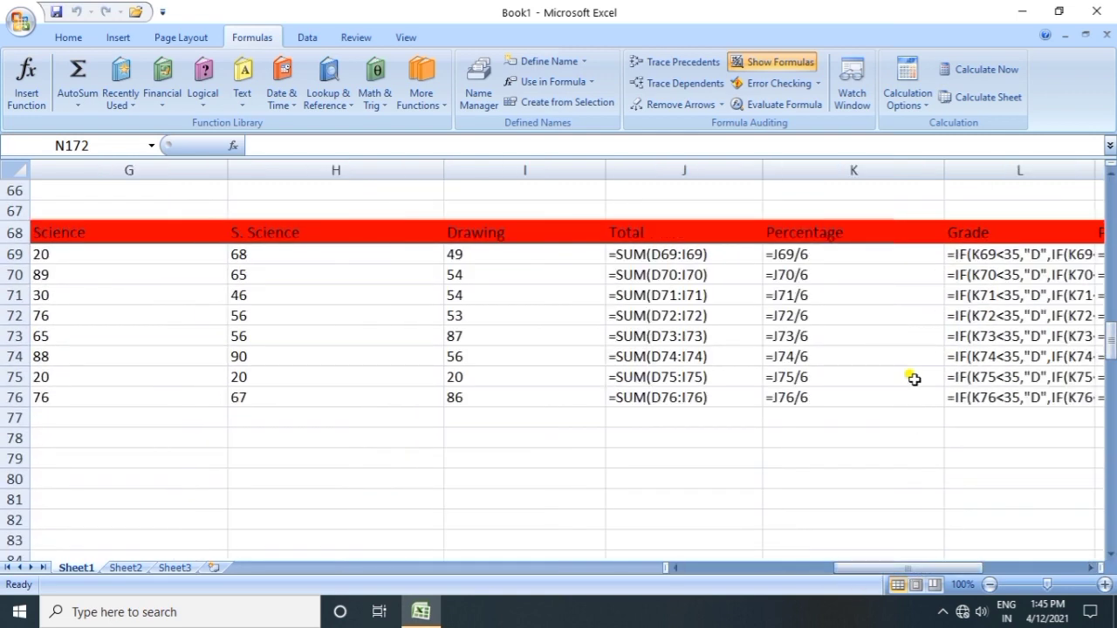
{"action": "left_click", "coordinate": [755, 66]}
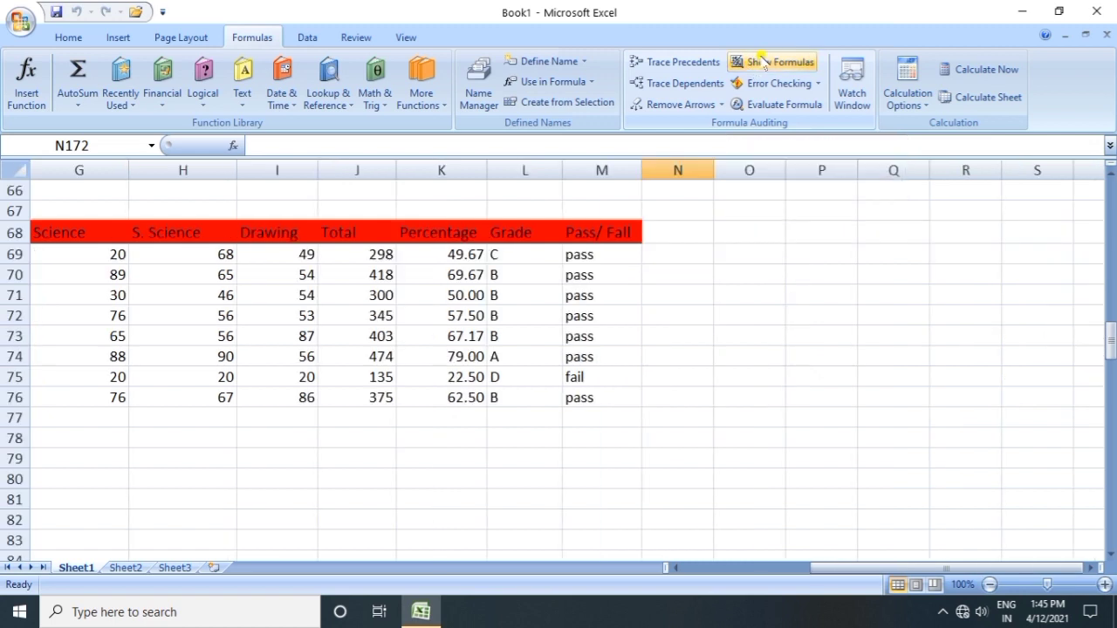
{"action": "left_click_drag", "start_coordinate": [957, 568], "coordinate": [914, 564]}
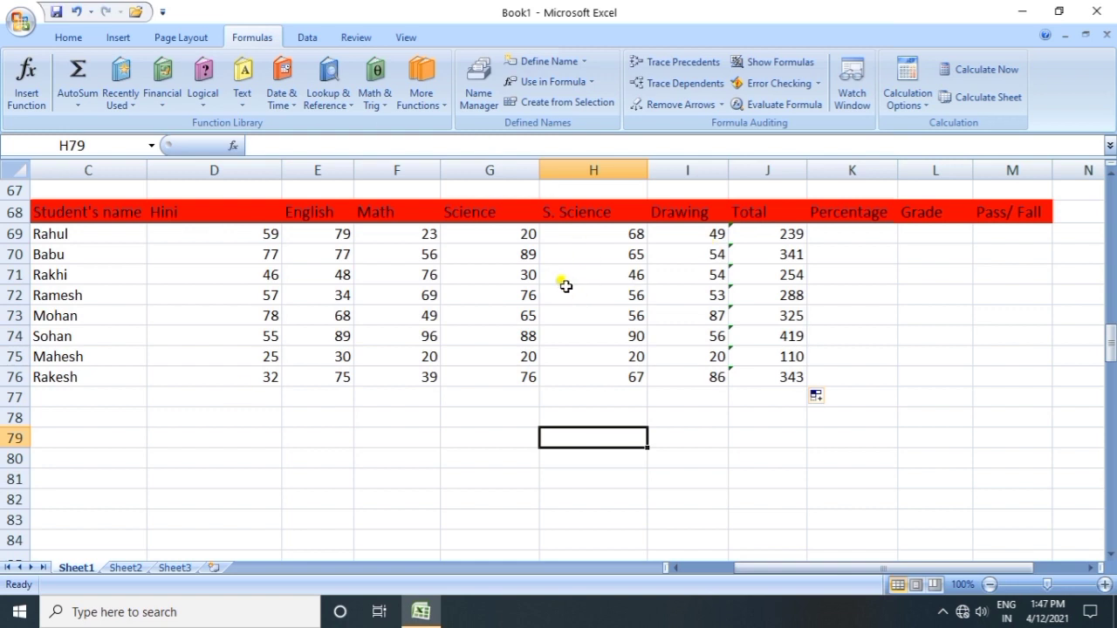
- Run Error Checking on the marks table's Total column, ignore the flagged errors in J69 through J74, and close the check
{"action": "left_click", "coordinate": [252, 230]}
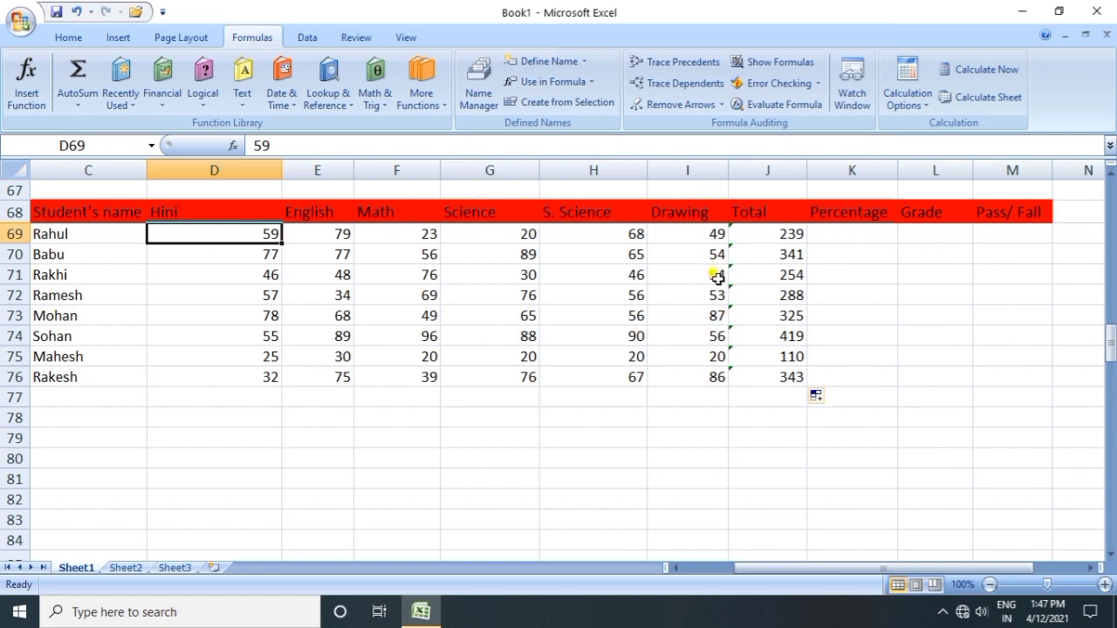
{"action": "left_click", "coordinate": [715, 232]}
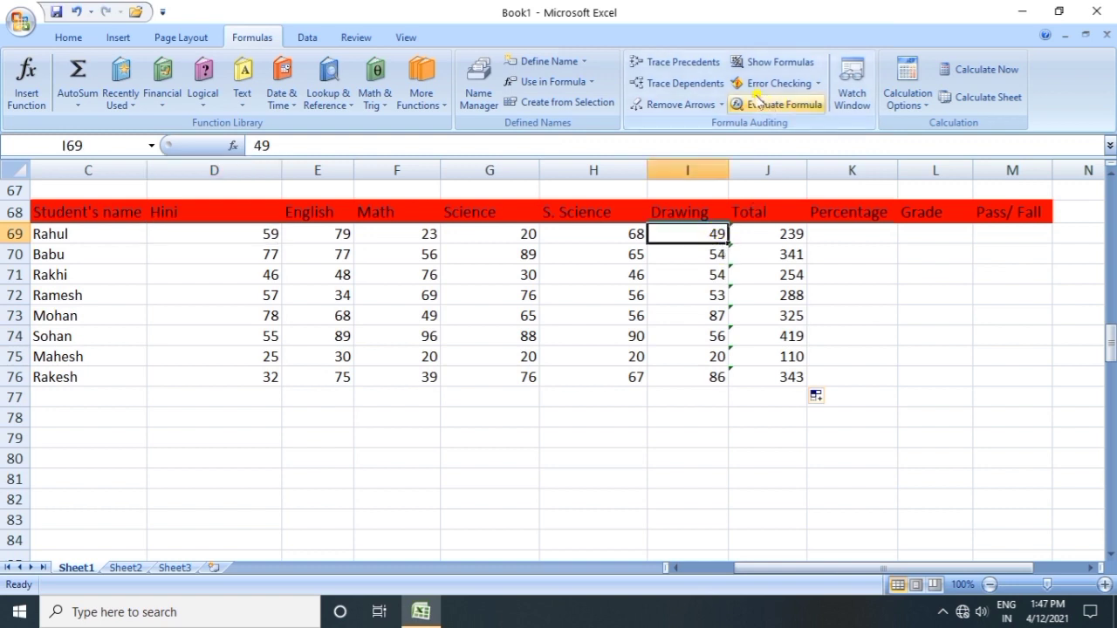
{"action": "left_click", "coordinate": [804, 83]}
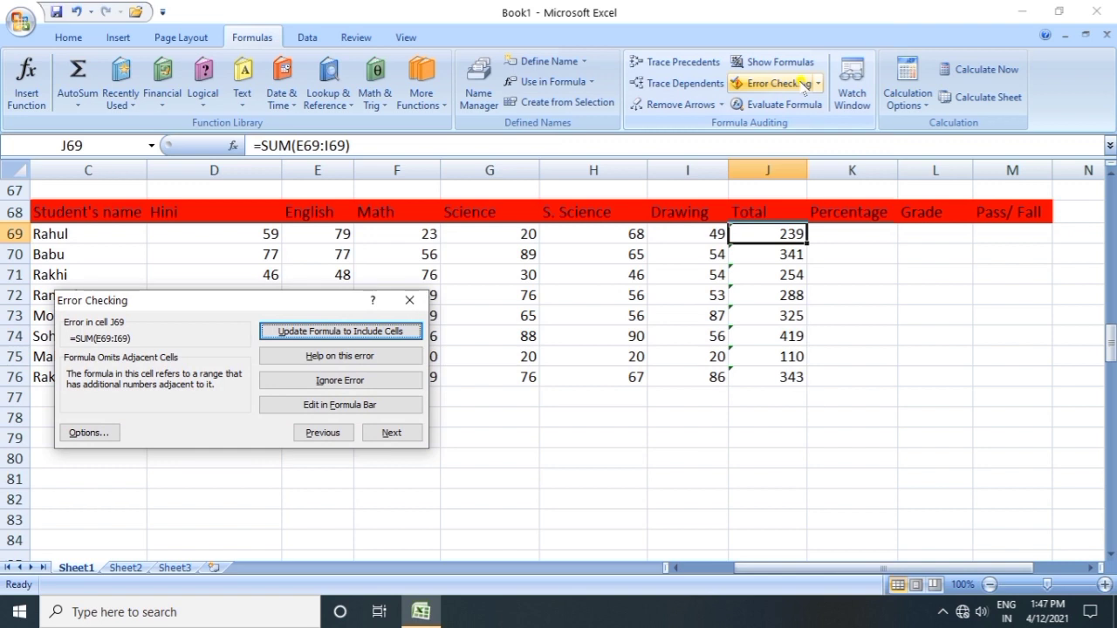
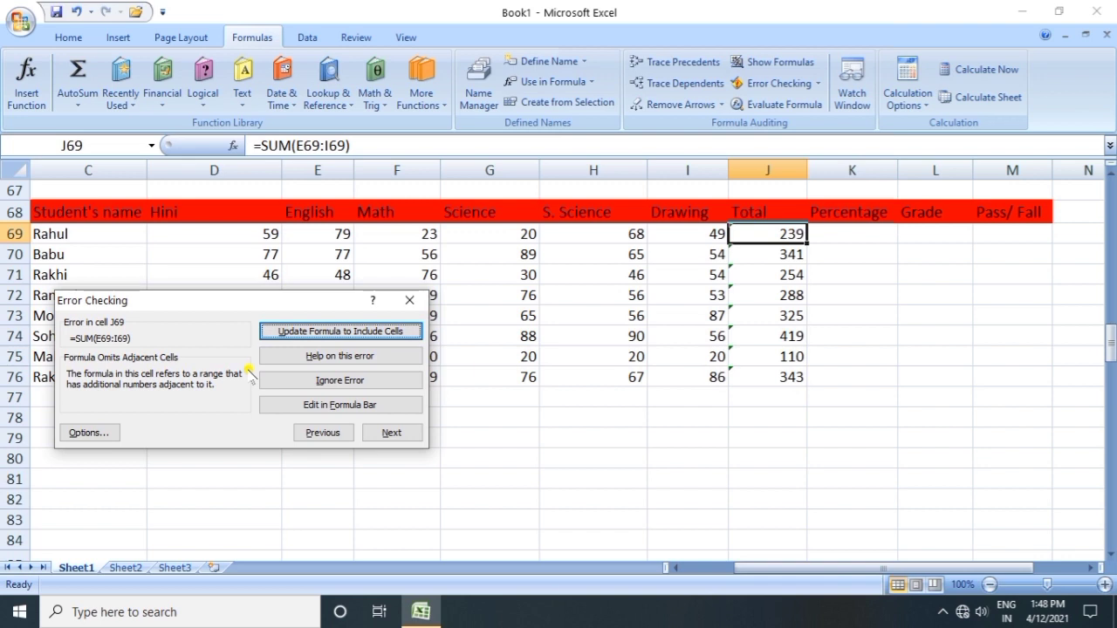
{"action": "left_click", "coordinate": [350, 382]}
{"action": "left_click", "coordinate": [350, 382]}
{"action": "left_click", "coordinate": [349, 381]}
{"action": "left_click", "coordinate": [349, 382]}
{"action": "left_click", "coordinate": [349, 381]}
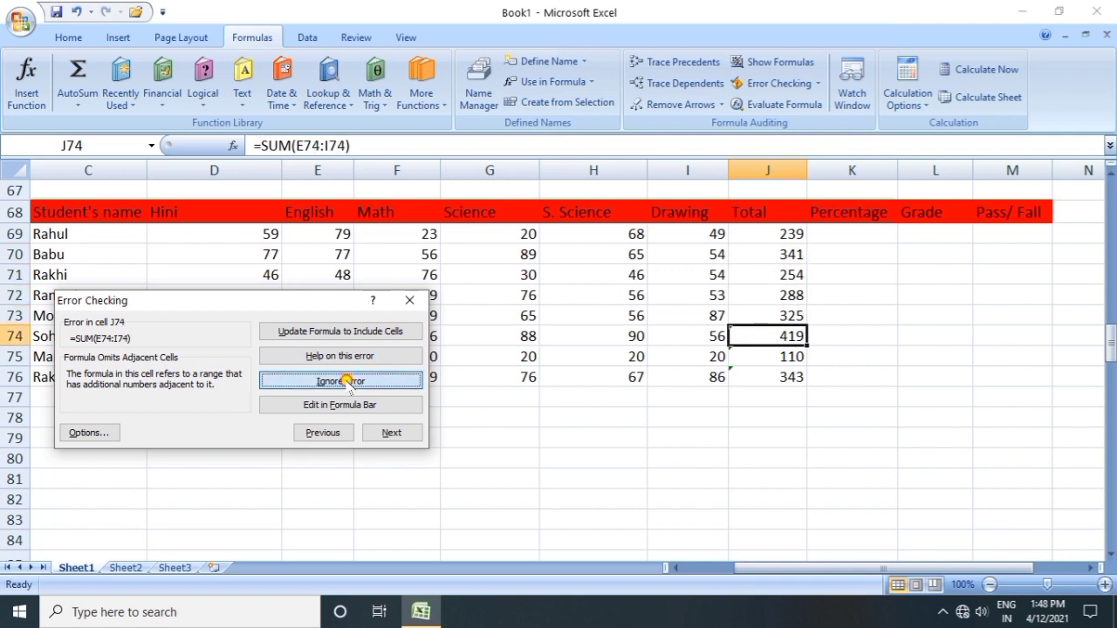
{"action": "left_click", "coordinate": [349, 381]}
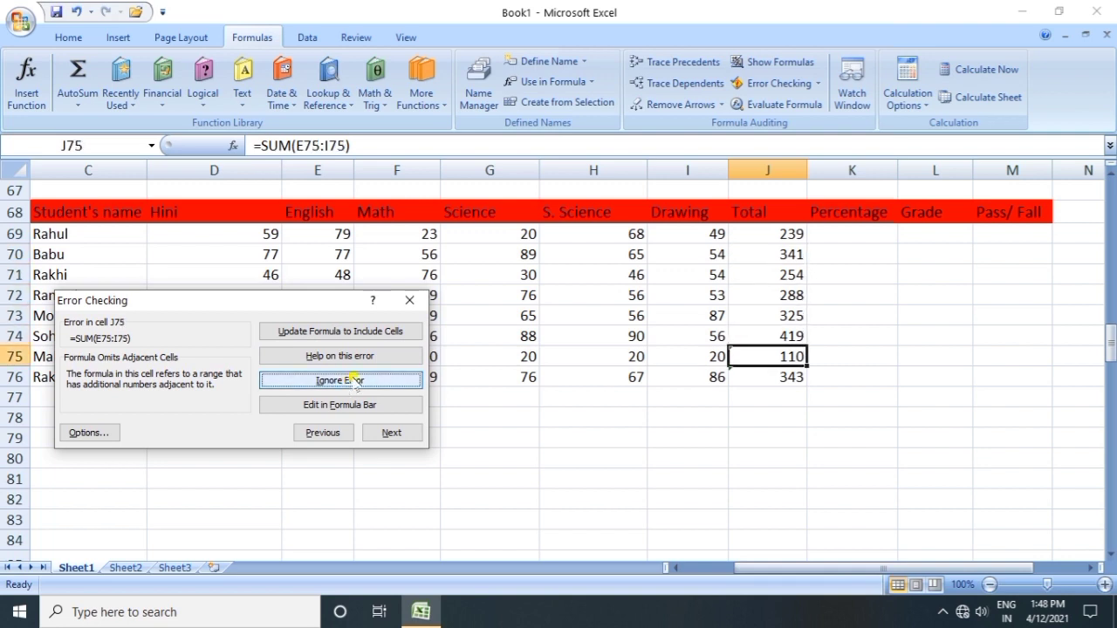
{"action": "left_click", "coordinate": [415, 297]}
{"action": "left_click", "coordinate": [638, 378]}
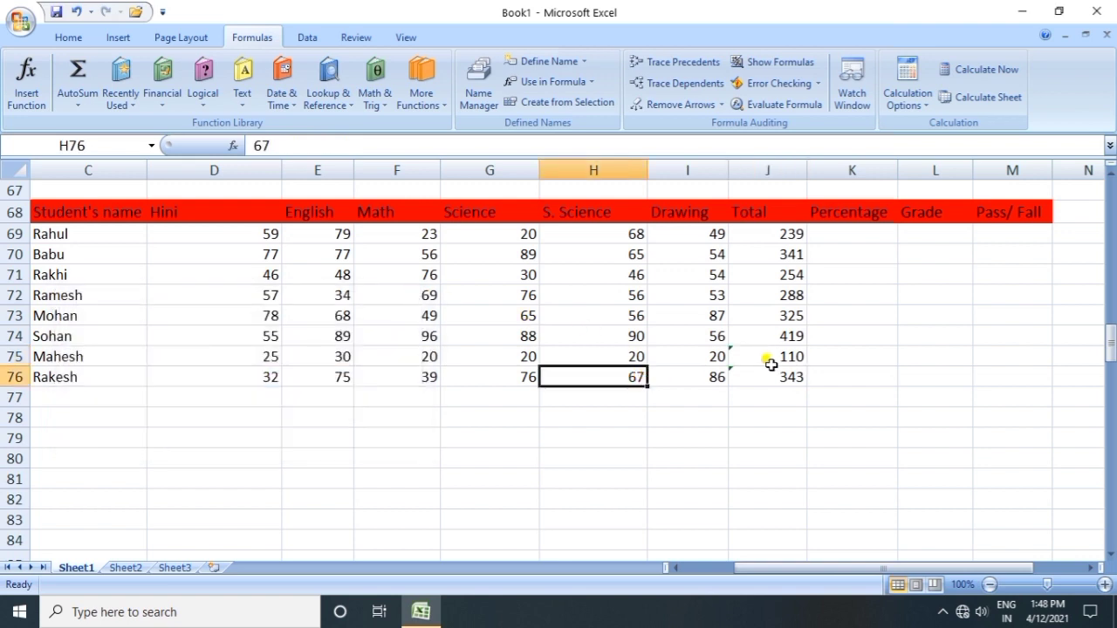
- Try clearing the marks in D75 and D76, and undo both deletions
{"action": "left_click", "coordinate": [268, 357]}
{"action": "key", "text": "Delete"}
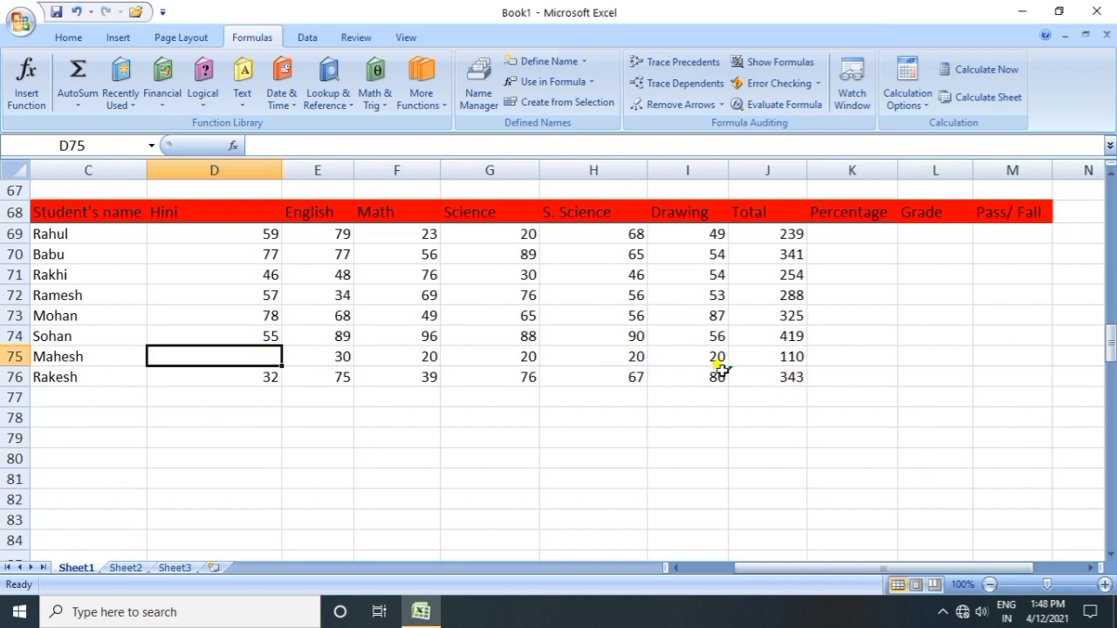
{"action": "left_click", "coordinate": [270, 376]}
{"action": "key", "text": "Delete"}
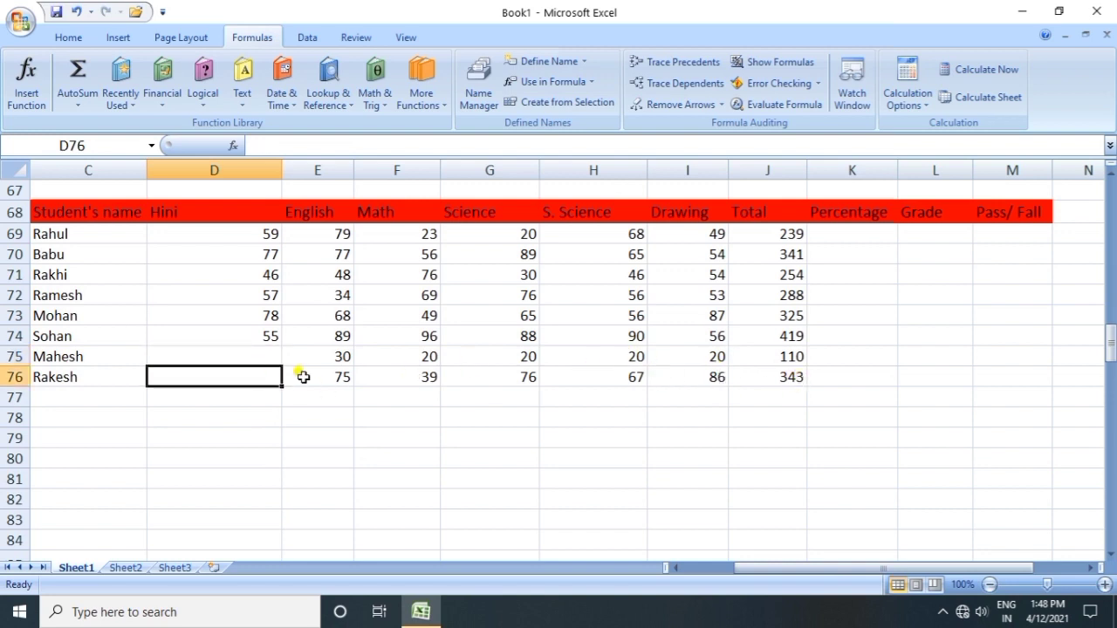
{"action": "key", "text": "ctrl+z"}
{"action": "key", "text": "ctrl+z"}
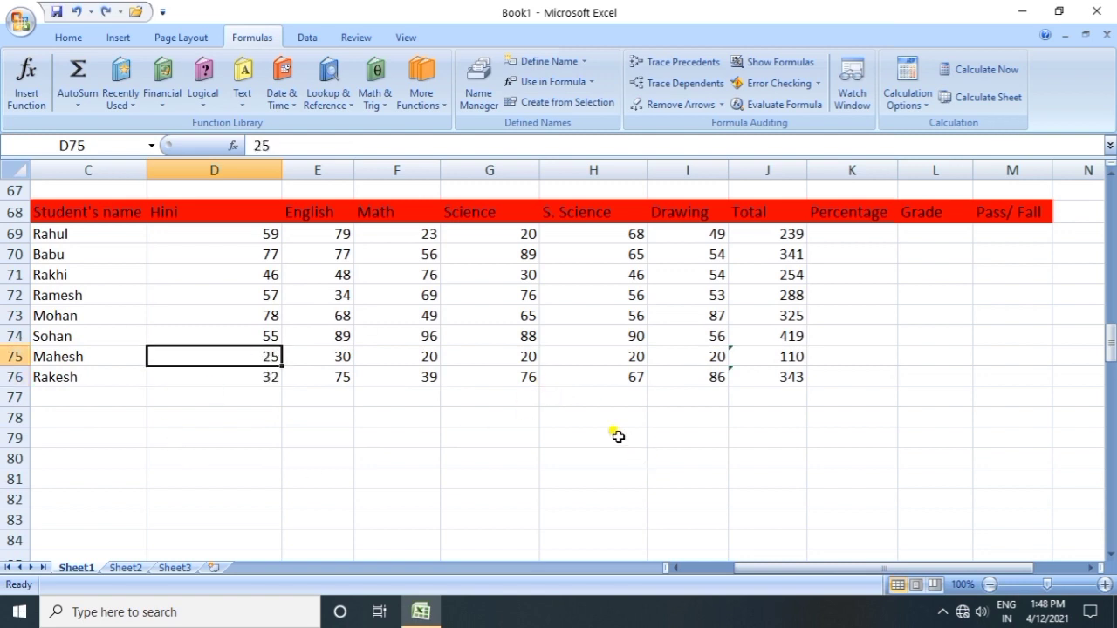
- Run Error Checking from J75, ignore the flagged errors in J75 and J76, and finish the check
{"action": "left_click", "coordinate": [712, 354]}
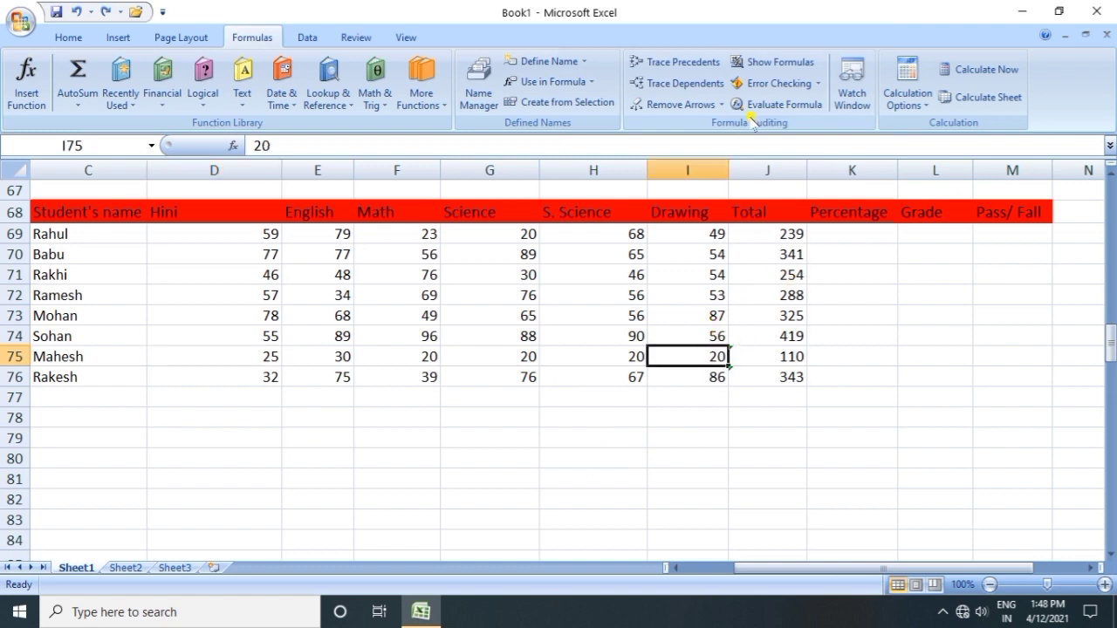
{"action": "key", "text": "Right"}
{"action": "left_click", "coordinate": [772, 84]}
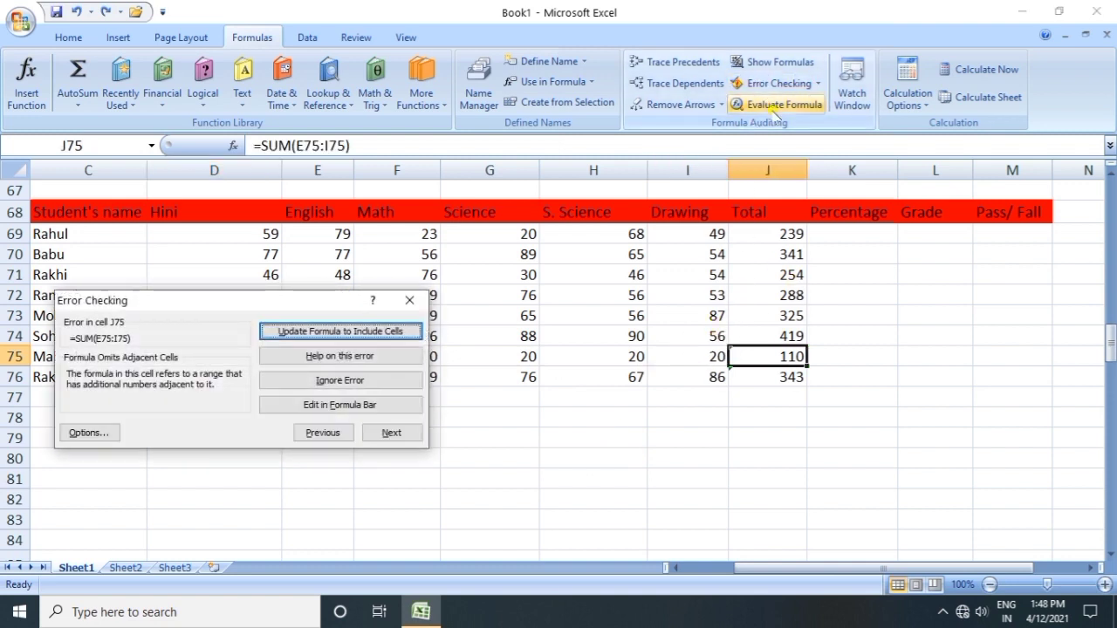
{"action": "left_click", "coordinate": [350, 380]}
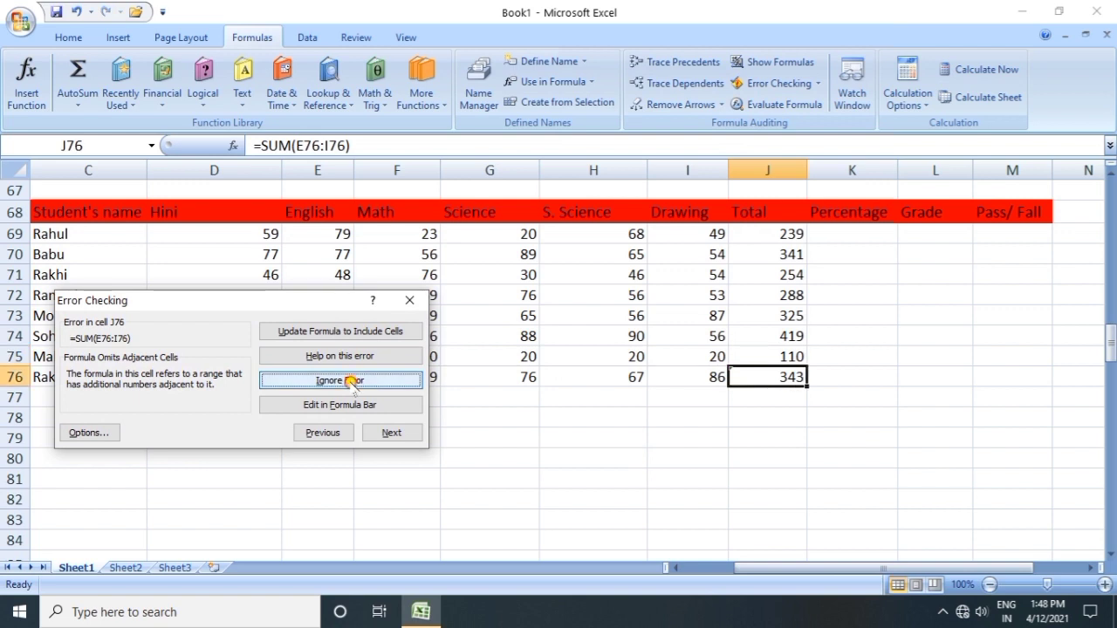
{"action": "left_click", "coordinate": [350, 382]}
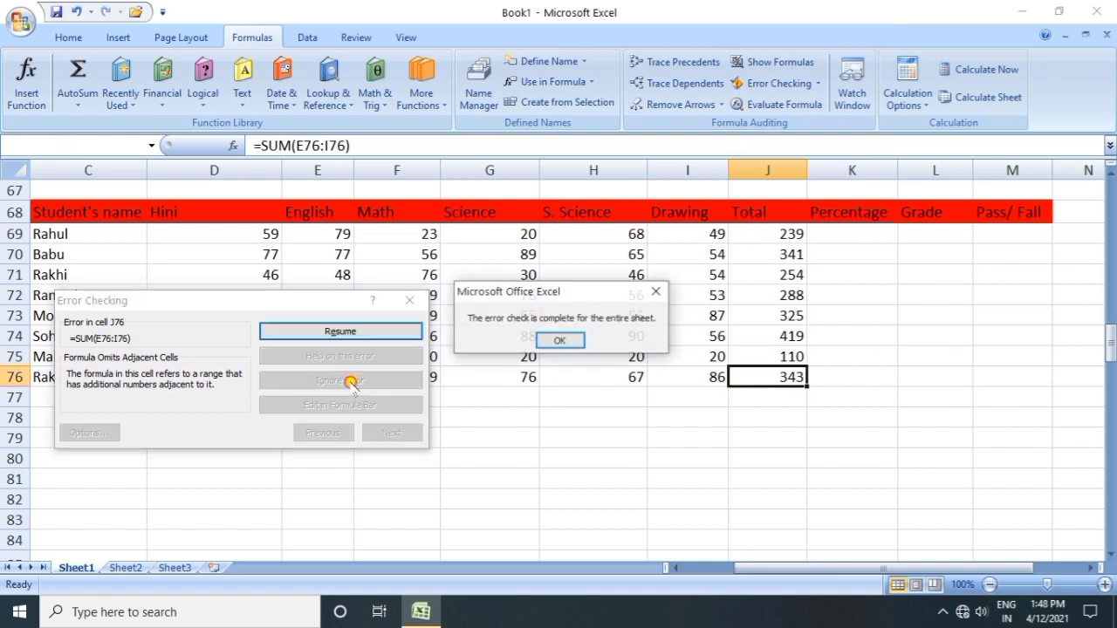
{"action": "left_click", "coordinate": [559, 342]}
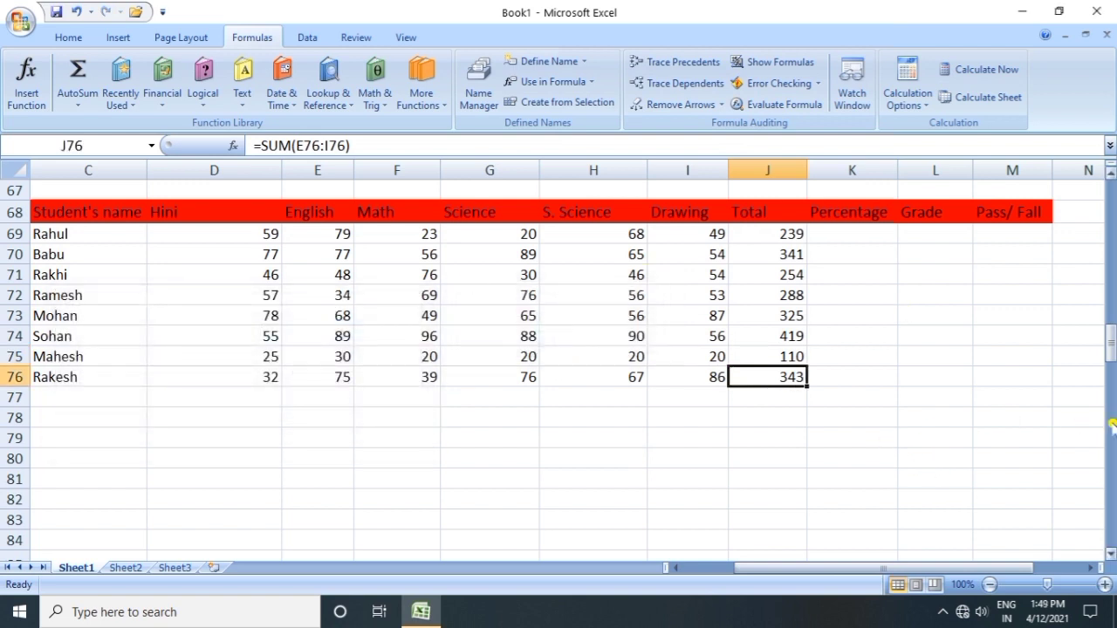
- Evaluate the G5 and H5 references of the Amount formula in I5 with Evaluate Formula, and close the evaluation
{"action": "left_click_drag", "start_coordinate": [1113, 324], "coordinate": [1112, 471]}
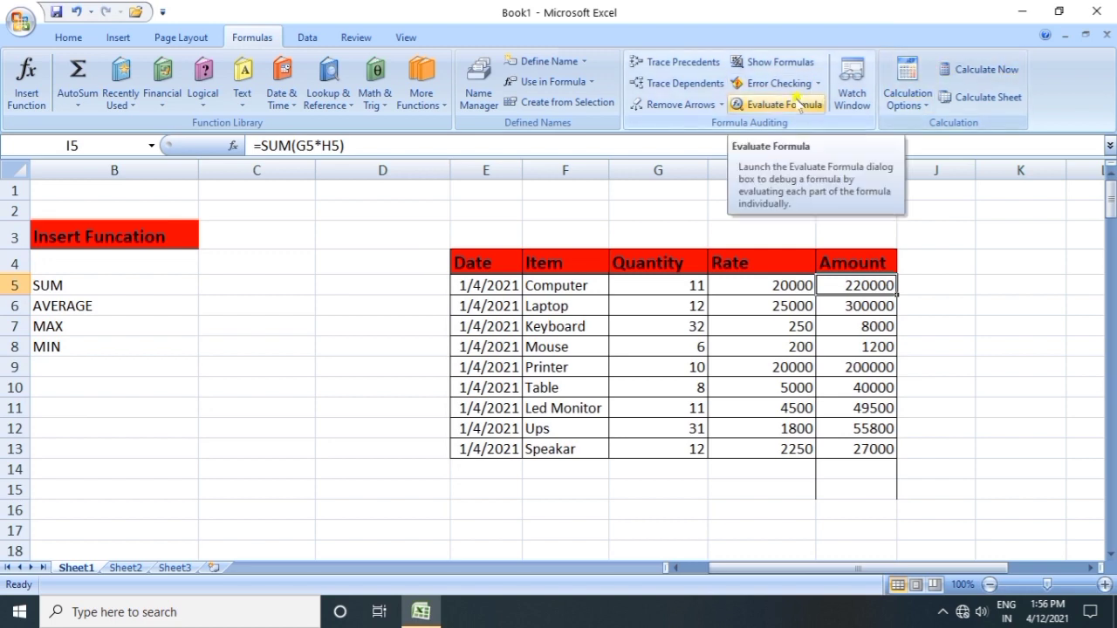
{"action": "left_click", "coordinate": [718, 533]}
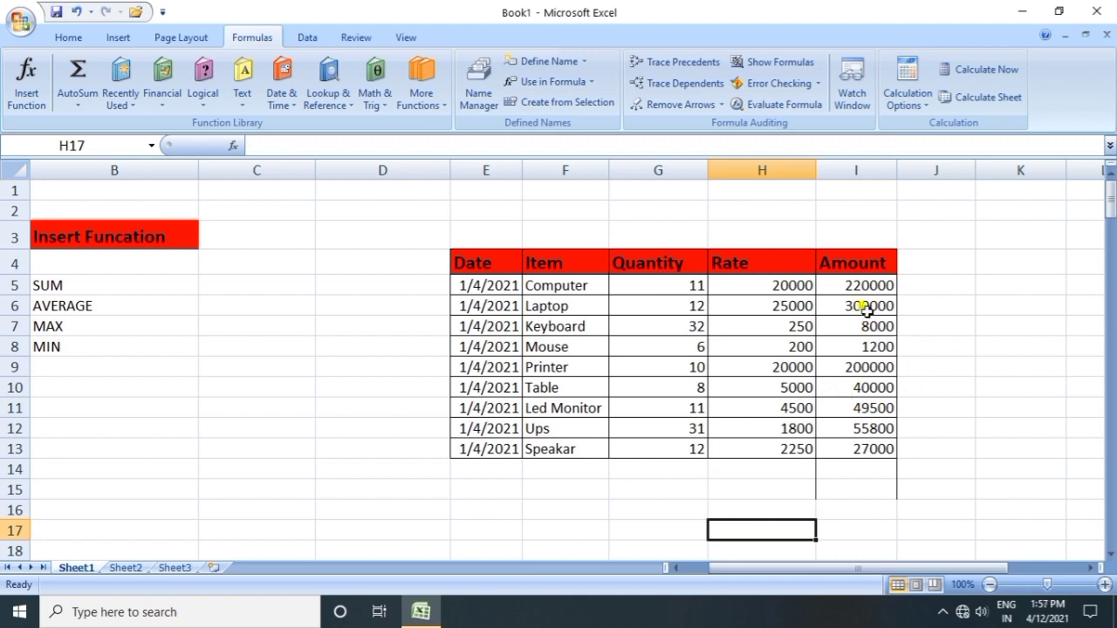
{"action": "left_click", "coordinate": [849, 289]}
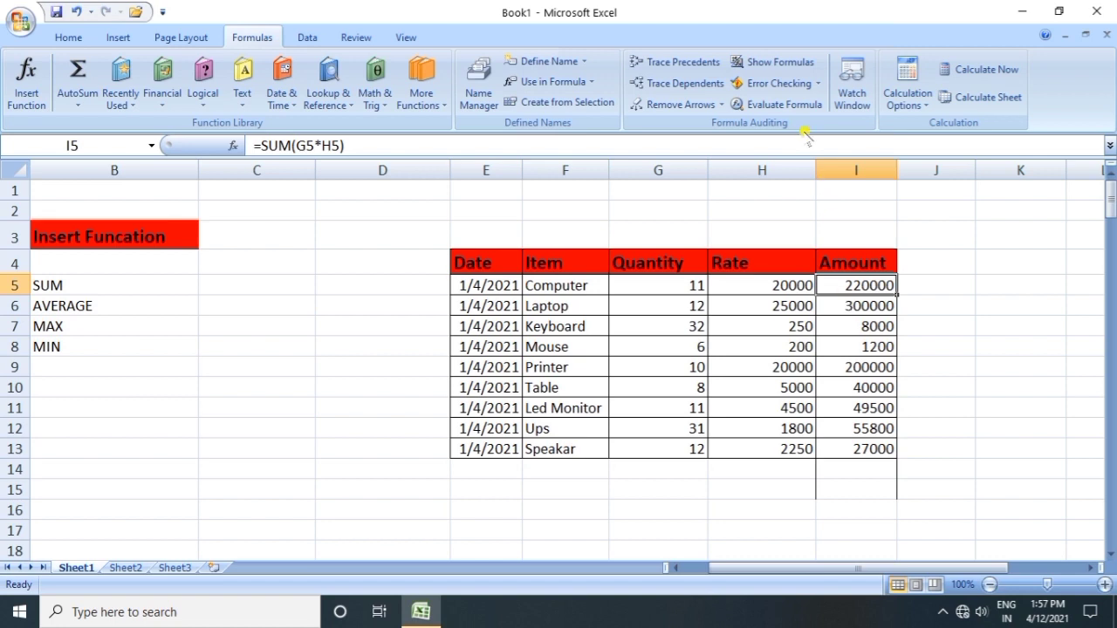
{"action": "left_click", "coordinate": [781, 105]}
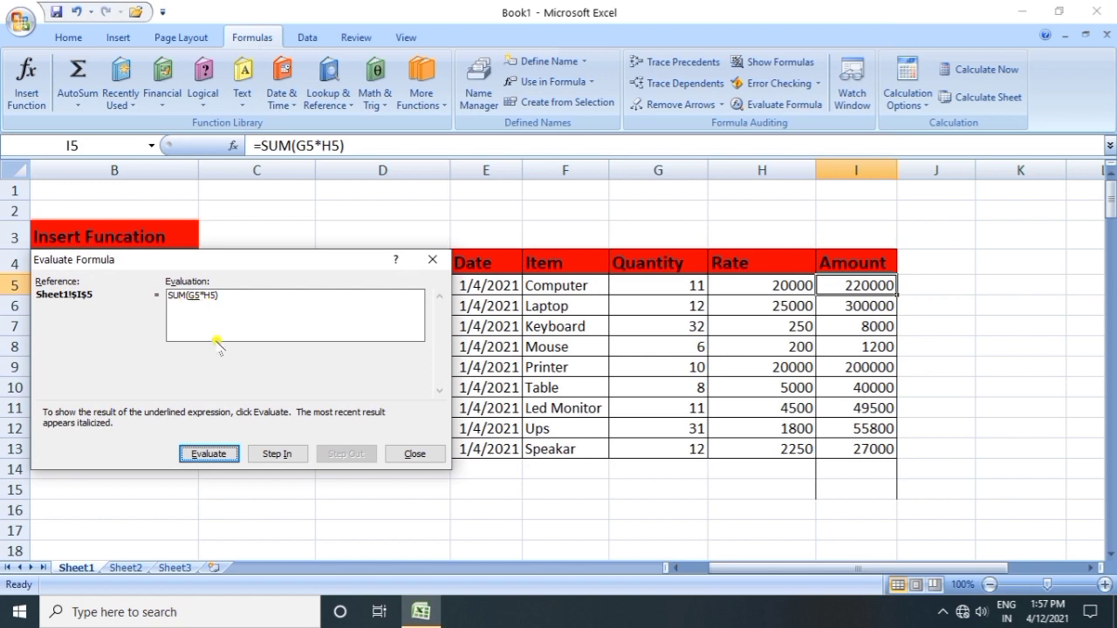
{"action": "left_click", "coordinate": [210, 454]}
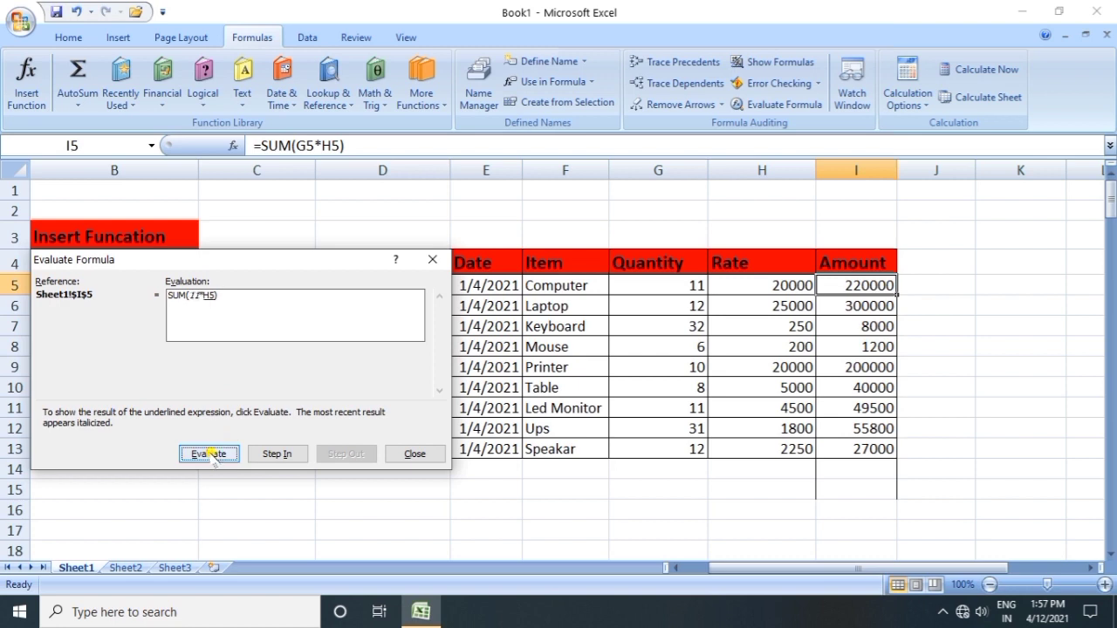
{"action": "left_click", "coordinate": [209, 455]}
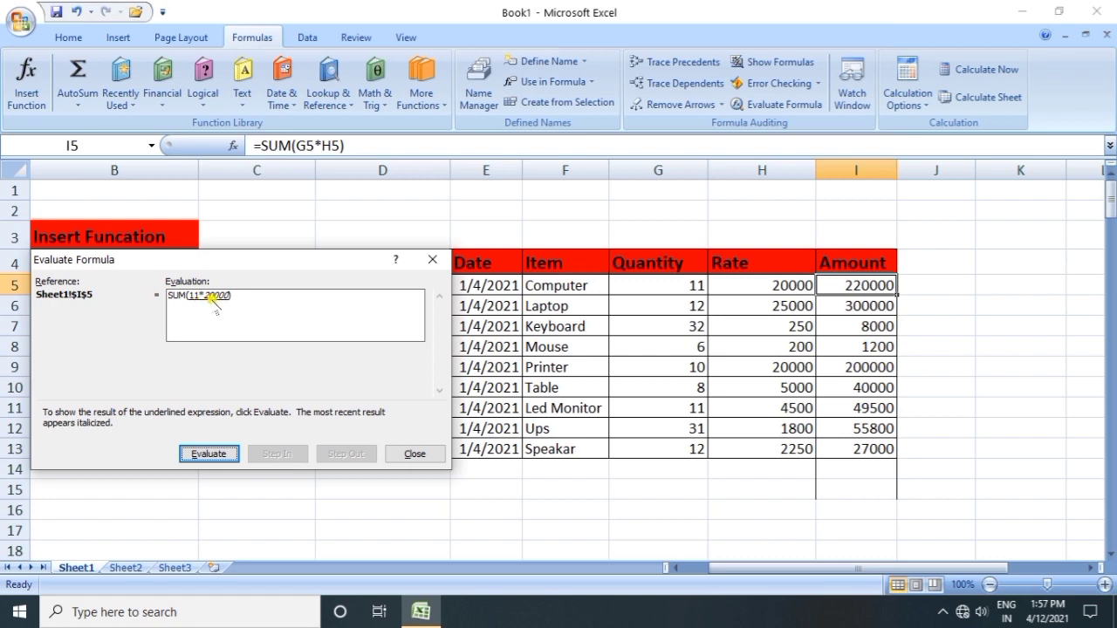
{"action": "left_click", "coordinate": [430, 259]}
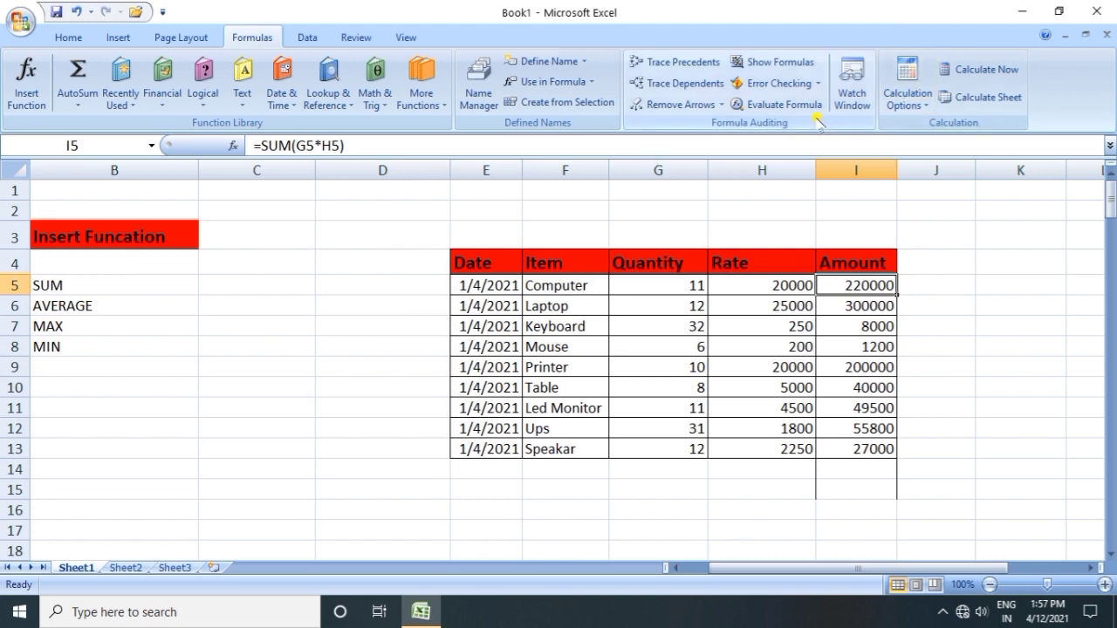
- Open the Watch Window and add a watch on the item table's range E5:I13
{"action": "left_click", "coordinate": [274, 428]}
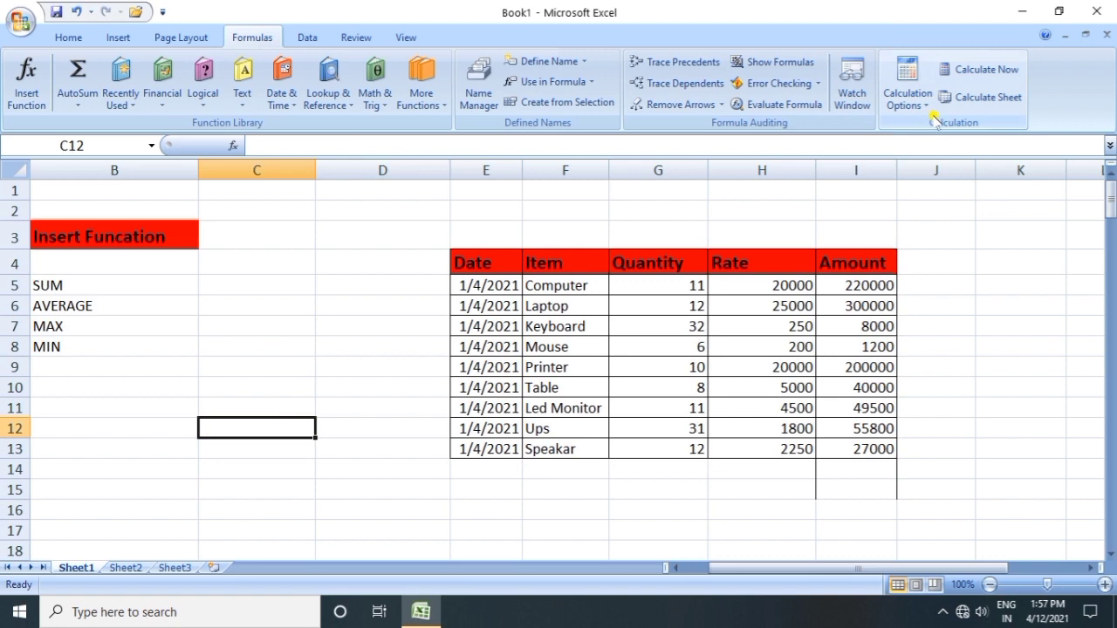
{"action": "left_click", "coordinate": [857, 92]}
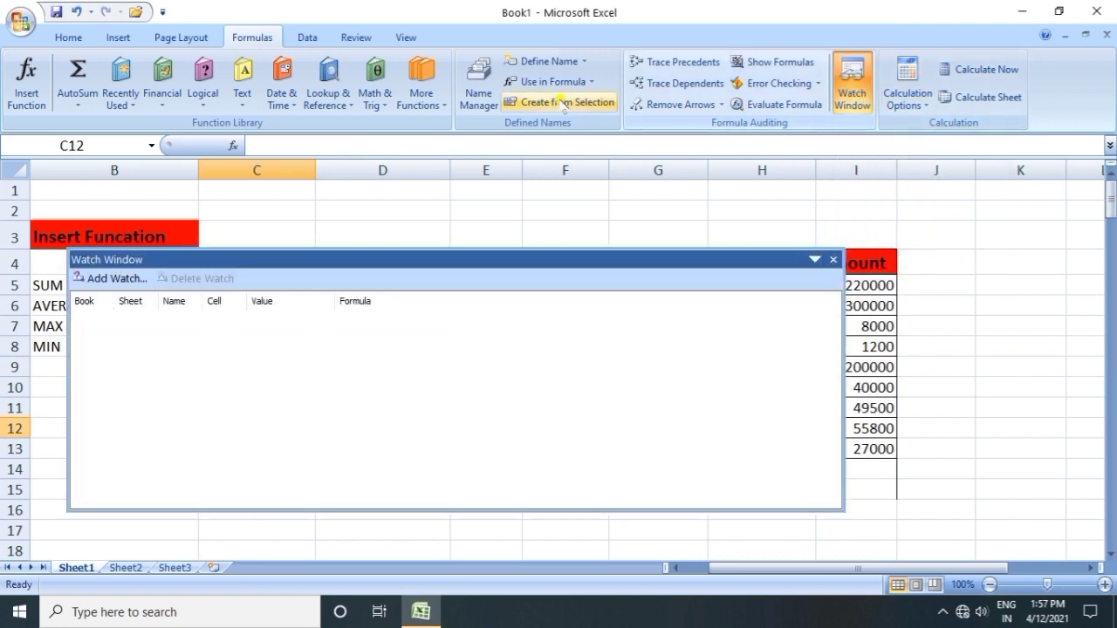
{"action": "left_click", "coordinate": [105, 279]}
{"action": "left_click_drag", "start_coordinate": [364, 177], "coordinate": [344, 491]}
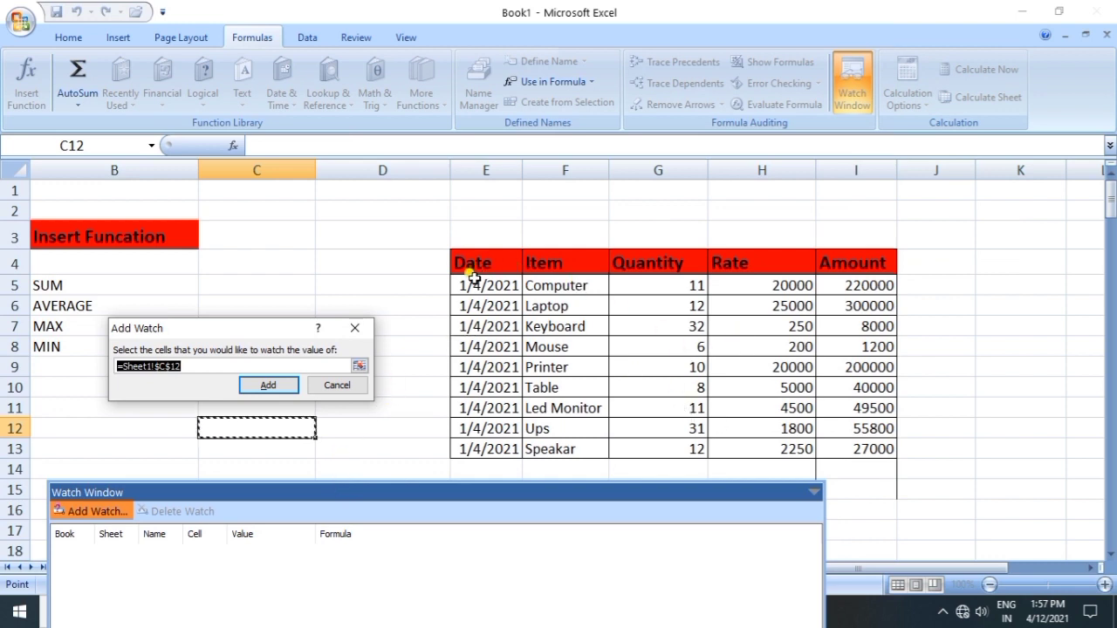
{"action": "left_click_drag", "start_coordinate": [472, 278], "coordinate": [860, 448]}
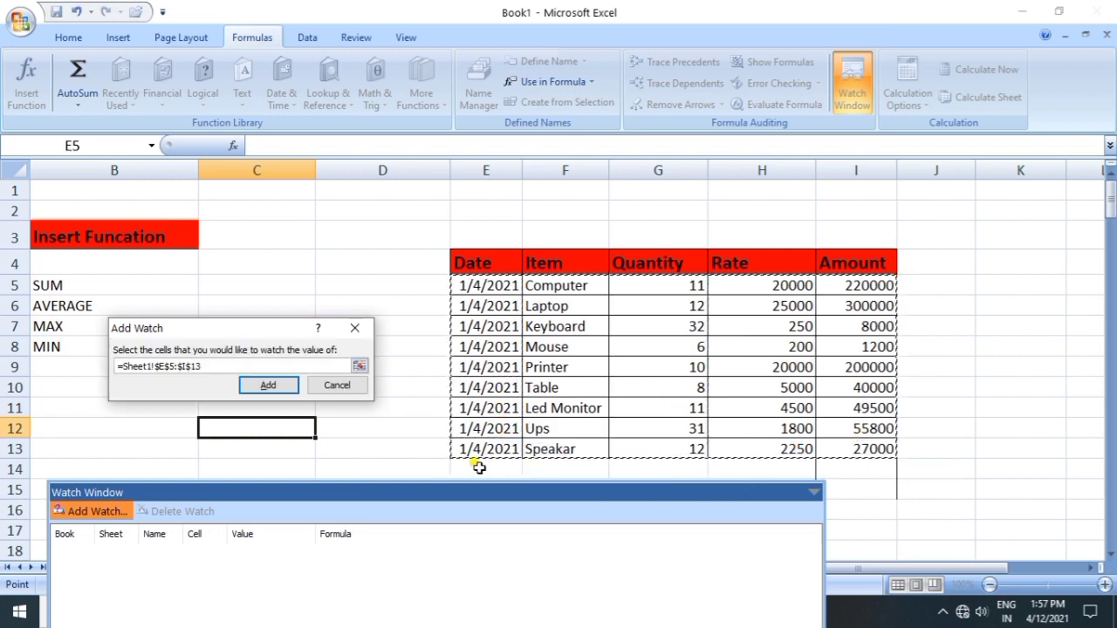
{"action": "left_click", "coordinate": [268, 385]}
{"action": "left_click_drag", "start_coordinate": [373, 494], "coordinate": [451, 225]}
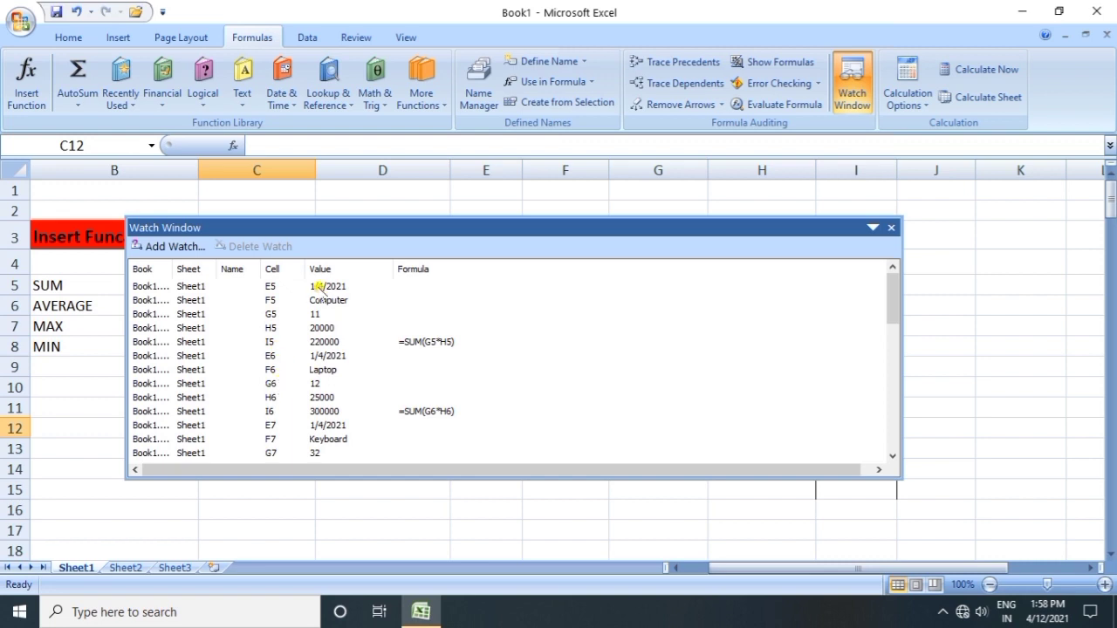
- Examine the values and formulas of the watched cells through I13, and close the Watch Window
{"action": "scroll", "coordinate": [493, 390], "scroll_direction": "down", "scroll_amount": 4}
{"action": "scroll", "coordinate": [490, 388], "scroll_direction": "down", "scroll_amount": 4}
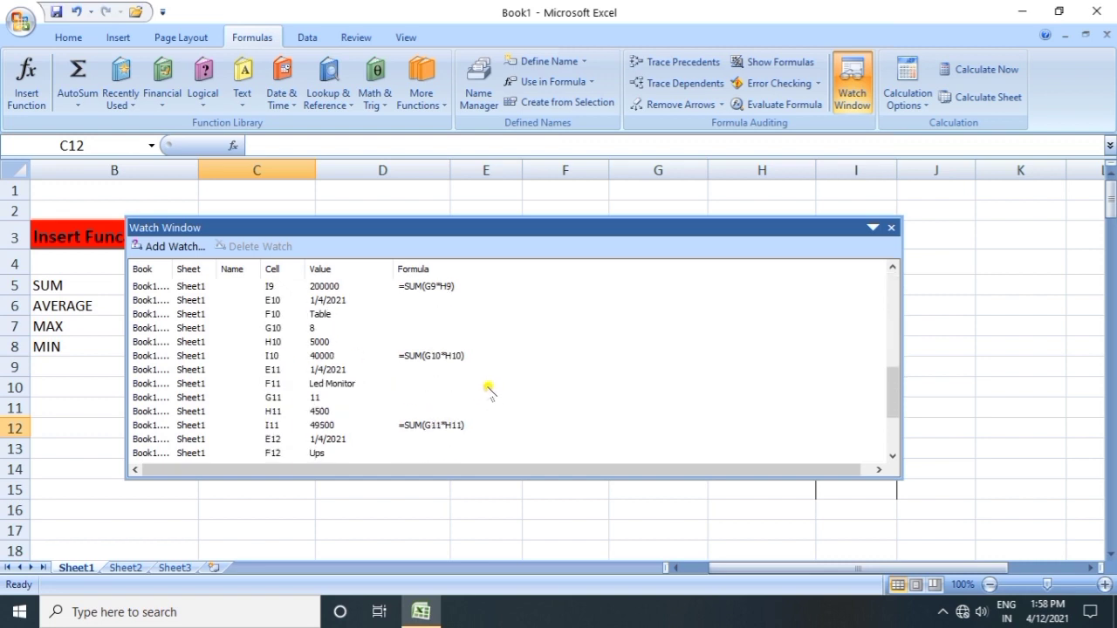
{"action": "scroll", "coordinate": [491, 390], "scroll_direction": "down", "scroll_amount": 3}
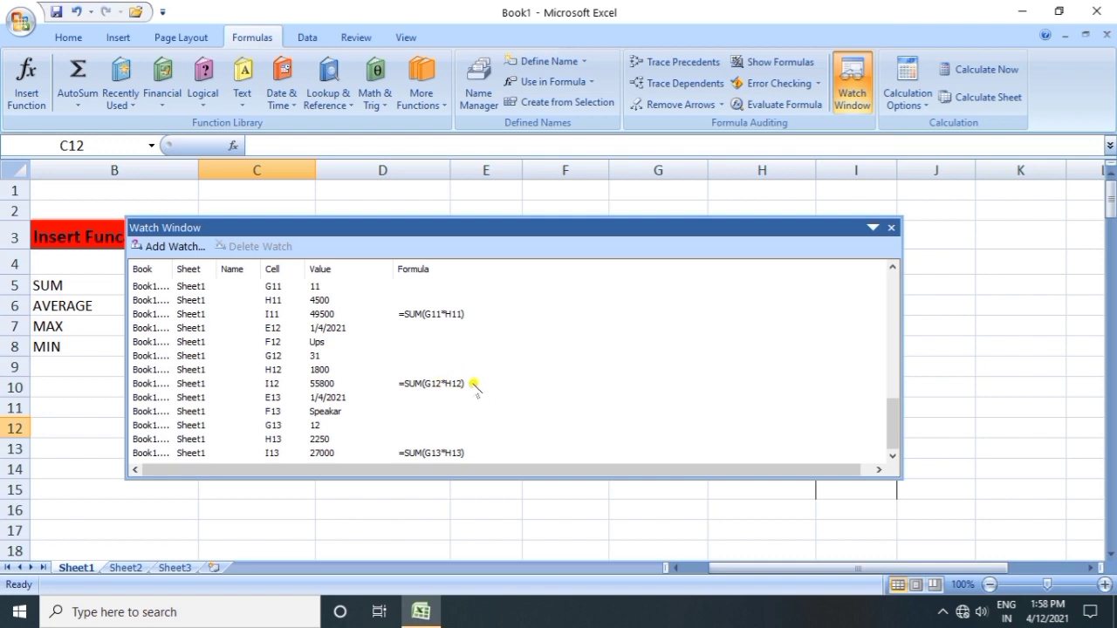
{"action": "left_click", "coordinate": [891, 227]}
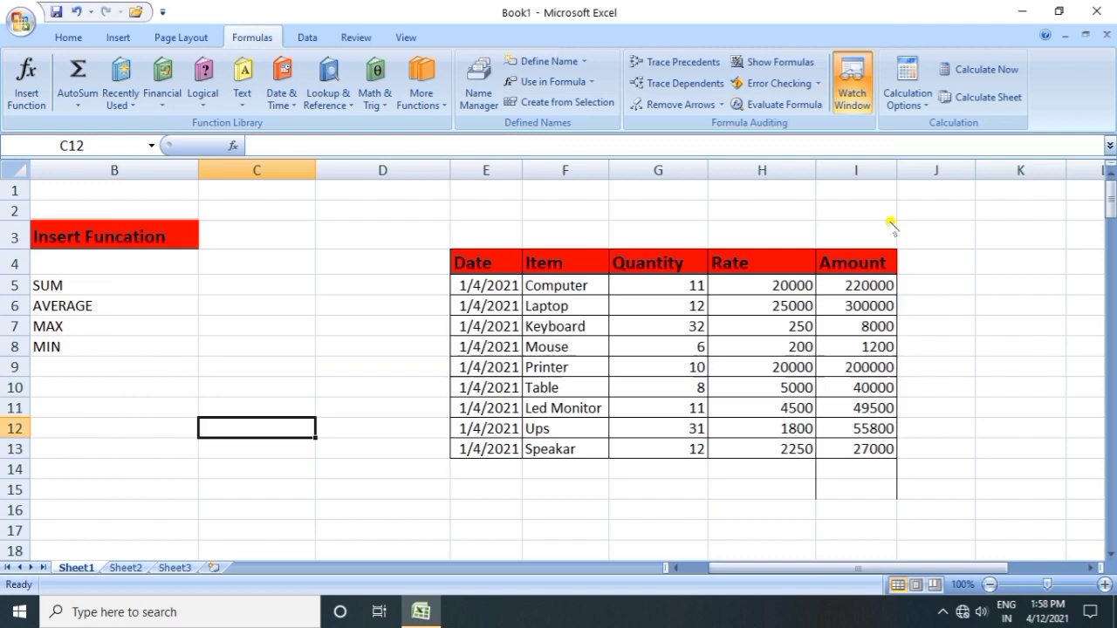
{"action": "left_click", "coordinate": [457, 231]}
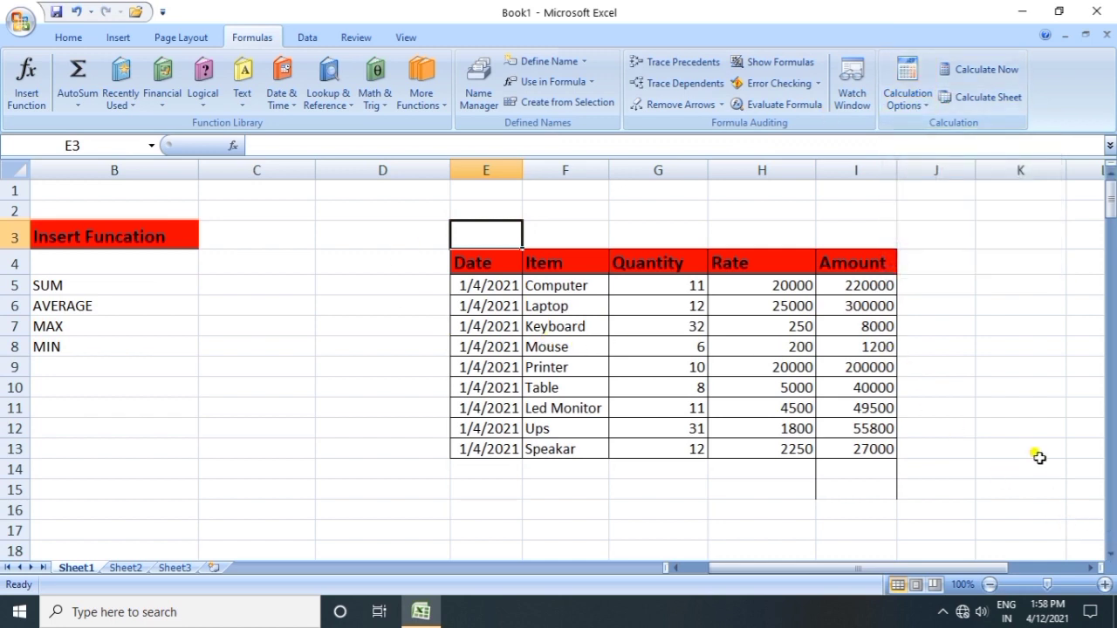
- Change the Computer quantity in G5 to 10 under automatic calculation
{"action": "left_click", "coordinate": [685, 283]}
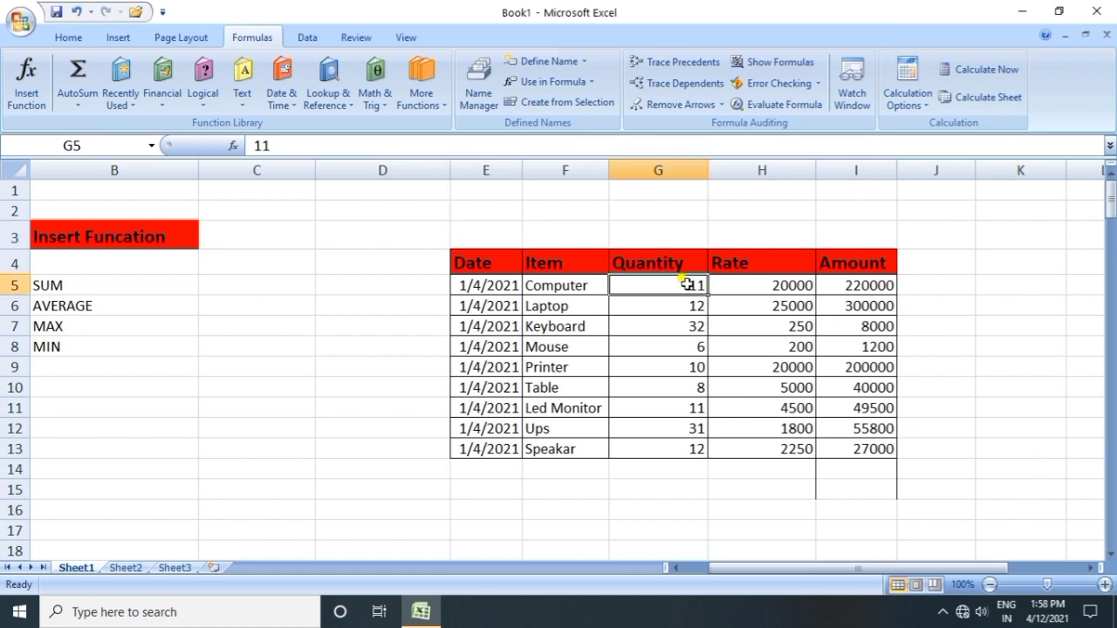
{"action": "type", "text": "10"}
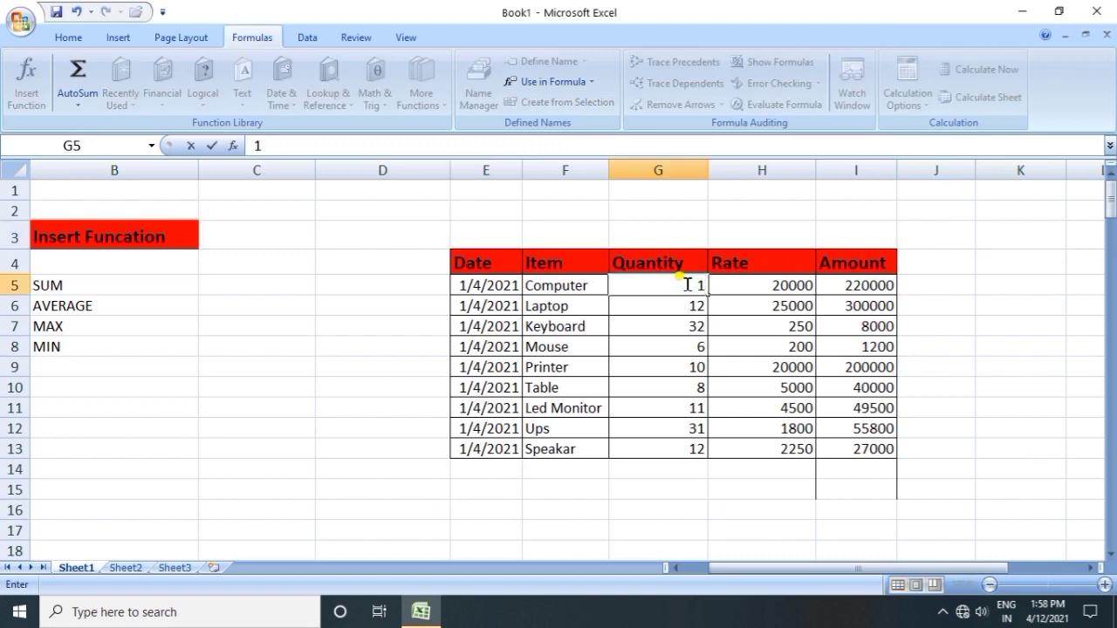
{"action": "left_click", "coordinate": [721, 489]}
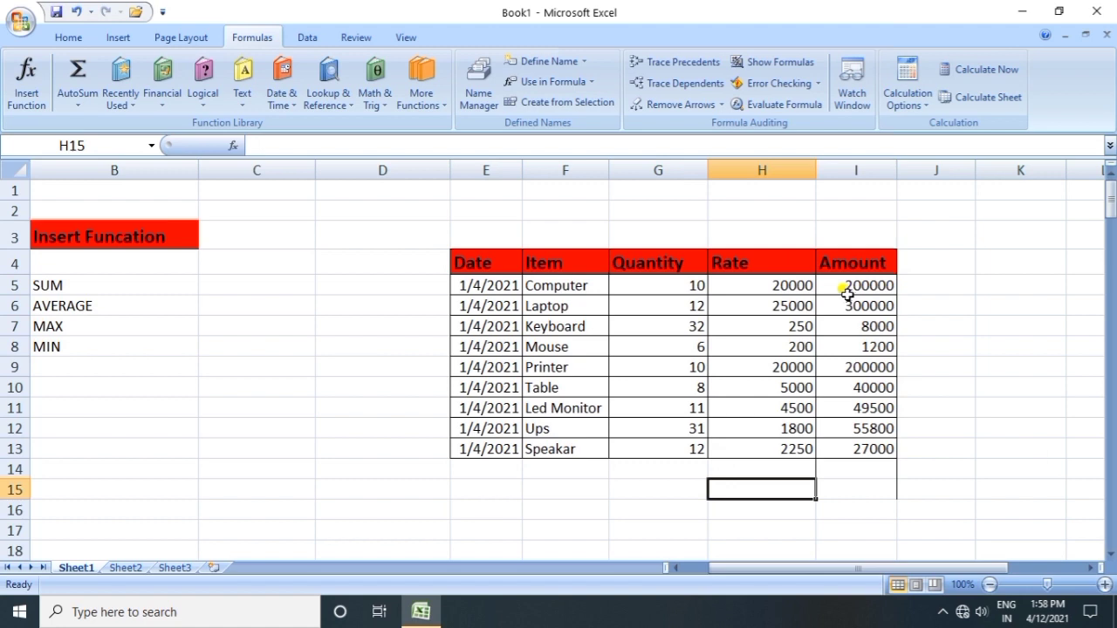
- Switch the calculation mode to Manual and set the Computer quantity in G5 to 11
{"action": "left_click", "coordinate": [925, 110]}
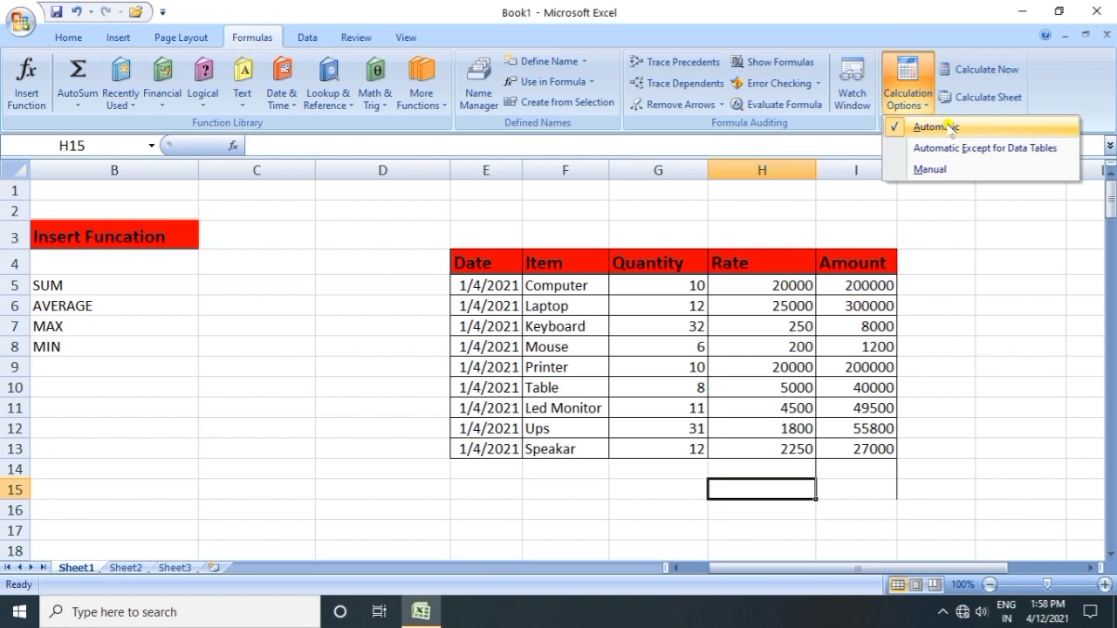
{"action": "left_click", "coordinate": [928, 169]}
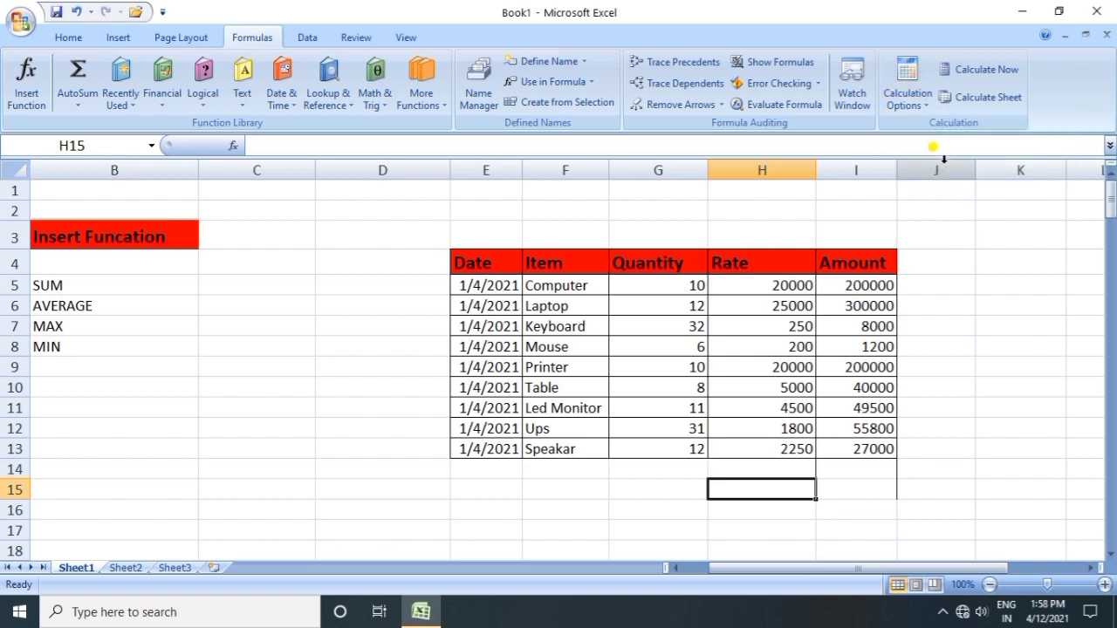
{"action": "left_click", "coordinate": [698, 284]}
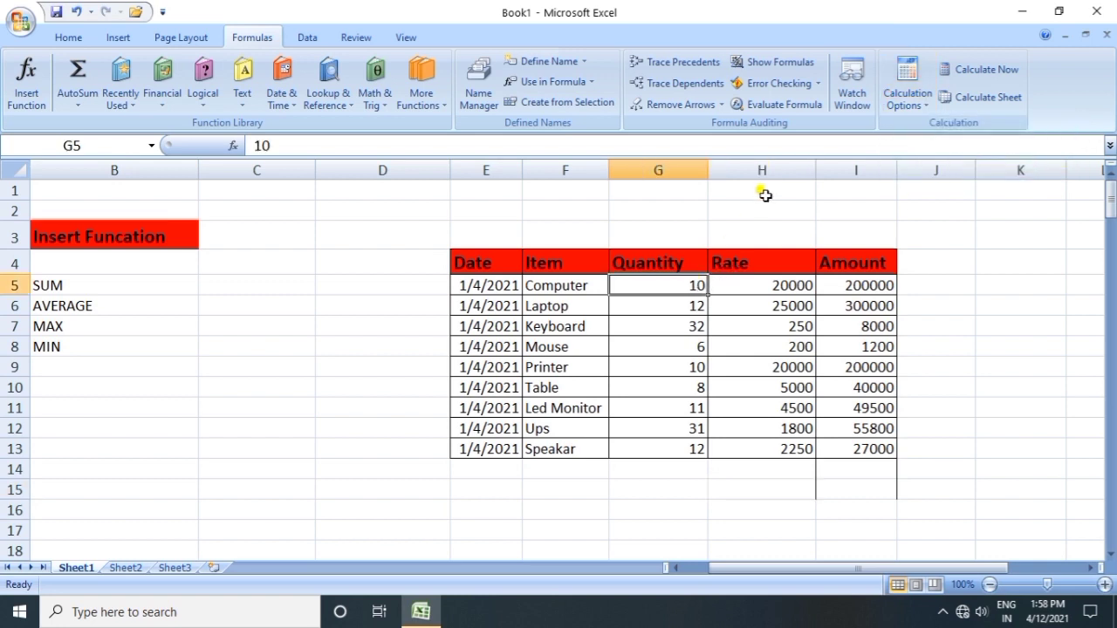
{"action": "type", "text": "22"}
{"action": "key", "text": "ctrl+Return"}
{"action": "key", "text": "BackSpace"}
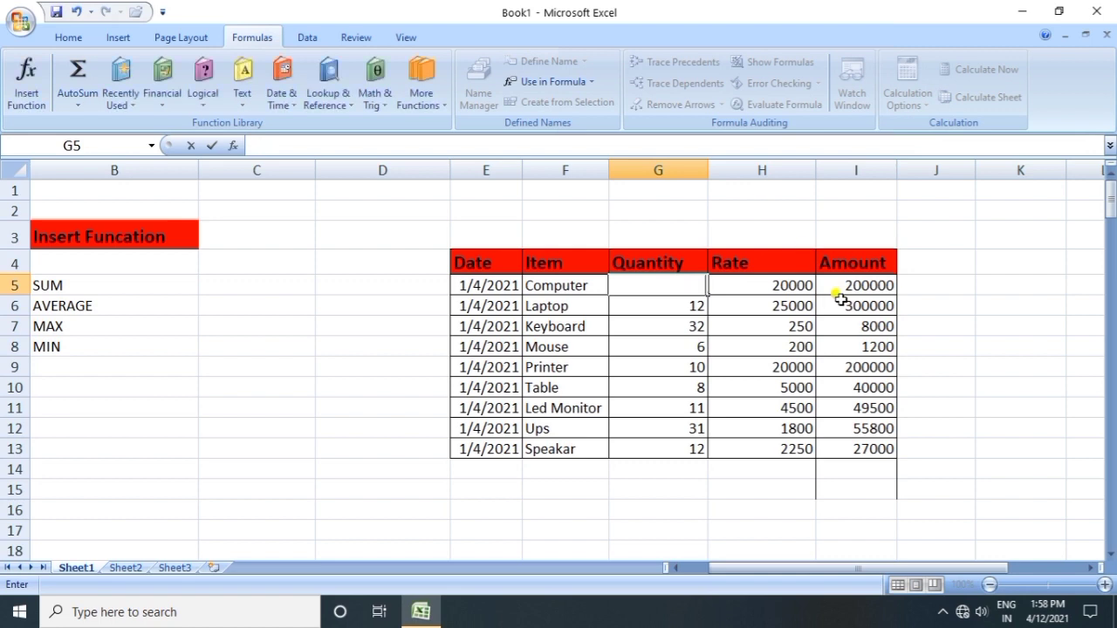
{"action": "type", "text": "11"}
{"action": "left_click", "coordinate": [804, 489]}
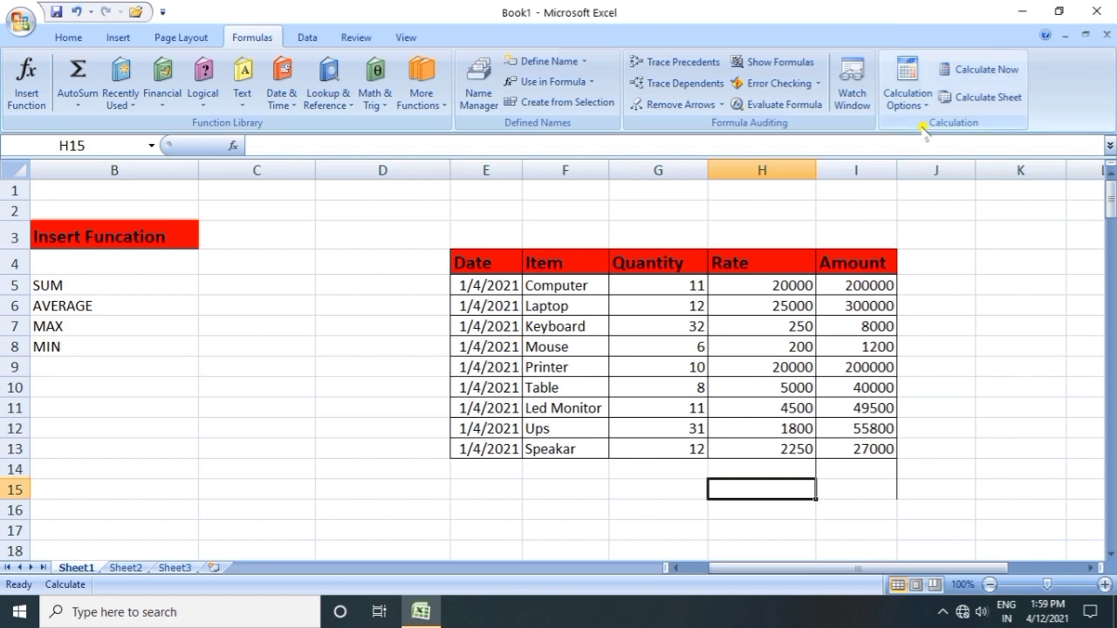
- Recalculate the workbook with Calculate Now and set the calculation mode back to Automatic
{"action": "left_click", "coordinate": [987, 69]}
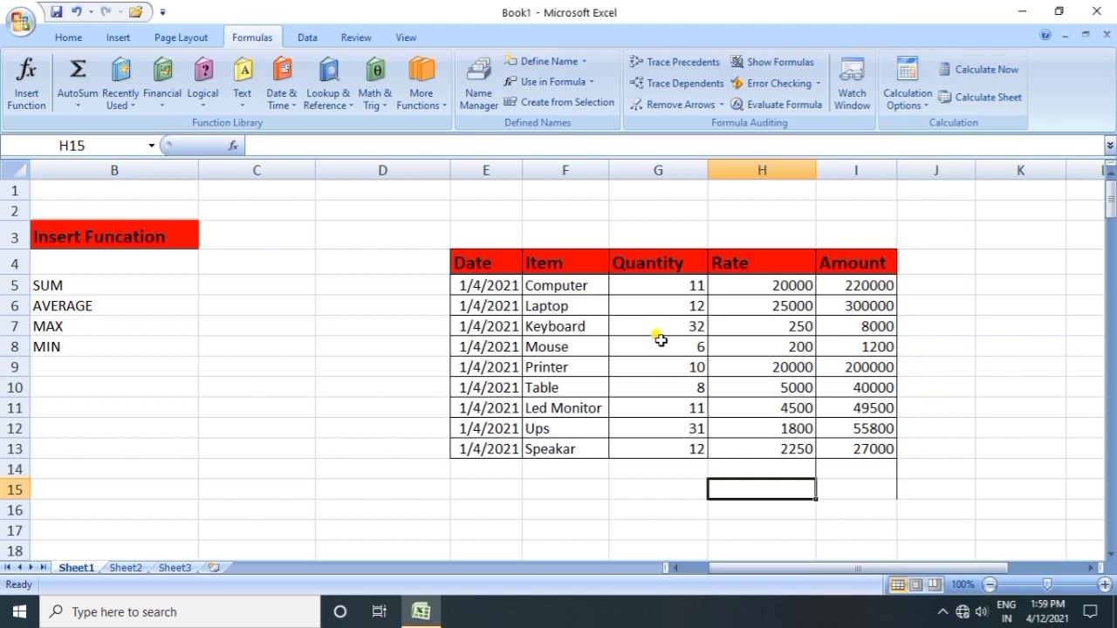
{"action": "left_click", "coordinate": [925, 104]}
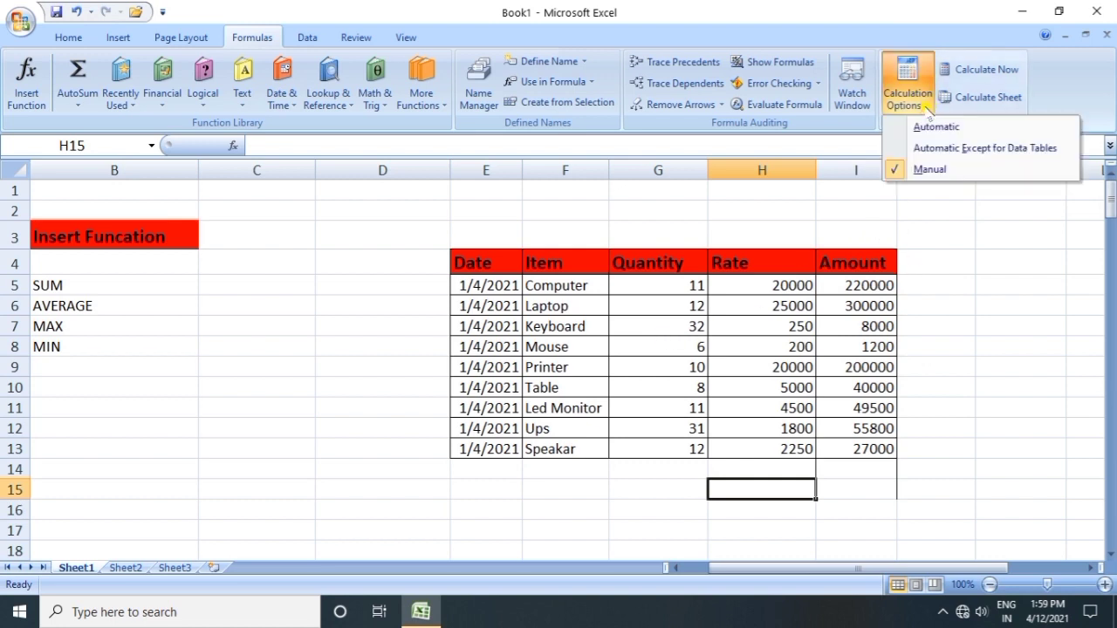
{"action": "left_click", "coordinate": [930, 127]}
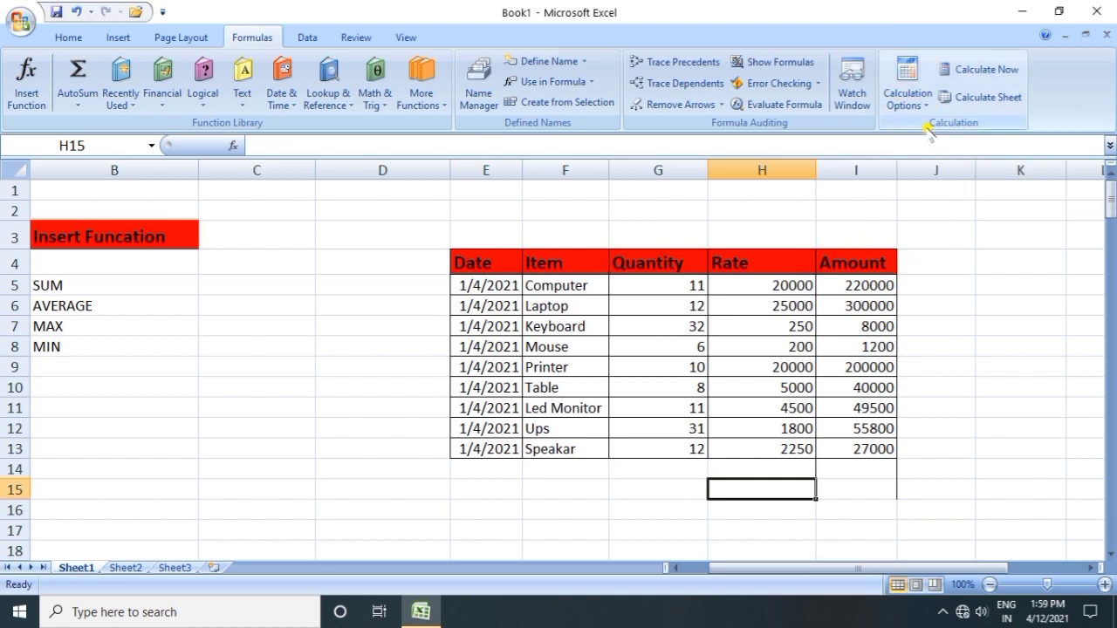